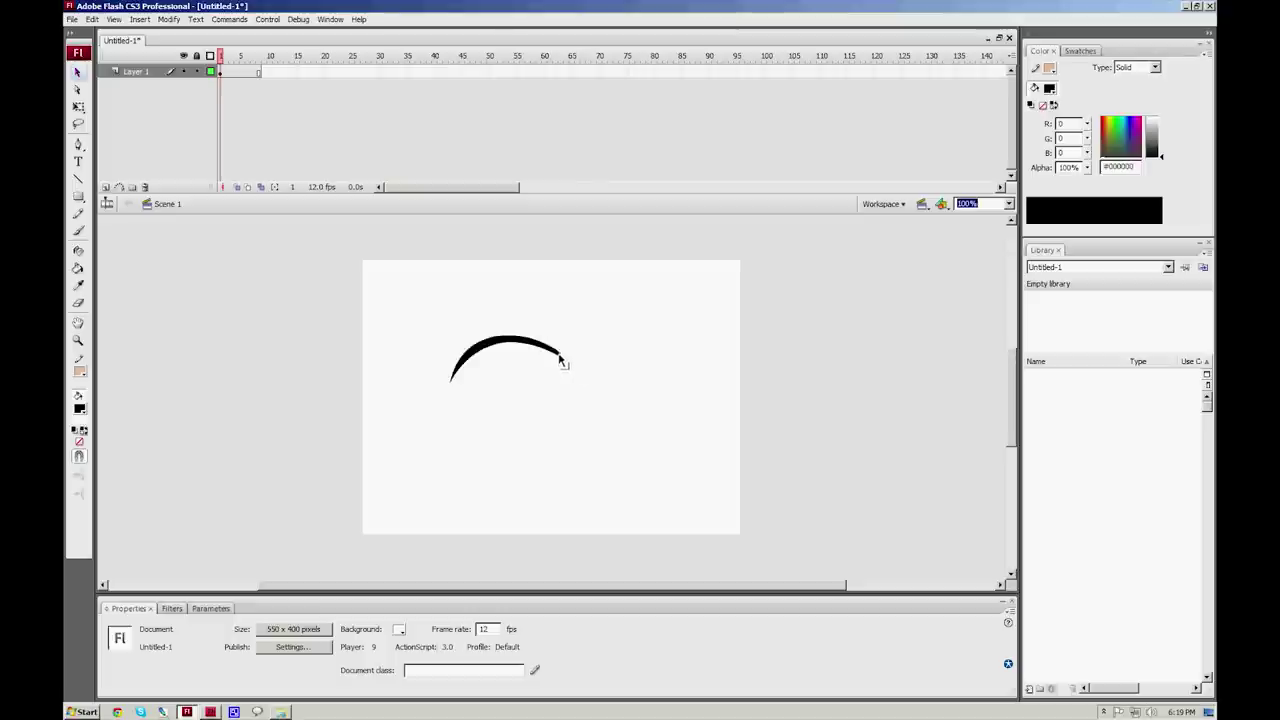
# Step: Stretch the tip of the curved stroke slightly outward and paint an S-shaped brush stroke beside it
pyautogui.click(569, 363)
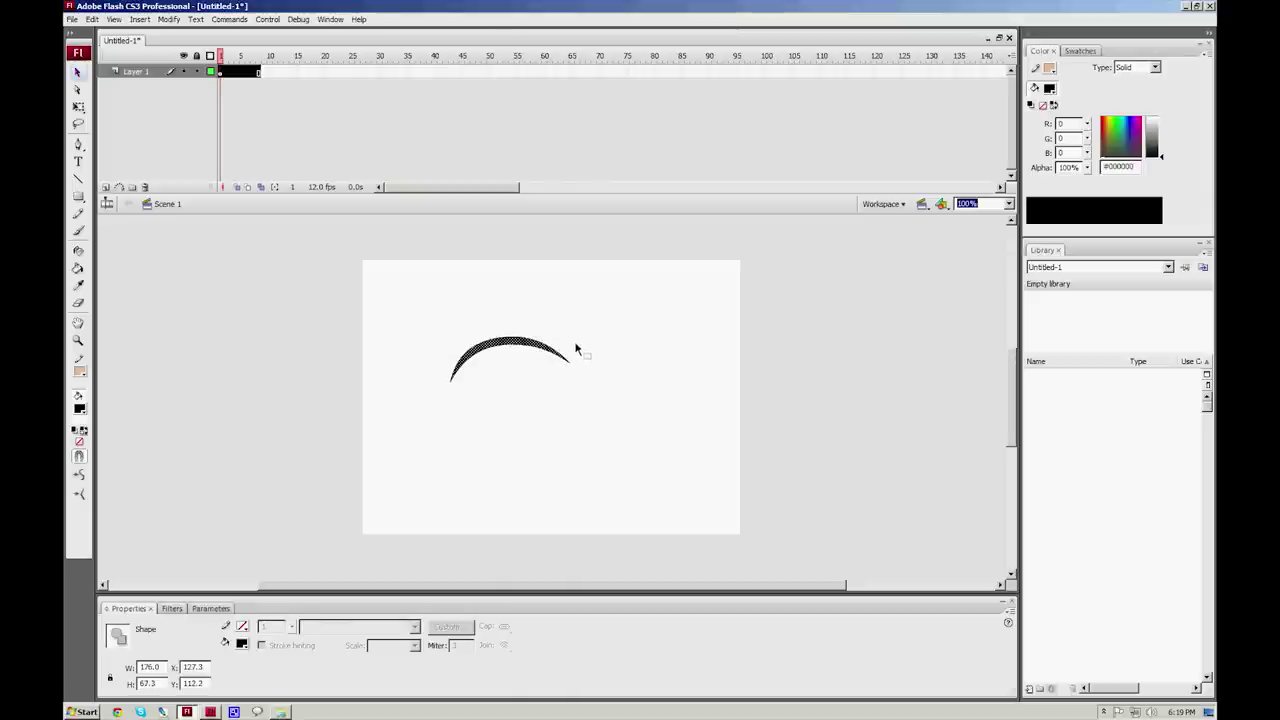
pyautogui.click(577, 347)
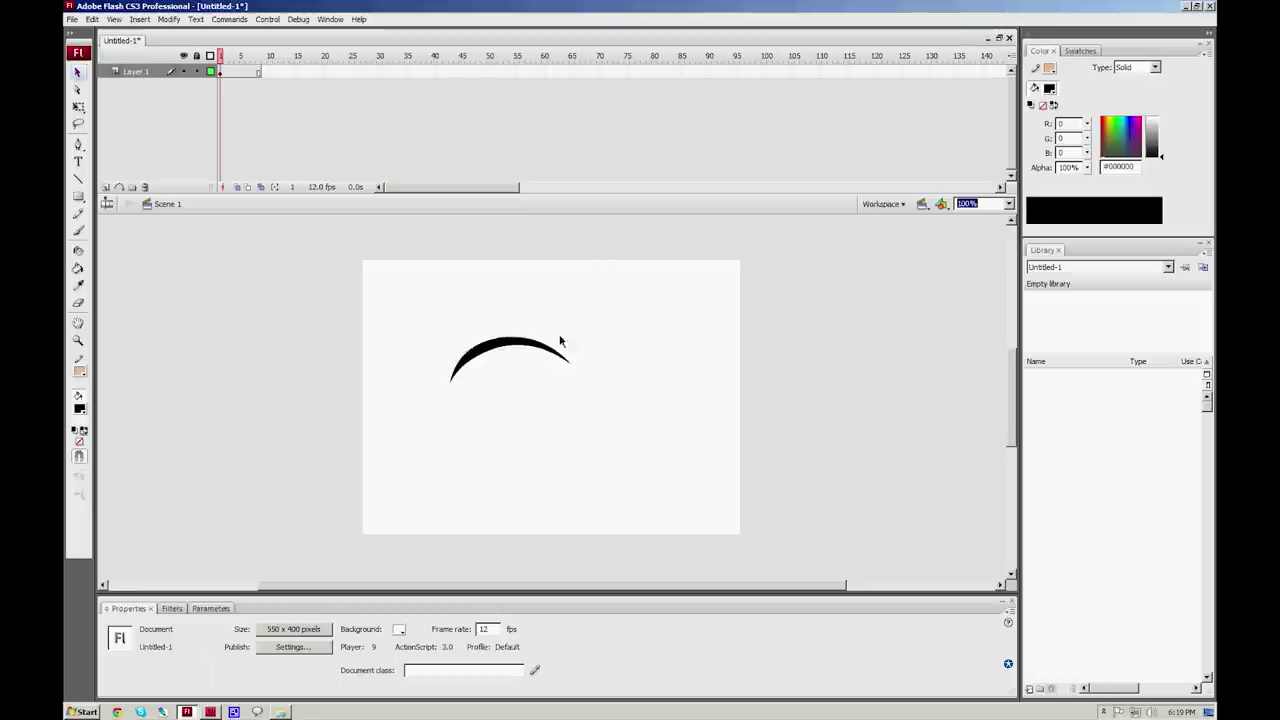
pyautogui.press('b')
pyautogui.moveTo(614, 277)
pyautogui.mouseDown()
pyautogui.moveTo(646, 395)
pyautogui.moveTo(601, 404)
pyautogui.mouseUp()
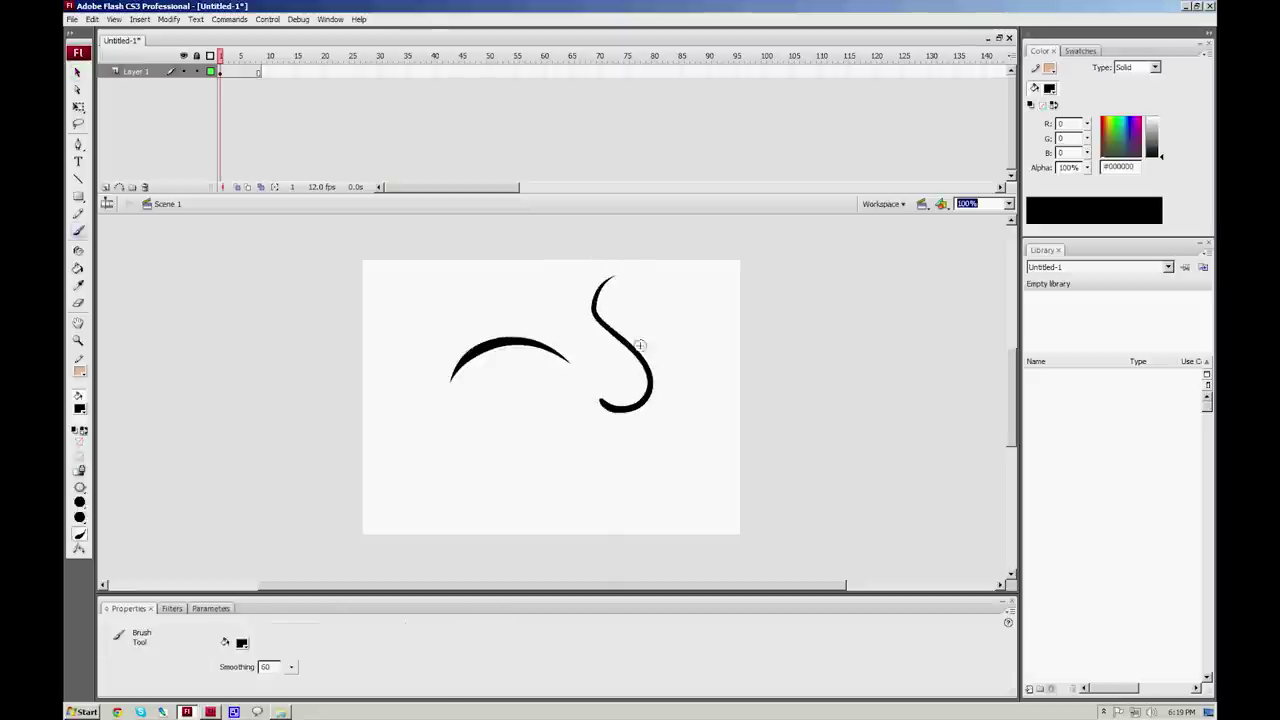
# Step: Try smoothing the entire S-shaped stroke at once and undo the smoothing
pyautogui.press('v')
pyautogui.click(652, 397)
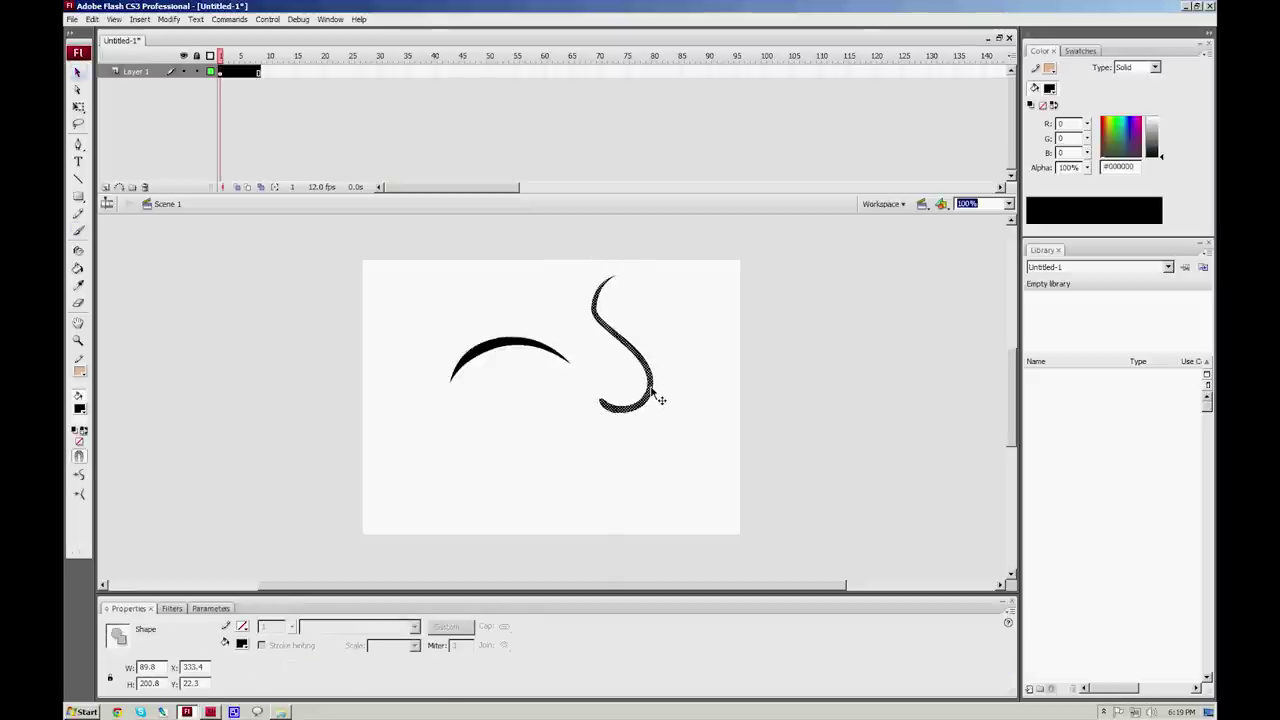
pyautogui.hotkey('ctrl', 'alt', 'shift', 'n')
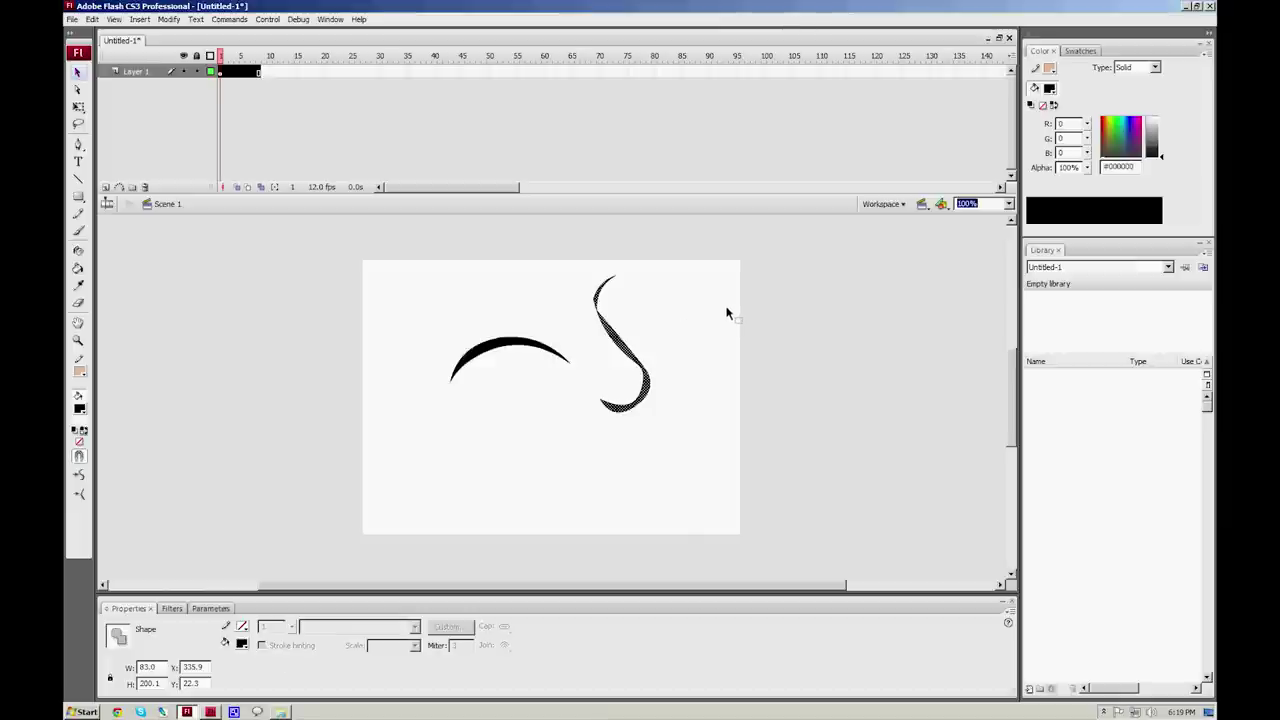
pyautogui.hotkey('ctrl', 'z')
pyautogui.click(664, 352)
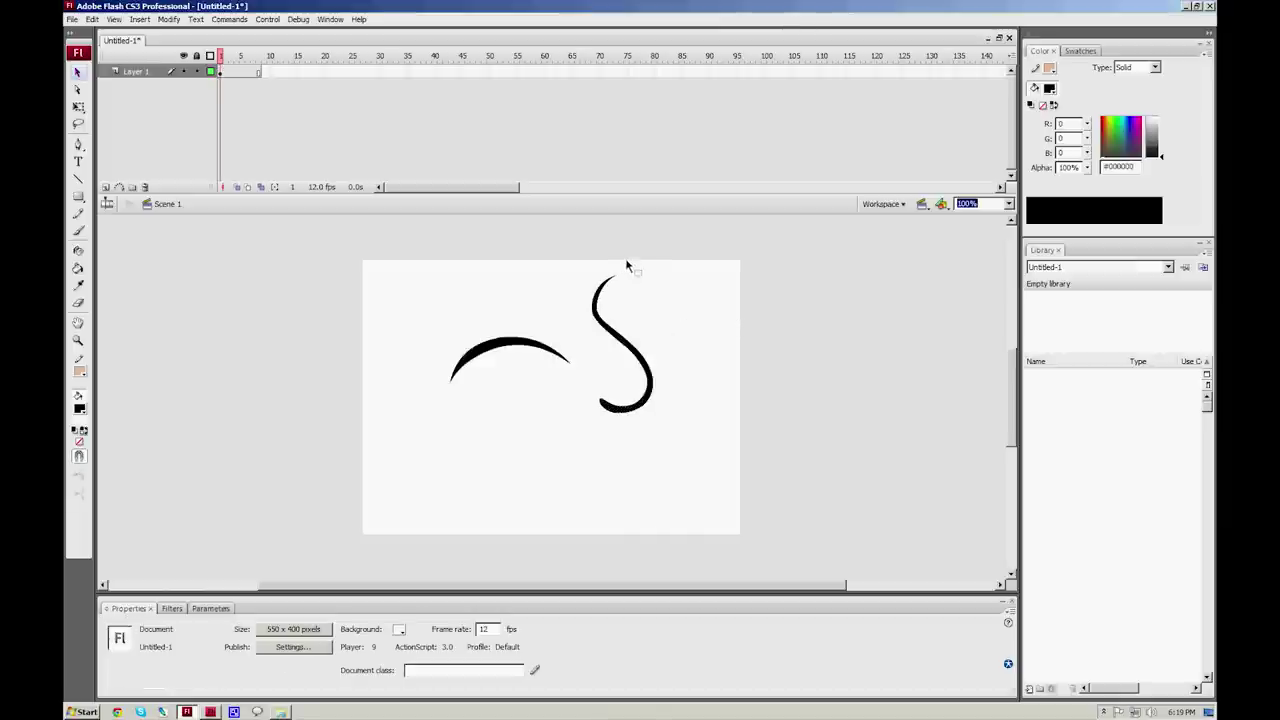
# Step: Lasso the upper curve, the middle and the lower bend of the S-shaped stroke separately and smooth each section
pyautogui.press('l')
pyautogui.moveTo(621, 266)
pyautogui.mouseDown()
pyautogui.moveTo(582, 316)
pyautogui.moveTo(625, 273)
pyautogui.mouseUp()
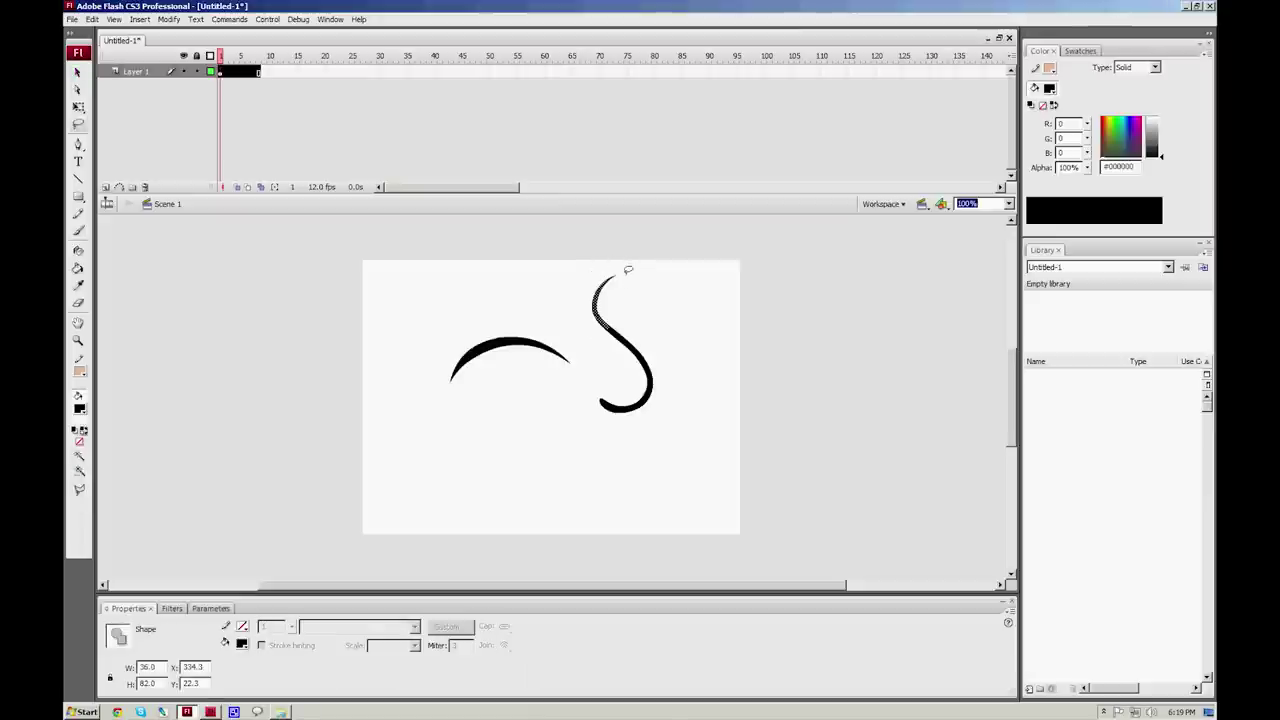
pyautogui.click(638, 278)
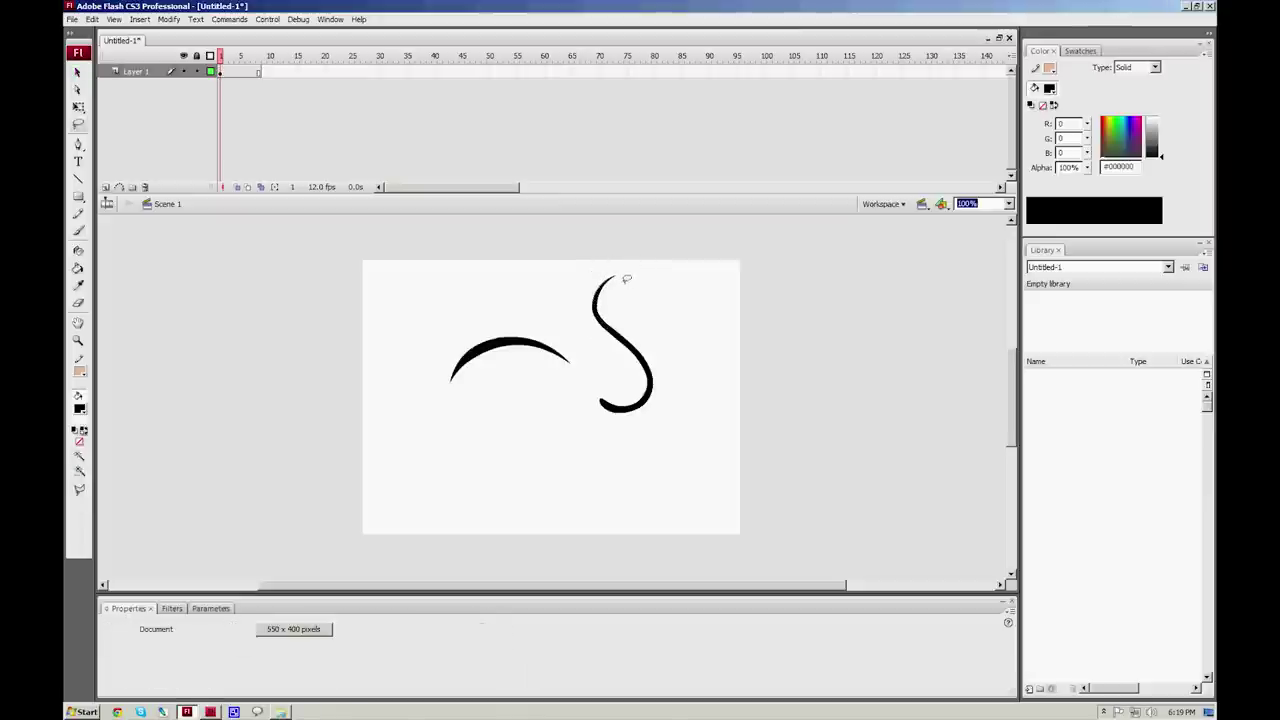
pyautogui.moveTo(618, 277)
pyautogui.mouseDown()
pyautogui.moveTo(611, 356)
pyautogui.moveTo(629, 316)
pyautogui.moveTo(662, 353)
pyautogui.moveTo(628, 277)
pyautogui.moveTo(637, 313)
pyautogui.mouseUp()
pyautogui.moveTo(633, 369); pyautogui.dragTo(660, 366)
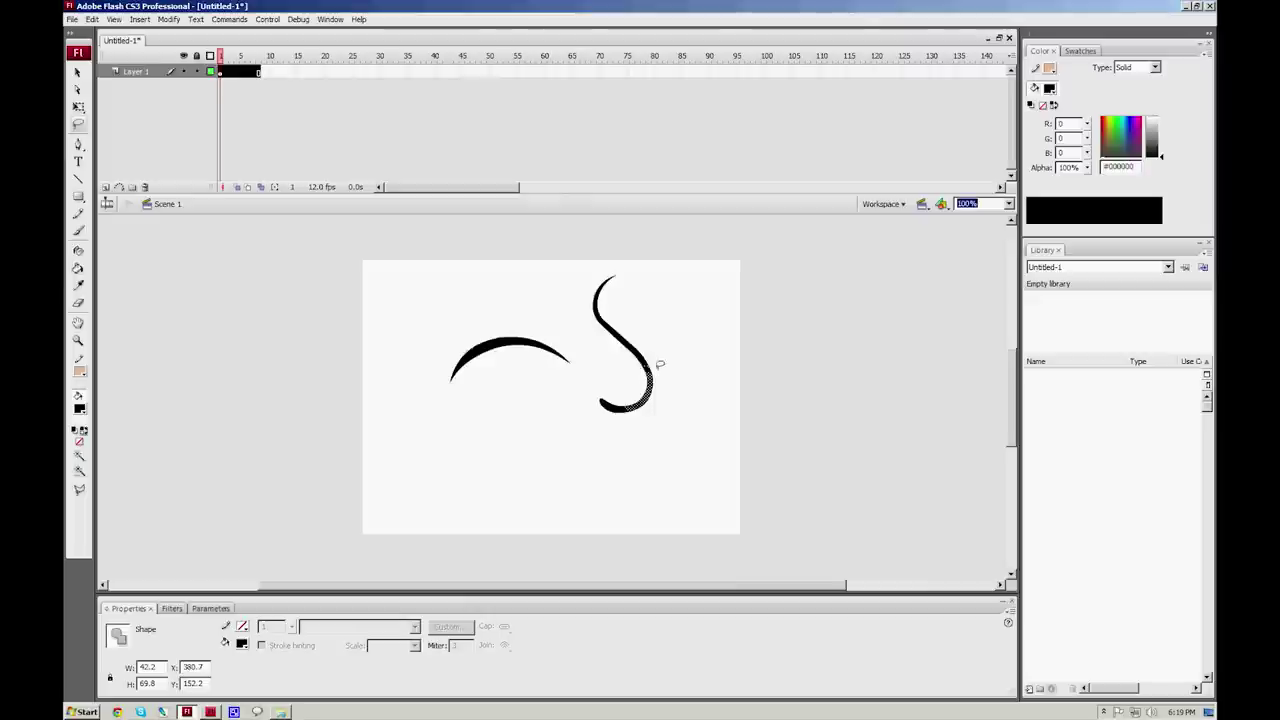
pyautogui.click(675, 356)
# Step: Lasso the top end and the lower tail of the S-shaped stroke and smooth these sections
pyautogui.moveTo(609, 254); pyautogui.dragTo(642, 278)
pyautogui.click(642, 278)
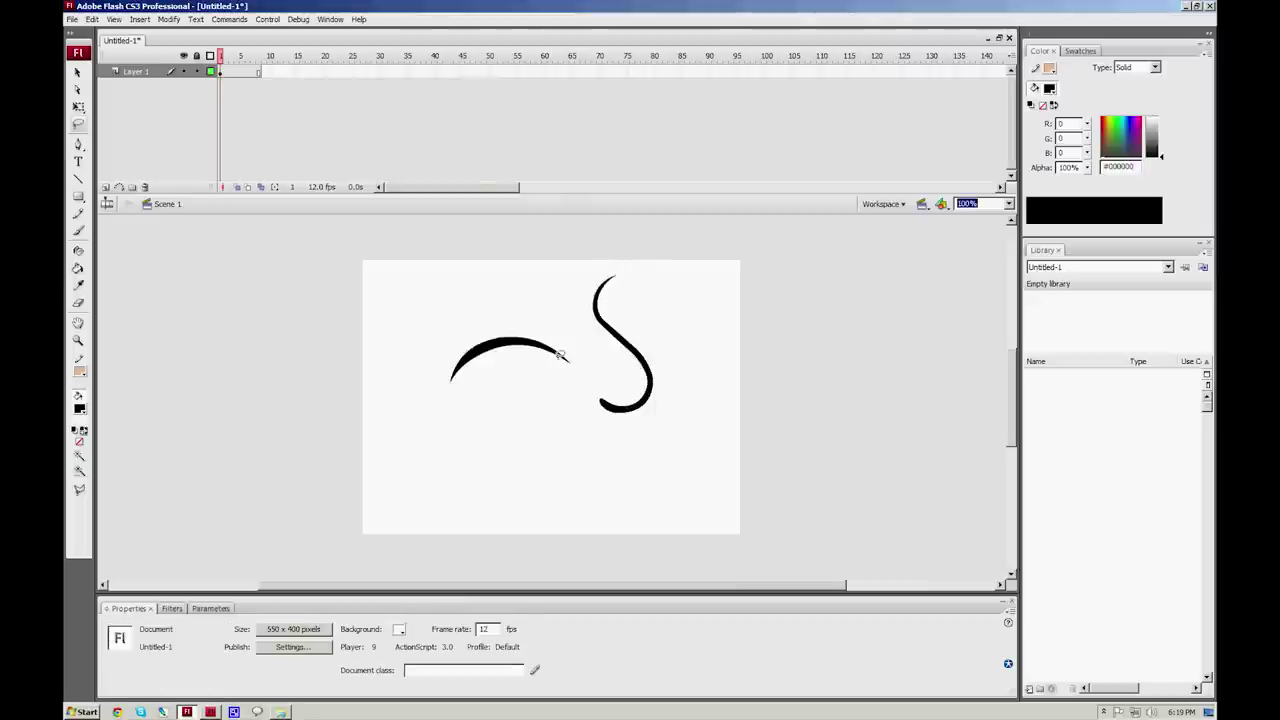
pyautogui.moveTo(600, 421); pyautogui.dragTo(668, 389)
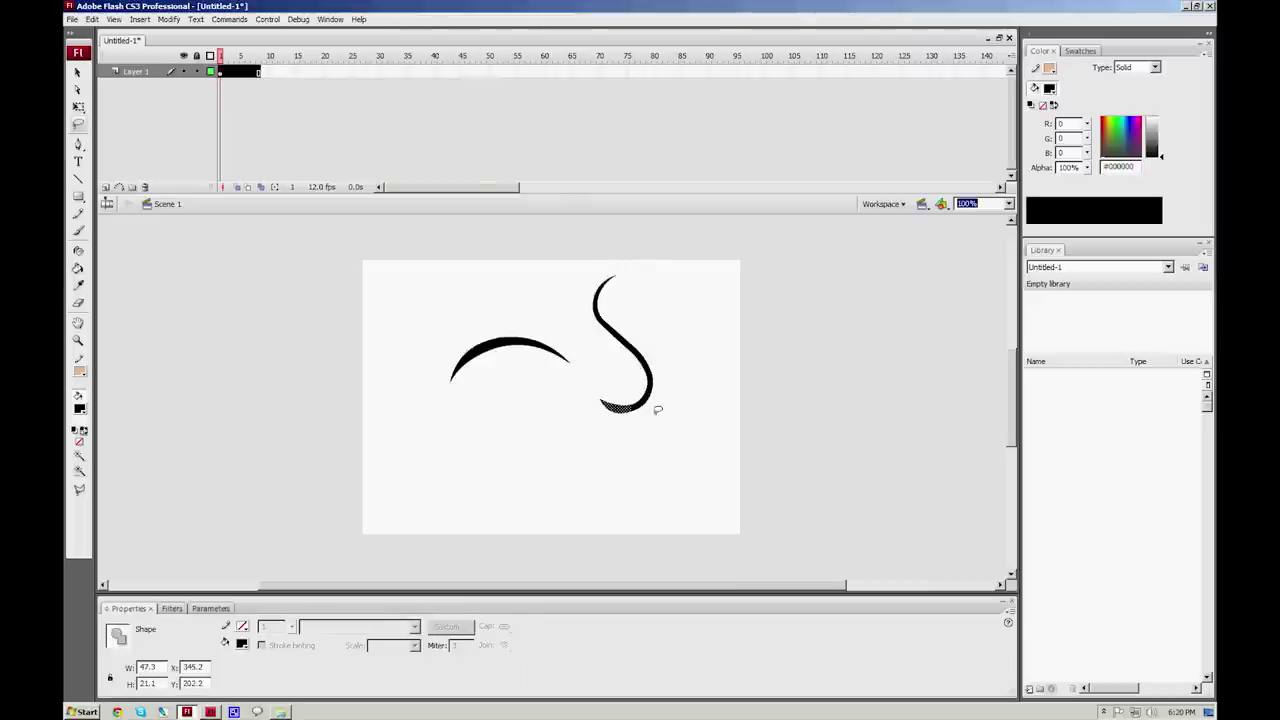
pyautogui.click(600, 414)
pyautogui.click(657, 400)
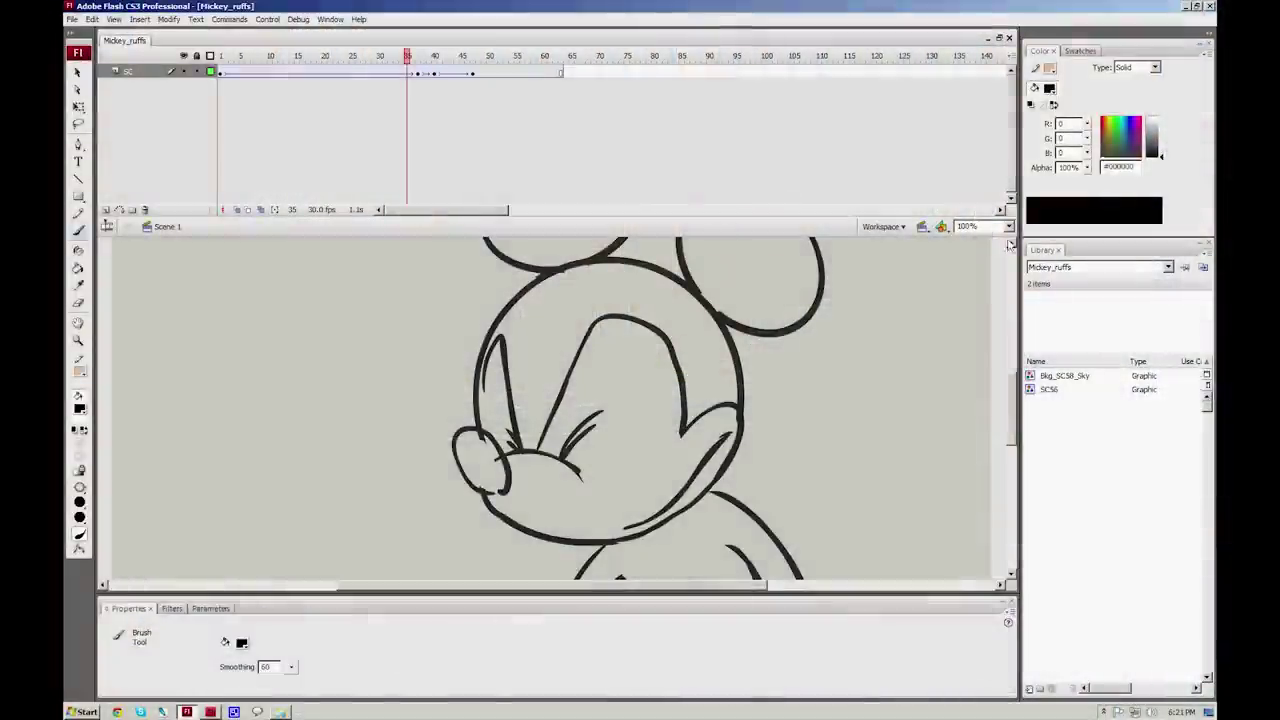
# Step: Show the Mickey_ruffs stage at 50% and return the playhead to frame 1
pyautogui.click(1008, 227)
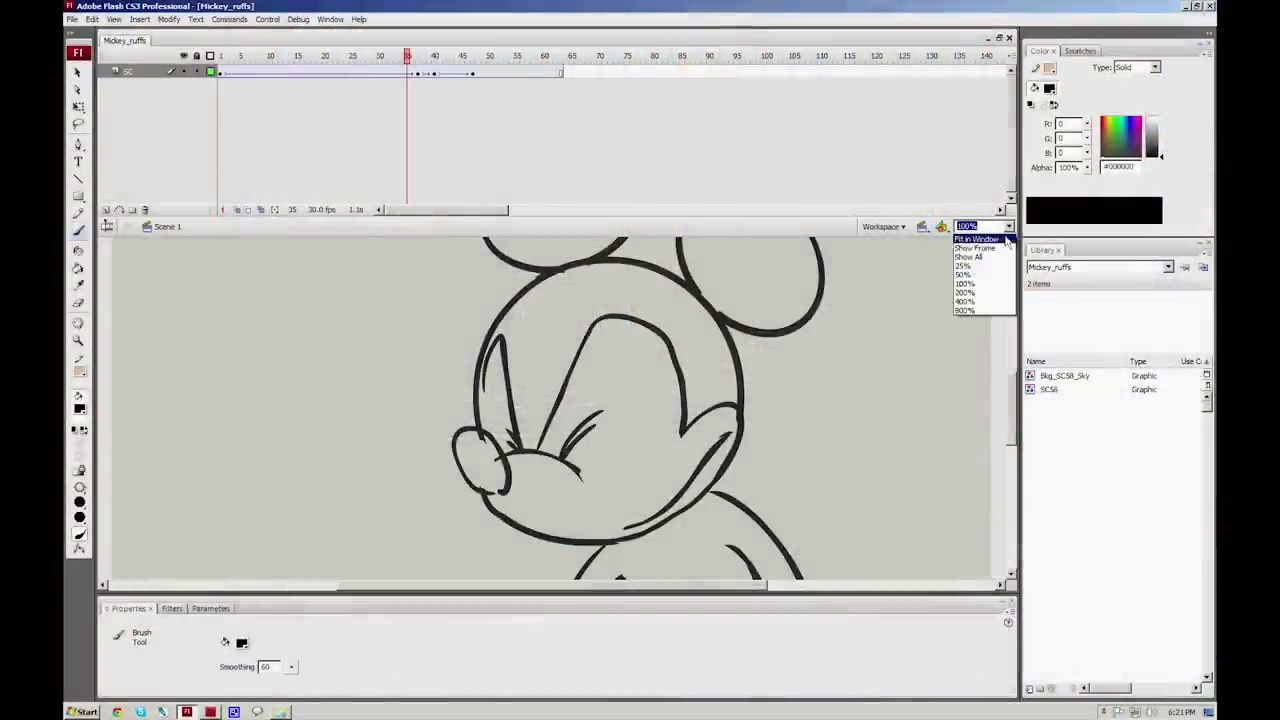
pyautogui.click(966, 274)
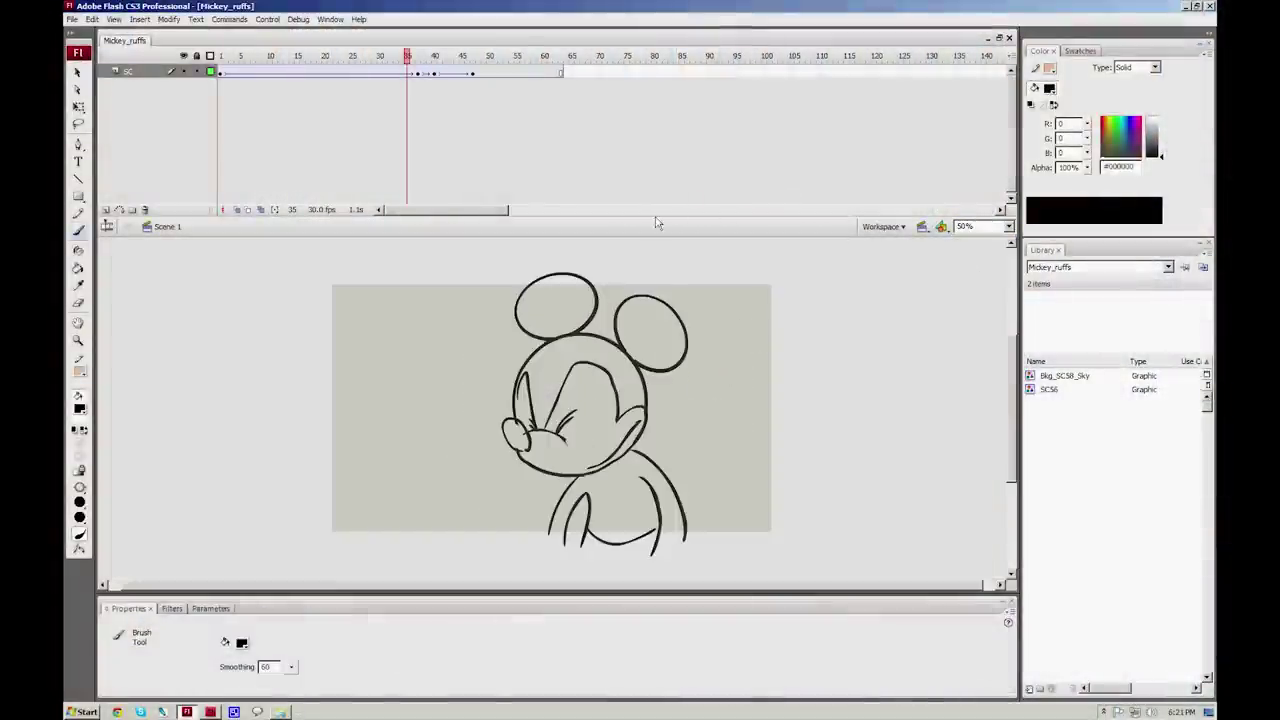
pyautogui.moveTo(410, 57); pyautogui.dragTo(220, 57)
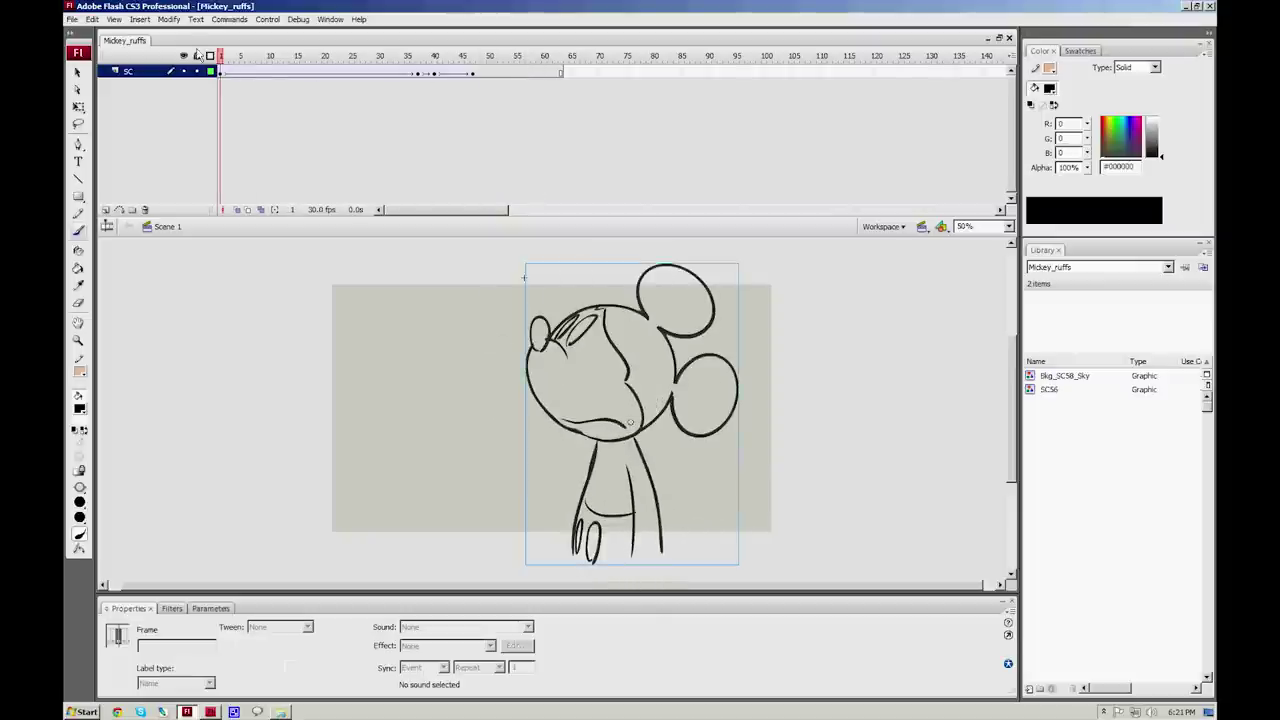
# Step: Switch to the other Flash window with the blot_ruff document and scrub through the start of its rough animation
pyautogui.click(212, 712)
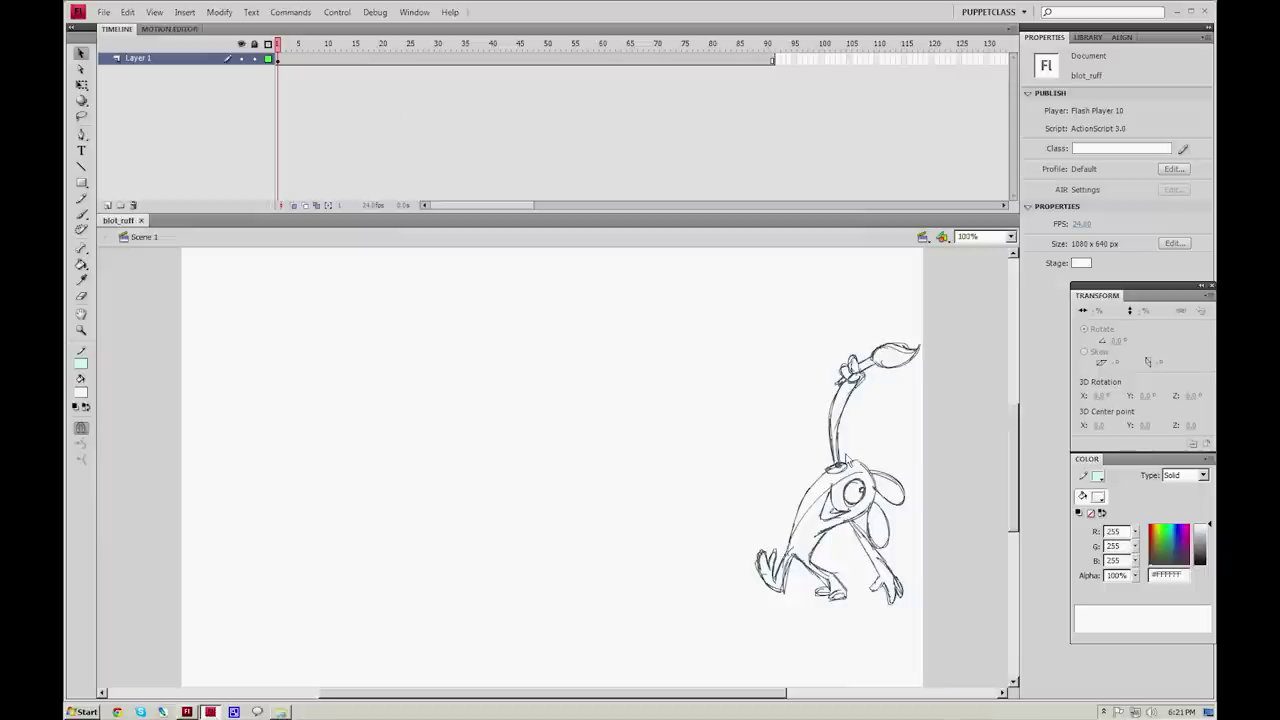
pyautogui.moveTo(279, 46); pyautogui.dragTo(254, 63)
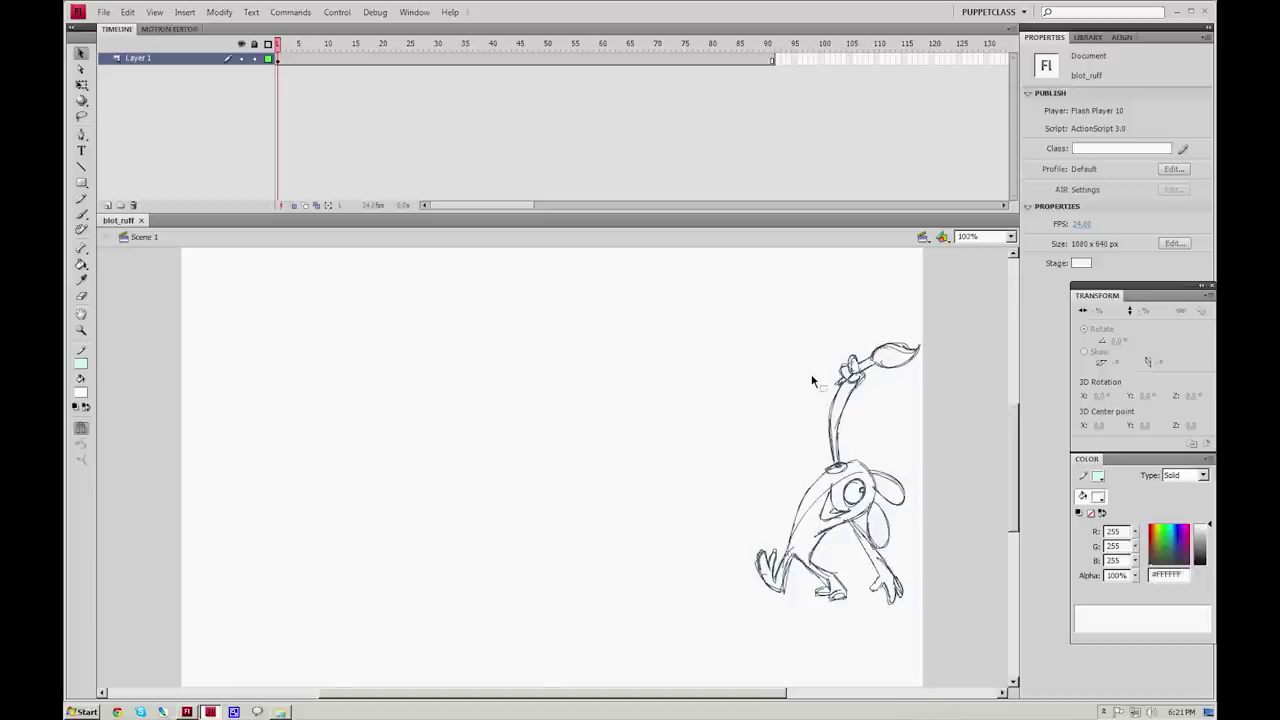
pyautogui.moveTo(280, 47)
pyautogui.mouseDown()
pyautogui.moveTo(366, 47)
pyautogui.moveTo(280, 50)
pyautogui.mouseUp()
pyautogui.moveTo(280, 48)
pyautogui.mouseDown()
pyautogui.moveTo(492, 55)
pyautogui.moveTo(280, 48)
pyautogui.moveTo(427, 44)
pyautogui.moveTo(333, 42)
pyautogui.moveTo(395, 47)
pyautogui.moveTo(357, 44)
pyautogui.moveTo(377, 40)
pyautogui.mouseUp()
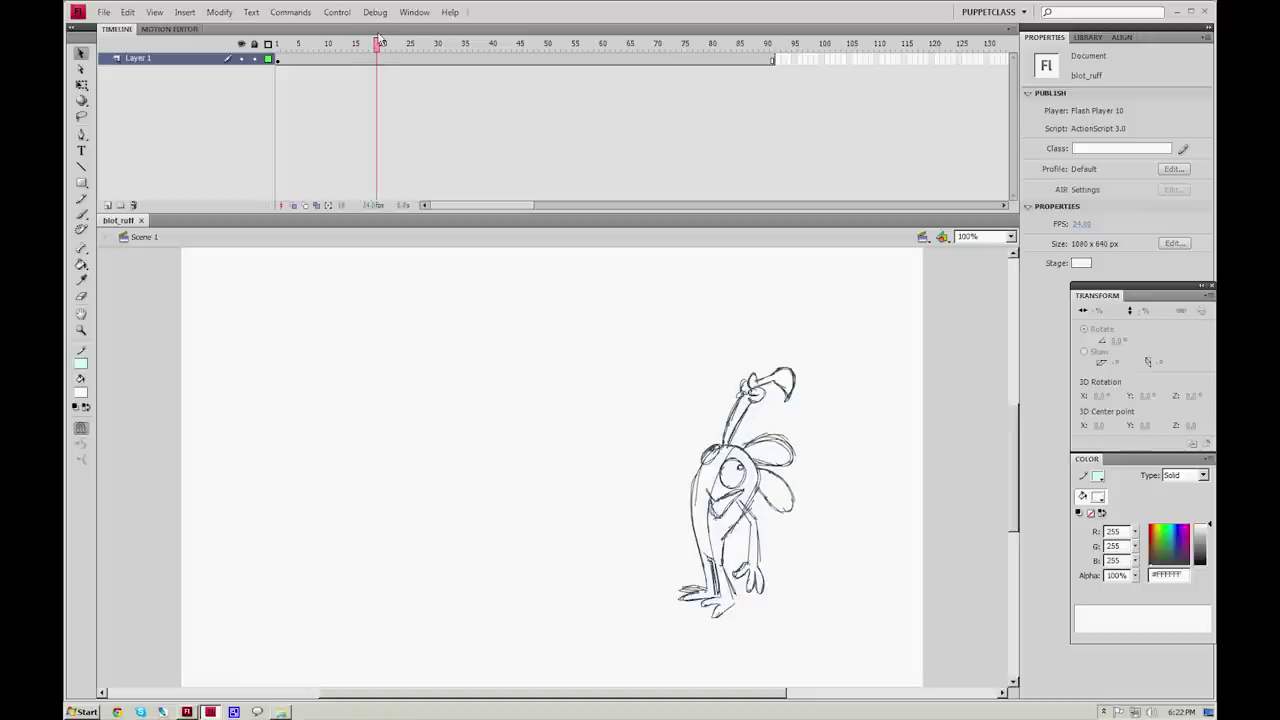
# Step: Open the blot ruff symbol for editing and add a new layer above its existing layers
pyautogui.click(372, 60)
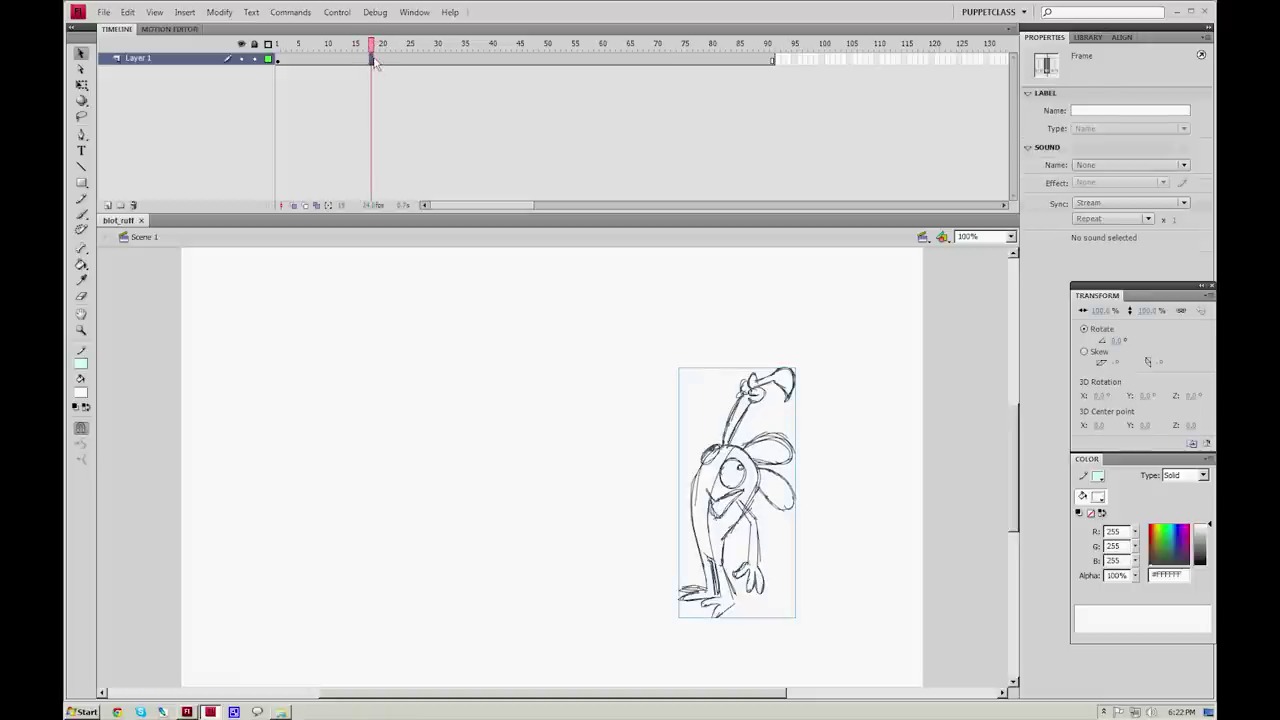
pyautogui.doubleClick(757, 468)
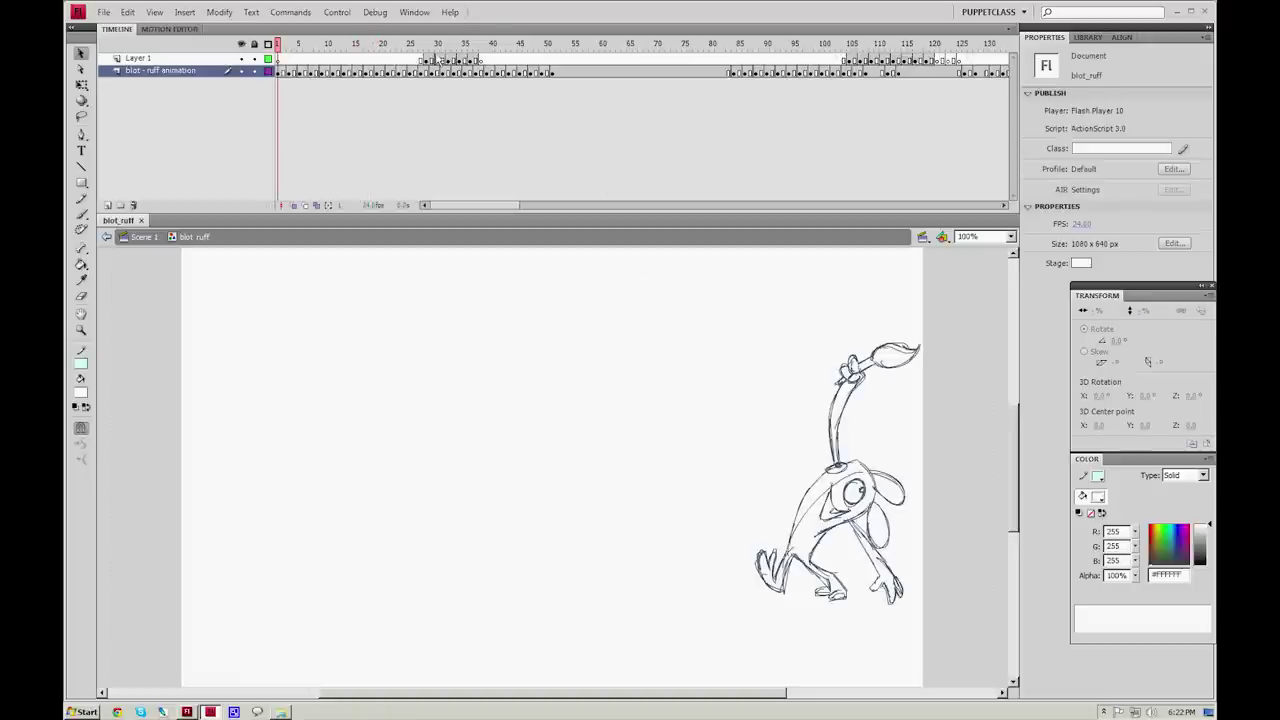
pyautogui.click(107, 205)
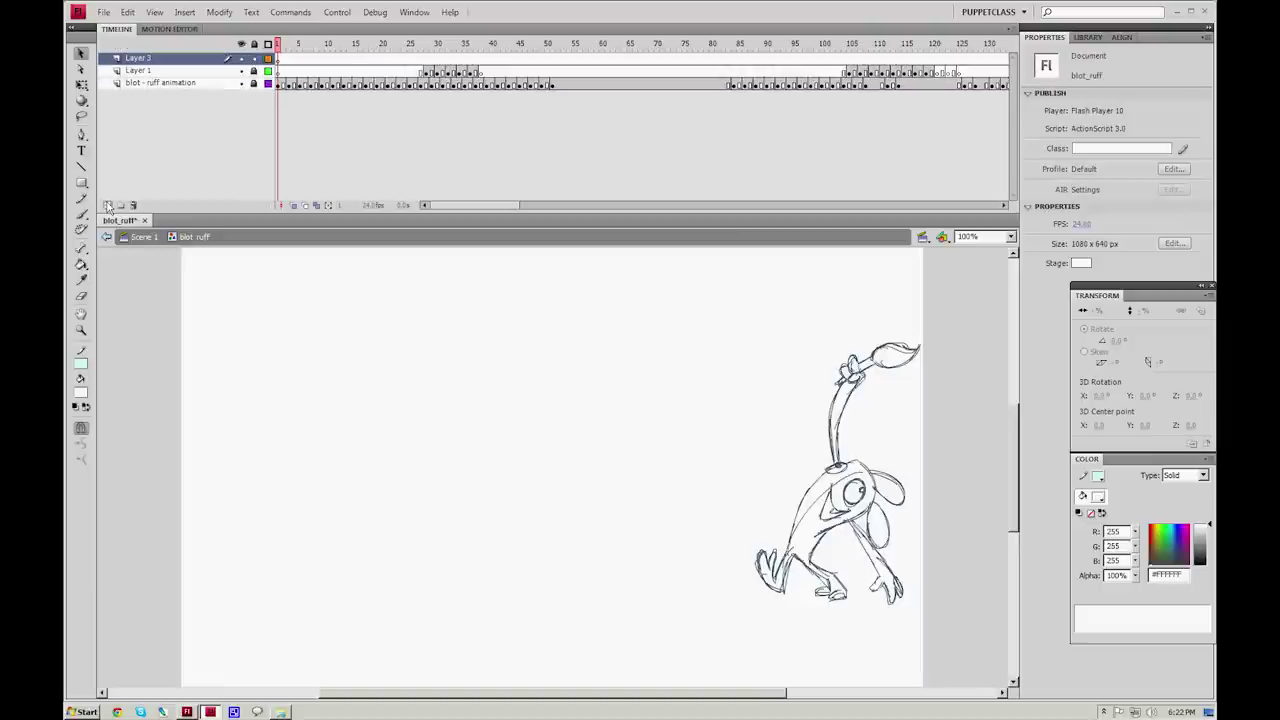
# Step: Insert a blank keyframe at frame 15 of the new layer and activate the Text tool
pyautogui.moveTo(391, 45); pyautogui.dragTo(360, 45)
pyautogui.click(360, 59)
pyautogui.click(354, 59)
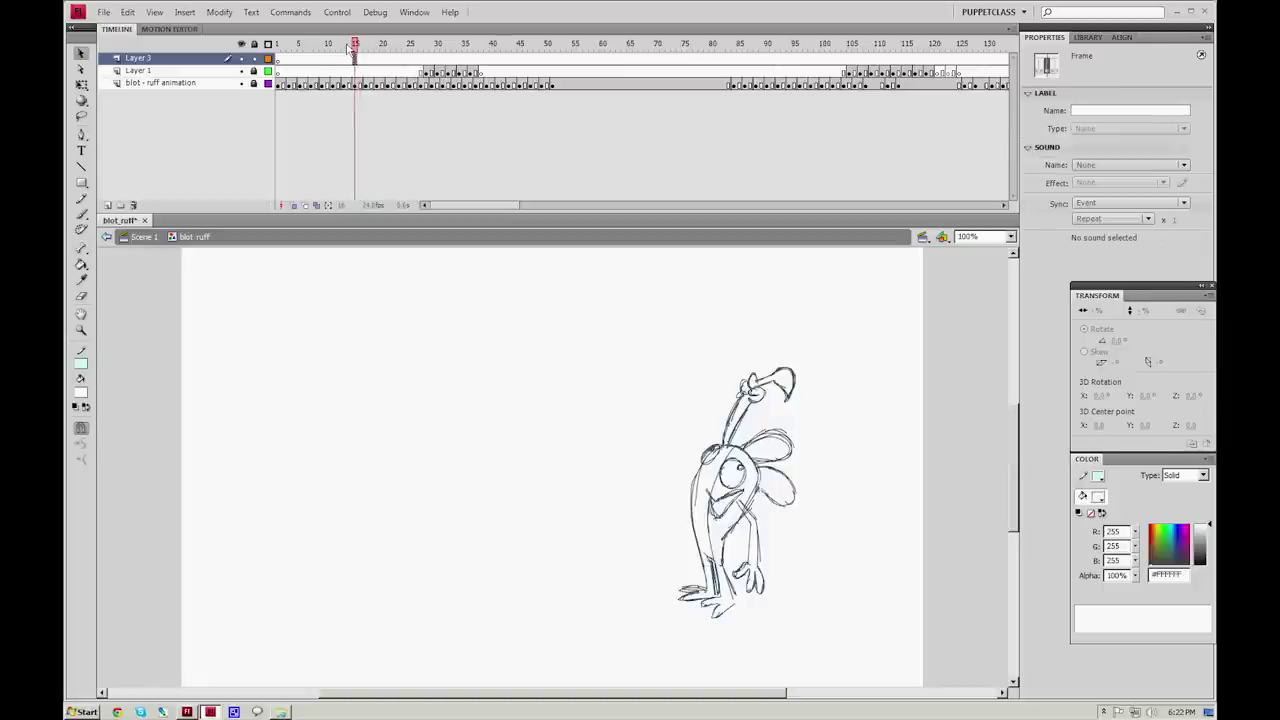
pyautogui.click(712, 437)
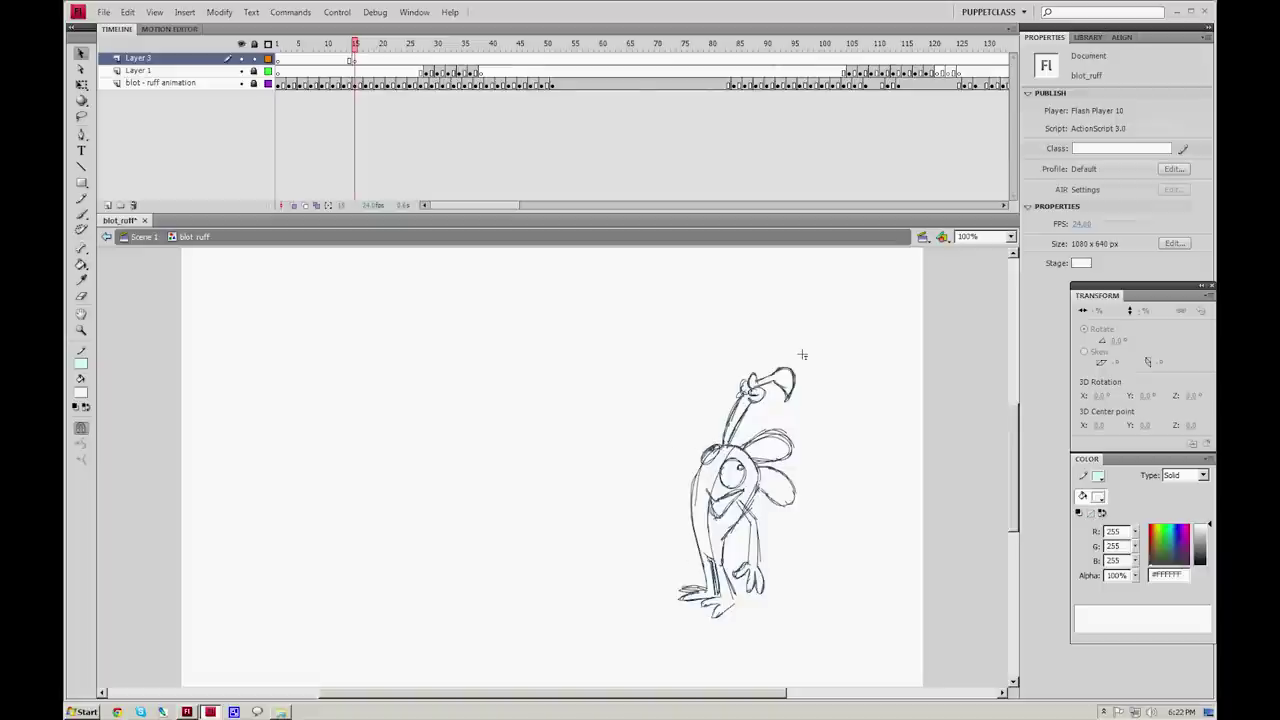
pyautogui.press('t')
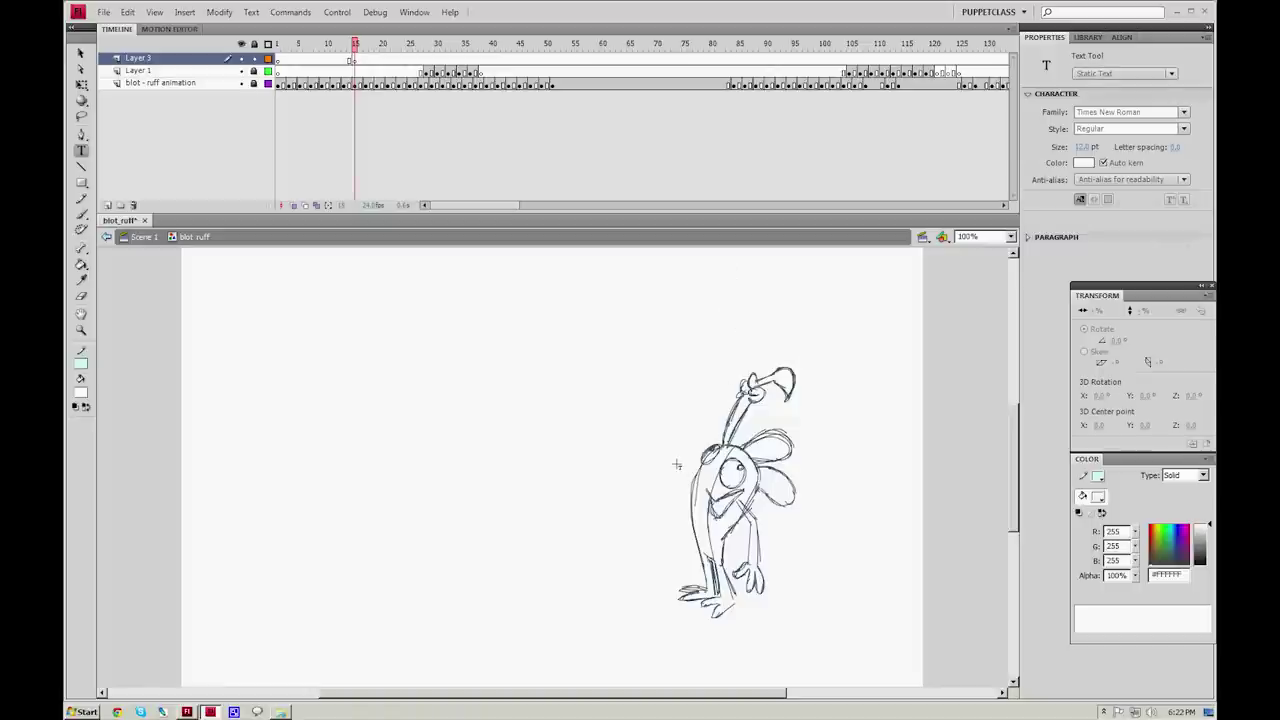
# Step: Switch back to the Mickey_ruffs document, open the SC56 symbol for editing and add a new top layer
pyautogui.click(197, 711)
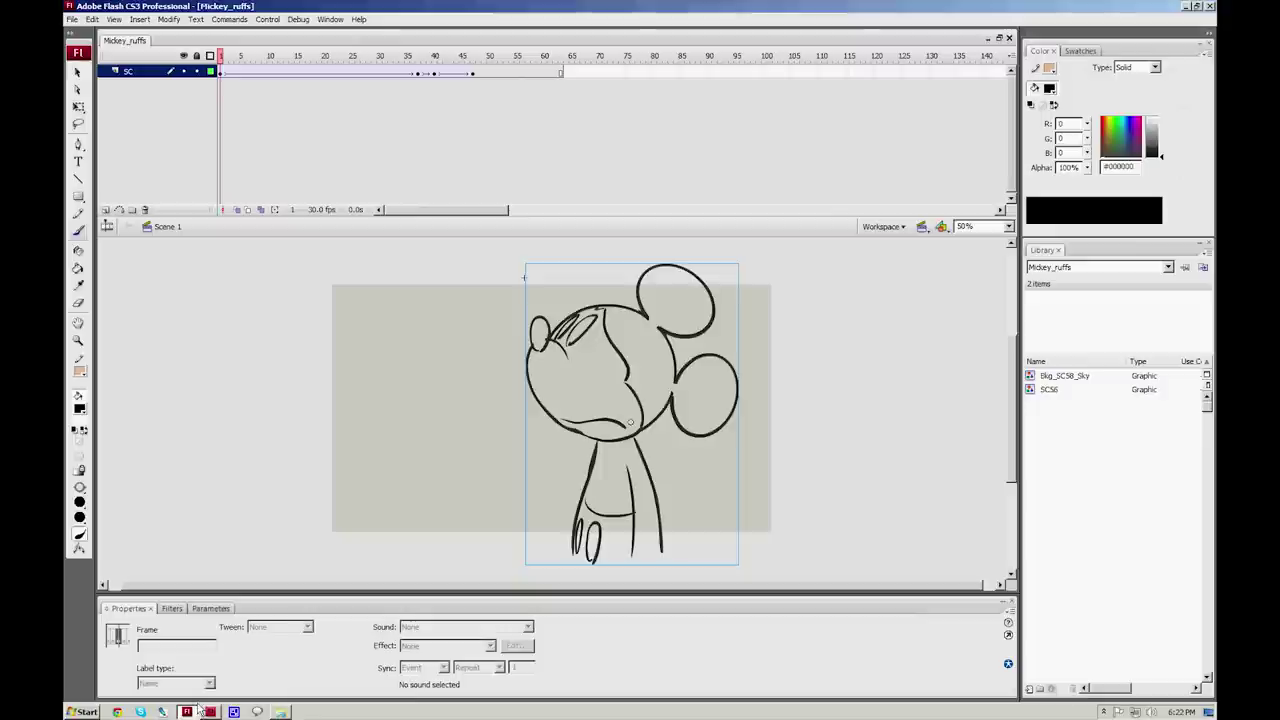
pyautogui.moveTo(235, 55)
pyautogui.mouseDown()
pyautogui.moveTo(558, 55)
pyautogui.moveTo(241, 55)
pyautogui.mouseUp()
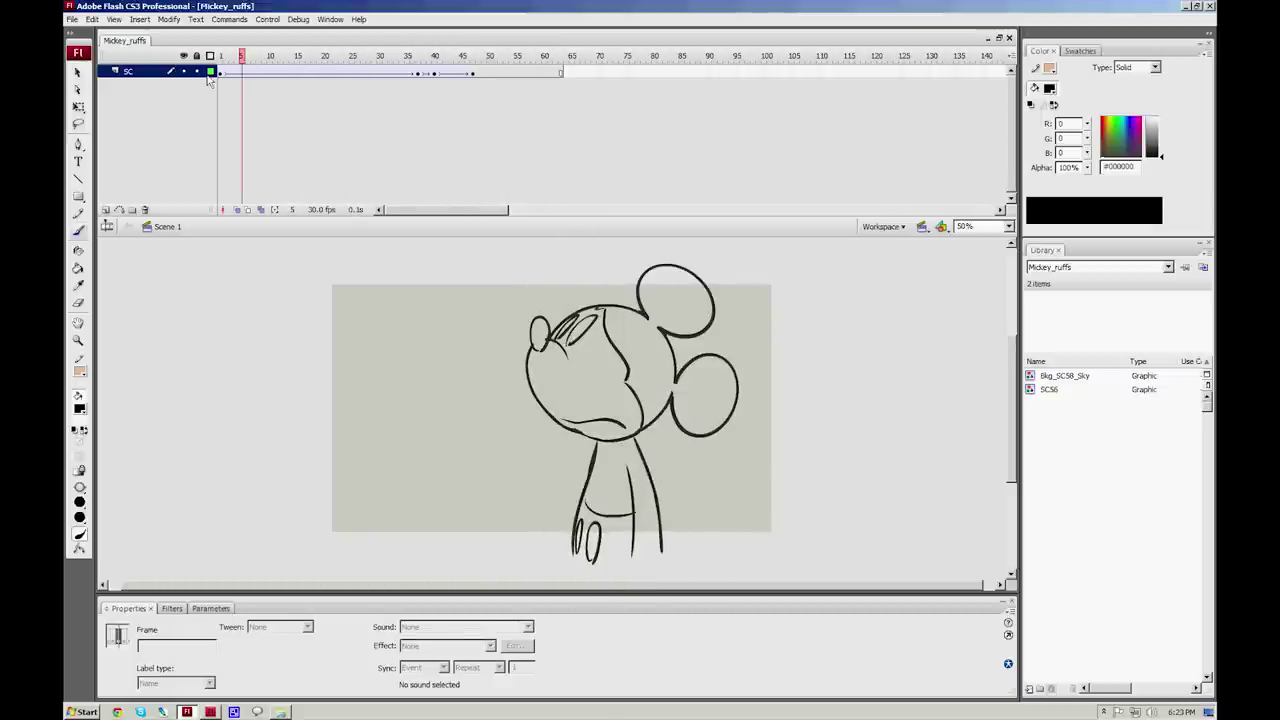
pyautogui.press('v')
pyautogui.doubleClick(548, 340)
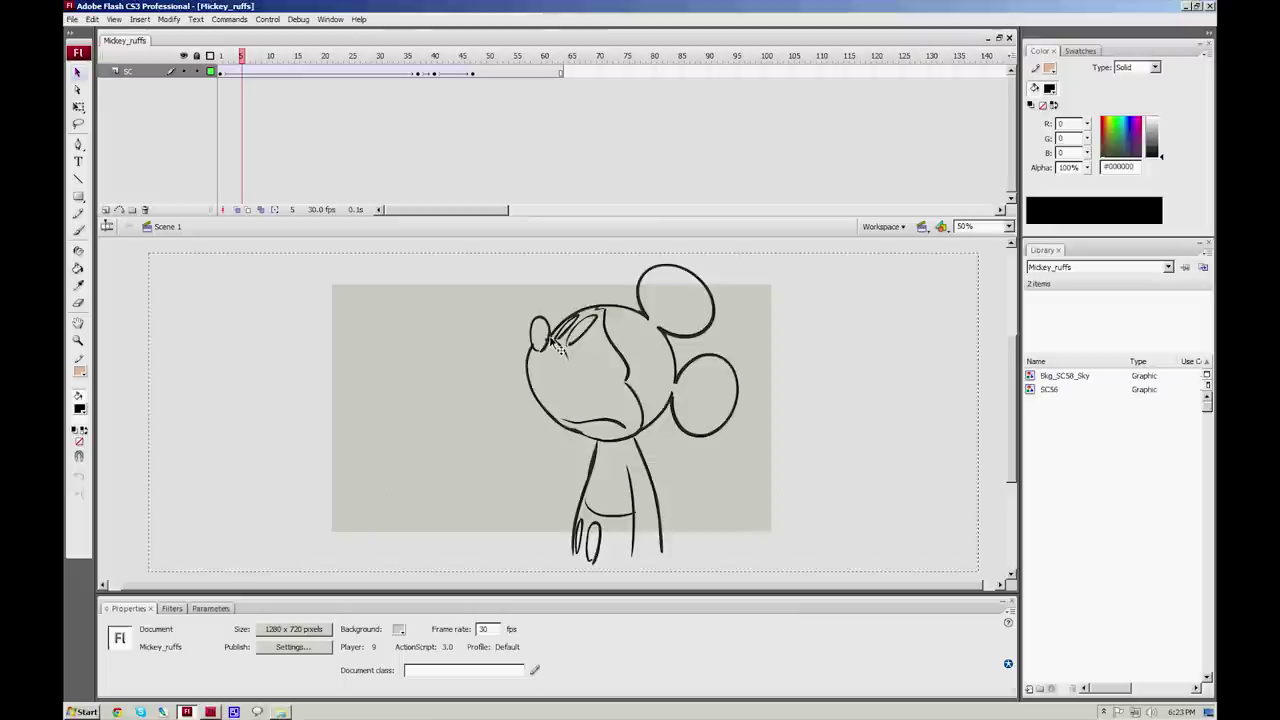
pyautogui.click(141, 71)
pyautogui.click(106, 210)
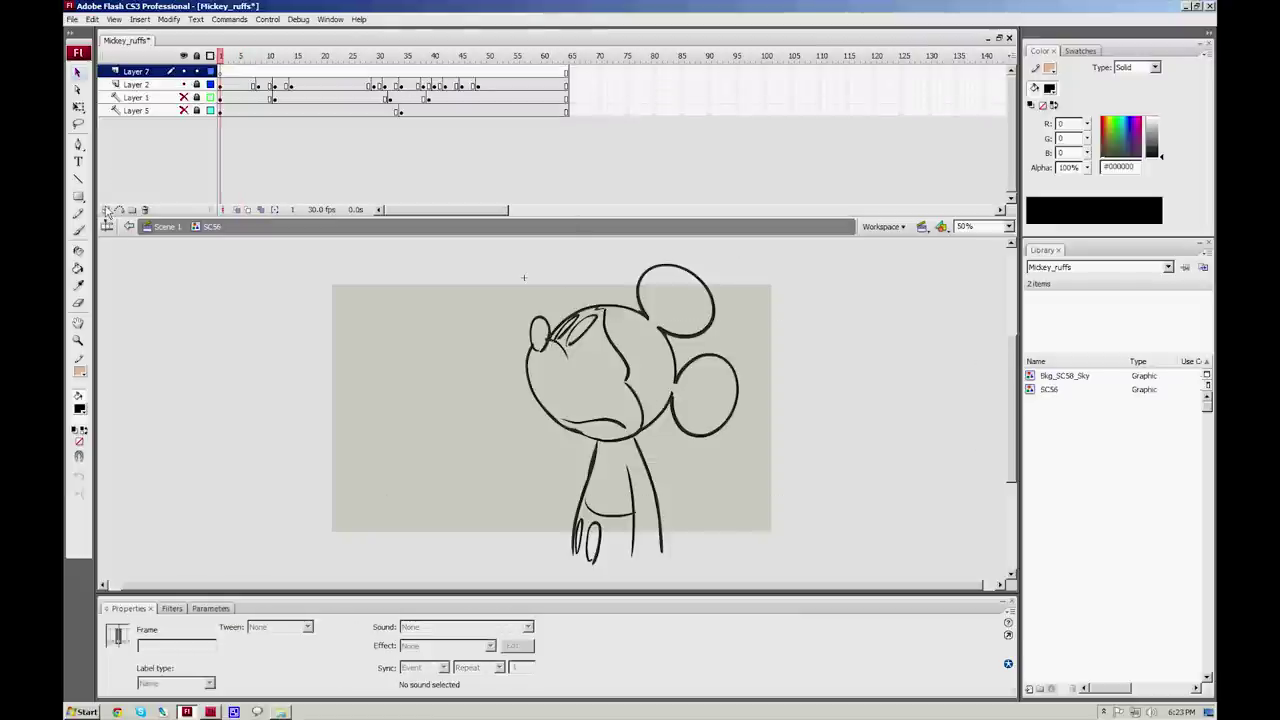
# Step: Set up the Oval tool with a #0099FF blue stroke in hairline style
pyautogui.press('o')
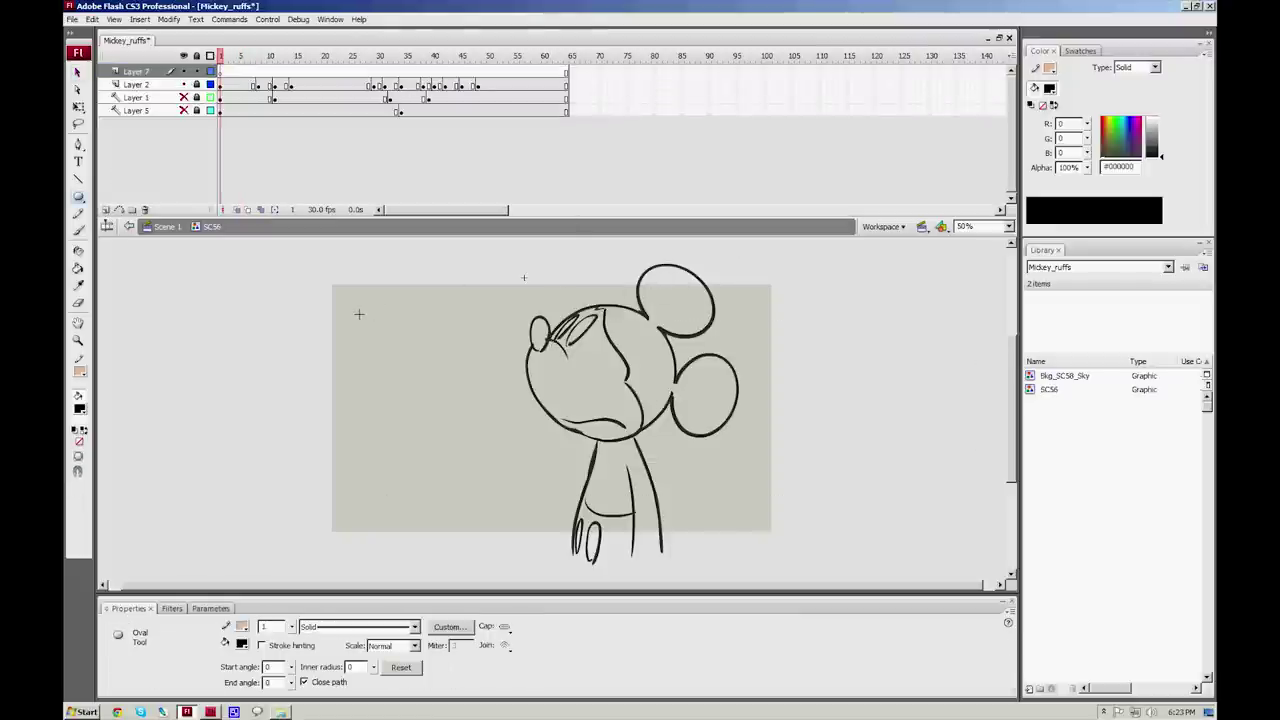
pyautogui.click(82, 373)
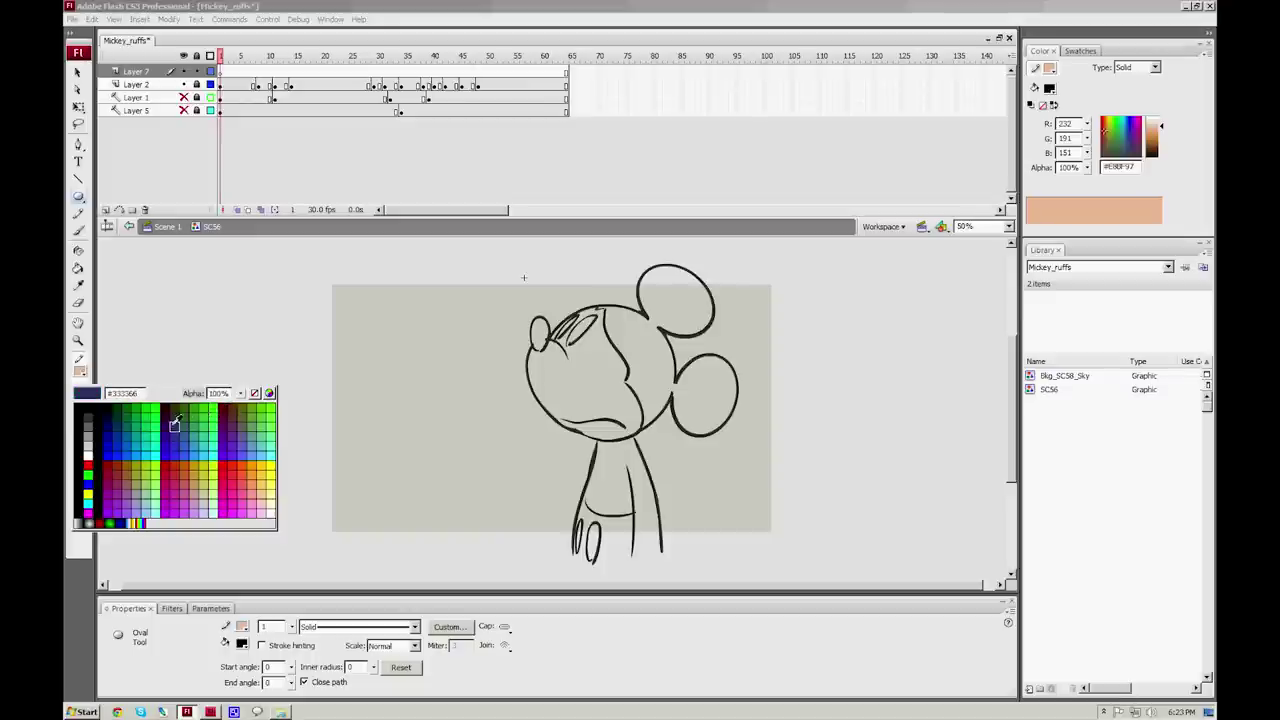
pyautogui.click(128, 449)
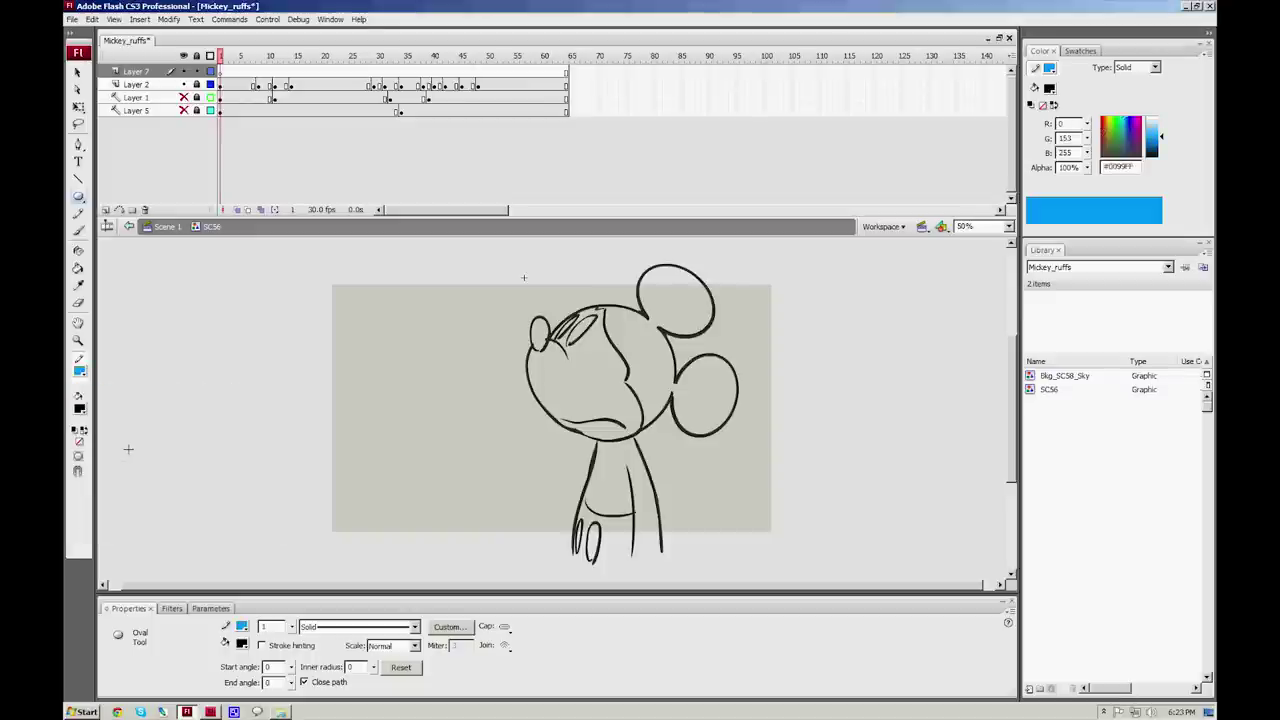
pyautogui.click(330, 628)
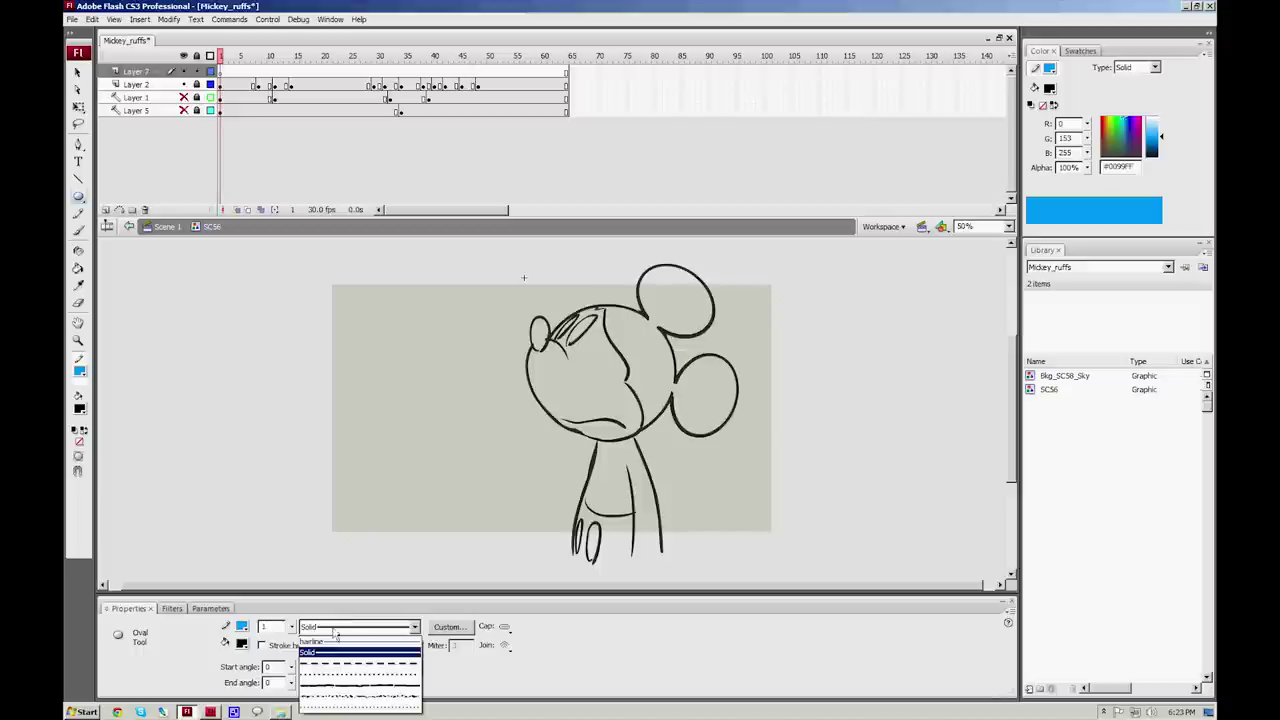
pyautogui.click(335, 643)
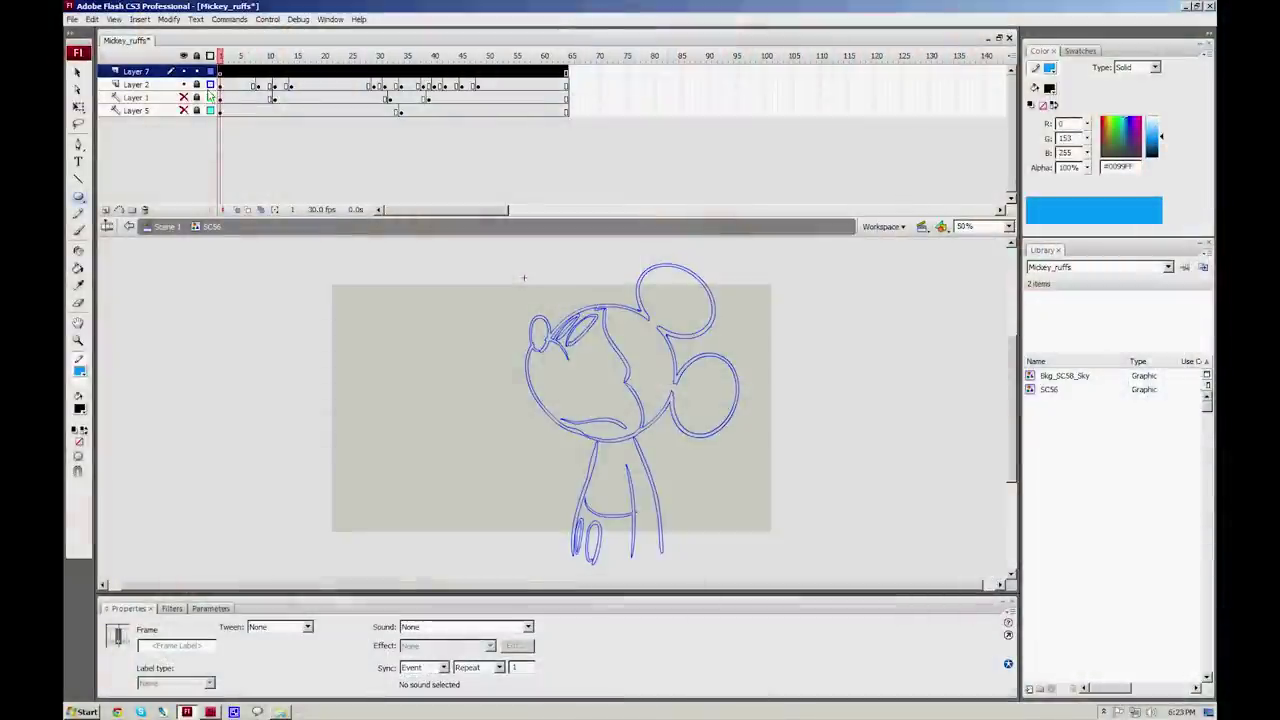
# Step: Set Layer 2's outline color to a muted purple in its layer properties and turn on onion skinning
pyautogui.doubleClick(211, 85)
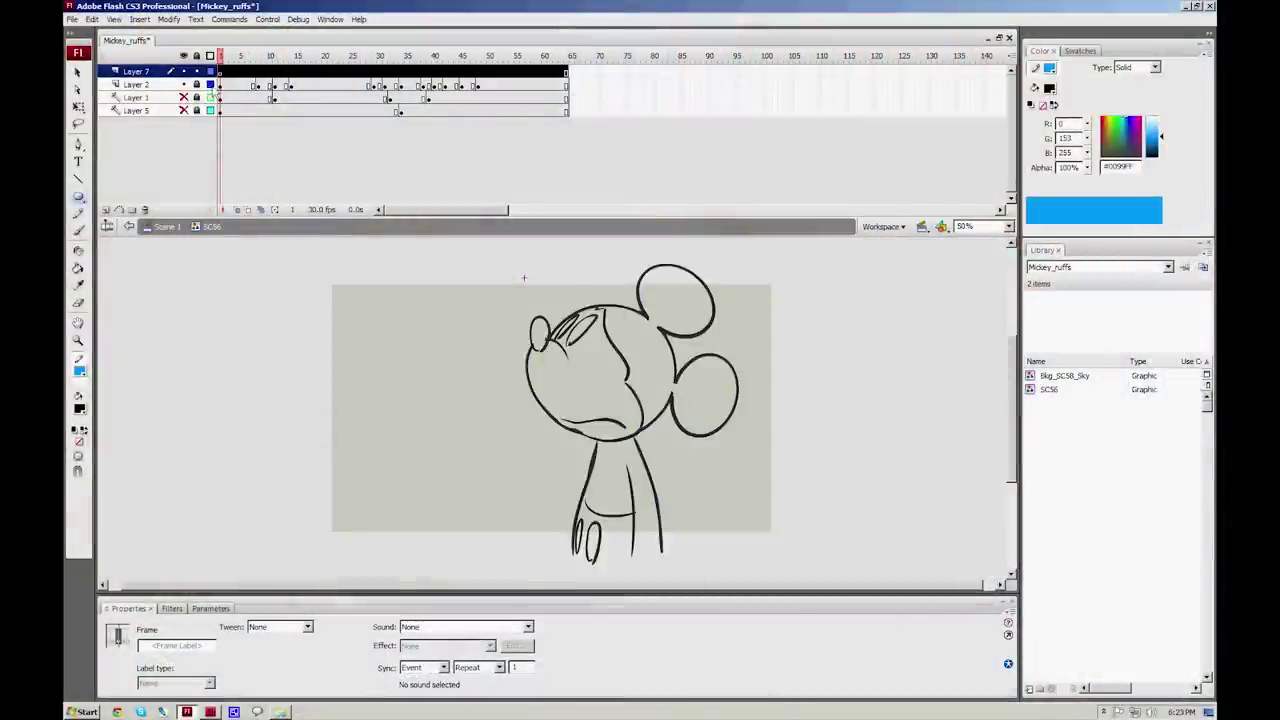
pyautogui.click(592, 399)
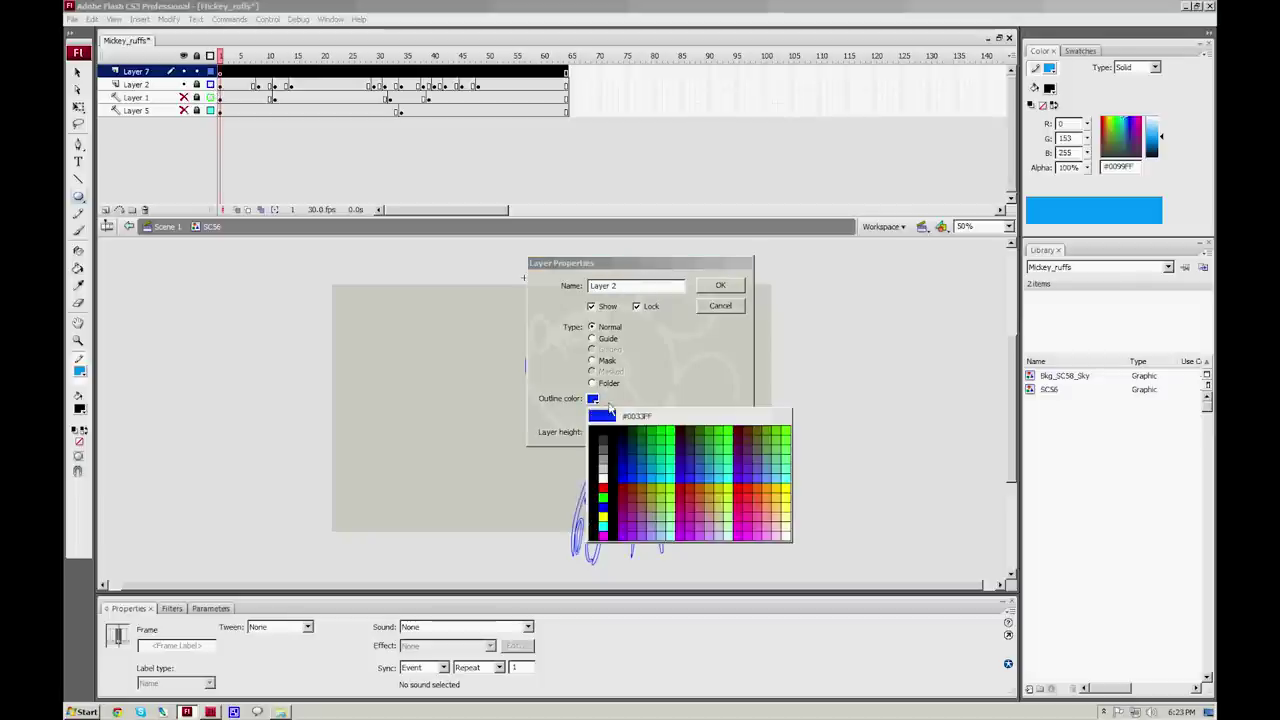
pyautogui.click(655, 505)
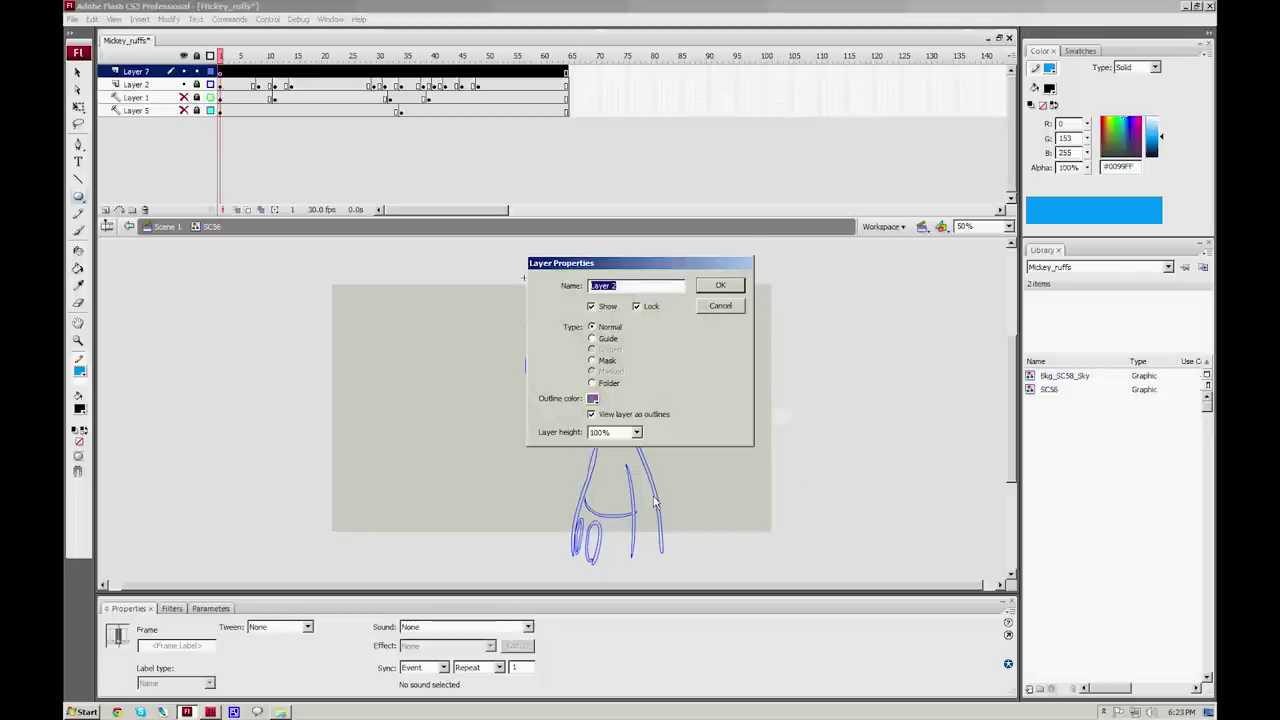
pyautogui.click(720, 285)
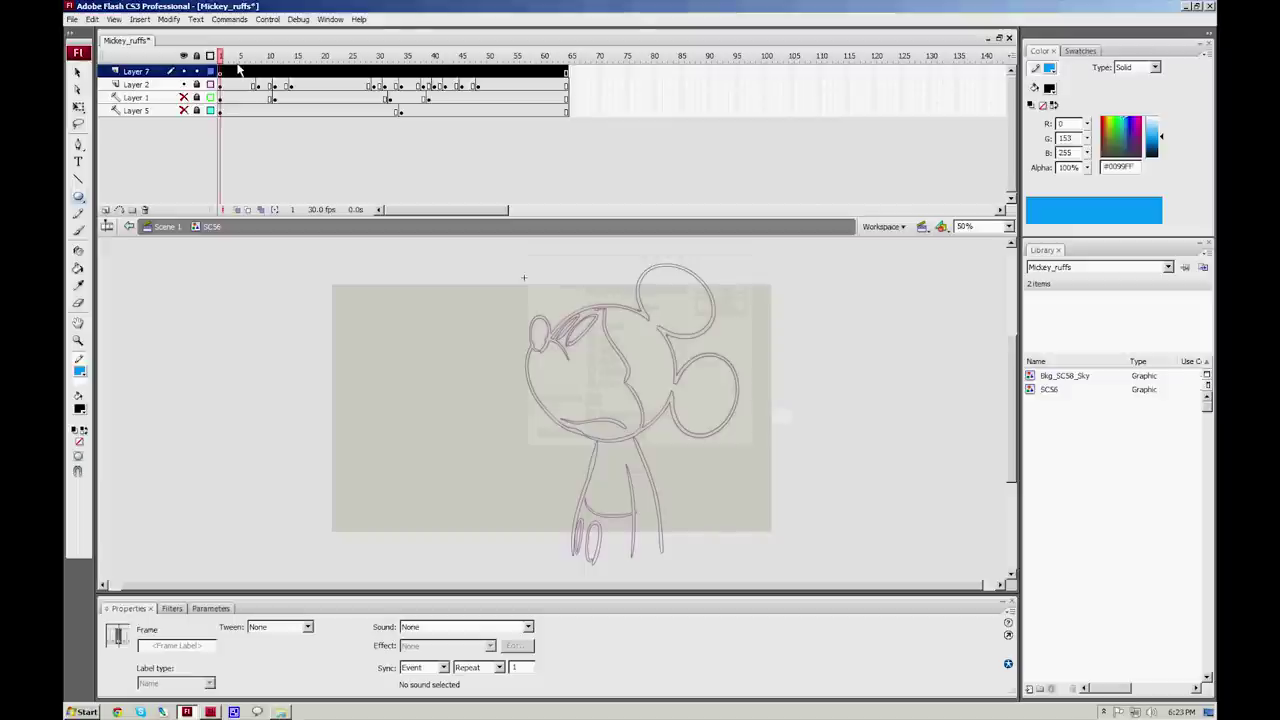
pyautogui.click(682, 276)
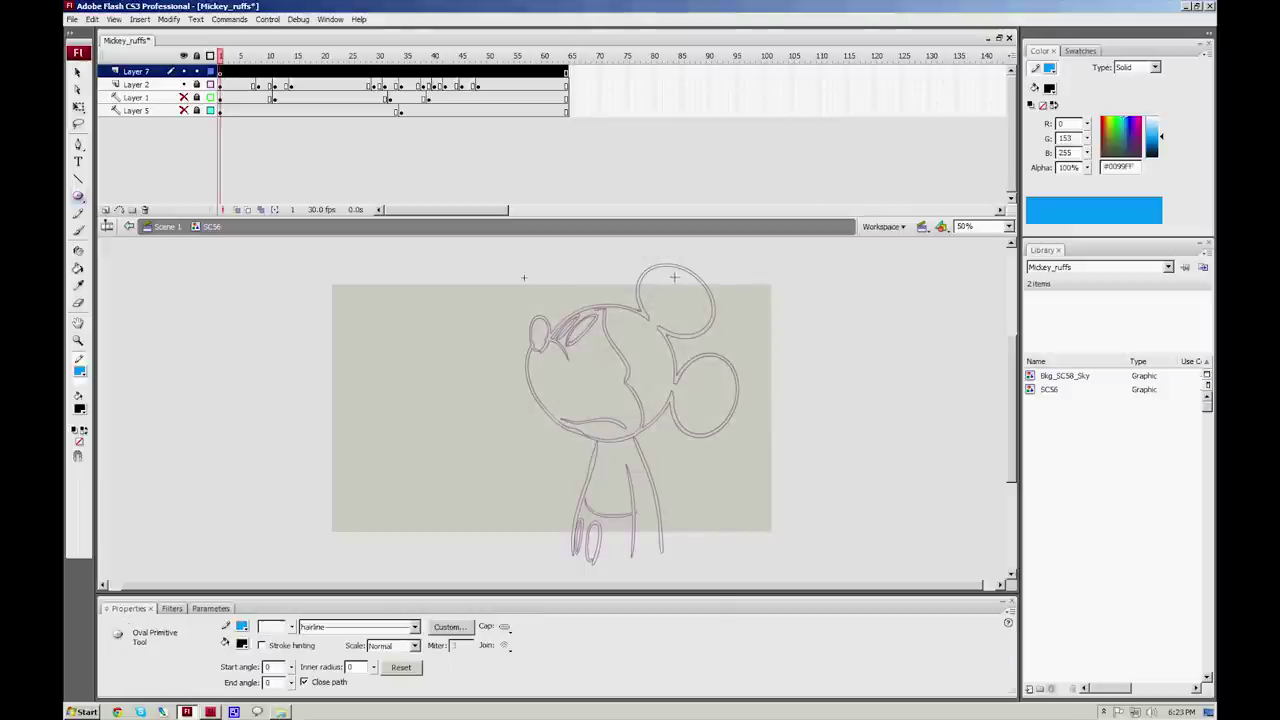
pyautogui.click(248, 209)
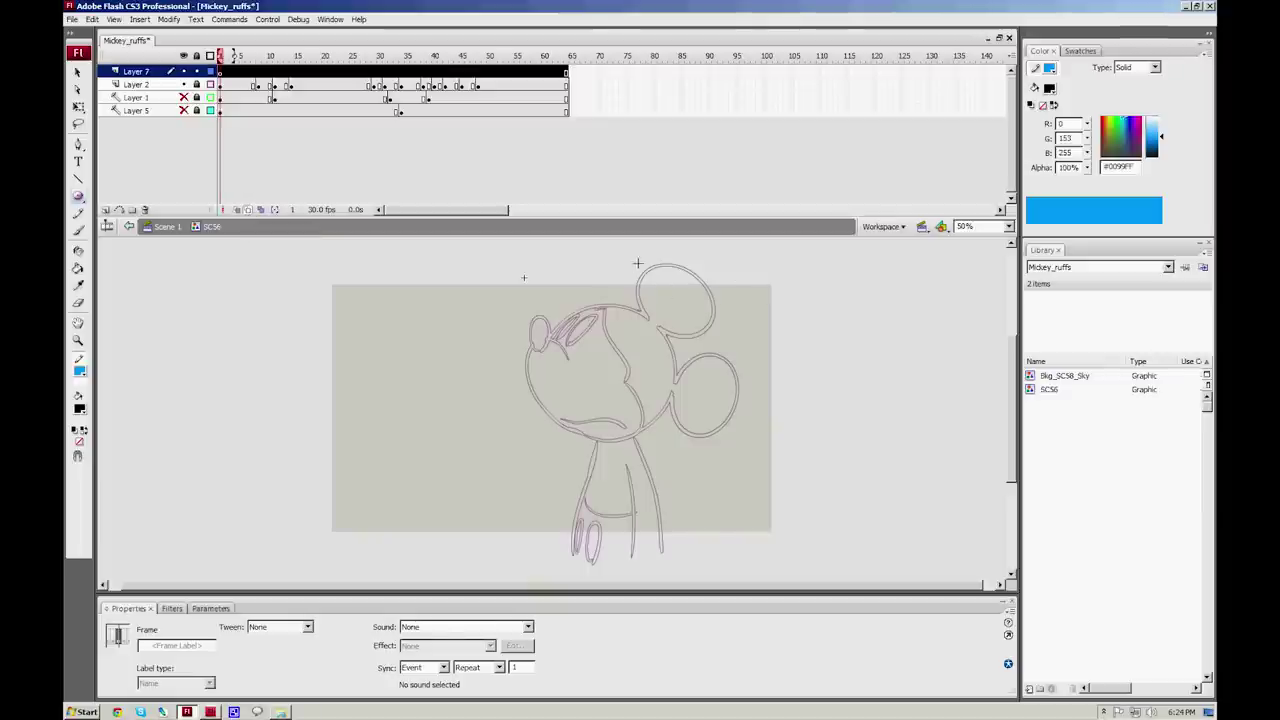
# Step: Draw an oval about 176 by 236 px over the upper ear with the Oval tool and delete its black fill
pyautogui.moveTo(638, 266); pyautogui.dragTo(718, 338)
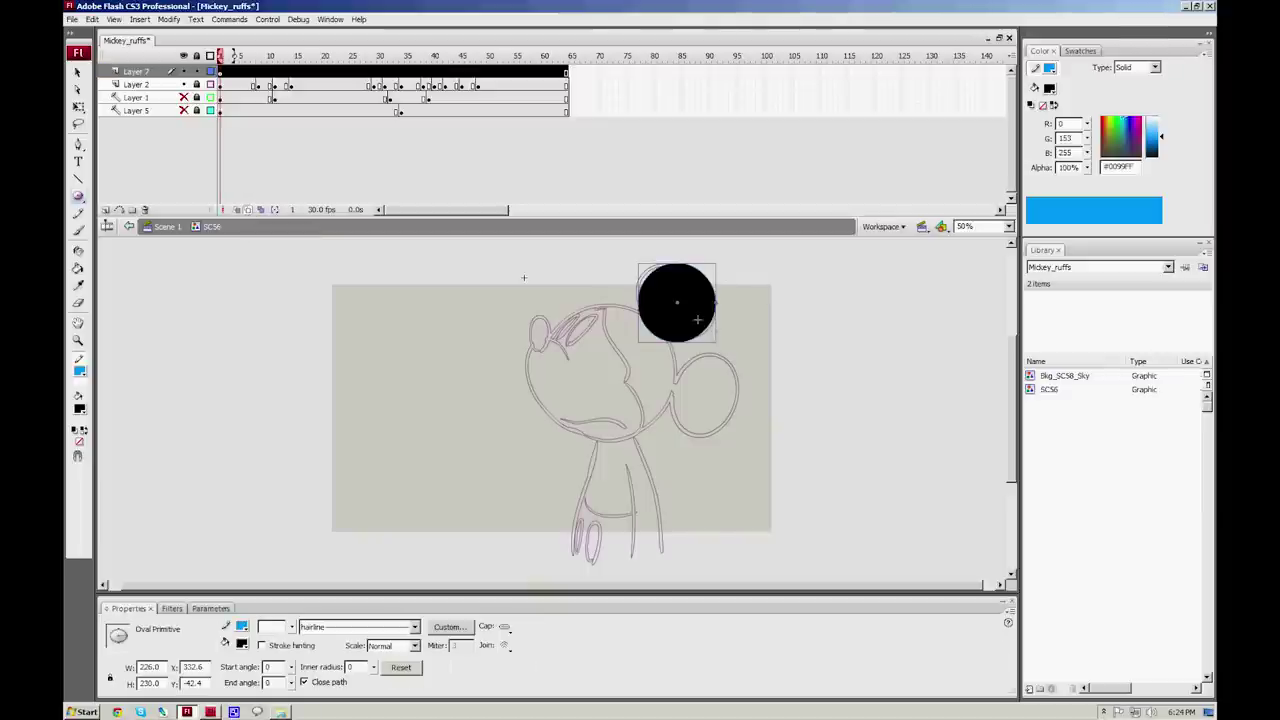
pyautogui.hotkey('ctrl', 'z')
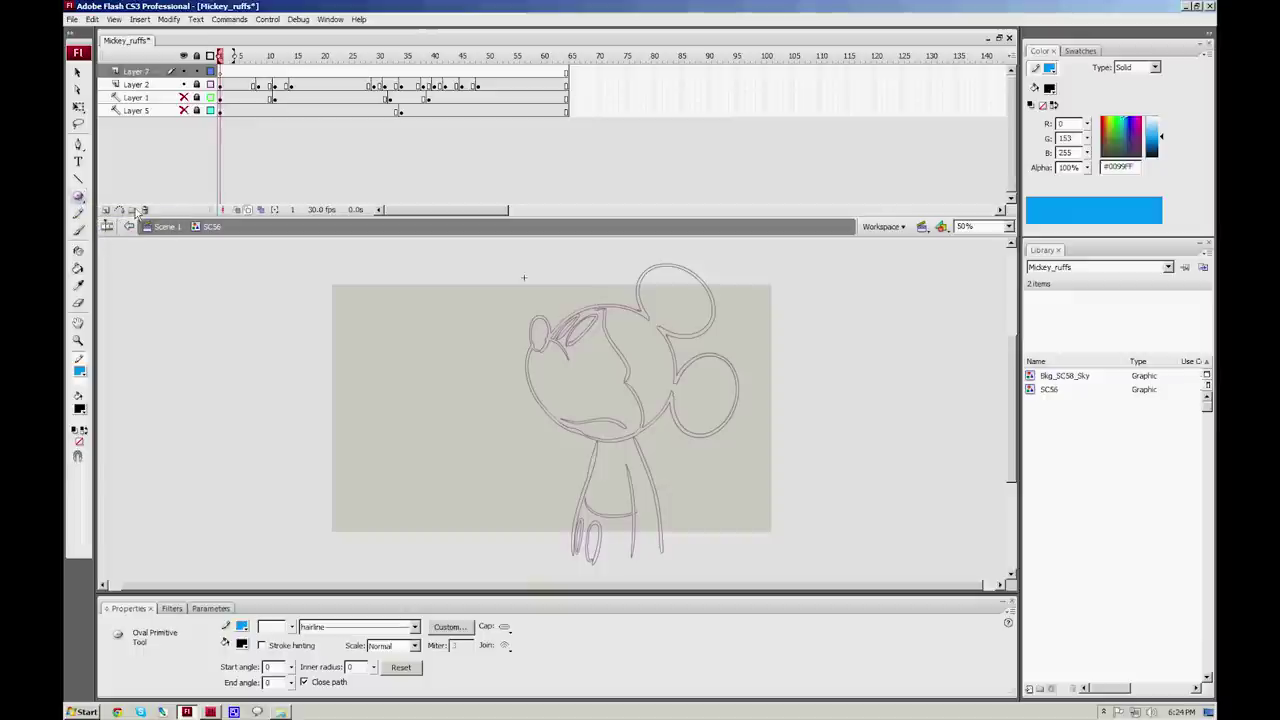
pyautogui.press('o')
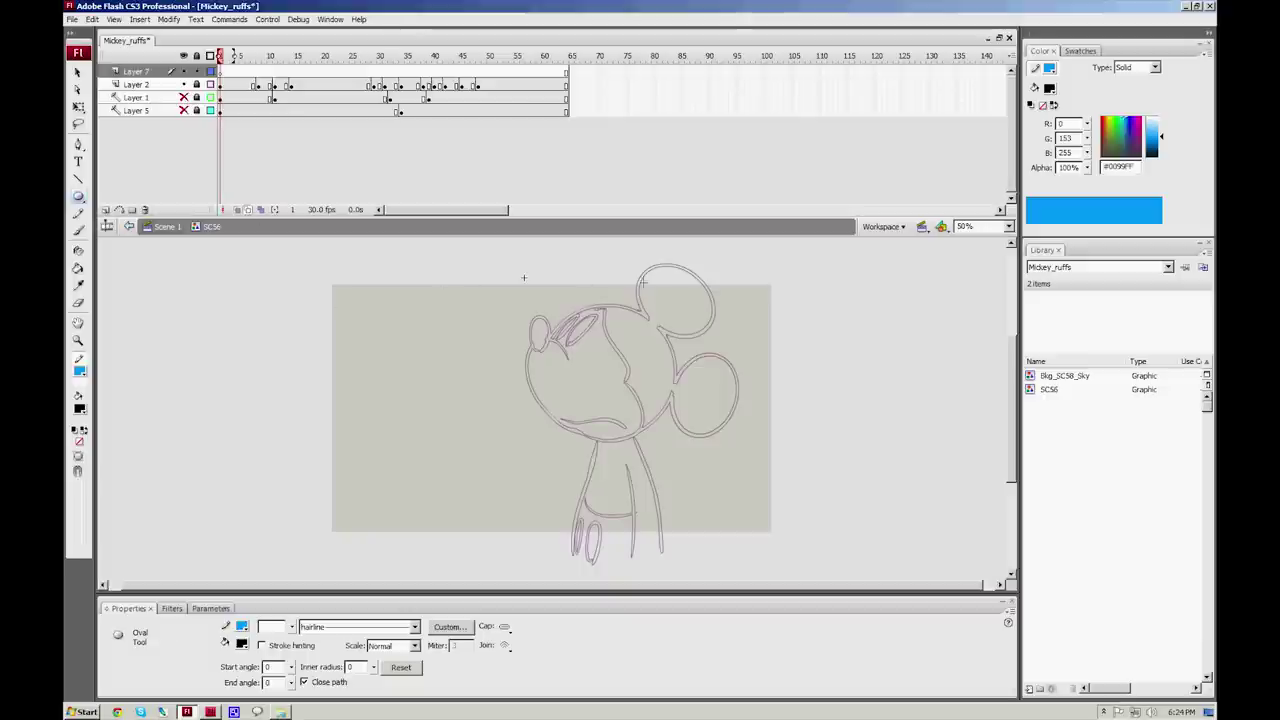
pyautogui.moveTo(640, 264); pyautogui.dragTo(703, 349)
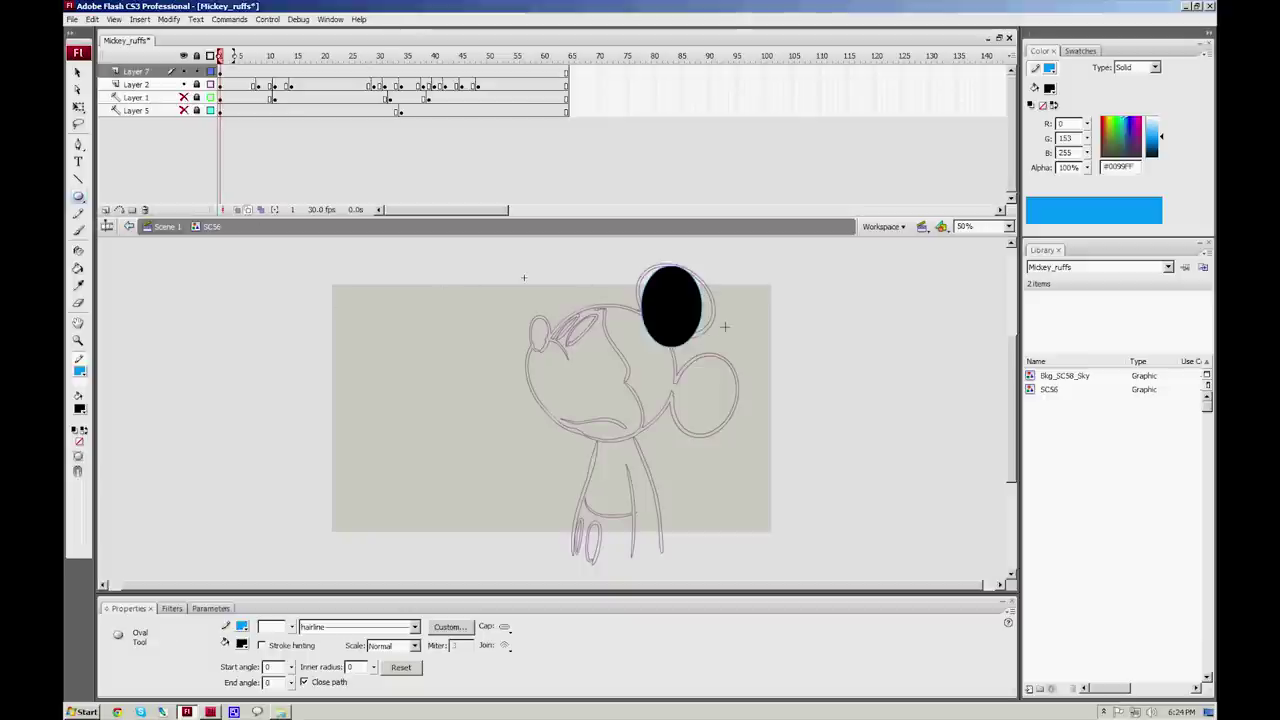
pyautogui.press('v')
pyautogui.click(676, 322)
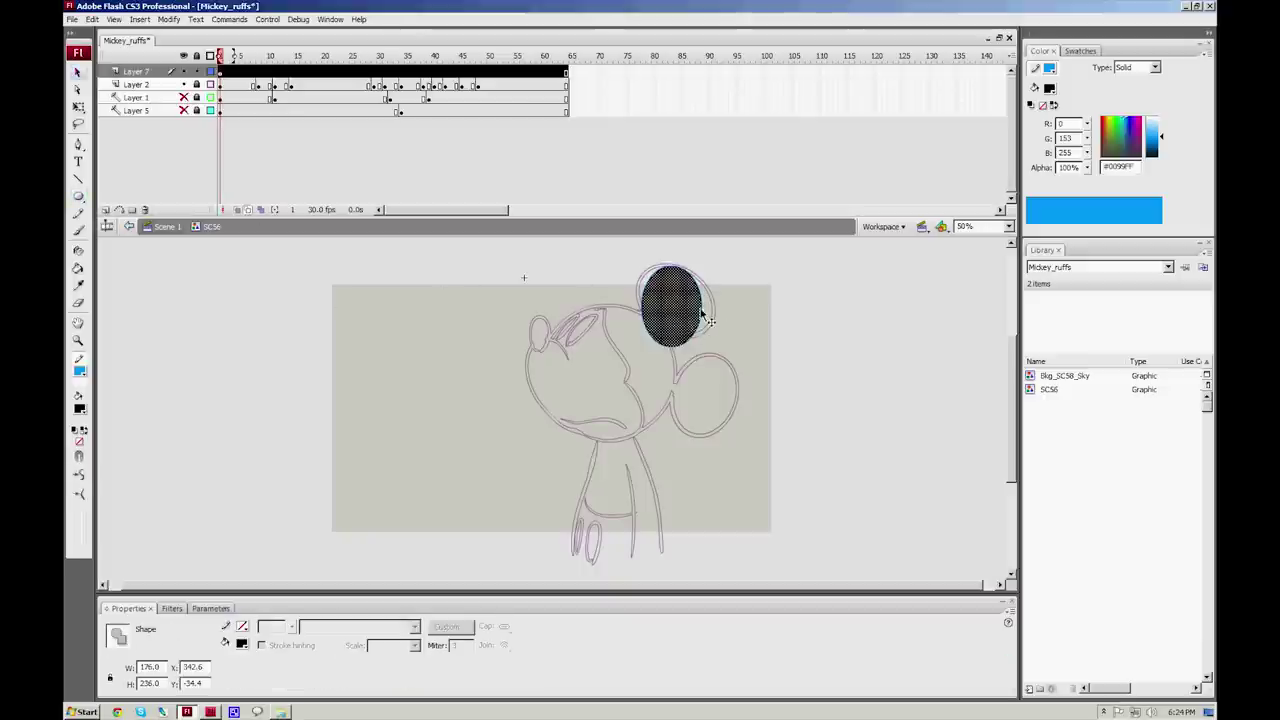
pyautogui.press('Delete')
pyautogui.click(701, 313)
# Step: Set the fill color to none and draw an outline oval about 166 by 248 px over the lower ear
pyautogui.click(80, 408)
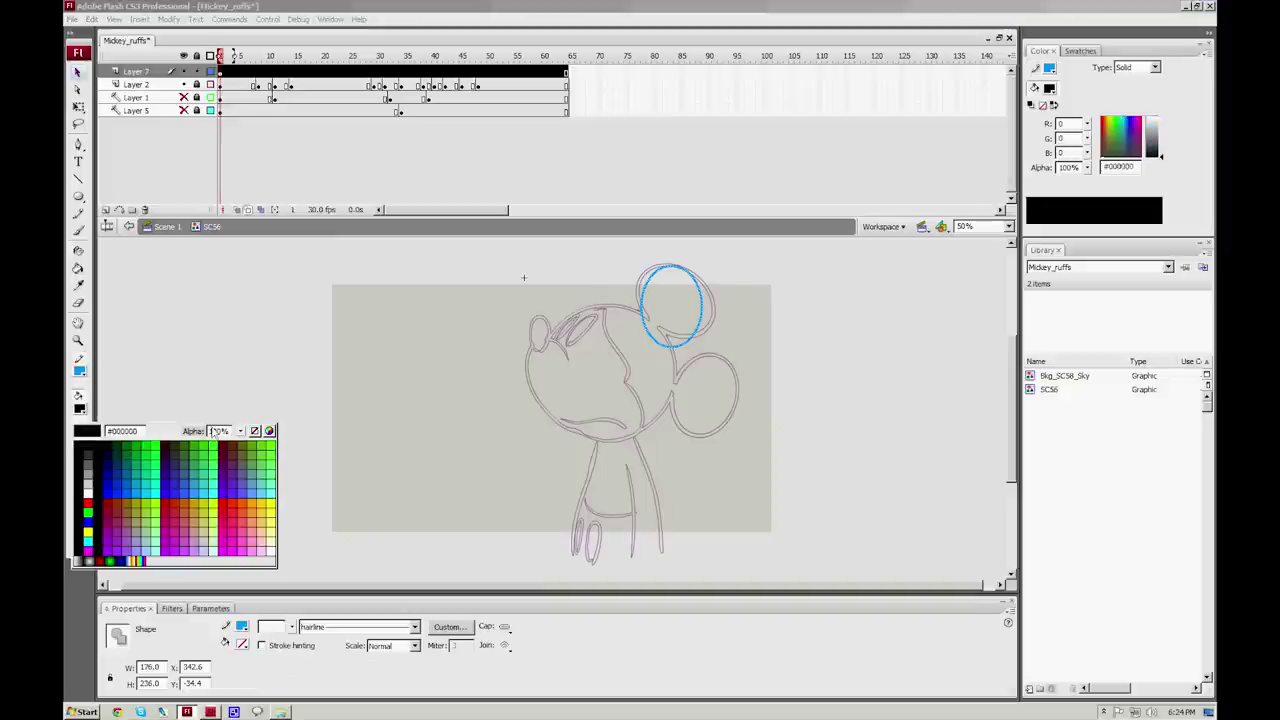
pyautogui.click(257, 431)
pyautogui.press('o')
pyautogui.moveTo(678, 366); pyautogui.dragTo(736, 442)
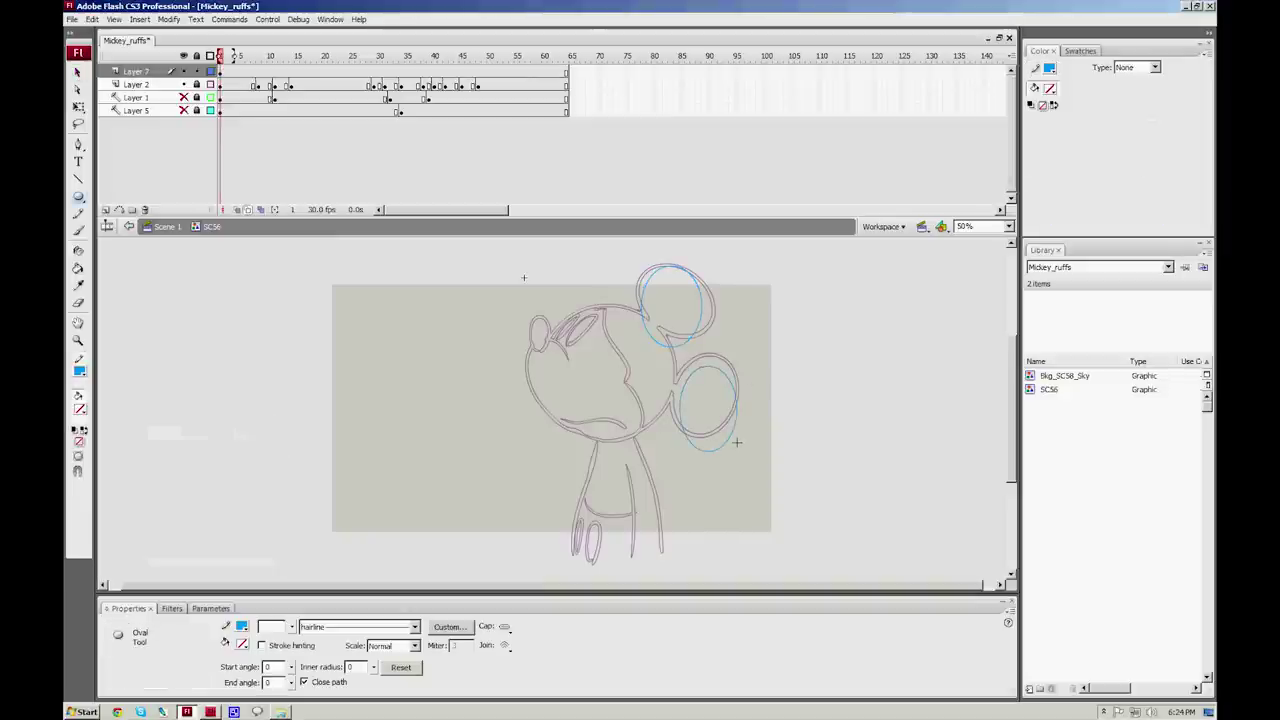
# Step: Set the stroke color to #0033FF and draw a circle about 376 by 402 px for the head
pyautogui.click(80, 373)
pyautogui.click(118, 456)
pyautogui.moveTo(510, 308); pyautogui.dragTo(638, 432)
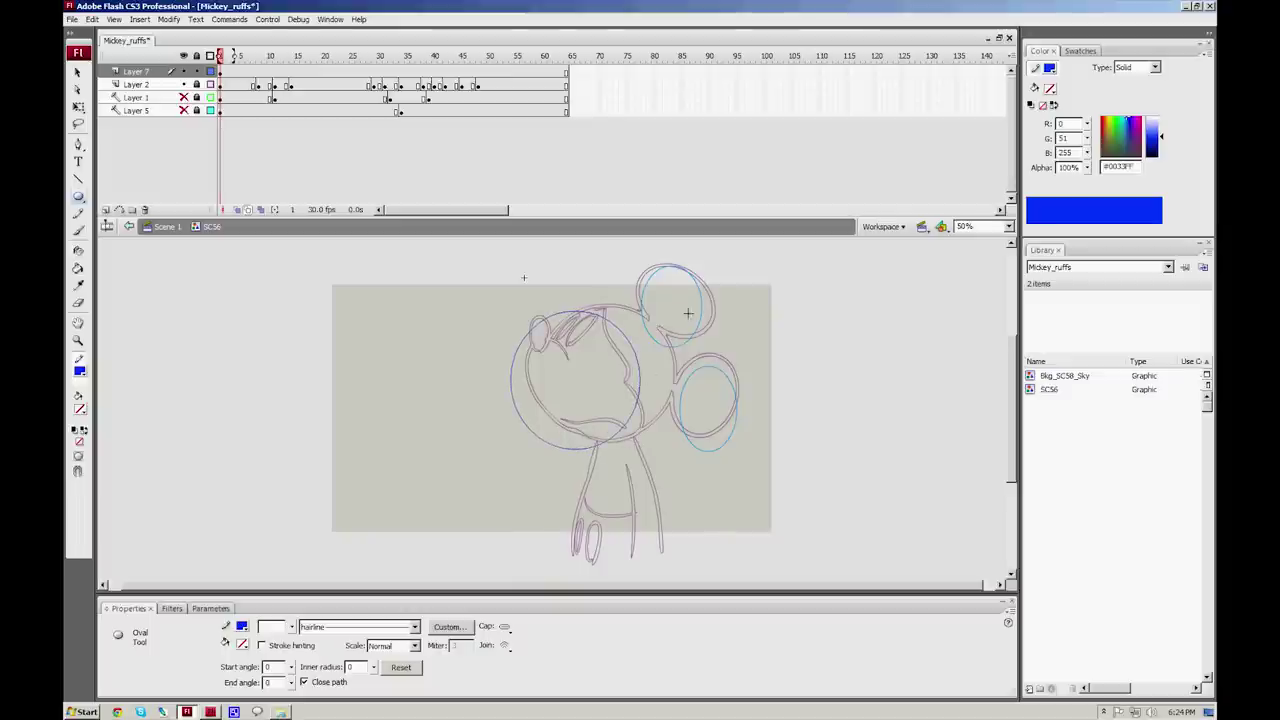
# Step: Group the upper ear oval and the lower ear oval, each as its own group
pyautogui.press('v')
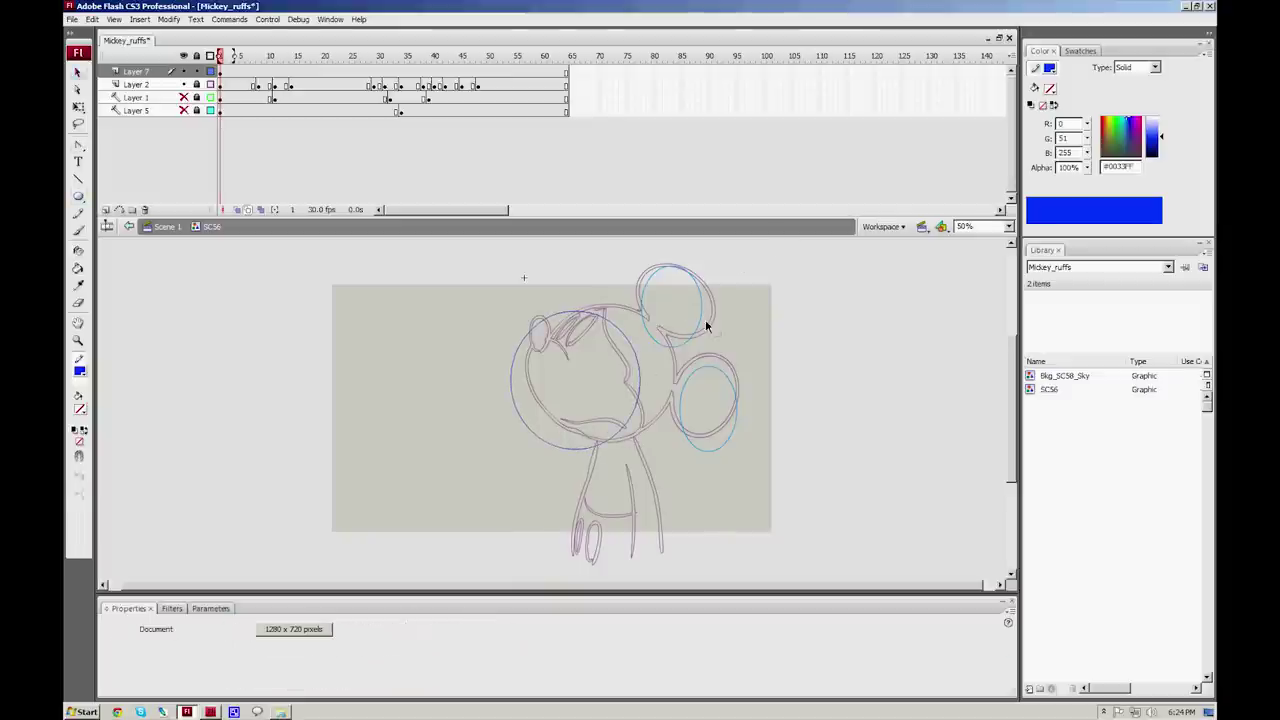
pyautogui.click(710, 322)
pyautogui.keyDown('shift'); pyautogui.click(730, 385); pyautogui.keyUp('shift')
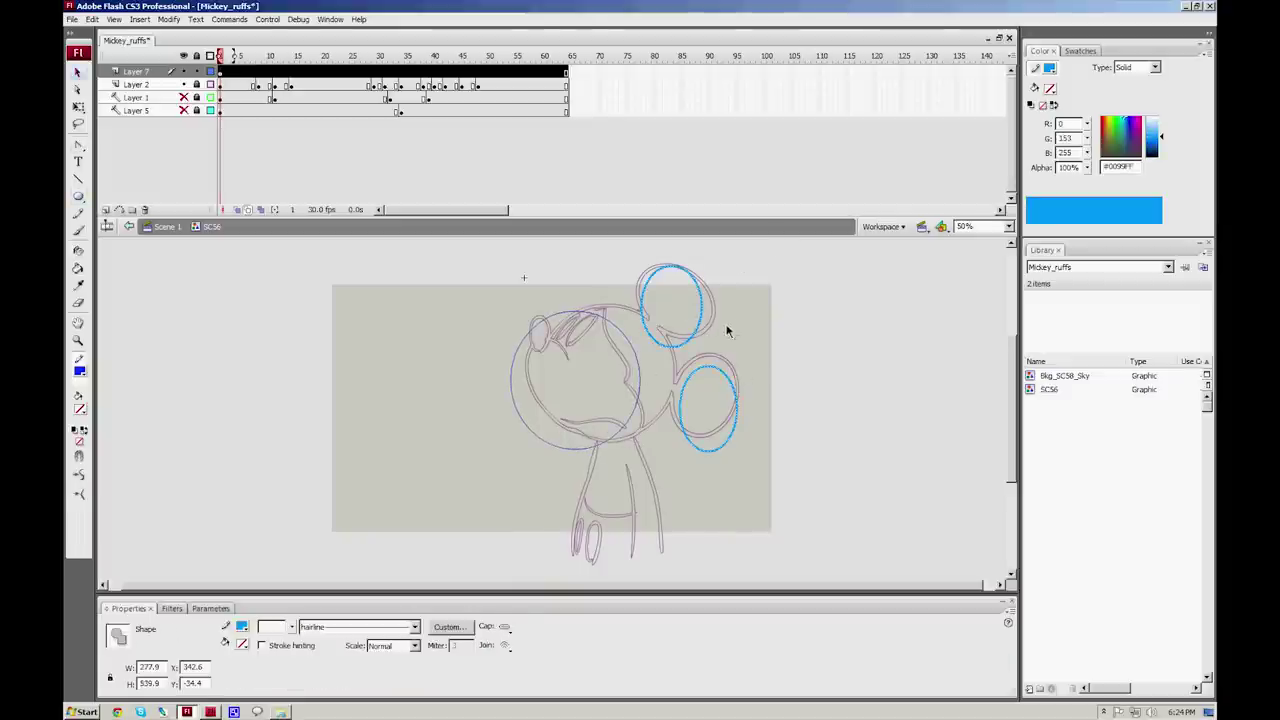
pyautogui.click(727, 330)
pyautogui.click(705, 326)
pyautogui.hotkey('ctrl', 'g')
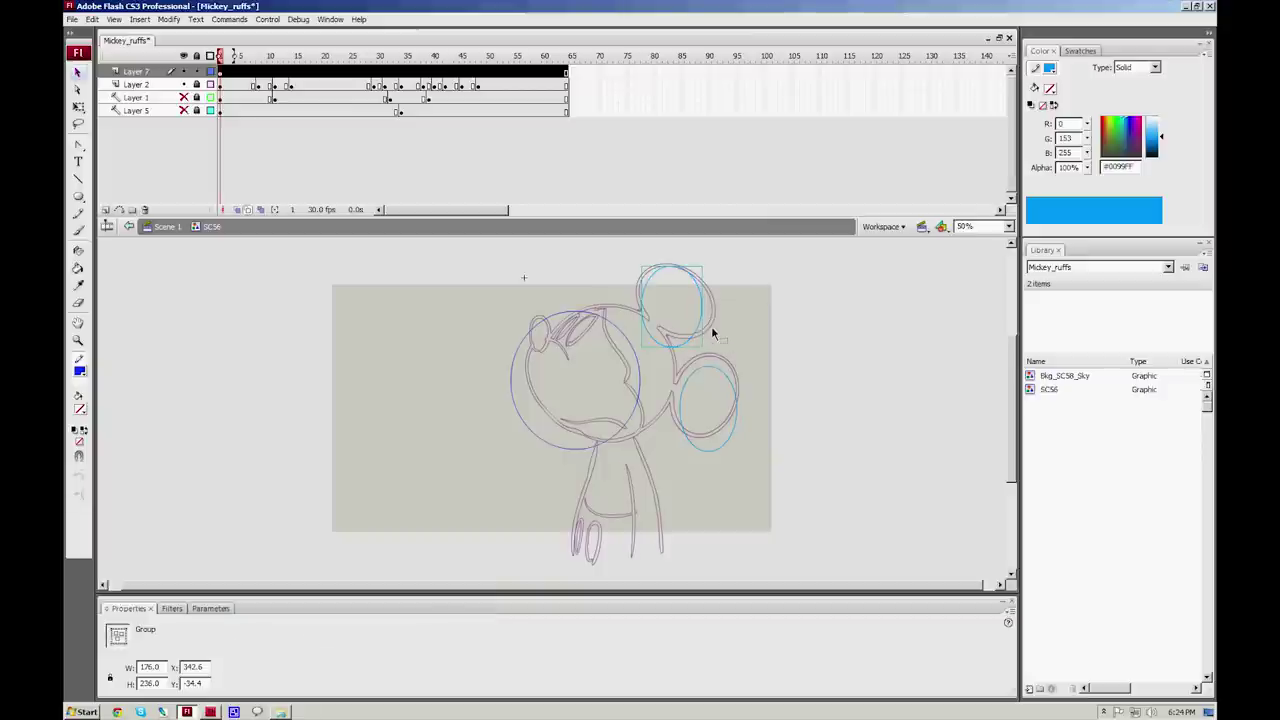
pyautogui.click(731, 372)
pyautogui.hotkey('ctrl', 'g')
# Step: Group the head circle, move it over the rough head and widen it to about 396 px
pyautogui.click(627, 350)
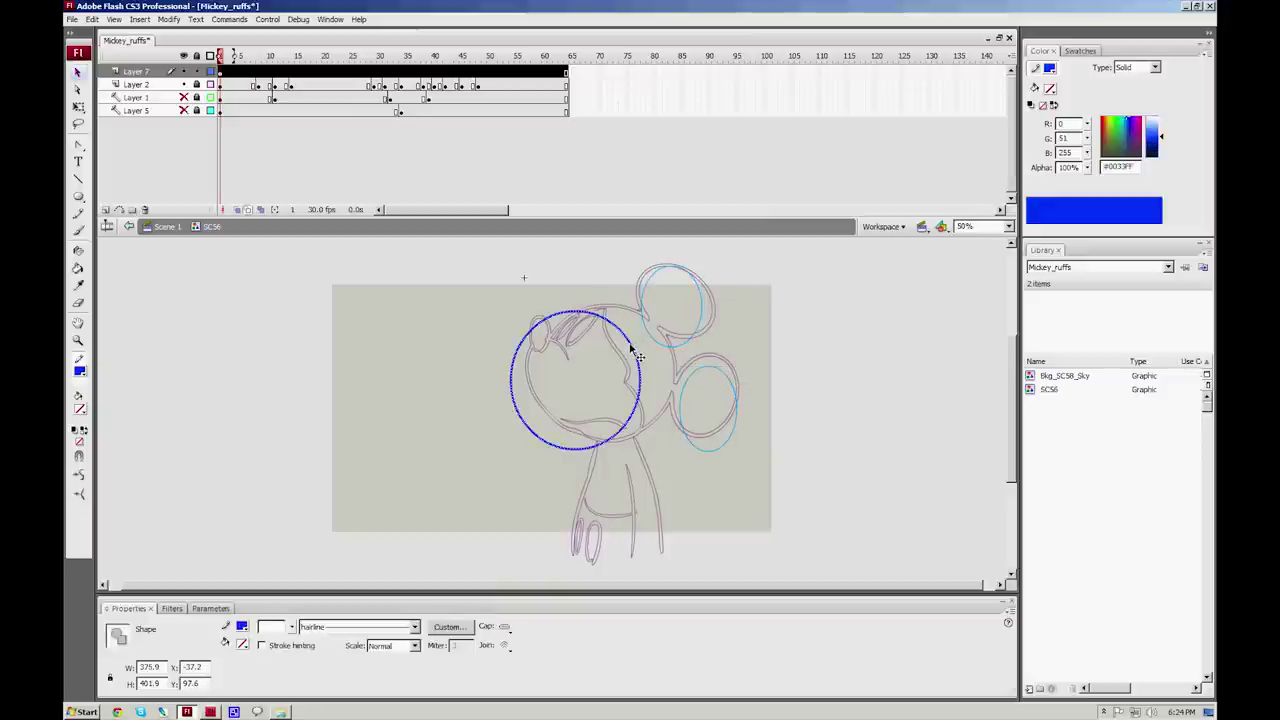
pyautogui.hotkey('ctrl', 'g')
pyautogui.moveTo(634, 363); pyautogui.dragTo(676, 373)
pyautogui.press('q')
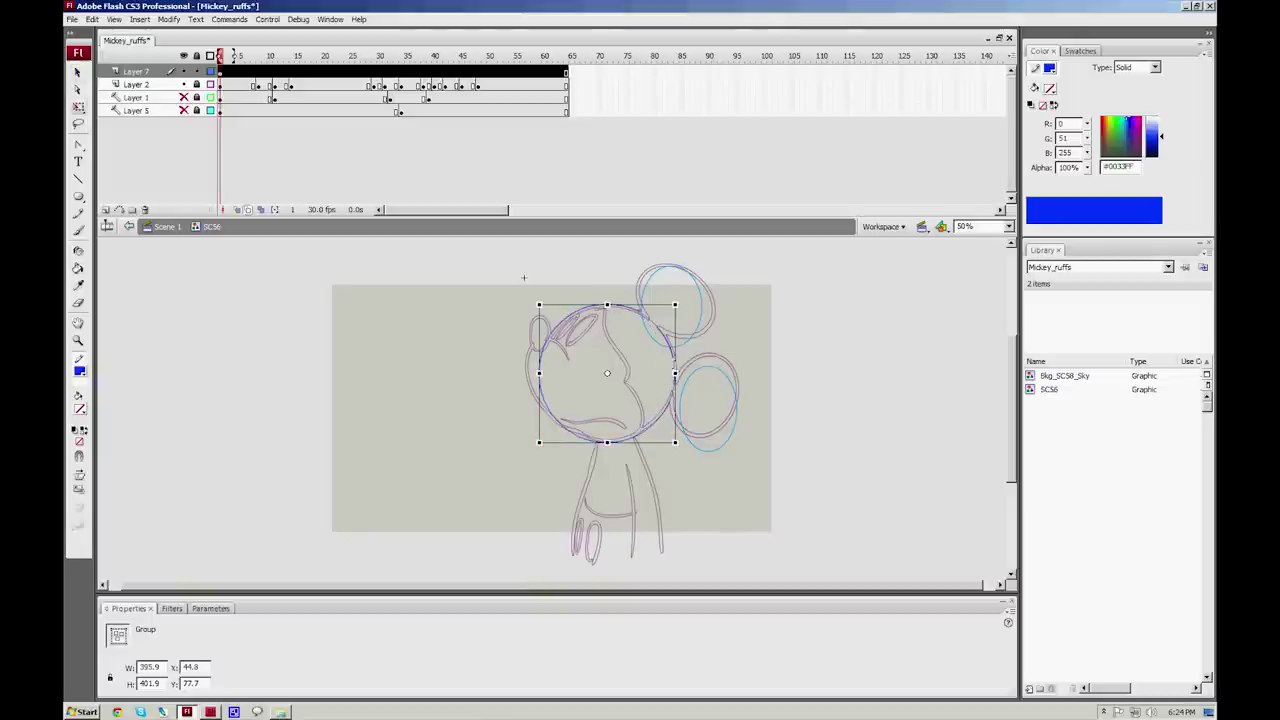
# Step: Rotate and reshape the upper ear oval with Free Transform so it matches the rough upper ear
pyautogui.click(697, 332)
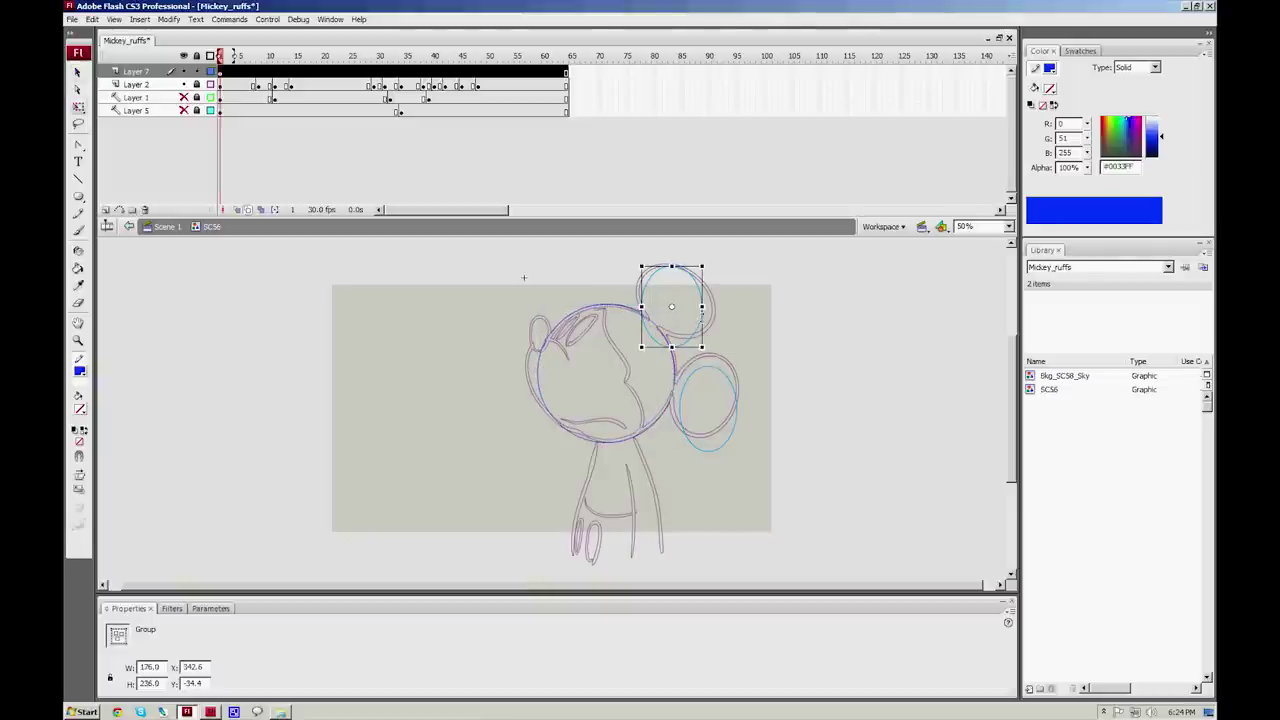
pyautogui.moveTo(704, 264); pyautogui.dragTo(643, 281)
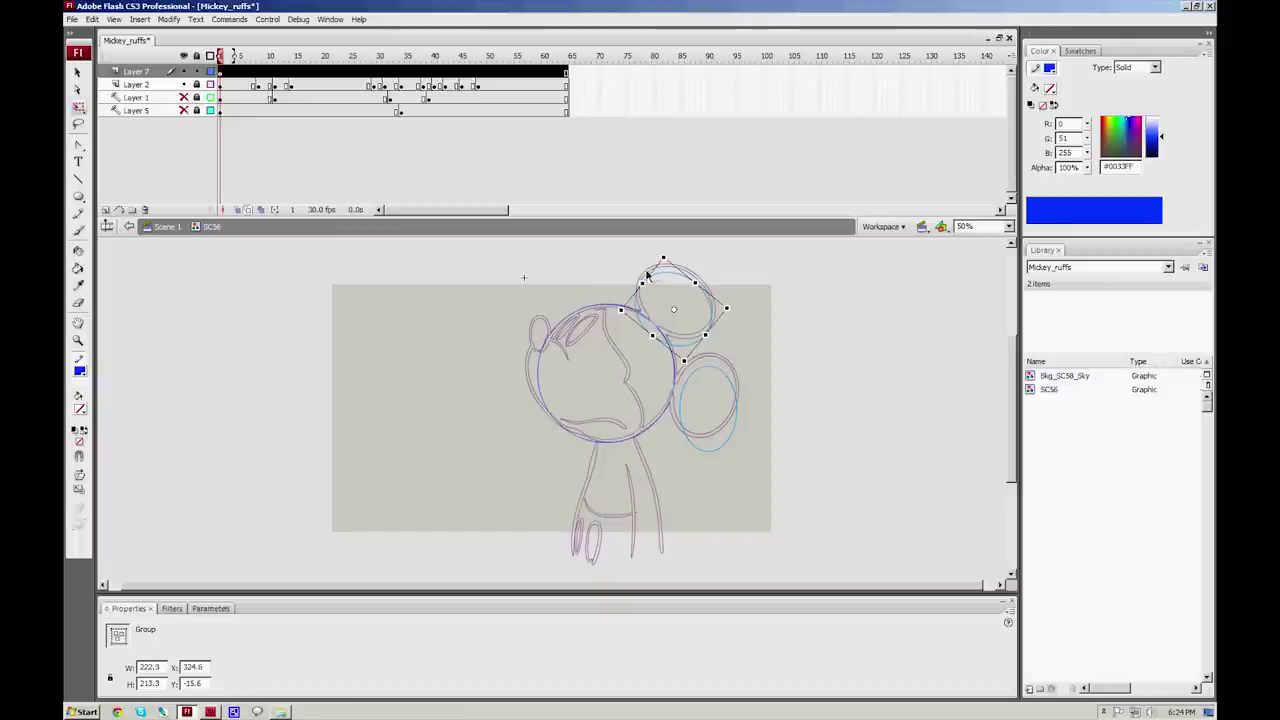
pyautogui.moveTo(654, 336); pyautogui.dragTo(721, 301)
# Step: Move, rotate and stretch the lower ear oval to fit the rough ear, about 197 by 250 px overall
pyautogui.click(729, 369)
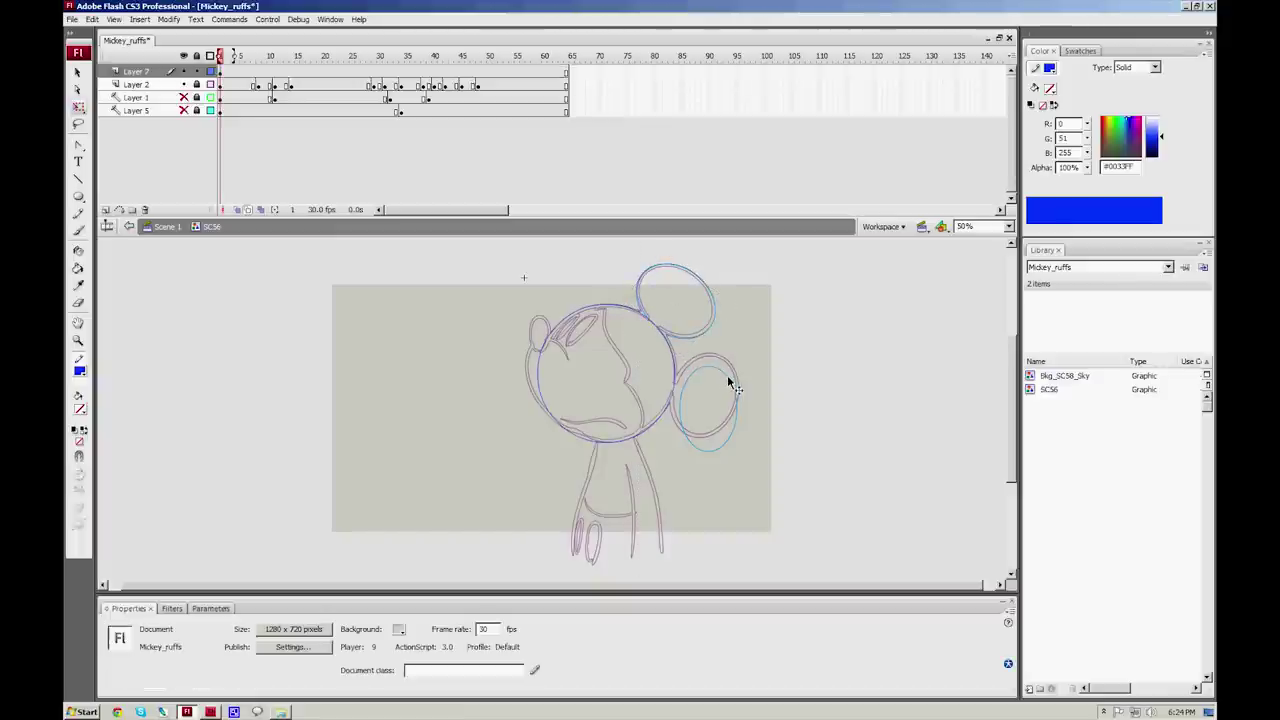
pyautogui.click(733, 374)
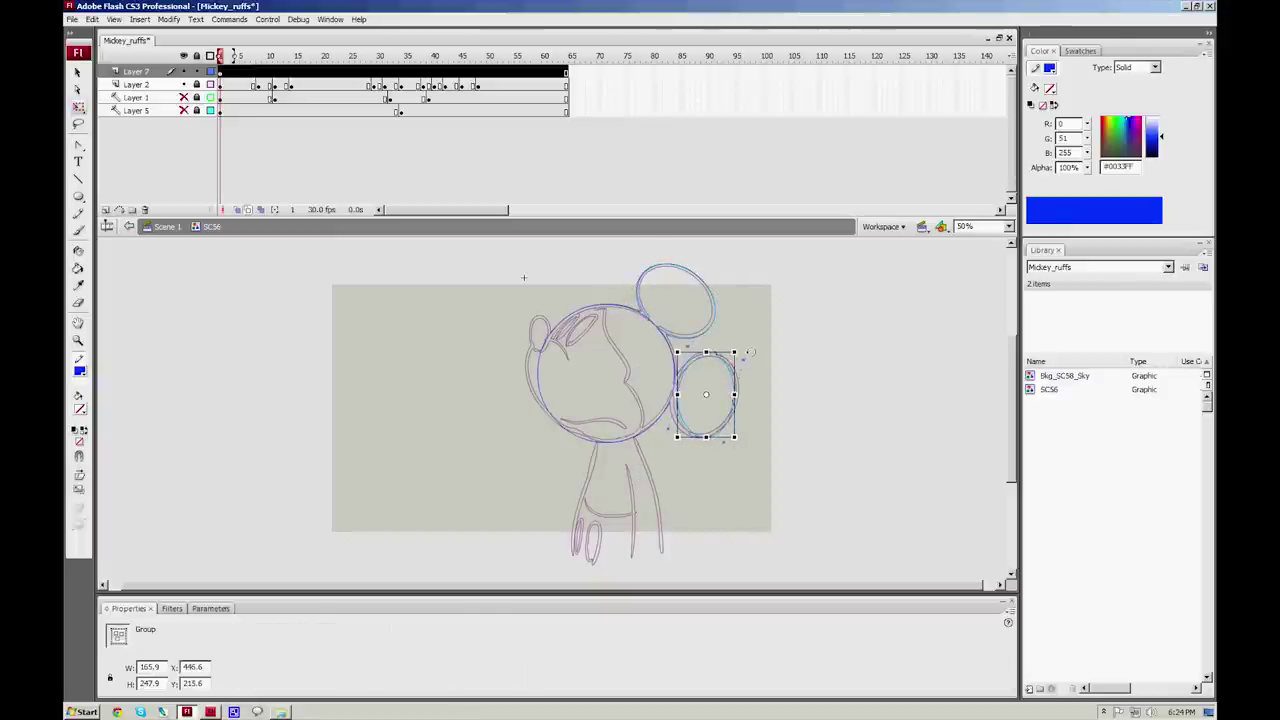
pyautogui.moveTo(737, 367); pyautogui.dragTo(746, 359)
pyautogui.moveTo(674, 387); pyautogui.dragTo(673, 388)
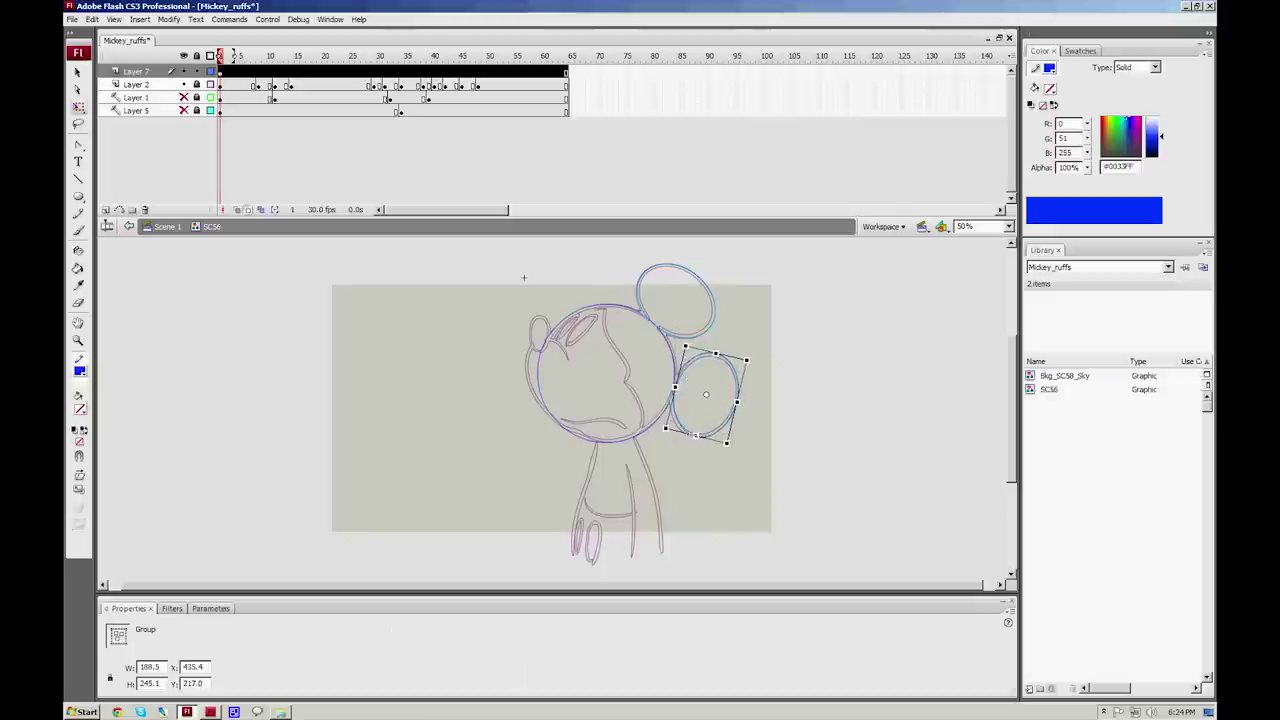
pyautogui.moveTo(696, 435); pyautogui.dragTo(694, 438)
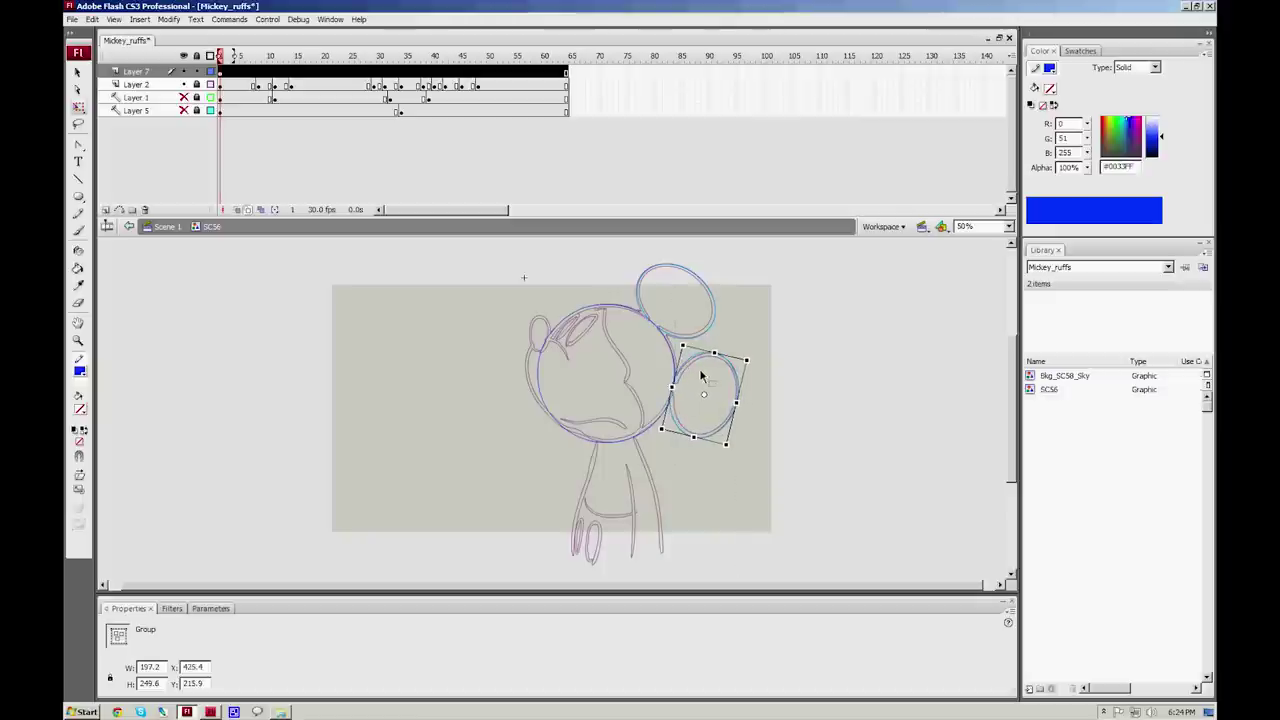
# Step: Draw an oval over the rough nose and an eye oval about 42 by 128 px inside the head circle
pyautogui.press('o')
pyautogui.moveTo(524, 313); pyautogui.dragTo(588, 368)
pyautogui.moveTo(598, 332); pyautogui.dragTo(620, 378)
pyautogui.press('n')
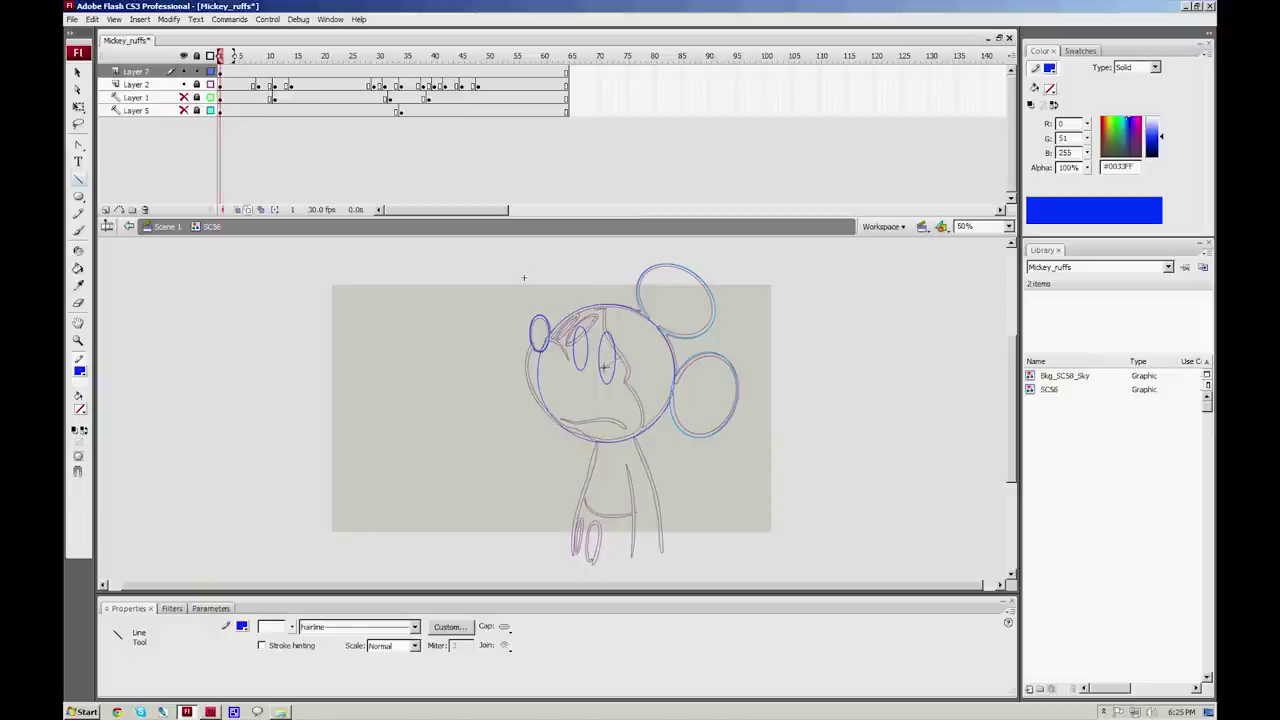
pyautogui.press('p')
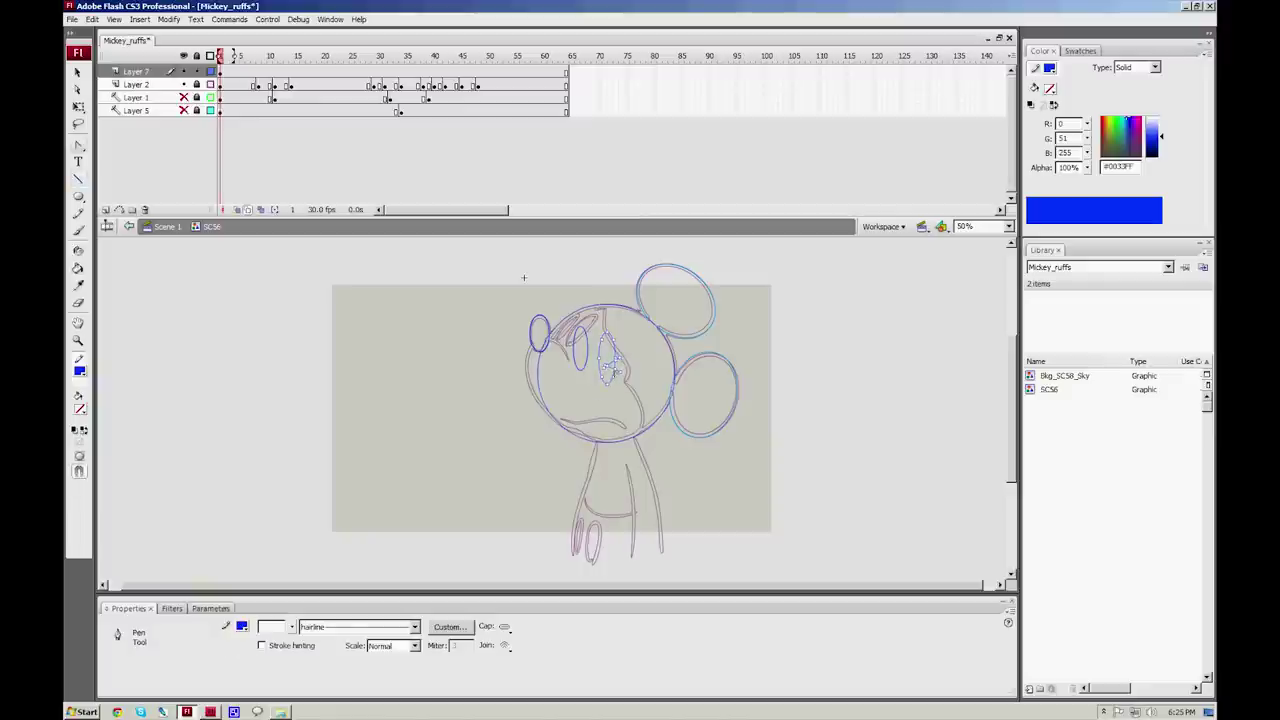
pyautogui.keyDown('ctrl'); pyautogui.click(621, 370); pyautogui.keyUp('ctrl')
pyautogui.hotkey('ctrl', 'shift', 'a')
pyautogui.press('v')
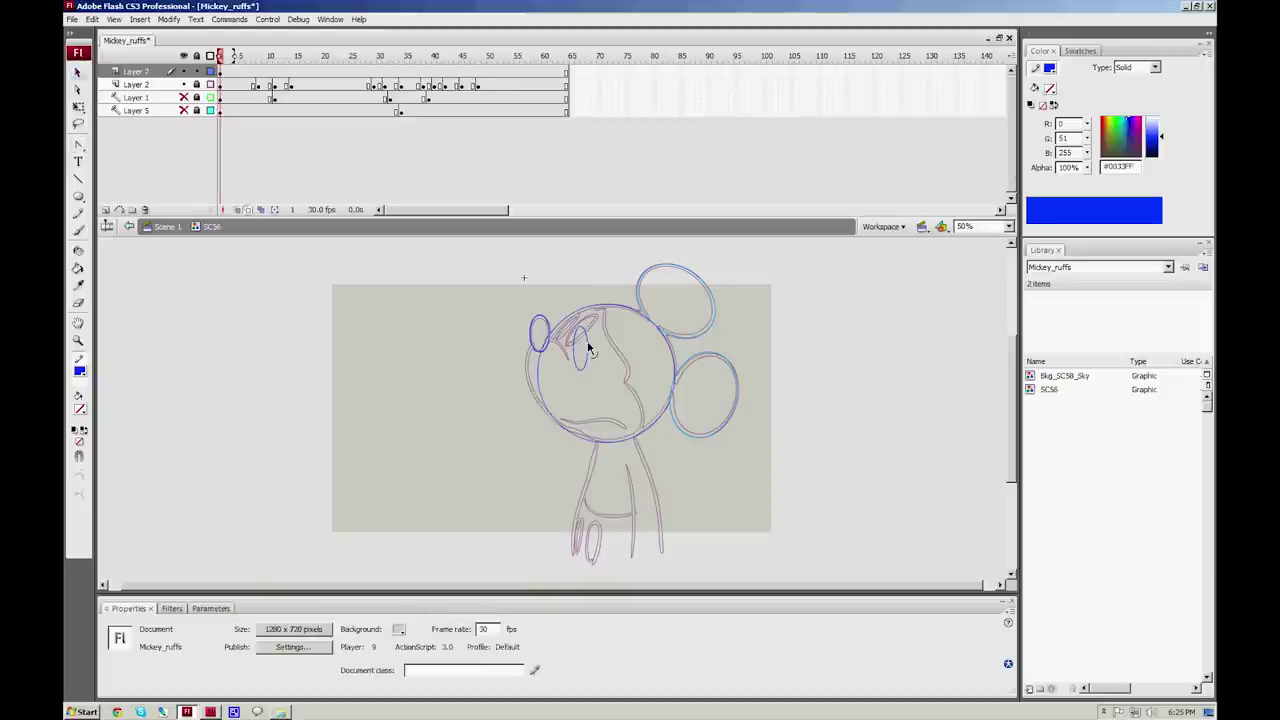
# Step: Rotate the eye oval clockwise with Free Transform to follow the slant of the rough eye
pyautogui.click(588, 345)
pyautogui.press('q')
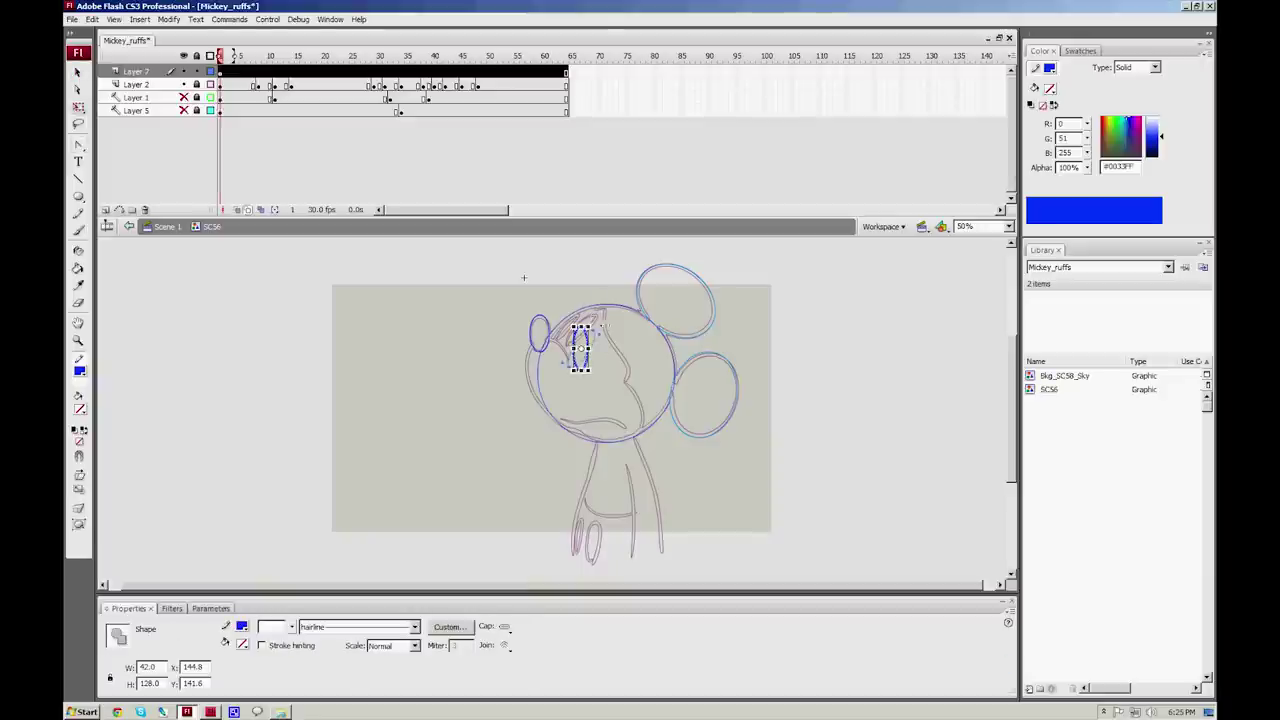
pyautogui.moveTo(590, 325); pyautogui.dragTo(600, 334)
pyautogui.press('p')
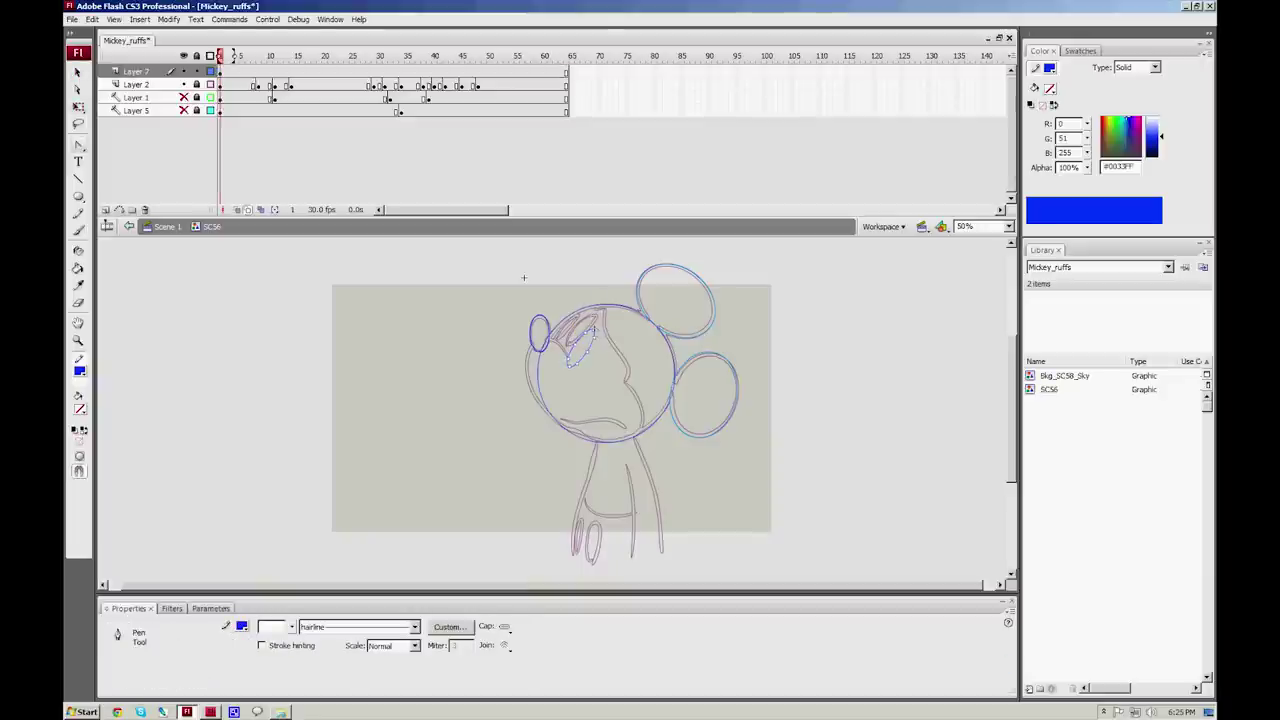
# Step: Adjust the slanted eye oval's shape with Free Transform and move it up onto the rough eye
pyautogui.click(1008, 226)
pyautogui.click(965, 262)
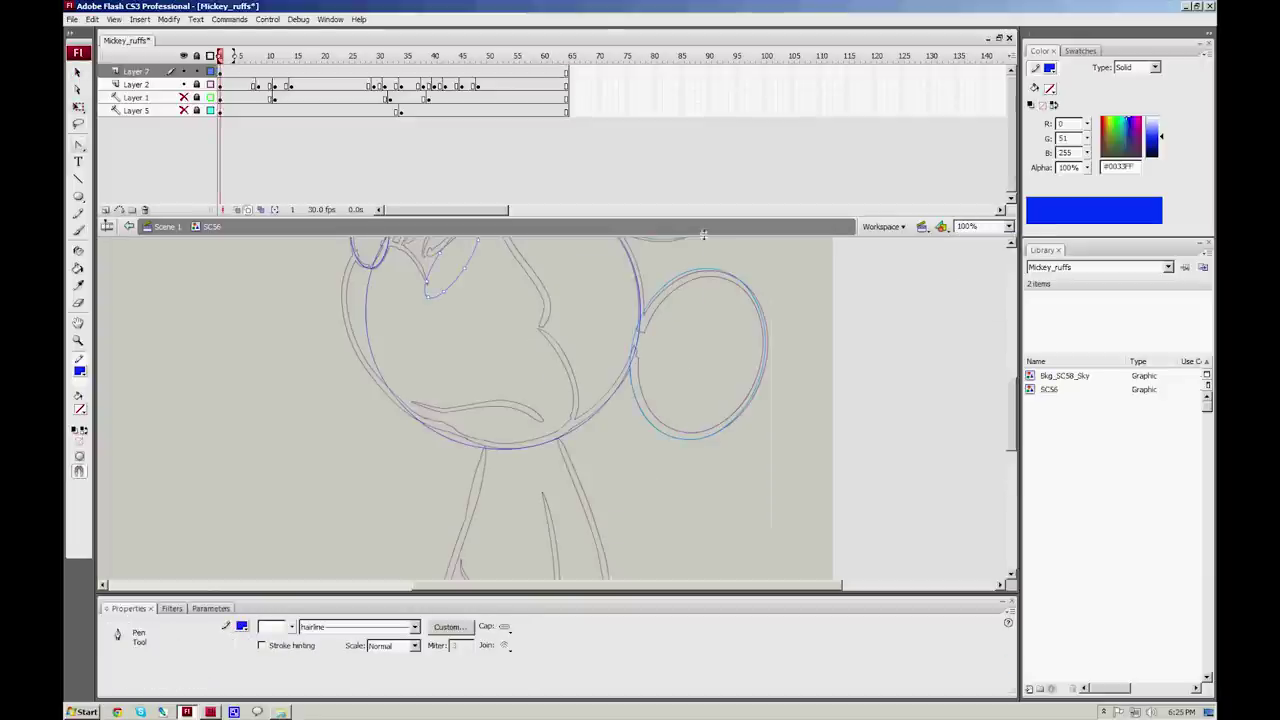
pyautogui.moveTo(686, 236); pyautogui.dragTo(686, 165)
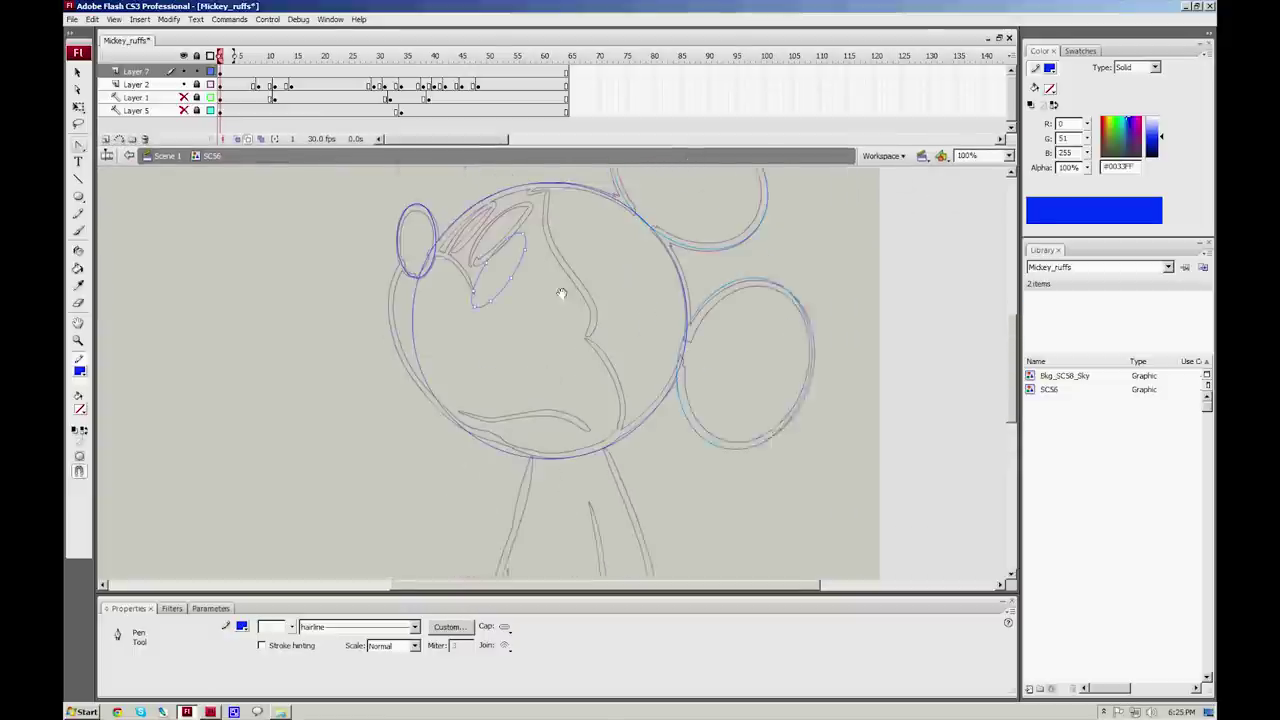
pyautogui.press('q')
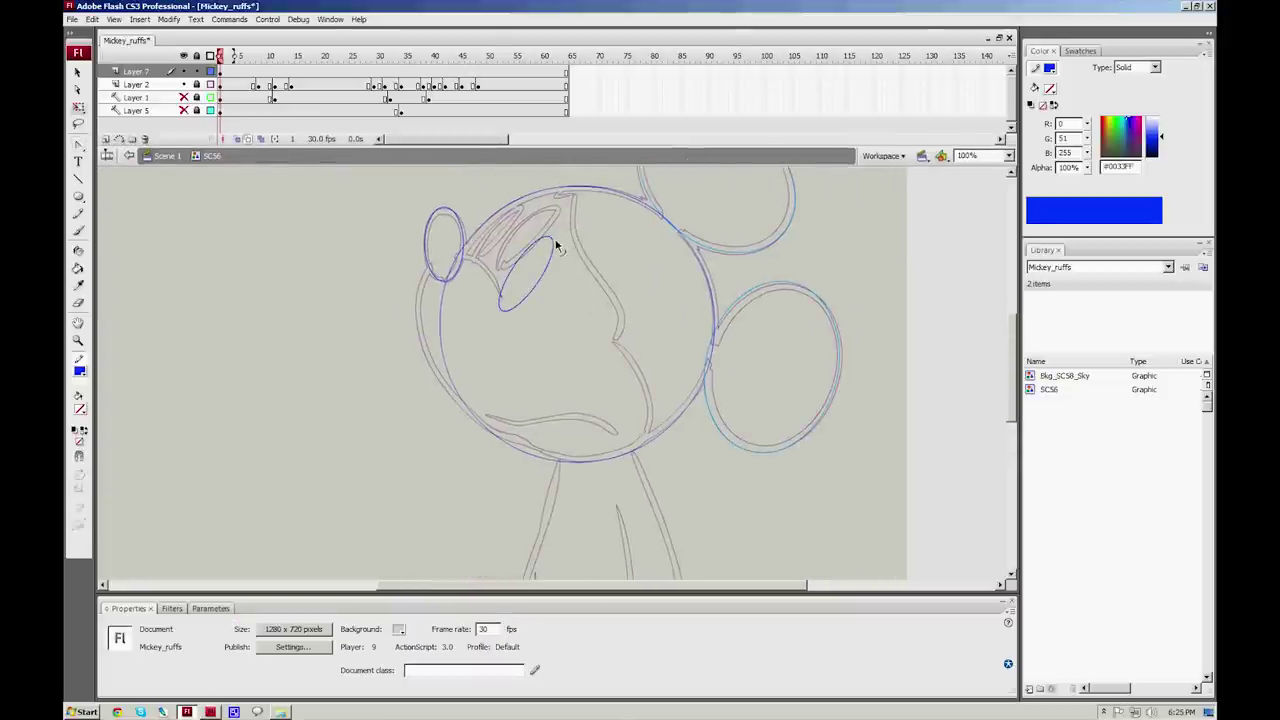
pyautogui.click(556, 250)
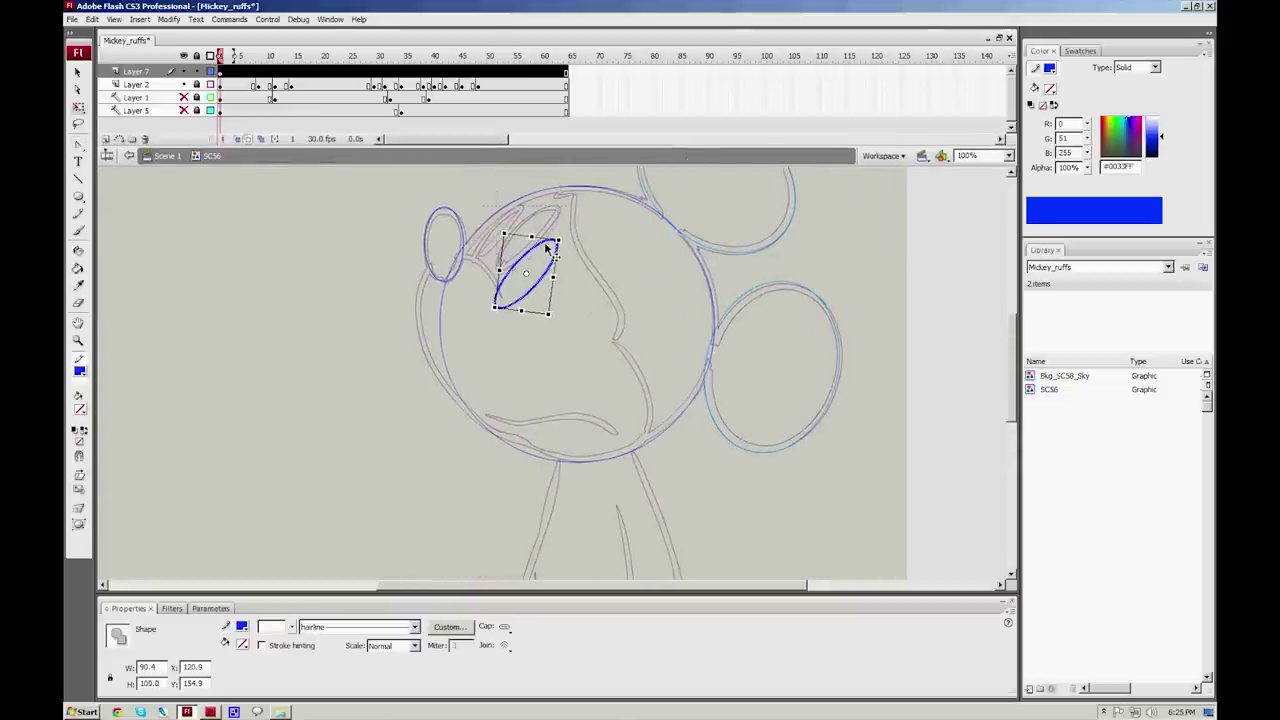
pyautogui.moveTo(545, 284); pyautogui.dragTo(545, 252)
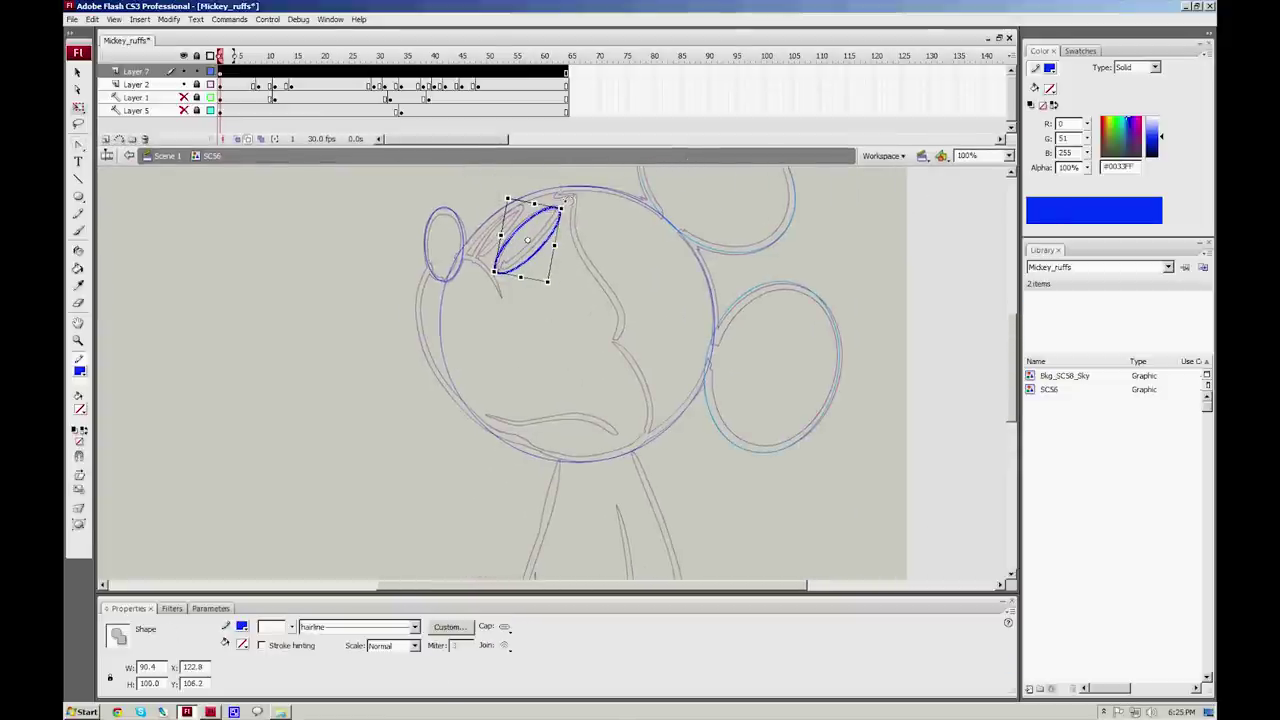
# Step: Fine-tune the slanted eye oval with Free Transform to about 91 by 95 px so it fits the rough eye
pyautogui.click(549, 259)
pyautogui.click(541, 251)
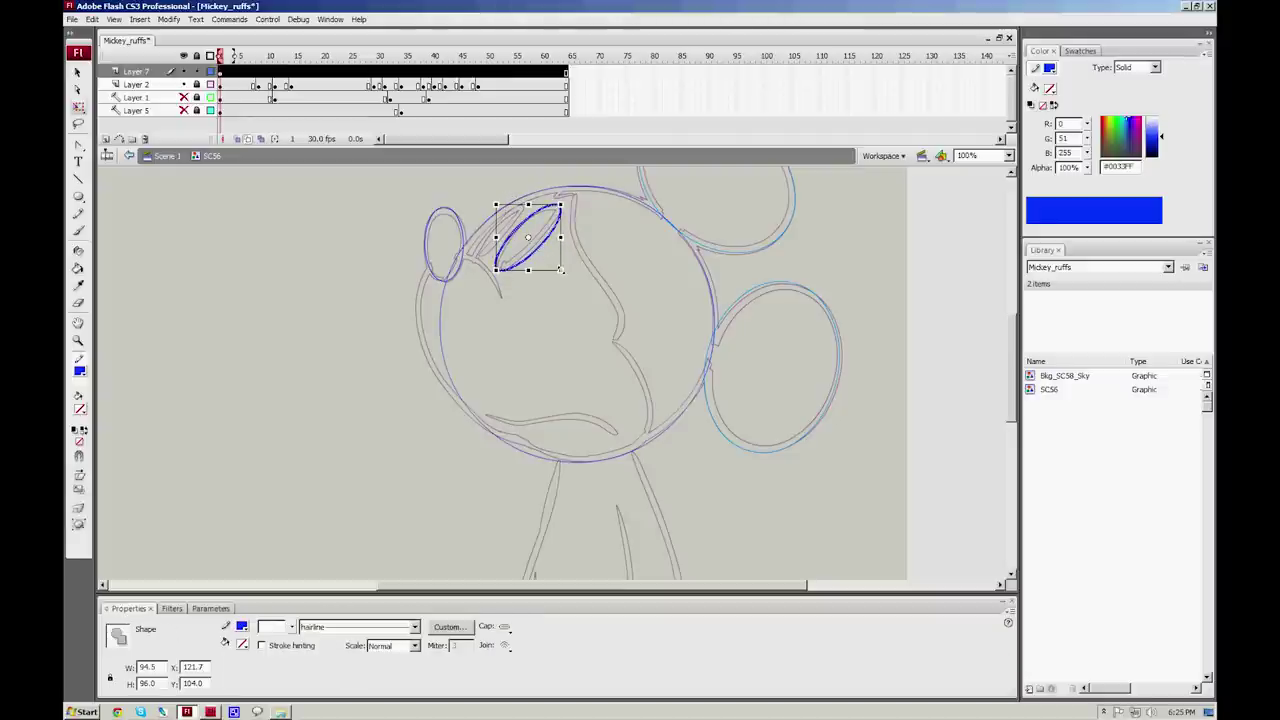
pyautogui.moveTo(561, 270); pyautogui.dragTo(558, 270)
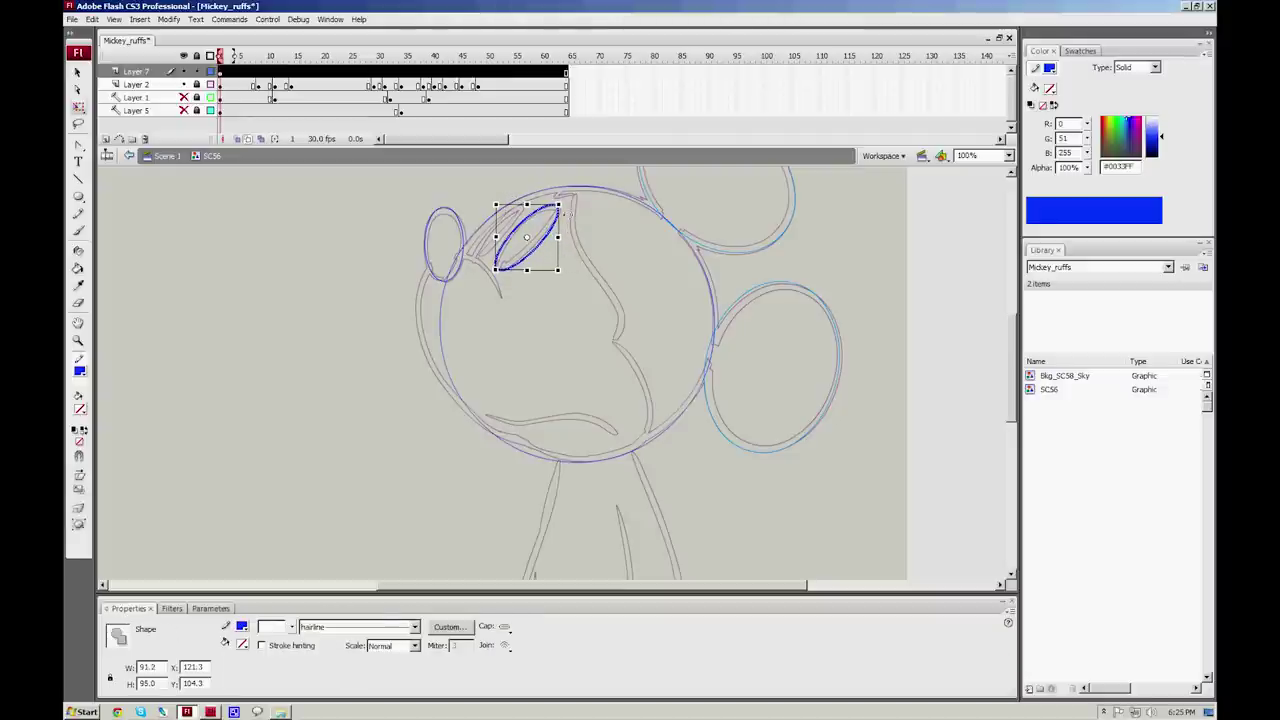
pyautogui.click(569, 224)
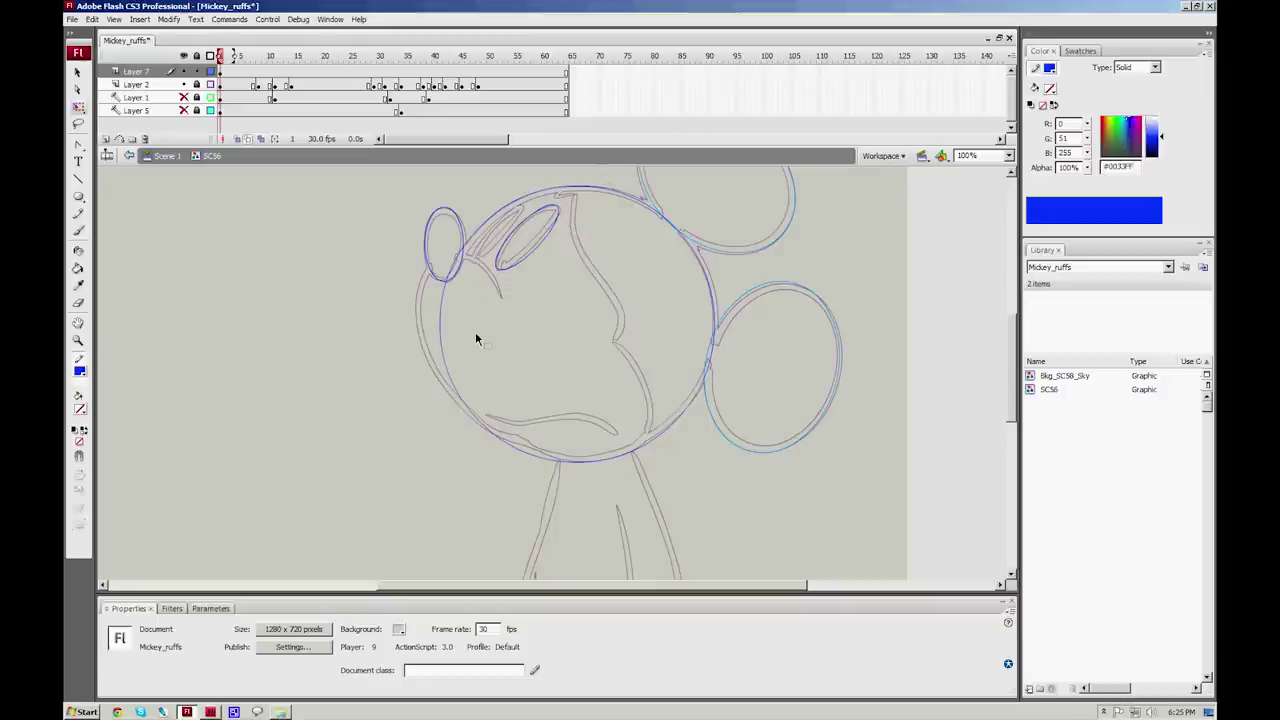
# Step: Draw two short crossing lines as the notch in the slanted eye oval, and group the nose oval
pyautogui.press('n')
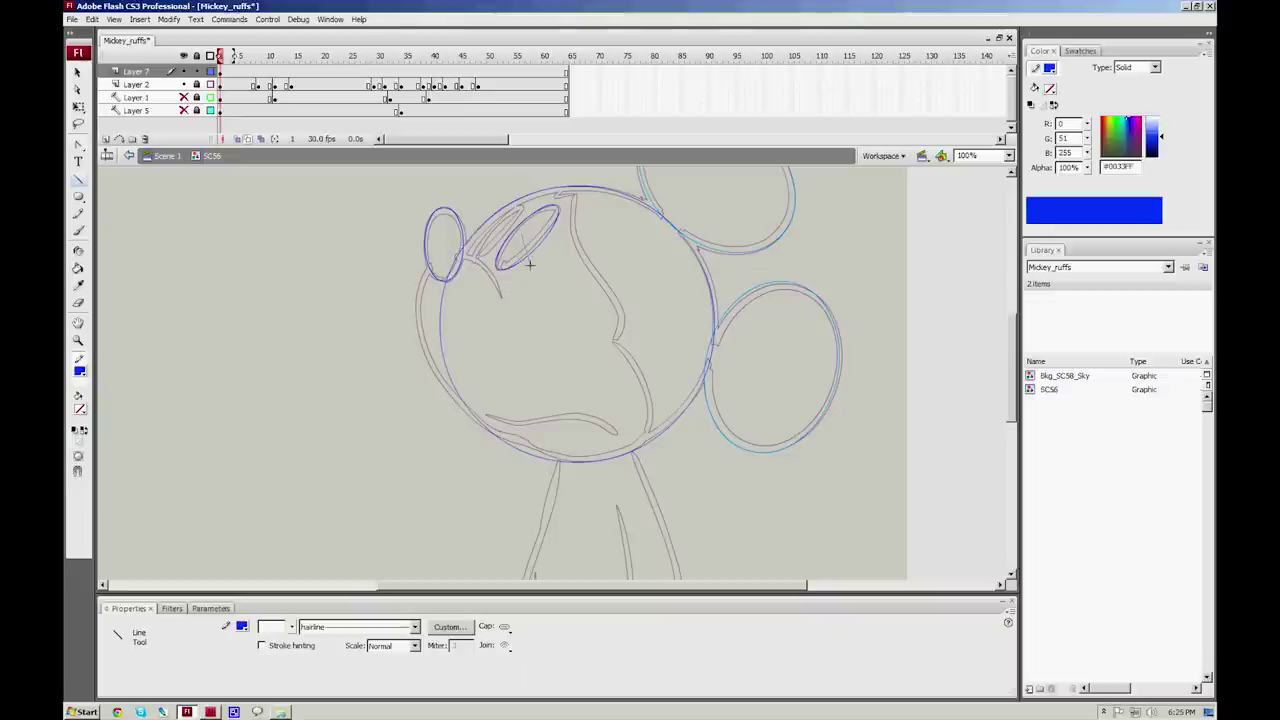
pyautogui.moveTo(527, 264); pyautogui.dragTo(516, 243)
pyautogui.press('v')
pyautogui.click(464, 250)
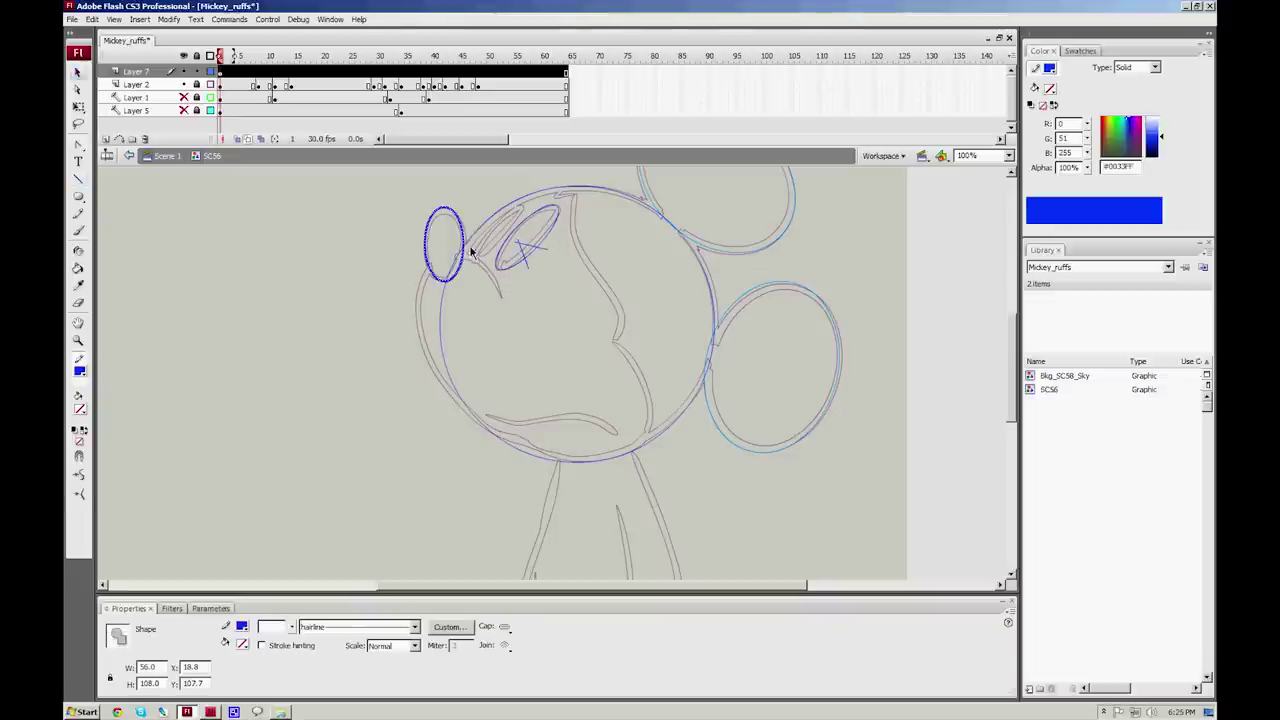
pyautogui.hotkey('ctrl', 'g')
# Step: Select the slanted eye oval together with its notch lines and group them
pyautogui.click(553, 258)
pyautogui.click(535, 247)
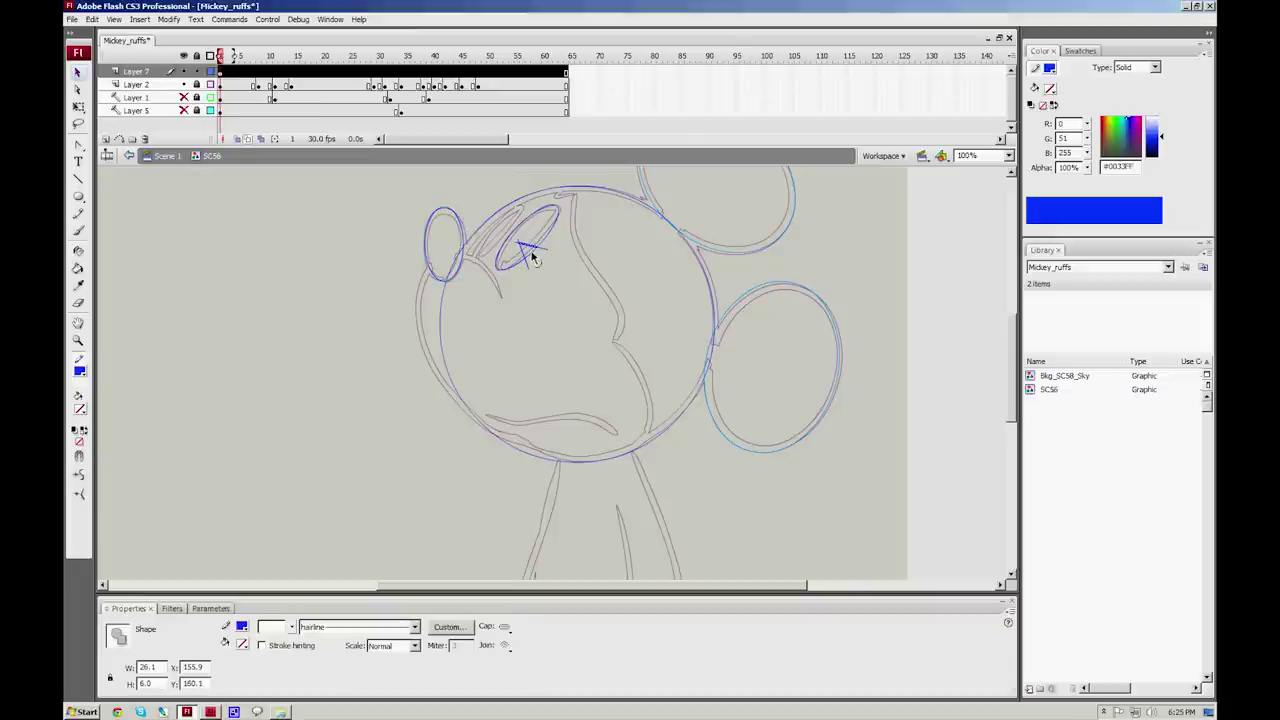
pyautogui.doubleClick(531, 251)
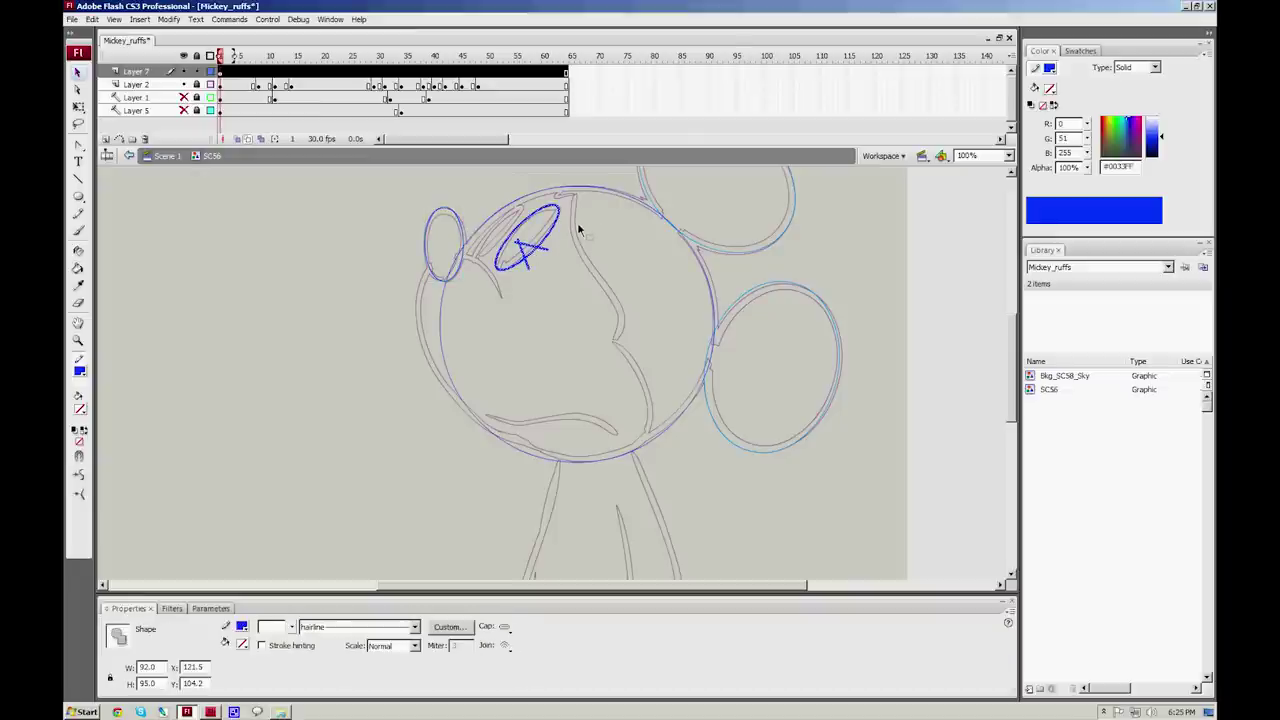
pyautogui.hotkey('ctrl', 'g')
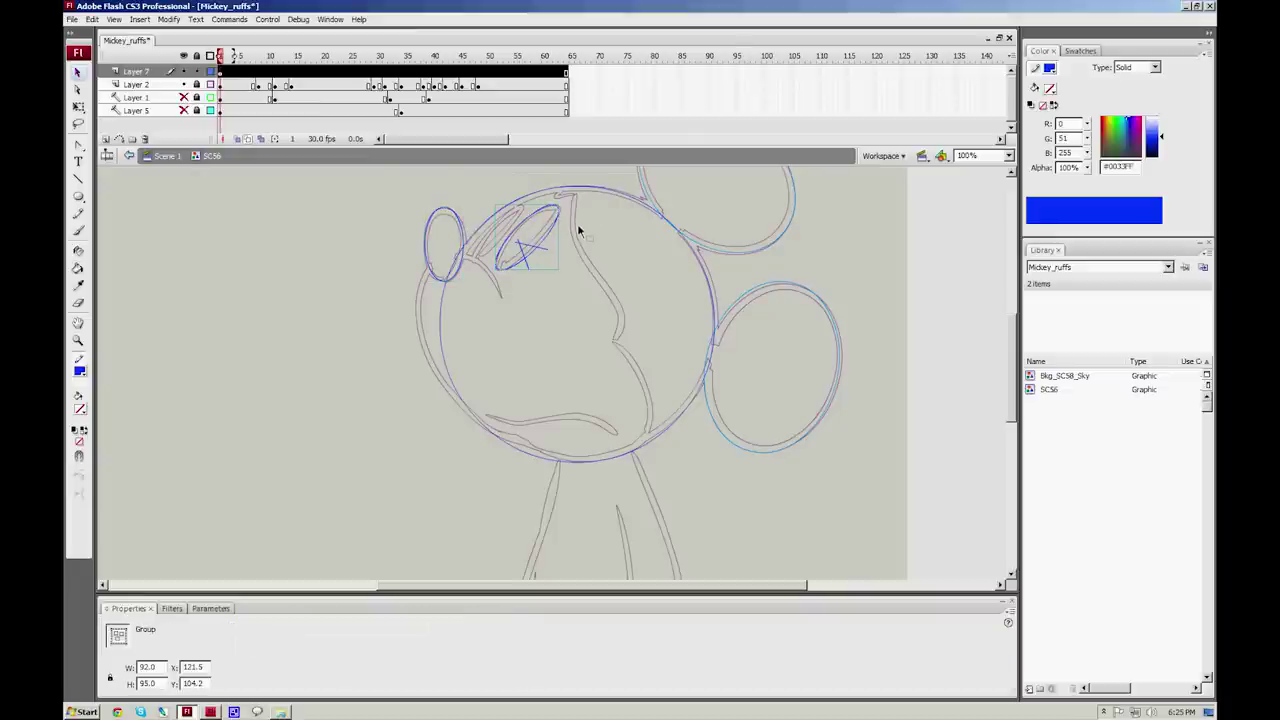
pyautogui.doubleClick(530, 255)
pyautogui.click(129, 156)
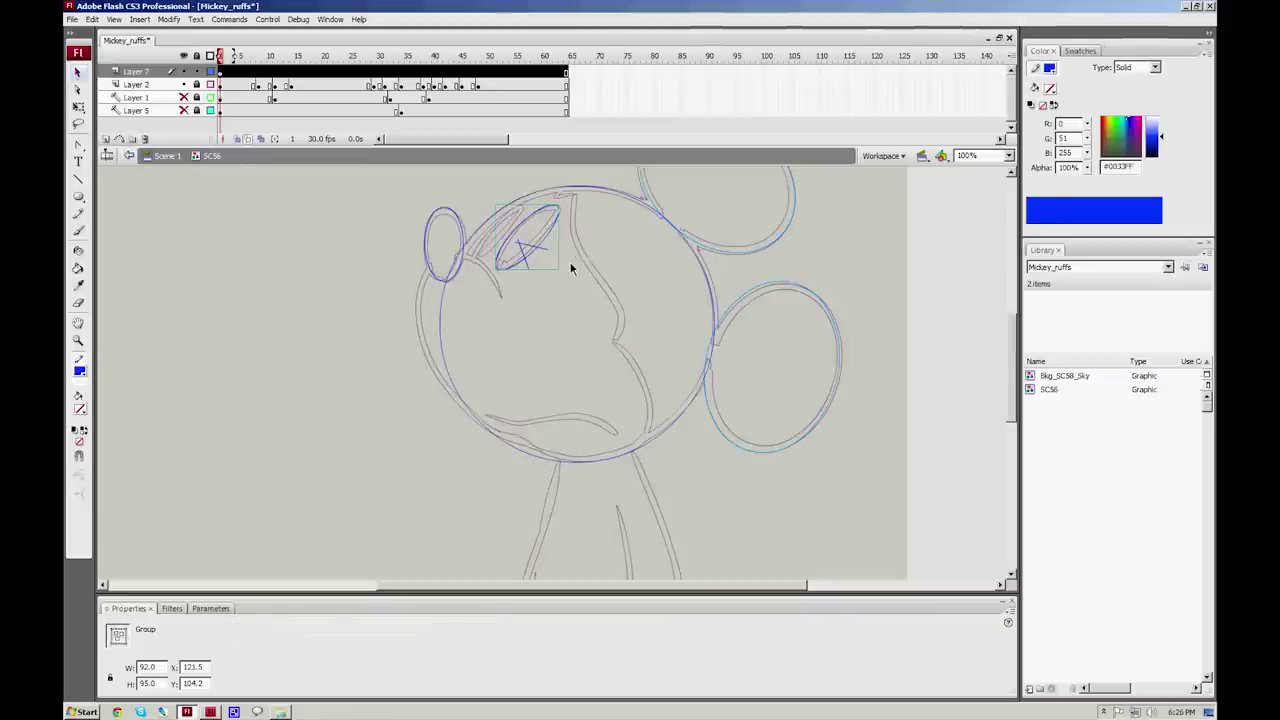
pyautogui.click(565, 267)
# Step: Draw a narrow upright oval about 24 by 103 px beside the grouped eye for the far eye
pyautogui.press('o')
pyautogui.moveTo(580, 231); pyautogui.dragTo(565, 300)
pyautogui.press('p')
pyautogui.press('v')
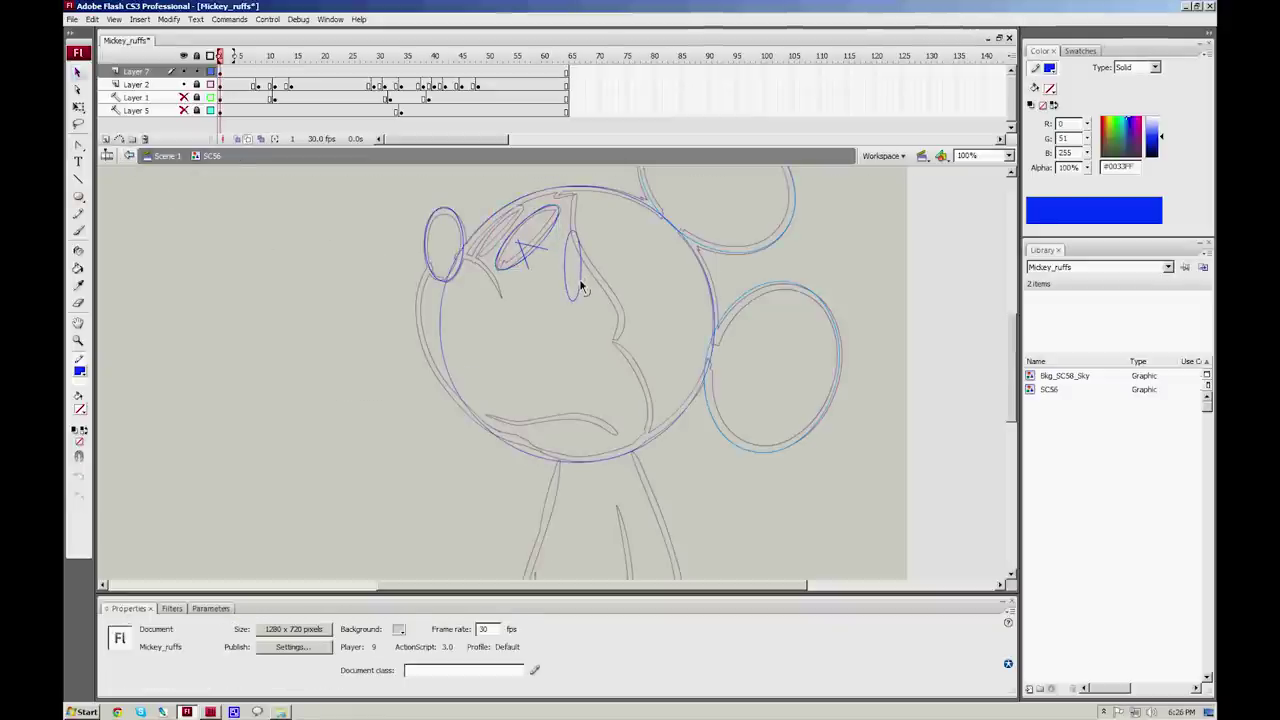
# Step: Rotate the narrow oval clockwise to the slant of the far eye and move it onto the rough eye beside the nose
pyautogui.click(579, 278)
pyautogui.press('q')
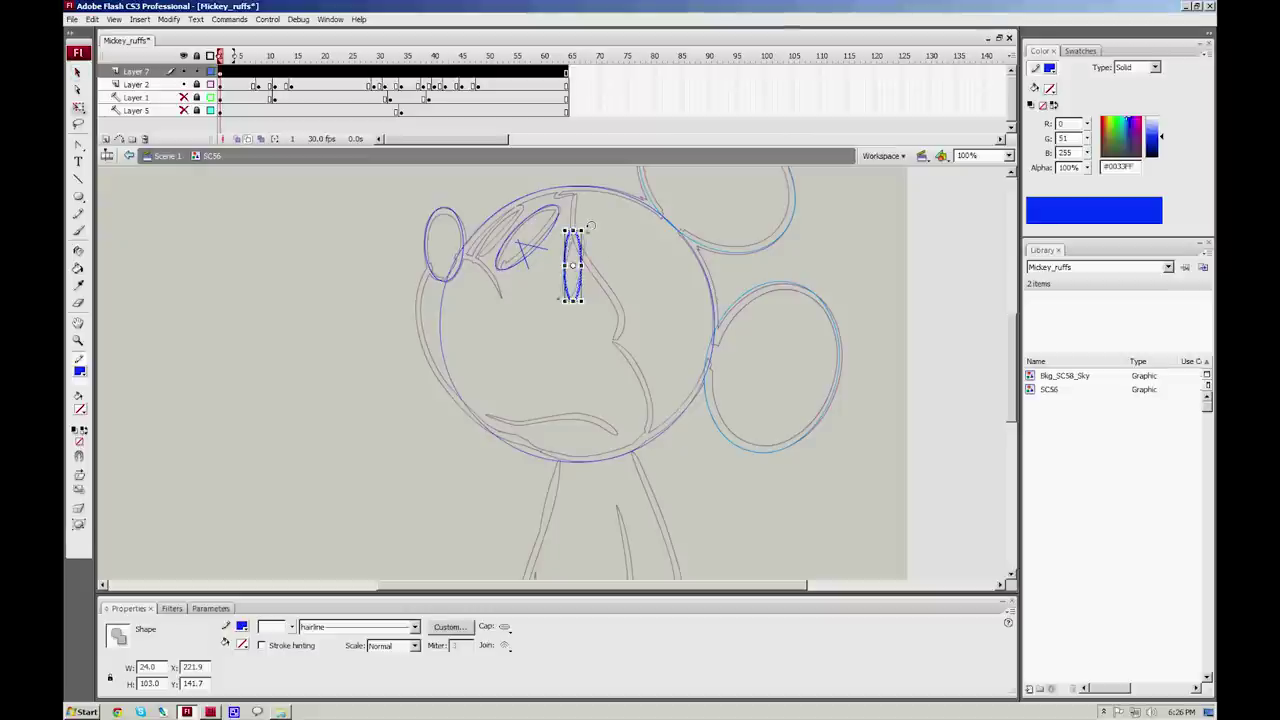
pyautogui.moveTo(588, 227); pyautogui.dragTo(599, 243)
pyautogui.press('p')
pyautogui.press('v')
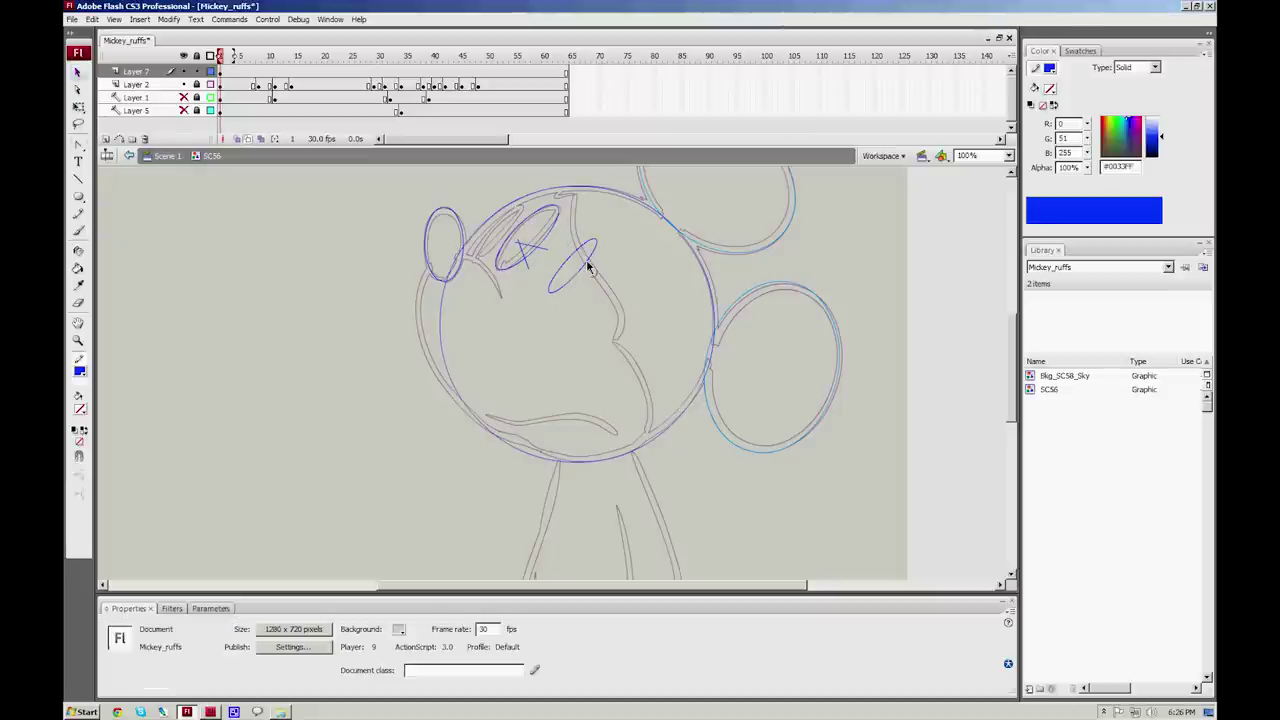
pyautogui.click(589, 266)
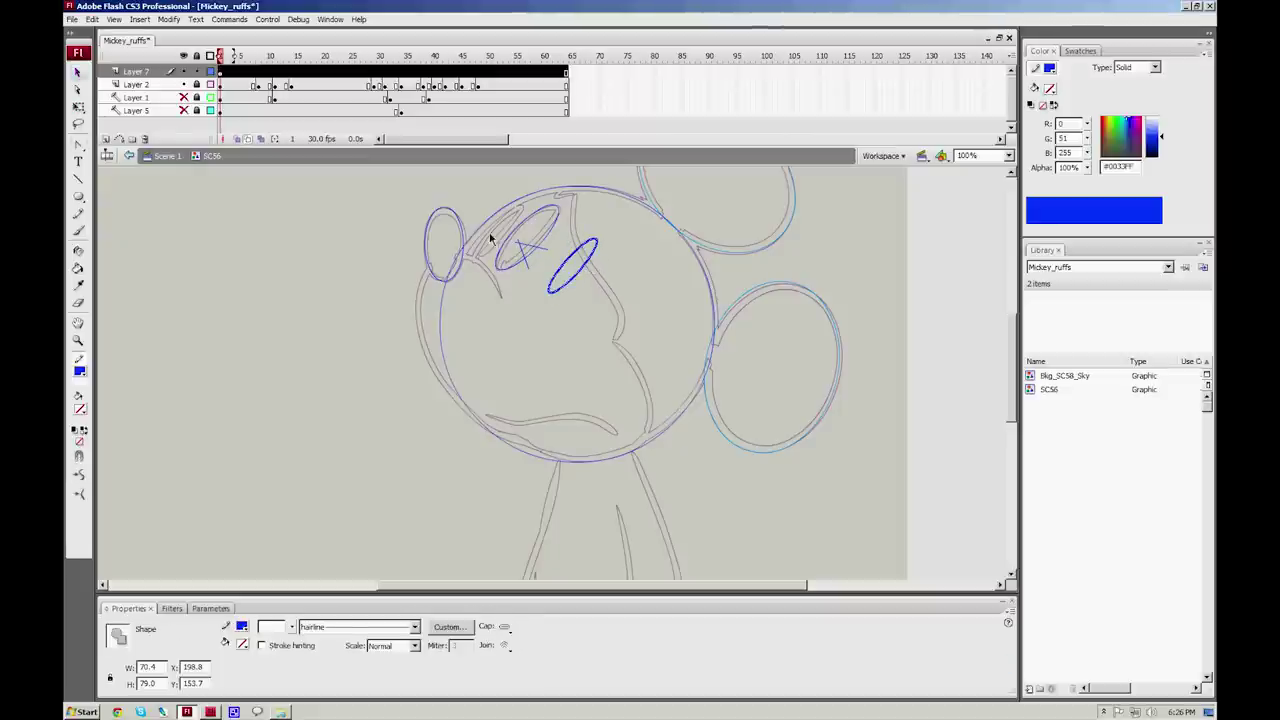
pyautogui.moveTo(570, 262); pyautogui.dragTo(495, 230)
pyautogui.click(562, 242)
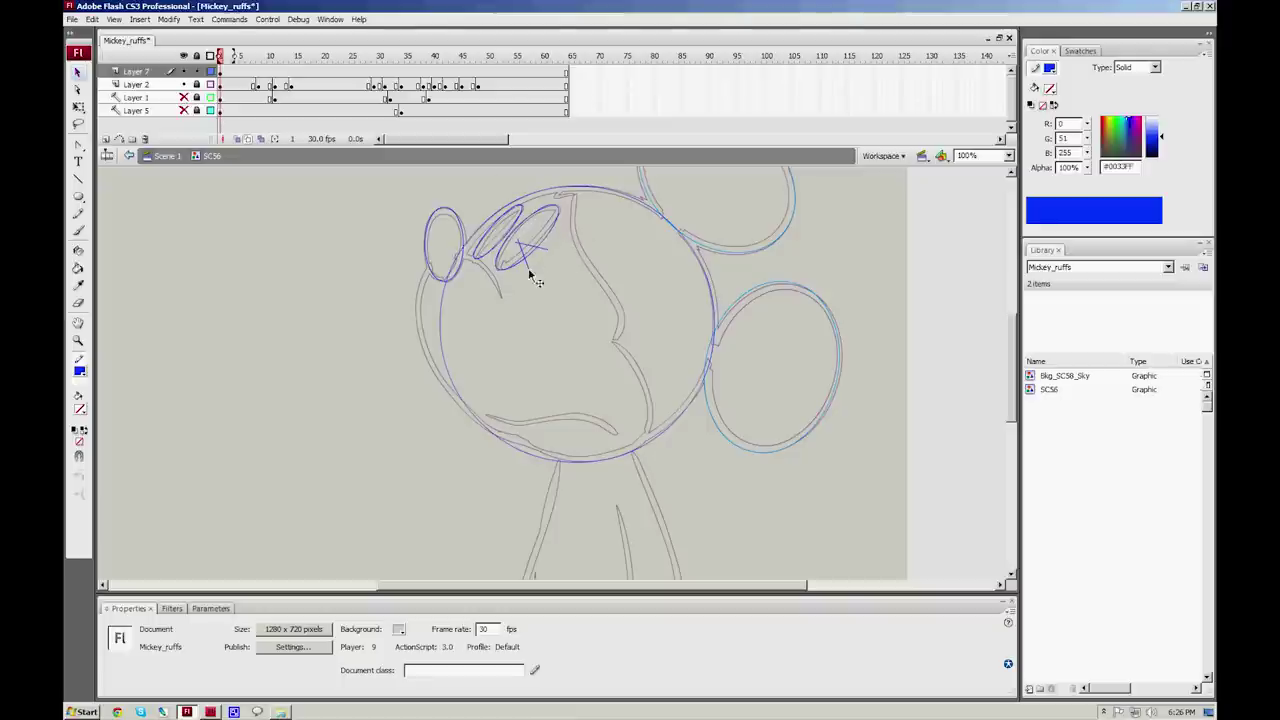
# Step: Draw short crossing notch lines about 18 by 22 px at the edge of the far eye oval with the Line tool
pyautogui.press('y')
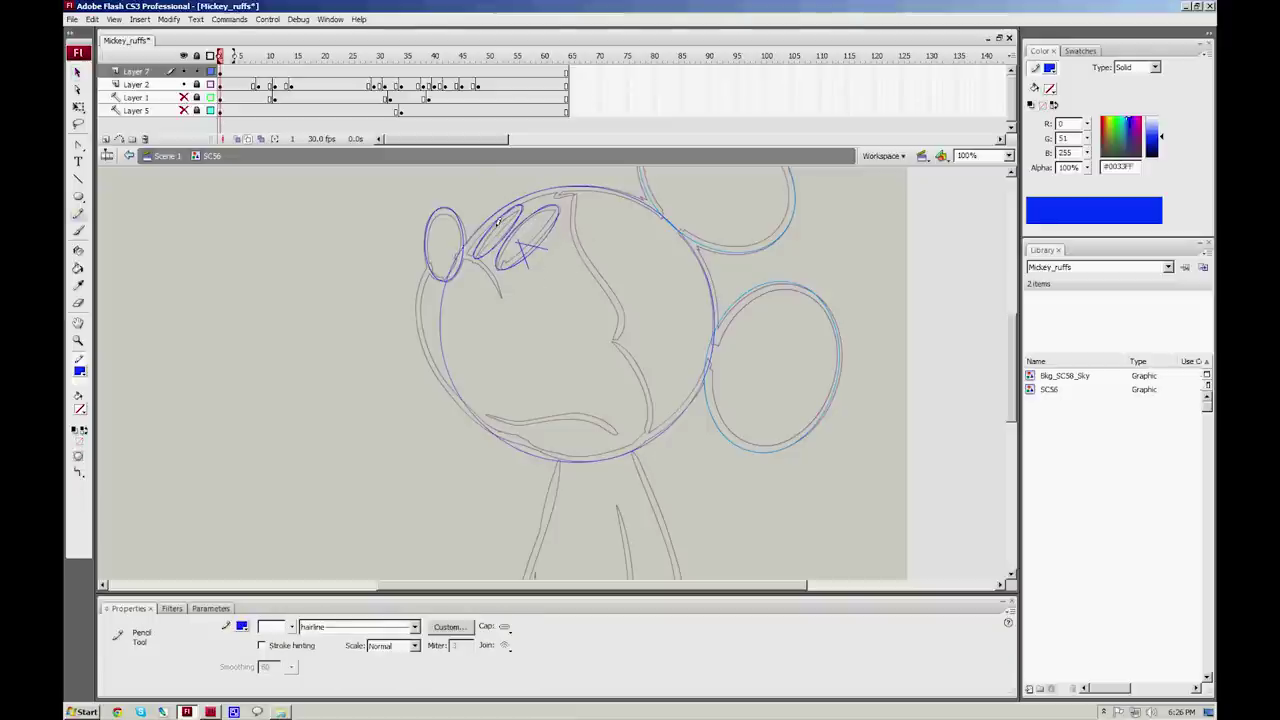
pyautogui.press('n')
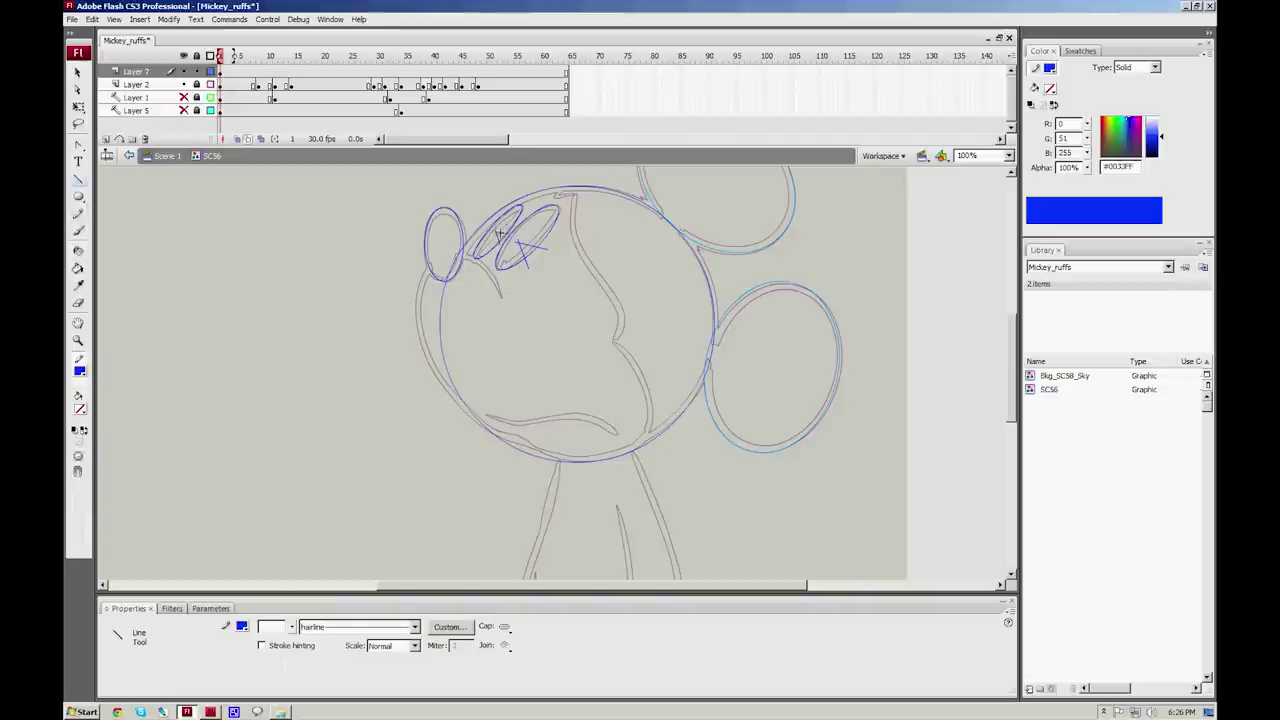
pyautogui.press('v')
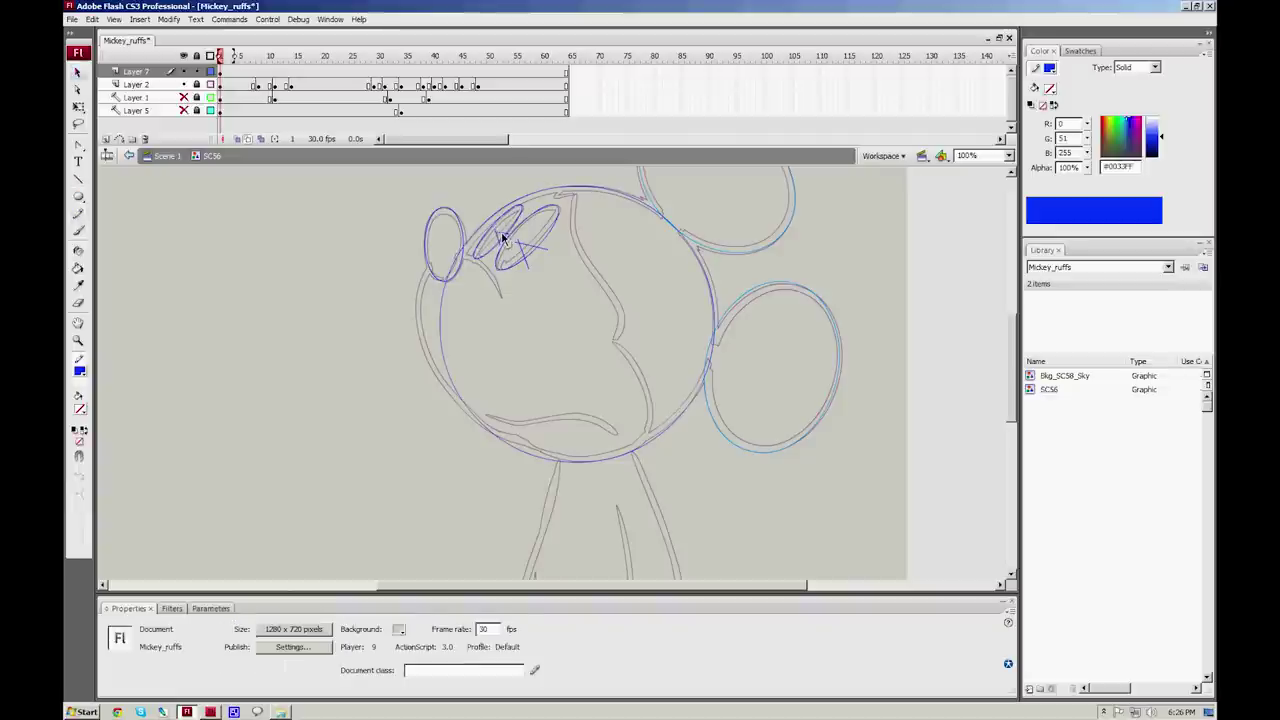
# Step: Select the far eye's short notch lines and adjust their position against the oval
pyautogui.click(505, 238)
pyautogui.keyDown('shift'); pyautogui.click(499, 239); pyautogui.keyUp('shift')
pyautogui.keyDown('shift'); pyautogui.click(499, 233); pyautogui.keyUp('shift')
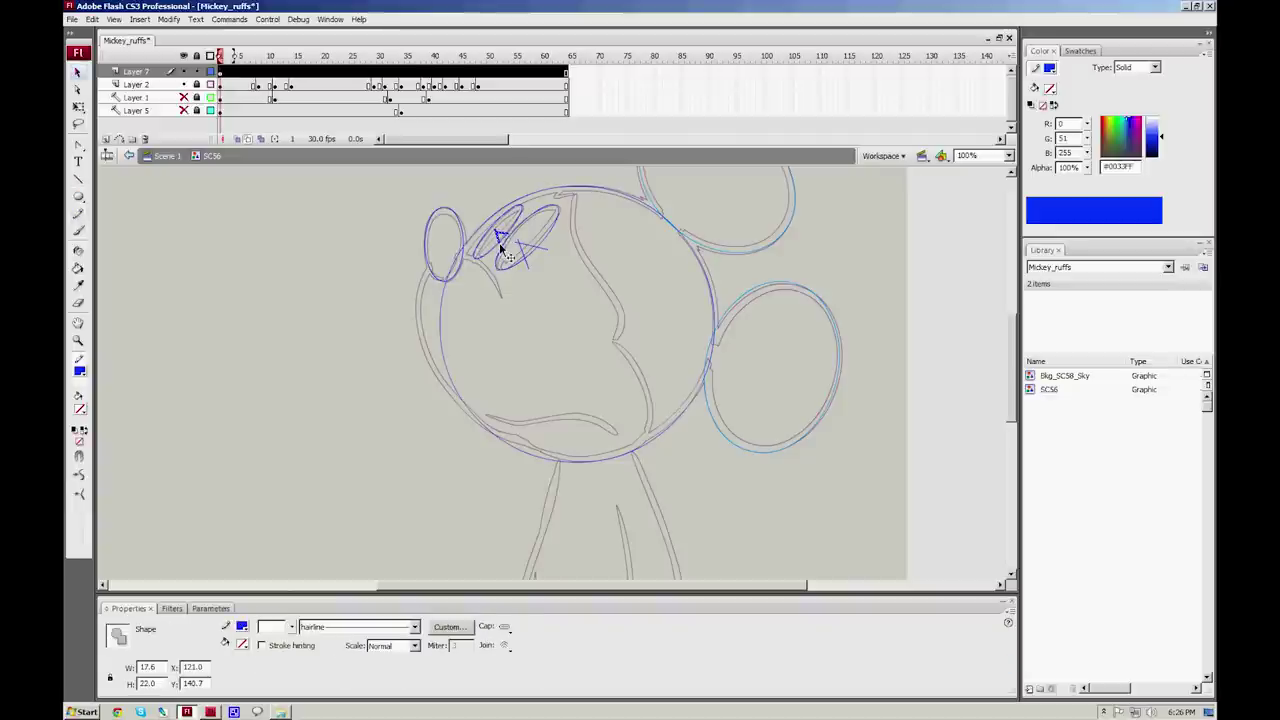
pyautogui.keyDown('shift'); pyautogui.click(508, 240); pyautogui.keyUp('shift')
pyautogui.keyDown('shift'); pyautogui.click(505, 238); pyautogui.keyUp('shift')
pyautogui.keyDown('shift'); pyautogui.click(508, 231); pyautogui.keyUp('shift')
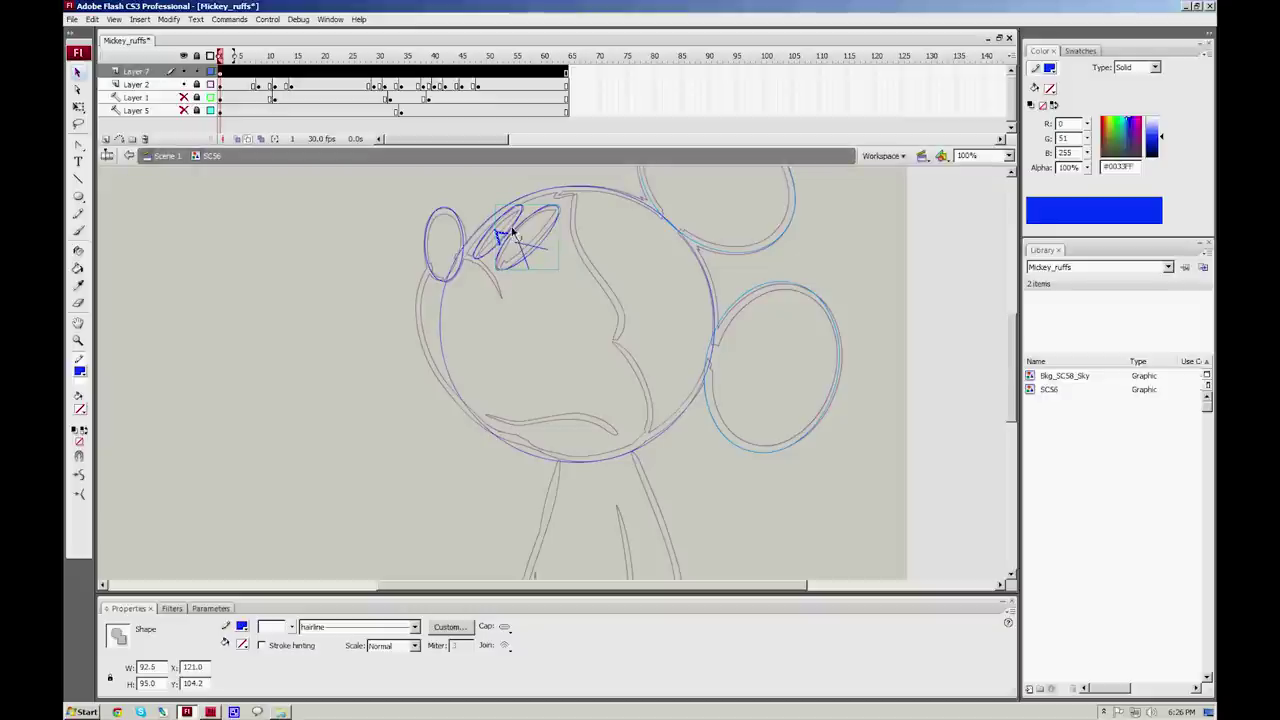
pyautogui.keyDown('shift'); pyautogui.click(512, 241); pyautogui.keyUp('shift')
pyautogui.keyDown('shift'); pyautogui.click(507, 242); pyautogui.keyUp('shift')
pyautogui.keyDown('shift'); pyautogui.click(502, 244); pyautogui.keyUp('shift')
pyautogui.click(500, 238)
pyautogui.click(507, 241)
pyautogui.click(504, 239)
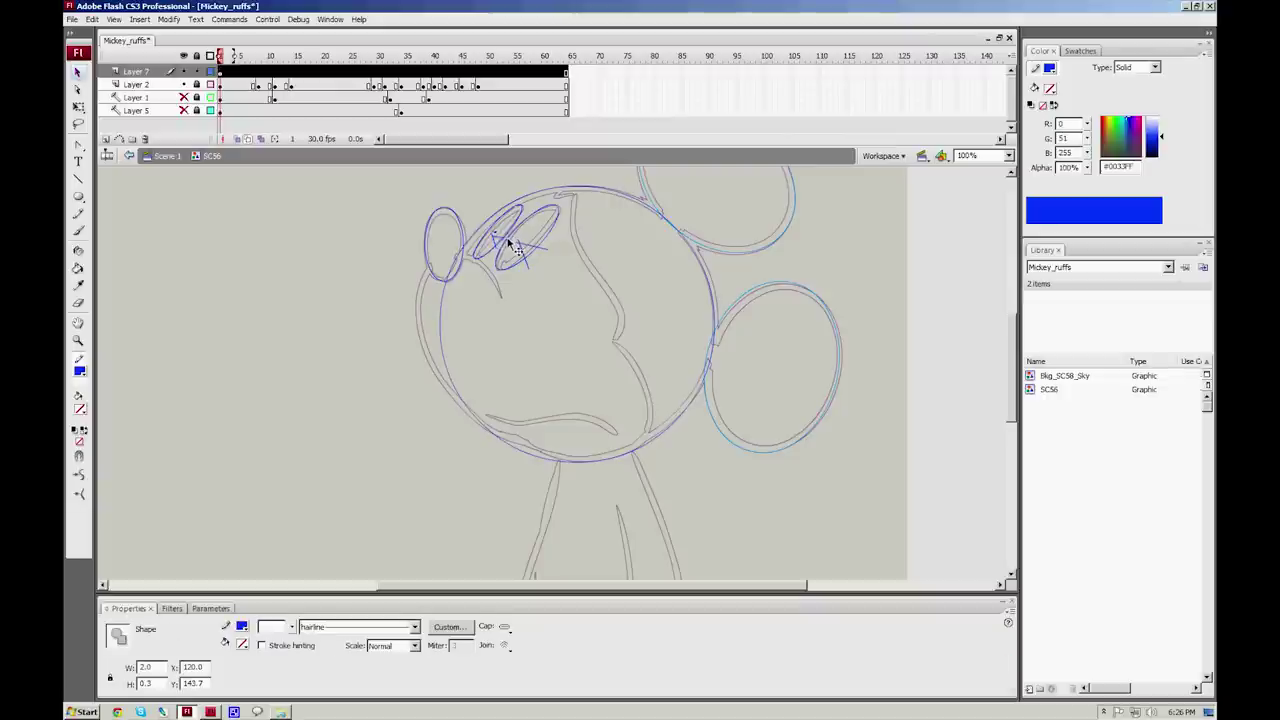
pyautogui.click(507, 240)
pyautogui.click(510, 241)
pyautogui.doubleClick(511, 243)
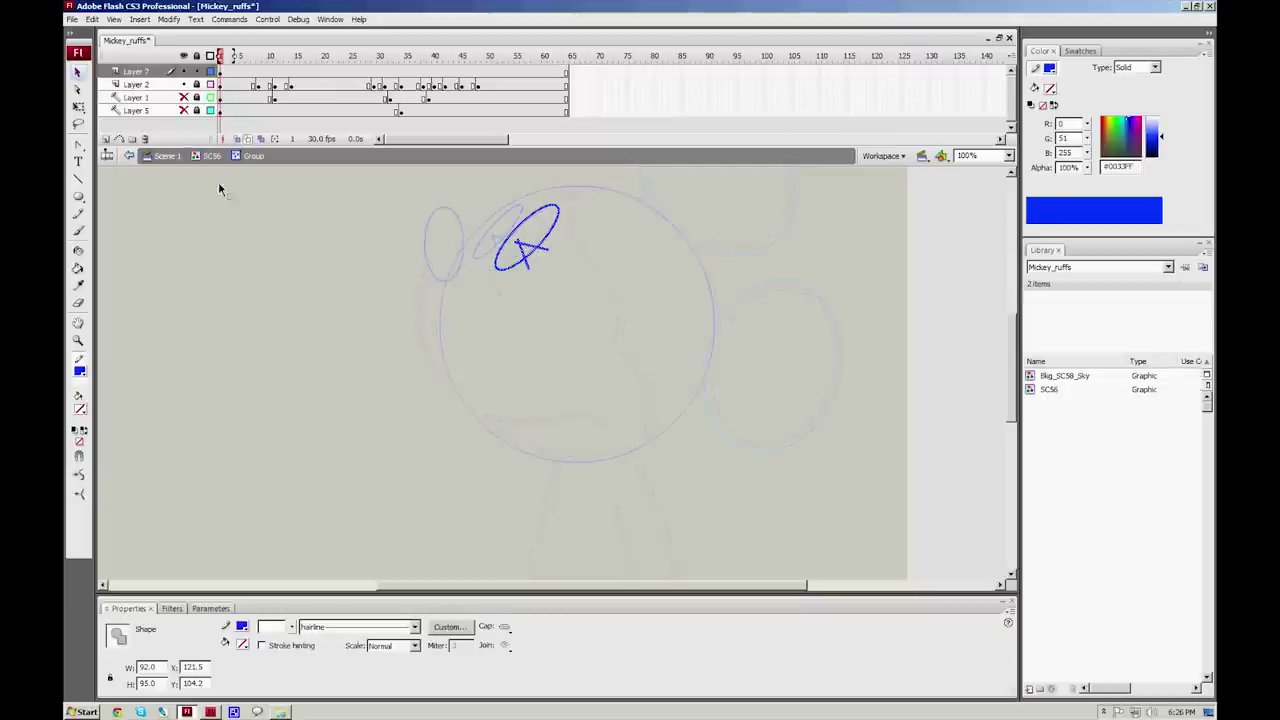
pyautogui.click(128, 156)
pyautogui.click(585, 235)
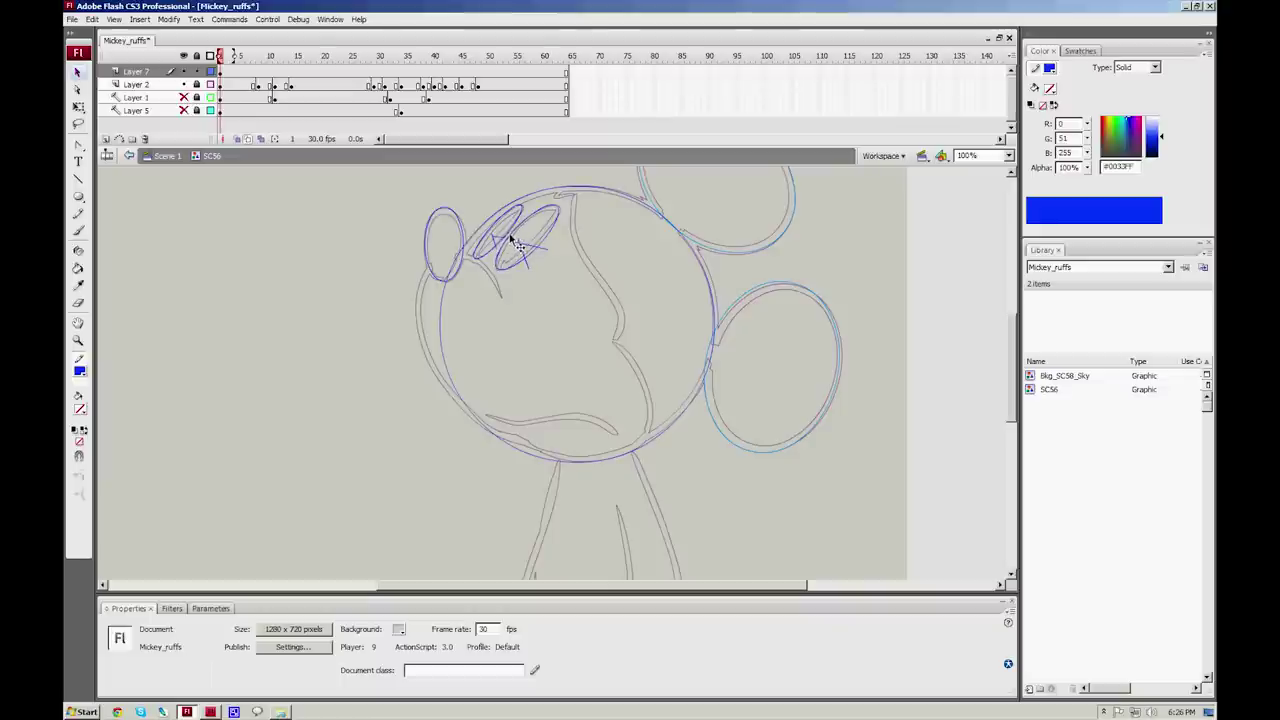
pyautogui.click(512, 245)
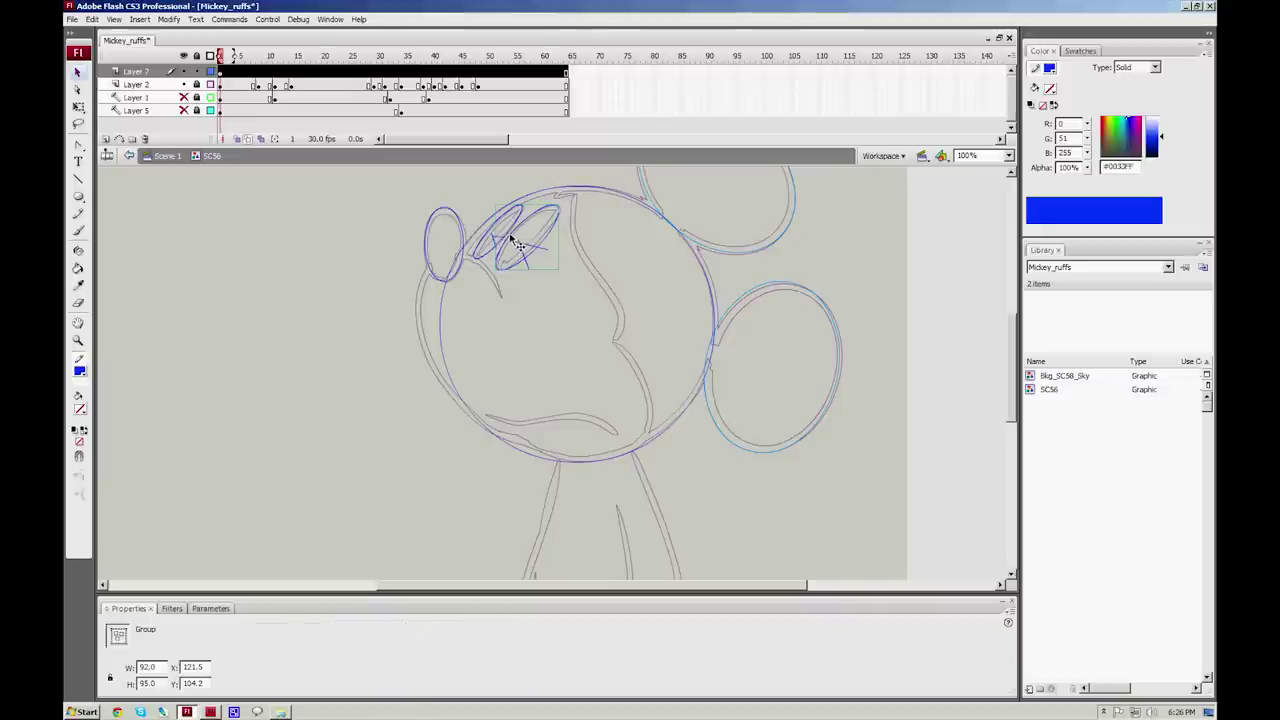
pyautogui.click(486, 290)
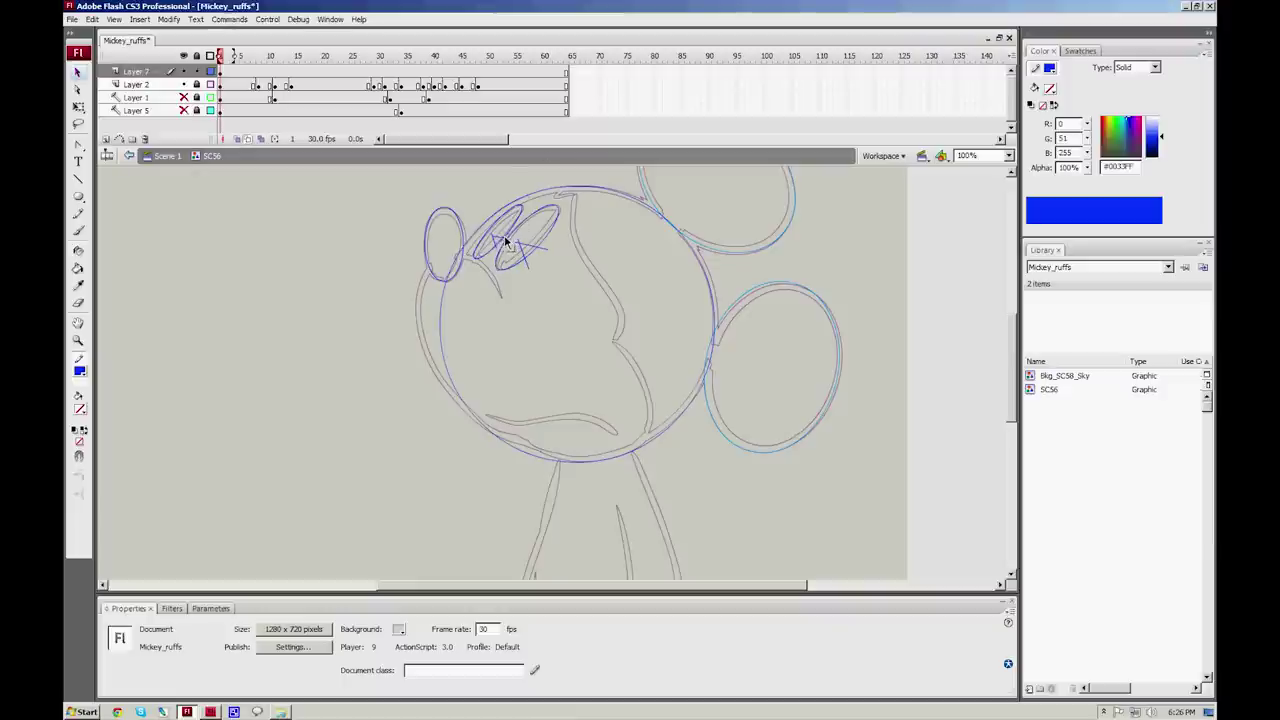
# Step: Select the far eye oval together with its notch lines
pyautogui.click(510, 241)
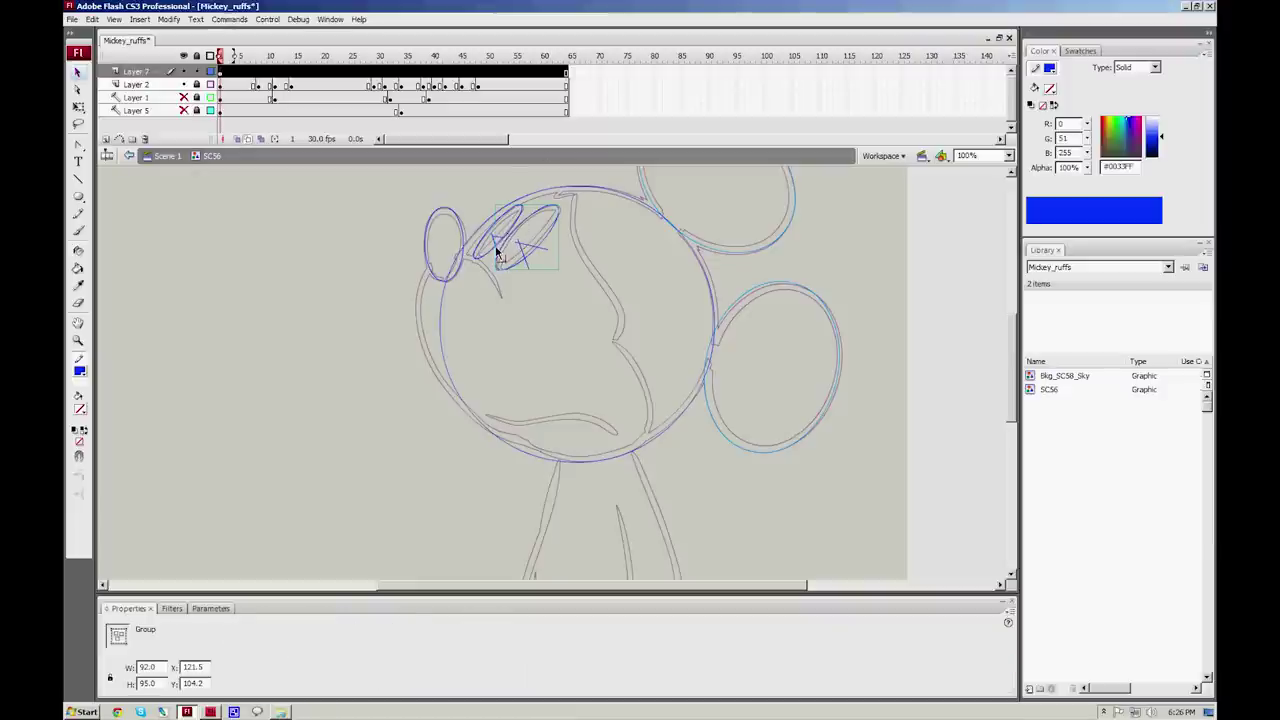
pyautogui.doubleClick(497, 250)
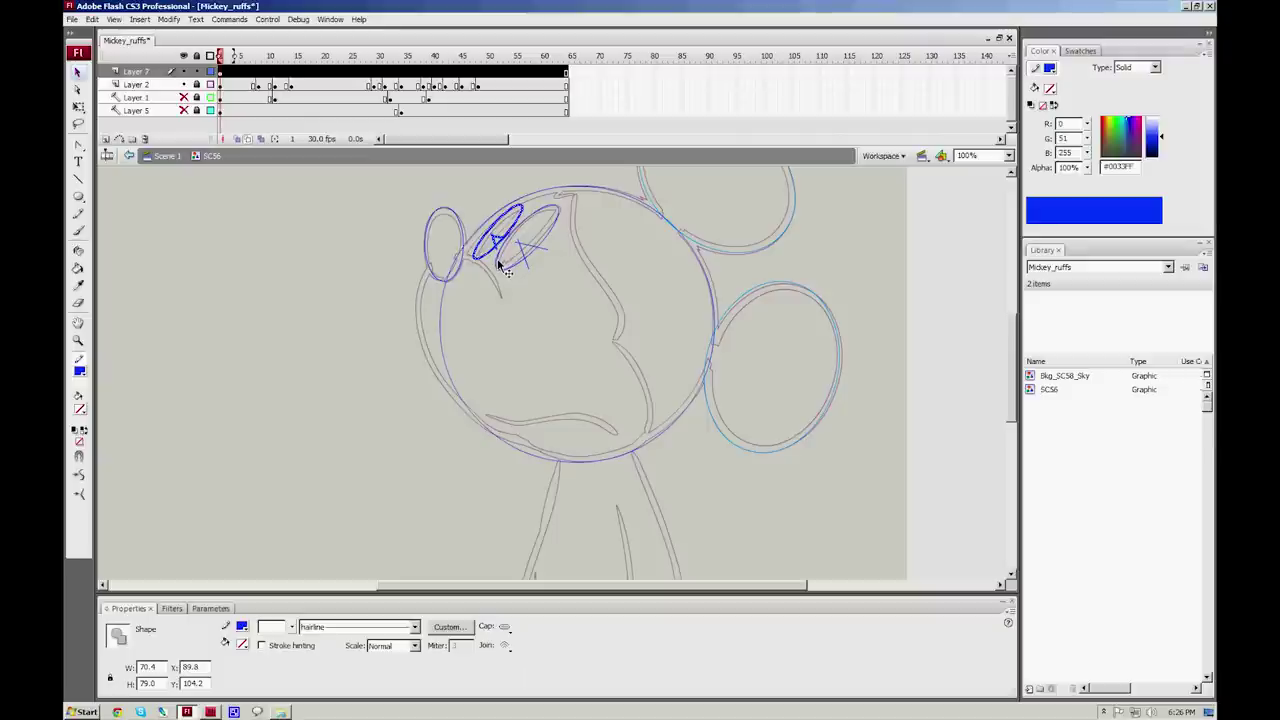
pyautogui.click(571, 237)
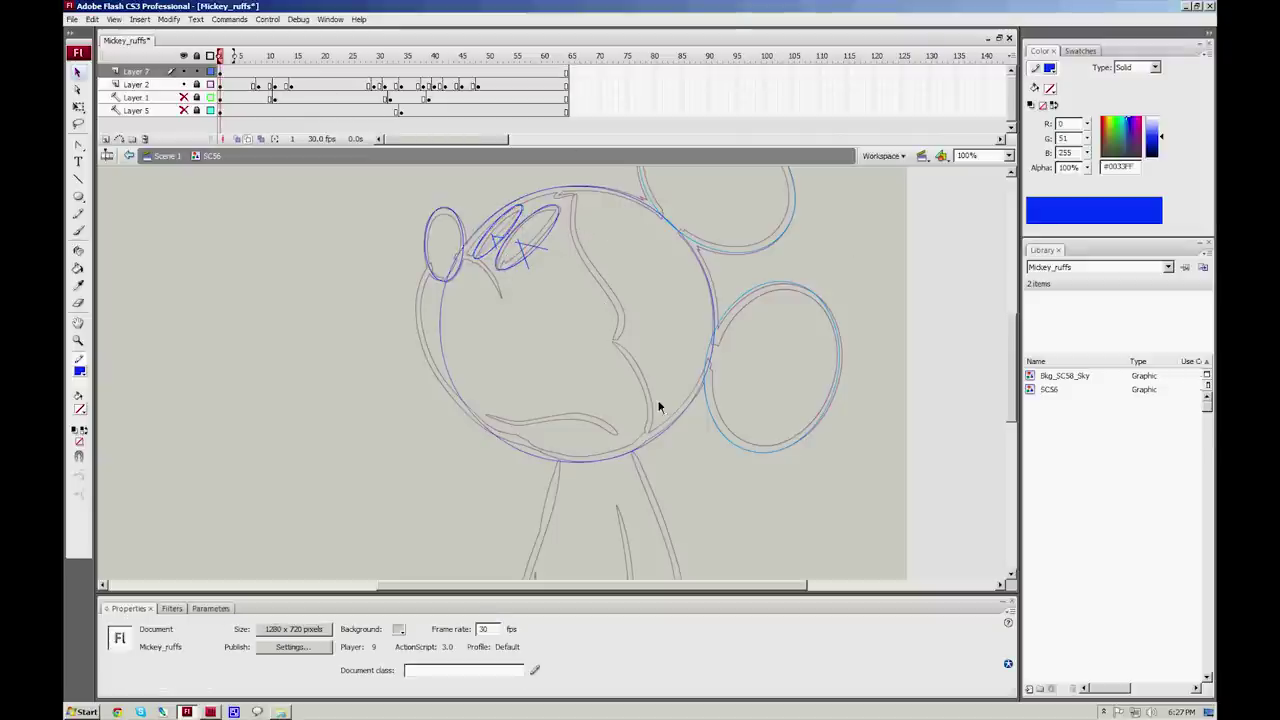
# Step: Draw two narrow upright ovals over the rough button shapes below the waist curve, the thinner one about 17 by 104 px
pyautogui.click(1009, 156)
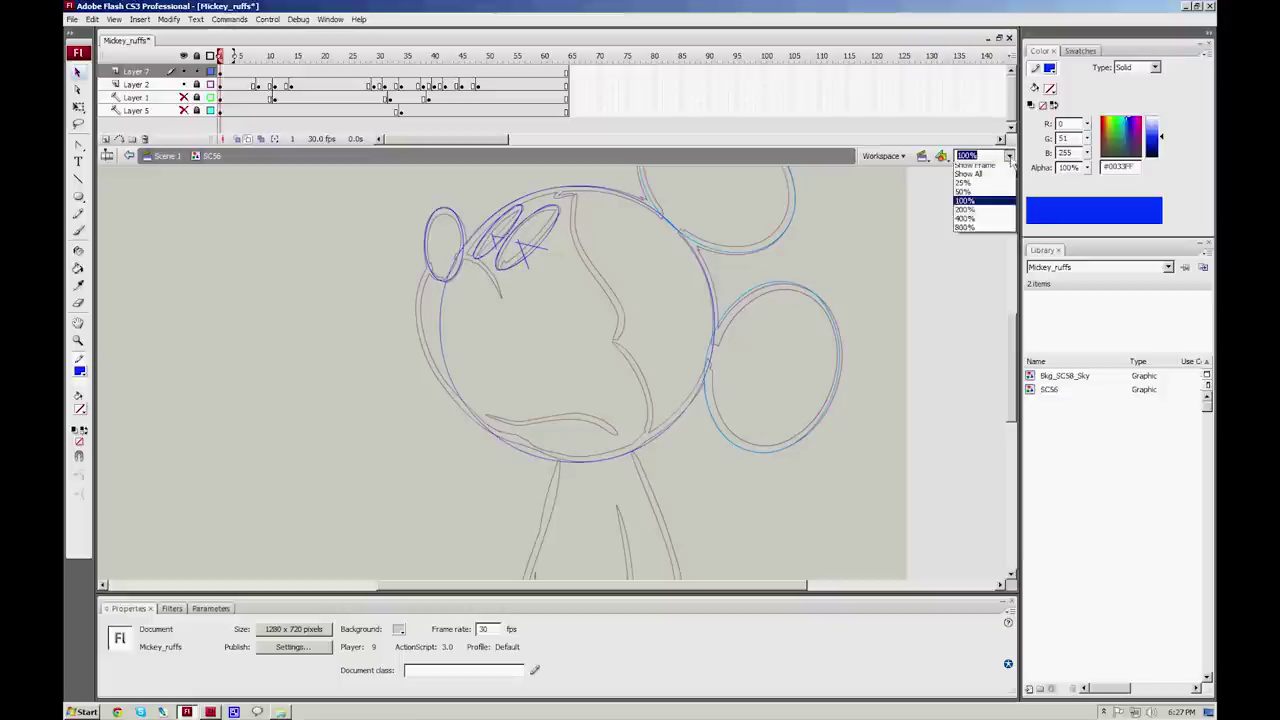
pyautogui.click(1006, 159)
pyautogui.moveTo(1010, 338); pyautogui.dragTo(979, 369)
pyautogui.press('o')
pyautogui.moveTo(538, 462)
pyautogui.mouseDown()
pyautogui.moveTo(568, 555)
pyautogui.moveTo(512, 500)
pyautogui.moveTo(506, 458)
pyautogui.moveTo(577, 462)
pyautogui.mouseUp()
# Step: Rotate and reshape the wider button oval to about 47 by 120 px over the rough shape and group it
pyautogui.press('q')
pyautogui.click(566, 500)
pyautogui.moveTo(539, 505); pyautogui.dragTo(558, 465)
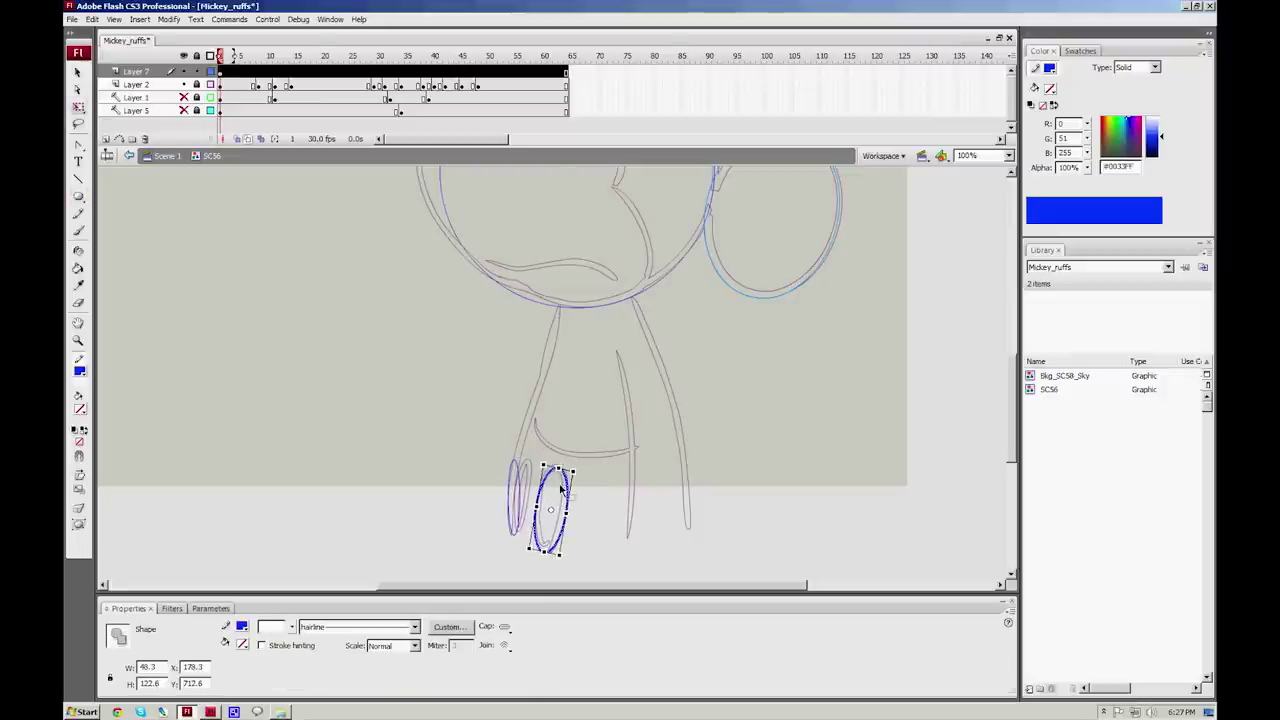
pyautogui.moveTo(570, 467); pyautogui.dragTo(568, 486)
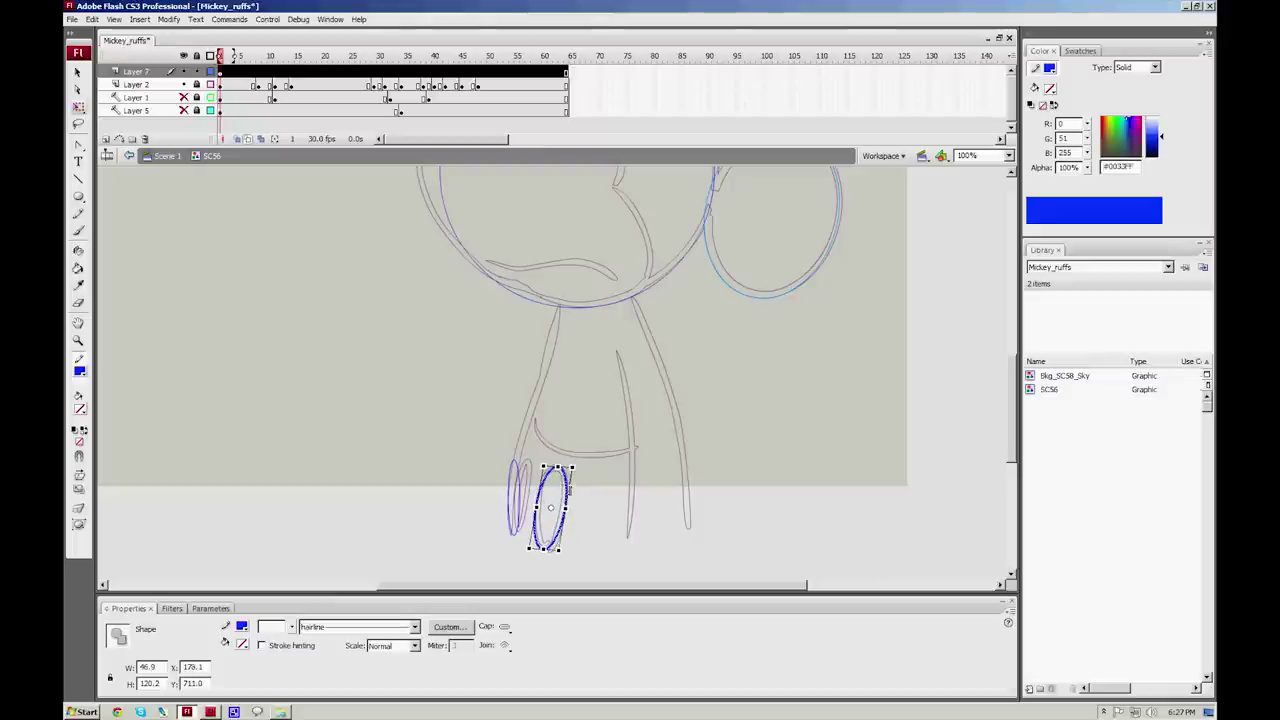
pyautogui.hotkey('ctrl', 'g')
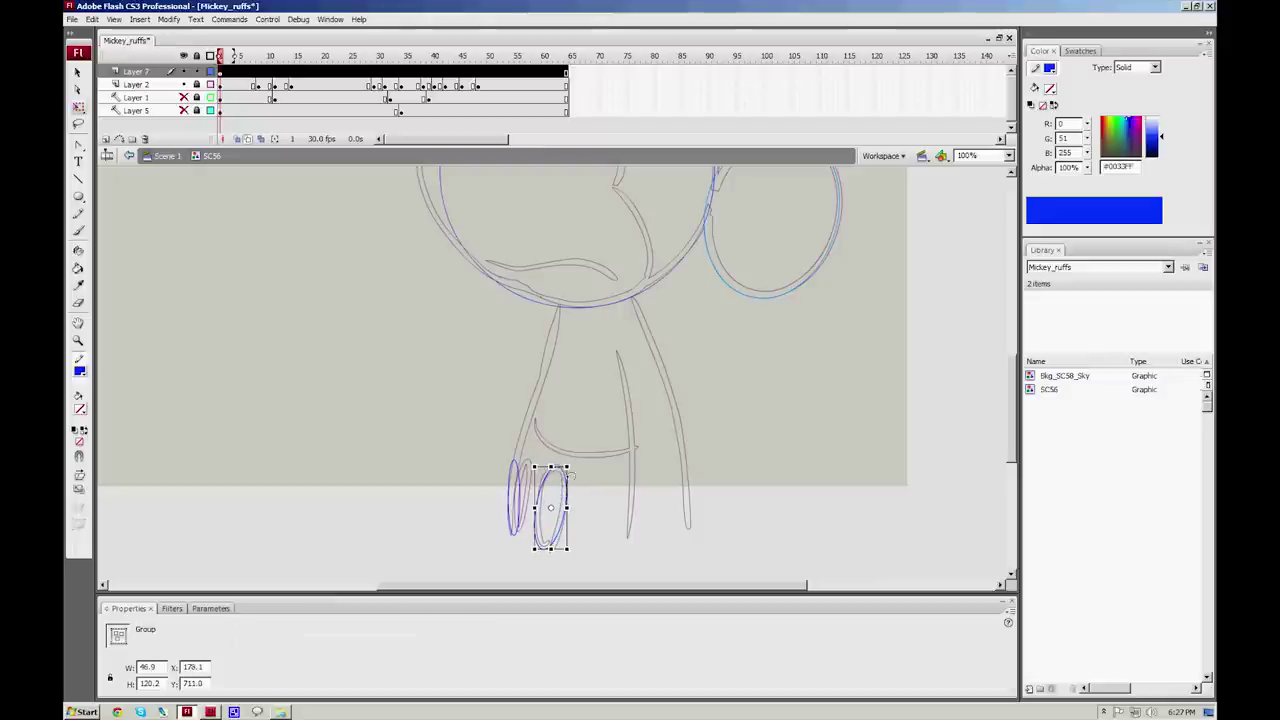
# Step: Tilt the thin button oval slightly clockwise and move it onto the rough shape beside the grouped oval
pyautogui.click(519, 488)
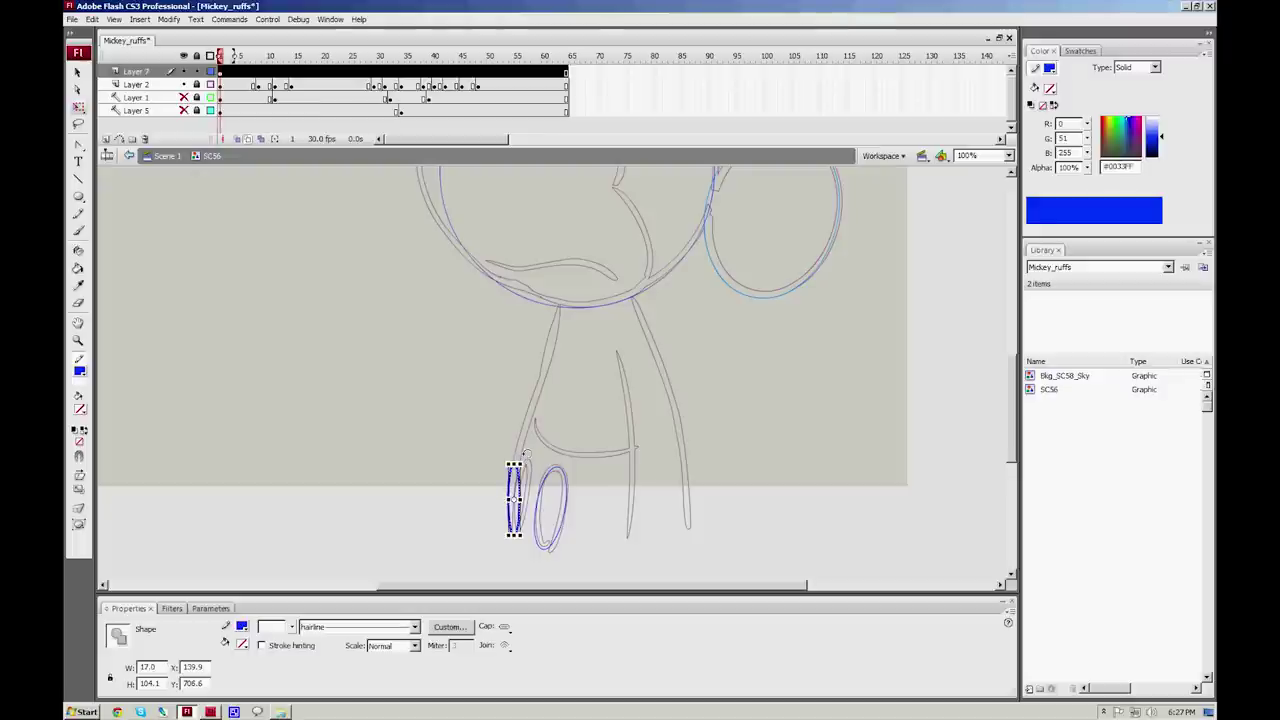
pyautogui.moveTo(525, 454); pyautogui.dragTo(519, 463)
pyautogui.press('v')
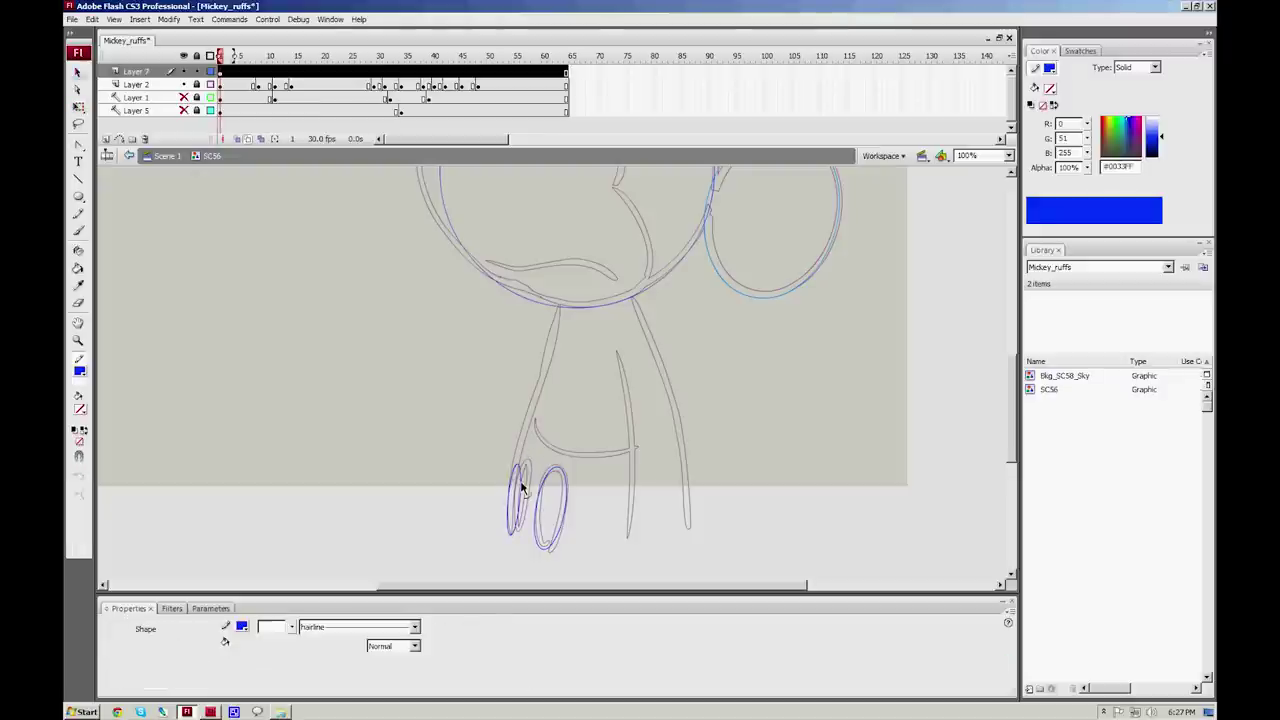
pyautogui.moveTo(522, 485); pyautogui.dragTo(539, 461)
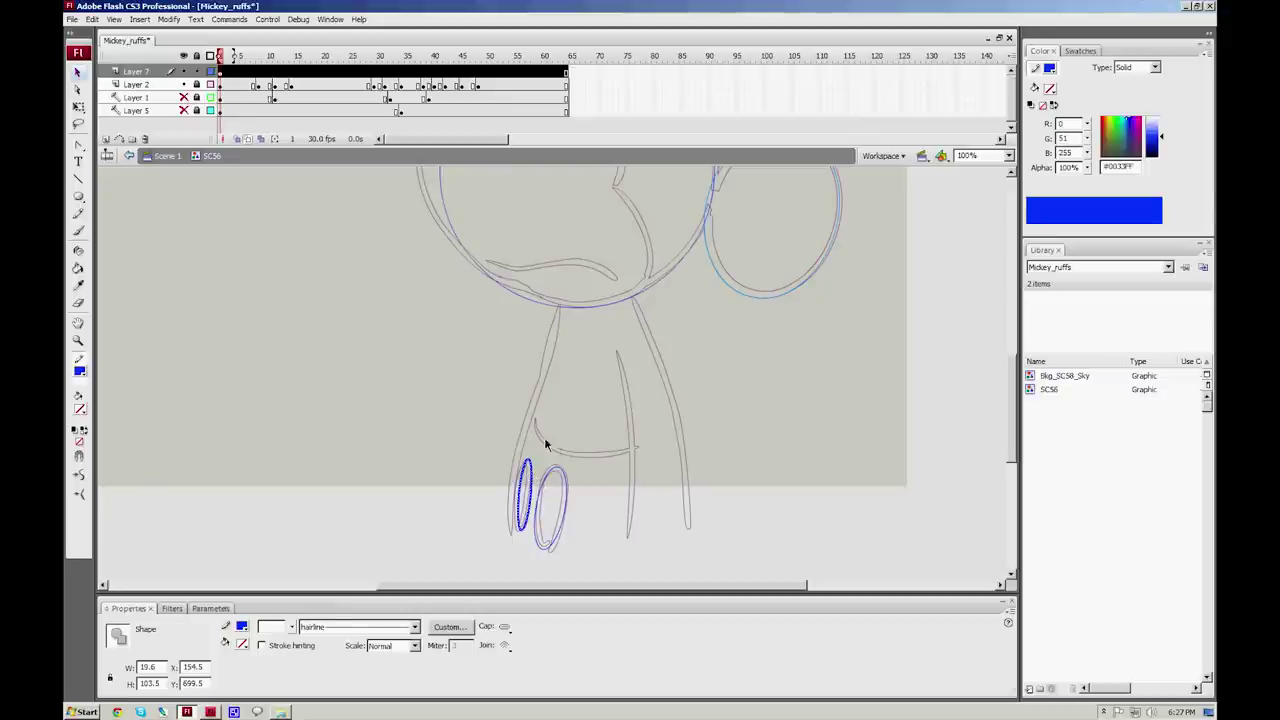
pyautogui.moveTo(538, 476); pyautogui.dragTo(532, 475)
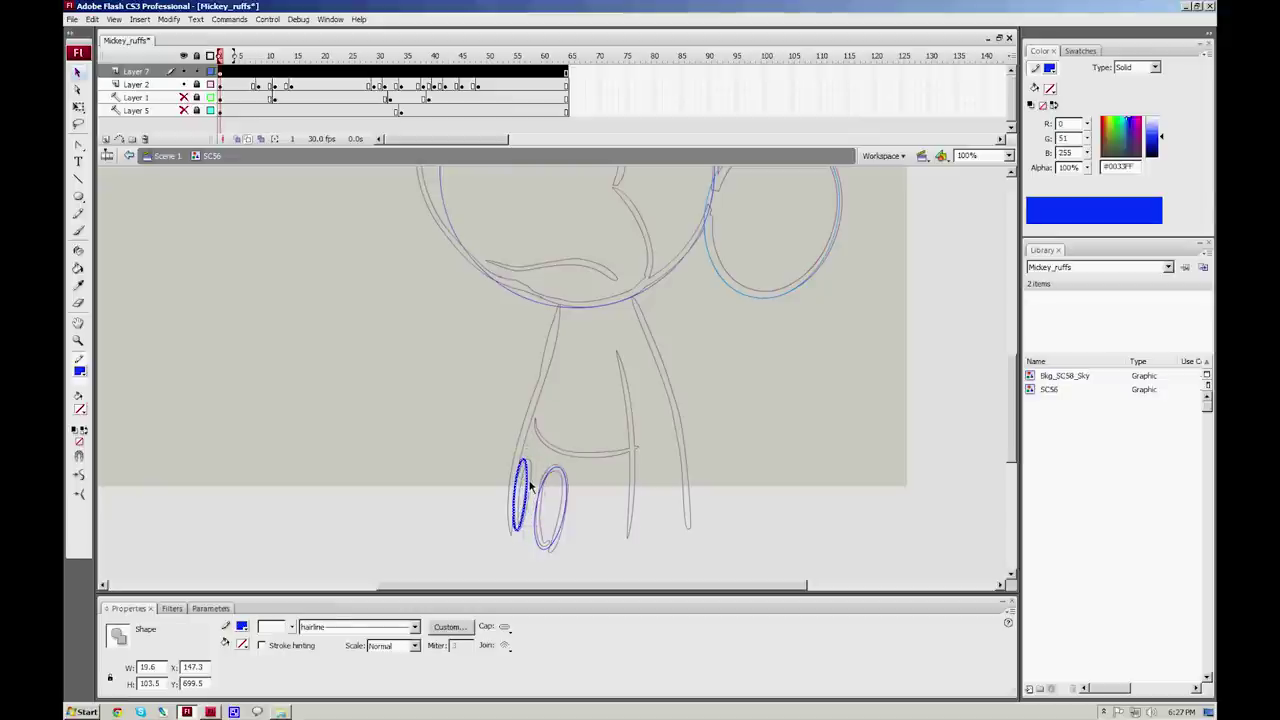
# Step: Group the thin button oval and tilt it slightly clockwise to fit the rough button shape
pyautogui.hotkey('ctrl', 'g')
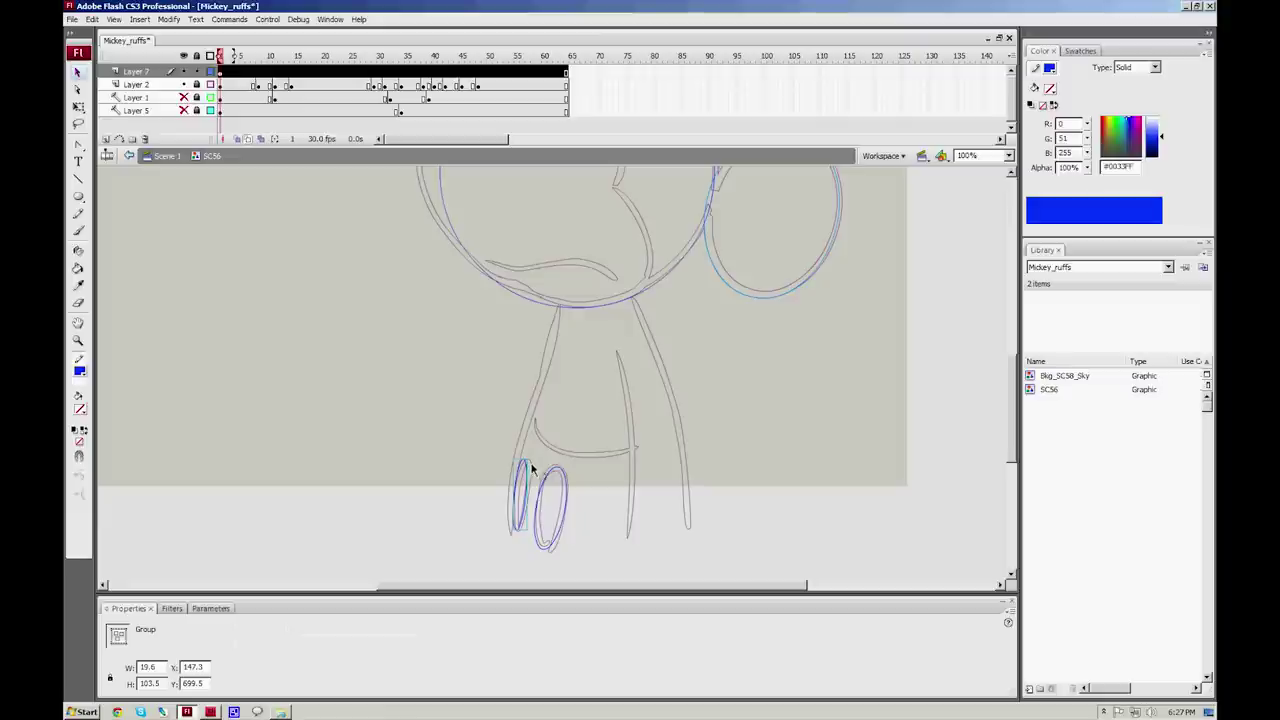
pyautogui.moveTo(530, 471); pyautogui.dragTo(513, 494)
pyautogui.press('q')
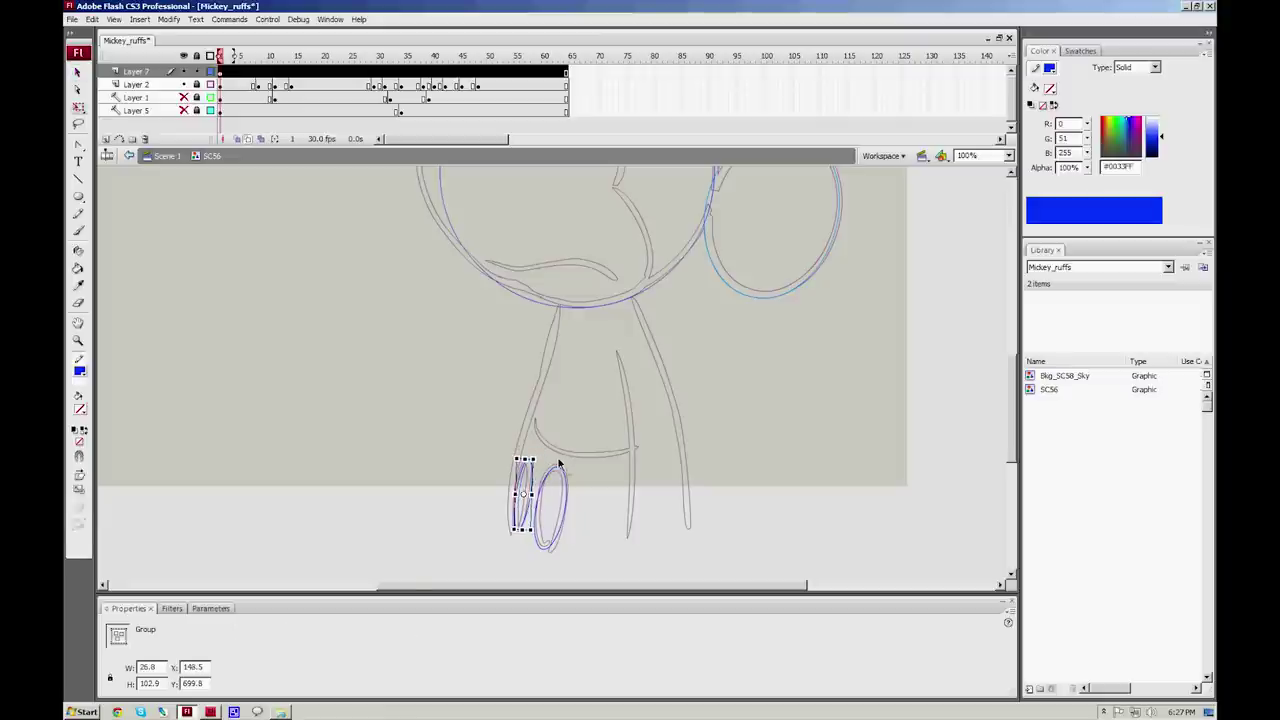
pyautogui.click(543, 466)
pyautogui.click(533, 485)
pyautogui.click(645, 294)
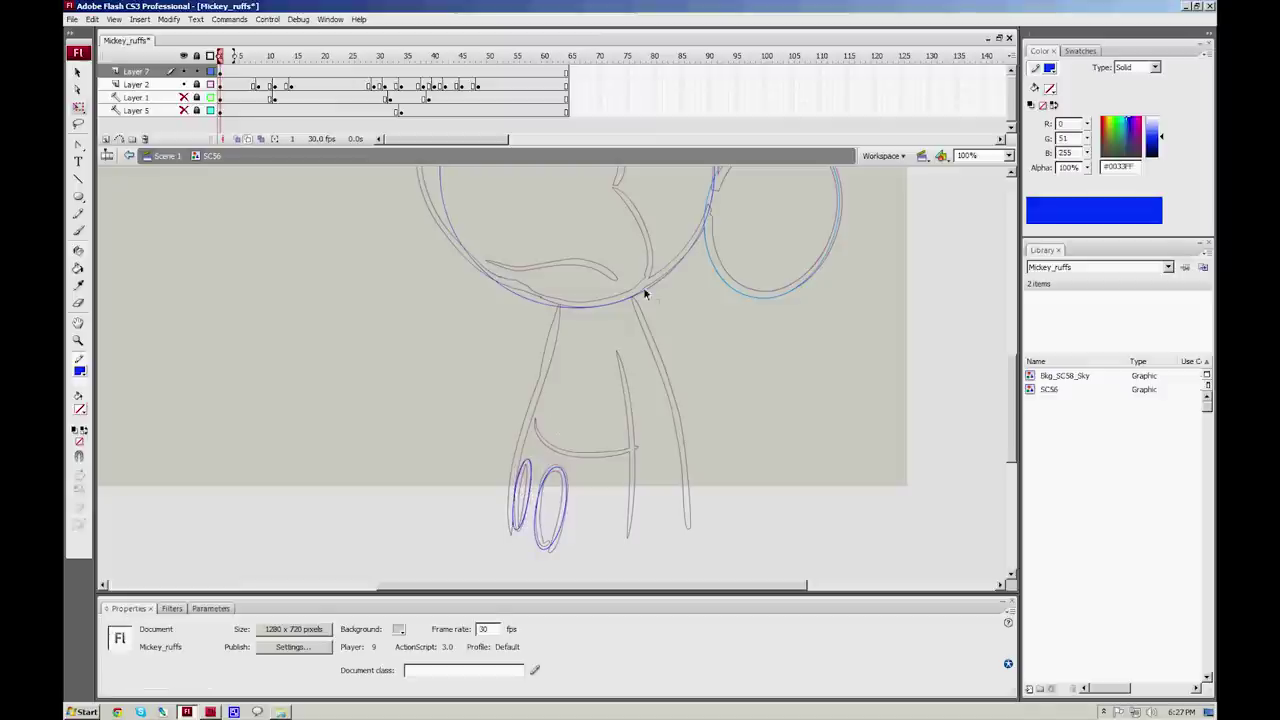
# Step: Insert a keyframe on Layer 7 at frame 8, carrying over the construction shapes
pyautogui.click(258, 71)
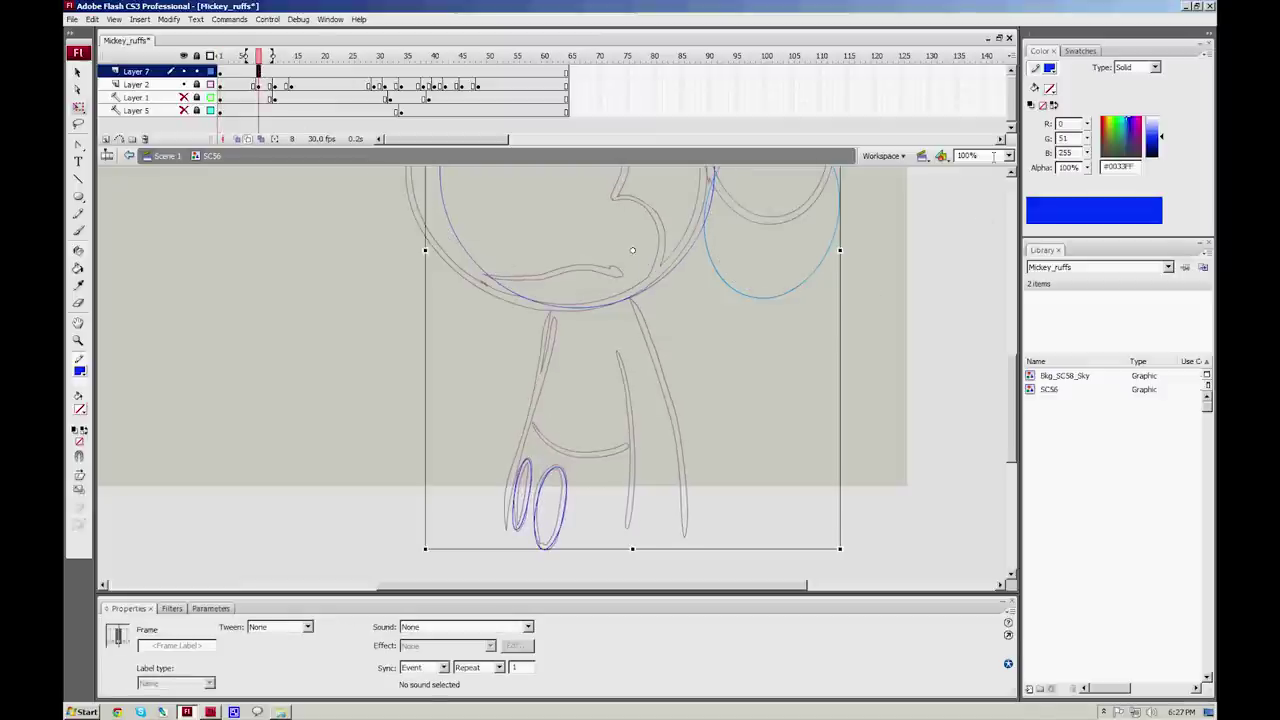
pyautogui.click(1008, 156)
pyautogui.click(968, 218)
pyautogui.moveTo(891, 241); pyautogui.dragTo(845, 381)
pyautogui.moveTo(831, 306); pyautogui.dragTo(828, 403)
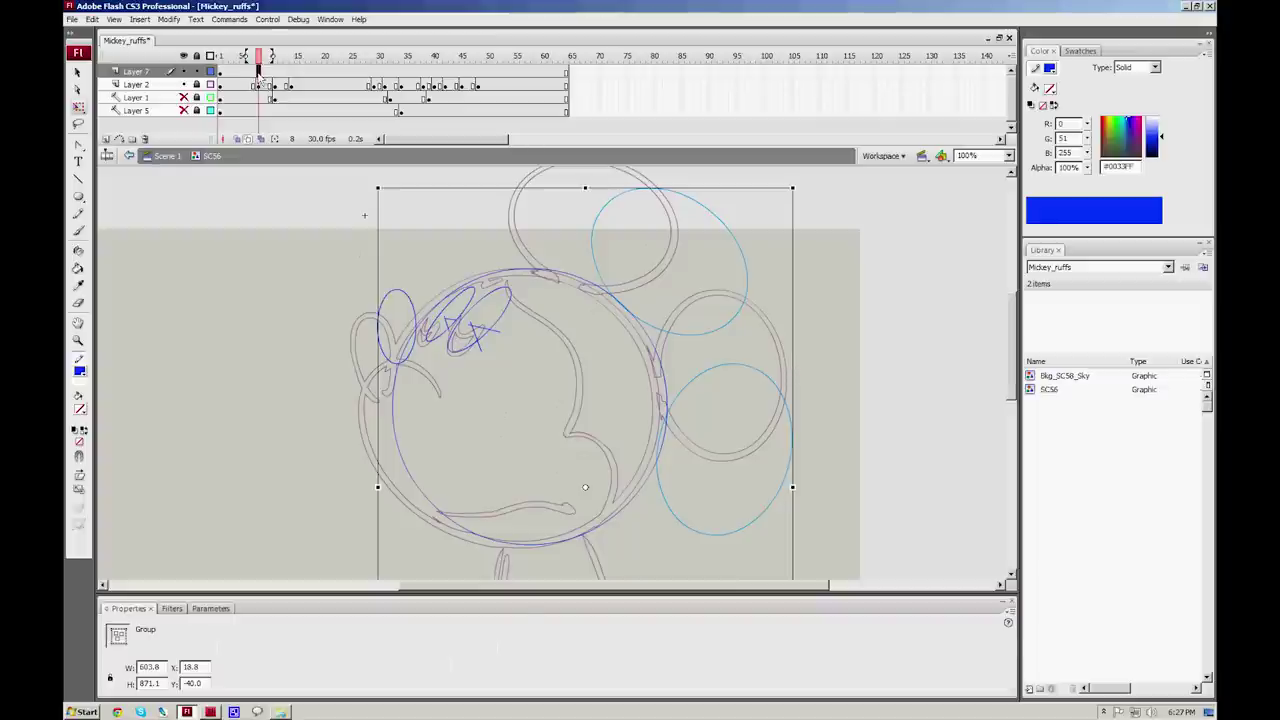
pyautogui.click(258, 72)
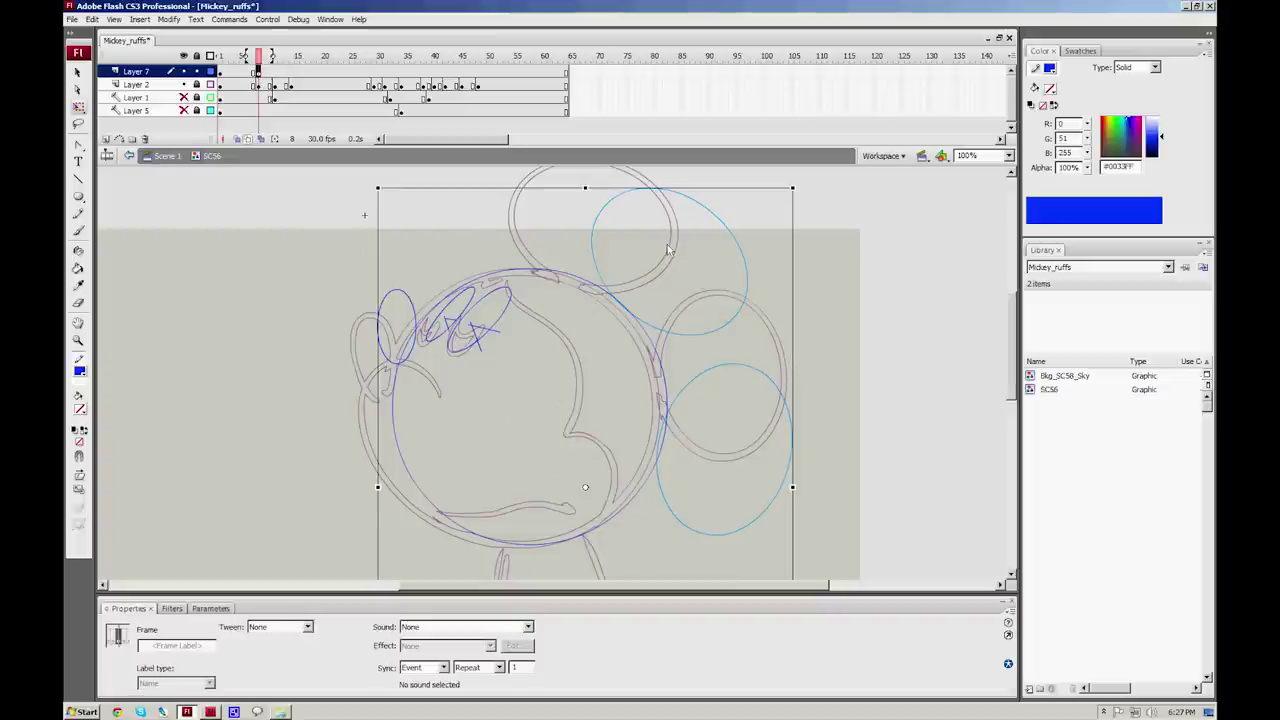
# Step: Move and rotate the two ear ovals onto the rough ears at frame 8
pyautogui.click(722, 332)
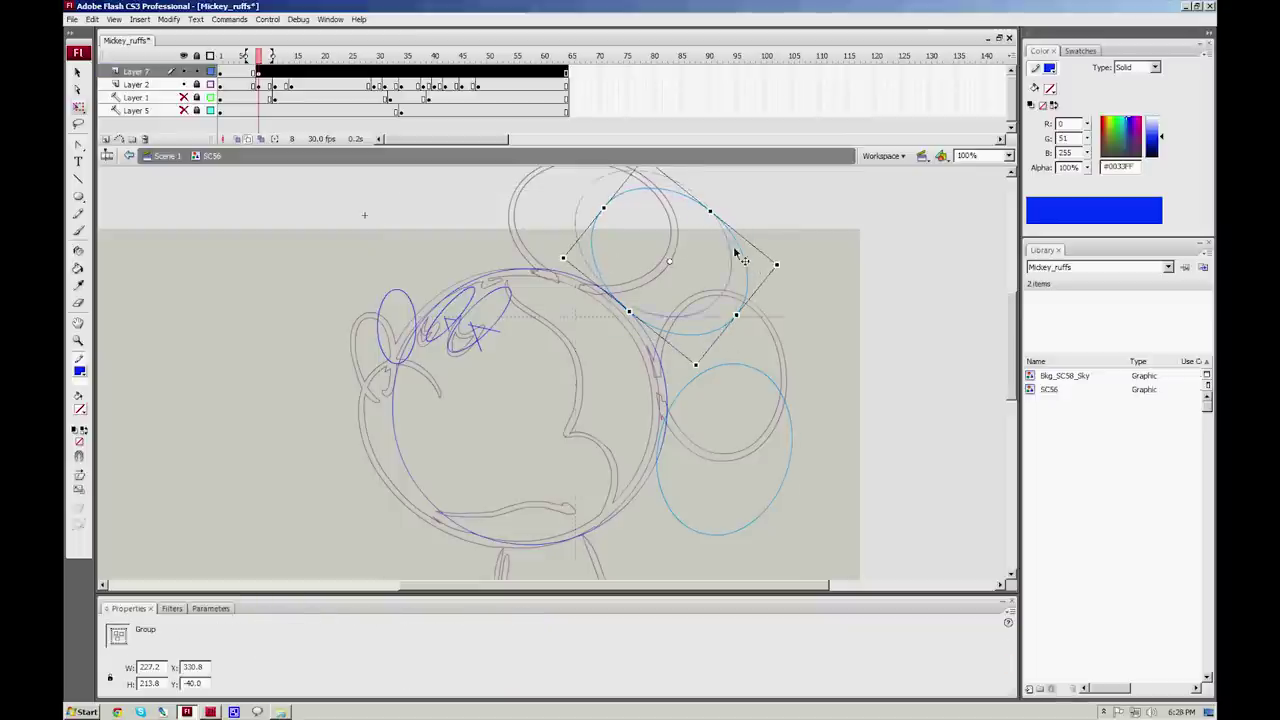
pyautogui.moveTo(669, 237); pyautogui.dragTo(696, 181)
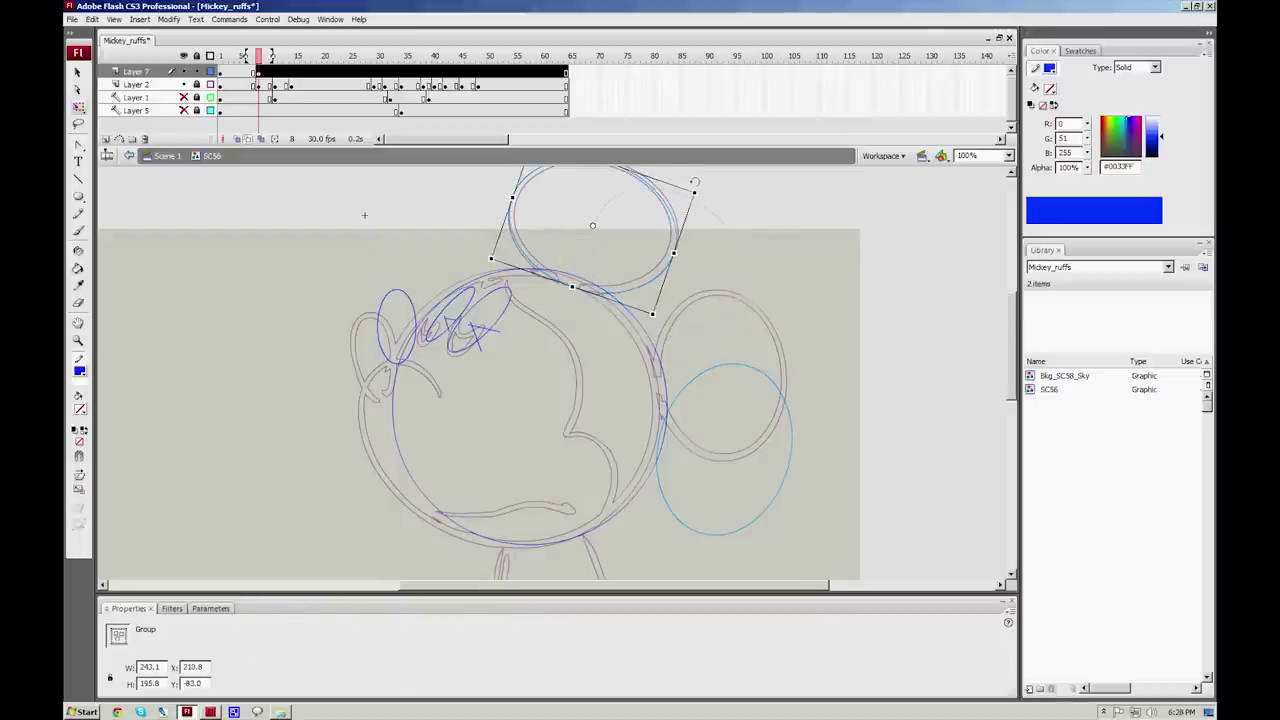
pyautogui.click(772, 408)
pyautogui.click(783, 389)
pyautogui.moveTo(812, 388); pyautogui.dragTo(773, 328)
pyautogui.hotkey('ctrl', 'z')
# Step: Shift the head circle onto the rough head and fit the nose oval and eye groups to the rough face at frame 8
pyautogui.click(660, 363)
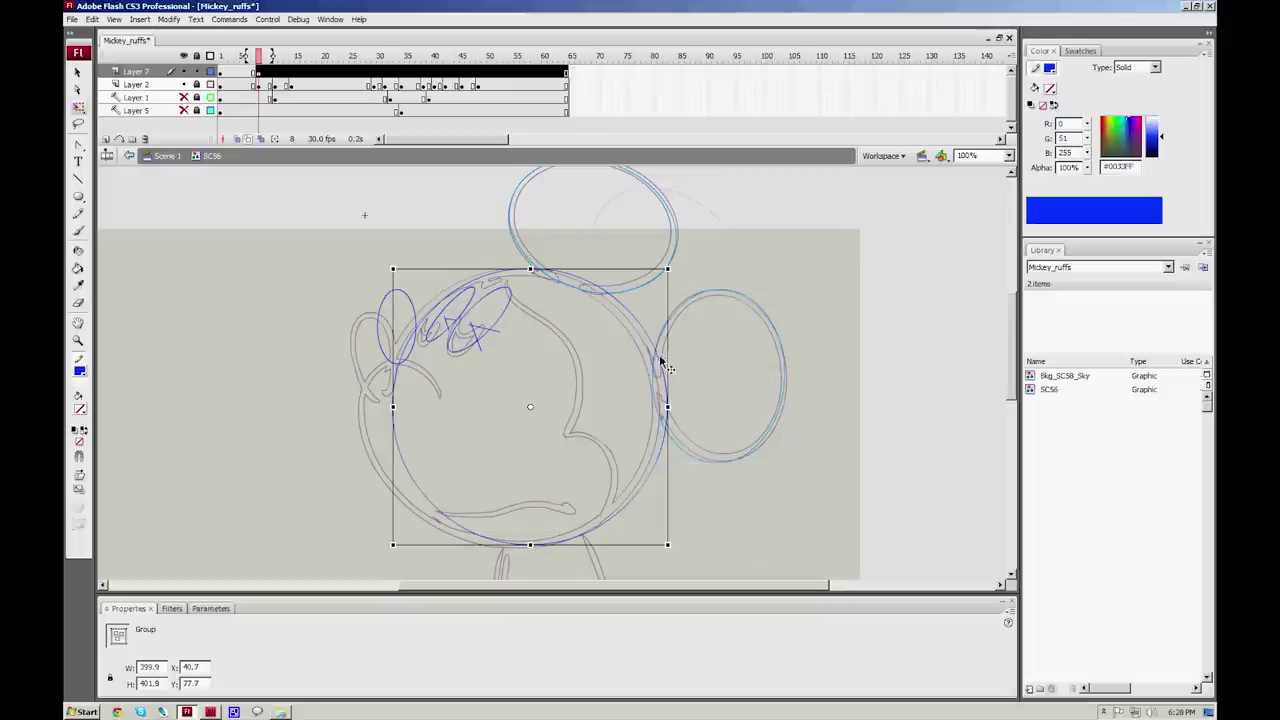
pyautogui.moveTo(651, 363); pyautogui.dragTo(643, 366)
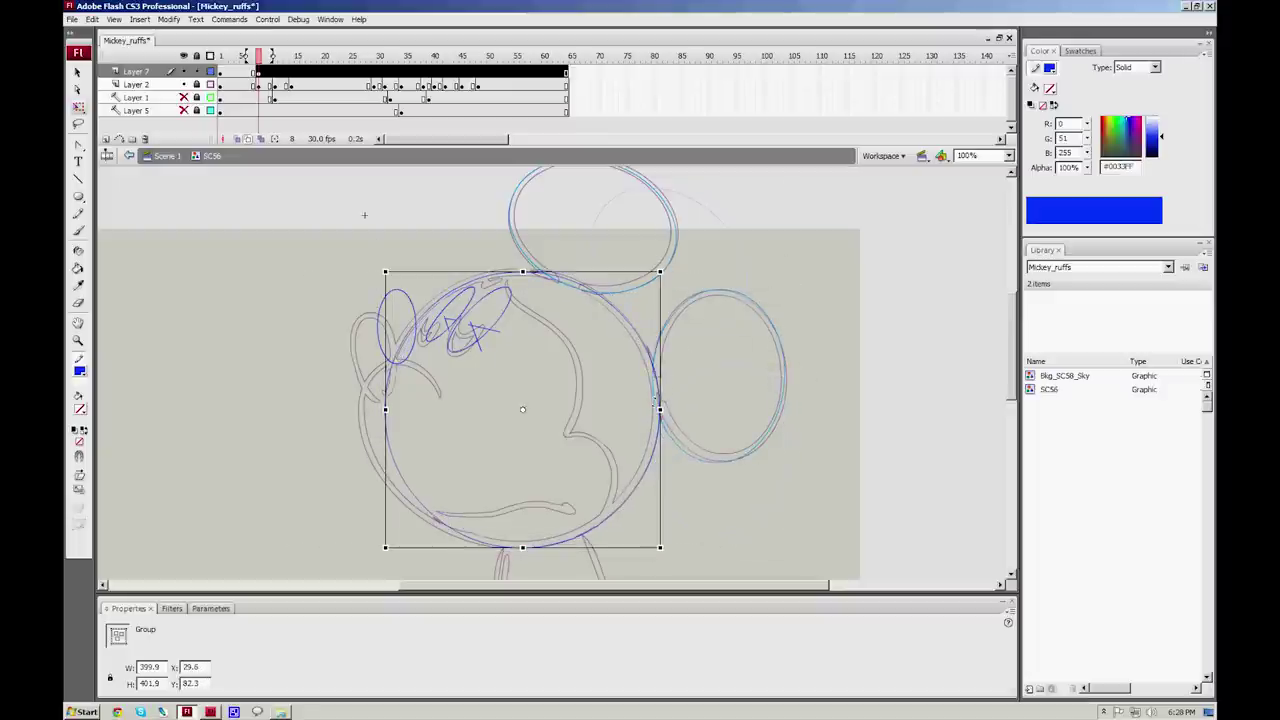
pyautogui.click(415, 327)
pyautogui.moveTo(424, 283); pyautogui.dragTo(438, 327)
pyautogui.click(477, 306)
pyautogui.click(466, 312)
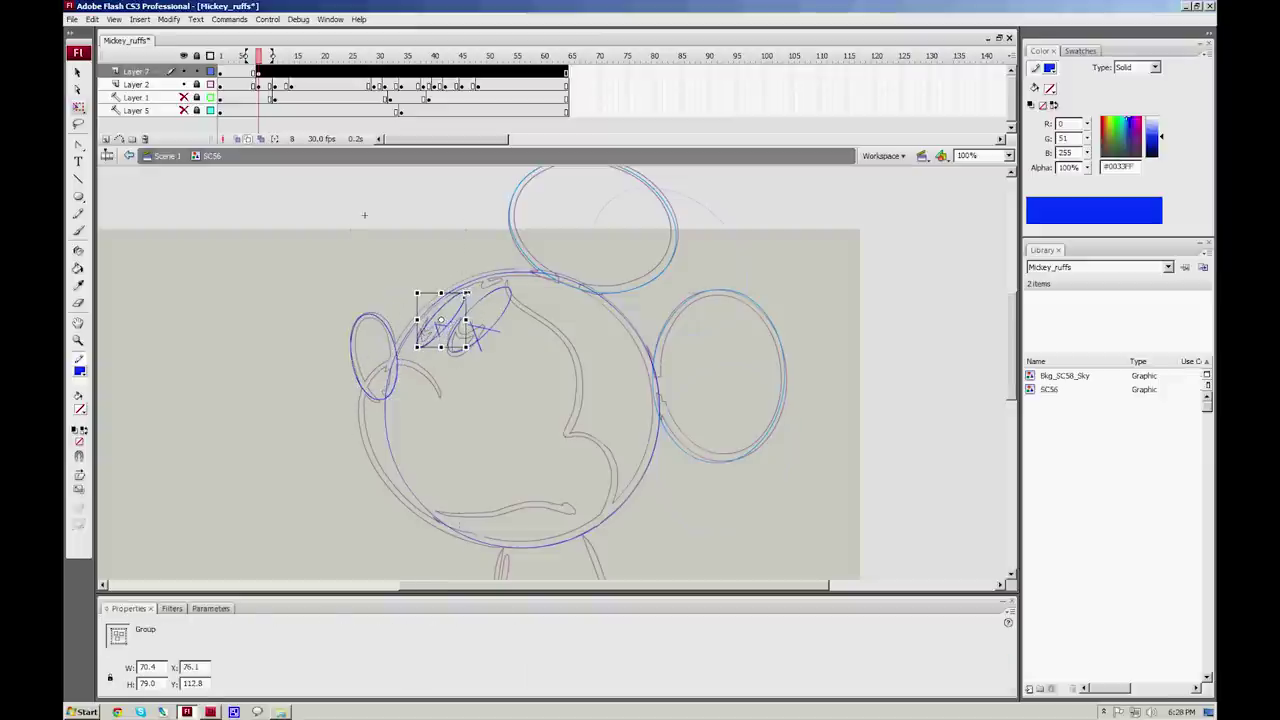
# Step: Fit the two grouped button ovals to the rough button shapes at frame 8, checking them against the neighbouring frames
pyautogui.moveTo(613, 487); pyautogui.dragTo(584, 247)
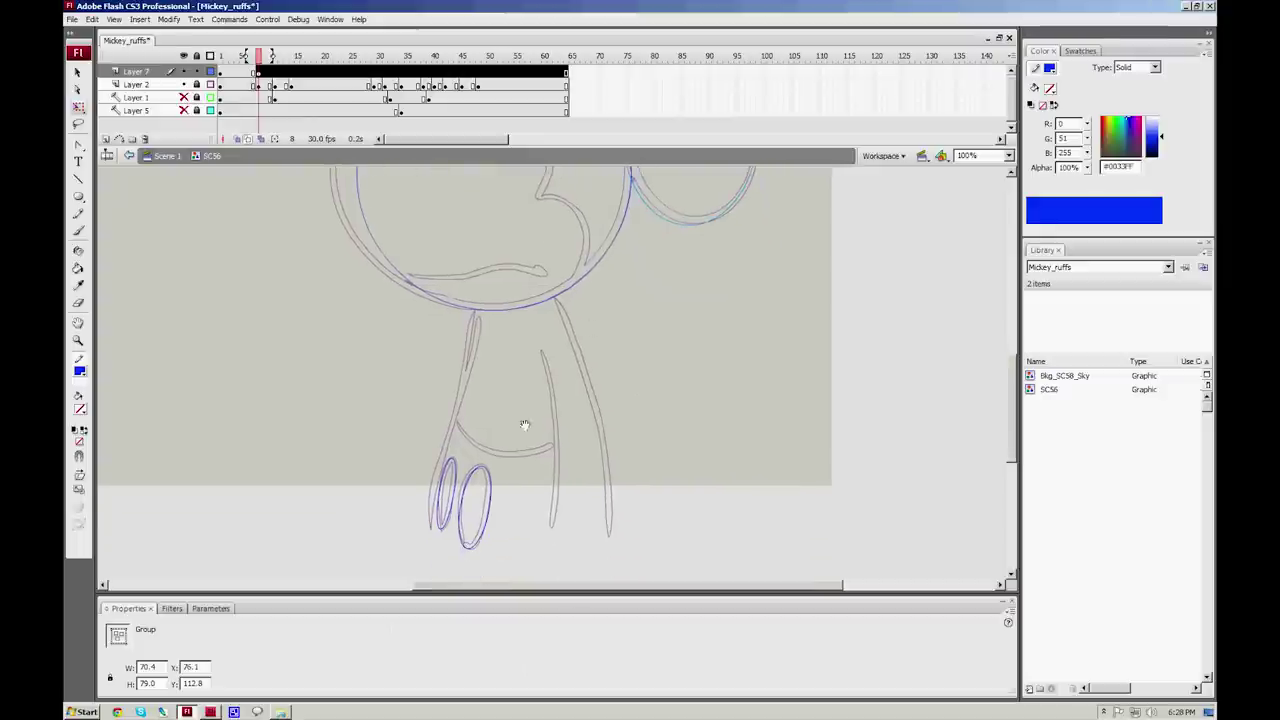
pyautogui.moveTo(543, 351); pyautogui.dragTo(526, 414)
pyautogui.moveTo(505, 525); pyautogui.dragTo(486, 491)
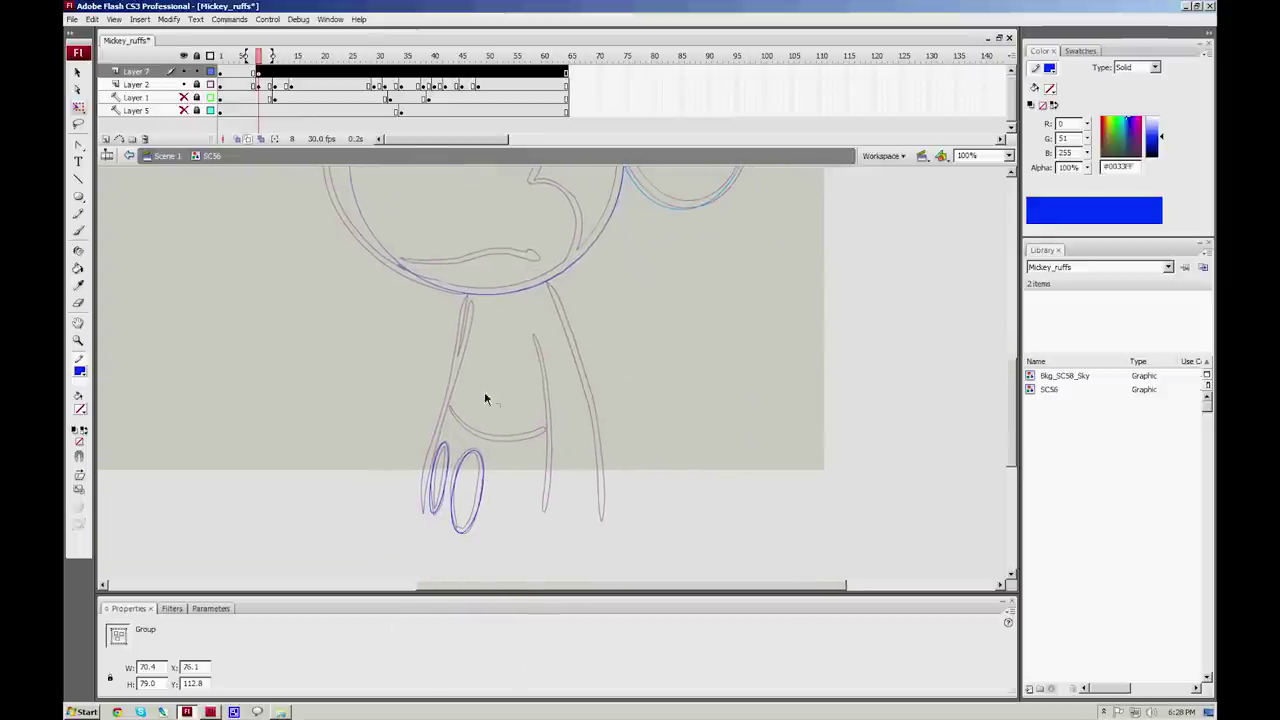
pyautogui.moveTo(256, 62); pyautogui.dragTo(258, 52)
pyautogui.click(483, 476)
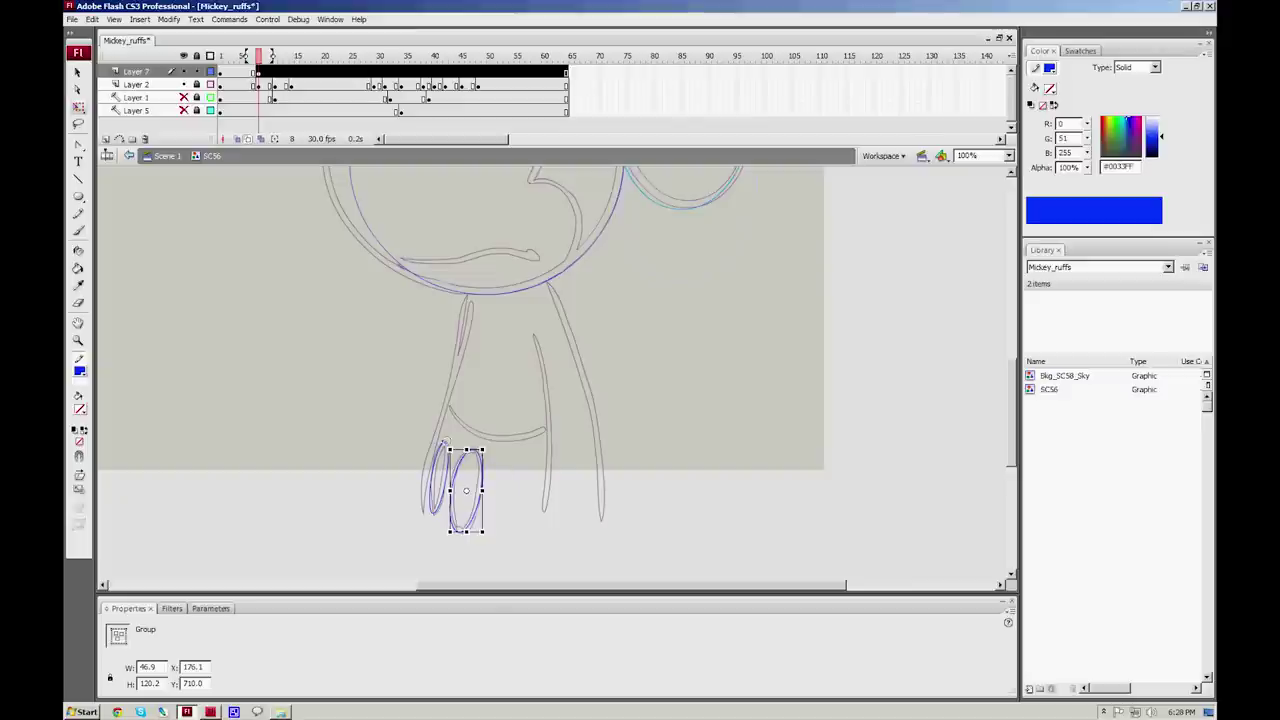
pyautogui.click(446, 441)
pyautogui.click(445, 446)
pyautogui.click(475, 438)
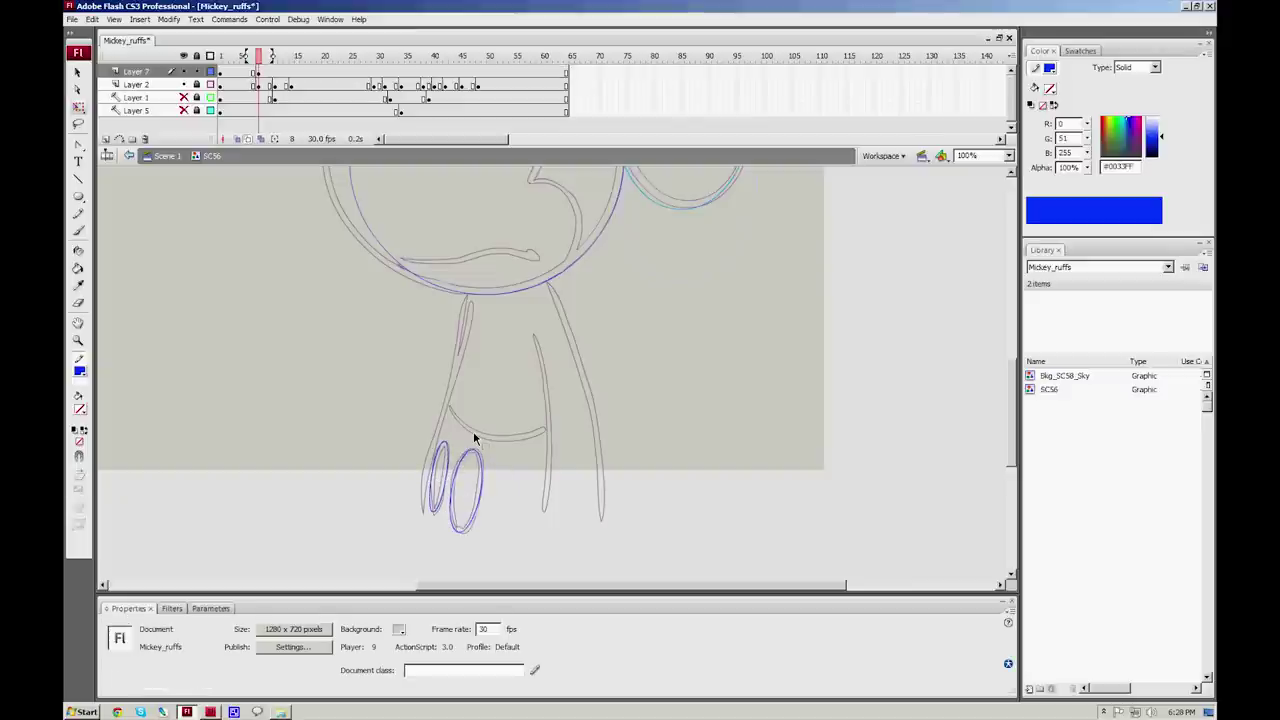
pyautogui.click(257, 71)
pyautogui.moveTo(255, 53); pyautogui.dragTo(258, 52)
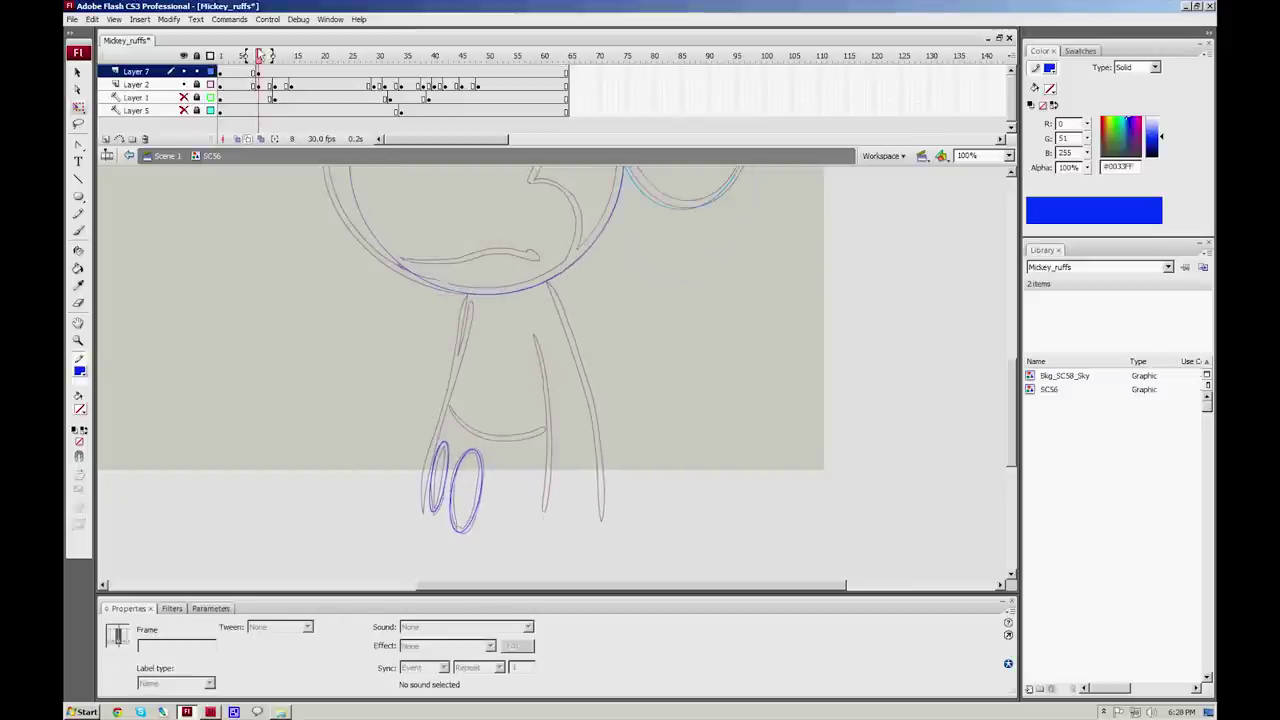
pyautogui.click(452, 462)
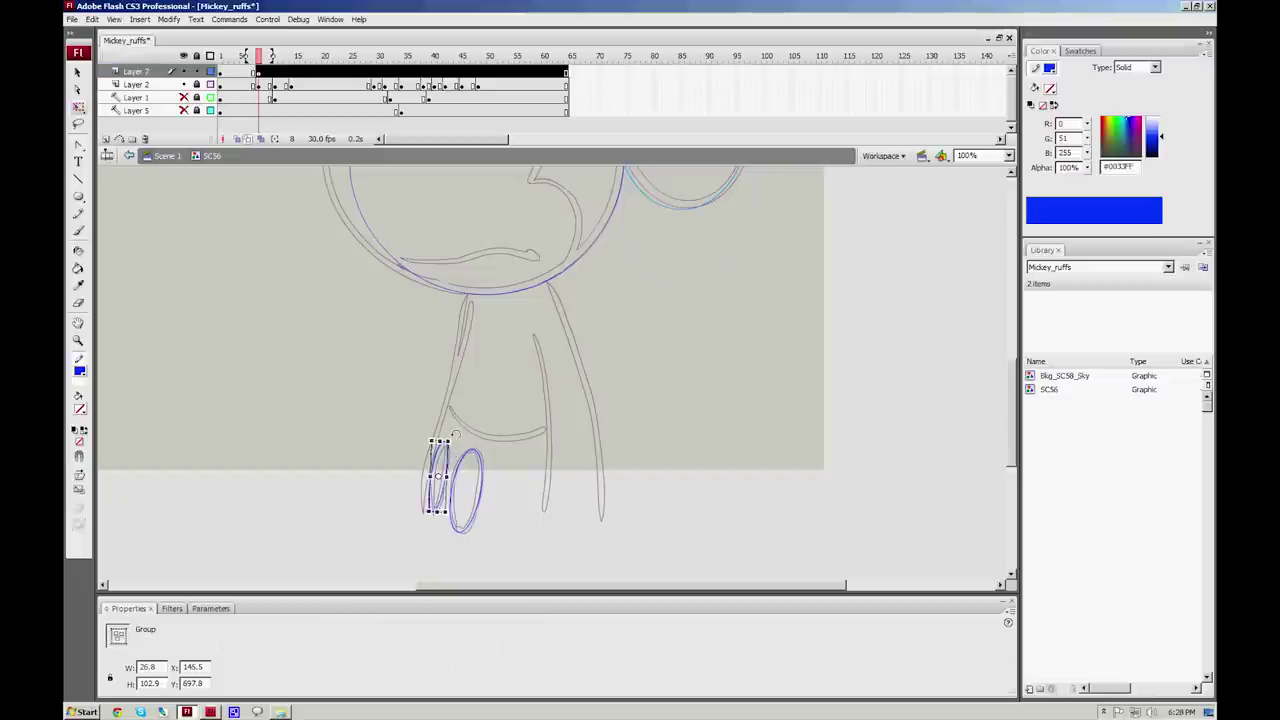
pyautogui.click(462, 427)
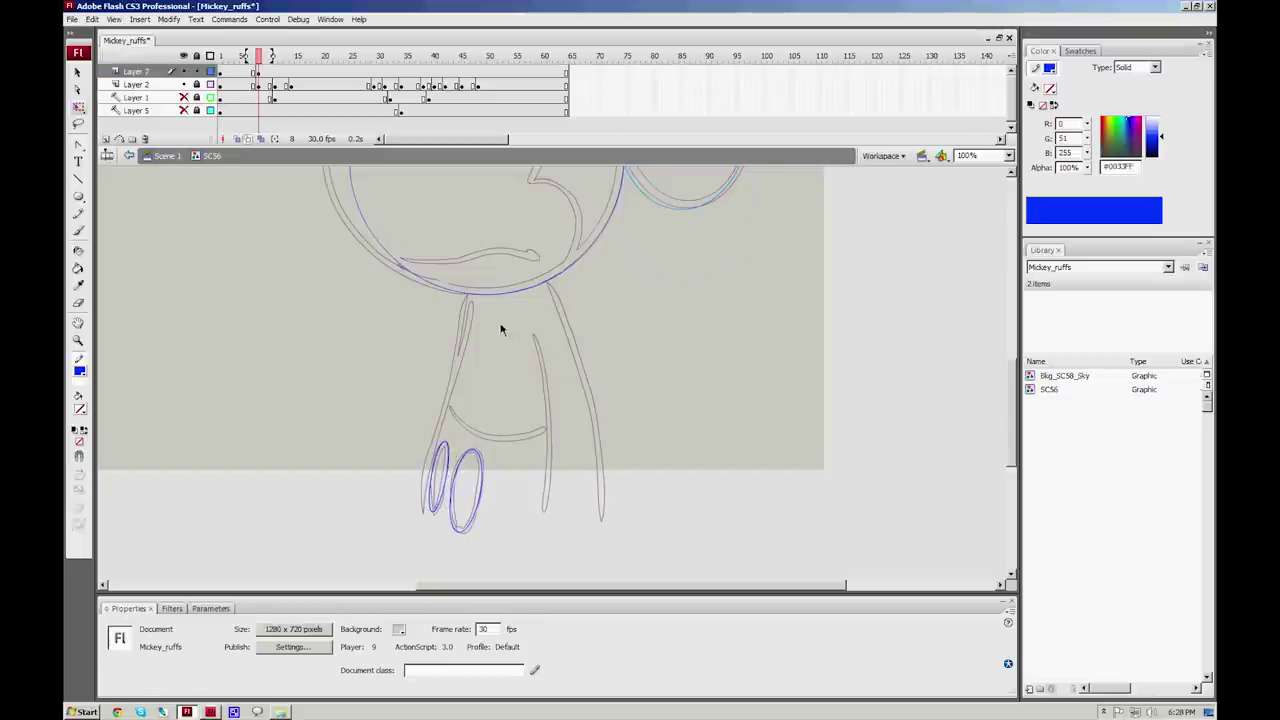
# Step: Insert a keyframe on Layer 7 at frame 11 over the next rough drawing
pyautogui.scroll(5, 501, 329)
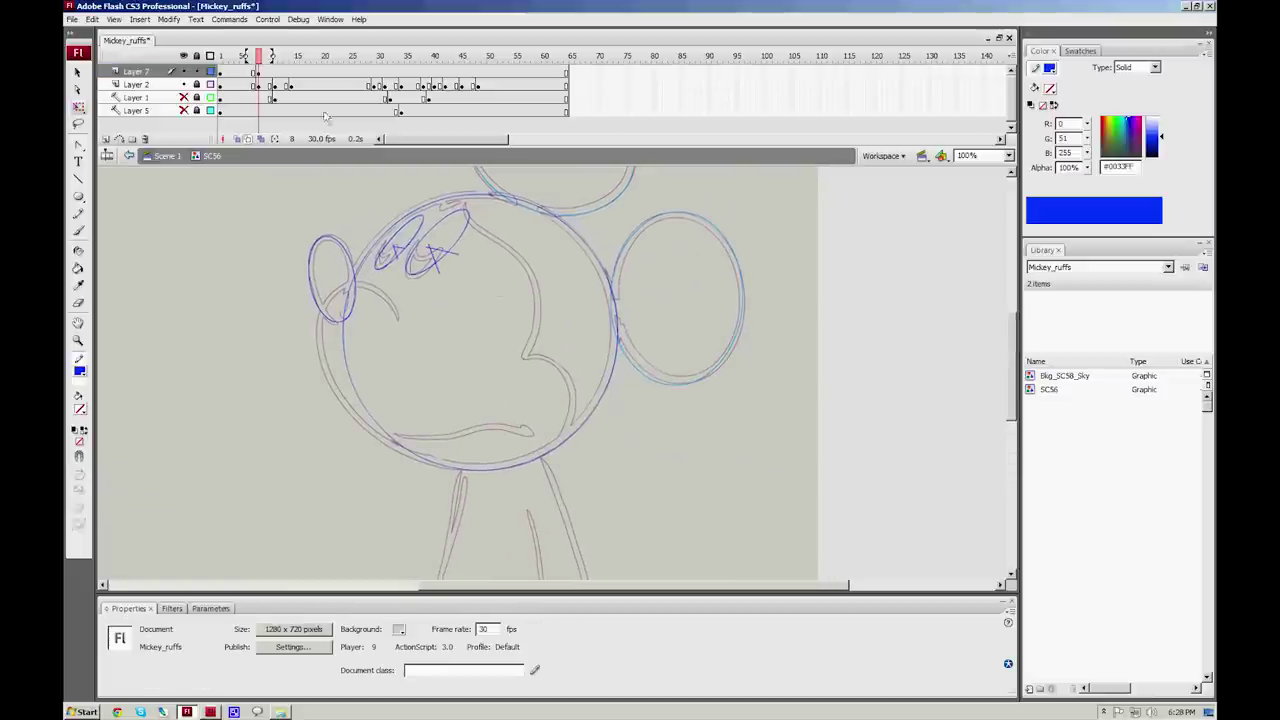
pyautogui.moveTo(261, 57); pyautogui.dragTo(261, 57)
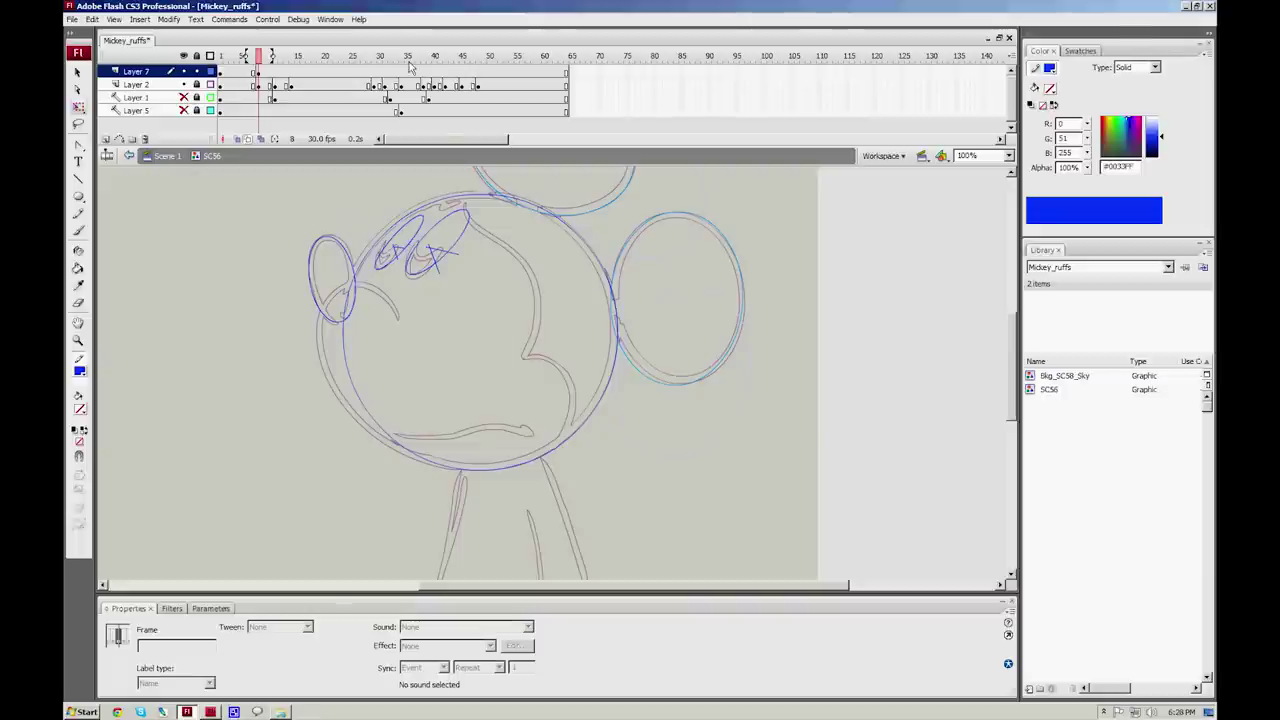
pyautogui.moveTo(258, 57); pyautogui.dragTo(275, 60)
pyautogui.click(275, 72)
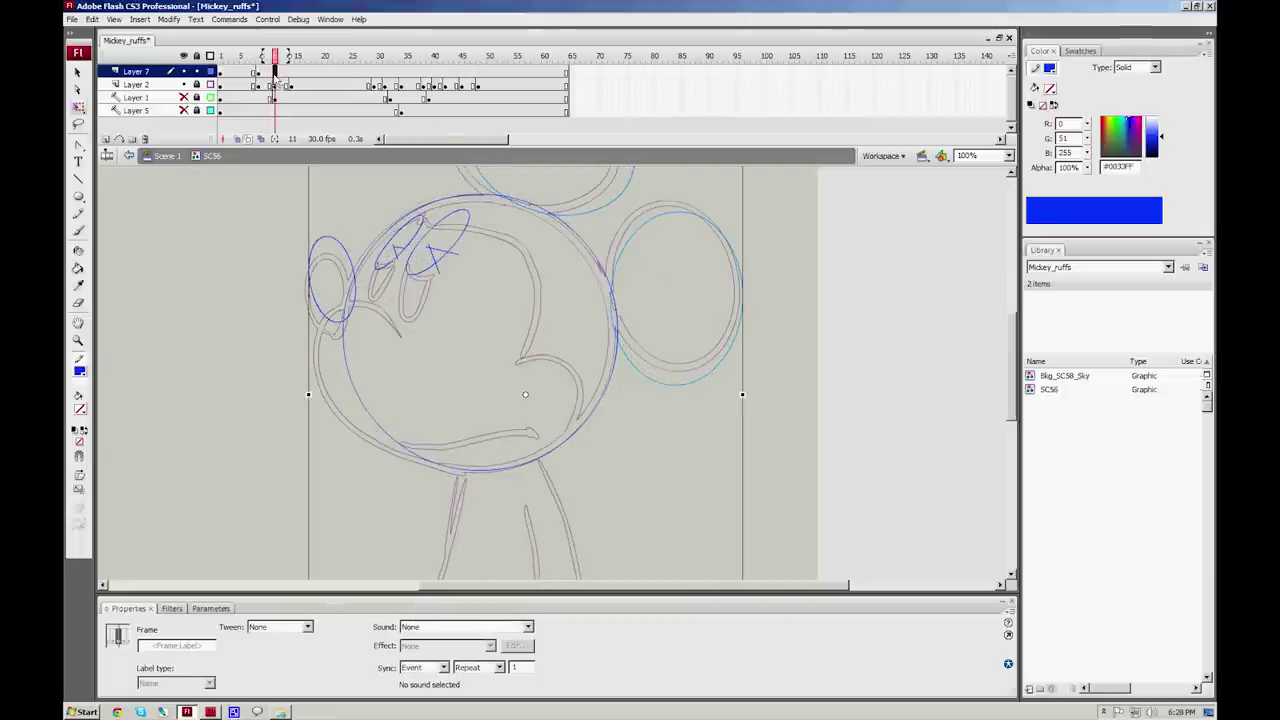
# Step: Move the nose oval onto the rough nose and move and rotate both eye groups over the rough eyes at frame 11
pyautogui.click(349, 271)
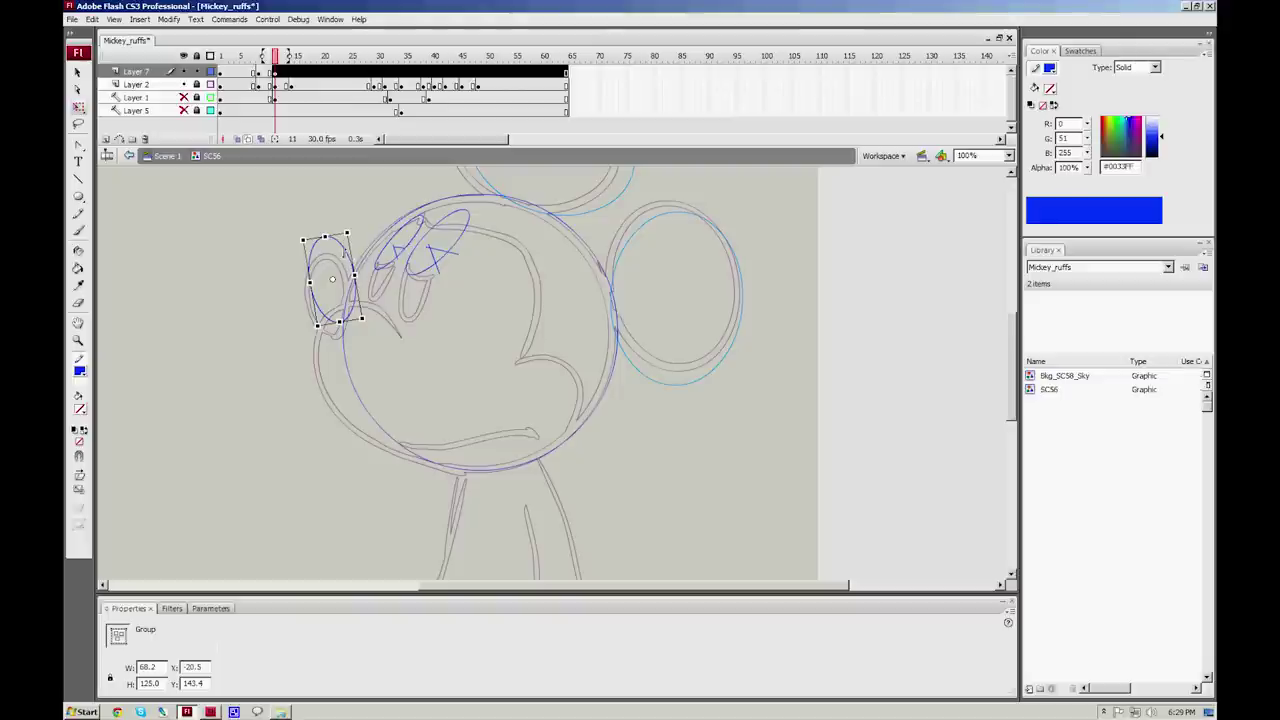
pyautogui.moveTo(343, 277); pyautogui.dragTo(338, 303)
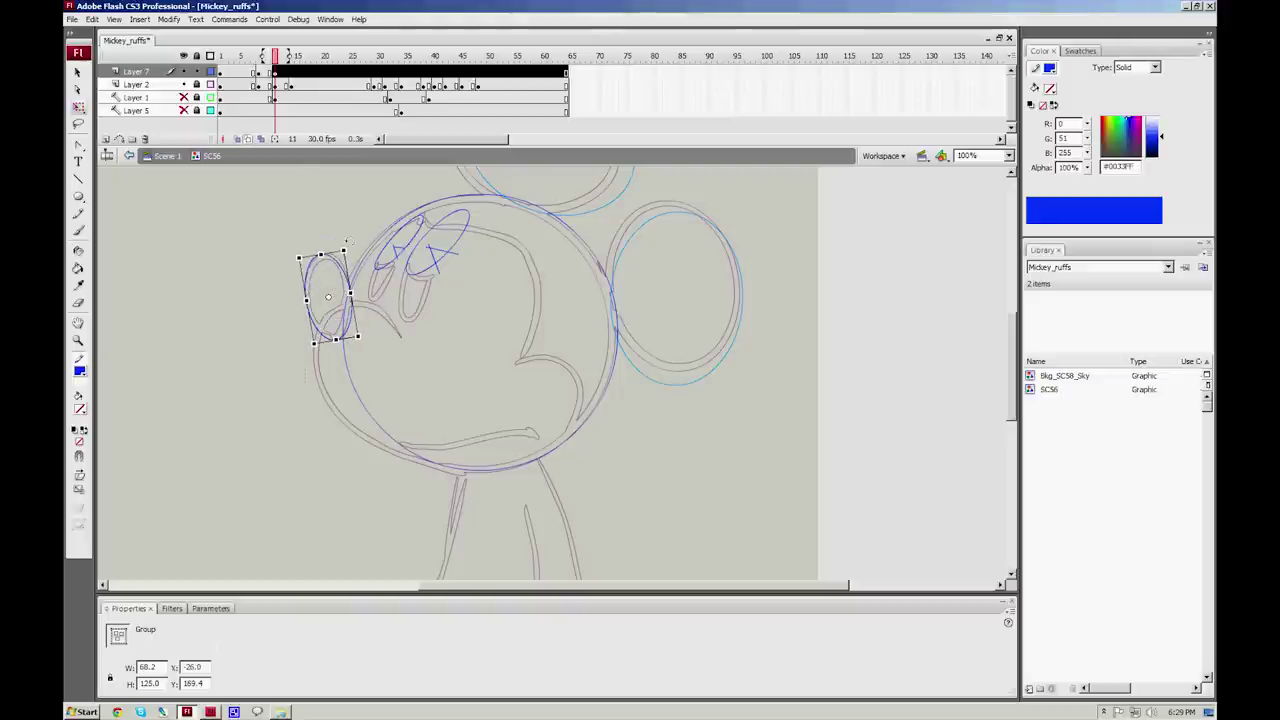
pyautogui.click(407, 256)
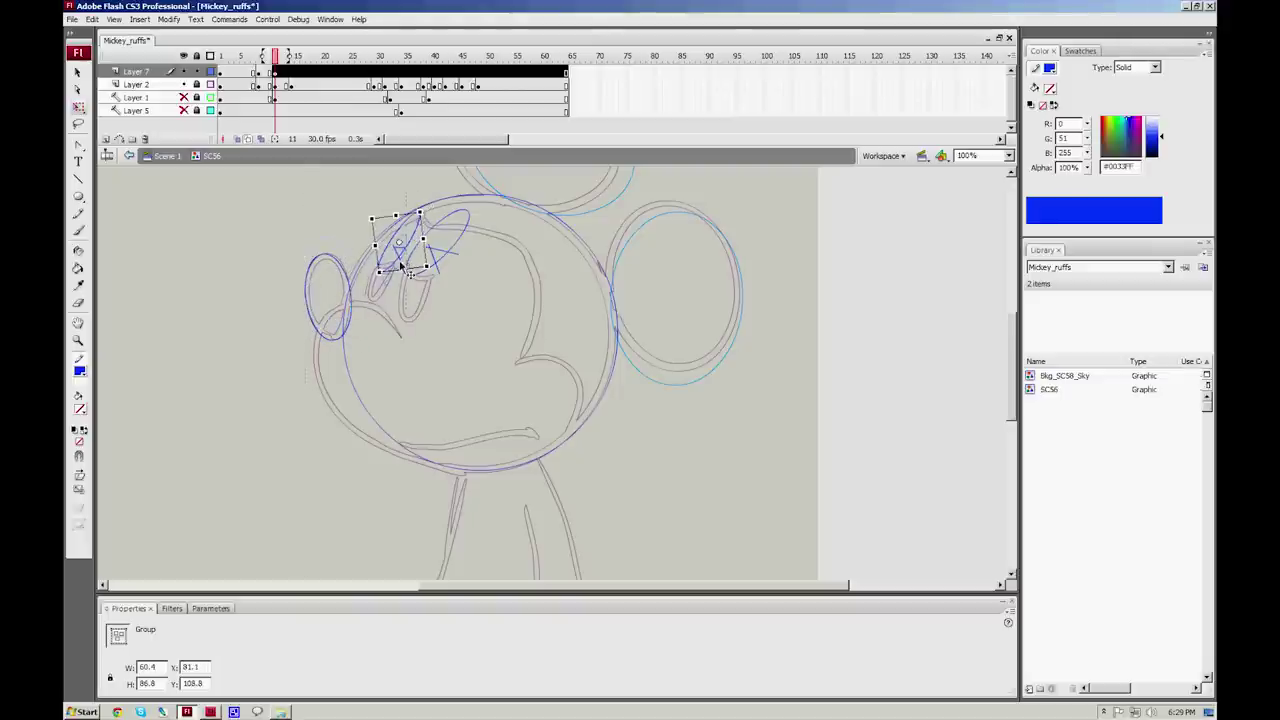
pyautogui.moveTo(400, 264); pyautogui.dragTo(386, 290)
pyautogui.moveTo(414, 230); pyautogui.dragTo(463, 198)
pyautogui.click(441, 268)
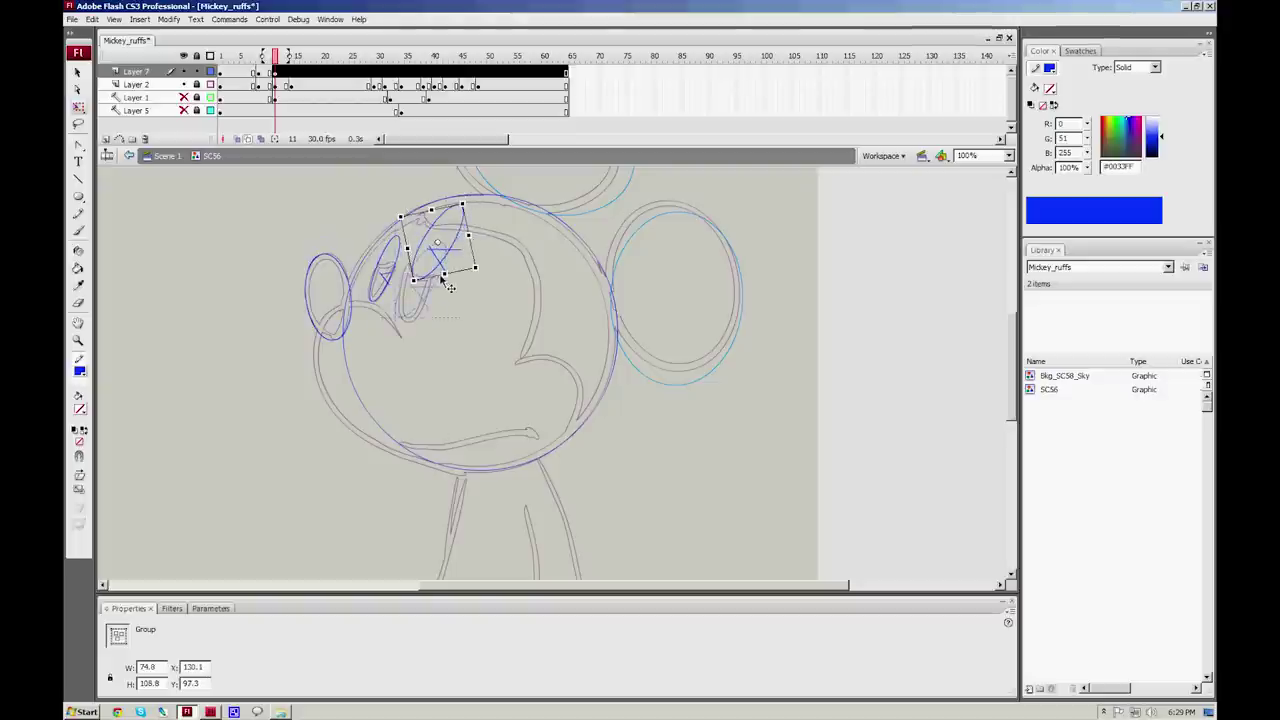
pyautogui.moveTo(449, 288)
pyautogui.mouseDown()
pyautogui.moveTo(432, 300)
pyautogui.moveTo(420, 282)
pyautogui.moveTo(428, 290)
pyautogui.mouseUp()
pyautogui.click(632, 206)
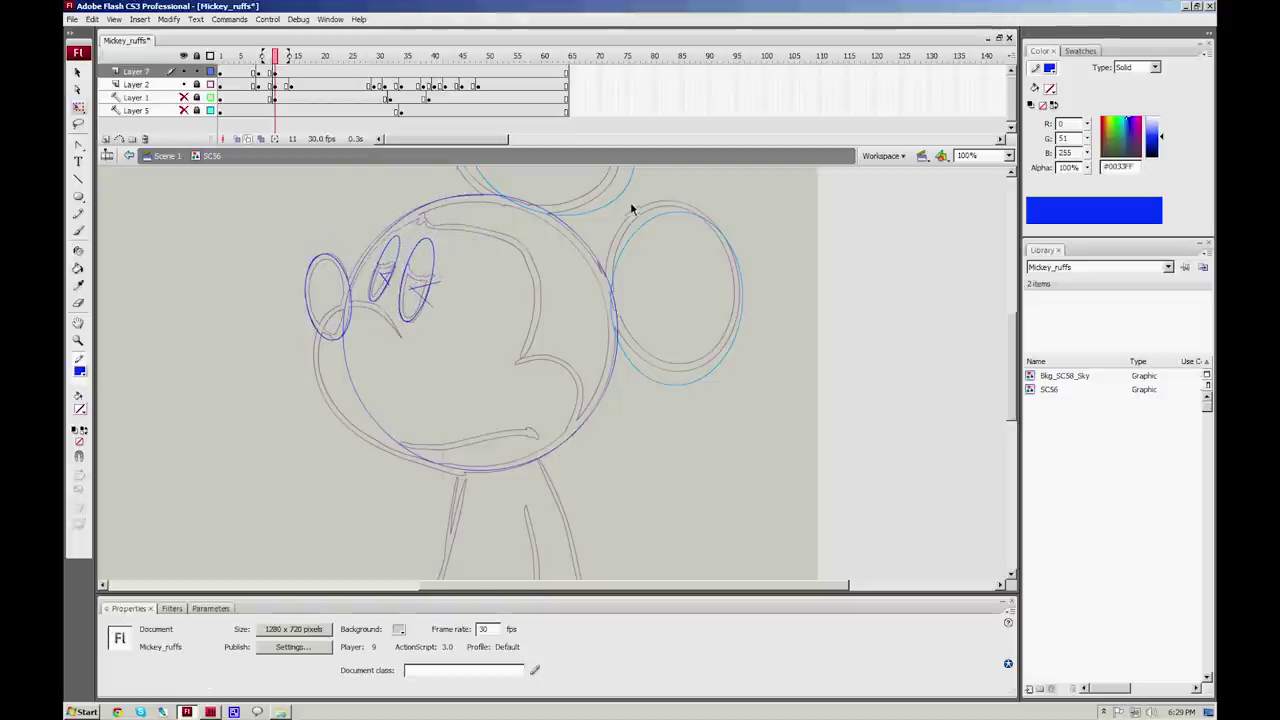
# Step: Rotate the far eye group to fit the rough eye at frame 29 and deselect it
pyautogui.click(597, 260)
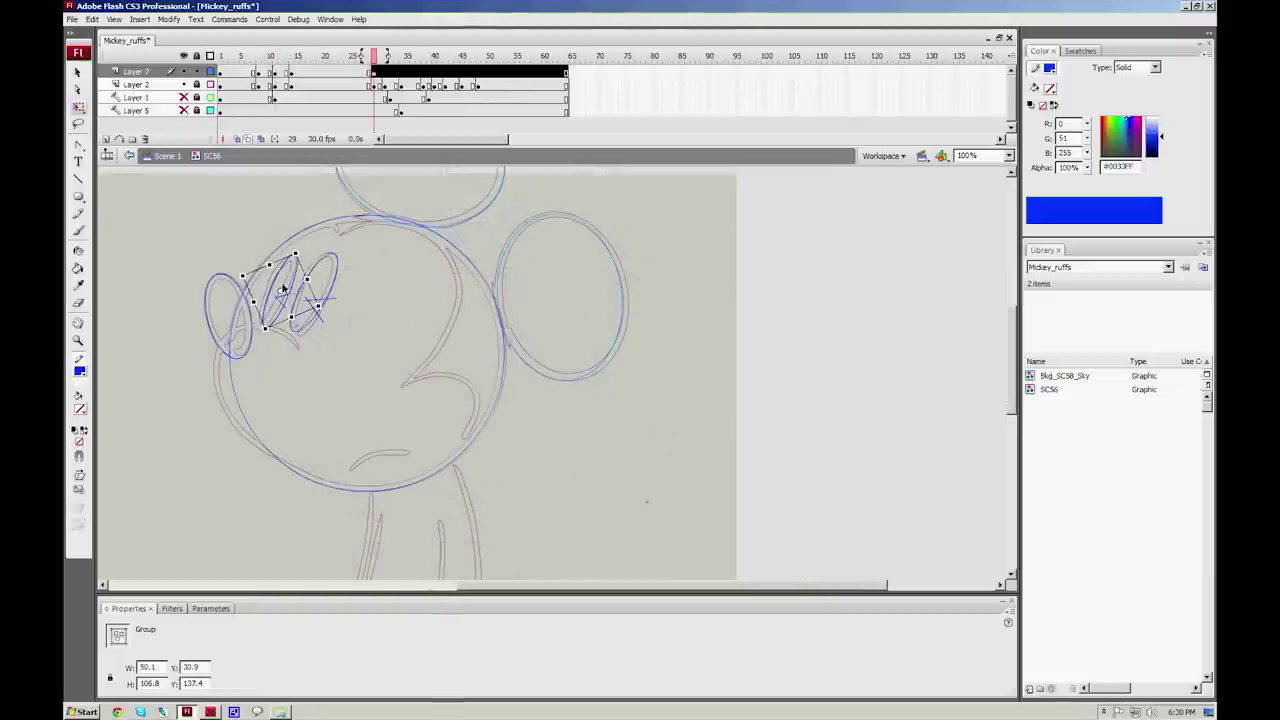
pyautogui.moveTo(300, 285); pyautogui.dragTo(343, 267)
pyautogui.click(377, 345)
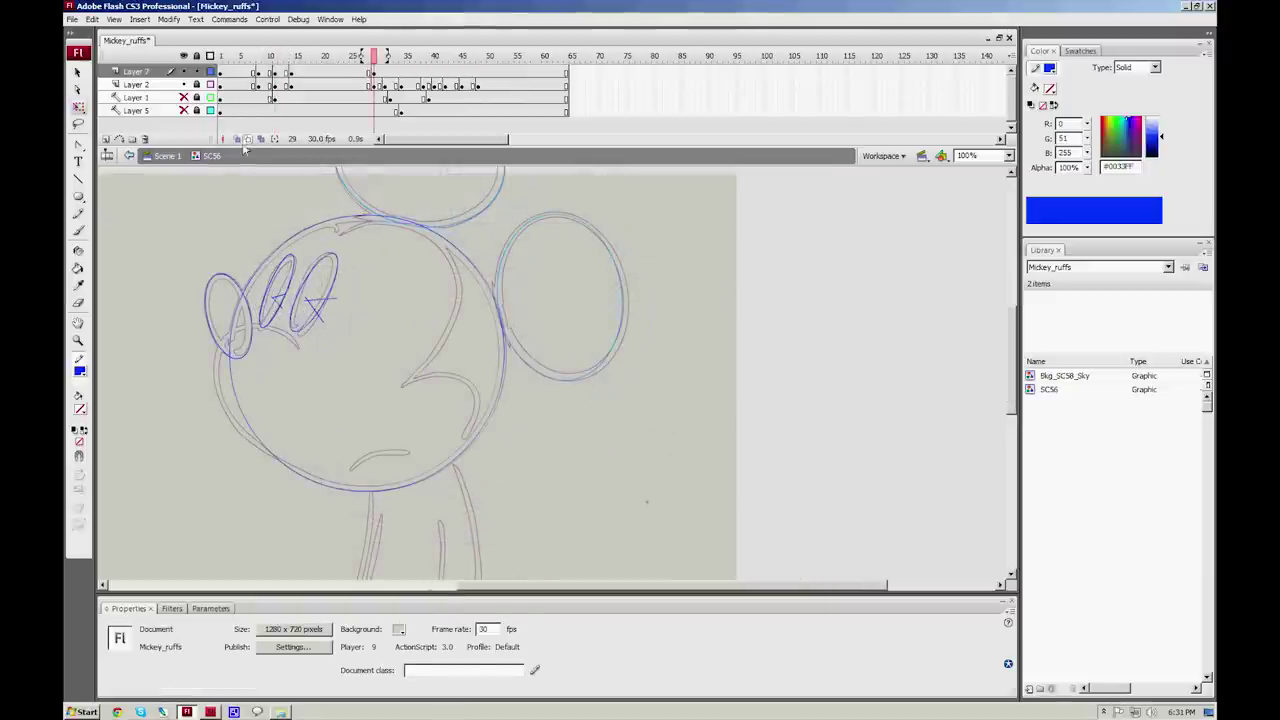
# Step: Return to frame 1 of Layer 7 and set the Pencil tool's stroke colour to dark purple #660066
pyautogui.click(221, 72)
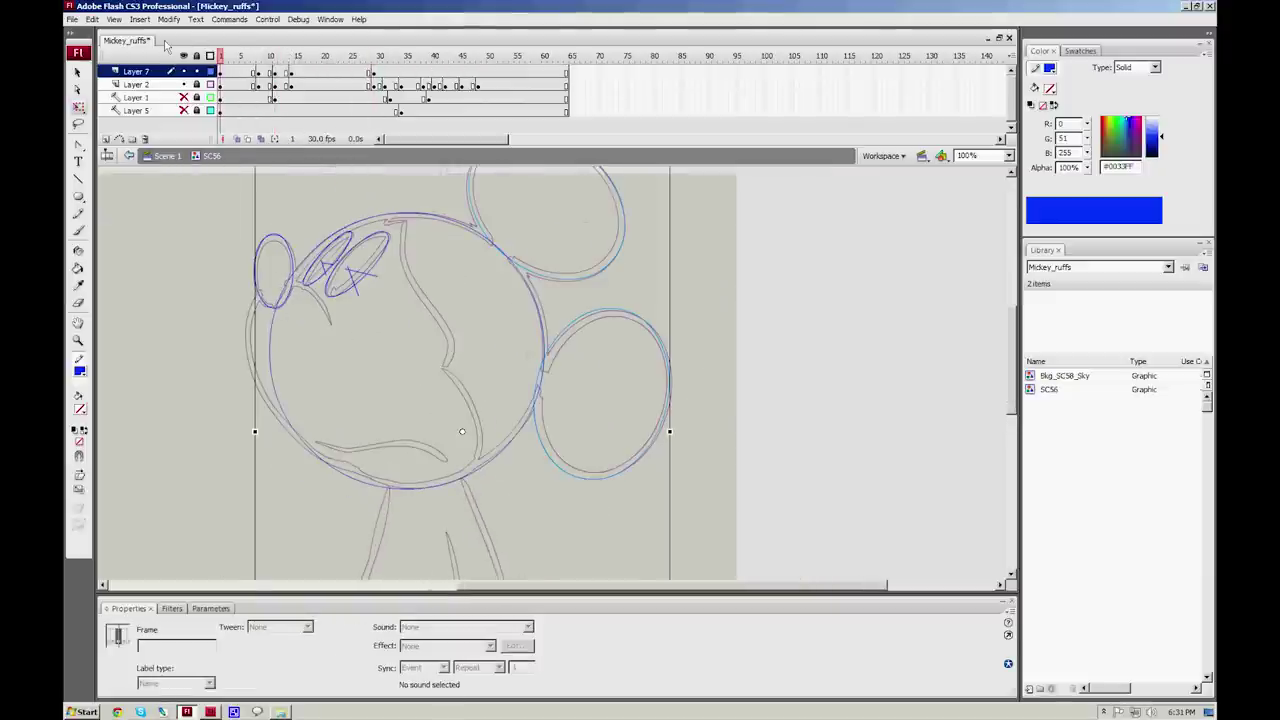
pyautogui.press('y')
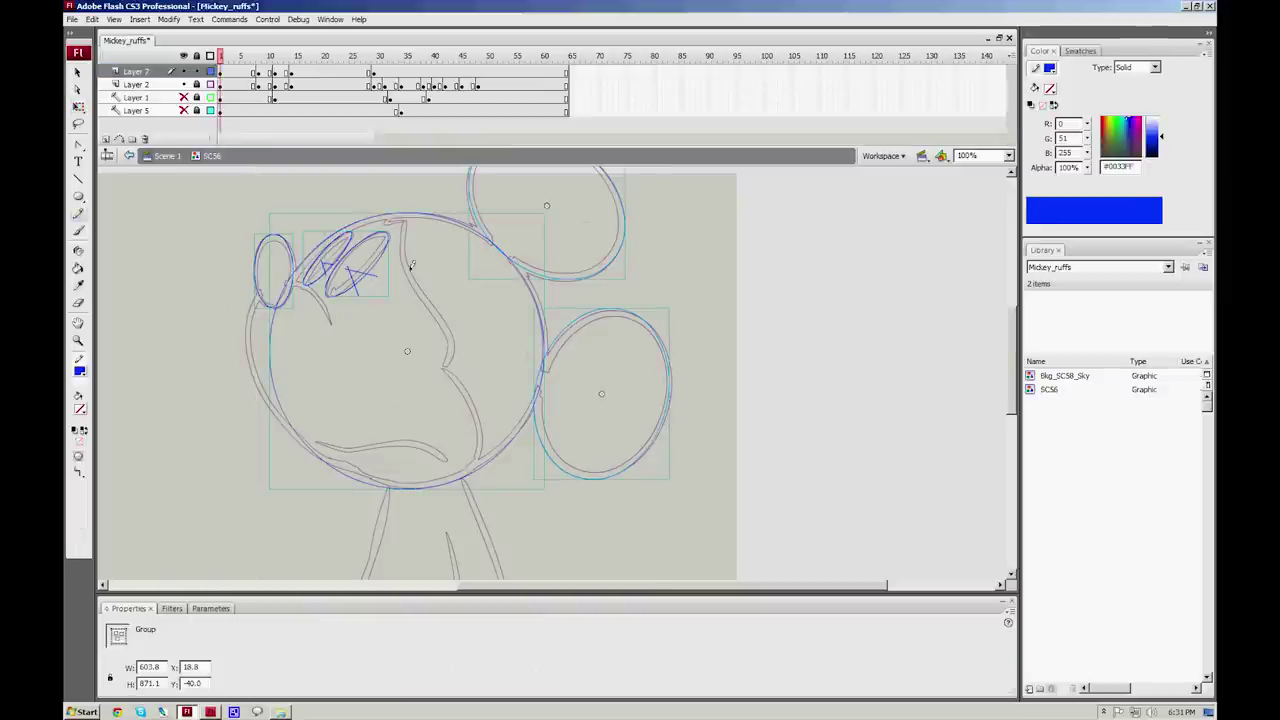
pyautogui.press('y')
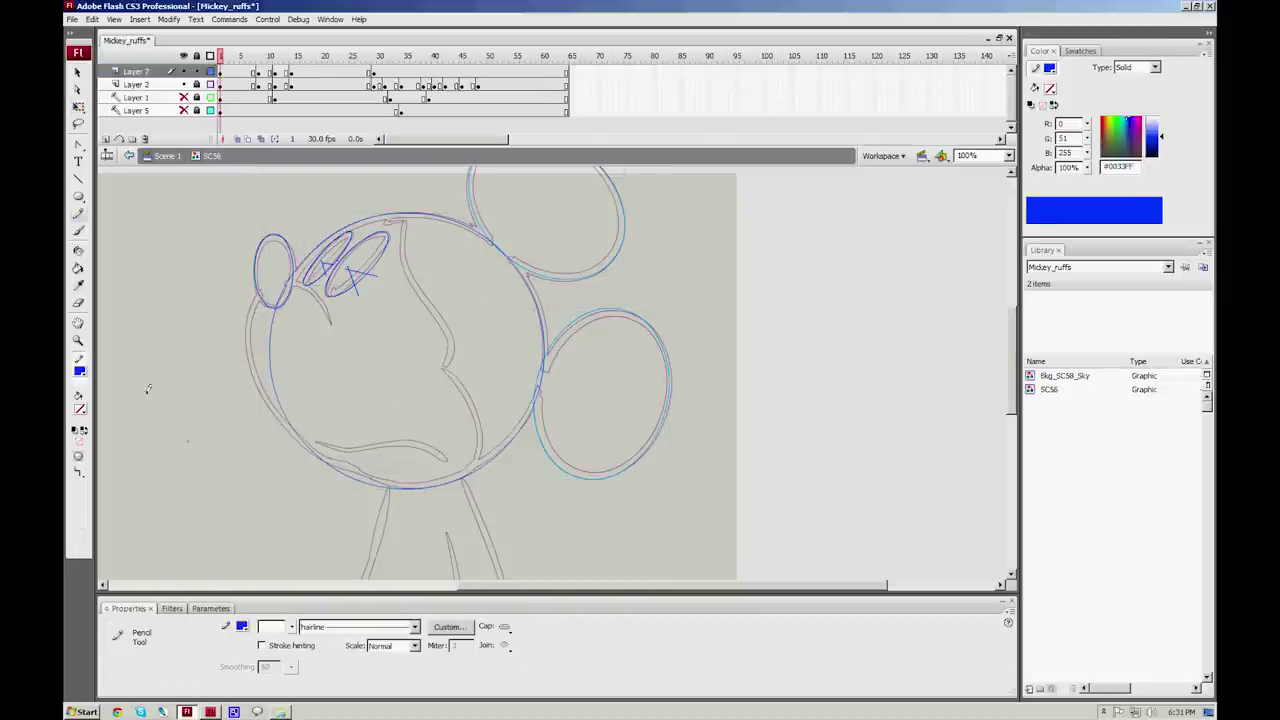
pyautogui.click(81, 372)
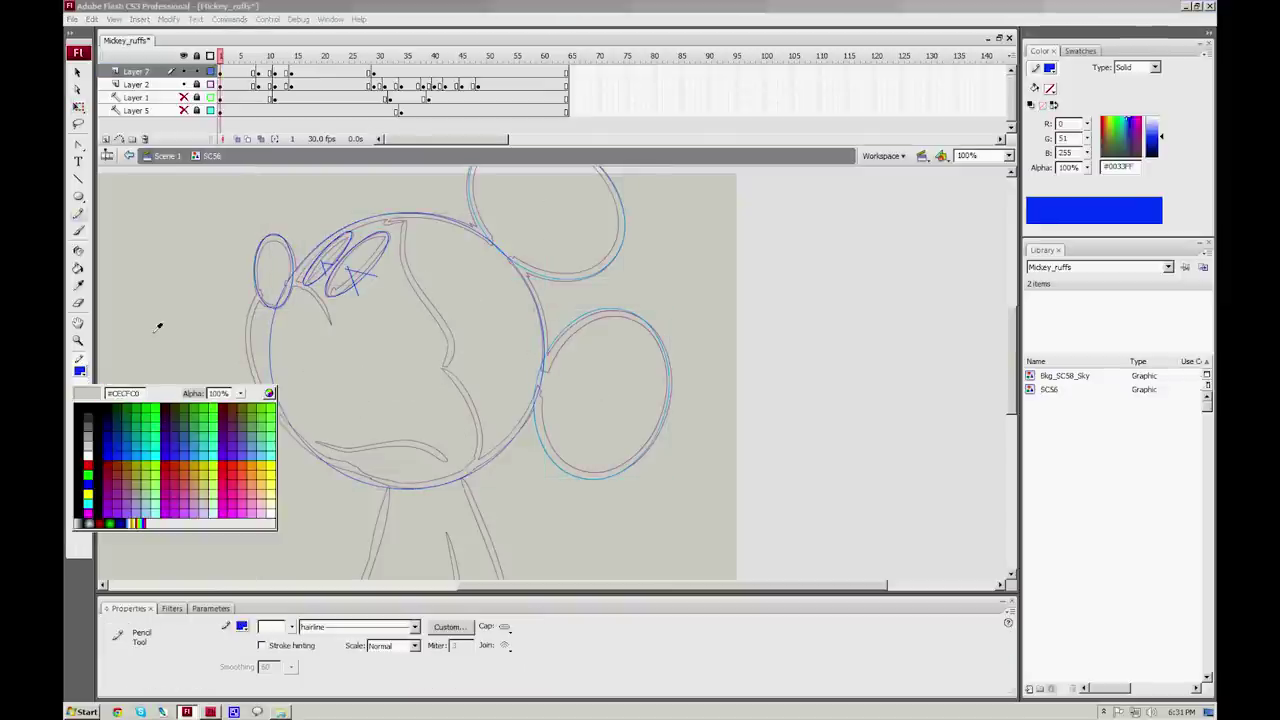
pyautogui.click(224, 414)
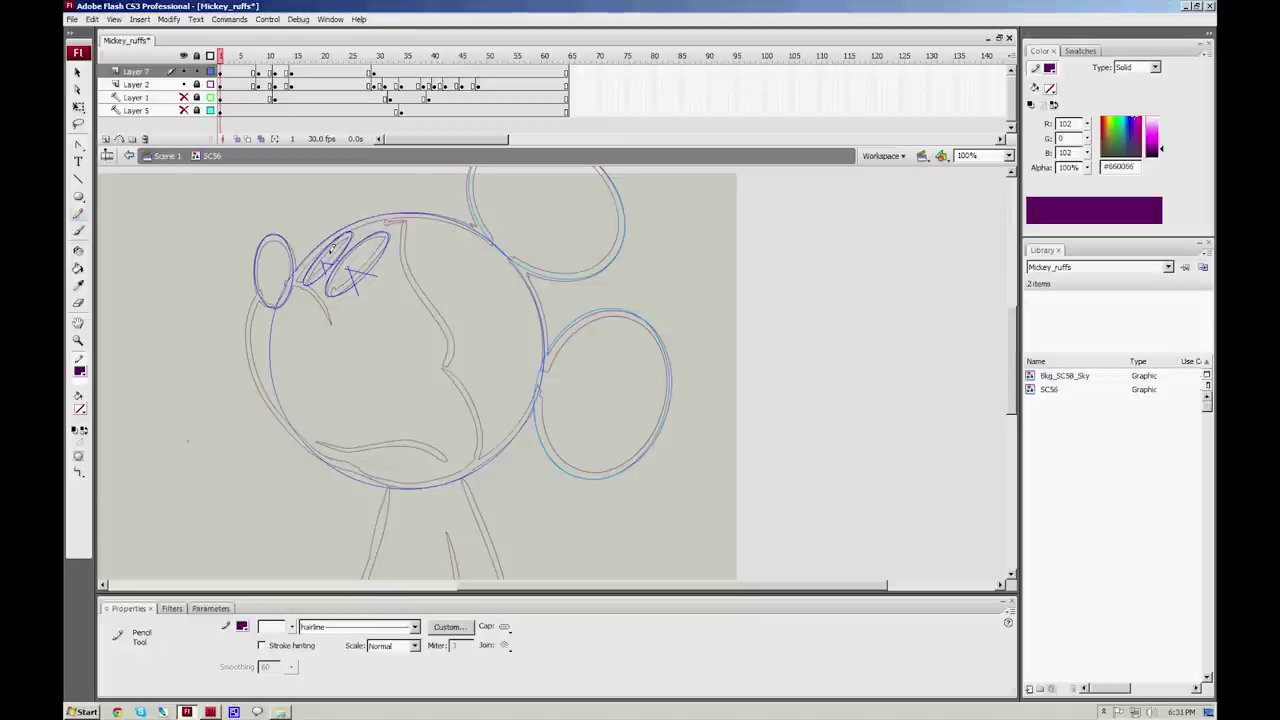
# Step: Switch to the Brush tool with a black #000000 fill
pyautogui.press('b')
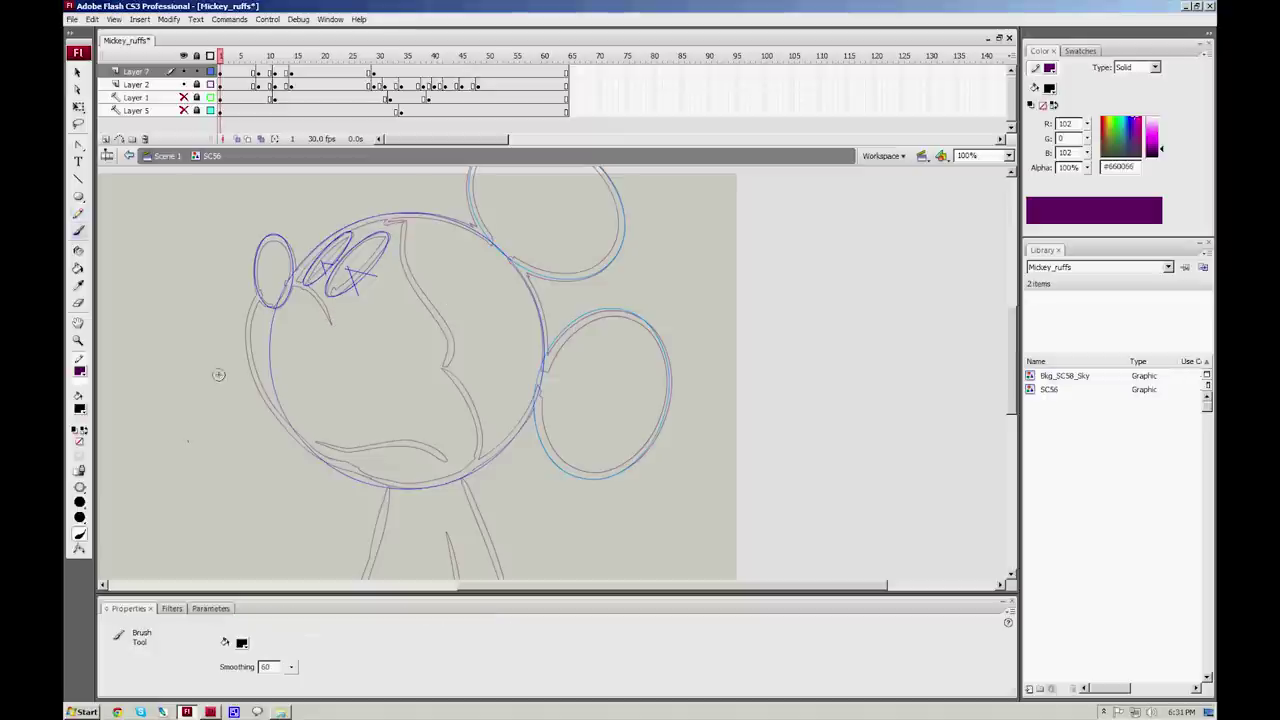
pyautogui.click(82, 409)
pyautogui.click(90, 432)
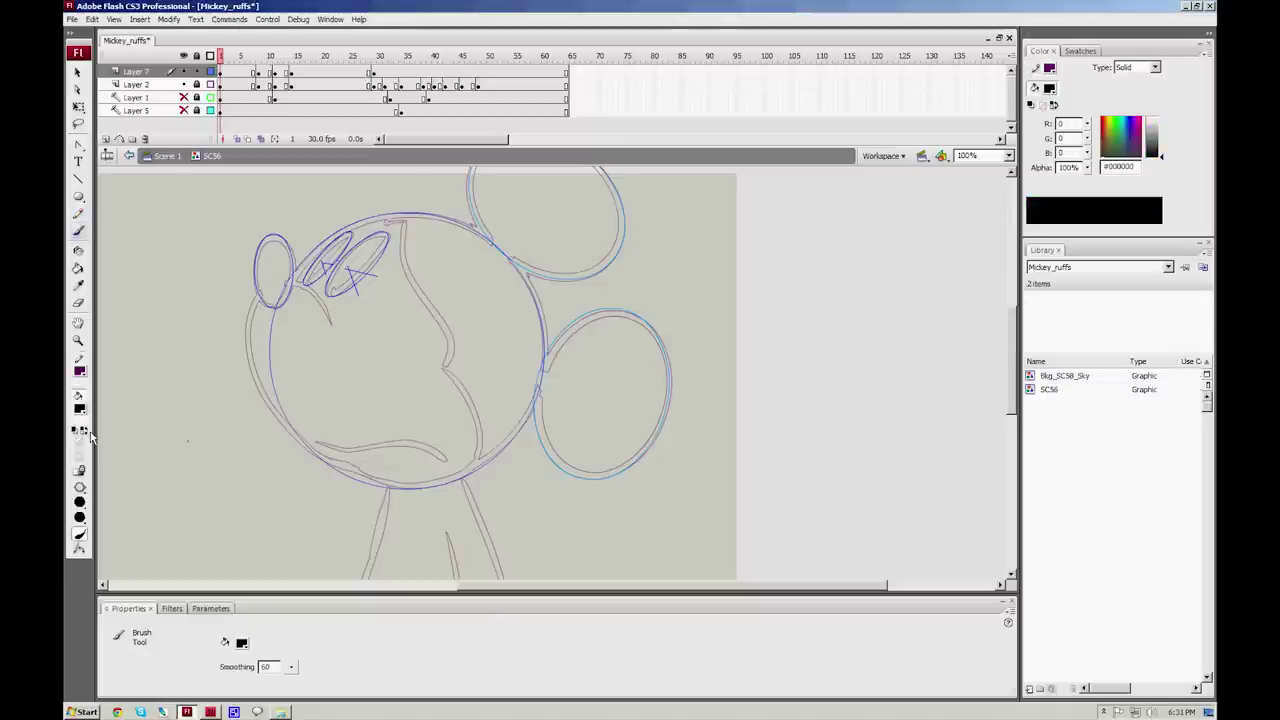
# Step: Set the brush fill to black and pick the fifth brush size for drawing over the rough
pyautogui.click(82, 409)
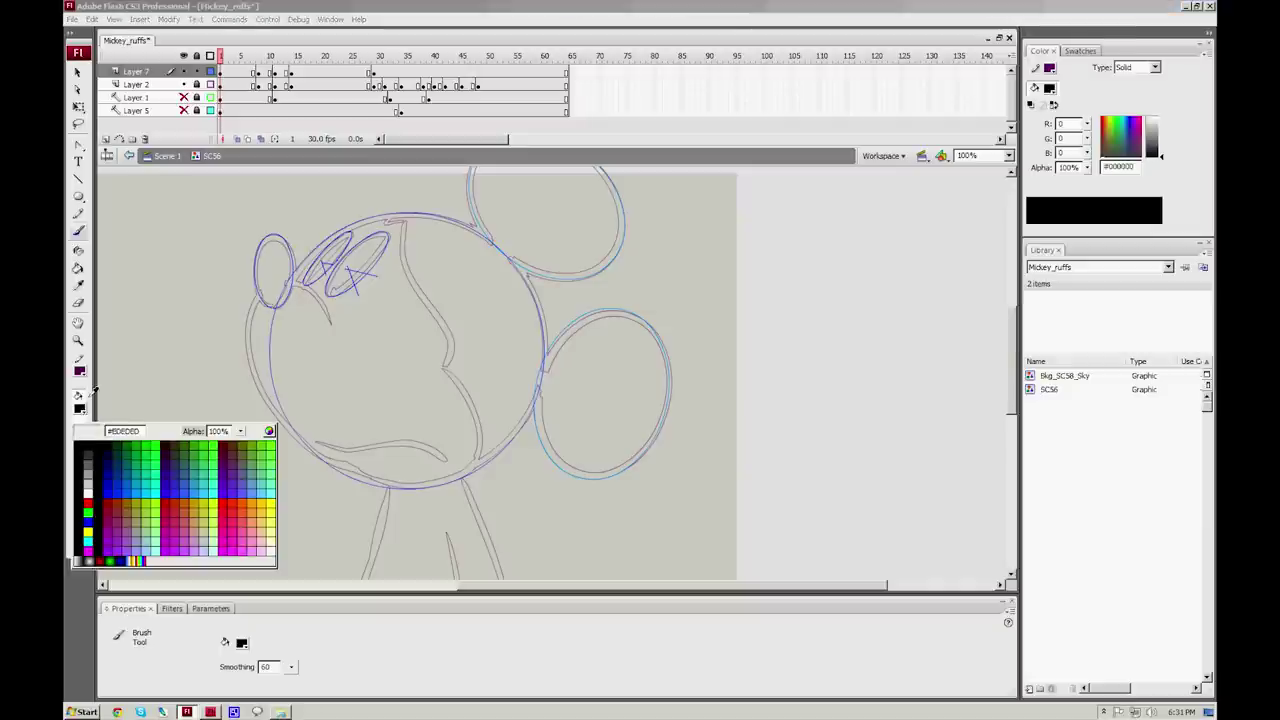
pyautogui.click(93, 444)
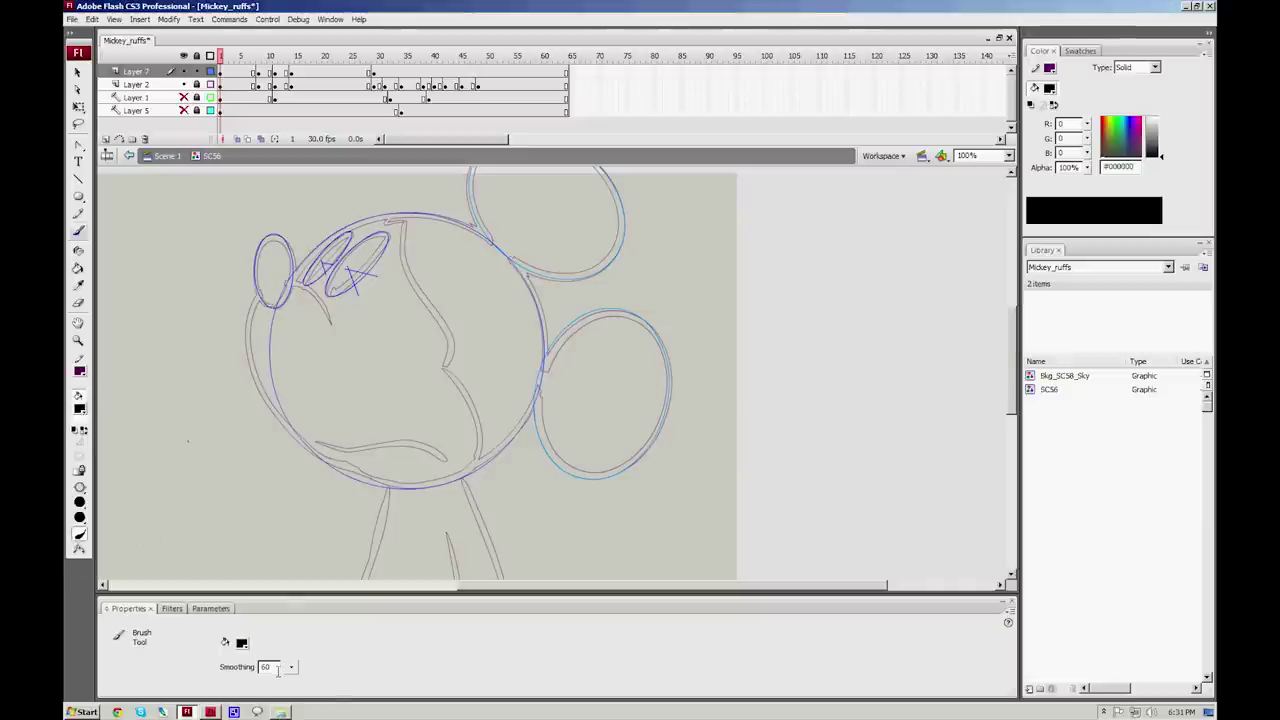
pyautogui.click(81, 517)
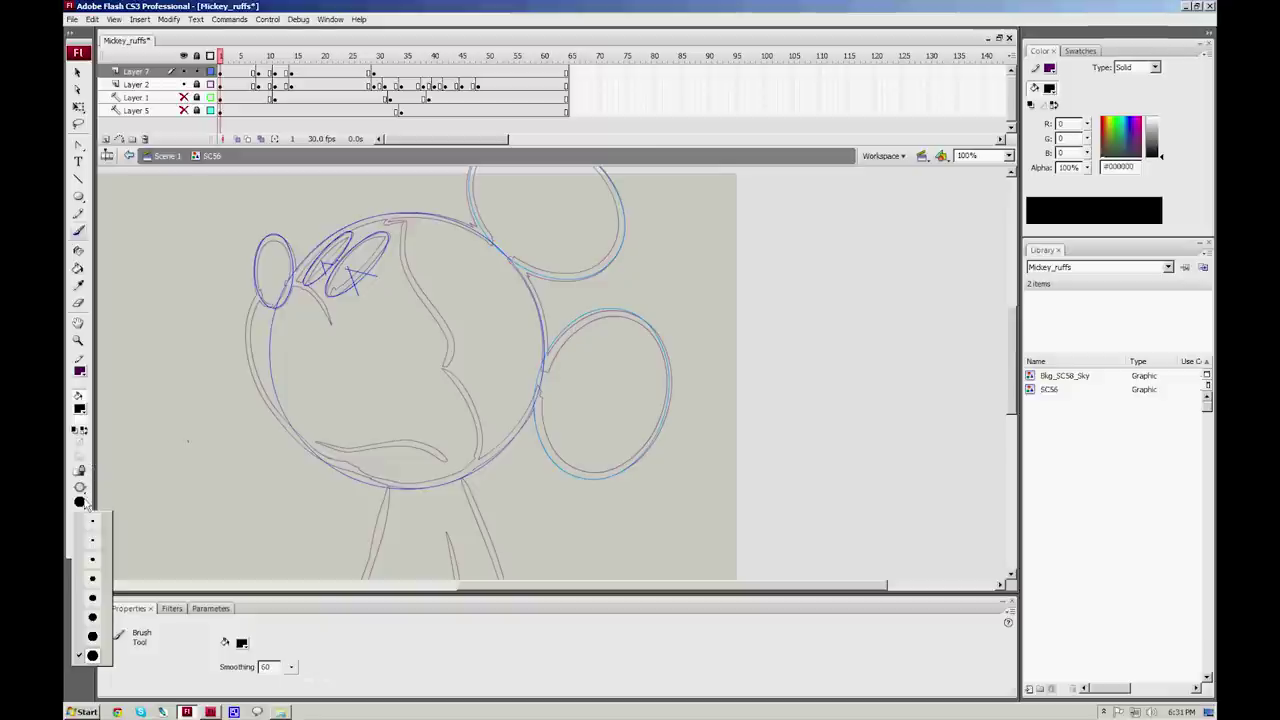
pyautogui.click(93, 598)
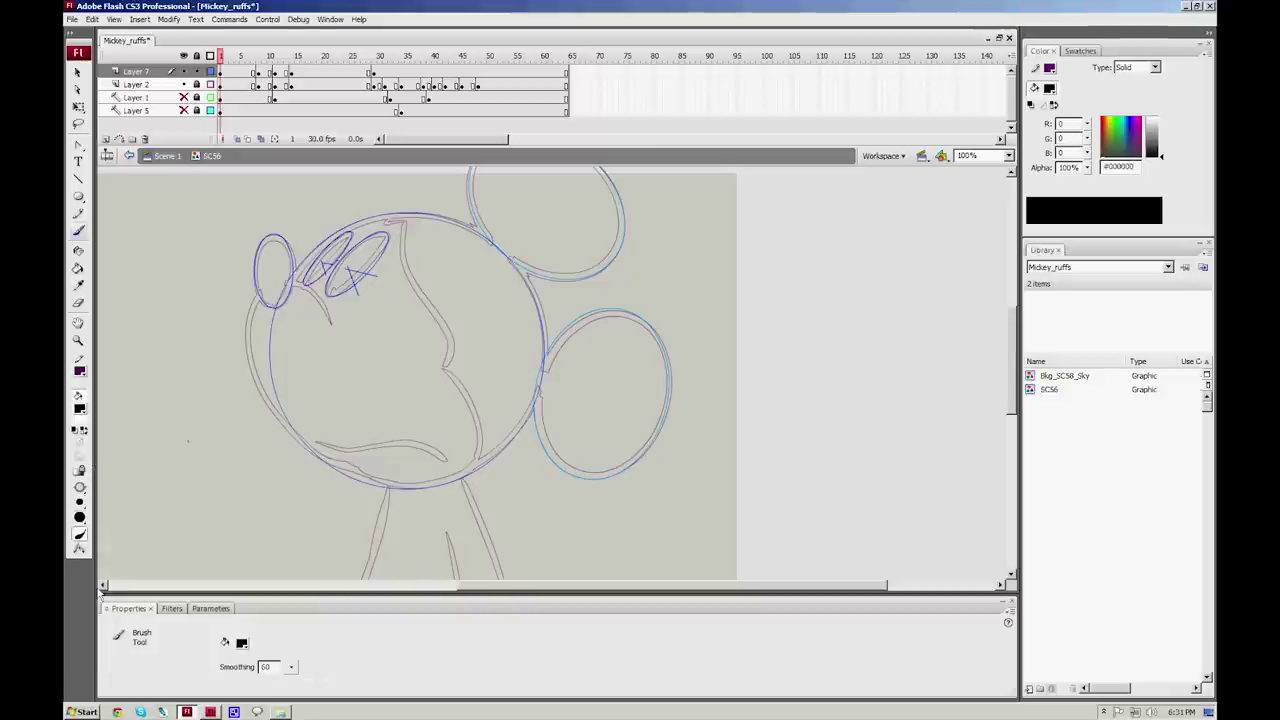
# Step: Try brushing the curved snout line below the eyes at frame 1, undoing each test stroke
pyautogui.moveTo(334, 334); pyautogui.dragTo(273, 281)
pyautogui.hotkey('ctrl', 'z')
pyautogui.moveTo(338, 348)
pyautogui.mouseDown()
pyautogui.moveTo(322, 309)
pyautogui.moveTo(275, 279)
pyautogui.mouseUp()
pyautogui.hotkey('ctrl', 'z')
pyautogui.moveTo(344, 340)
pyautogui.mouseDown()
pyautogui.moveTo(320, 302)
pyautogui.moveTo(275, 280)
pyautogui.mouseUp()
pyautogui.hotkey('ctrl', 'z')
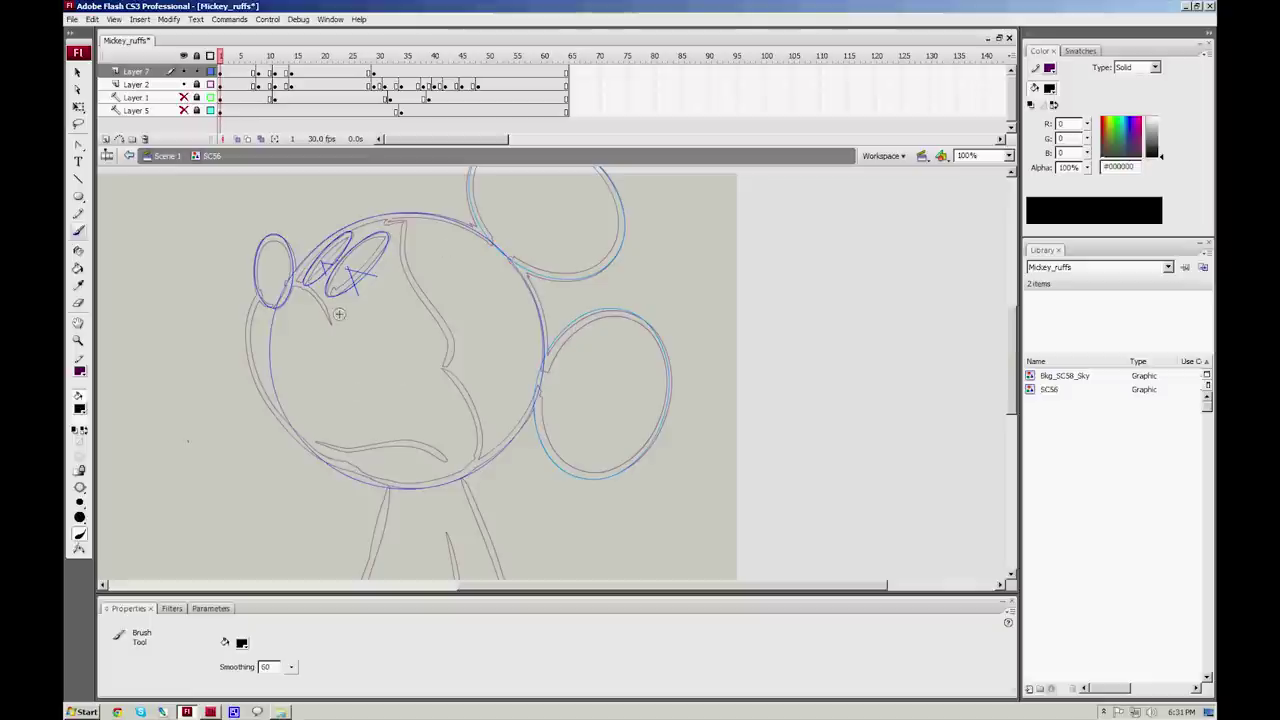
pyautogui.moveTo(160, 236)
pyautogui.mouseDown()
pyautogui.moveTo(203, 234)
pyautogui.moveTo(176, 292)
pyautogui.moveTo(220, 276)
pyautogui.moveTo(160, 334)
pyautogui.mouseUp()
pyautogui.hotkey('ctrl', 'z')
pyautogui.hotkey('ctrl', 'z')
pyautogui.moveTo(338, 326); pyautogui.dragTo(282, 268)
pyautogui.hotkey('ctrl', 'z')
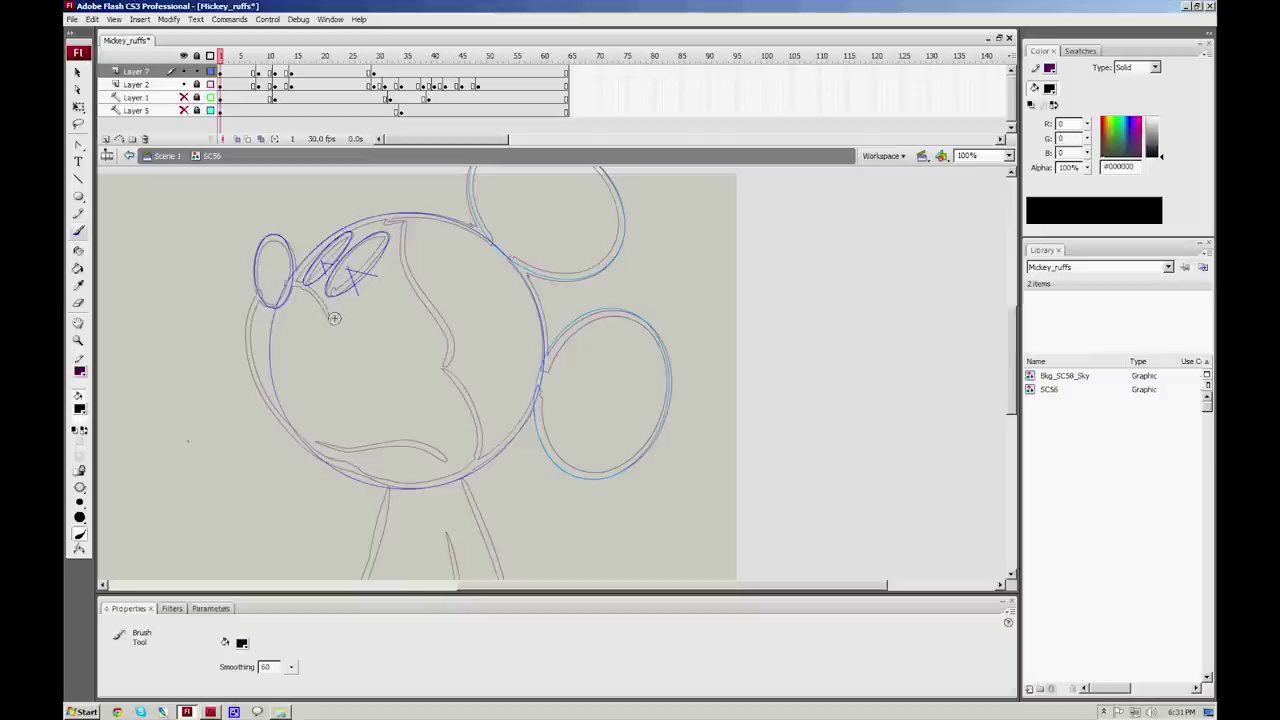
# Step: Choose the sixth brush size and paint the black snout curve below the eyes and the mouth line over the rough
pyautogui.click(84, 514)
pyautogui.click(93, 617)
pyautogui.moveTo(318, 298); pyautogui.dragTo(284, 276)
pyautogui.hotkey('ctrl', 'z')
pyautogui.moveTo(330, 320); pyautogui.dragTo(284, 276)
pyautogui.moveTo(347, 449)
pyautogui.mouseDown()
pyautogui.moveTo(424, 448)
pyautogui.moveTo(452, 464)
pyautogui.mouseUp()
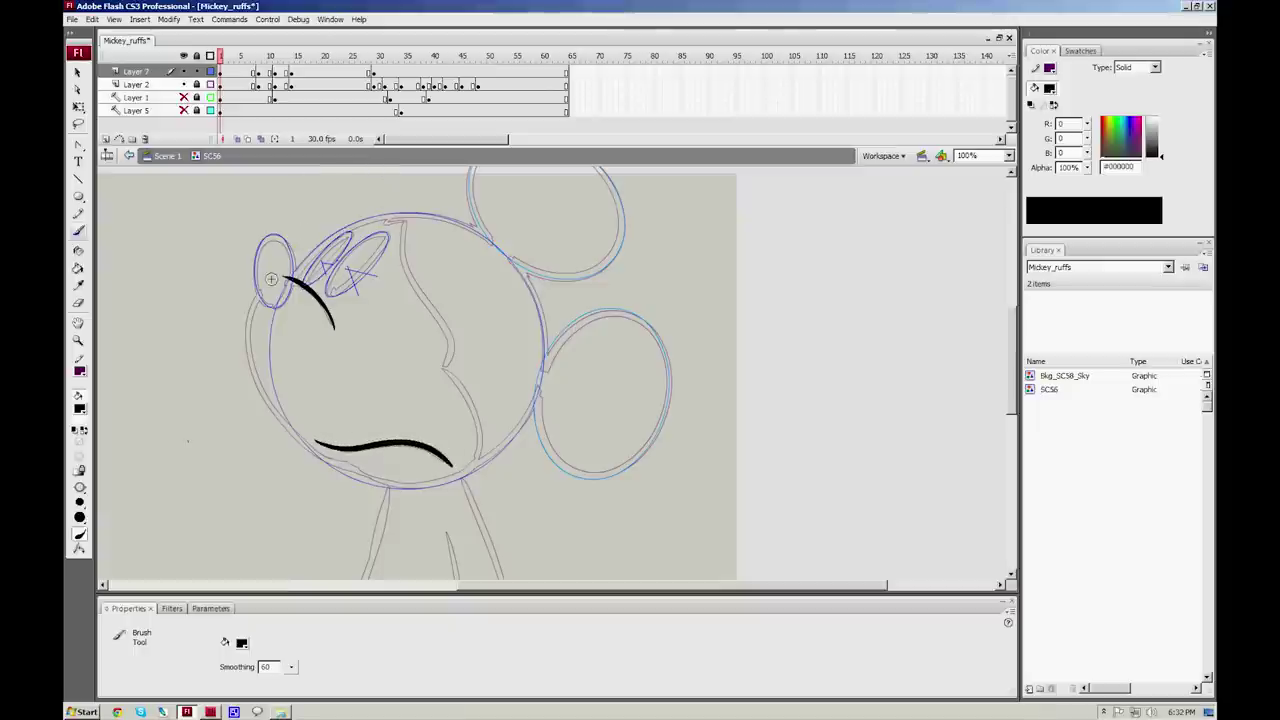
# Step: Set up the Pencil tool with a red #FF0000 hairline stroke and the Smooth drawing mode
pyautogui.press('y')
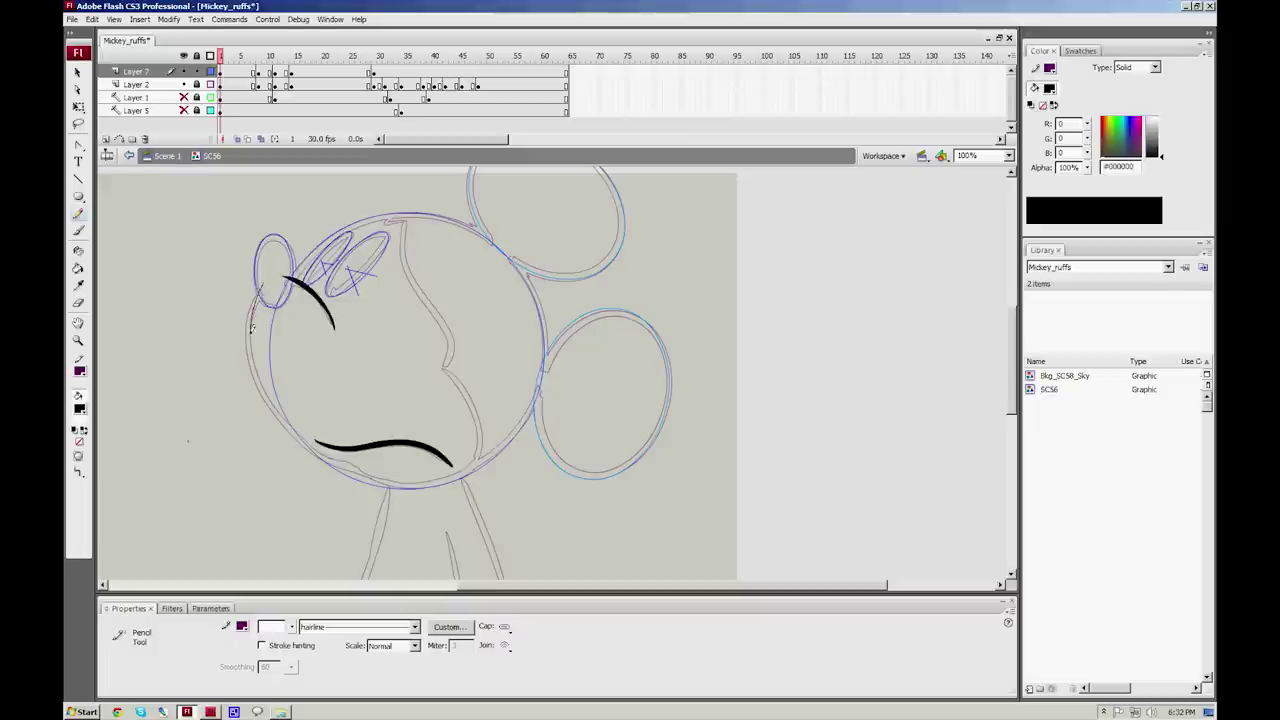
pyautogui.click(80, 371)
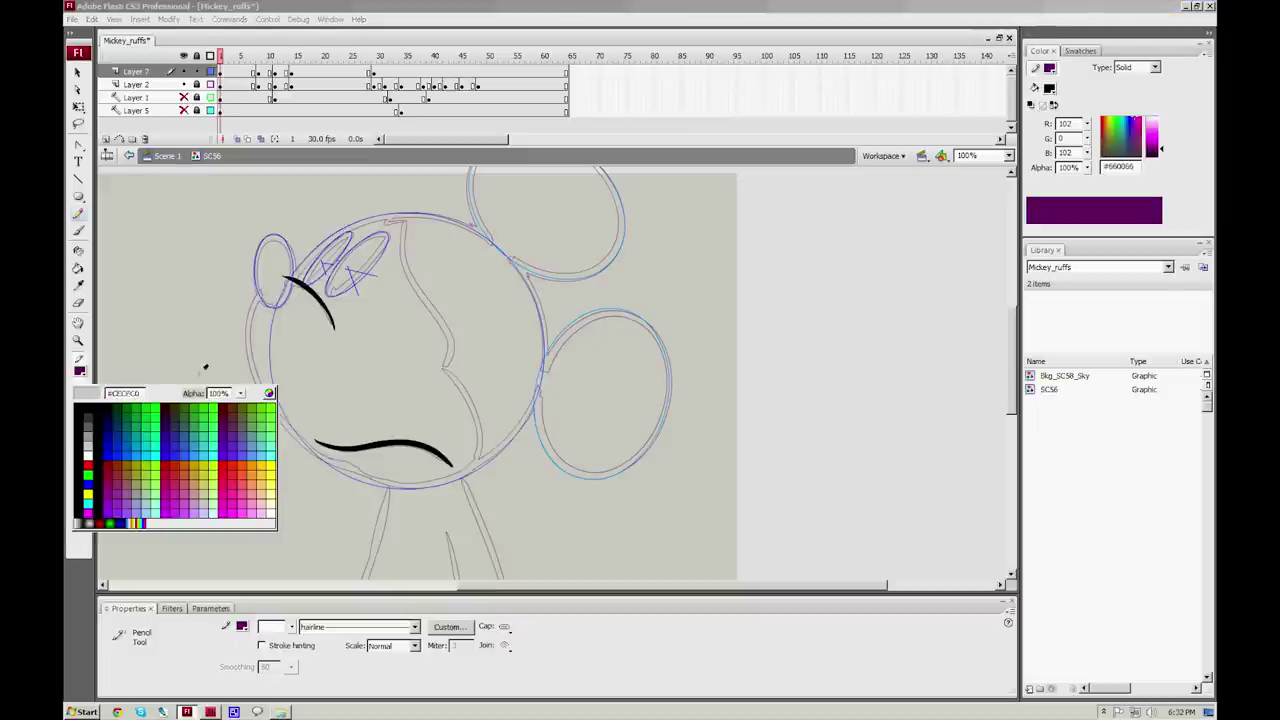
pyautogui.click(89, 465)
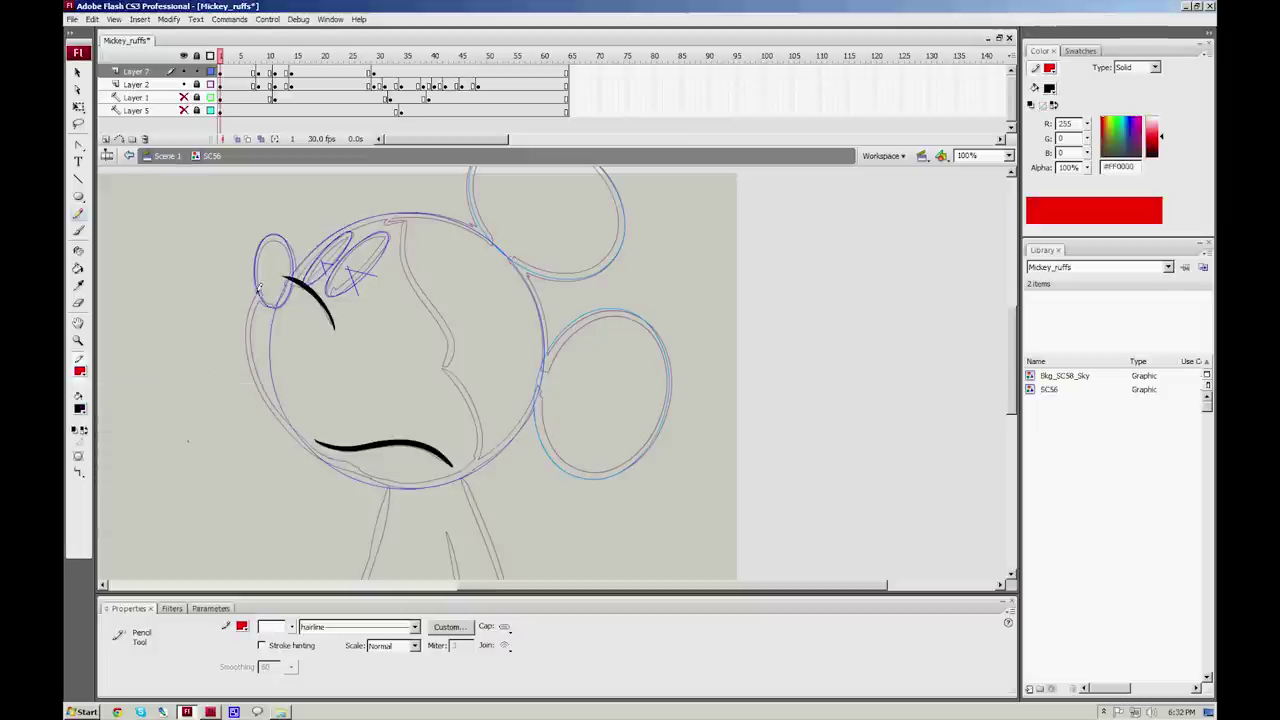
pyautogui.moveTo(251, 320)
pyautogui.mouseDown()
pyautogui.moveTo(253, 358)
pyautogui.moveTo(288, 428)
pyautogui.moveTo(392, 478)
pyautogui.mouseUp()
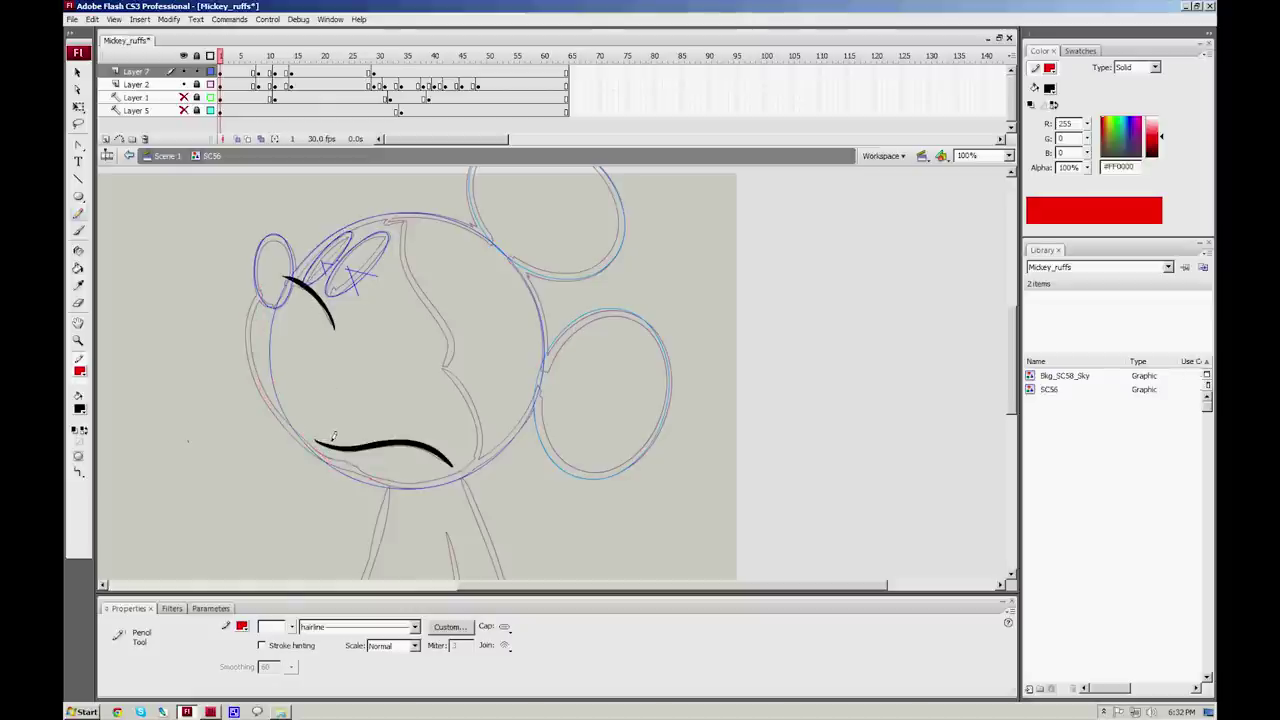
pyautogui.click(84, 478)
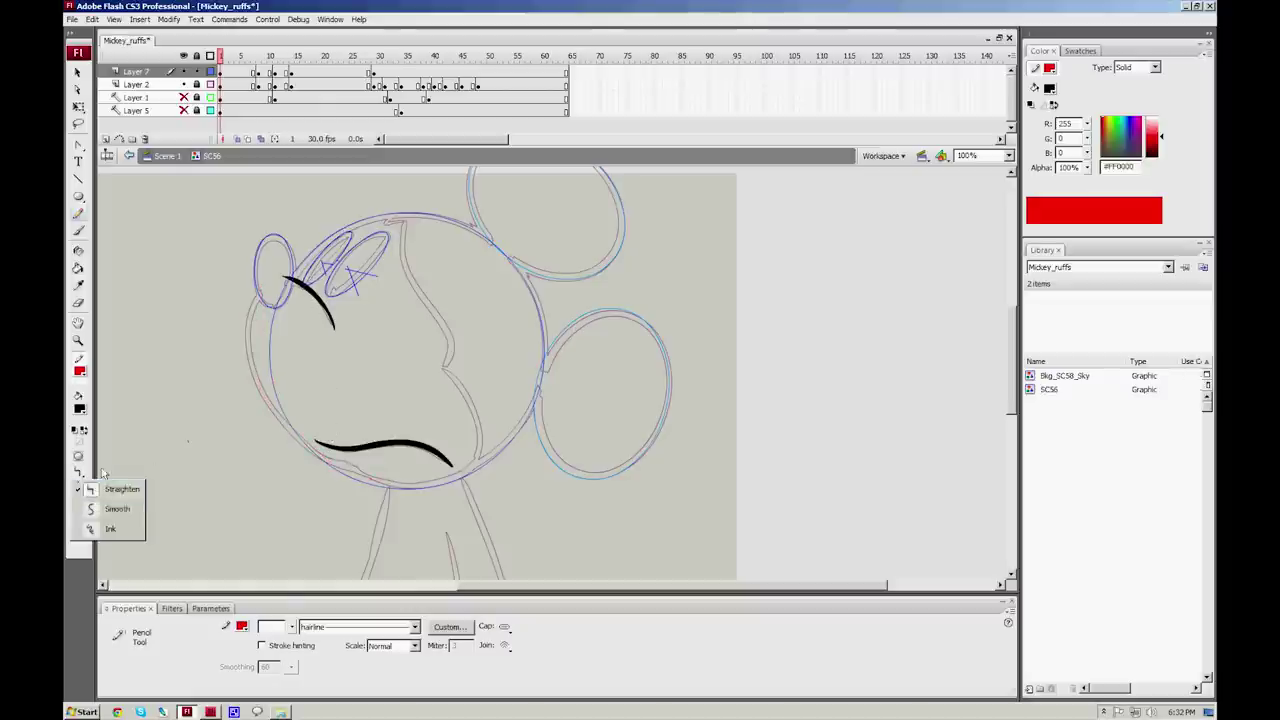
pyautogui.click(113, 496)
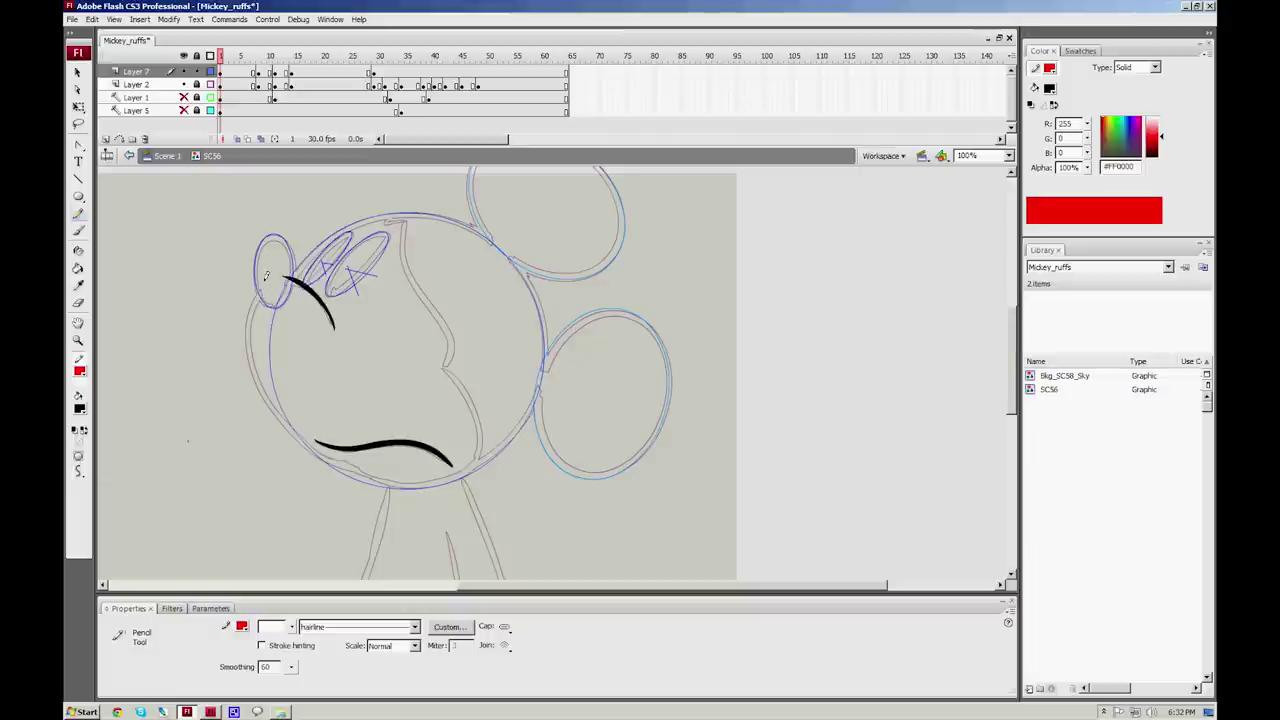
# Step: Trace the outer muzzle contour from the nose to the chin and the short hairline mark at the forehead in red
pyautogui.moveTo(256, 292)
pyautogui.mouseDown()
pyautogui.moveTo(258, 380)
pyautogui.moveTo(280, 418)
pyautogui.moveTo(348, 468)
pyautogui.mouseUp()
pyautogui.moveTo(532, 399); pyautogui.dragTo(527, 353)
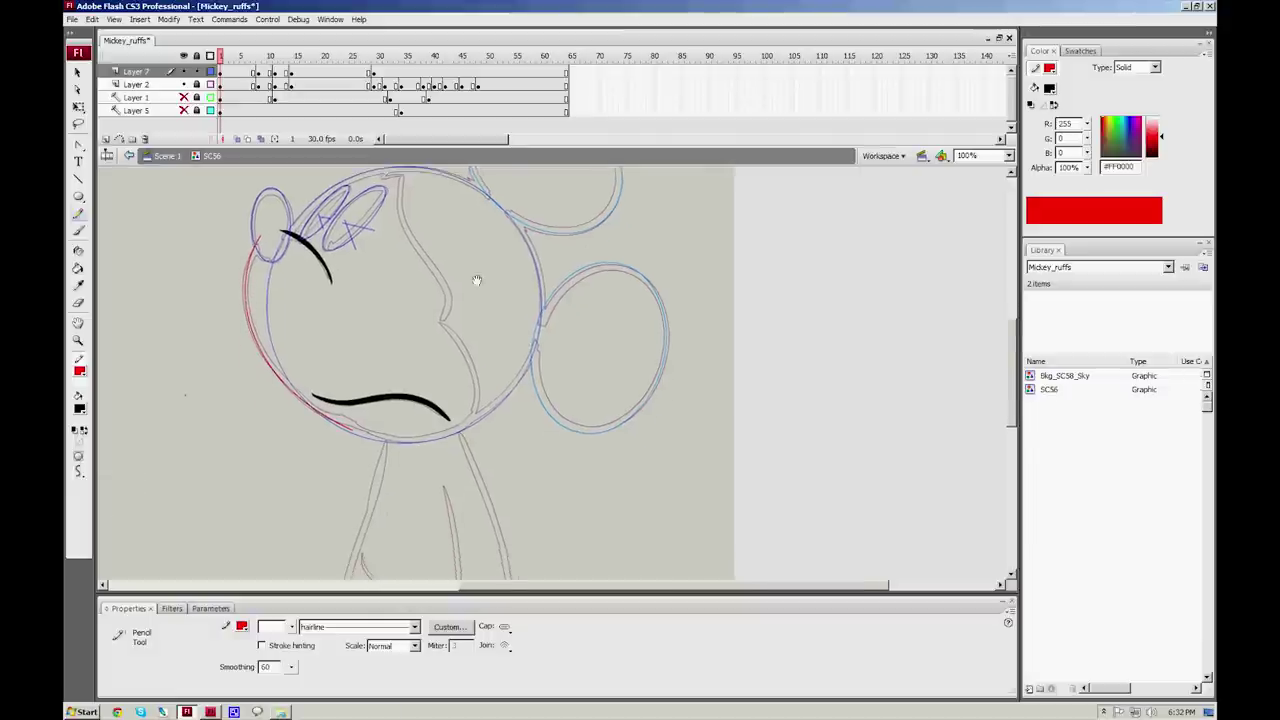
pyautogui.moveTo(478, 280); pyautogui.dragTo(498, 306)
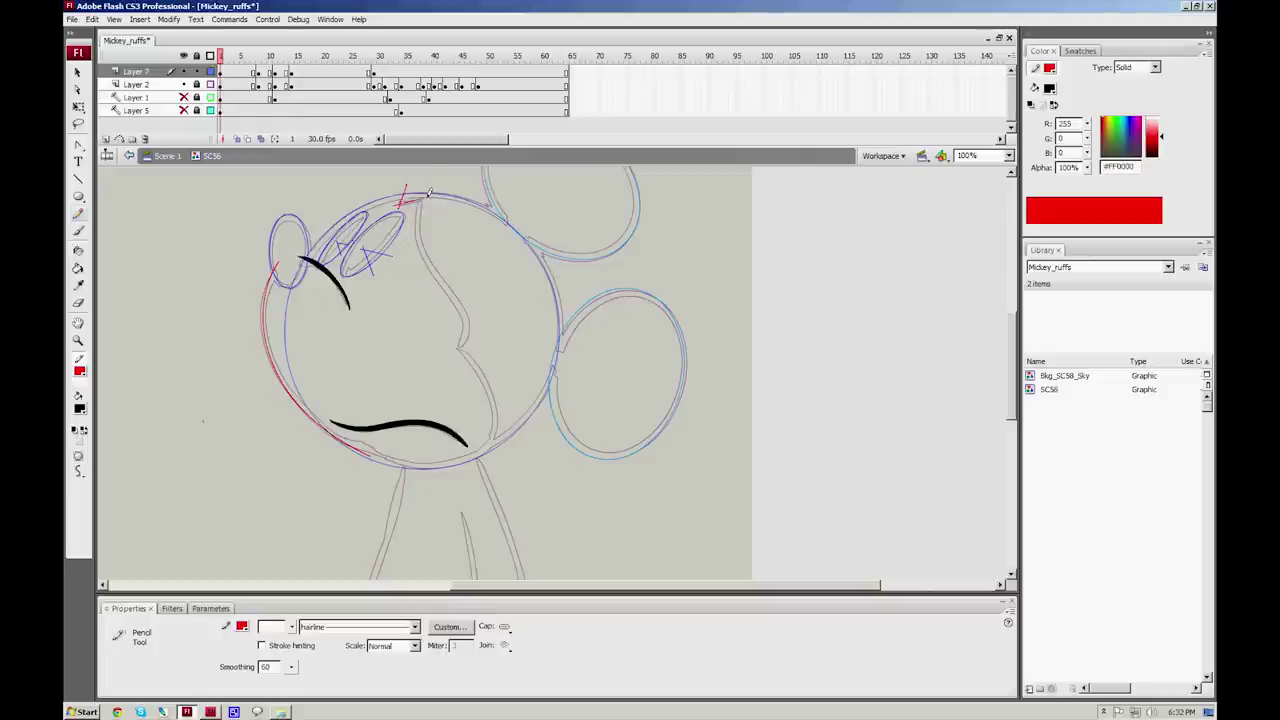
pyautogui.hotkey('ctrl', 'z')
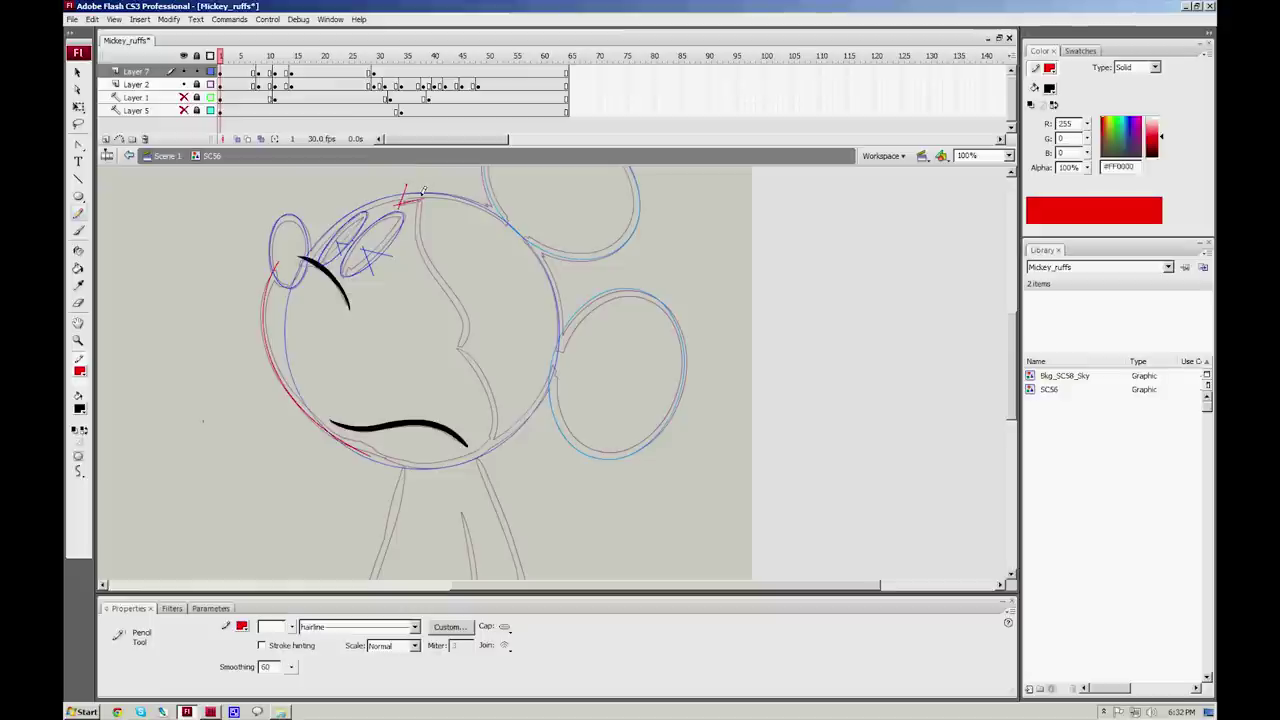
# Step: Trace the two curves of the face mask in red, from the forehead down past the cheek to the jaw
pyautogui.moveTo(422, 191)
pyautogui.mouseDown()
pyautogui.moveTo(420, 236)
pyautogui.moveTo(462, 346)
pyautogui.moveTo(450, 366)
pyautogui.mouseUp()
pyautogui.moveTo(488, 321); pyautogui.dragTo(472, 268)
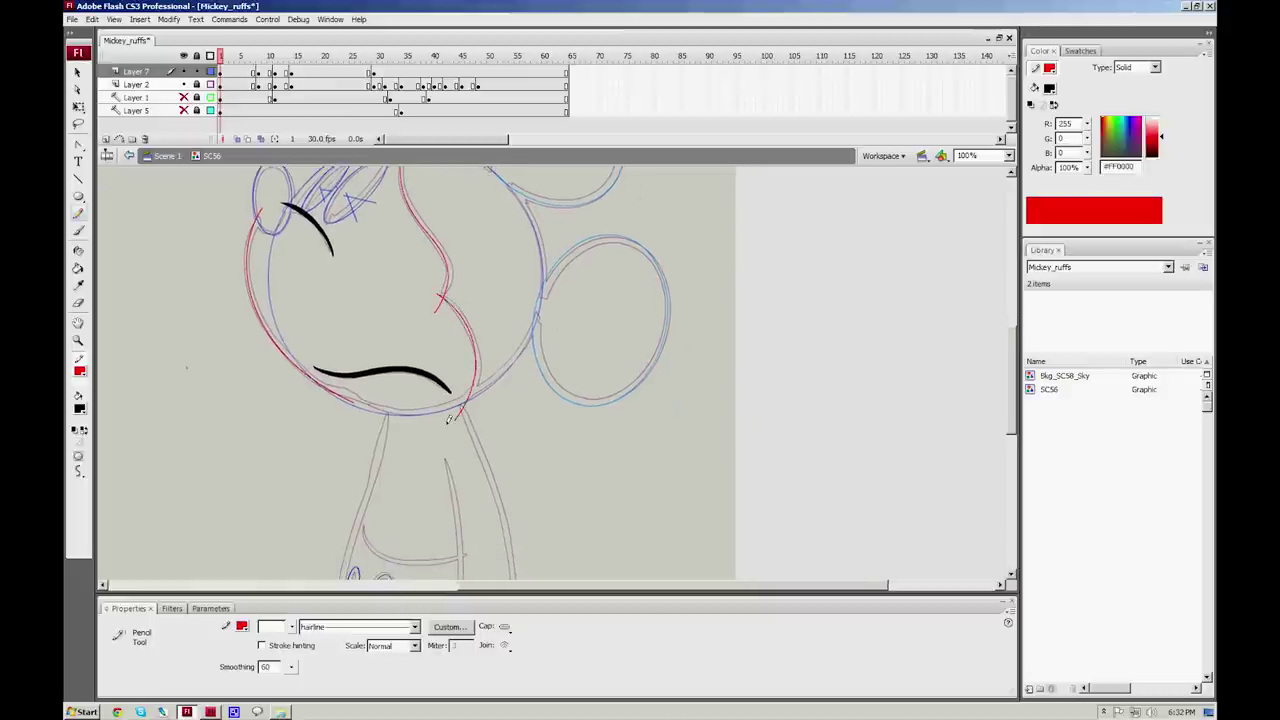
pyautogui.moveTo(430, 223); pyautogui.dragTo(450, 298)
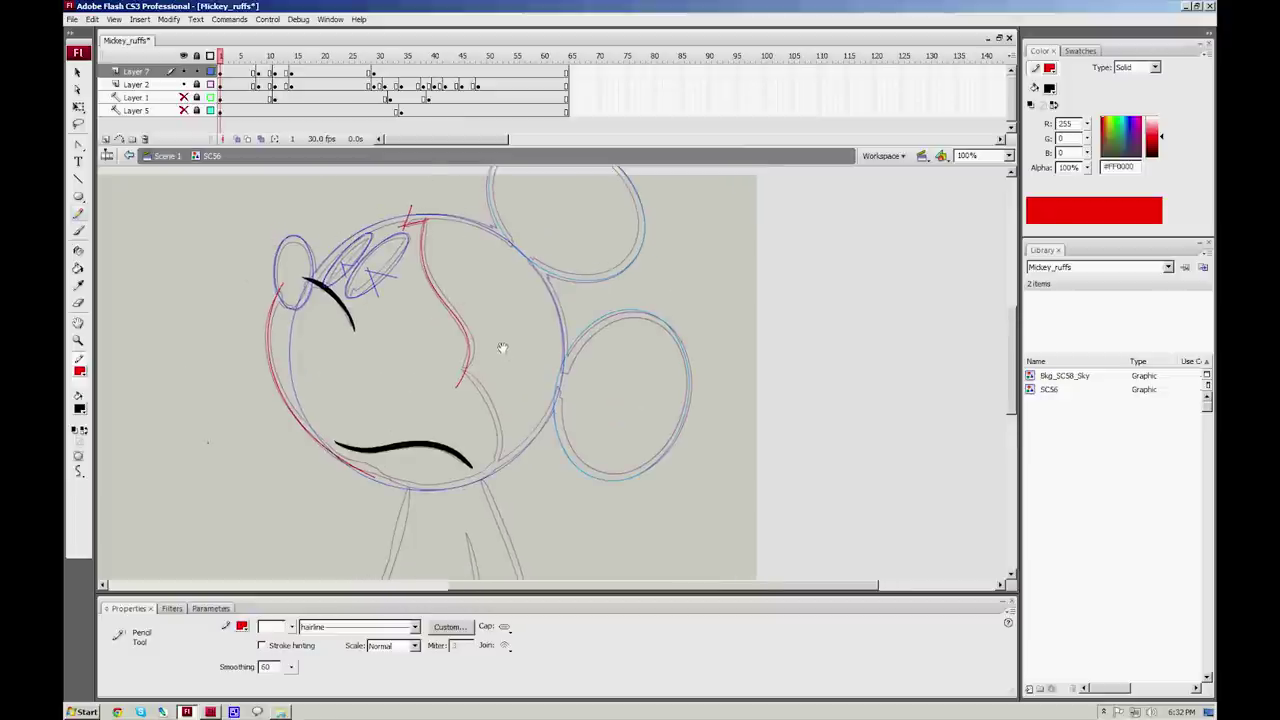
pyautogui.moveTo(502, 347); pyautogui.dragTo(490, 282)
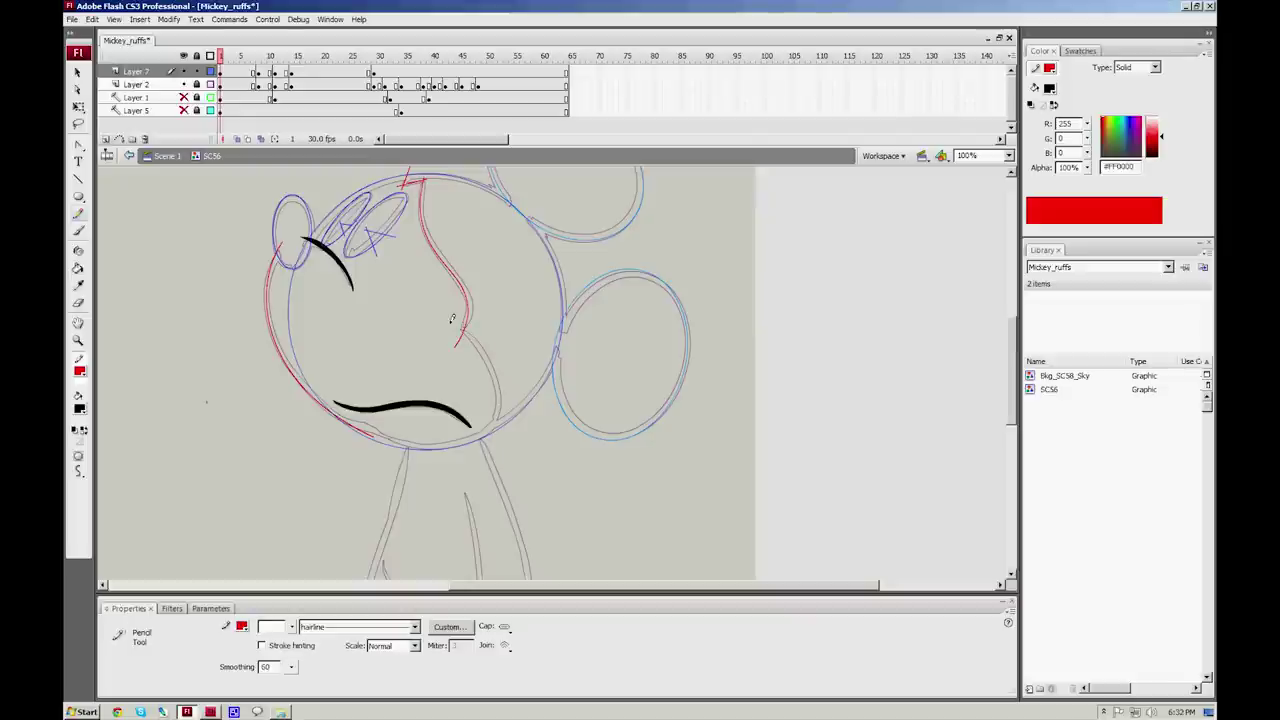
pyautogui.moveTo(494, 370); pyautogui.dragTo(488, 448)
# Step: Trace both sides of the rough body and the inner arm line in red below the head
pyautogui.scroll(-3, 523, 329)
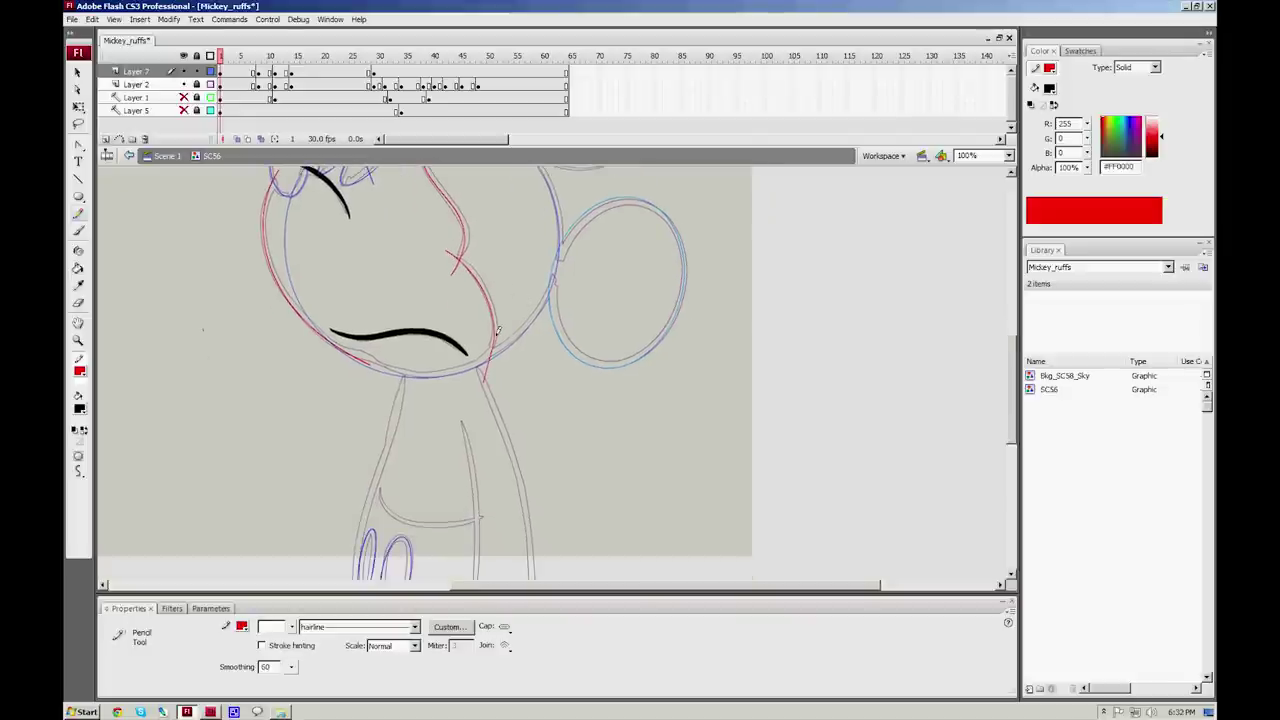
pyautogui.scroll(-5, 480, 350)
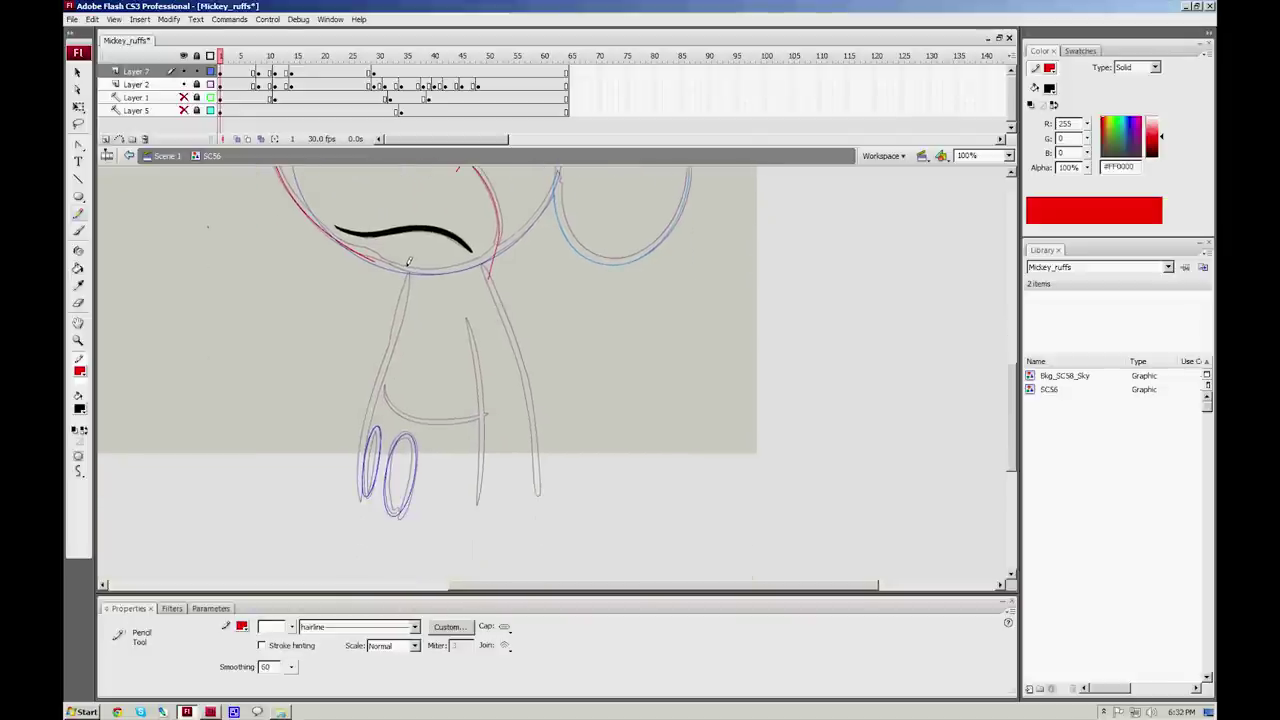
pyautogui.moveTo(408, 274); pyautogui.dragTo(370, 400)
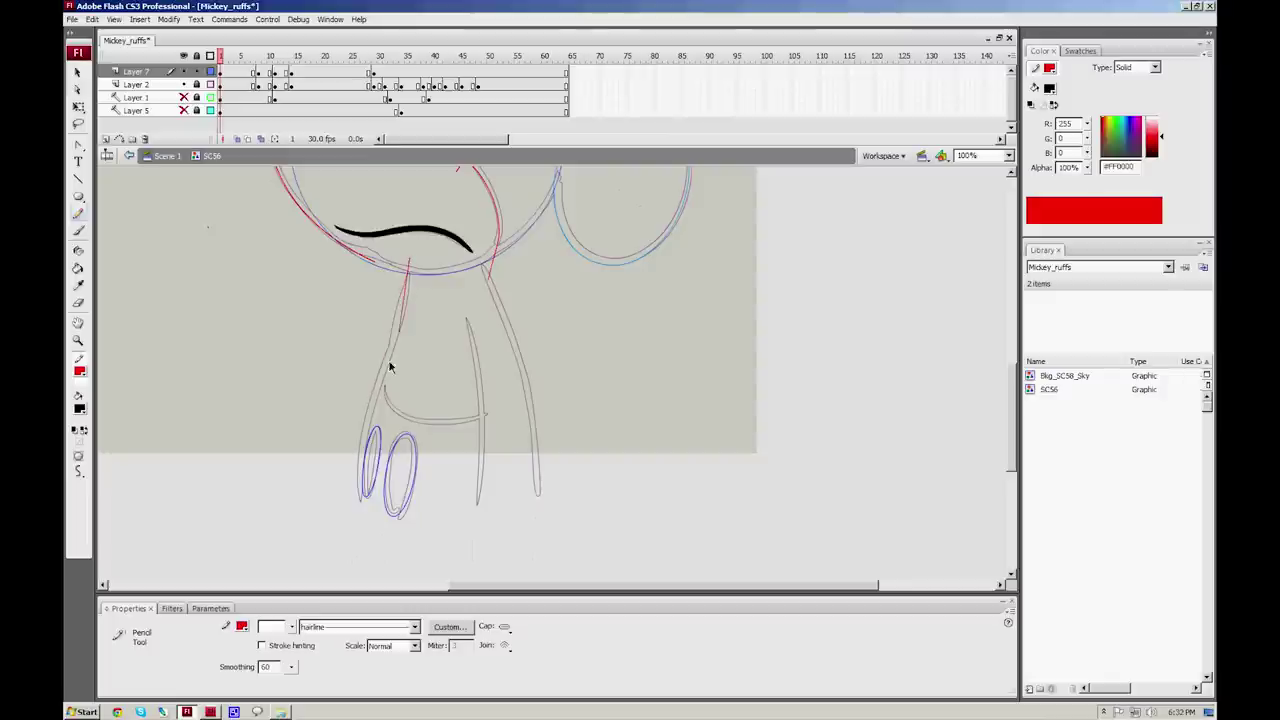
pyautogui.moveTo(404, 292)
pyautogui.mouseDown()
pyautogui.moveTo(359, 478)
pyautogui.moveTo(382, 547)
pyautogui.mouseUp()
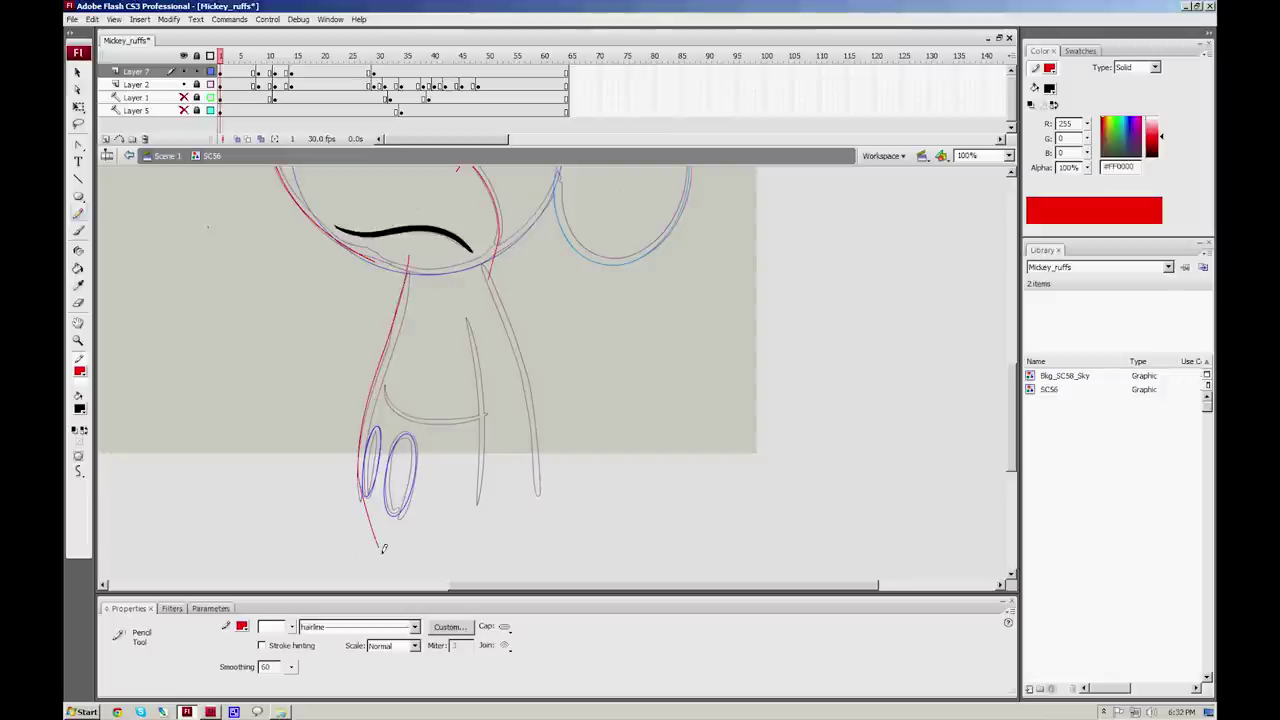
pyautogui.moveTo(476, 244)
pyautogui.mouseDown()
pyautogui.moveTo(522, 358)
pyautogui.moveTo(541, 540)
pyautogui.mouseUp()
pyautogui.hotkey('ctrl', 'z')
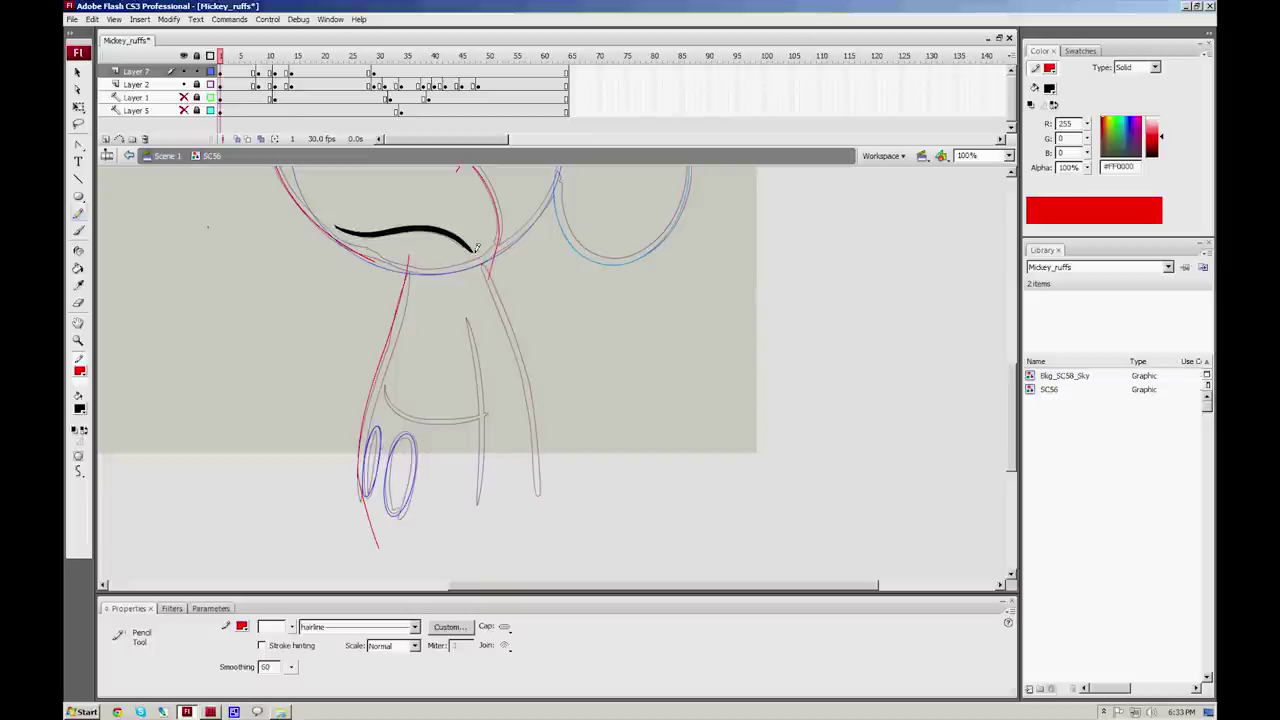
pyautogui.moveTo(522, 356); pyautogui.dragTo(535, 541)
pyautogui.moveTo(467, 316); pyautogui.dragTo(476, 510)
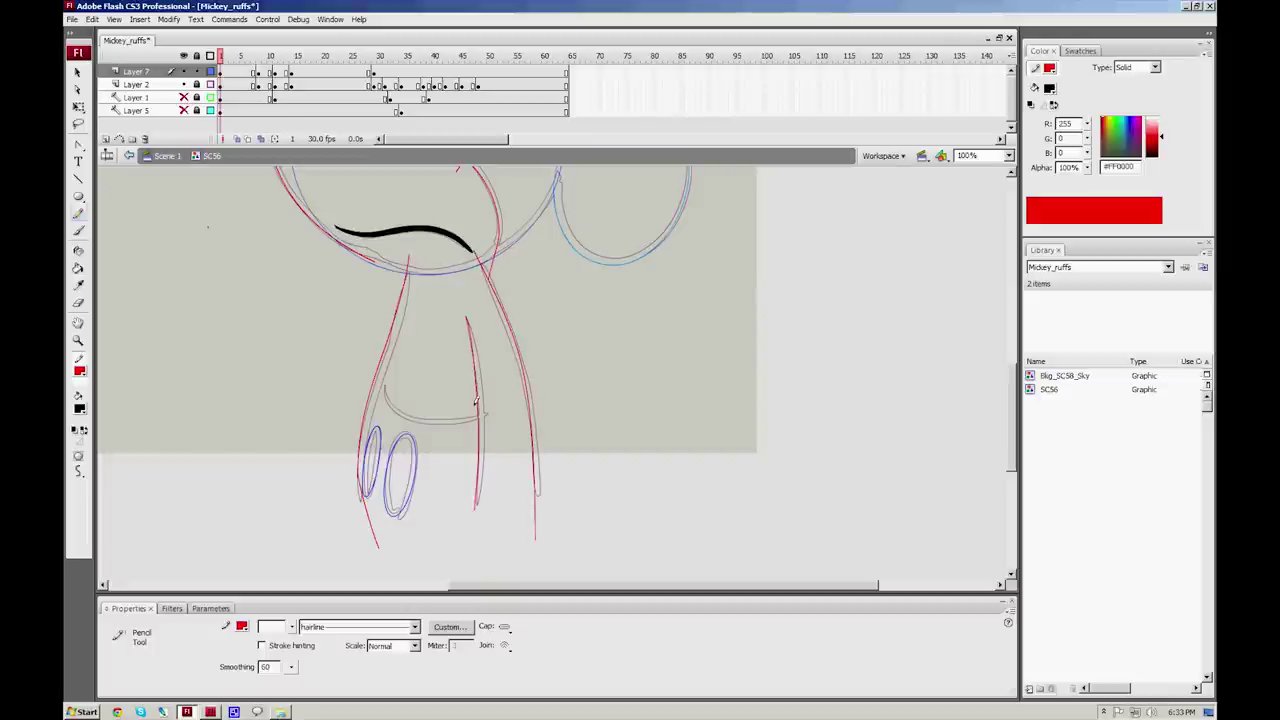
# Step: Trace the curved waistline across the body and draw a straight horizontal red line across the body's base
pyautogui.moveTo(378, 366)
pyautogui.mouseDown()
pyautogui.moveTo(412, 415)
pyautogui.moveTo(493, 410)
pyautogui.mouseUp()
pyautogui.moveTo(345, 513); pyautogui.dragTo(566, 513)
pyautogui.moveTo(475, 505); pyautogui.dragTo(476, 522)
# Step: Go to frame 9 of Layer 7 and try brushing the snout curve below the eyes
pyautogui.press('h')
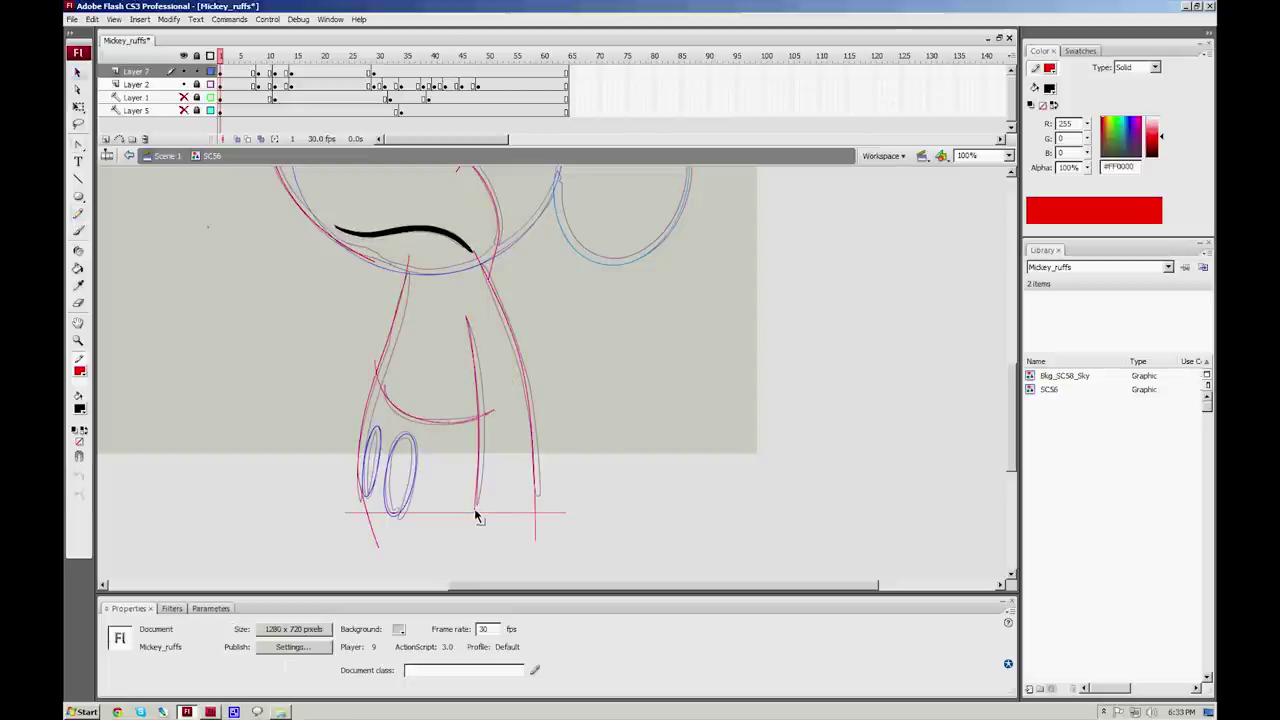
pyautogui.moveTo(561, 349); pyautogui.dragTo(571, 471)
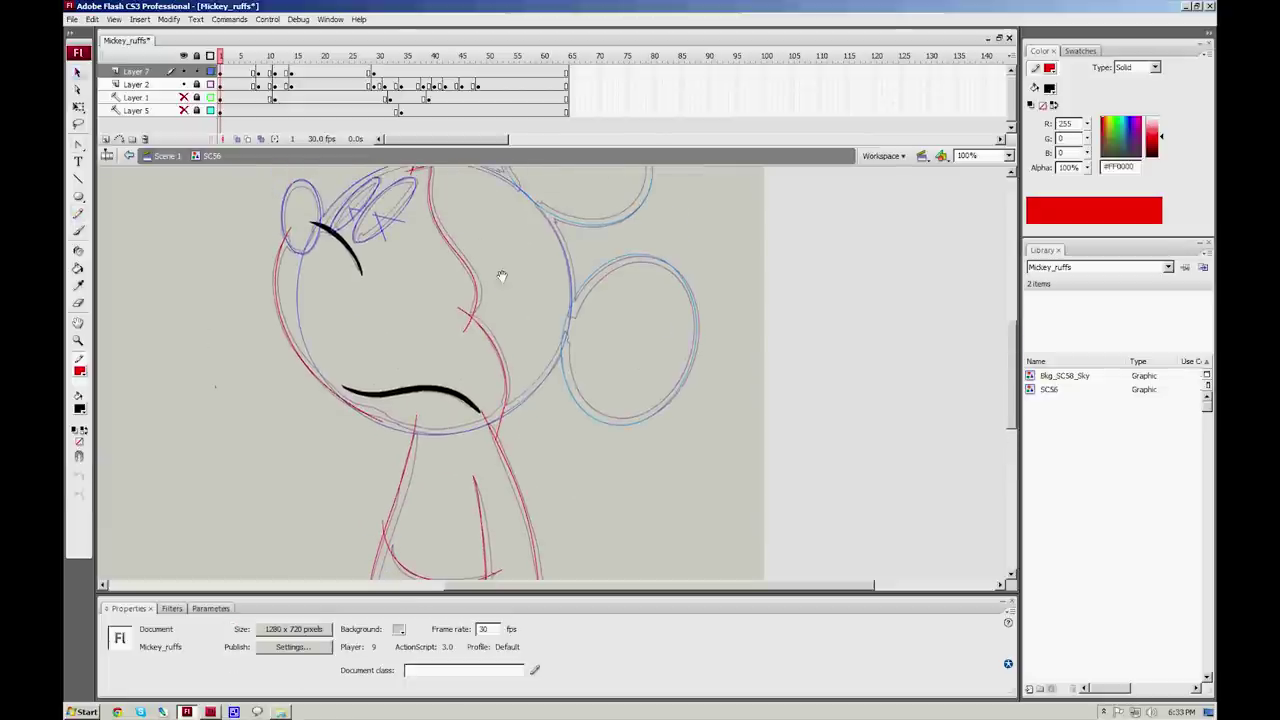
pyautogui.click(257, 70)
pyautogui.moveTo(254, 58); pyautogui.dragTo(265, 58)
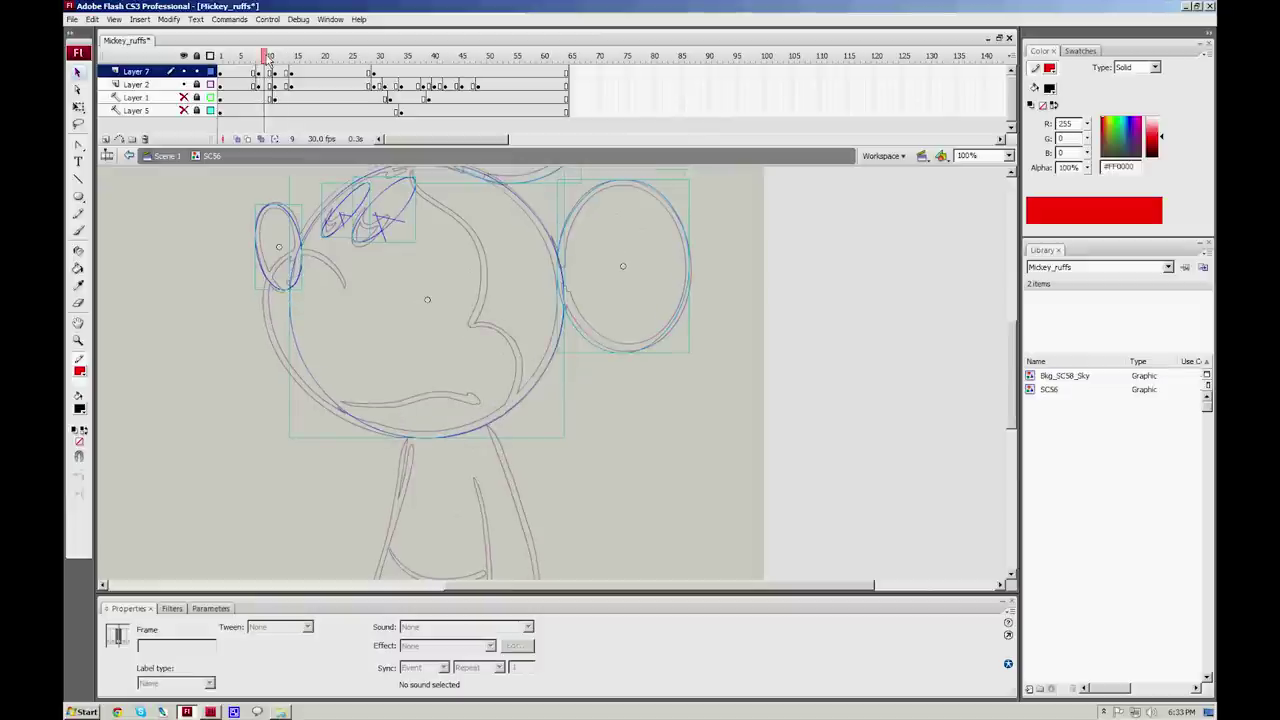
pyautogui.click(356, 230)
pyautogui.press('b')
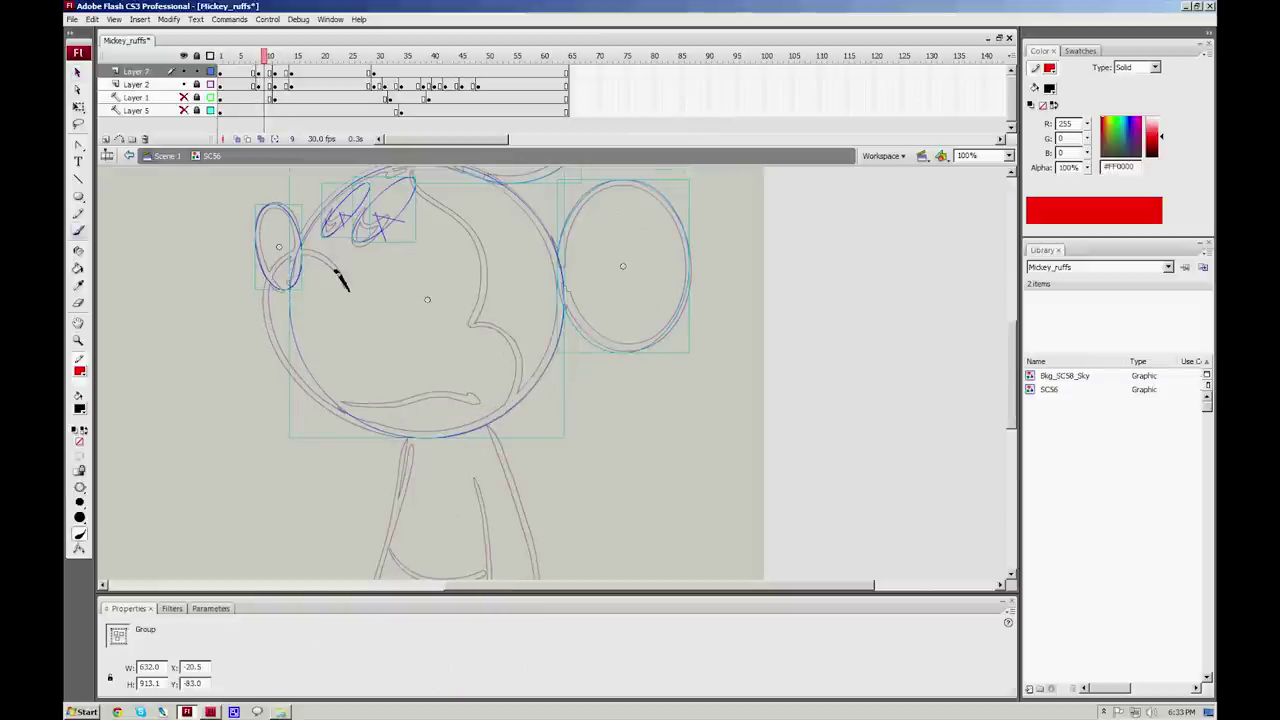
pyautogui.moveTo(347, 289); pyautogui.dragTo(293, 246)
pyautogui.hotkey('ctrl', 'z')
# Step: Turn on onion skinning with its range ending at frame 9, and brush the black snout curve over the rough
pyautogui.click(262, 71)
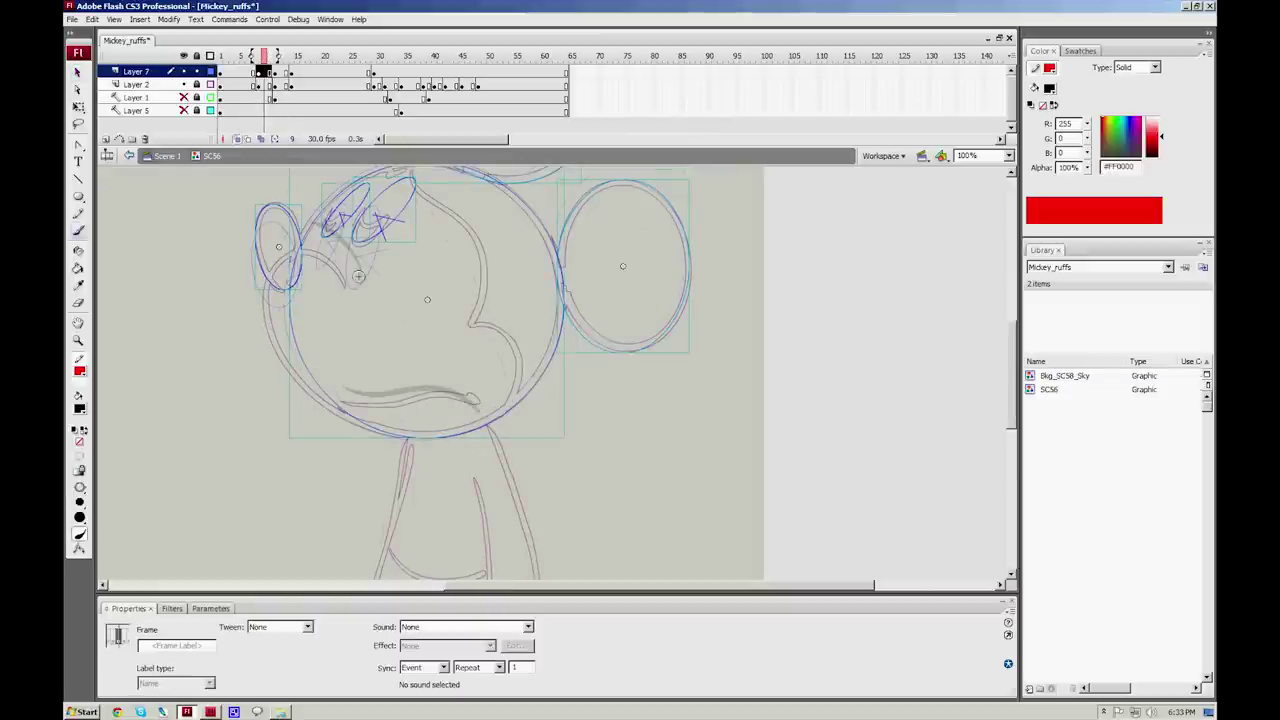
pyautogui.moveTo(275, 58); pyautogui.dragTo(267, 58)
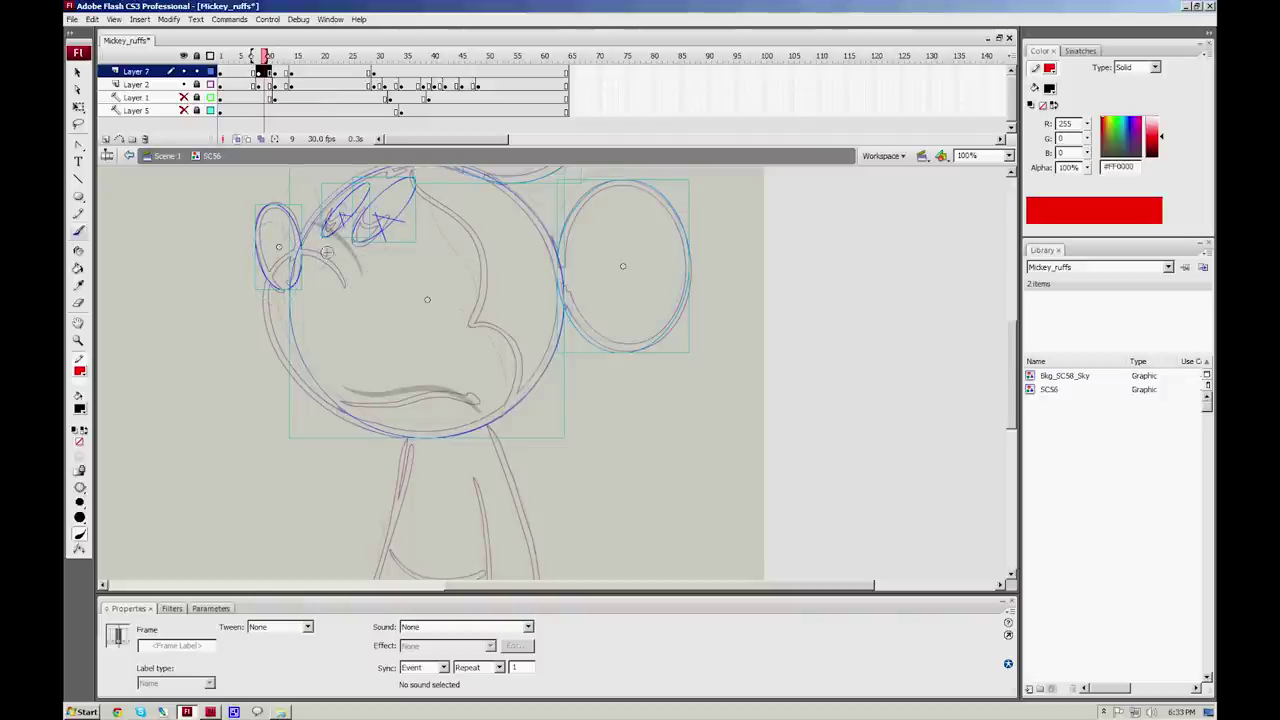
pyautogui.moveTo(347, 288); pyautogui.dragTo(283, 243)
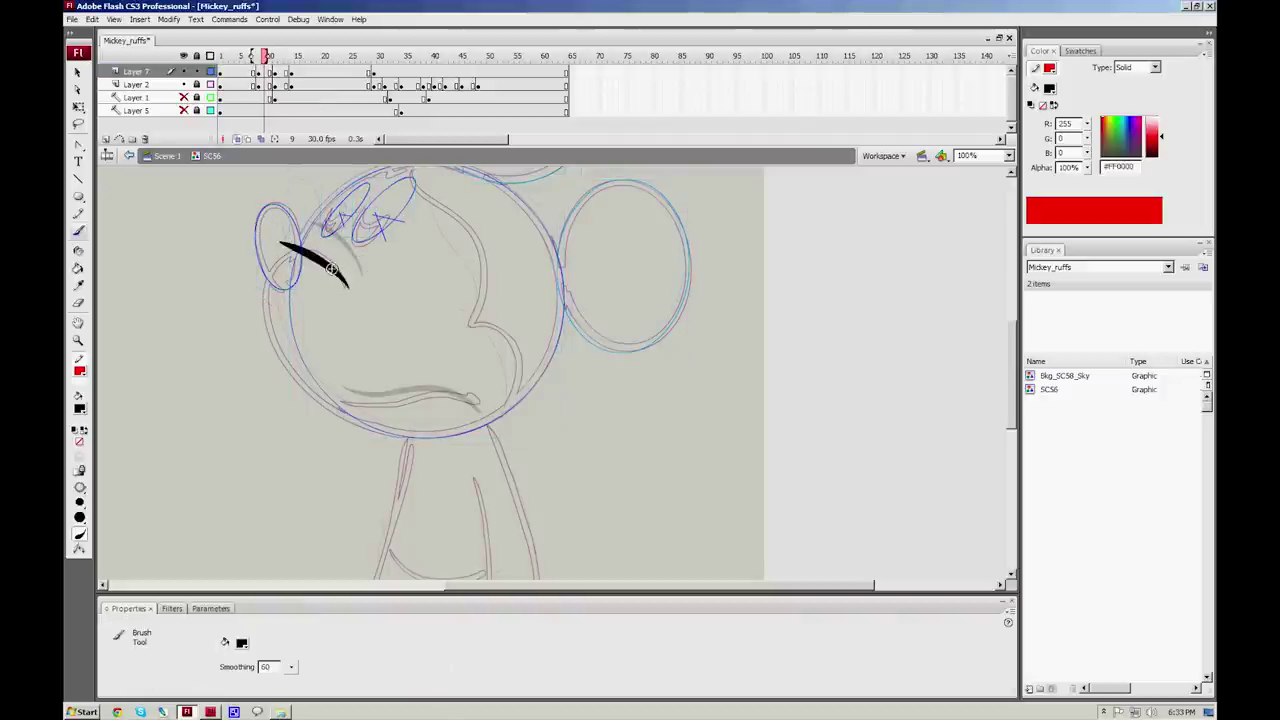
pyautogui.hotkey('ctrl', 'z')
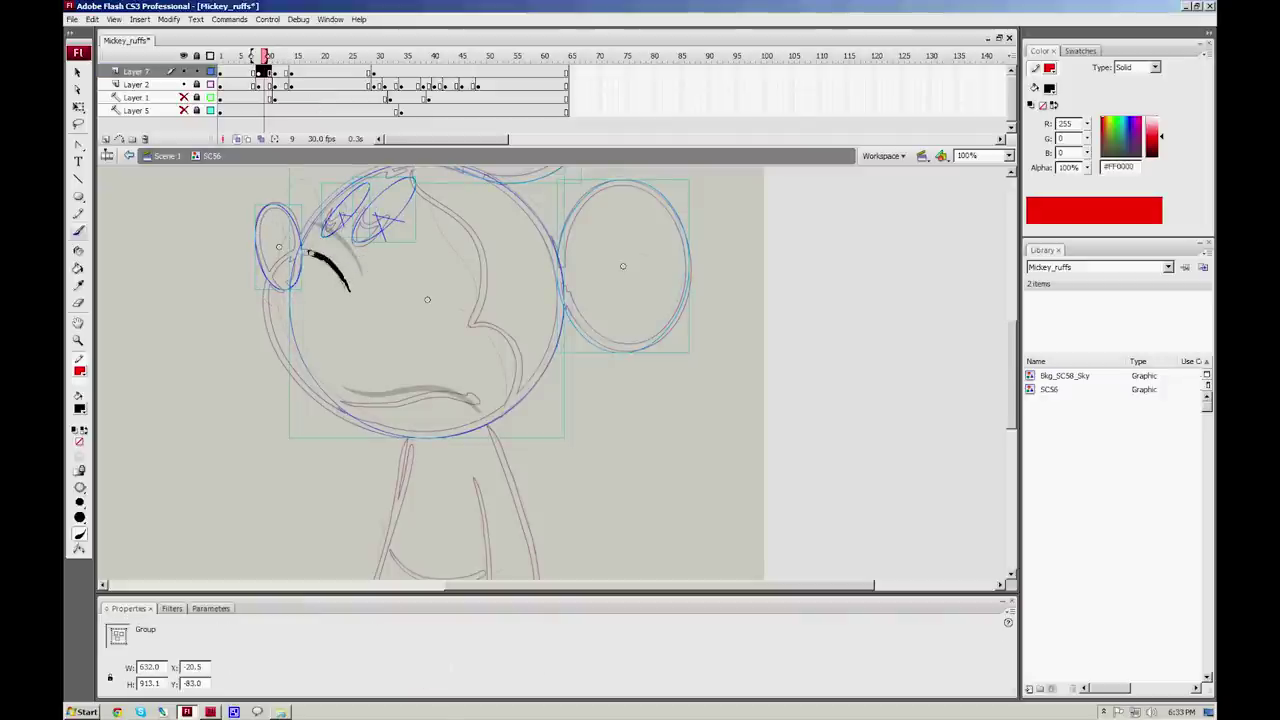
pyautogui.moveTo(311, 253); pyautogui.dragTo(287, 247)
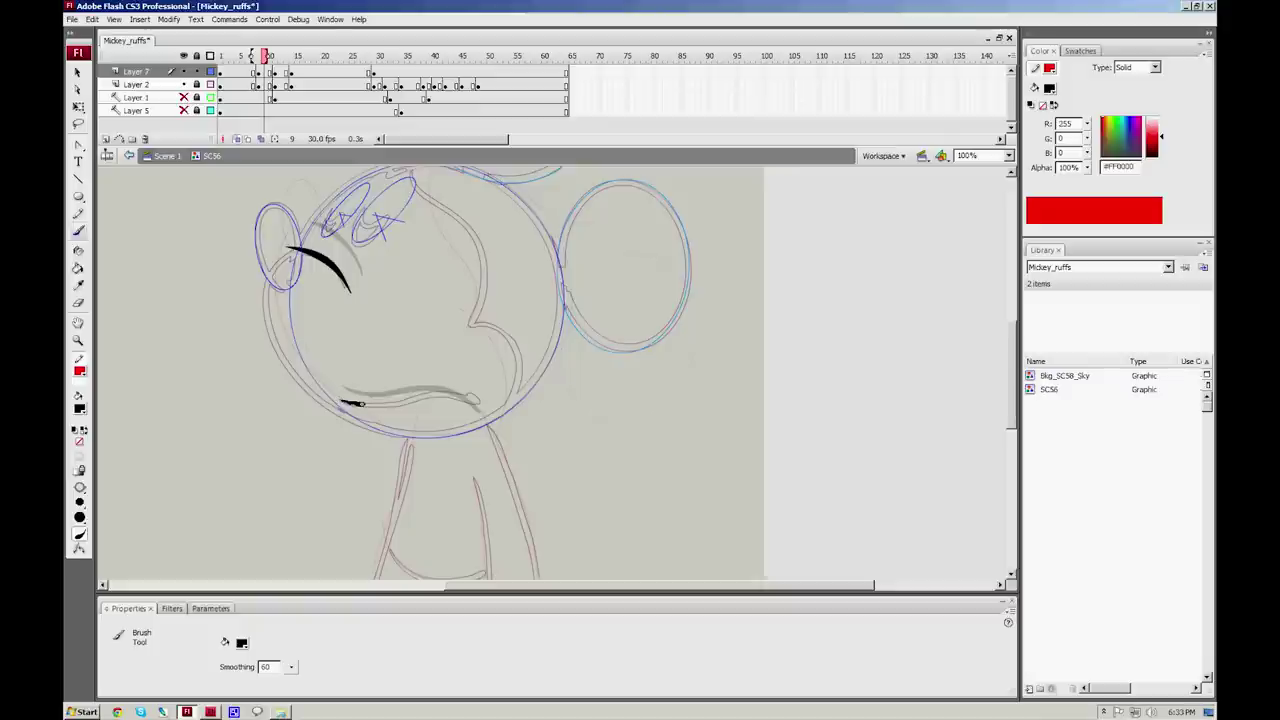
pyautogui.moveTo(362, 403); pyautogui.dragTo(491, 405)
pyautogui.hotkey('ctrl', 'z')
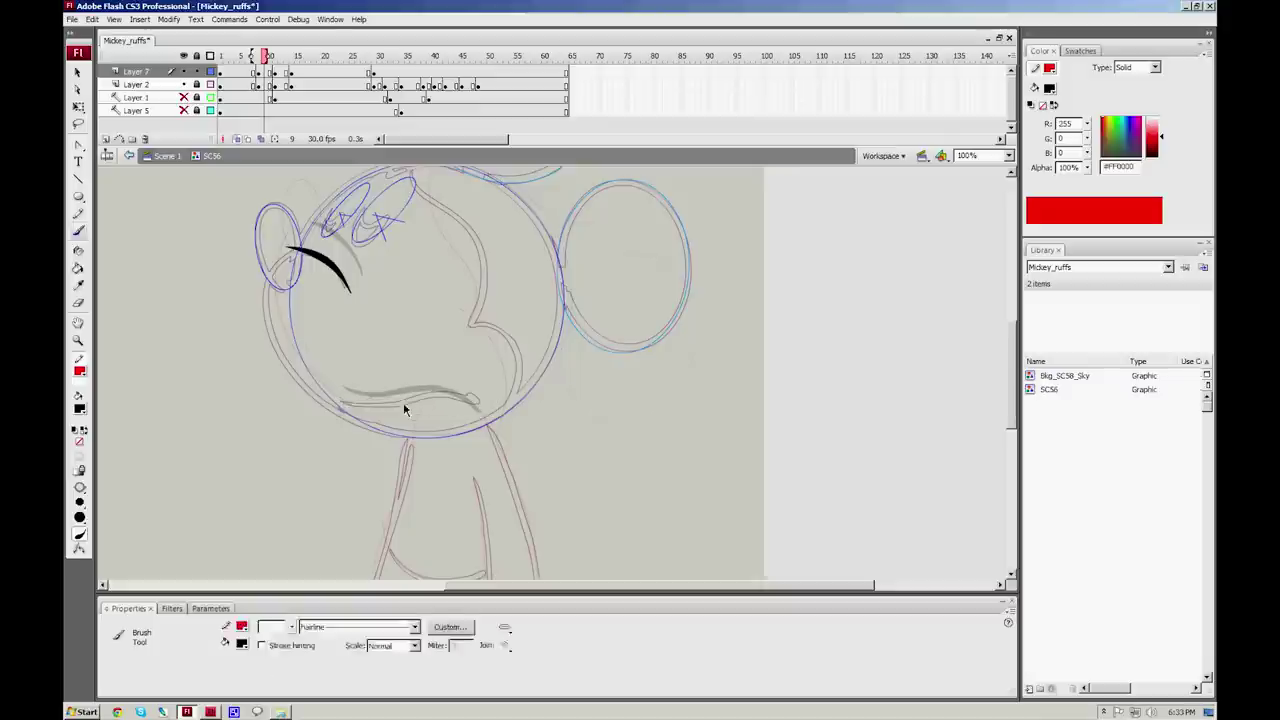
pyautogui.moveTo(375, 404); pyautogui.dragTo(476, 399)
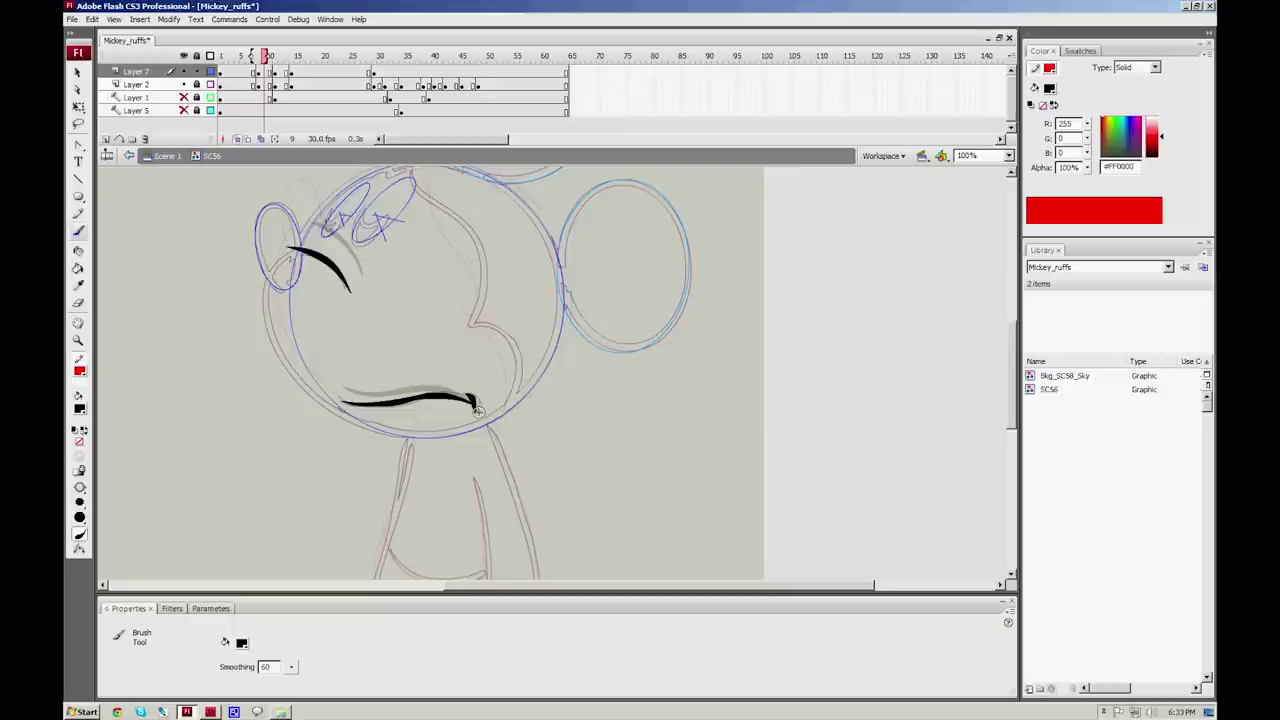
pyautogui.press('z')
pyautogui.hotkey('ctrl', 'z')
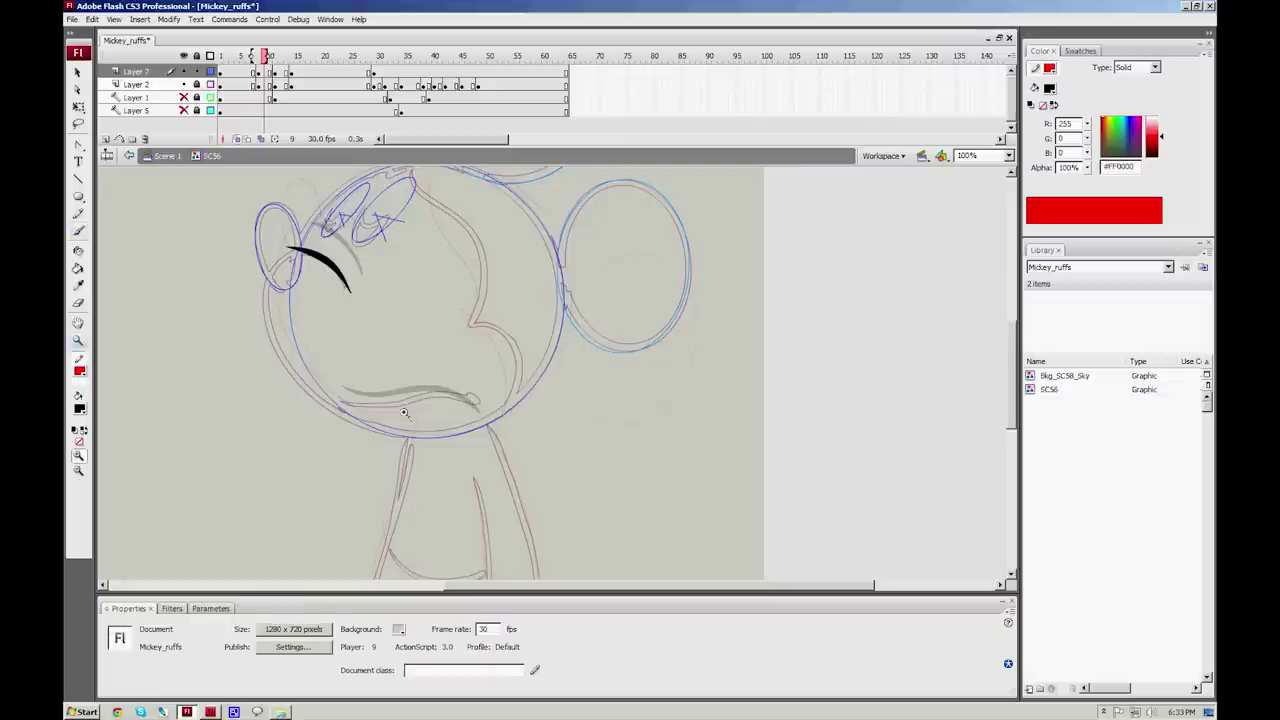
# Step: Brush the black mouth line over the rough on frame 9 and shape its corner end
pyautogui.press('b')
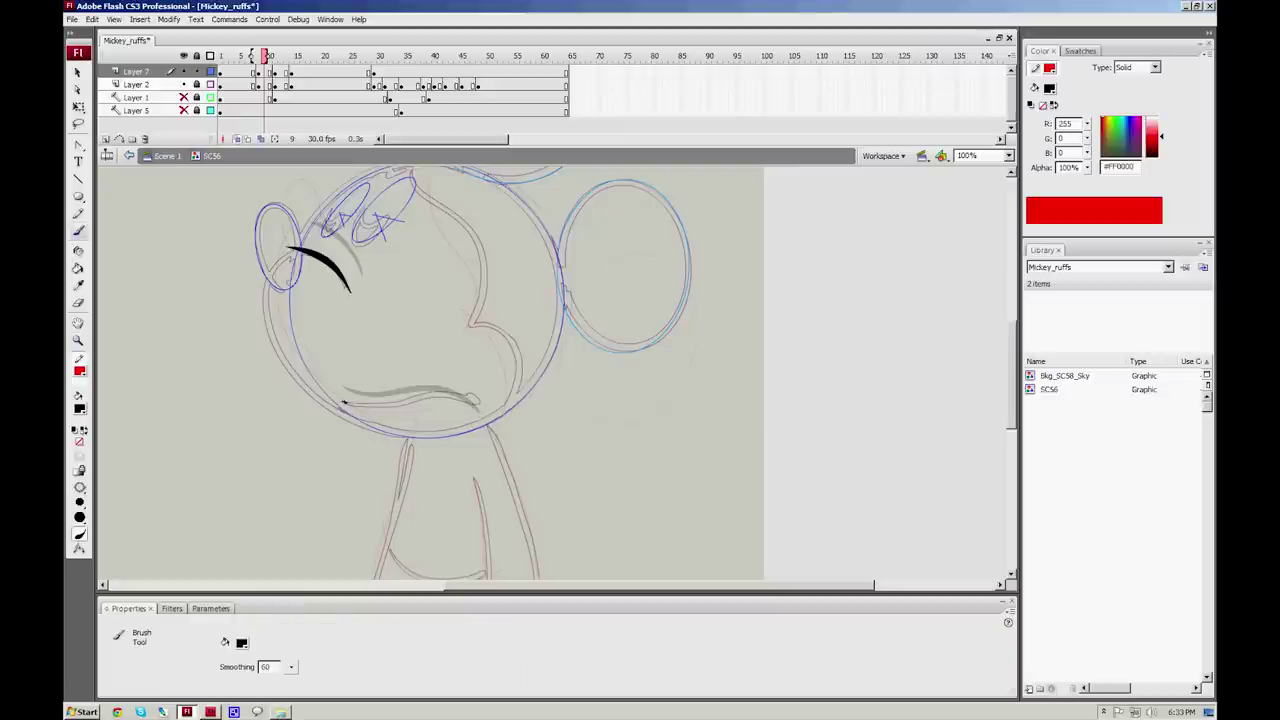
pyautogui.moveTo(343, 403)
pyautogui.mouseDown()
pyautogui.moveTo(452, 390)
pyautogui.moveTo(477, 401)
pyautogui.mouseUp()
pyautogui.press('v')
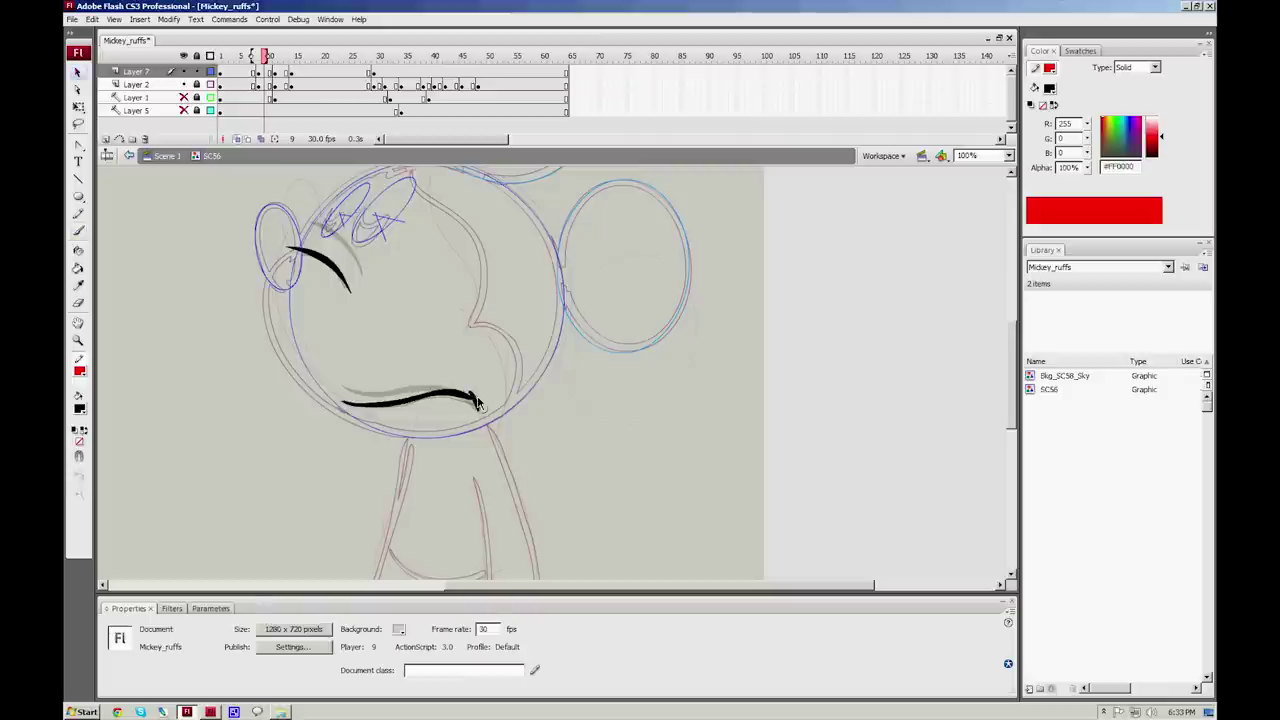
pyautogui.moveTo(467, 418)
pyautogui.mouseDown()
pyautogui.moveTo(493, 382)
pyautogui.moveTo(412, 400)
pyautogui.moveTo(469, 401)
pyautogui.mouseUp()
# Step: Adjust the curve and thickness of the mouth line's middle section on frame 9, isolating part of it with the Lasso tool
pyautogui.click(480, 370)
pyautogui.click(430, 388)
pyautogui.click(427, 380)
pyautogui.click(492, 360)
pyautogui.click(456, 387)
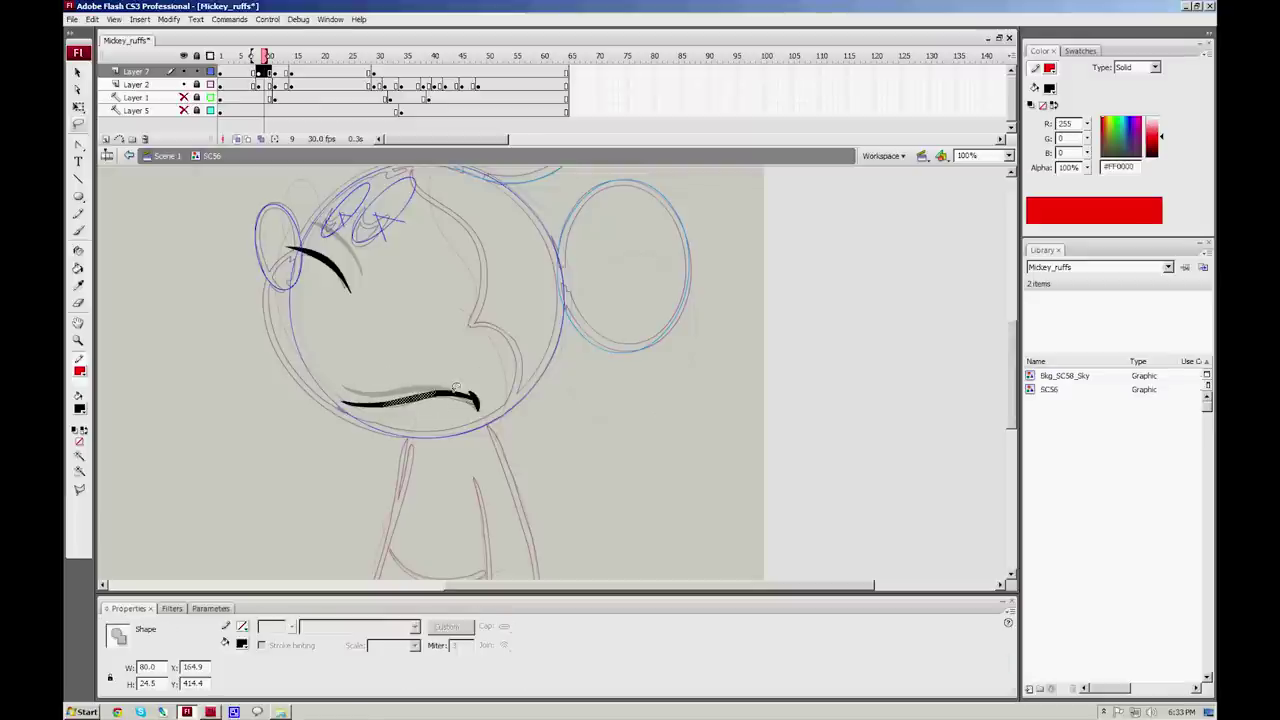
pyautogui.click(476, 367)
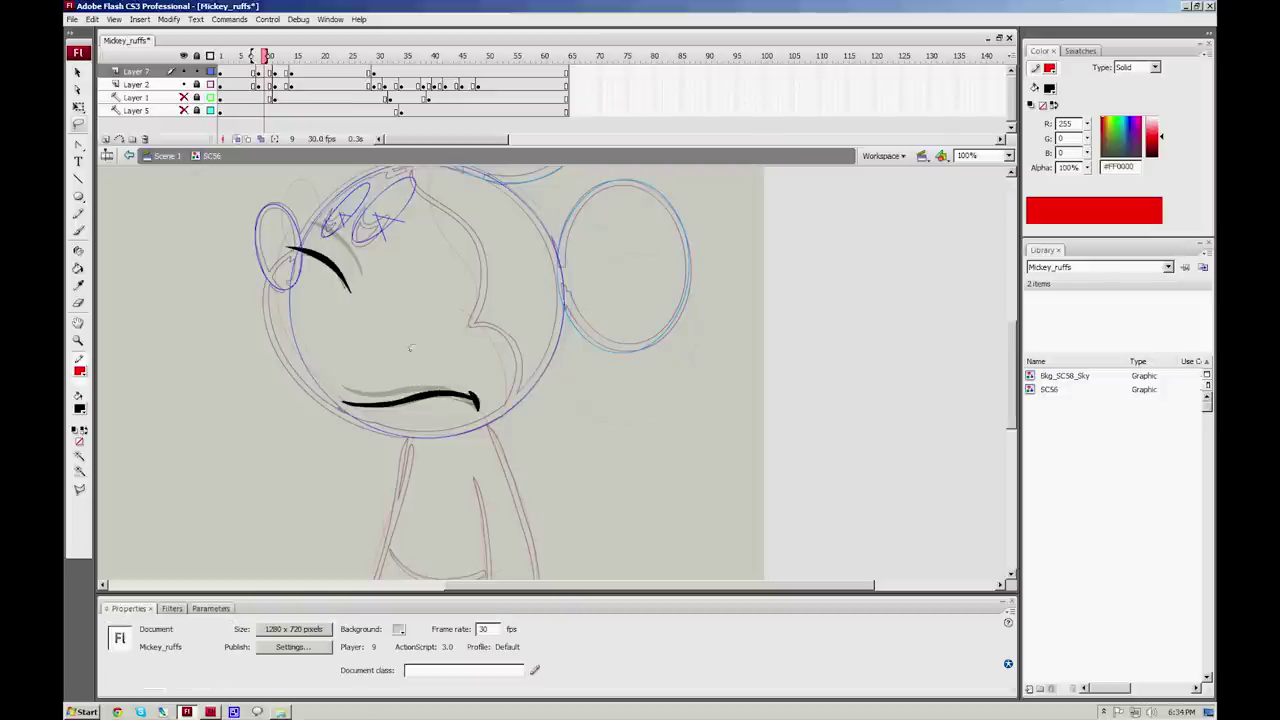
pyautogui.click(432, 392)
pyautogui.click(467, 374)
# Step: Trace the muzzle and chin outline in red with the Pencil, from below the nose to the underside of the head
pyautogui.press('y')
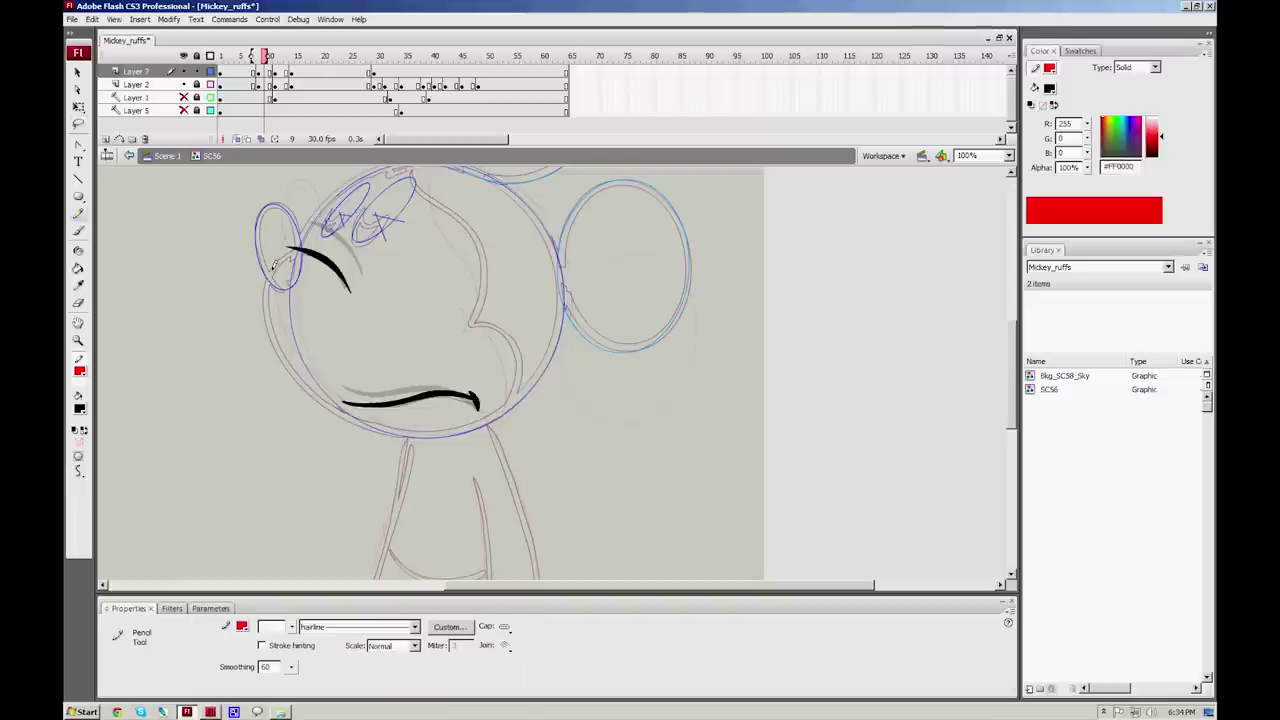
pyautogui.moveTo(275, 342)
pyautogui.mouseDown()
pyautogui.moveTo(324, 398)
pyautogui.moveTo(373, 424)
pyautogui.moveTo(443, 430)
pyautogui.mouseUp()
pyautogui.hotkey('ctrl', 'z')
pyautogui.moveTo(266, 287)
pyautogui.mouseDown()
pyautogui.moveTo(283, 361)
pyautogui.moveTo(314, 391)
pyautogui.moveTo(364, 422)
pyautogui.moveTo(433, 435)
pyautogui.mouseUp()
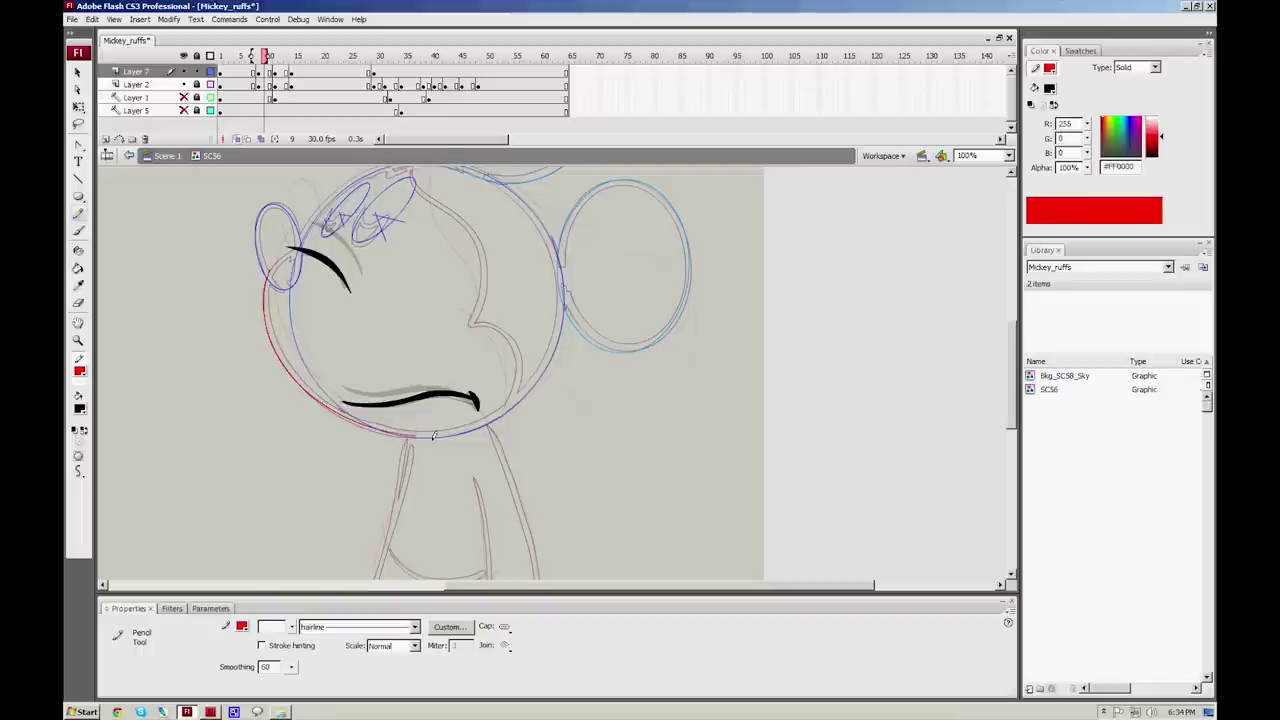
# Step: Trace the short forehead line and the inner face edge in red from the top of the head down to the cheek
pyautogui.scroll(3, 476, 282)
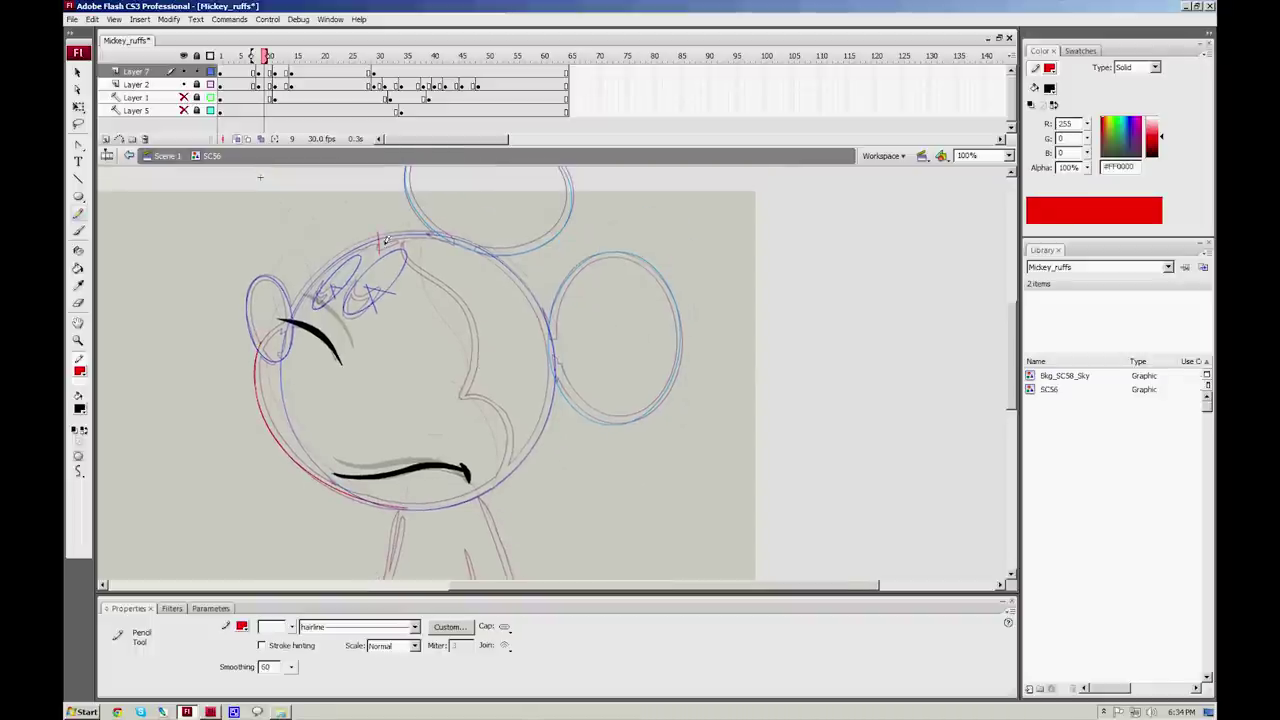
pyautogui.moveTo(382, 244); pyautogui.dragTo(412, 237)
pyautogui.moveTo(408, 256)
pyautogui.mouseDown()
pyautogui.moveTo(474, 312)
pyautogui.moveTo(472, 379)
pyautogui.moveTo(456, 408)
pyautogui.mouseUp()
pyautogui.press('v')
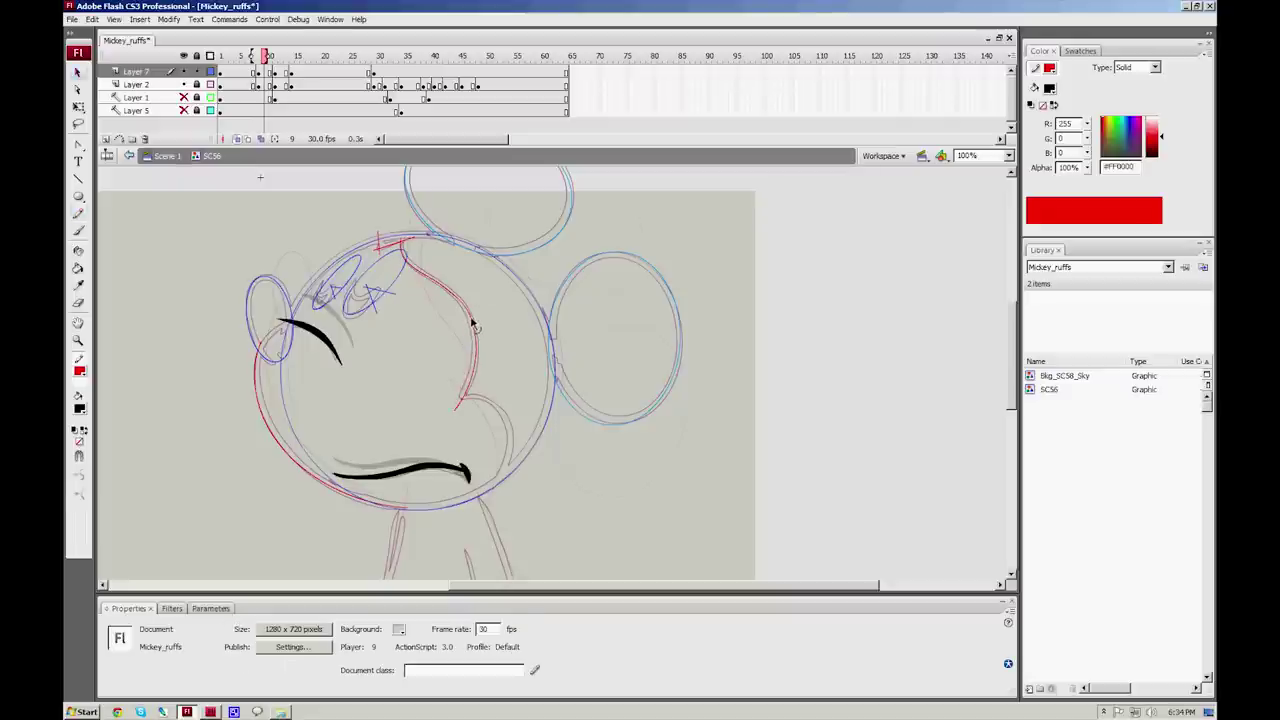
pyautogui.press('y')
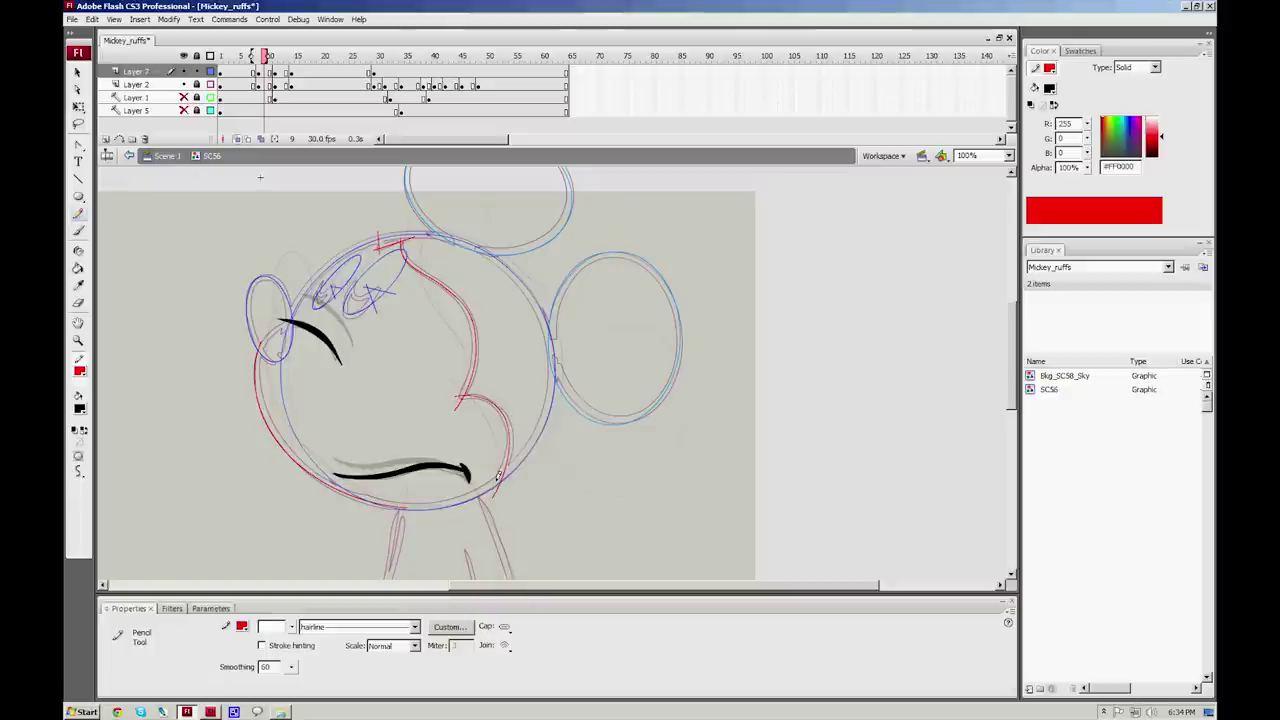
# Step: Trace the body in red below the head, including both sides, the inner arm line, the curved waistline and the base line
pyautogui.moveTo(540, 475)
pyautogui.mouseDown()
pyautogui.moveTo(539, 293)
pyautogui.moveTo(487, 336)
pyautogui.moveTo(529, 499)
pyautogui.moveTo(521, 568)
pyautogui.mouseUp()
pyautogui.moveTo(527, 415); pyautogui.dragTo(542, 342)
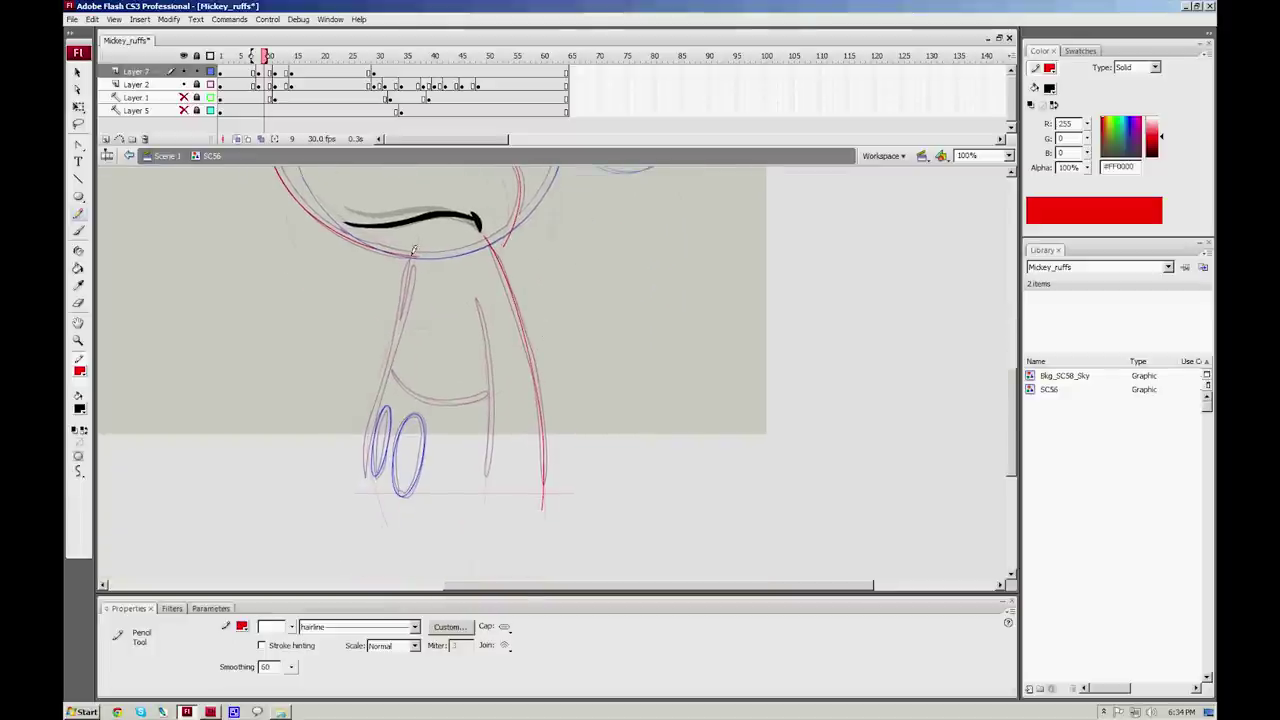
pyautogui.moveTo(412, 255)
pyautogui.mouseDown()
pyautogui.moveTo(366, 437)
pyautogui.moveTo(378, 520)
pyautogui.mouseUp()
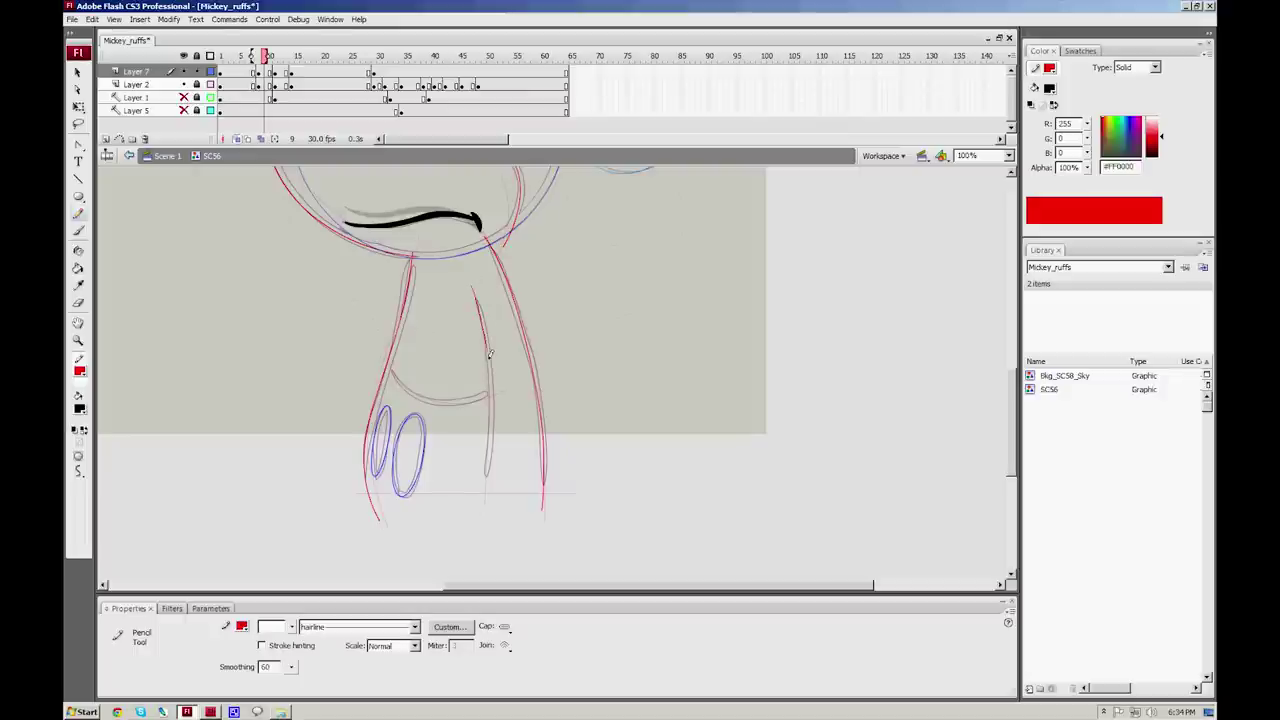
pyautogui.moveTo(490, 354); pyautogui.dragTo(476, 532)
pyautogui.moveTo(386, 350)
pyautogui.mouseDown()
pyautogui.moveTo(409, 384)
pyautogui.moveTo(460, 398)
pyautogui.moveTo(497, 387)
pyautogui.mouseUp()
pyautogui.moveTo(344, 497); pyautogui.dragTo(568, 488)
# Step: Go to frame 12 of Layer 7, brush the black snout curve below the eyes, and refine its shape
pyautogui.moveTo(596, 366); pyautogui.dragTo(615, 438)
pyautogui.moveTo(263, 57); pyautogui.dragTo(280, 57)
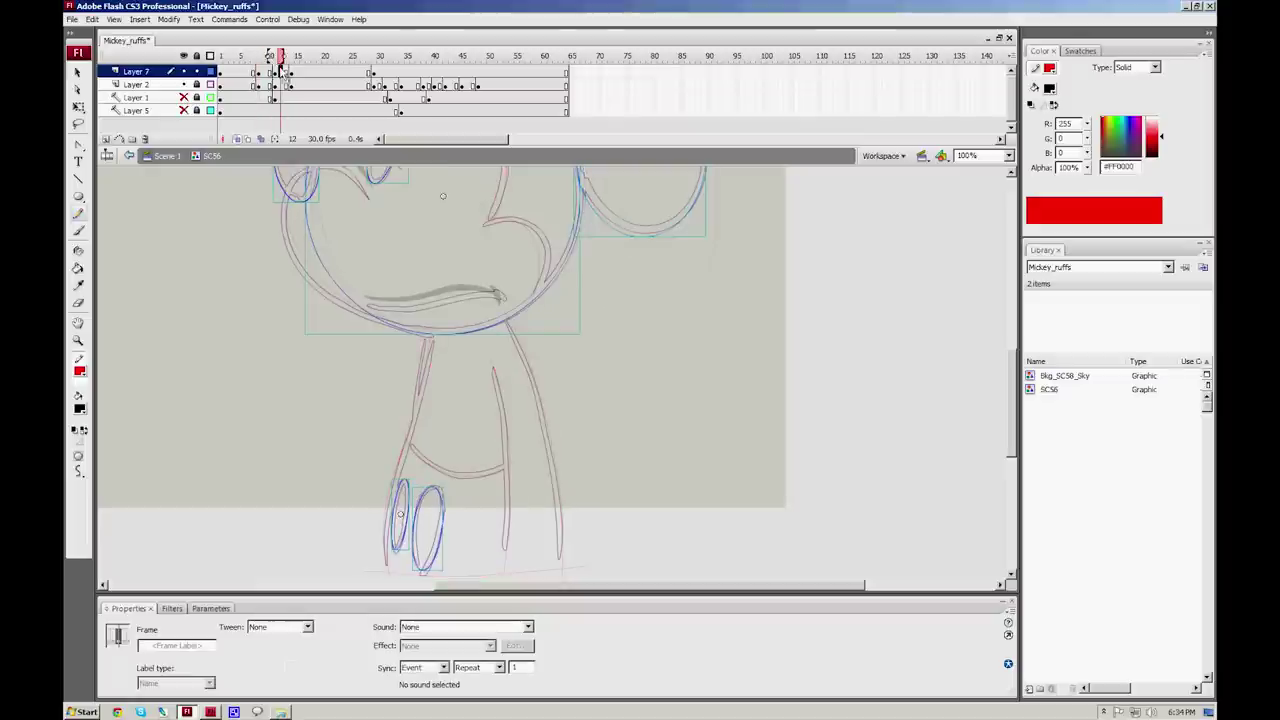
pyautogui.moveTo(374, 247)
pyautogui.mouseDown()
pyautogui.moveTo(390, 266)
pyautogui.moveTo(344, 250)
pyautogui.moveTo(402, 296)
pyautogui.mouseUp()
pyautogui.press('b')
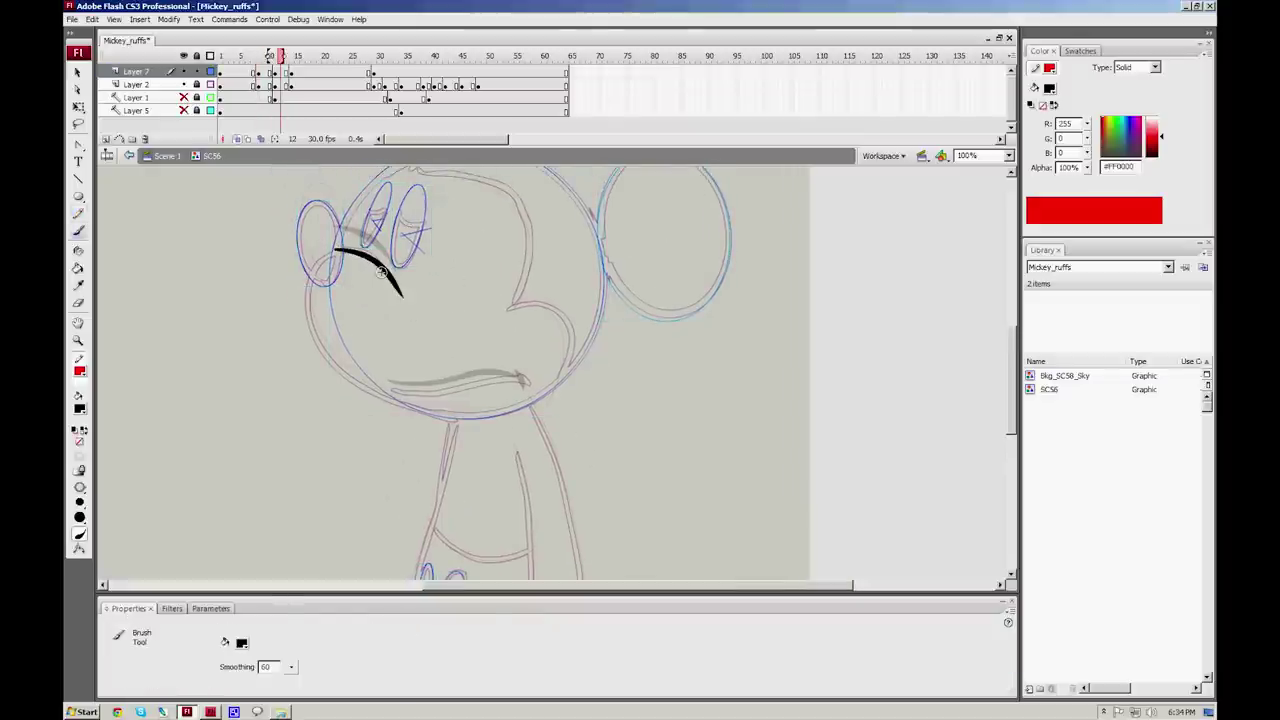
pyautogui.press('v')
pyautogui.click(382, 268)
pyautogui.click(413, 327)
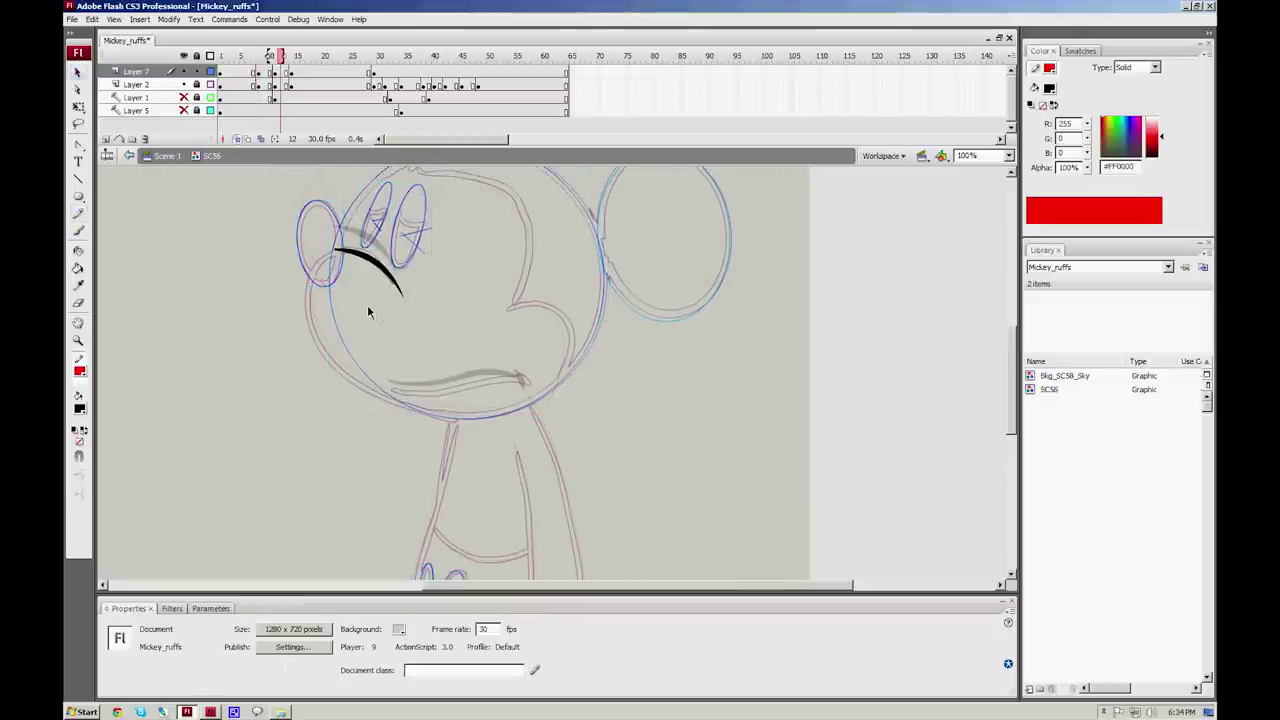
pyautogui.click(338, 270)
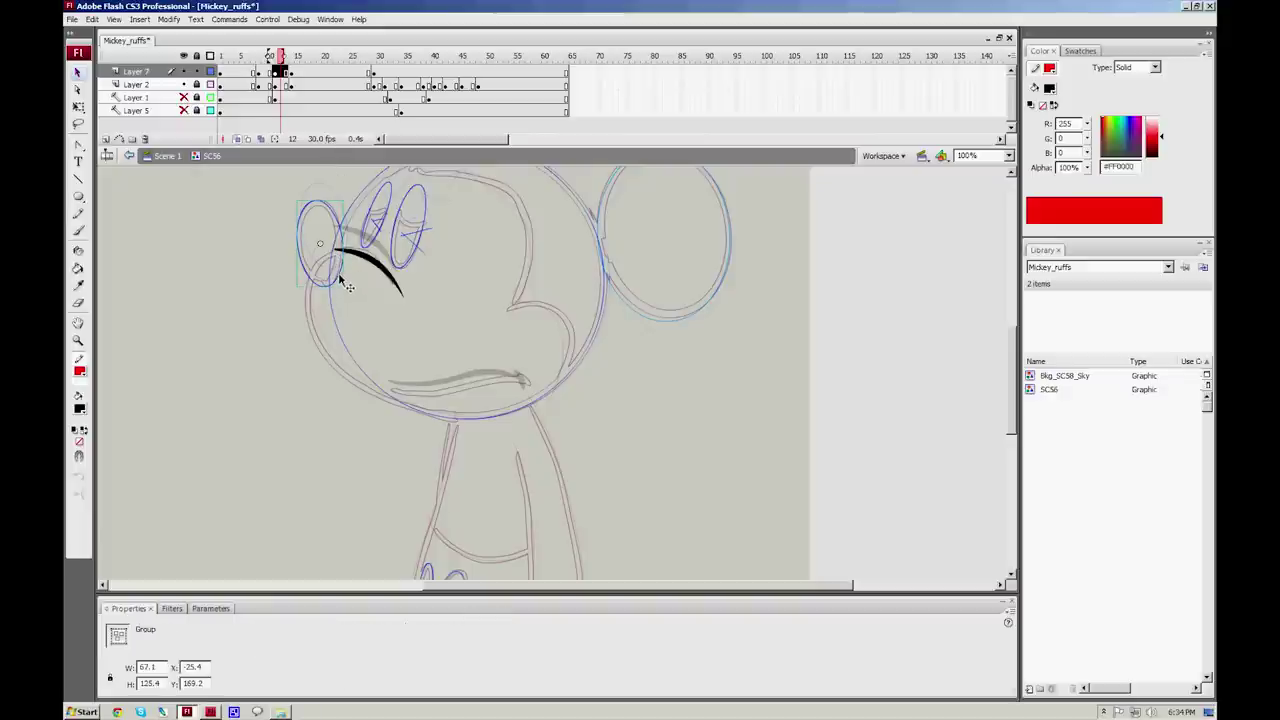
pyautogui.doubleClick(345, 268)
pyautogui.click(343, 293)
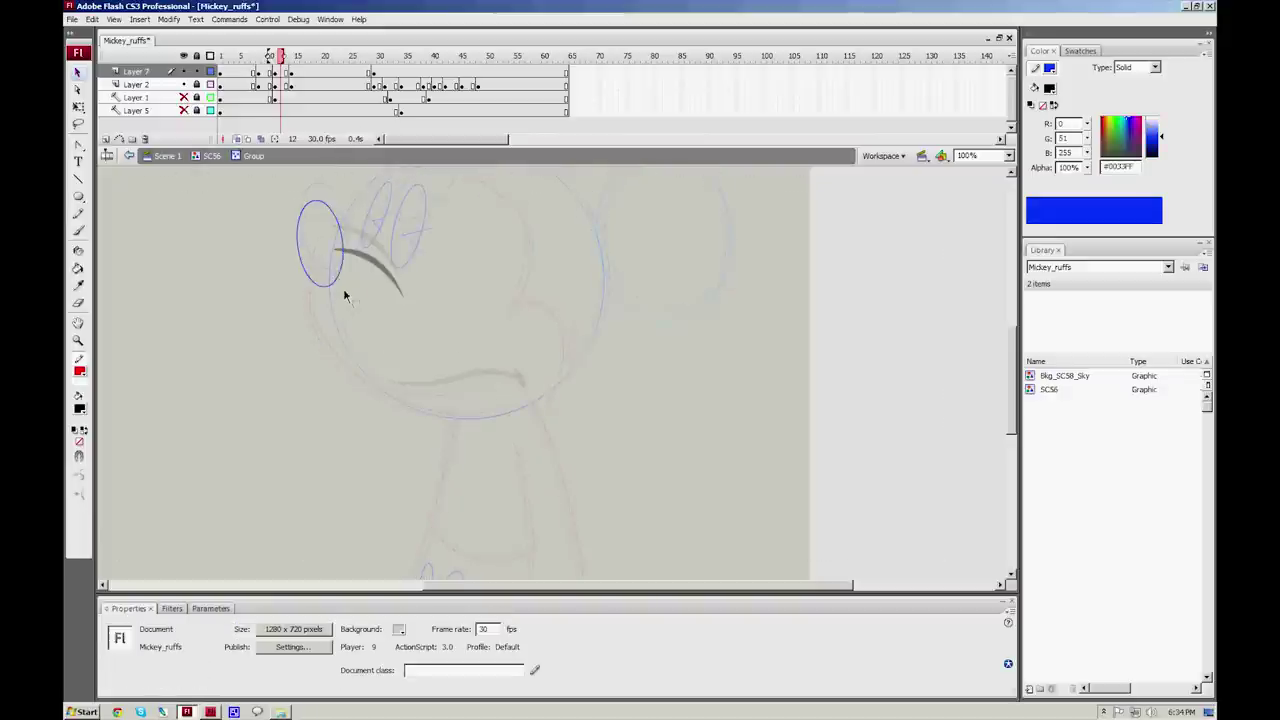
pyautogui.click(197, 160)
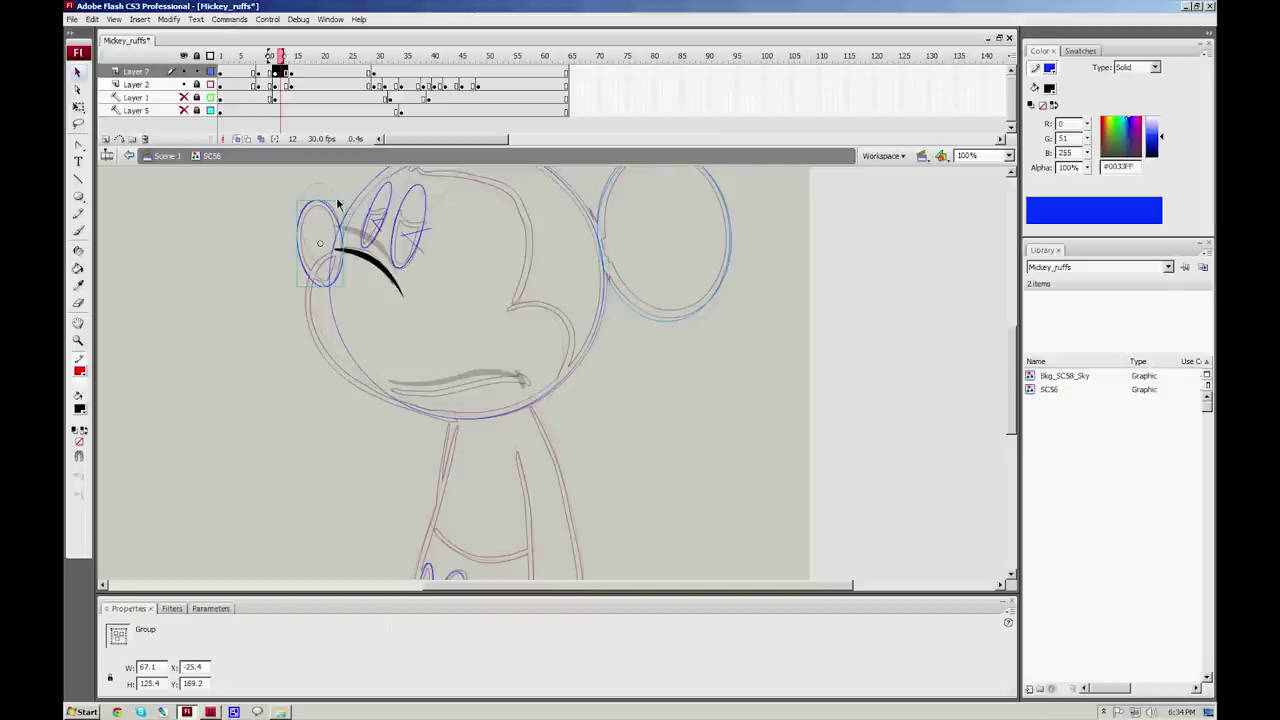
pyautogui.click(353, 268)
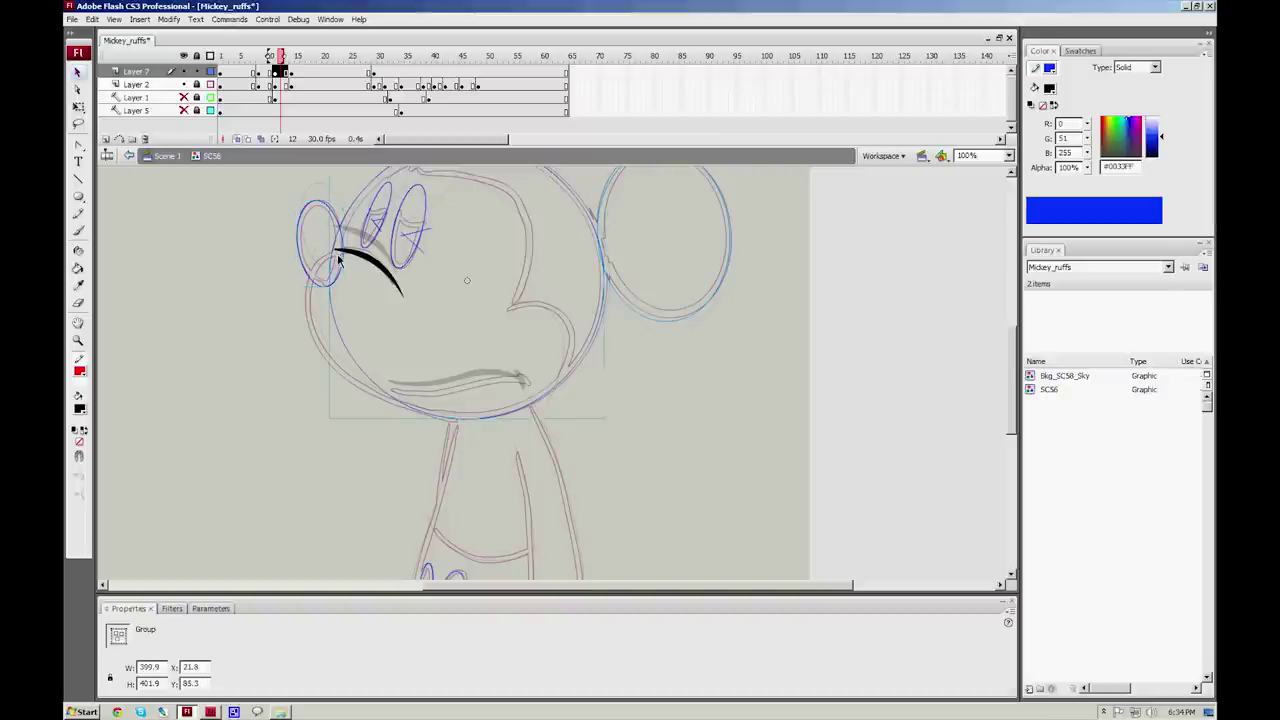
pyautogui.click(374, 322)
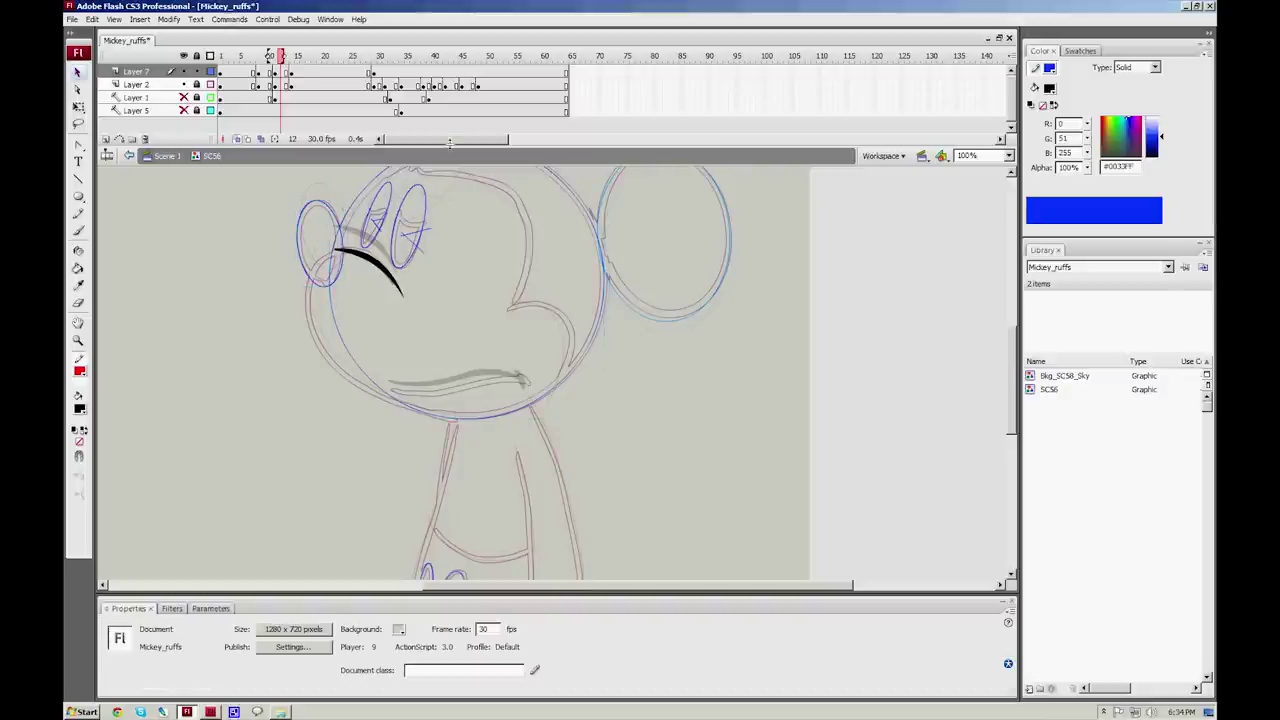
# Step: Trace the frame 12 muzzle outline in red with the Pencil, from the nose around to the chin
pyautogui.press('y')
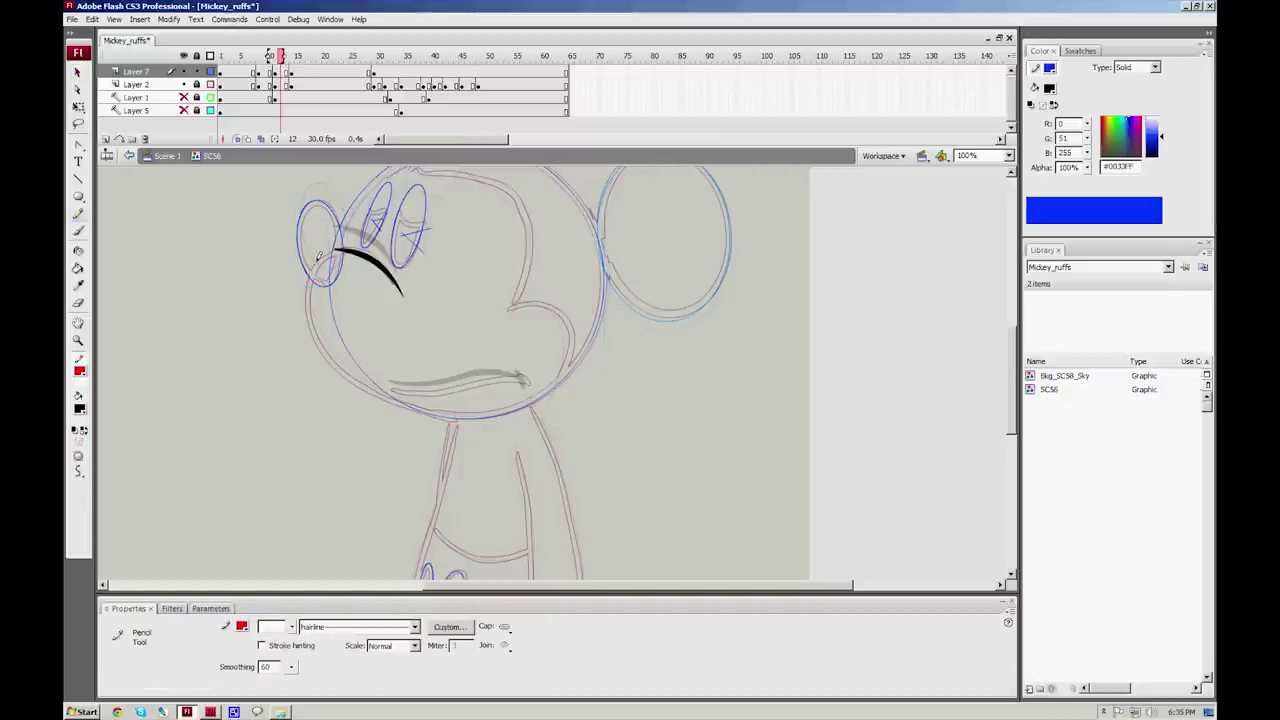
pyautogui.moveTo(318, 256)
pyautogui.mouseDown()
pyautogui.moveTo(309, 285)
pyautogui.moveTo(322, 345)
pyautogui.mouseUp()
pyautogui.moveTo(378, 393)
pyautogui.mouseDown()
pyautogui.moveTo(430, 408)
pyautogui.moveTo(490, 393)
pyautogui.mouseUp()
# Step: Brush the black mouth line over the frame 12 rough and adjust its curve near the corner
pyautogui.press('b')
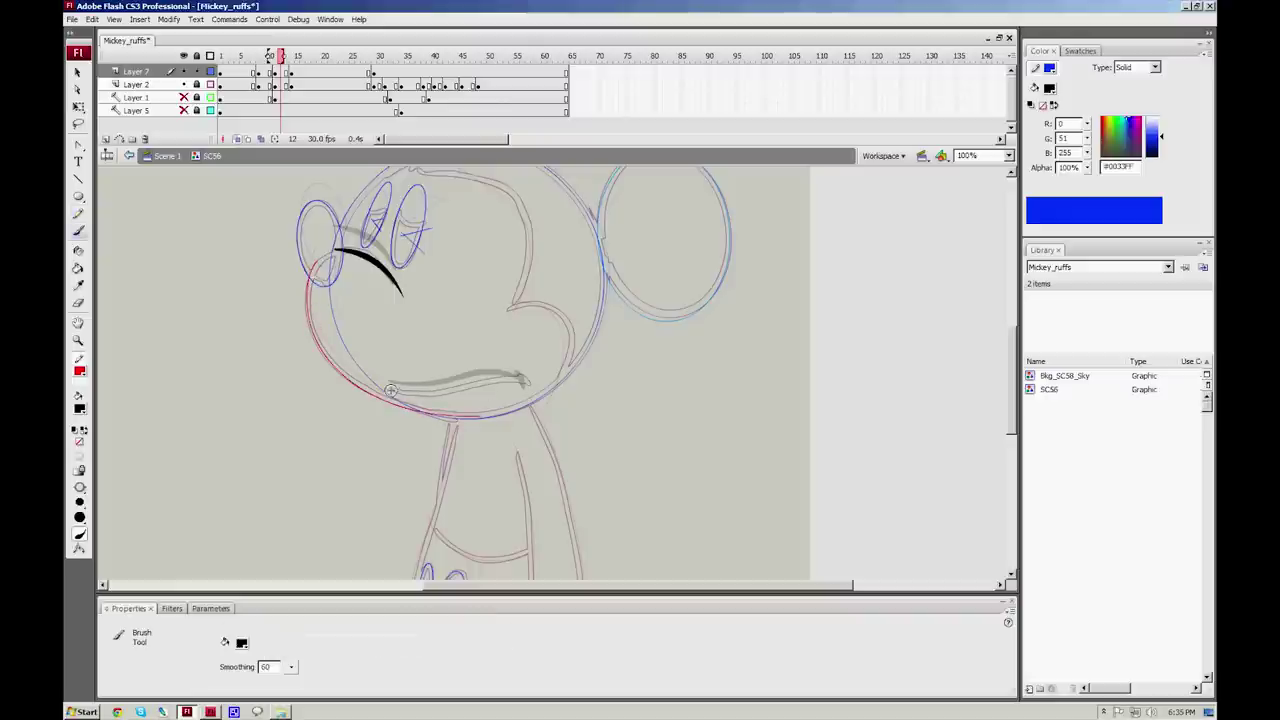
pyautogui.moveTo(392, 391); pyautogui.dragTo(532, 388)
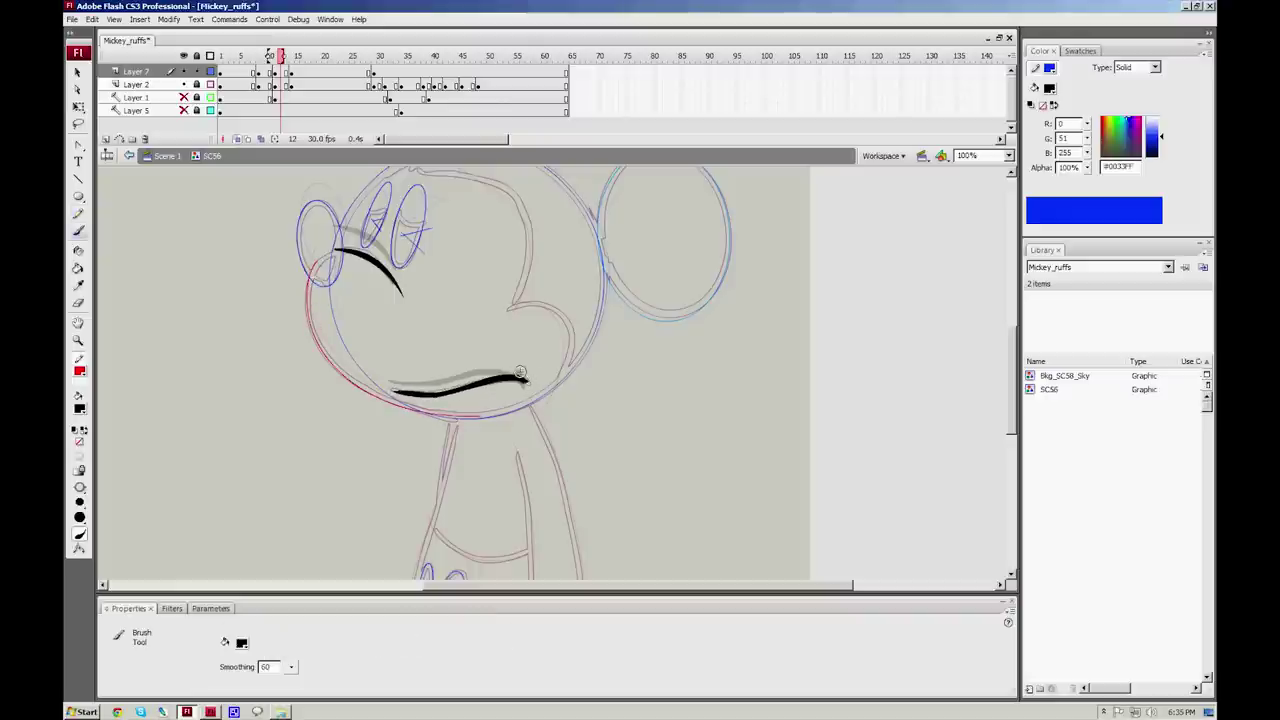
pyautogui.press('v')
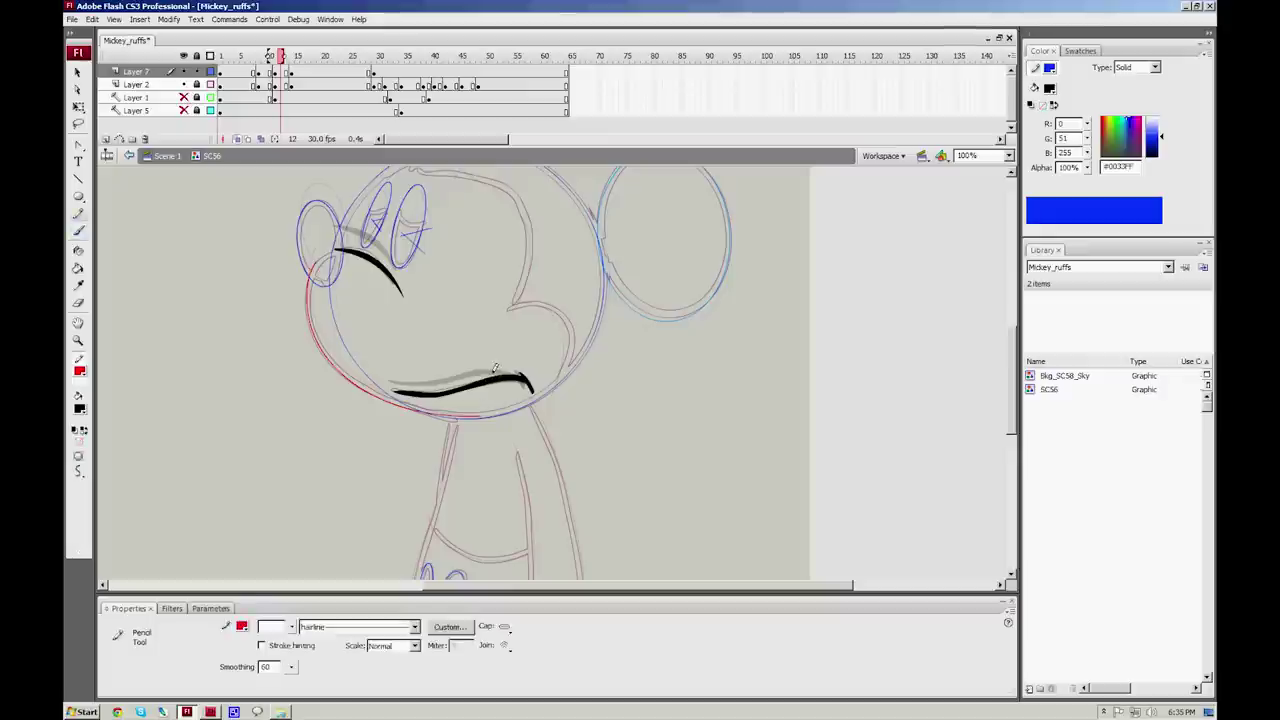
pyautogui.click(500, 384)
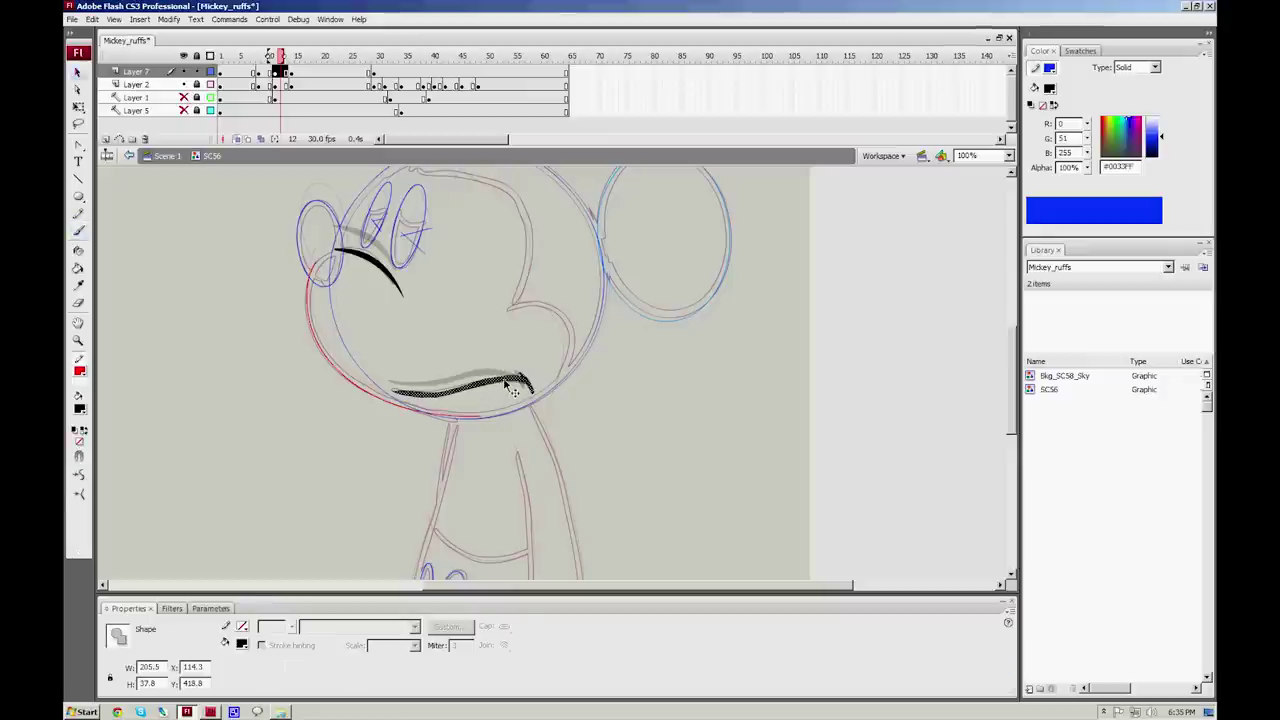
pyautogui.click(500, 402)
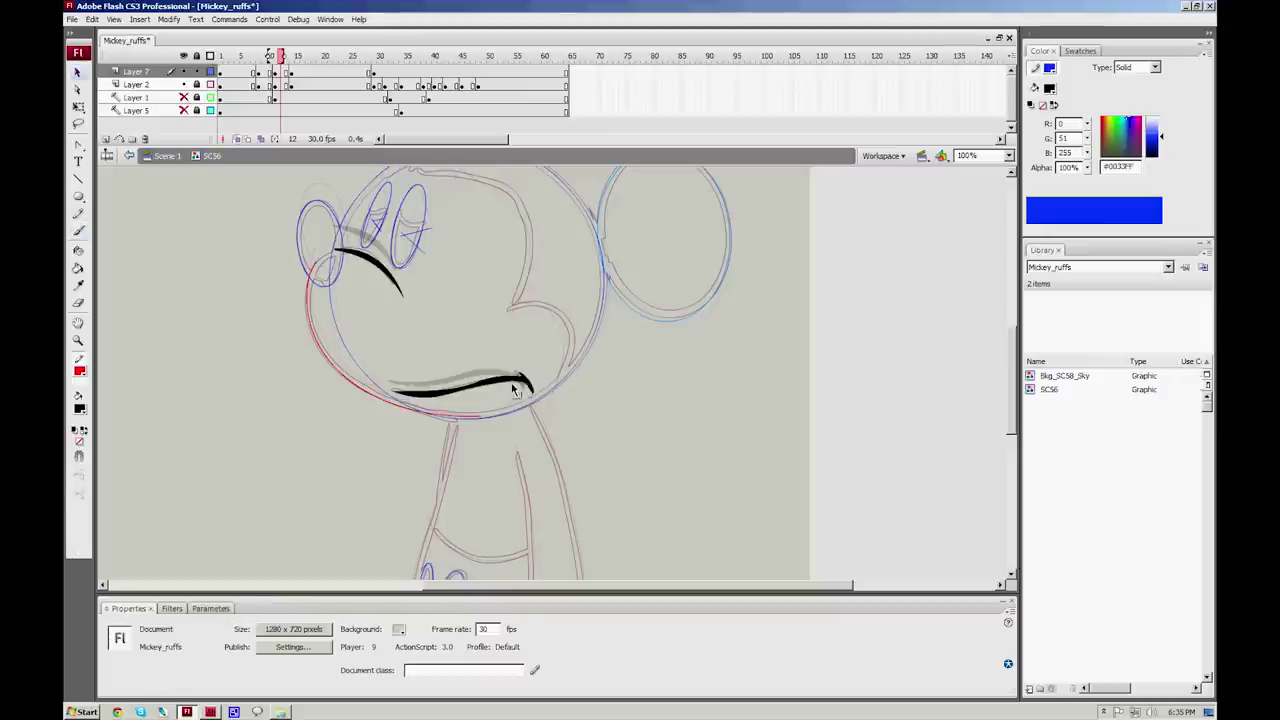
pyautogui.click(518, 386)
pyautogui.click(500, 400)
# Step: Refine the middle section of the frame 12 mouth line using the Lasso, Pen and Selection tools
pyautogui.press('l')
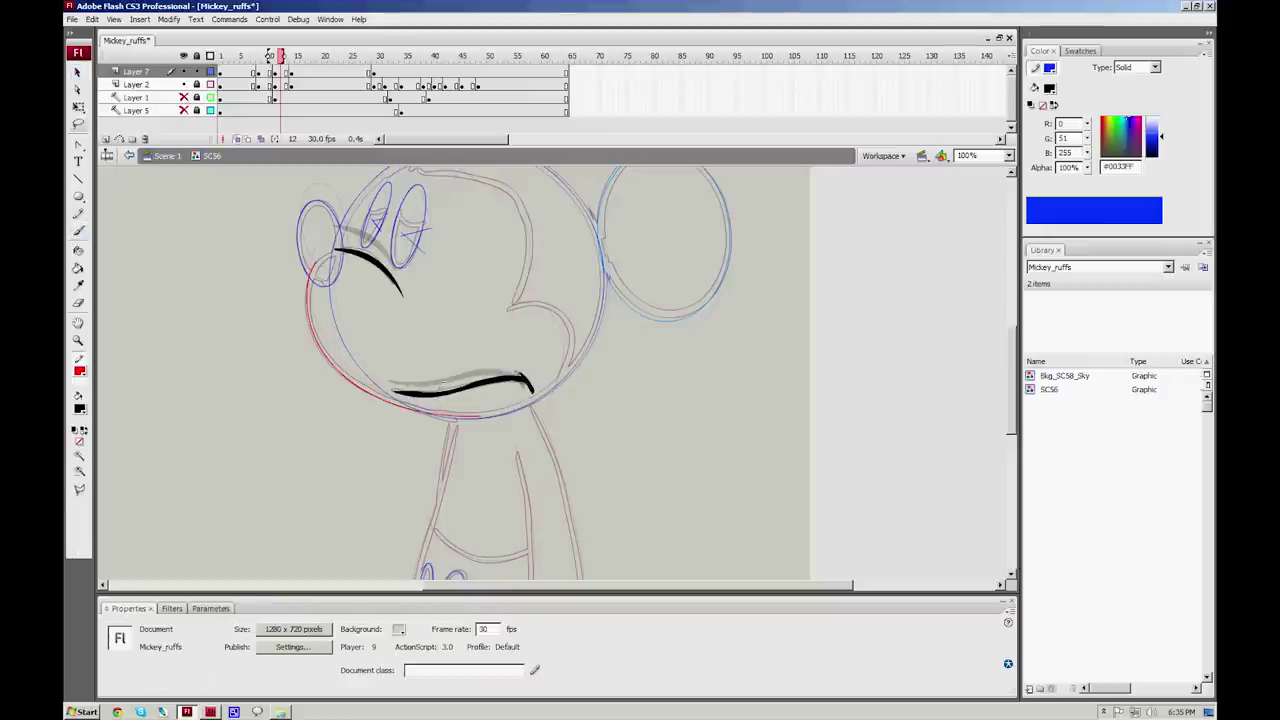
pyautogui.moveTo(436, 376)
pyautogui.mouseDown()
pyautogui.moveTo(452, 404)
pyautogui.moveTo(462, 390)
pyautogui.mouseUp()
pyautogui.click(462, 391)
pyautogui.press('p')
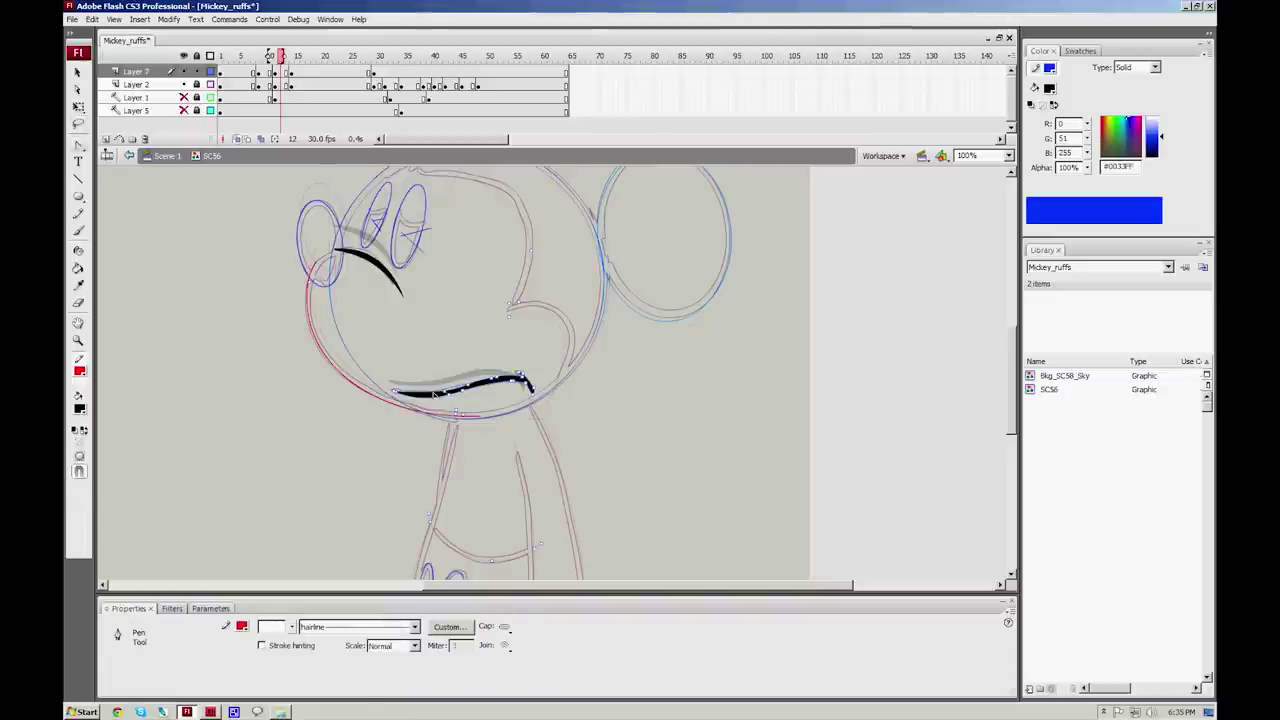
pyautogui.press('v')
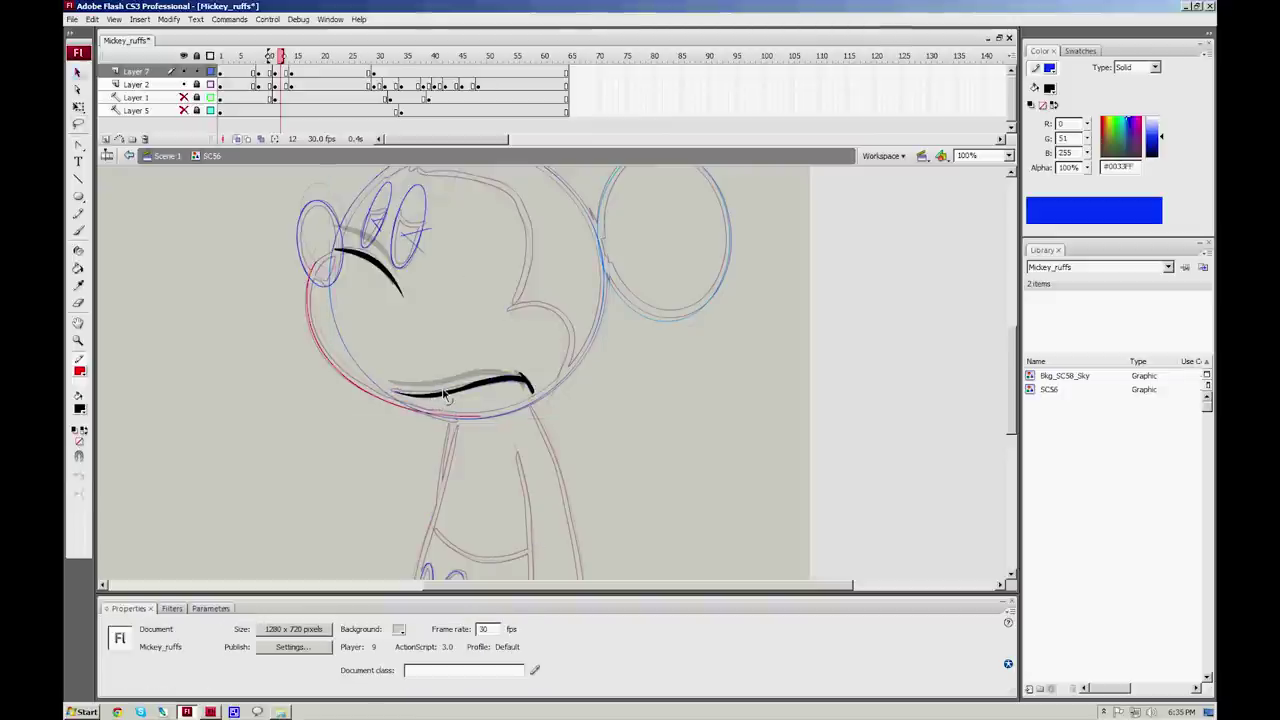
pyautogui.click(445, 393)
pyautogui.click(516, 252)
# Step: Trace the frame 12 hairline in red with the Pencil, from the forehead above the eyes down to the cheek notch
pyautogui.press('y')
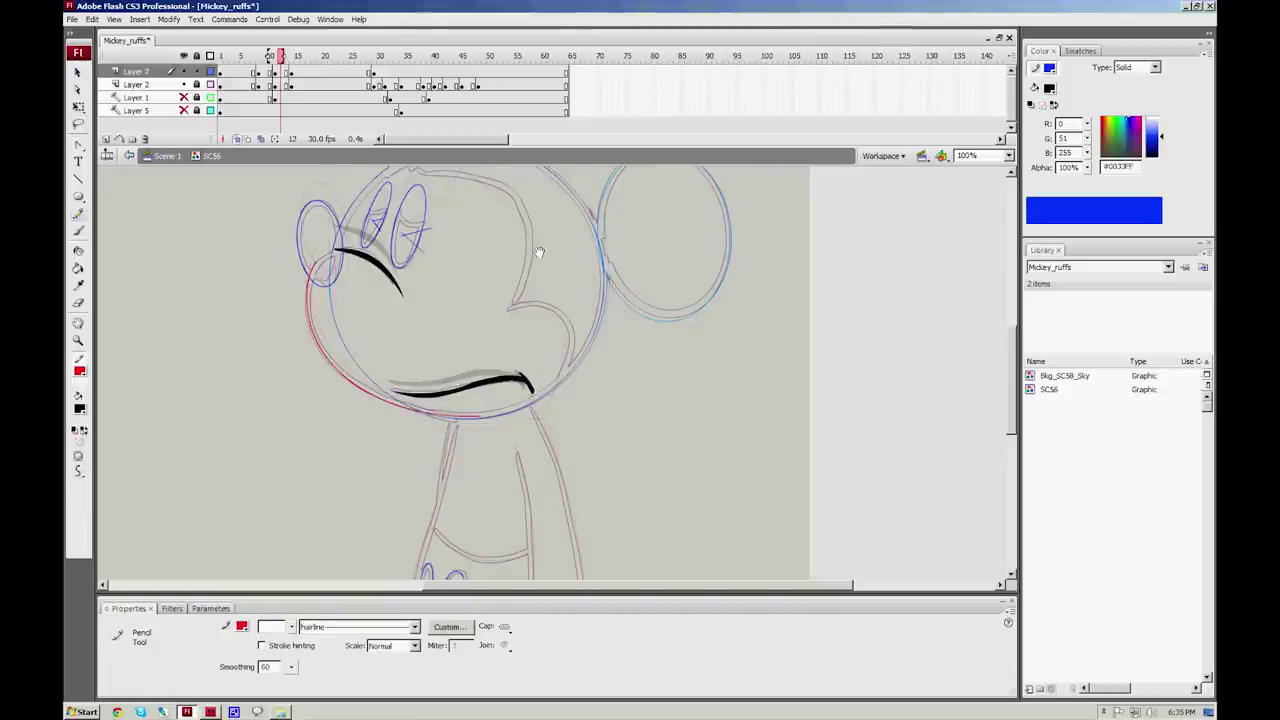
pyautogui.moveTo(536, 254); pyautogui.dragTo(513, 298)
pyautogui.moveTo(350, 218); pyautogui.dragTo(410, 188)
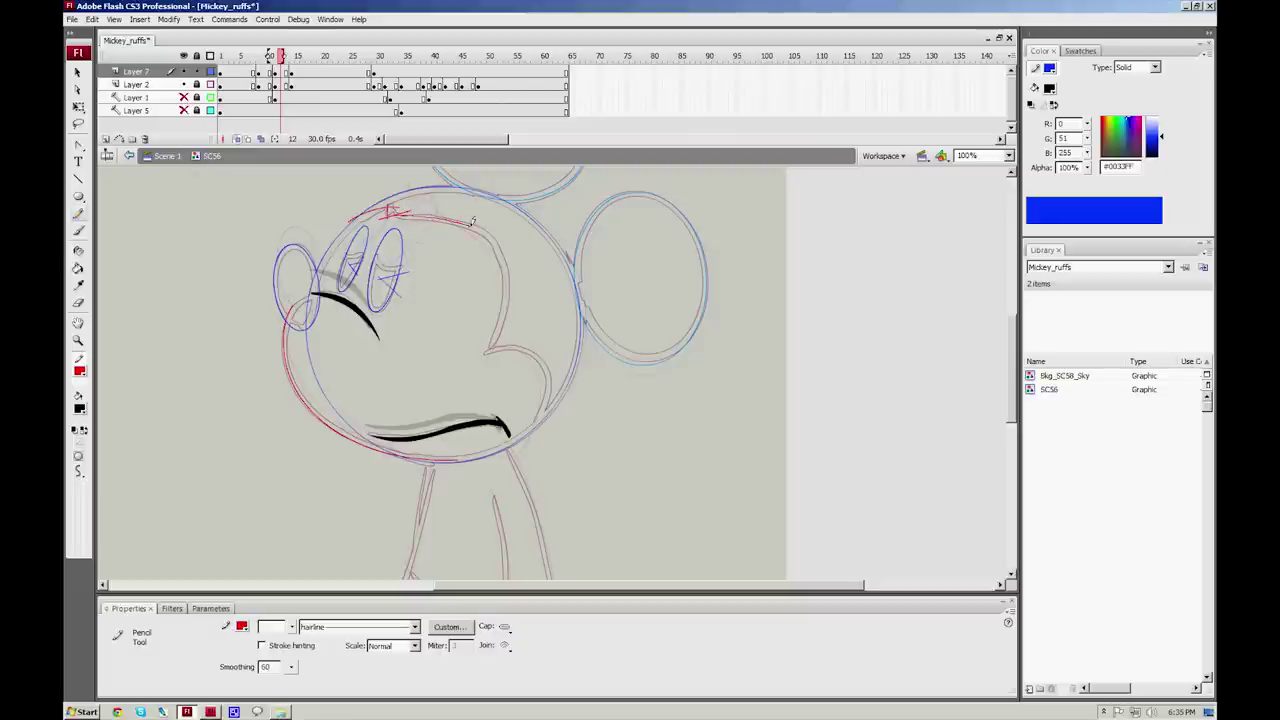
pyautogui.moveTo(472, 220); pyautogui.dragTo(496, 240)
pyautogui.moveTo(503, 318); pyautogui.dragTo(480, 360)
pyautogui.press('v')
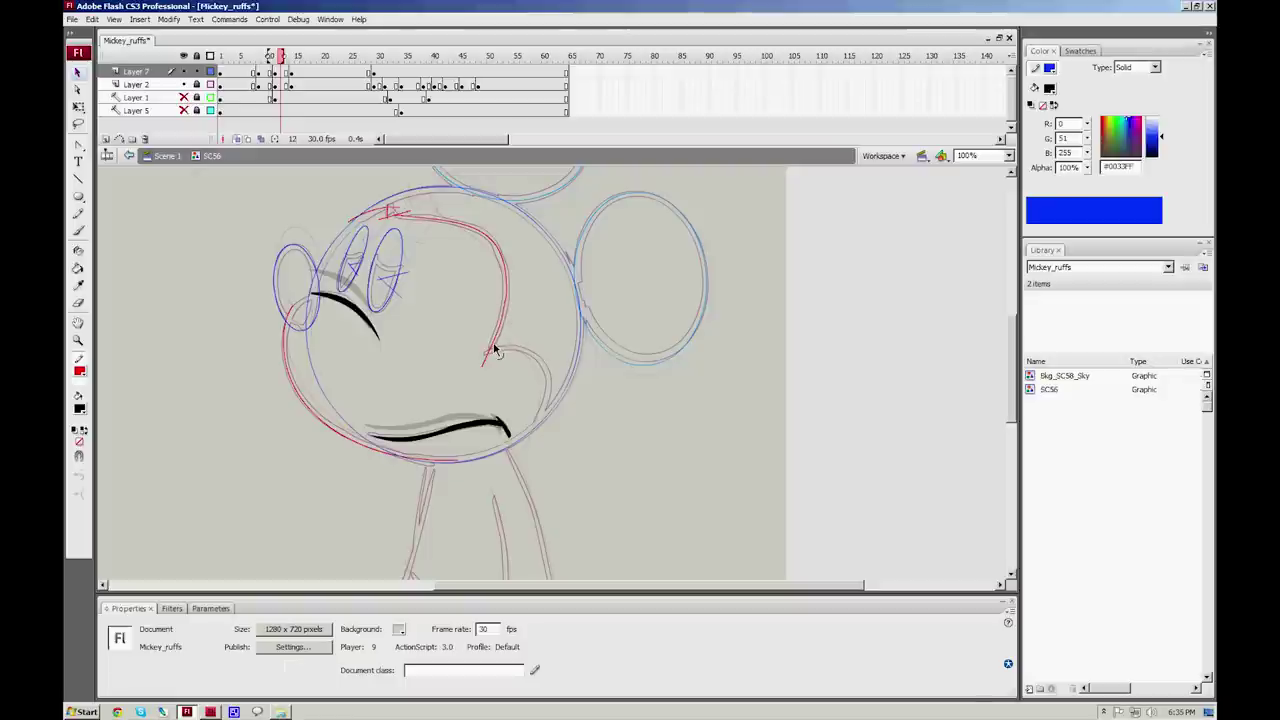
pyautogui.click(485, 359)
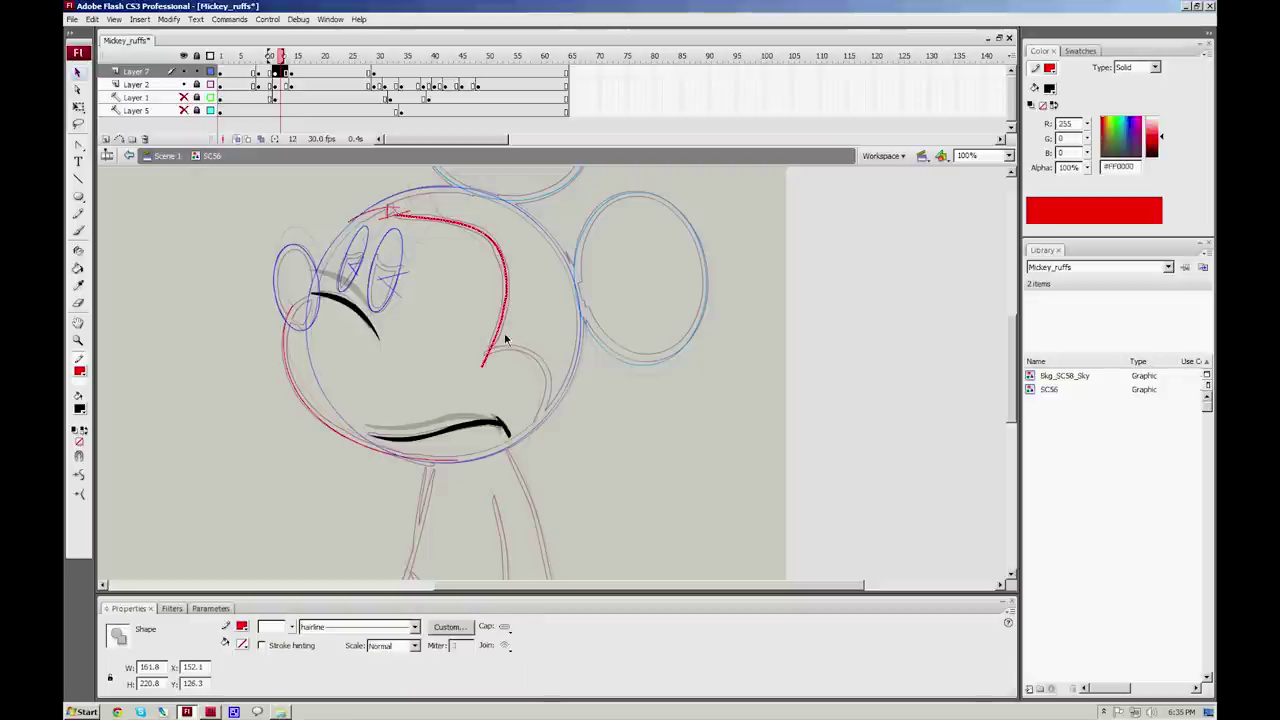
pyautogui.click(506, 360)
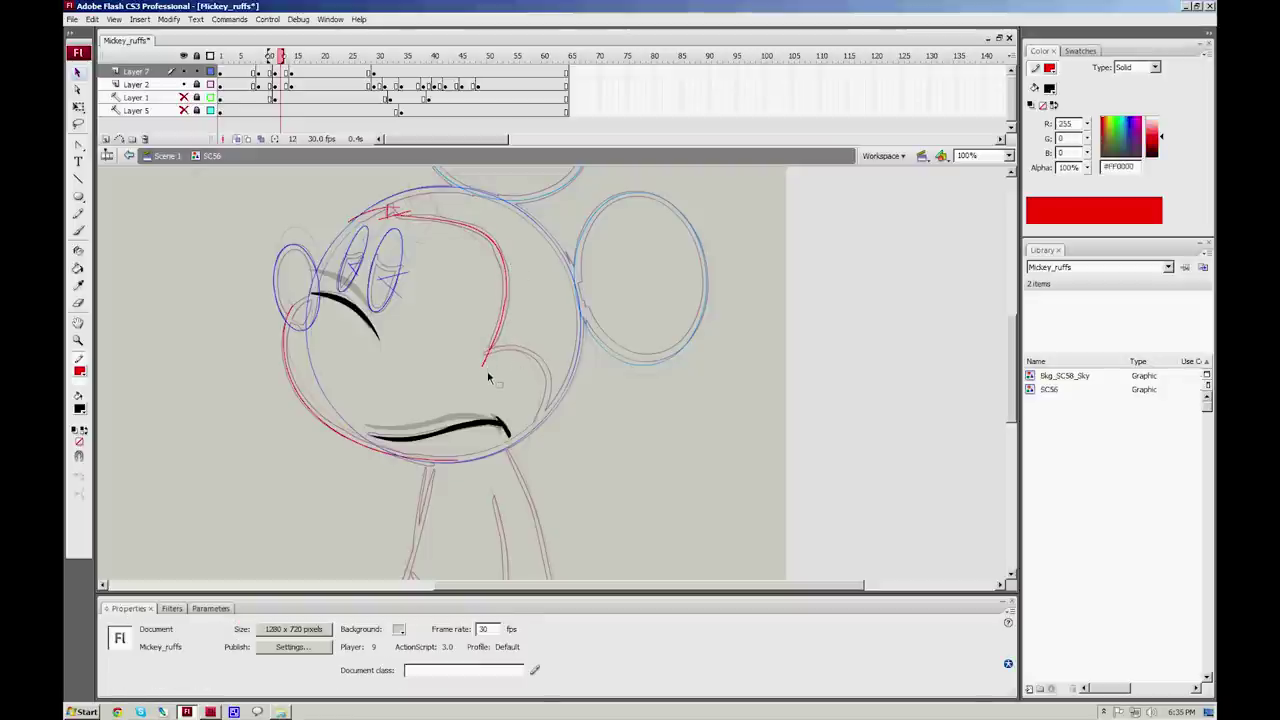
# Step: Trace the frame 12 cheek curve in red from the hairline notch around to the jaw, redoing the lower stroke
pyautogui.press('y')
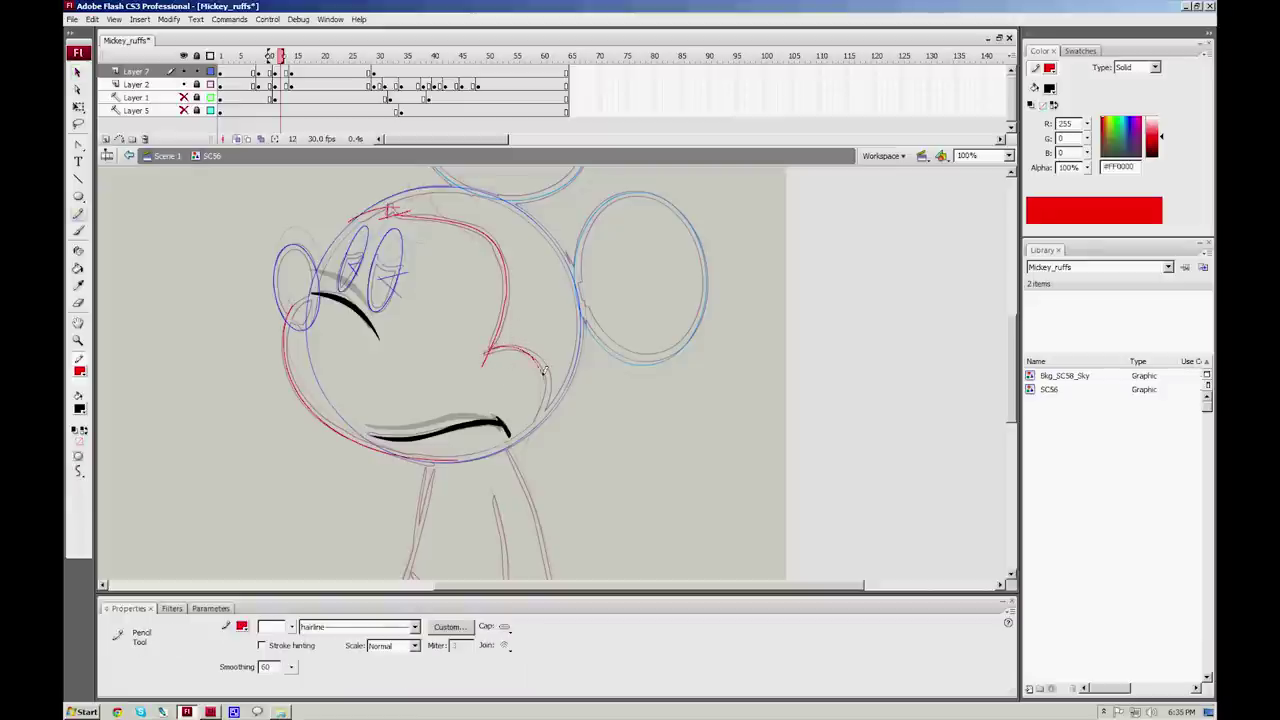
pyautogui.moveTo(542, 372); pyautogui.dragTo(520, 452)
pyautogui.hotkey('ctrl', 'z')
pyautogui.moveTo(524, 345); pyautogui.dragTo(548, 372)
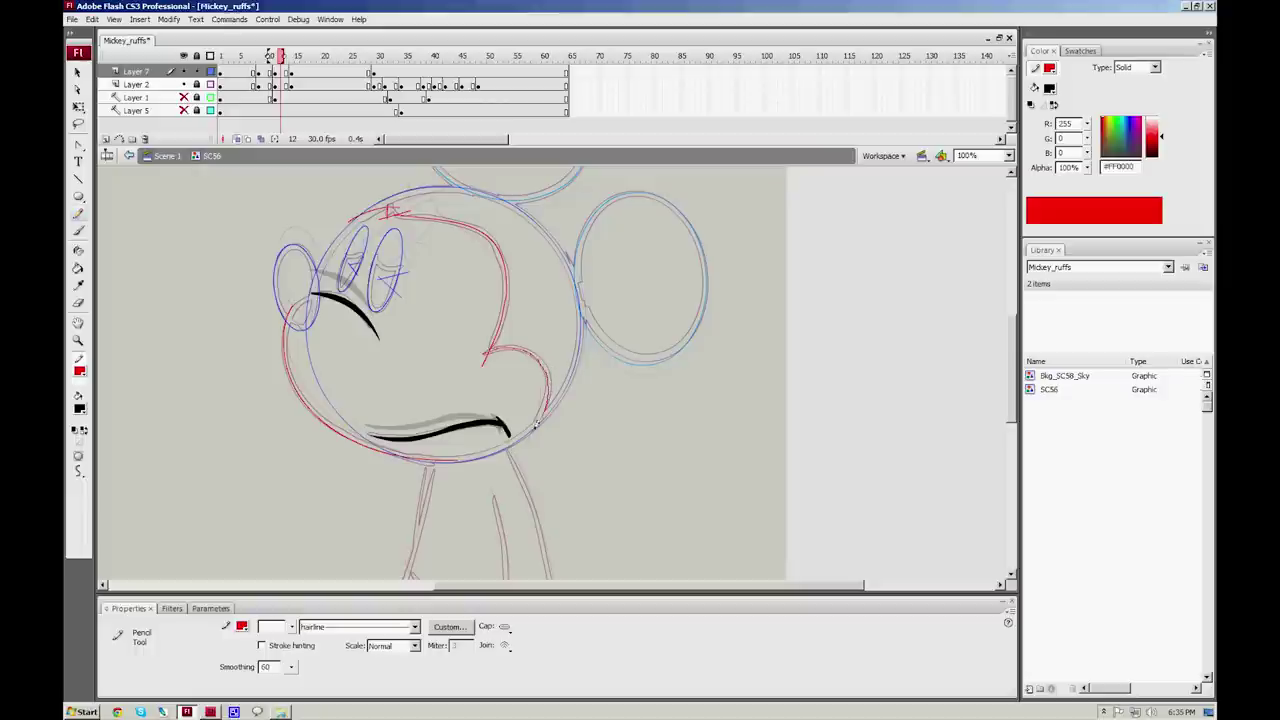
pyautogui.moveTo(535, 424); pyautogui.dragTo(524, 450)
# Step: Go to frame 11 and trace the body's front edge and the inner arm line below the head with the red Pencil
pyautogui.moveTo(281, 60)
pyautogui.mouseDown()
pyautogui.moveTo(265, 62)
pyautogui.moveTo(300, 62)
pyautogui.moveTo(264, 60)
pyautogui.moveTo(295, 60)
pyautogui.moveTo(275, 62)
pyautogui.mouseUp()
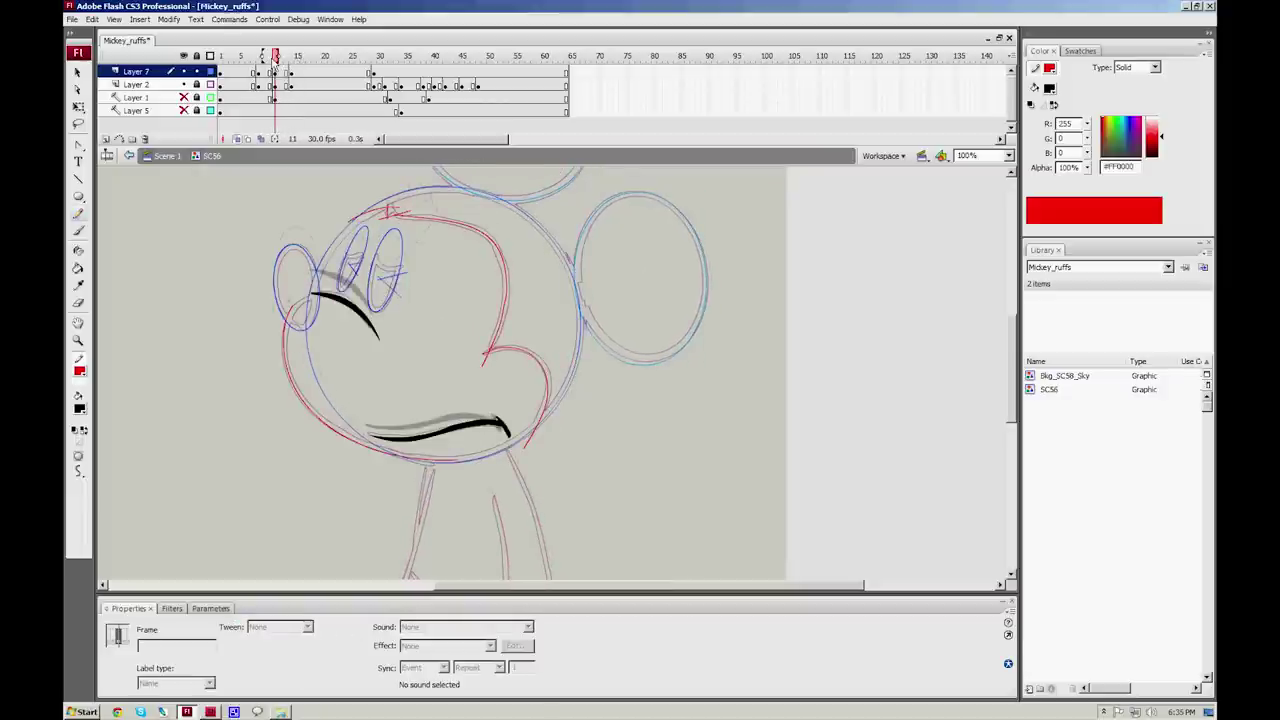
pyautogui.moveTo(584, 501); pyautogui.dragTo(587, 309)
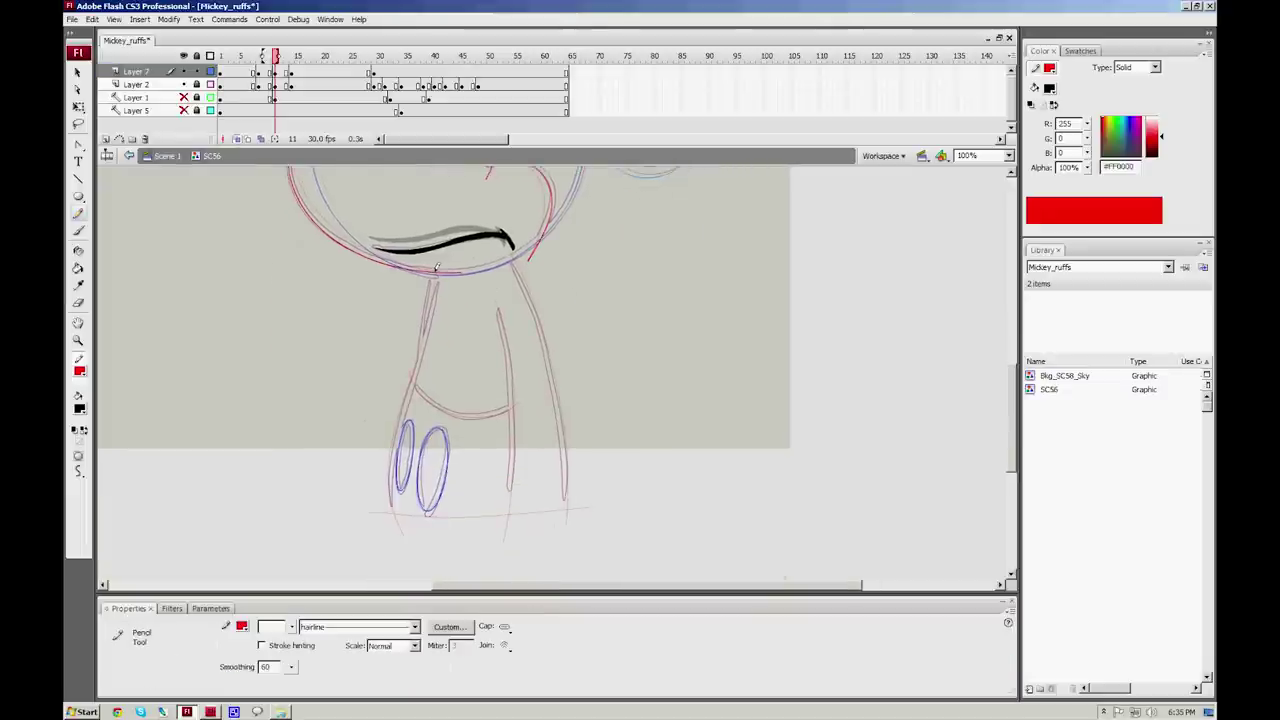
pyautogui.moveTo(399, 428); pyautogui.dragTo(410, 541)
pyautogui.moveTo(500, 310); pyautogui.dragTo(484, 500)
# Step: Go to frame 9 and delete the two blue eye construction groups on Layer 7
pyautogui.moveTo(277, 56)
pyautogui.mouseDown()
pyautogui.moveTo(234, 58)
pyautogui.moveTo(275, 57)
pyautogui.moveTo(264, 57)
pyautogui.mouseUp()
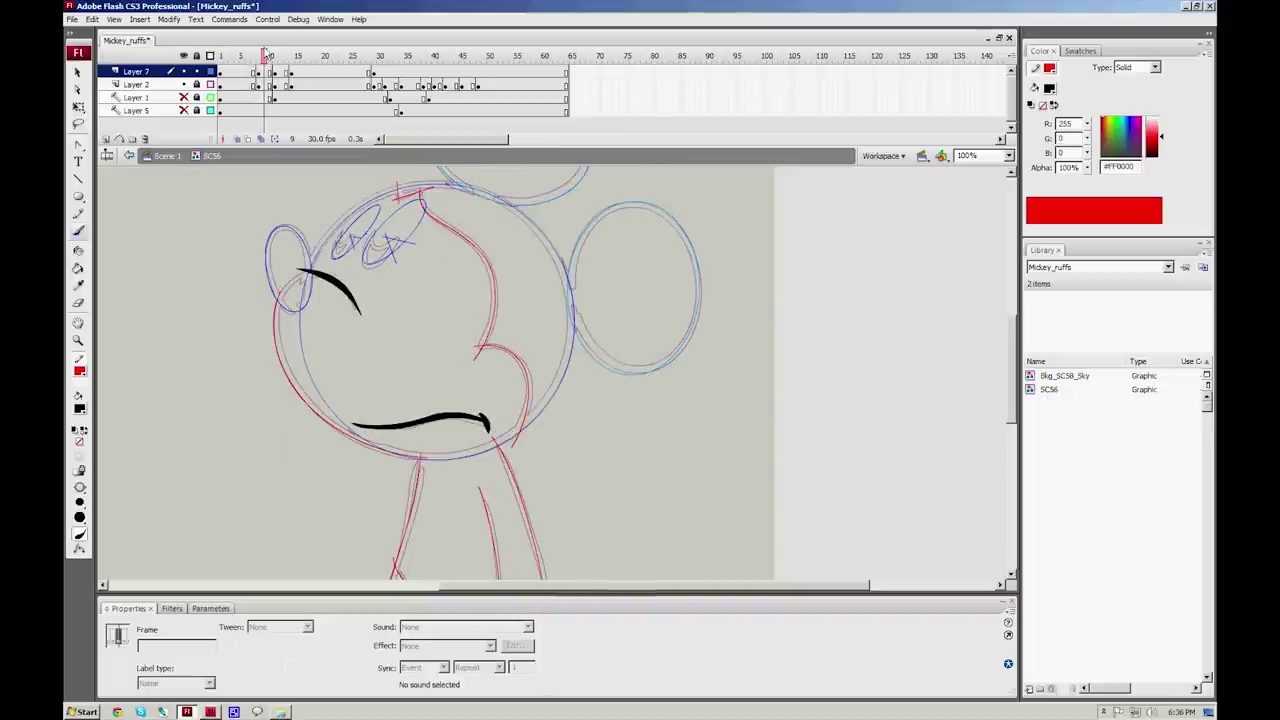
pyautogui.press('v')
pyautogui.click(398, 260)
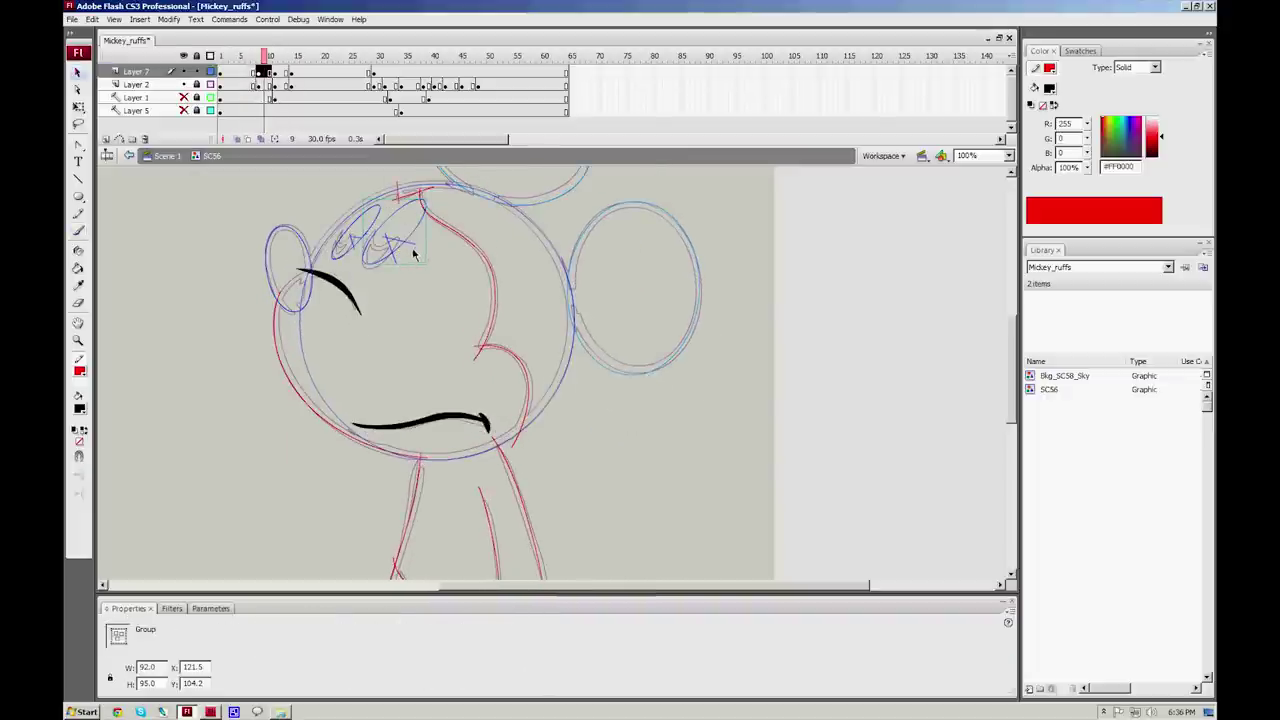
pyautogui.press('Delete')
pyautogui.click(366, 236)
pyautogui.press('Delete')
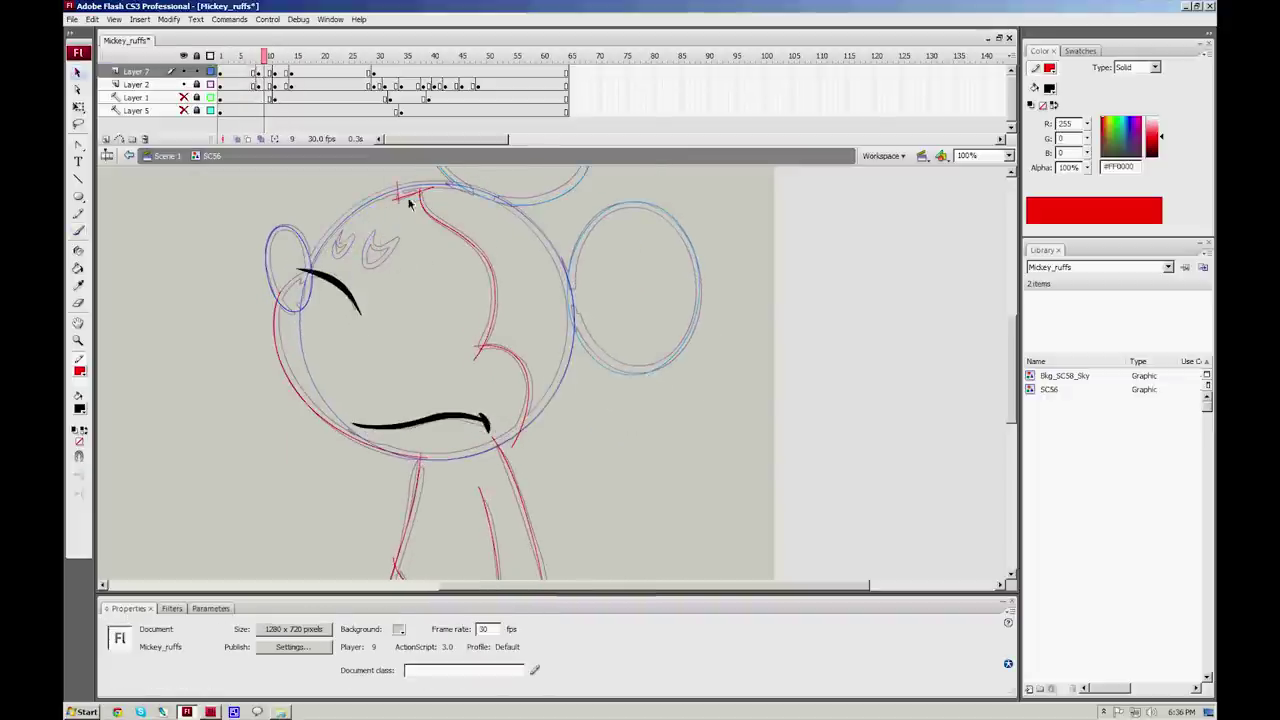
# Step: Brush both black pupils over the frame 9 rough and reshape the larger pupil's edges and outer tip
pyautogui.press('b')
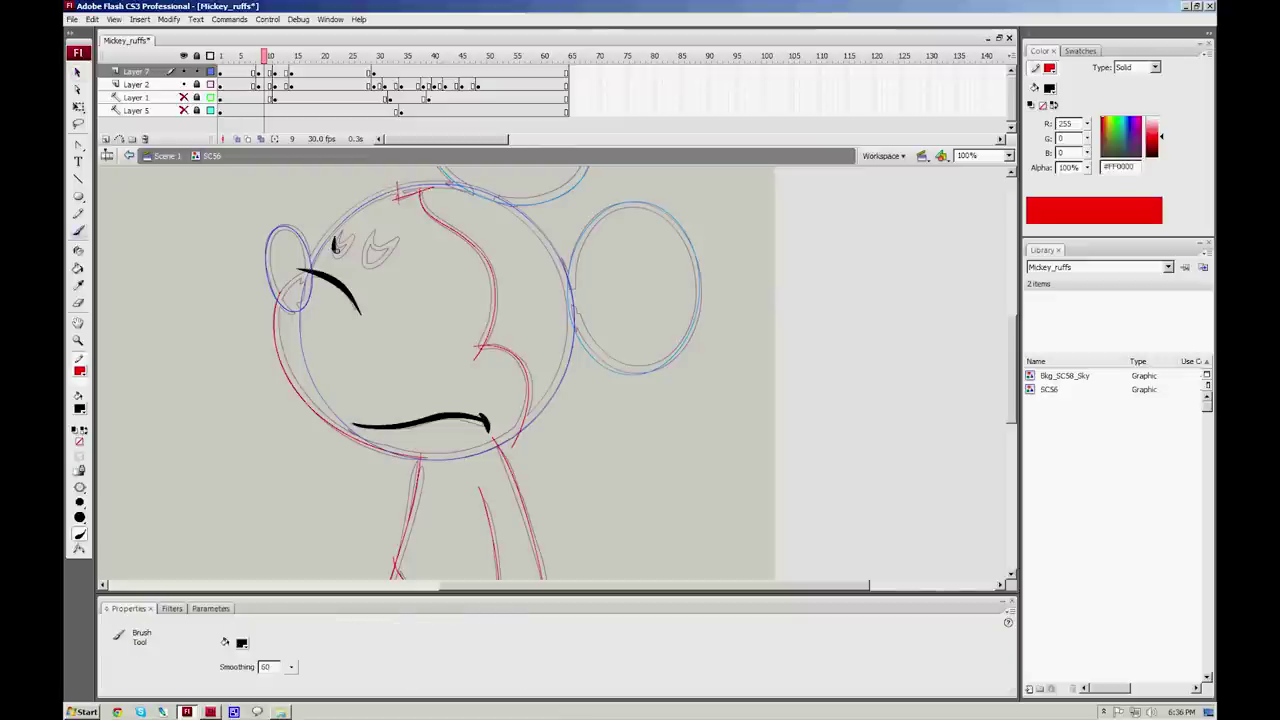
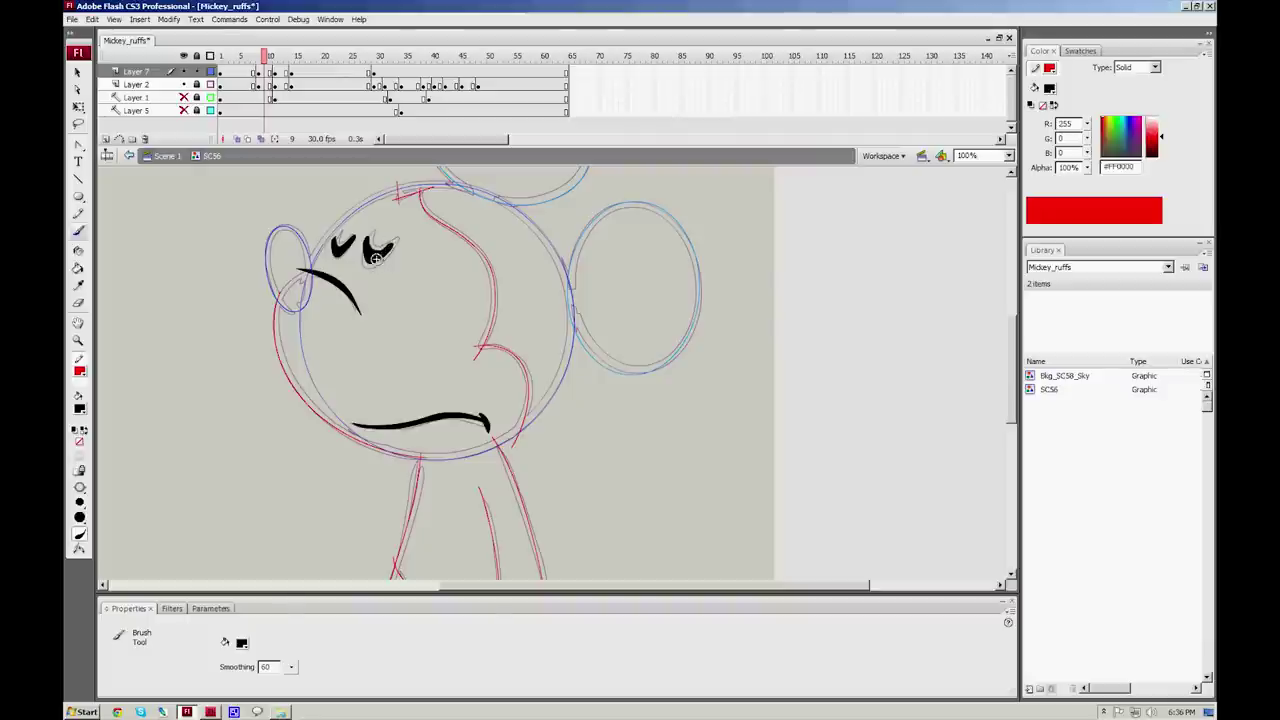
pyautogui.press('v')
pyautogui.click(388, 250)
pyautogui.click(397, 250)
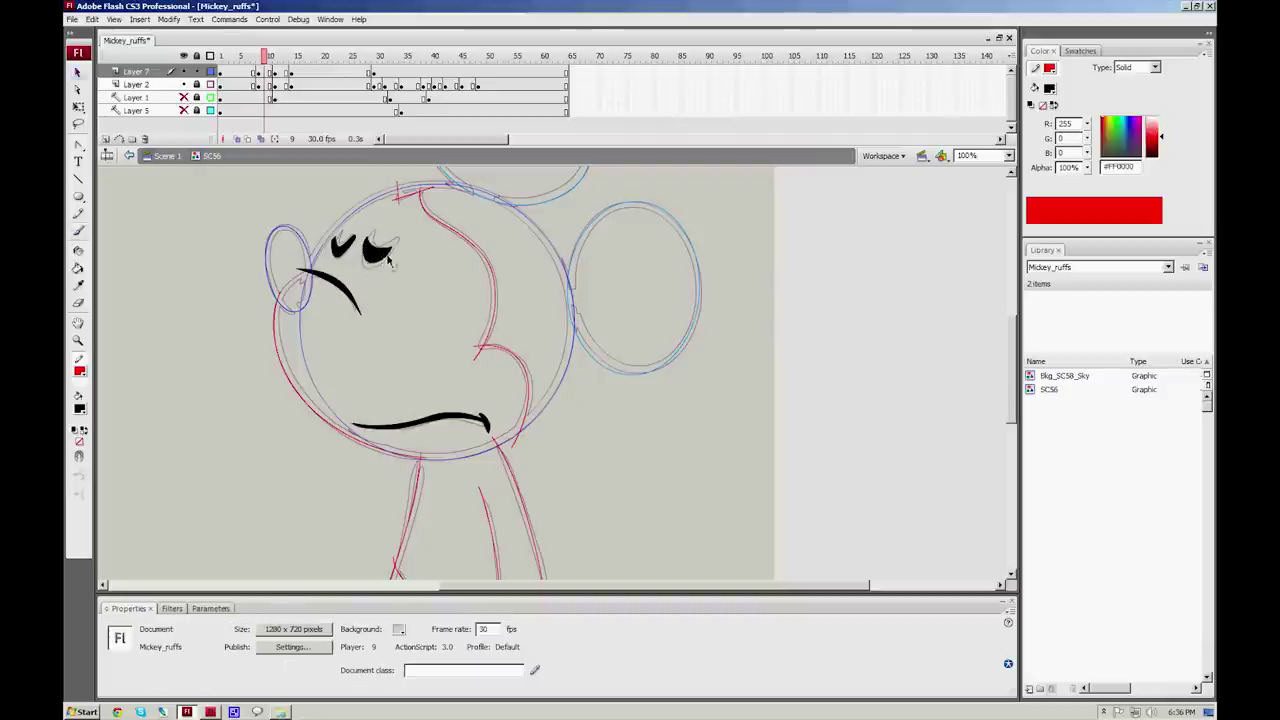
pyautogui.moveTo(389, 250)
pyautogui.mouseDown()
pyautogui.moveTo(398, 240)
pyautogui.moveTo(376, 254)
pyautogui.mouseUp()
pyautogui.click(392, 249)
pyautogui.click(401, 251)
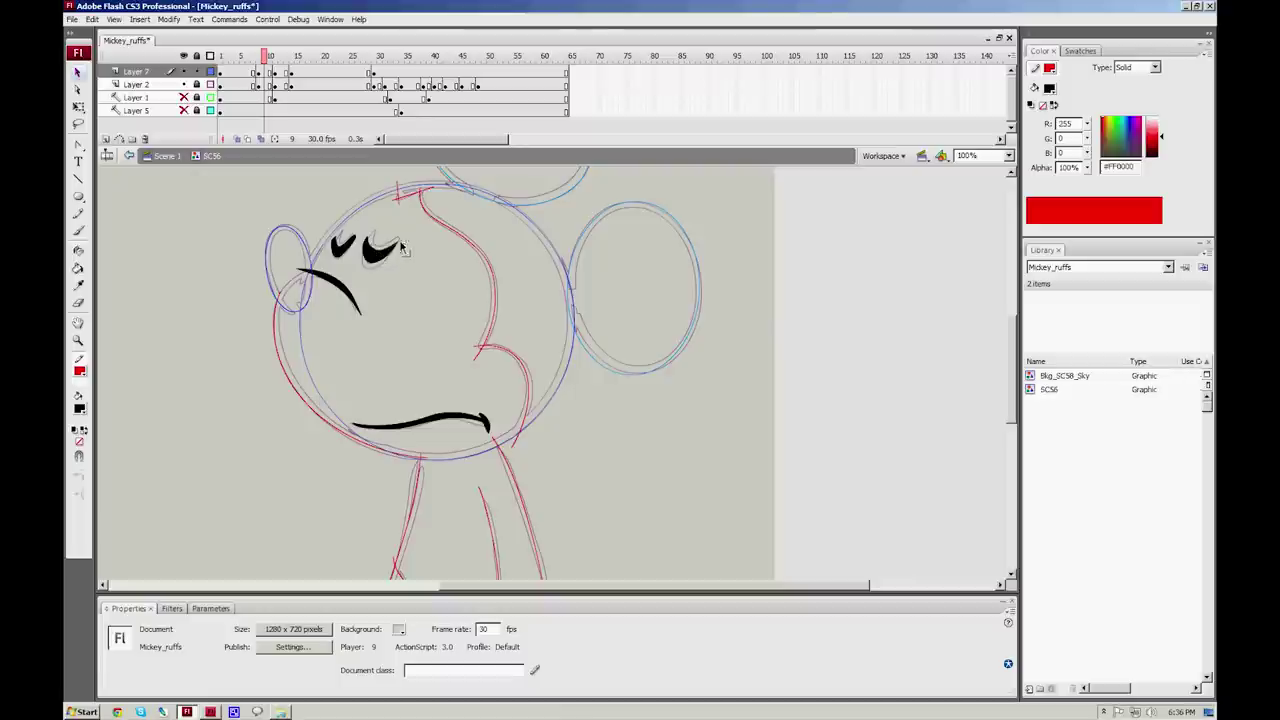
# Step: Reshape the smaller black pupil in frame 9 so its edges follow the rough crescent
pyautogui.click(340, 251)
pyautogui.click(346, 238)
pyautogui.moveTo(336, 242); pyautogui.dragTo(340, 252)
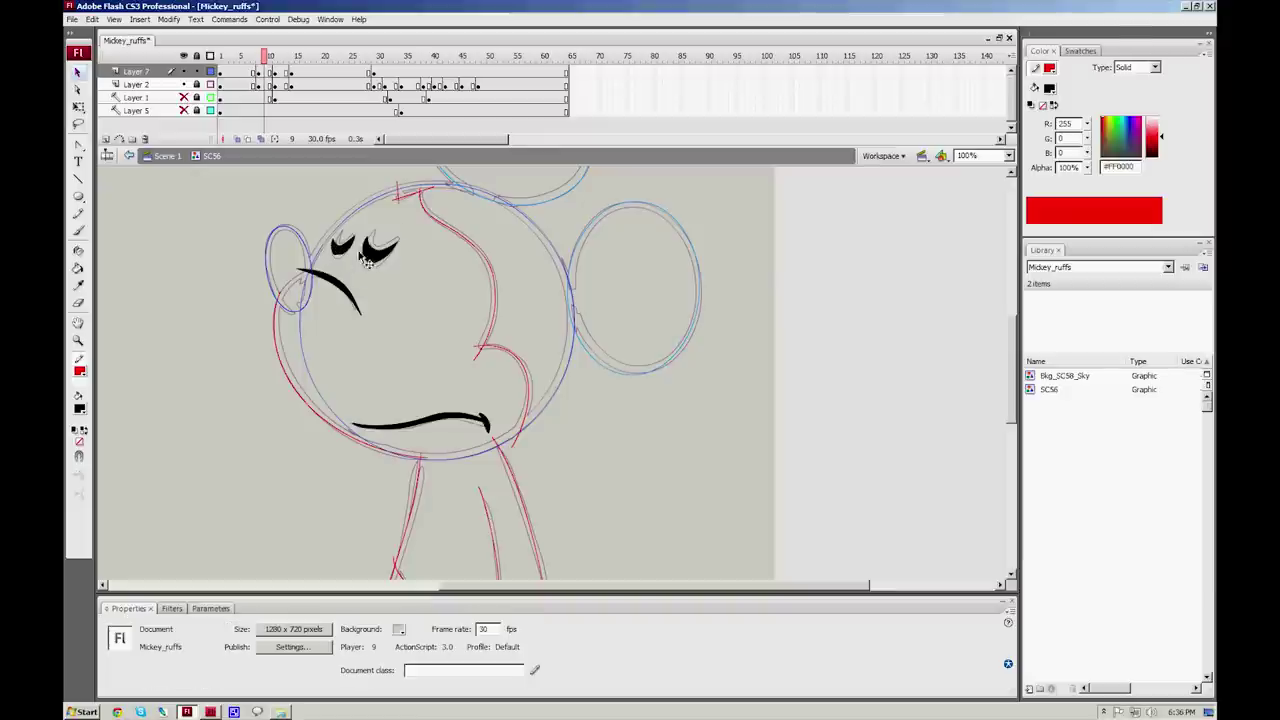
pyautogui.moveTo(342, 252); pyautogui.dragTo(345, 256)
# Step: From frame 1, span the onion-skin range over the drawings and ungroup all Layer 7 artwork using Edit Multiple Frames, switching that mode off again
pyautogui.moveTo(260, 57); pyautogui.dragTo(220, 56)
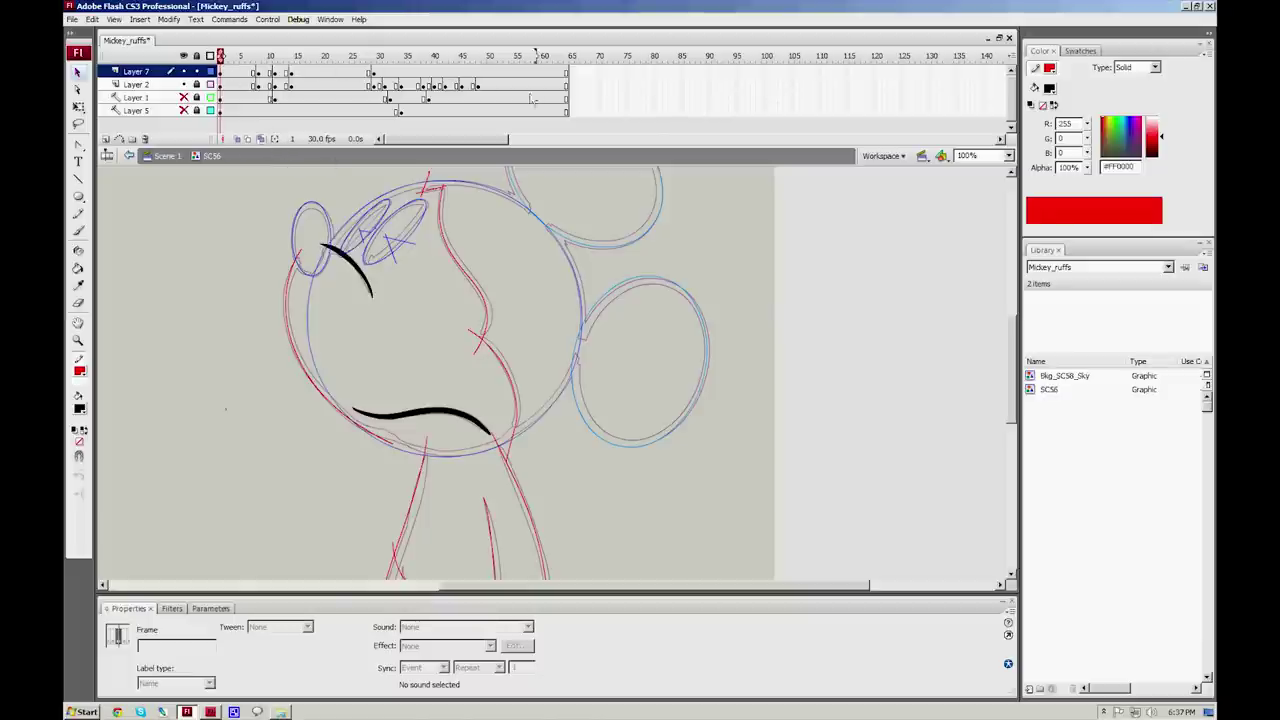
pyautogui.moveTo(530, 95)
pyautogui.mouseDown()
pyautogui.moveTo(374, 71)
pyautogui.moveTo(523, 56)
pyautogui.mouseUp()
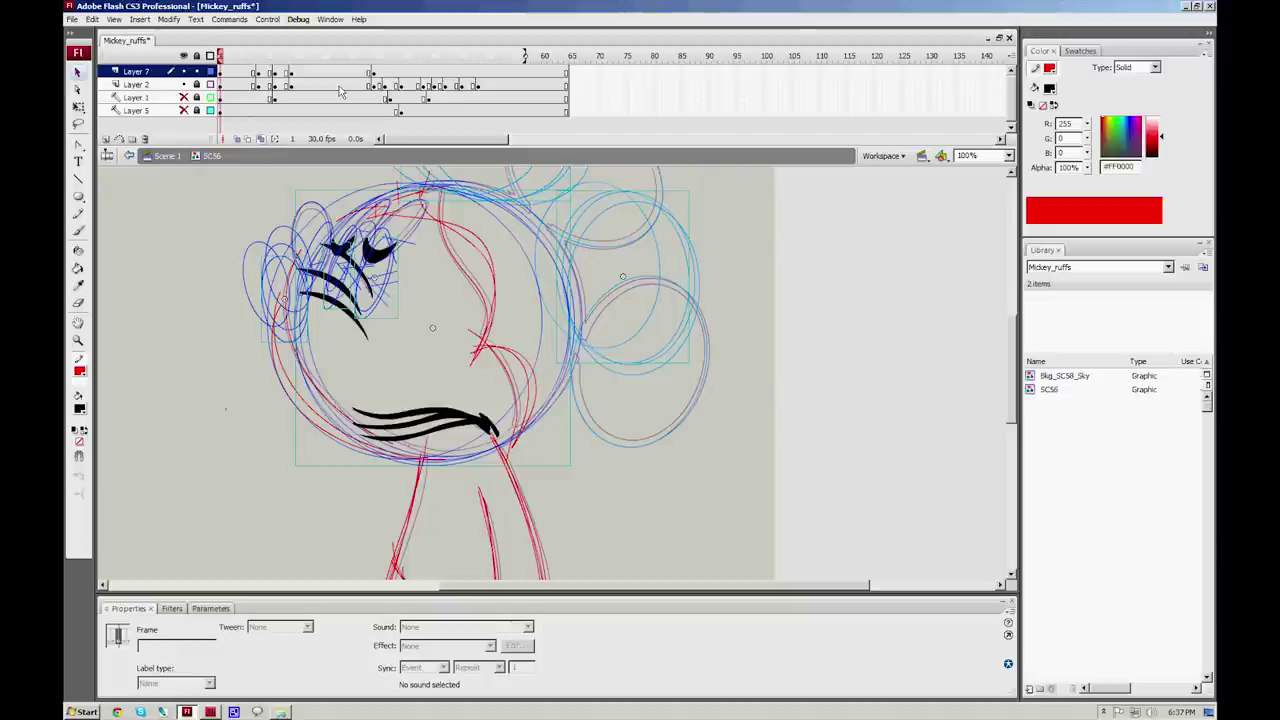
pyautogui.hotkey('ctrl', 'a')
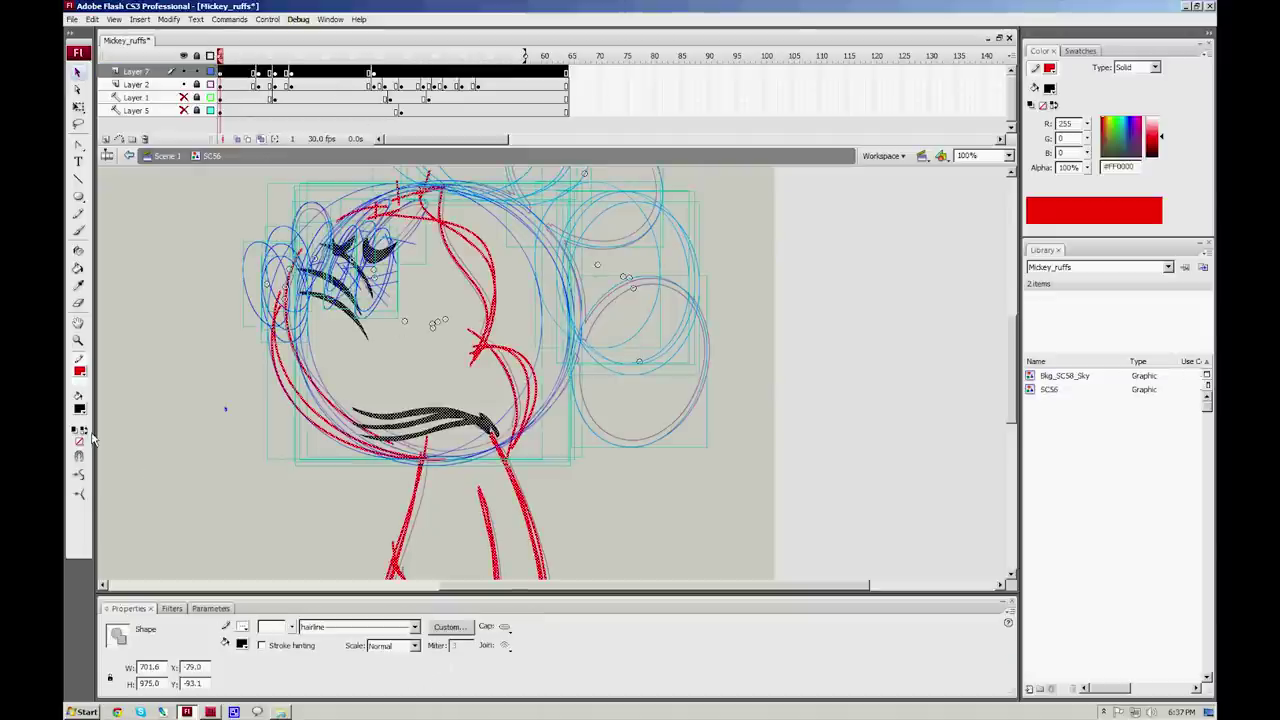
pyautogui.hotkey('ctrl', 'shift', 'a')
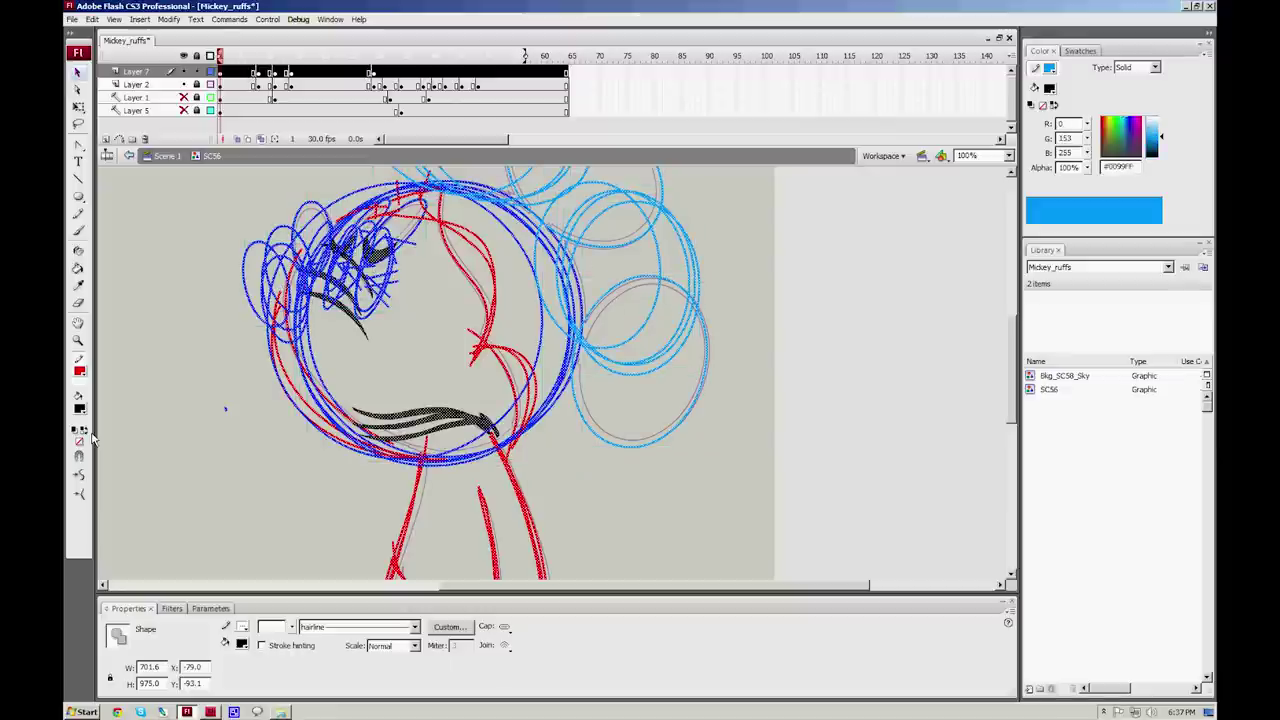
pyautogui.click(260, 139)
# Step: In frame 1, delete the snout line's overlap inside the nose and the blue head-circle segment inside the muzzle
pyautogui.moveTo(219, 56)
pyautogui.mouseDown()
pyautogui.moveTo(237, 55)
pyautogui.moveTo(211, 53)
pyautogui.moveTo(219, 64)
pyautogui.mouseUp()
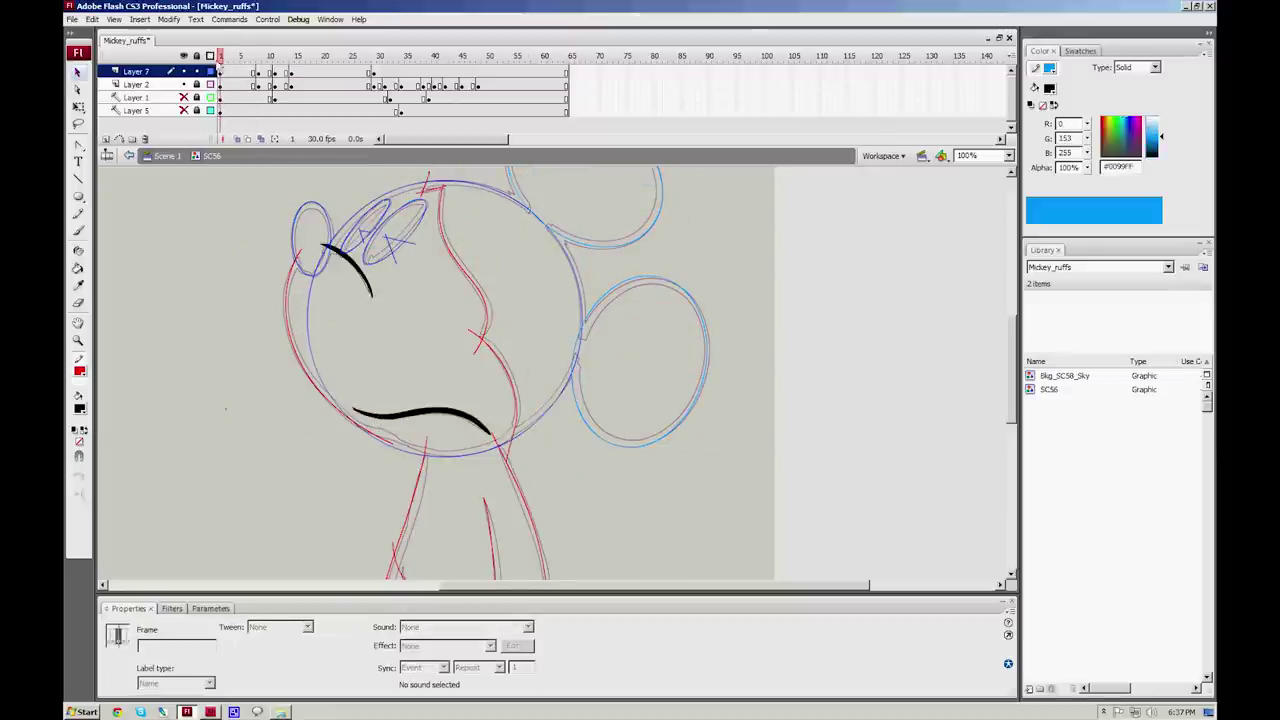
pyautogui.click(330, 254)
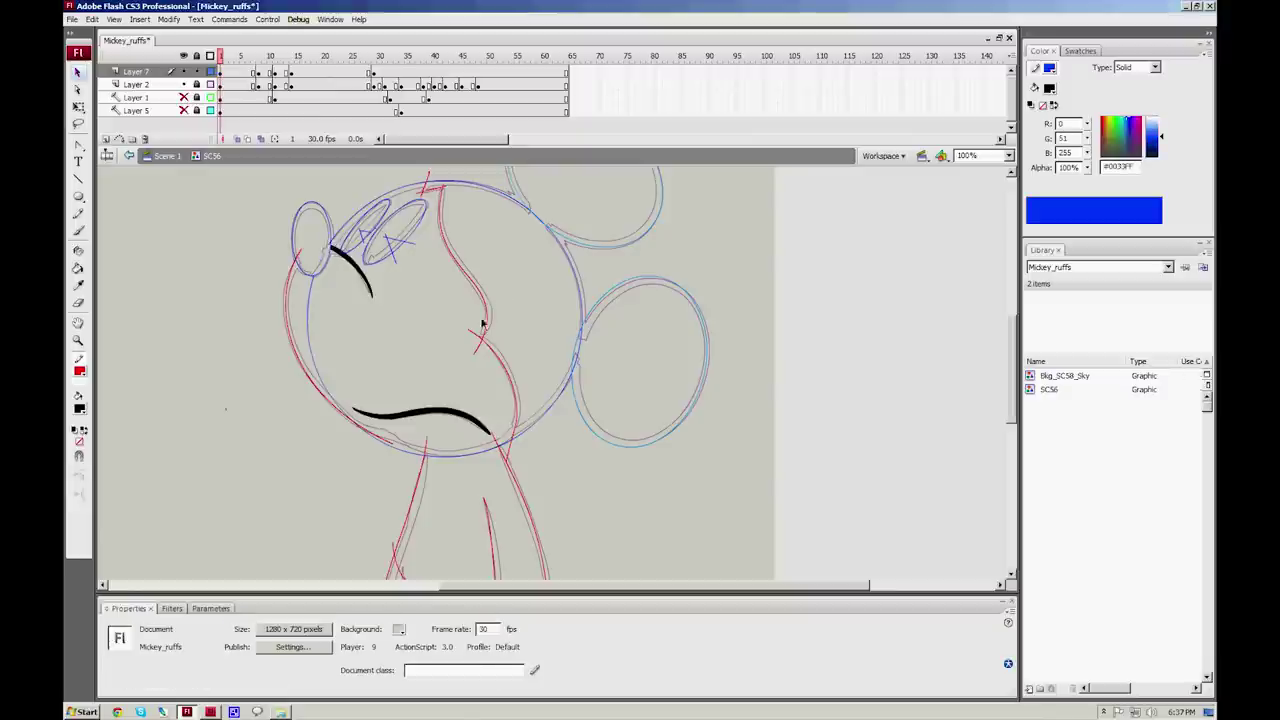
pyautogui.click(387, 441)
pyautogui.press('Delete')
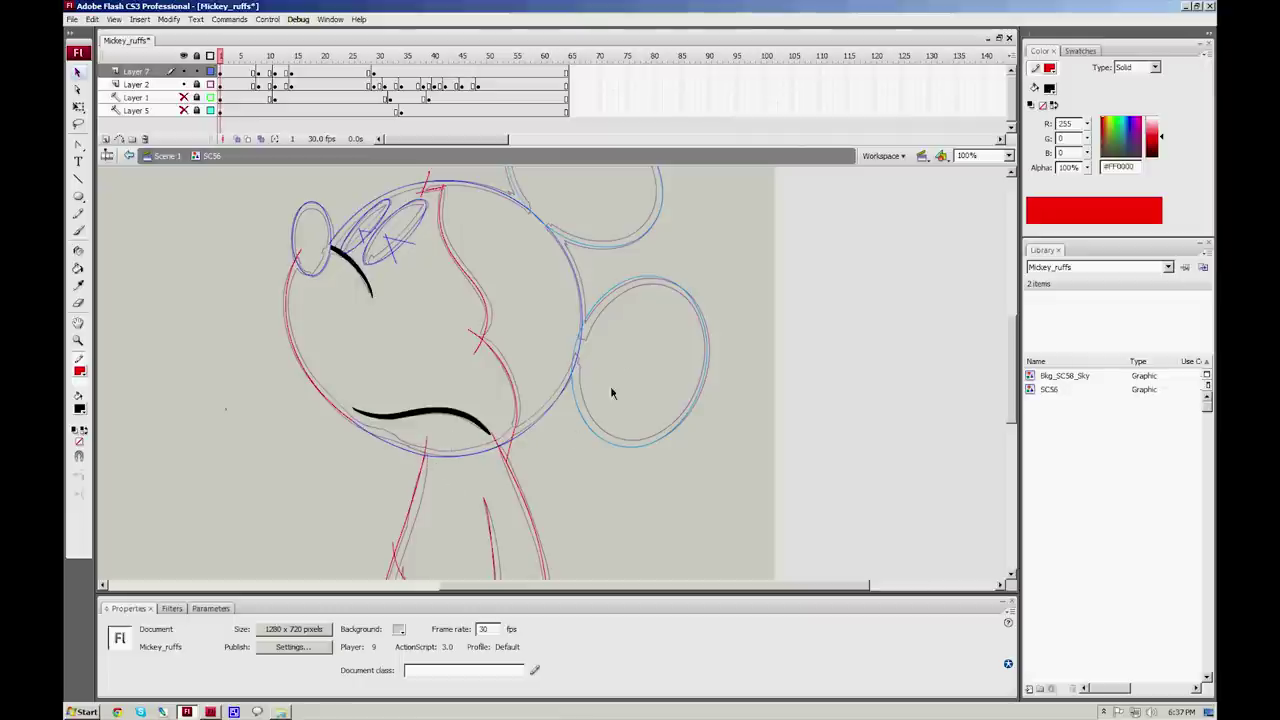
# Step: In frame 9, delete the overlapping line segments at the nose and muzzle and where both ears cross the head circle
pyautogui.moveTo(225, 57); pyautogui.dragTo(265, 57)
pyautogui.click(306, 290)
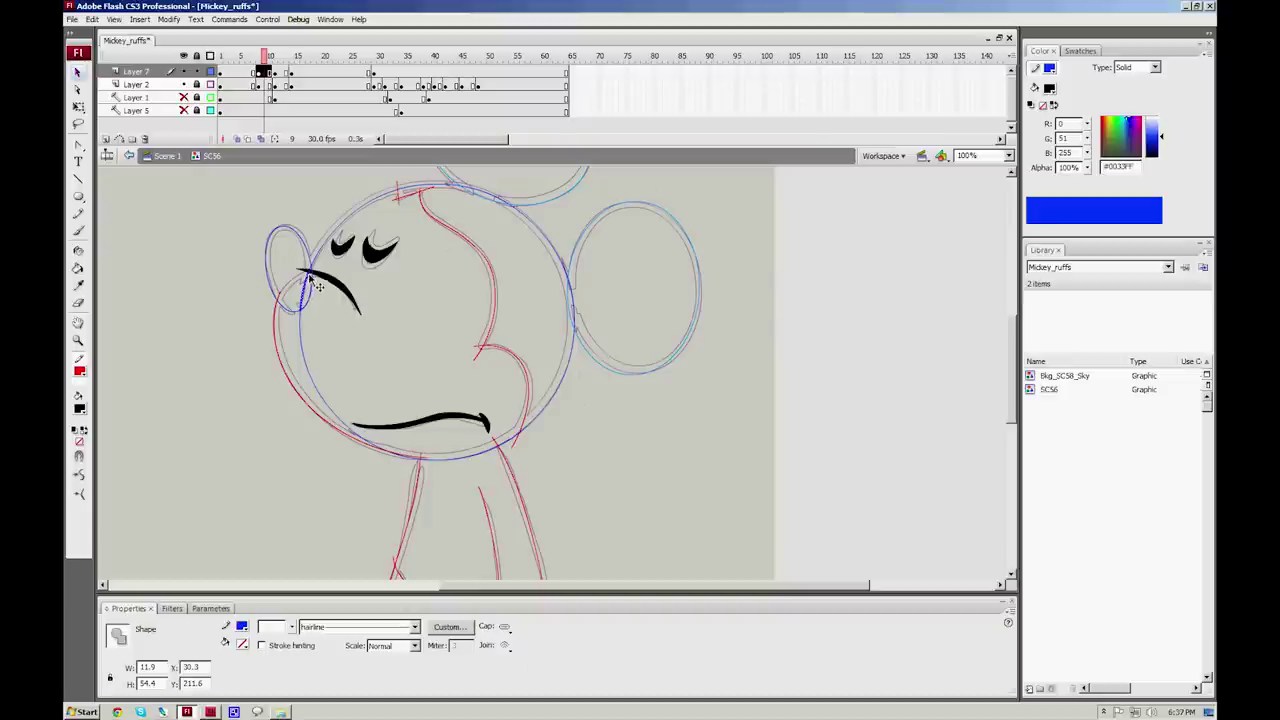
pyautogui.click(316, 290)
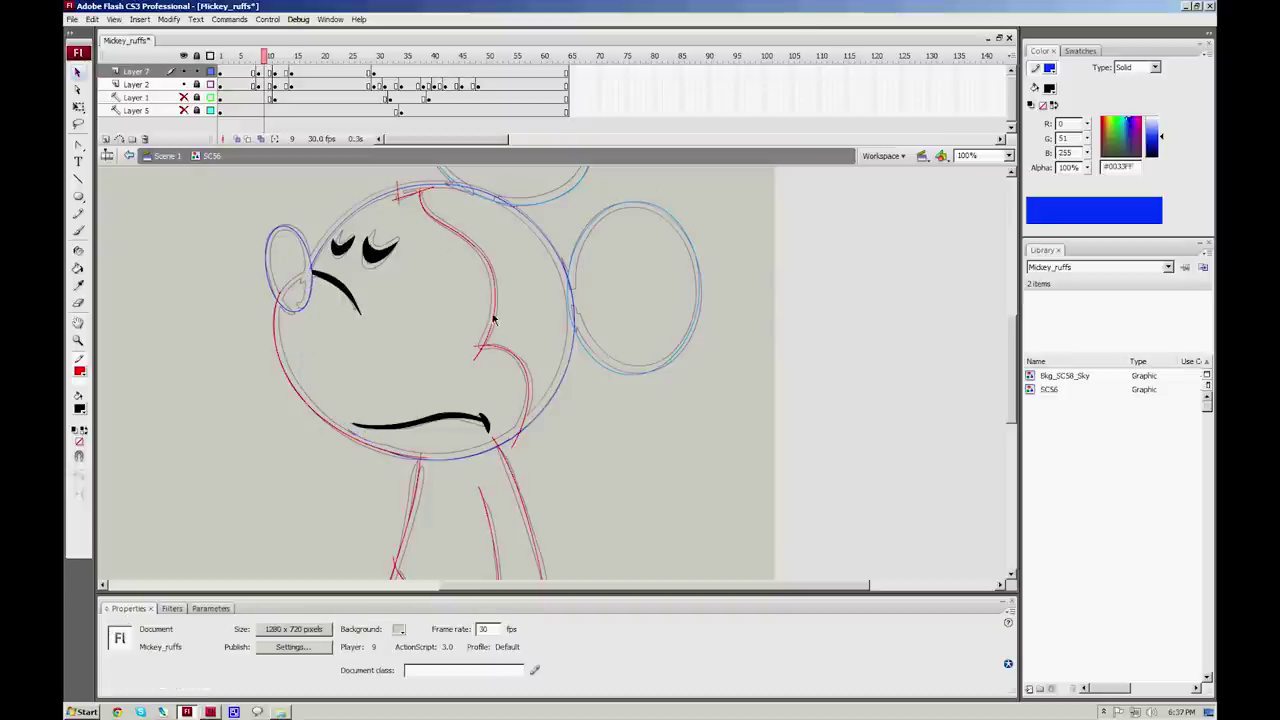
pyautogui.click(485, 200)
pyautogui.press('Delete')
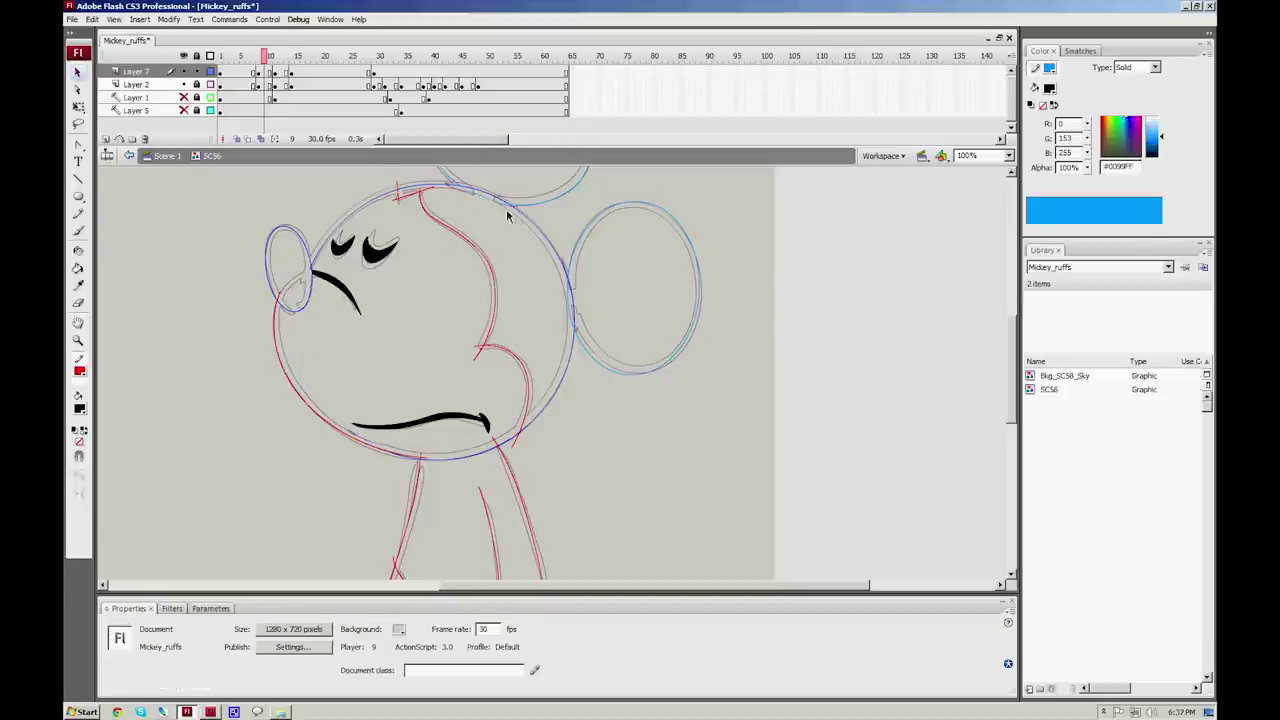
pyautogui.click(568, 308)
pyautogui.press('Delete')
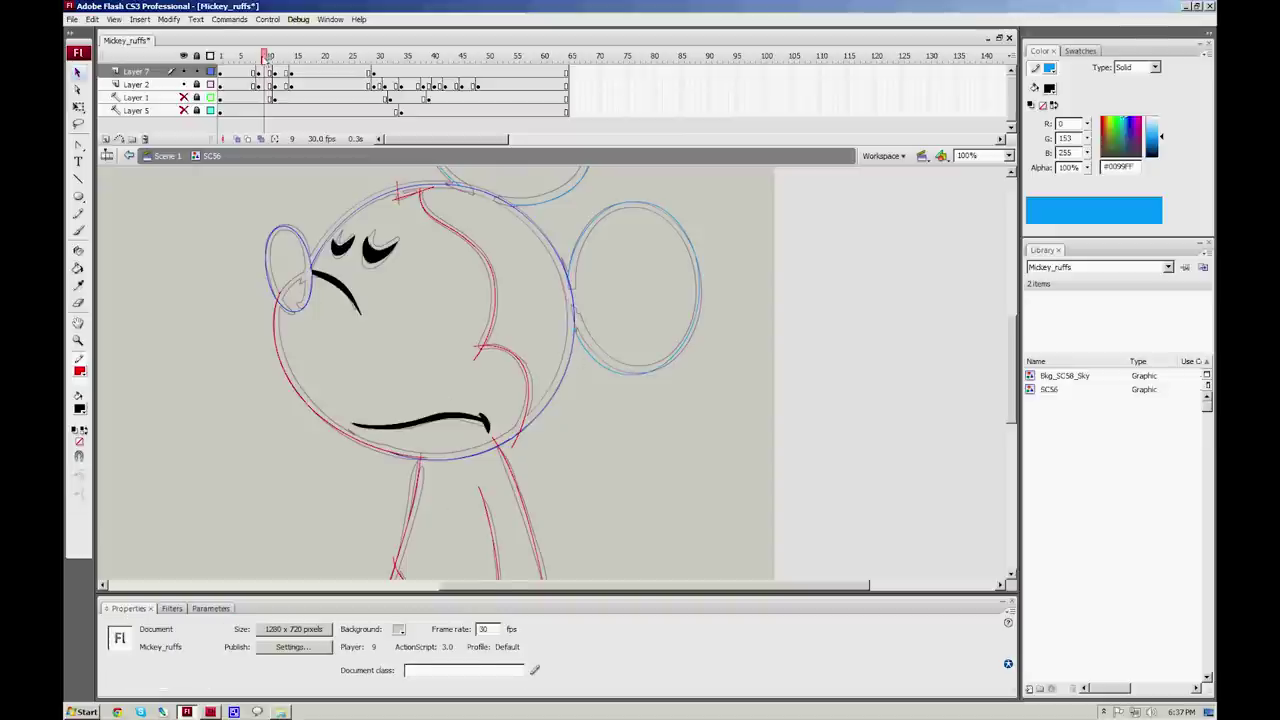
# Step: Go to frame 7 and delete the light blue ear segments that overlap the head circle
pyautogui.click(252, 58)
pyautogui.click(535, 262)
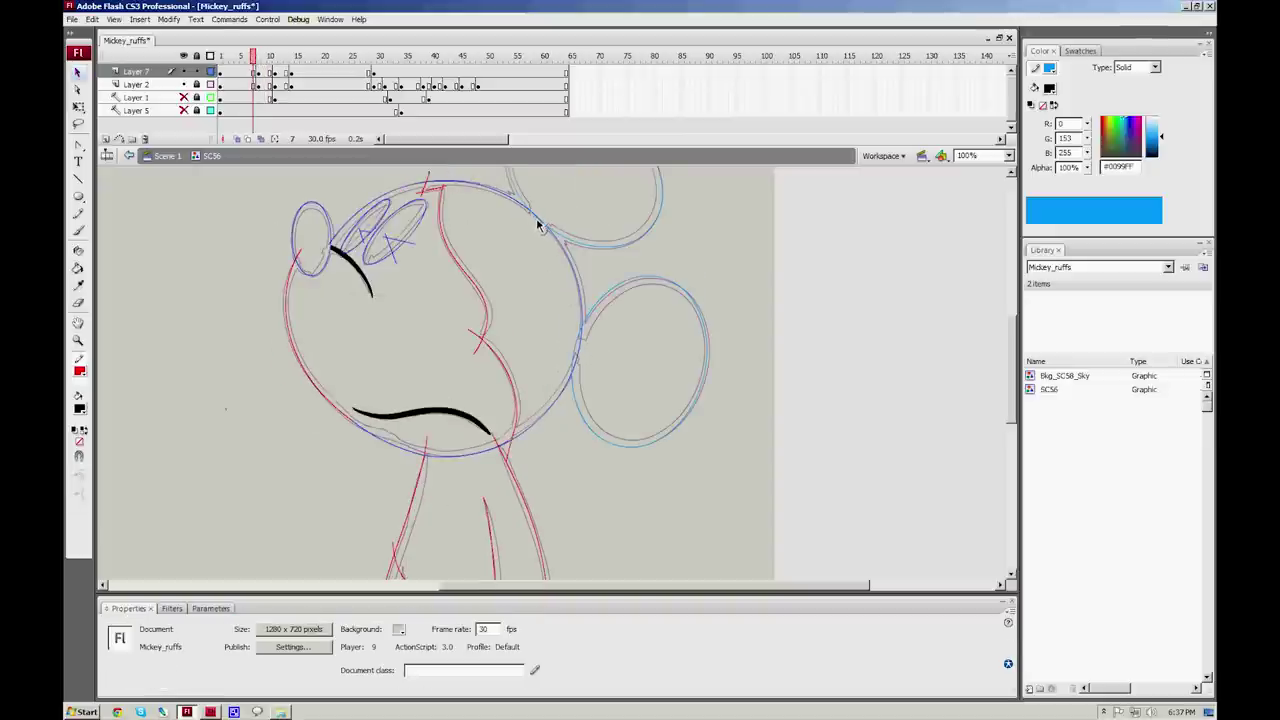
pyautogui.click(536, 222)
pyautogui.press('Delete')
pyautogui.click(577, 352)
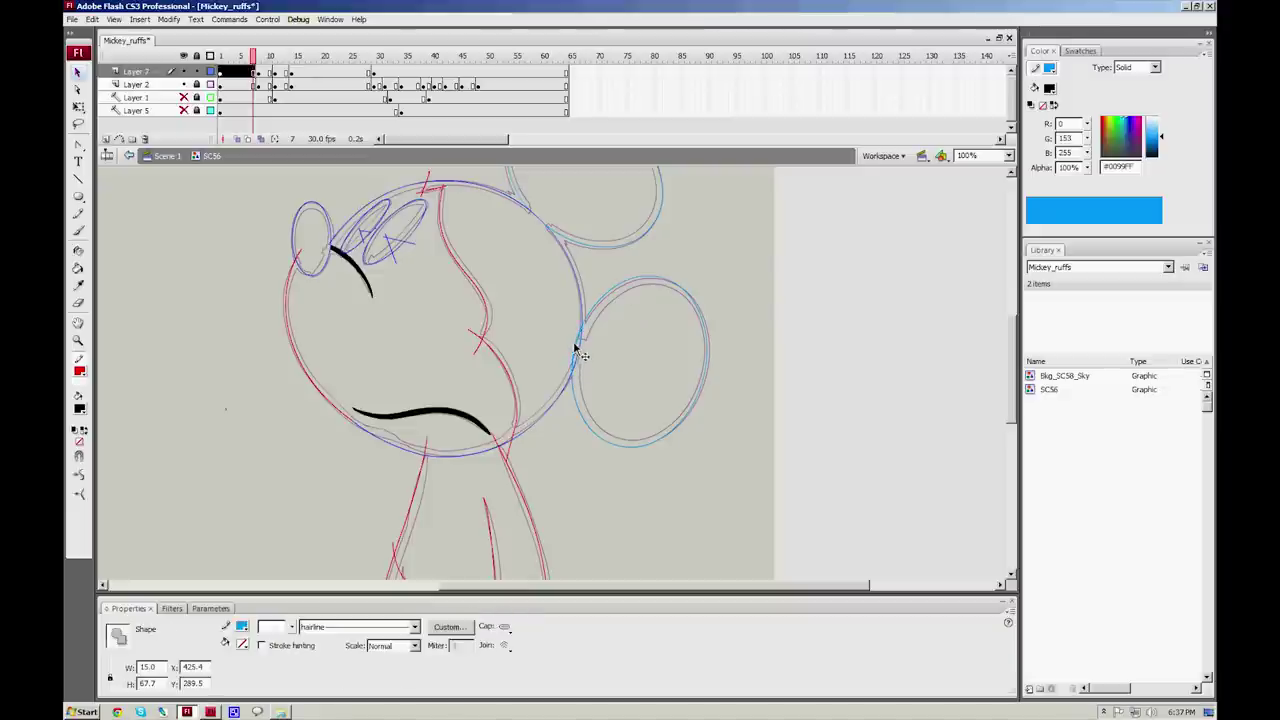
pyautogui.click(577, 360)
# Step: Go to frame 10, draw a red-outlined oval about 121 by 145 px in front of the face, and delete its black fill
pyautogui.click(267, 58)
pyautogui.moveTo(268, 57); pyautogui.dragTo(269, 55)
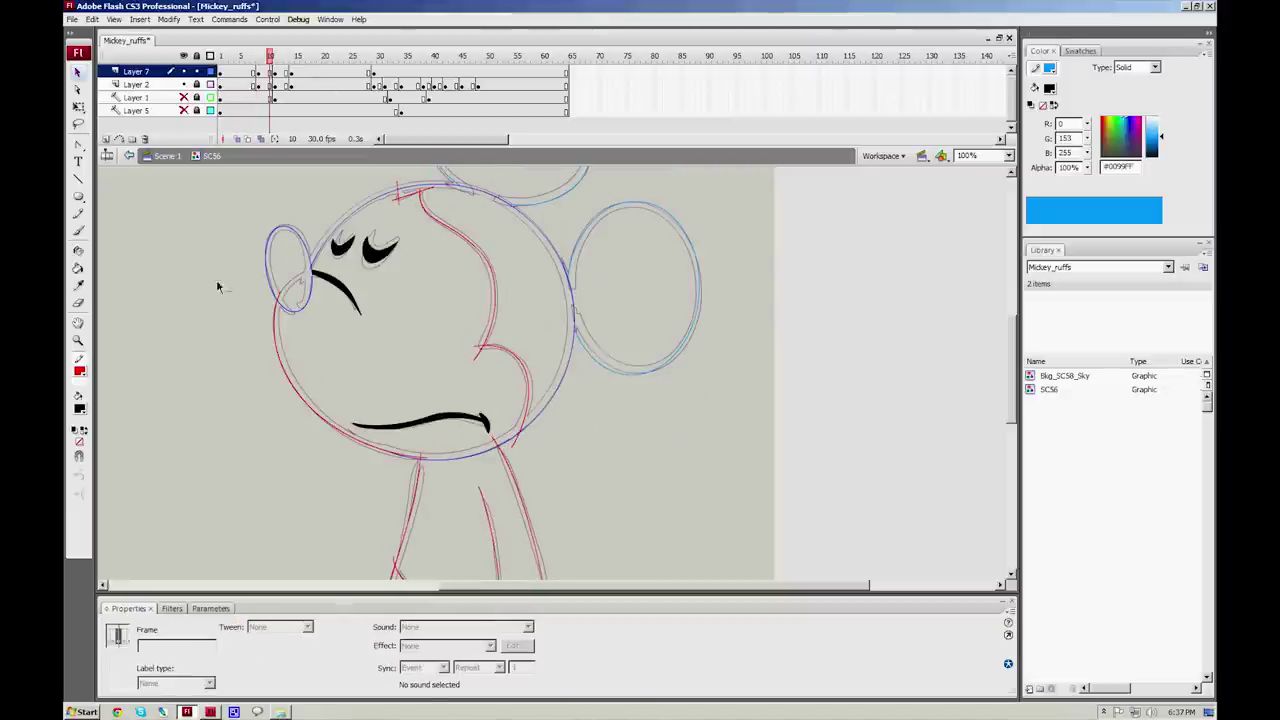
pyautogui.press('o')
pyautogui.moveTo(147, 273); pyautogui.dragTo(229, 372)
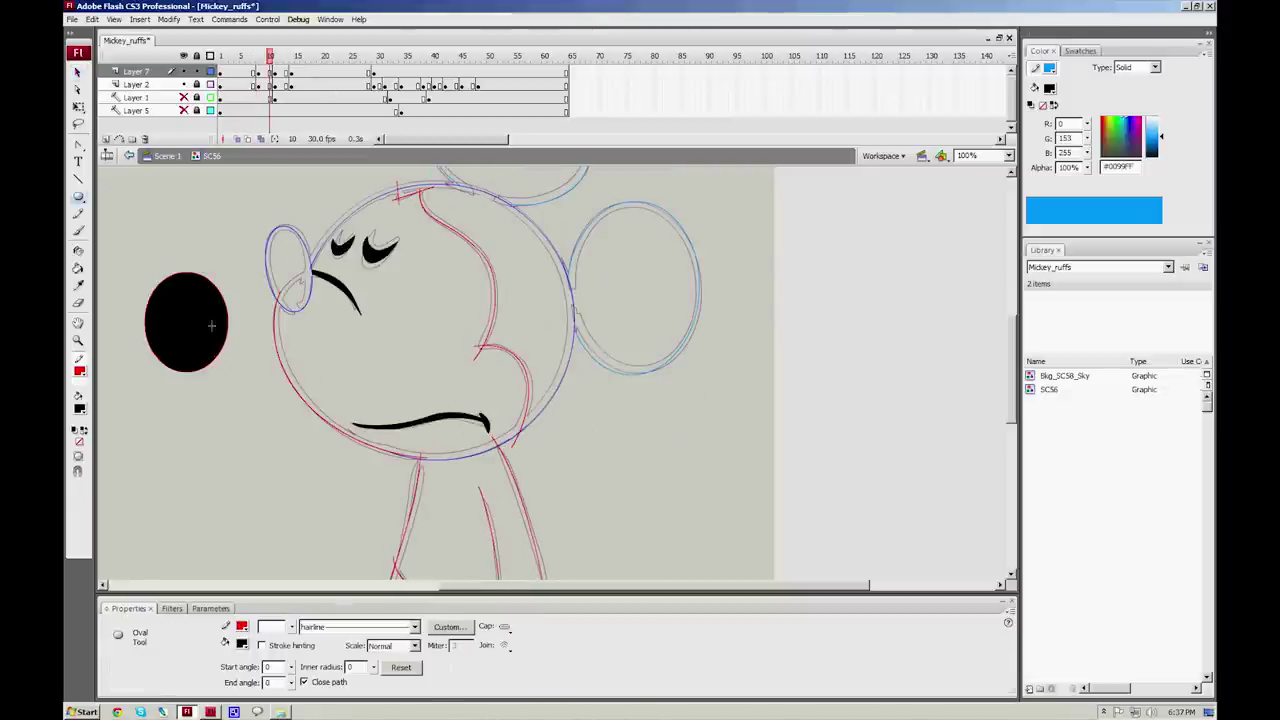
pyautogui.press('v')
pyautogui.click(215, 335)
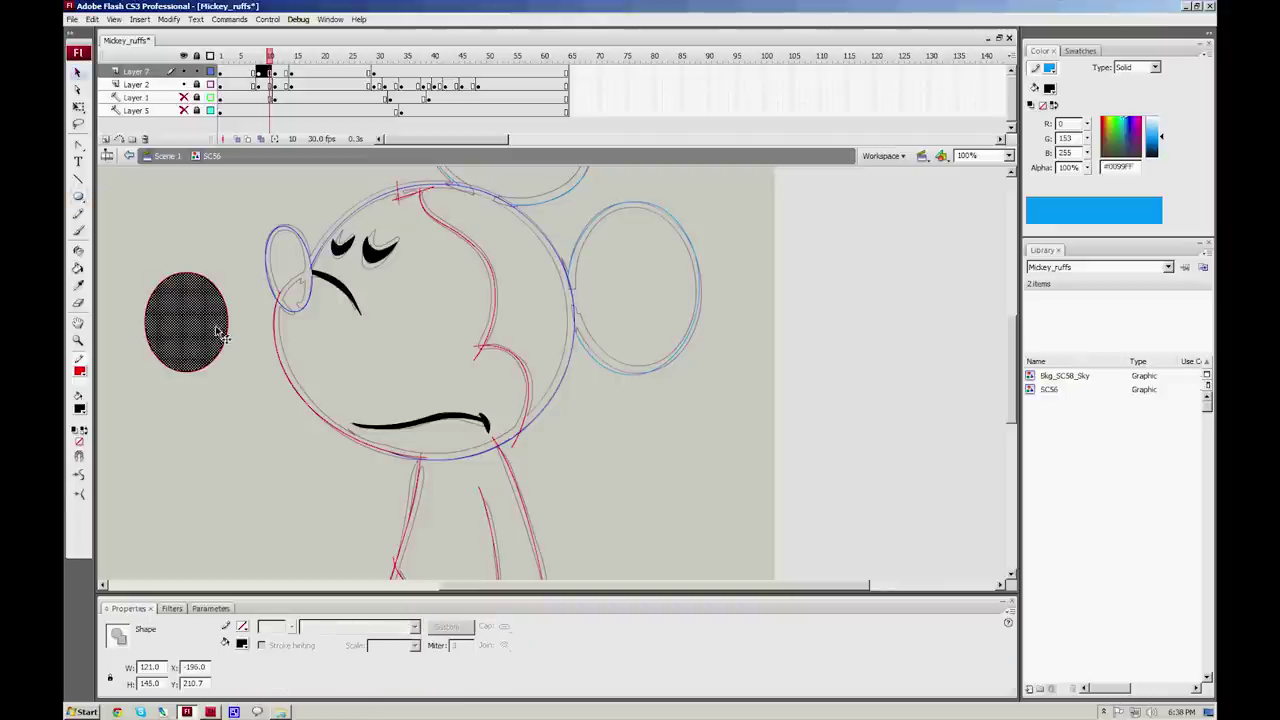
pyautogui.press('Delete')
# Step: Try to pencil short red strokes meeting at the top of the oval outline, and undo them
pyautogui.press('y')
pyautogui.moveTo(166, 265)
pyautogui.mouseDown()
pyautogui.moveTo(178, 281)
pyautogui.moveTo(212, 257)
pyautogui.moveTo(186, 276)
pyautogui.moveTo(197, 266)
pyautogui.mouseUp()
pyautogui.hotkey('ctrl', 'z')
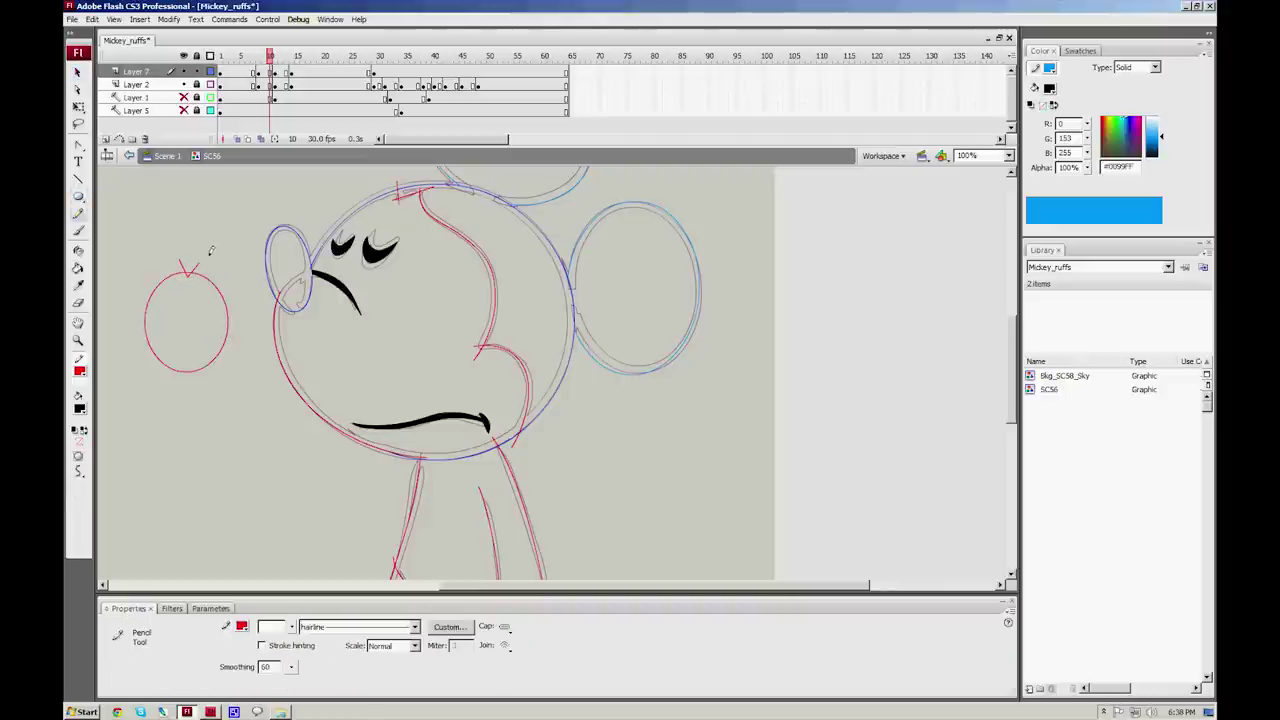
pyautogui.hotkey('ctrl', 'z')
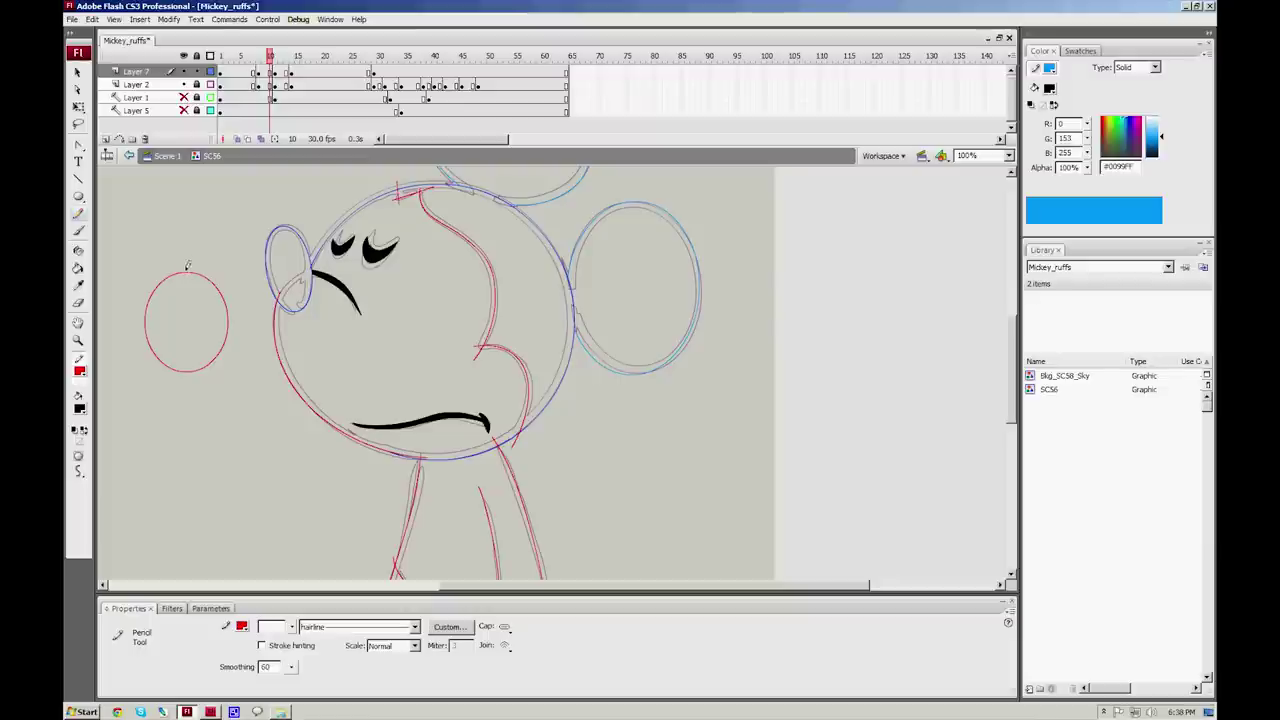
# Step: Delete the red oval and the short strokes at its top in front of the face in frame 10
pyautogui.press('v')
pyautogui.click(195, 276)
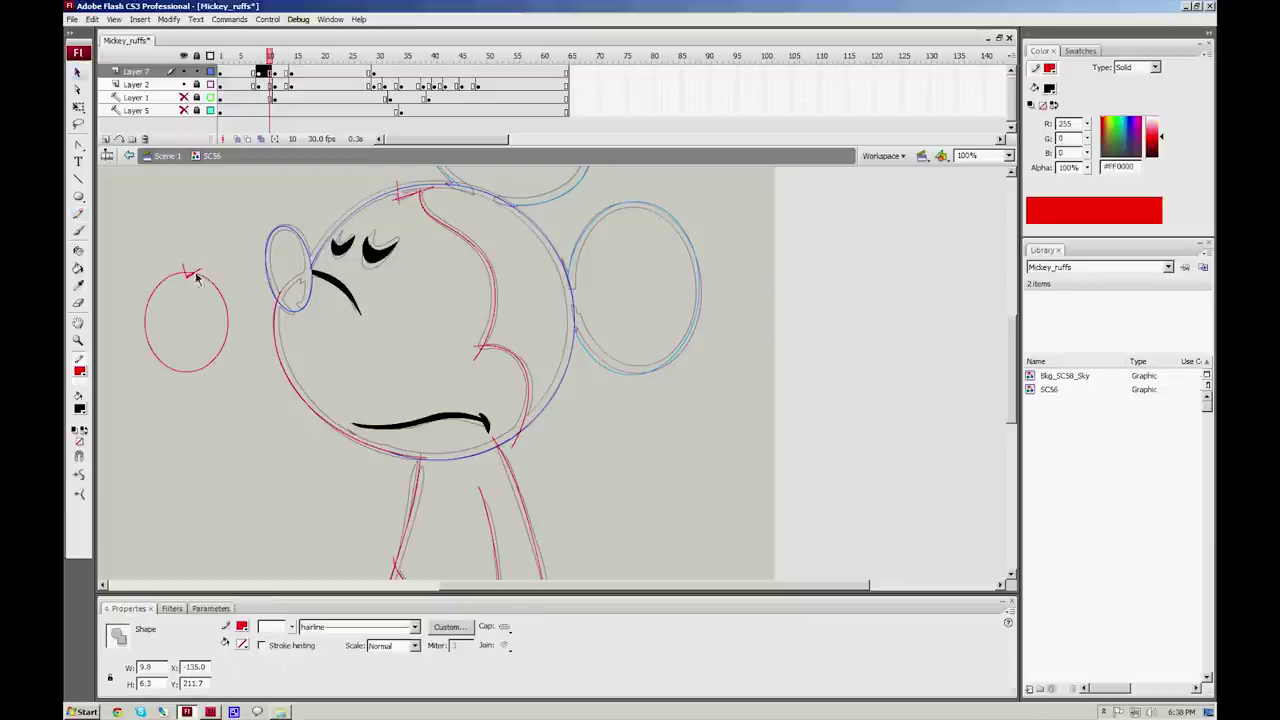
pyautogui.moveTo(134, 240); pyautogui.dragTo(240, 420)
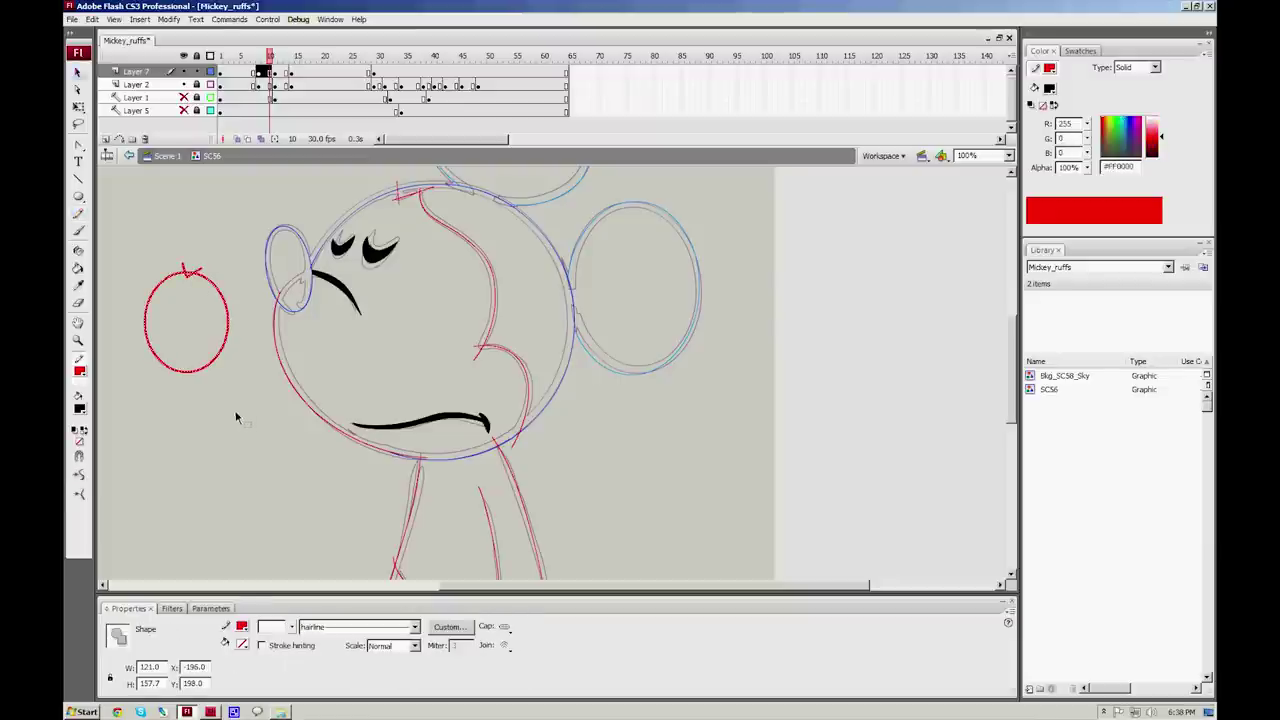
pyautogui.press('Delete')
# Step: In frame 12, delete the head circle segments inside the nose and muzzle and the red line overshoot at the neck
pyautogui.press('.')
pyautogui.press('.')
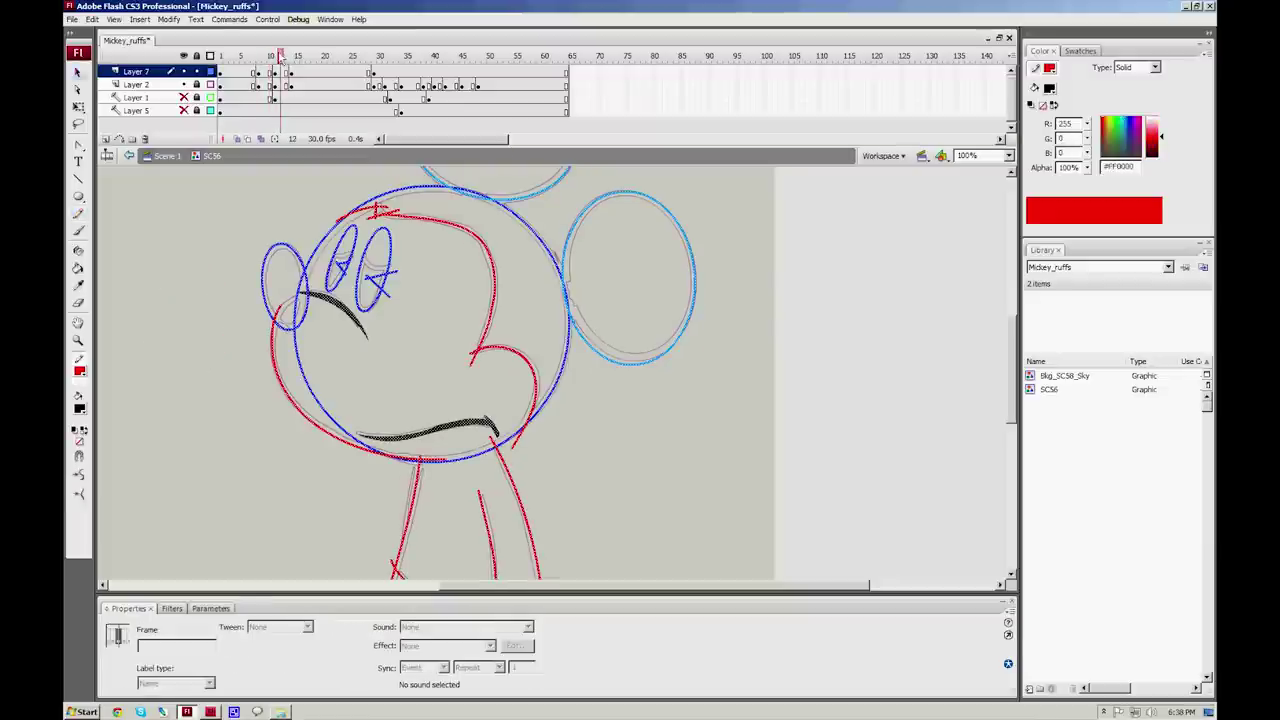
pyautogui.click(381, 333)
pyautogui.click(300, 298)
pyautogui.press('Delete')
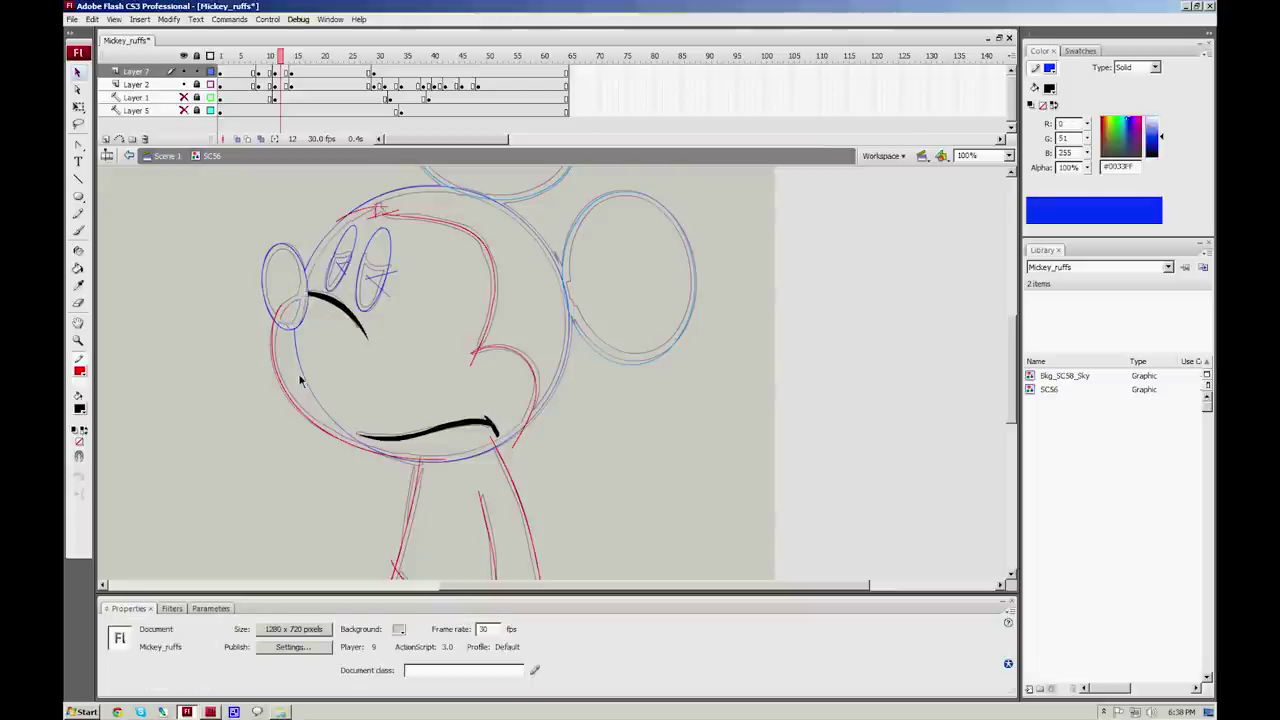
pyautogui.click(297, 355)
pyautogui.press('Delete')
pyautogui.click(418, 460)
pyautogui.press('Delete')
pyautogui.click(421, 462)
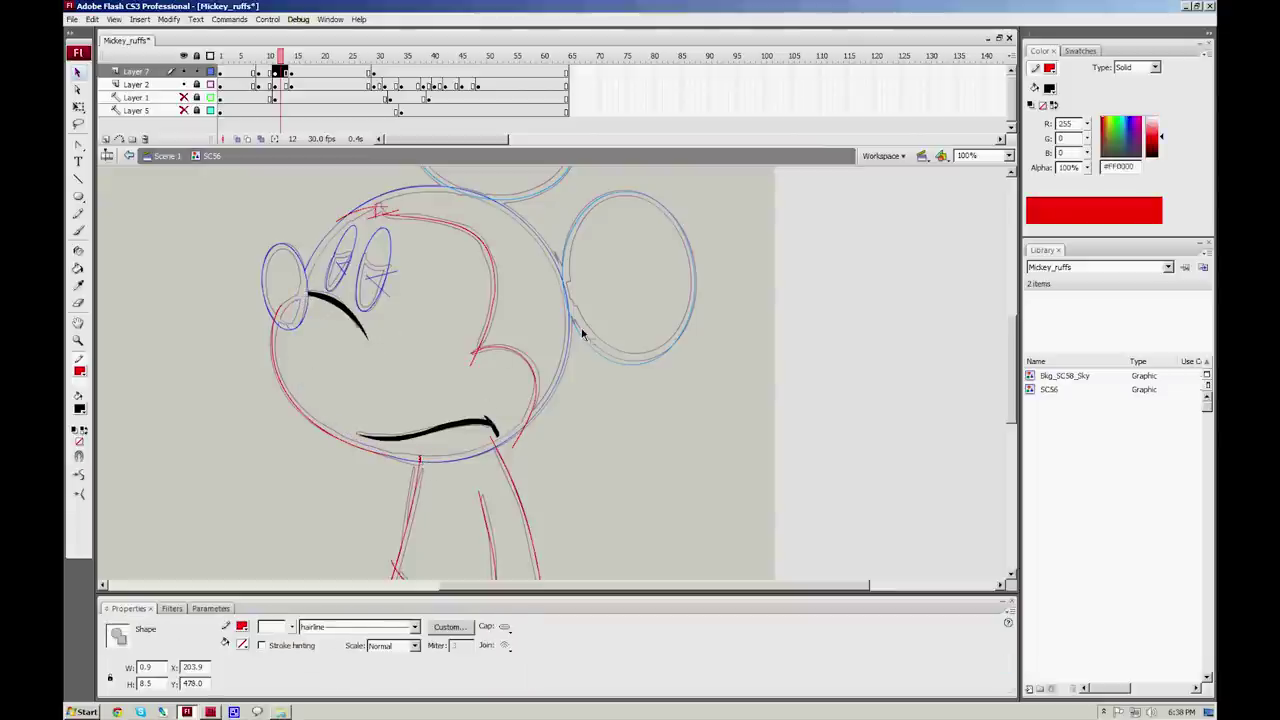
# Step: Go to frame 2 and fill both eyes with black around their pie-cut wedges using the Paint Bucket
pyautogui.click(291, 71)
pyautogui.click(344, 354)
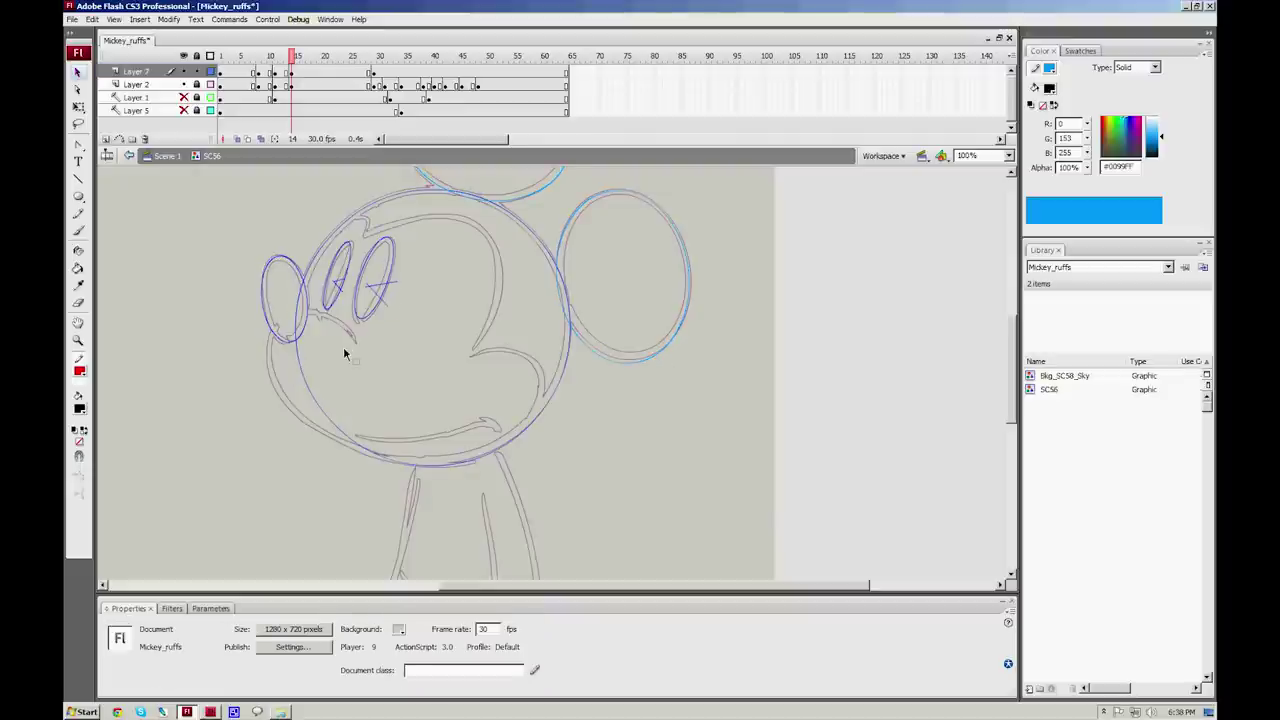
pyautogui.moveTo(287, 60); pyautogui.dragTo(230, 62)
pyautogui.click(393, 251)
pyautogui.doubleClick(390, 250)
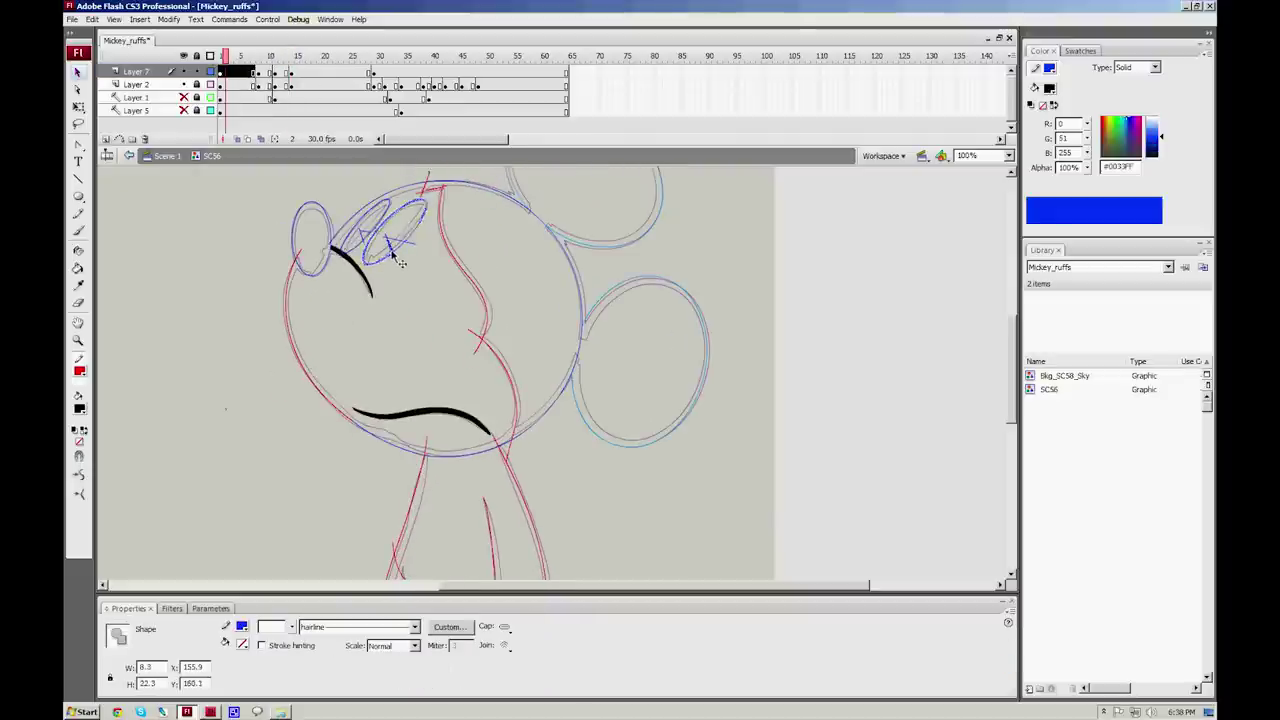
pyautogui.click(388, 279)
pyautogui.press('k')
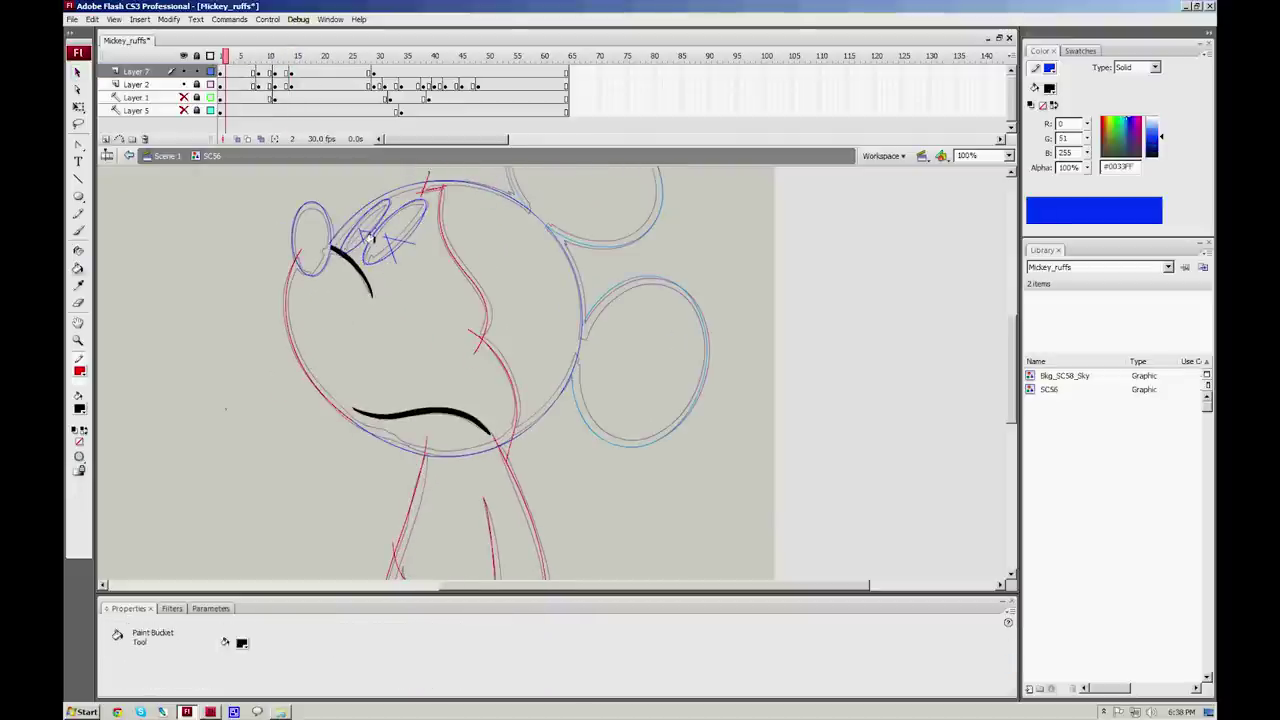
pyautogui.click(398, 232)
pyautogui.click(378, 222)
# Step: Try to fill both whole eye ovals with black in frame 11, and undo the fills
pyautogui.press('.')
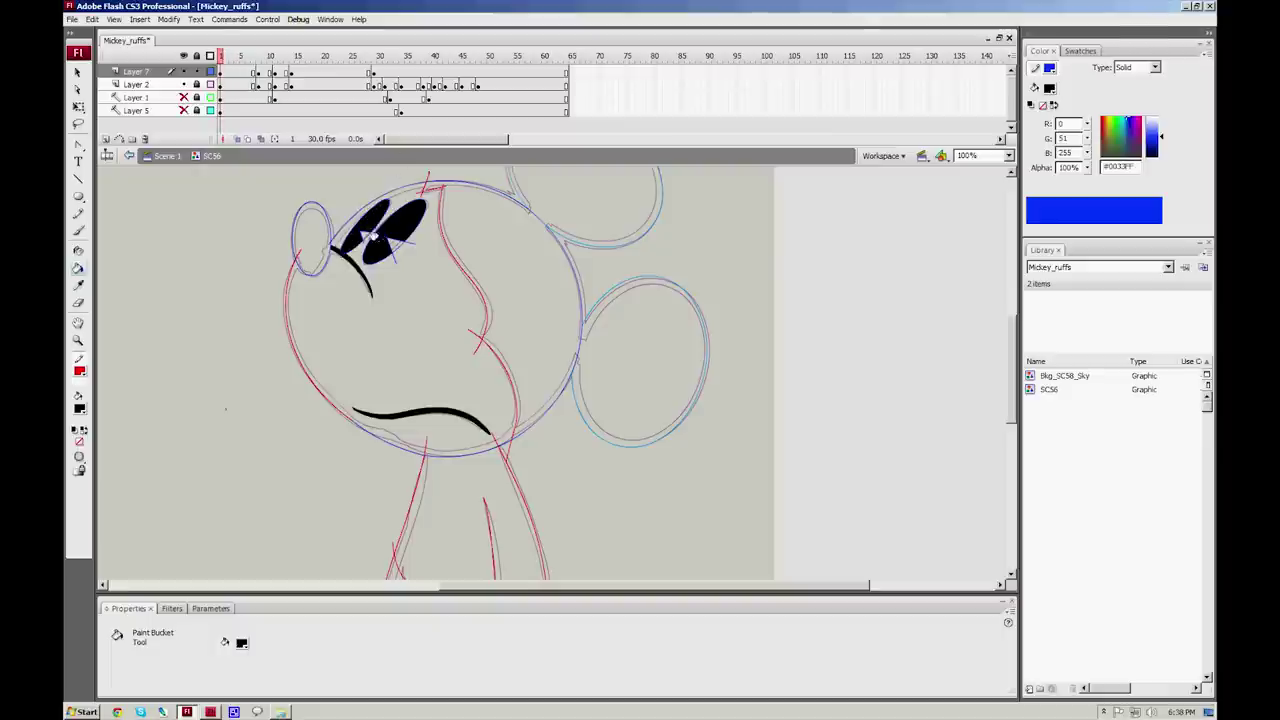
pyautogui.press('.')
pyautogui.press('.')
pyautogui.press('.')
pyautogui.press('.')
pyautogui.press('.')
pyautogui.press('.')
pyautogui.press('.')
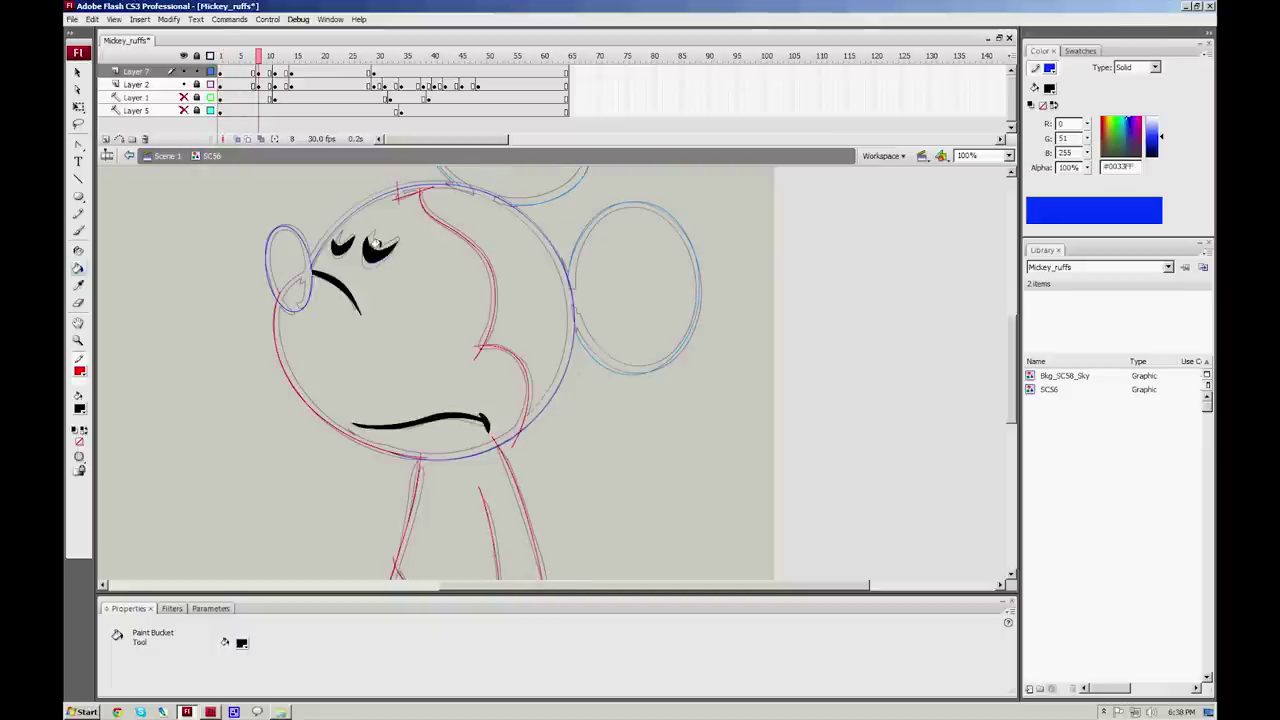
pyautogui.press('.')
pyautogui.click(378, 235)
pyautogui.click(355, 220)
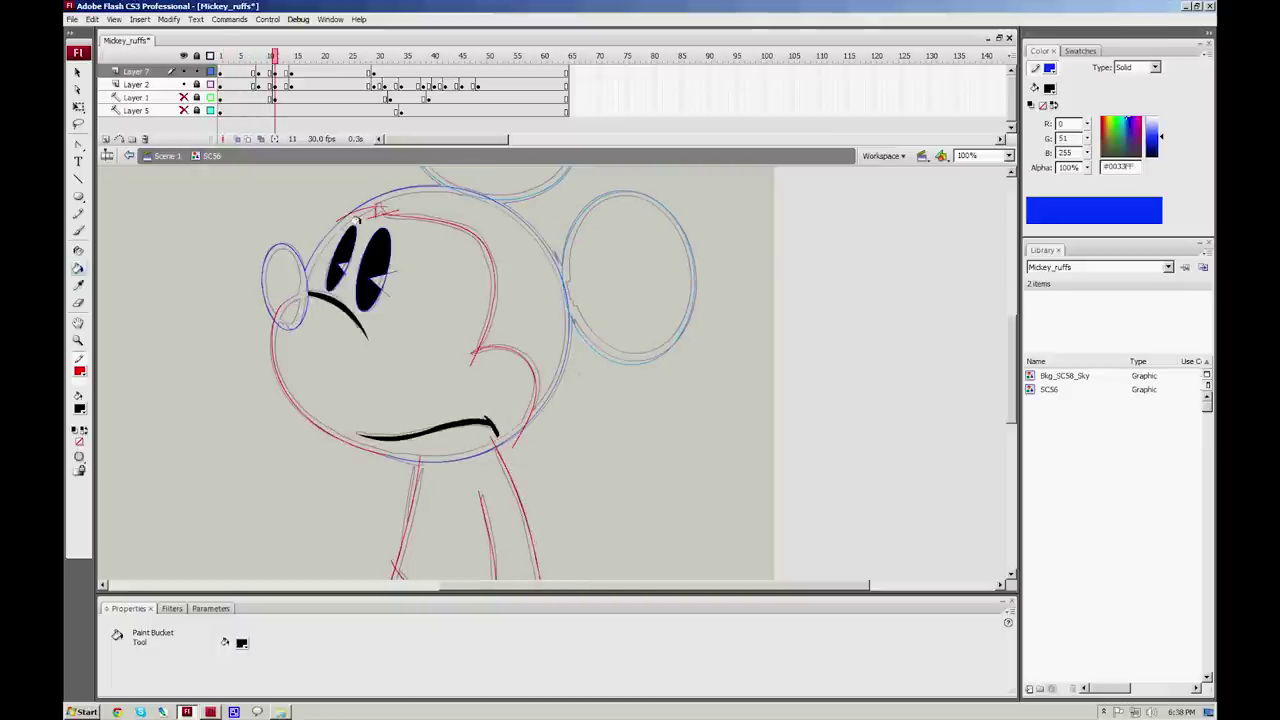
pyautogui.hotkey('ctrl', 'z')
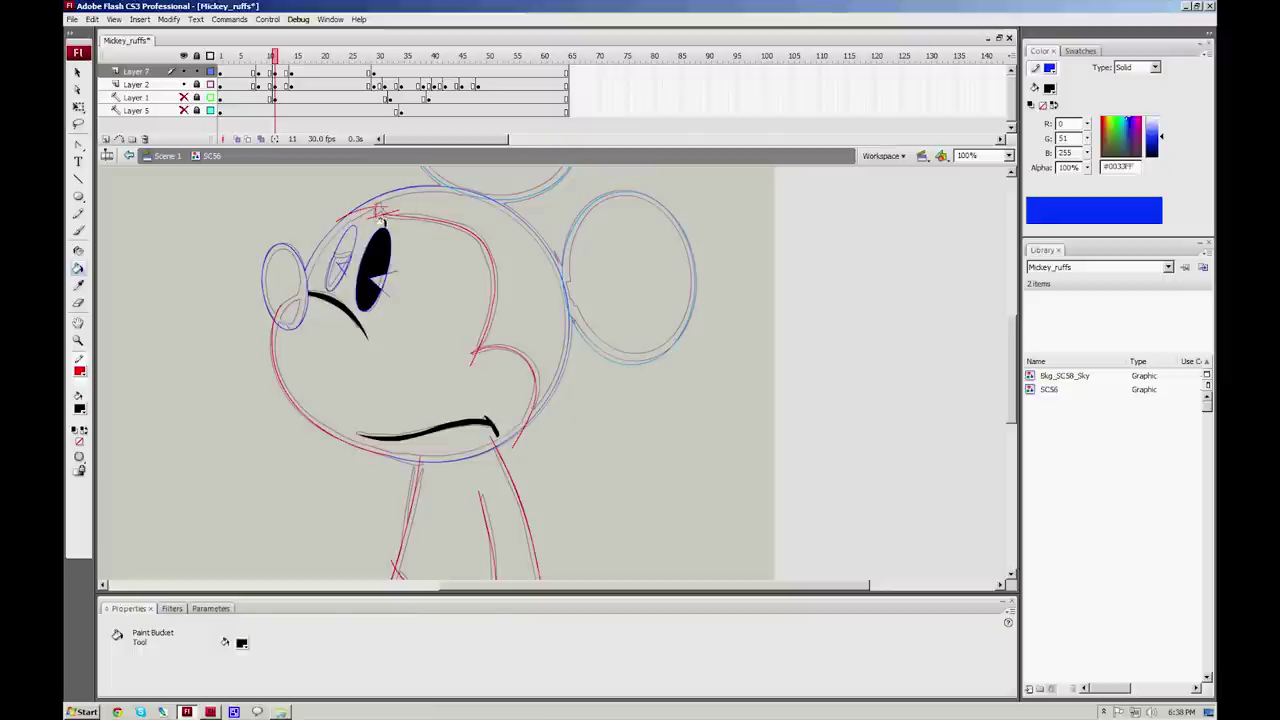
pyautogui.hotkey('ctrl', 'z')
# Step: Brush a black, half-lowered eyelid line across each eye oval in frame 11
pyautogui.press('b')
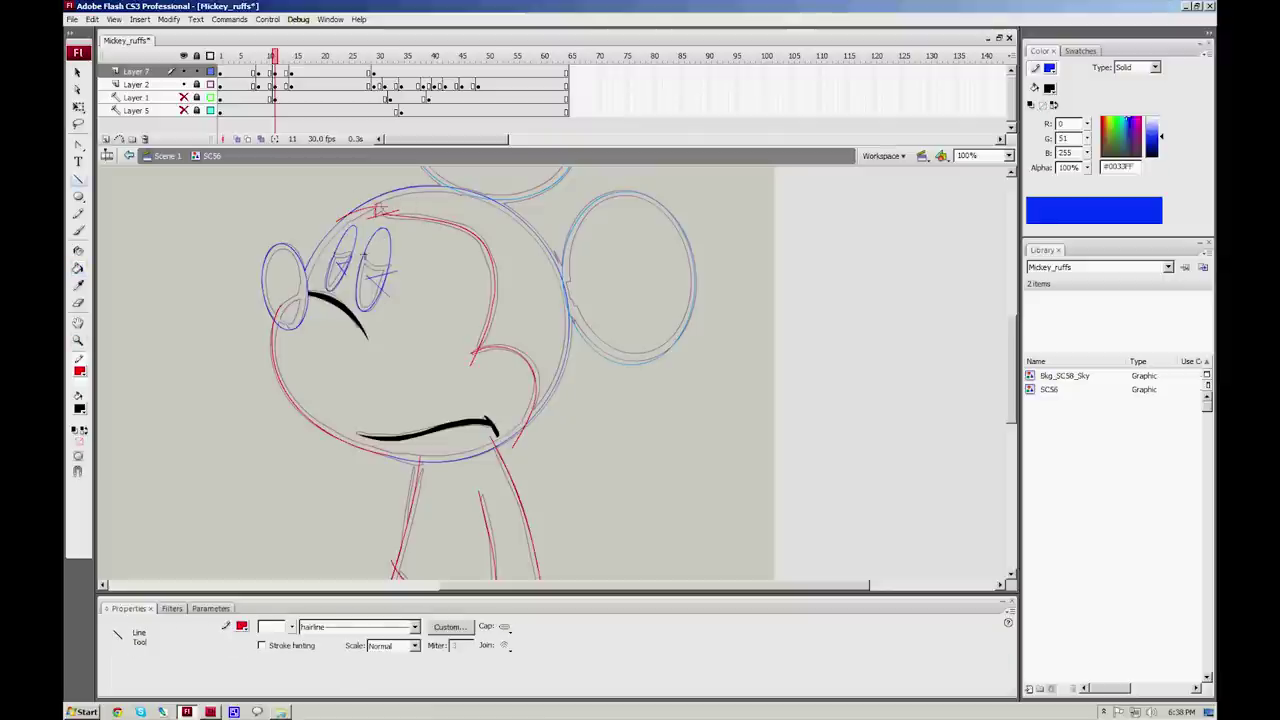
pyautogui.moveTo(362, 254)
pyautogui.mouseDown()
pyautogui.moveTo(392, 268)
pyautogui.moveTo(362, 250)
pyautogui.mouseUp()
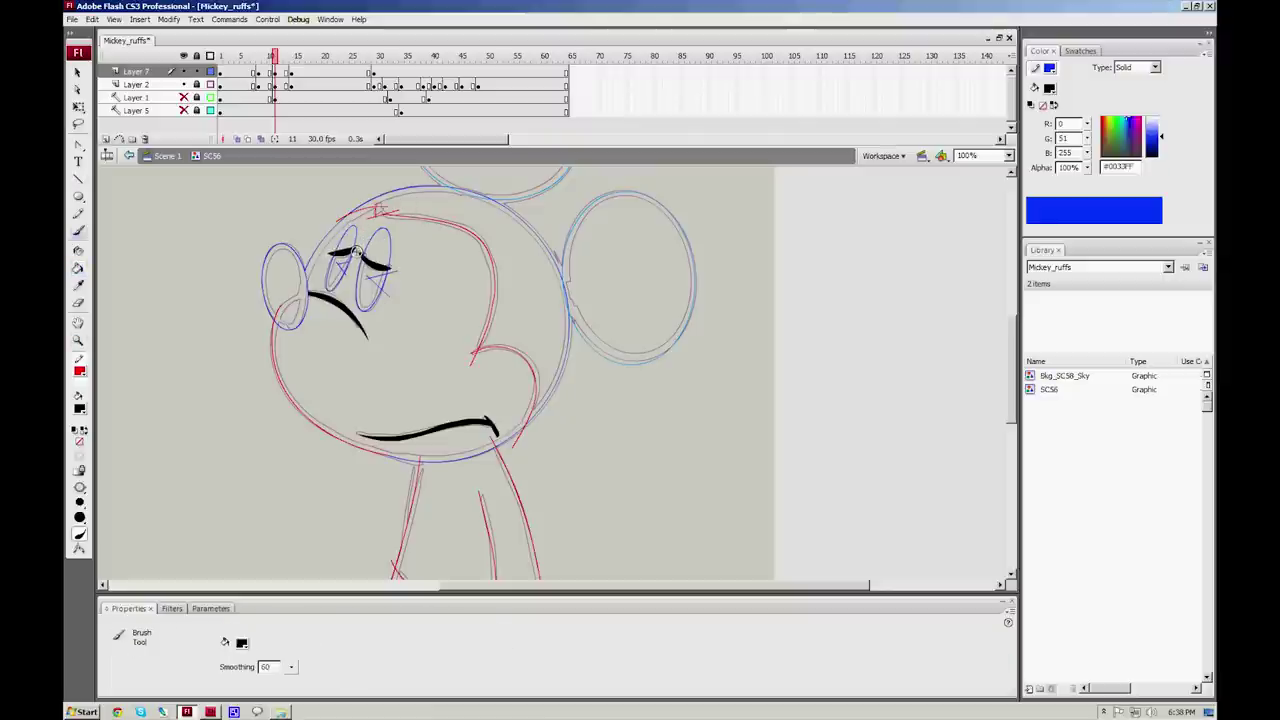
pyautogui.hotkey('ctrl', 'z')
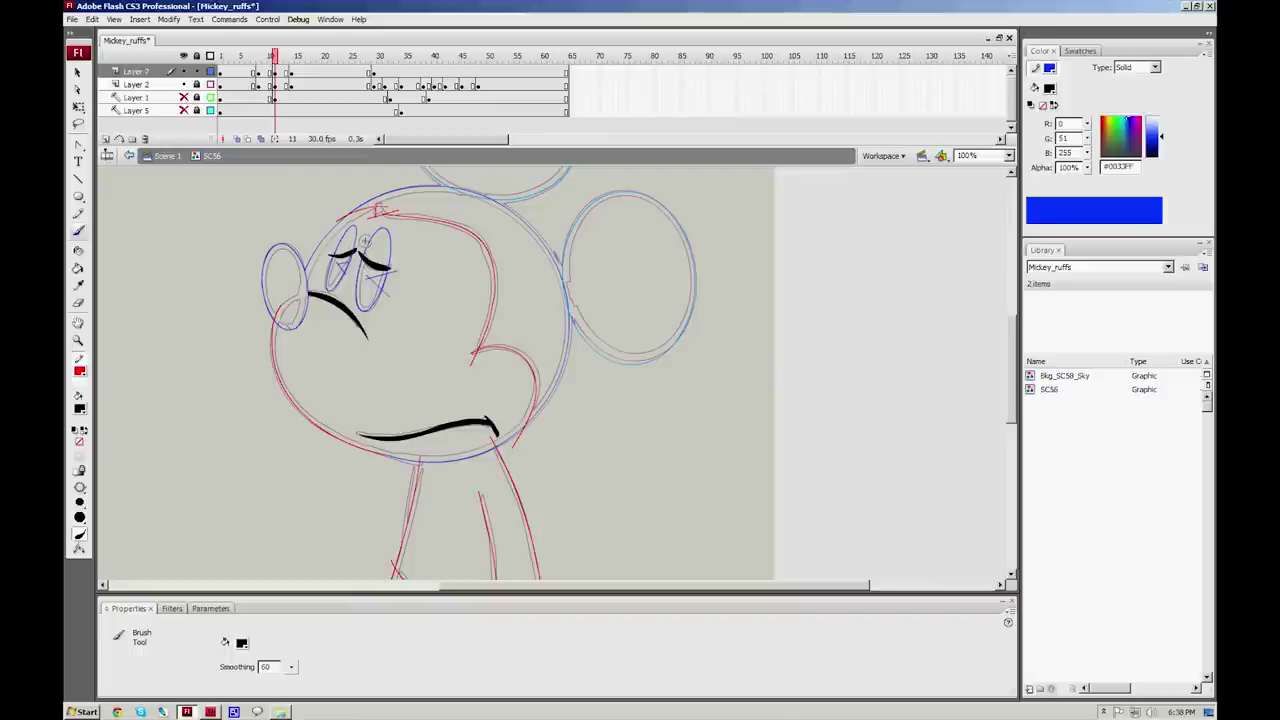
pyautogui.hotkey('ctrl', 'z')
# Step: Delete the eye outline segments above both eyelid lines and the eyelid stroke end that sticks out past the smaller eye
pyautogui.press('v')
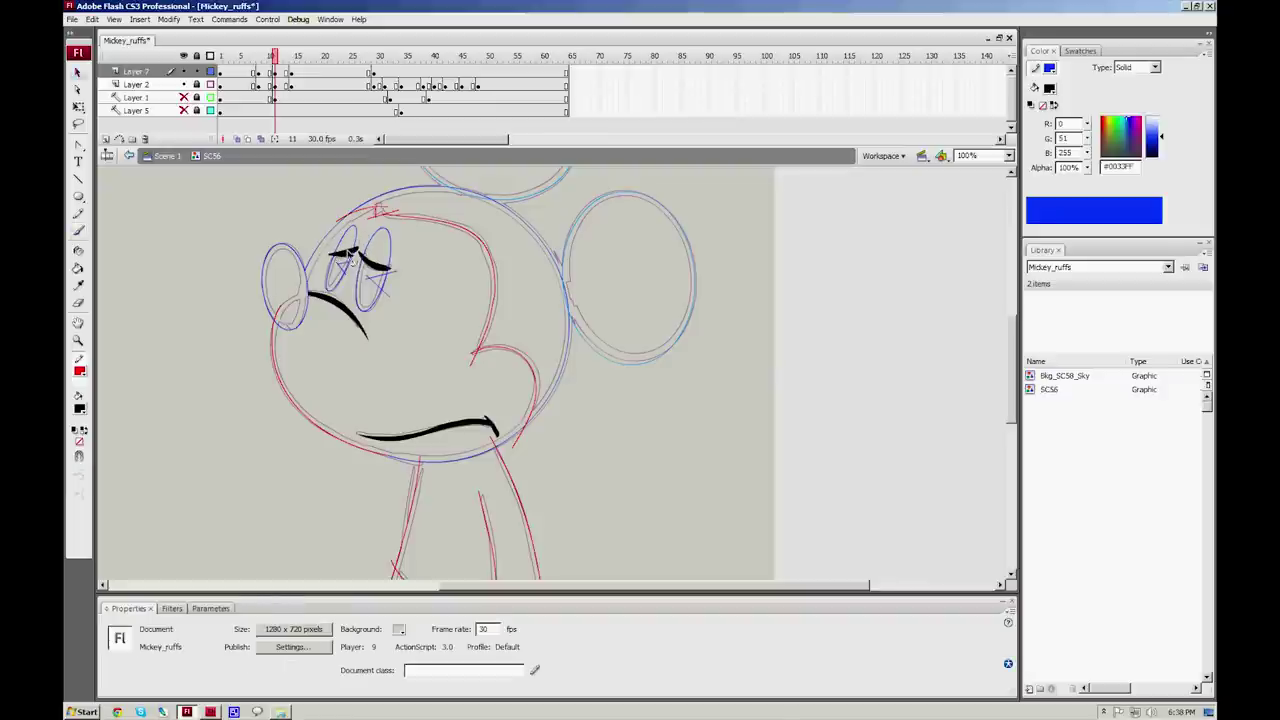
pyautogui.click(352, 256)
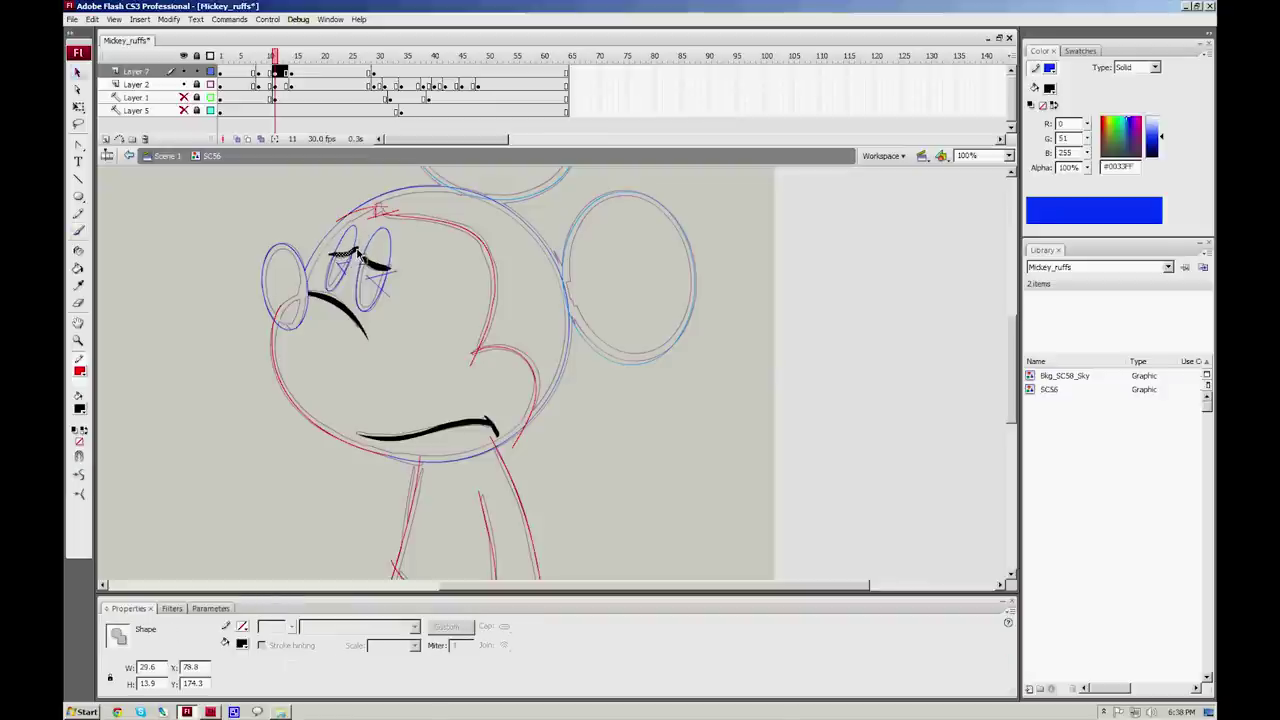
pyautogui.click(364, 252)
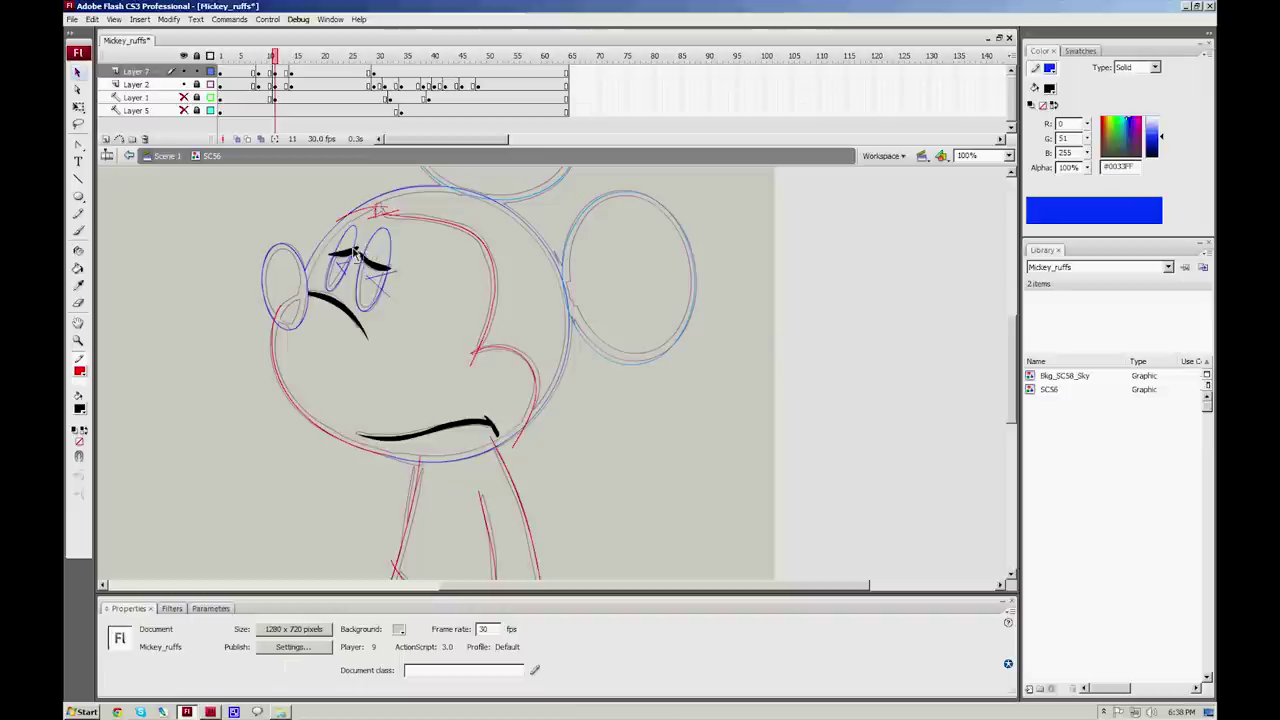
pyautogui.click(364, 254)
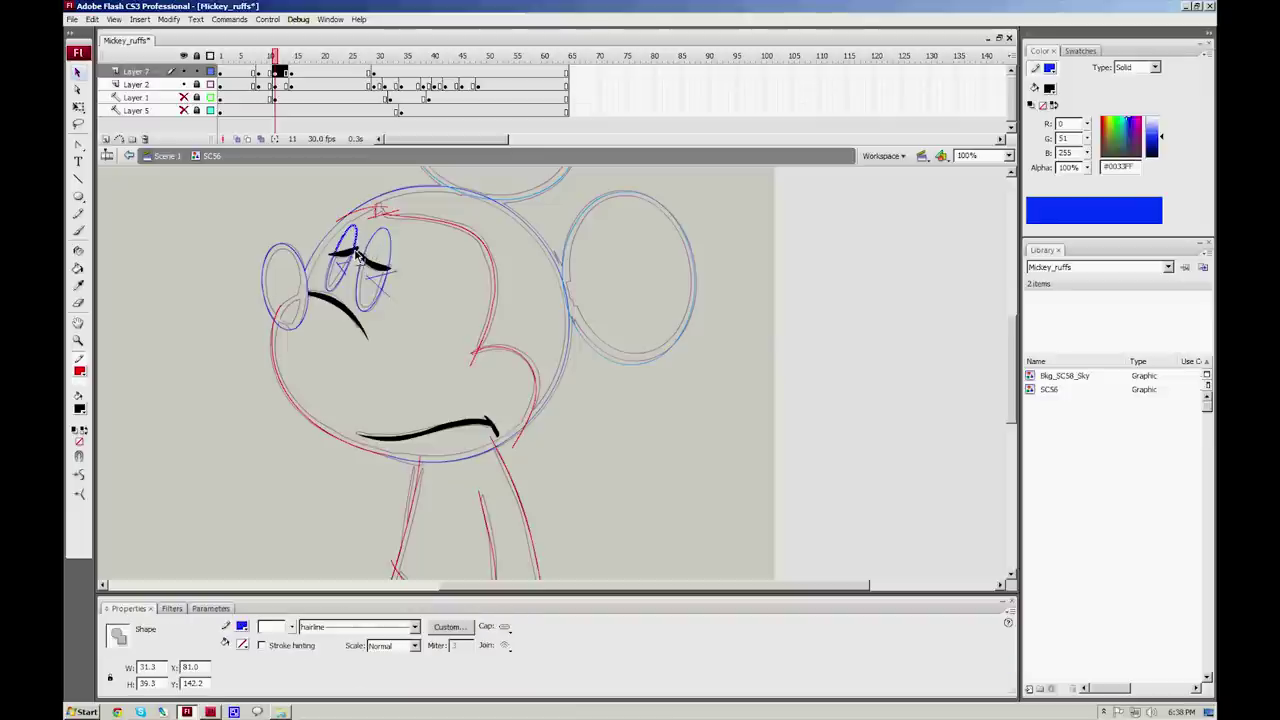
pyautogui.click(357, 255)
pyautogui.click(351, 256)
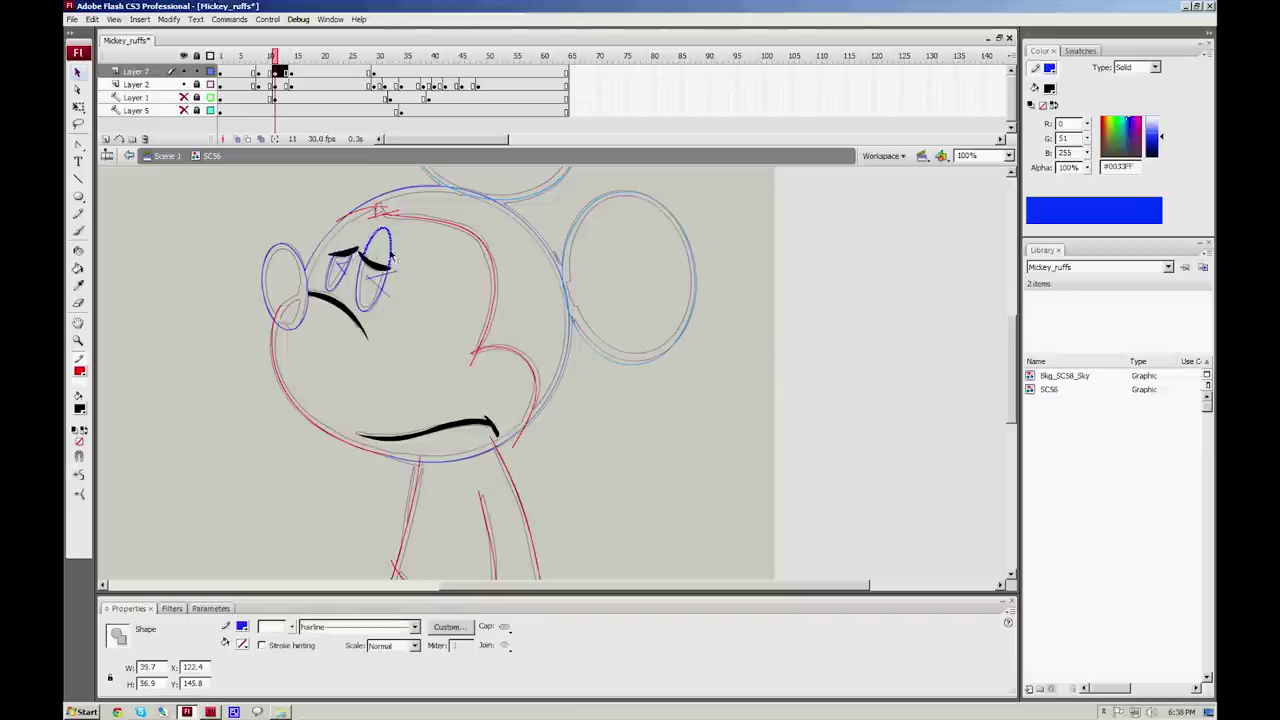
pyautogui.click(360, 252)
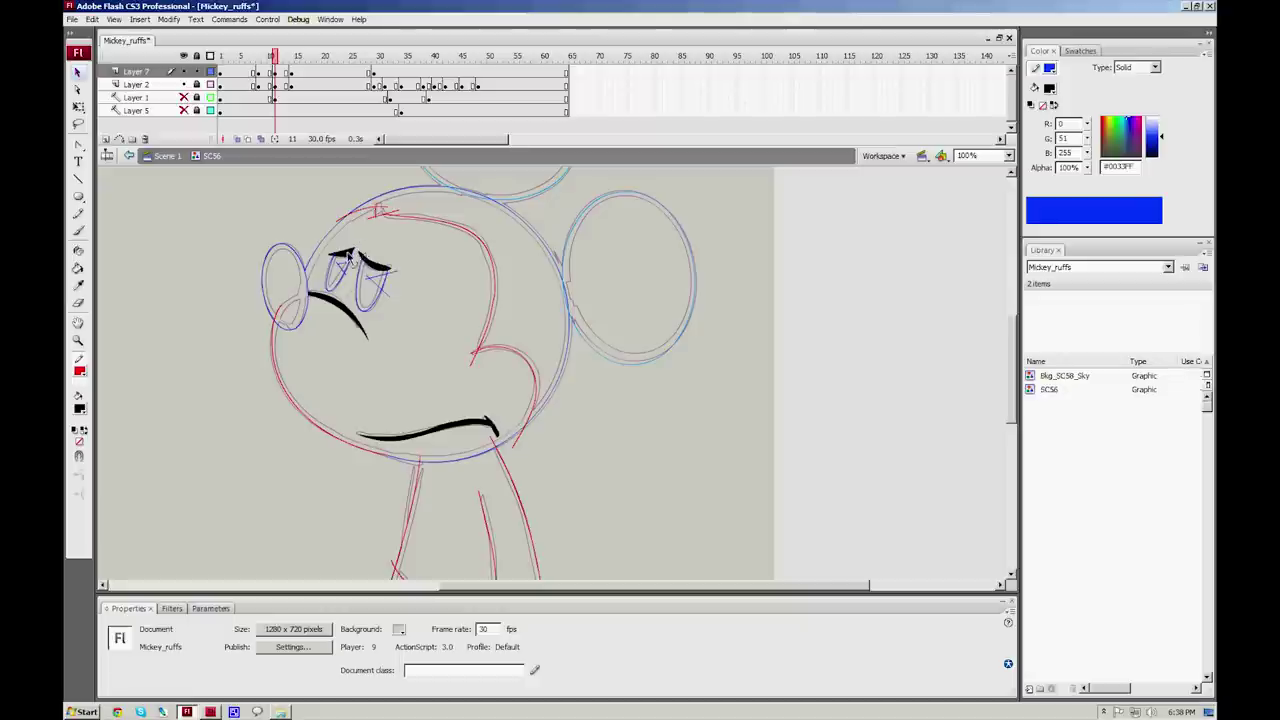
# Step: Fill the remaining eye areas below the eyelid lines with black, leaving out the pie-cut wedges
pyautogui.press('k')
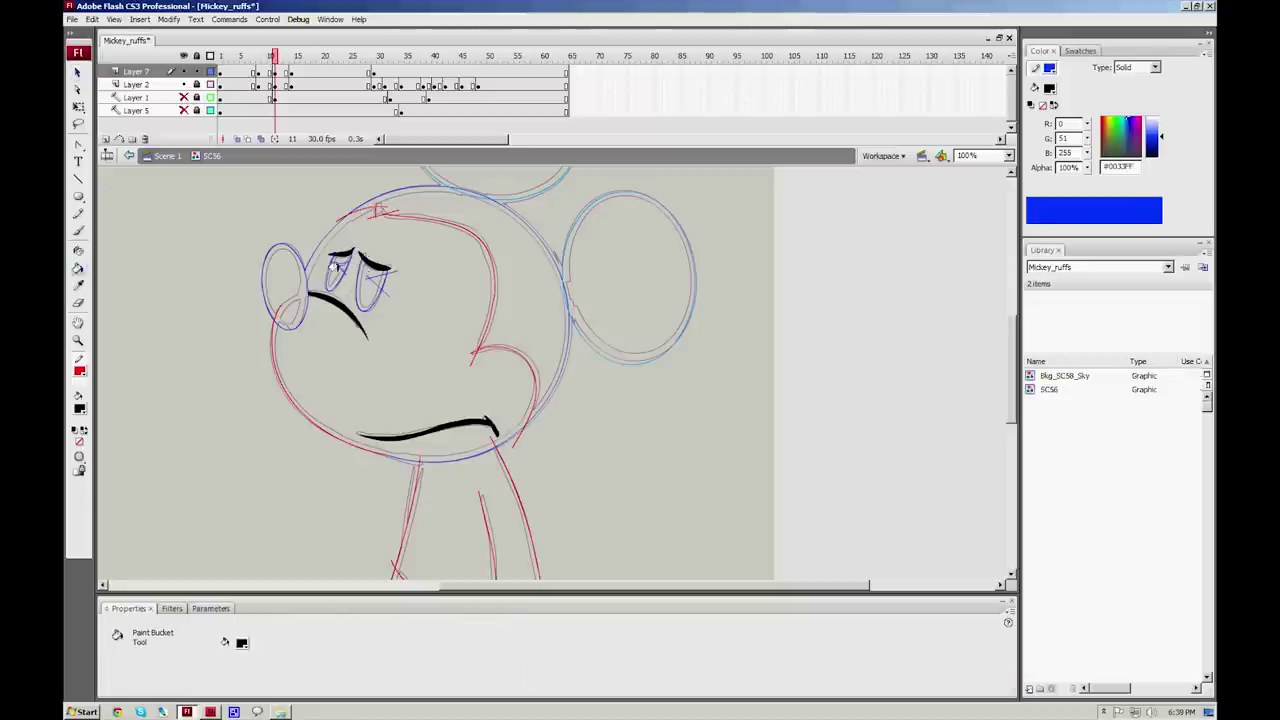
pyautogui.click(340, 272)
pyautogui.click(372, 282)
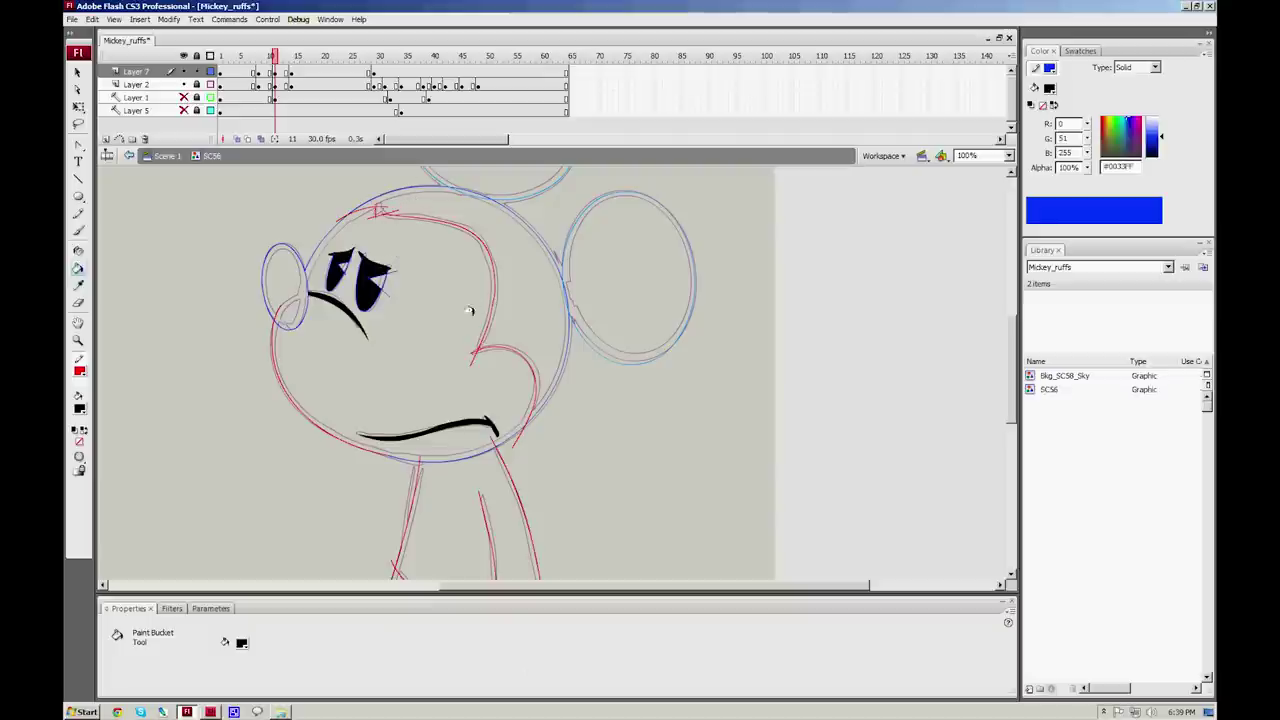
# Step: Brush a black stroke along the red inner arm line in frame 11, running from the shoulder past the waistline curve
pyautogui.press('b')
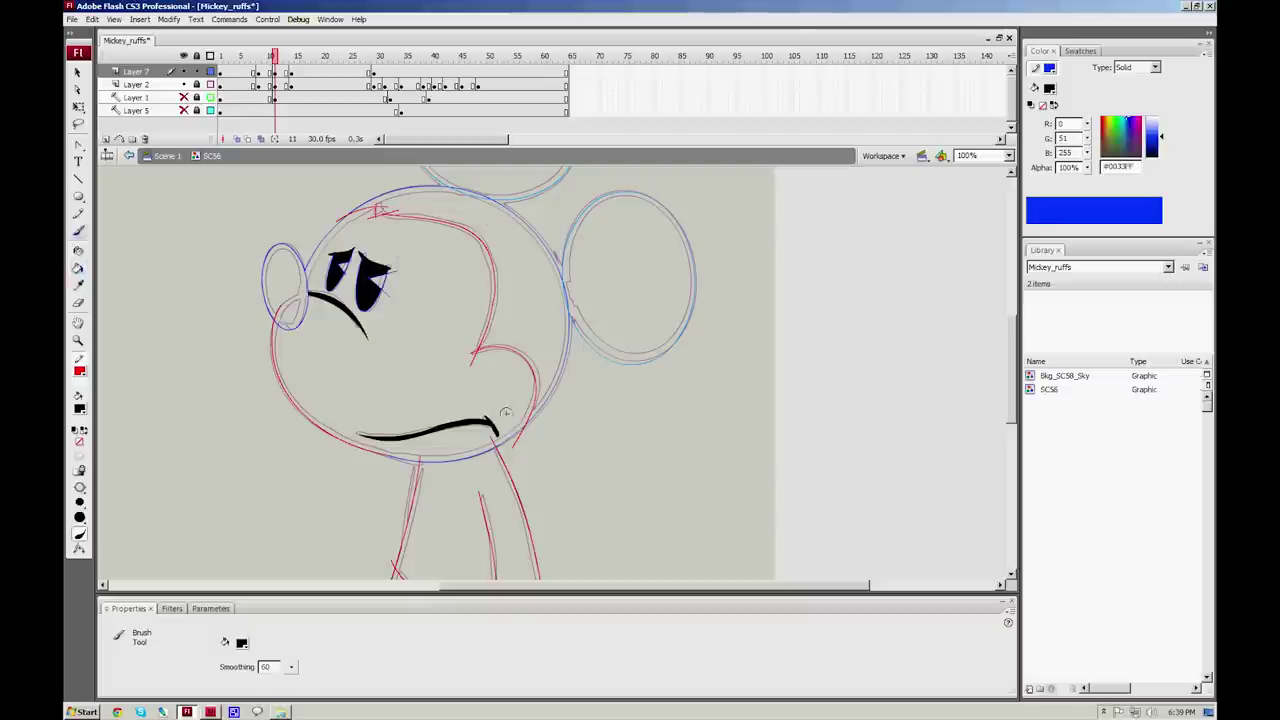
pyautogui.moveTo(529, 497)
pyautogui.mouseDown()
pyautogui.moveTo(531, 376)
pyautogui.moveTo(500, 291)
pyautogui.moveTo(482, 331)
pyautogui.moveTo(497, 425)
pyautogui.mouseUp()
pyautogui.hotkey('ctrl', 'z')
pyautogui.moveTo(481, 322); pyautogui.dragTo(496, 440)
pyautogui.hotkey('ctrl', 'z')
pyautogui.moveTo(481, 322)
pyautogui.mouseDown()
pyautogui.moveTo(497, 442)
pyautogui.moveTo(508, 422)
pyautogui.mouseUp()
# Step: Delete the end of the black arm stroke that extends below the waistline curve
pyautogui.press('n')
pyautogui.press('v')
pyautogui.click(500, 430)
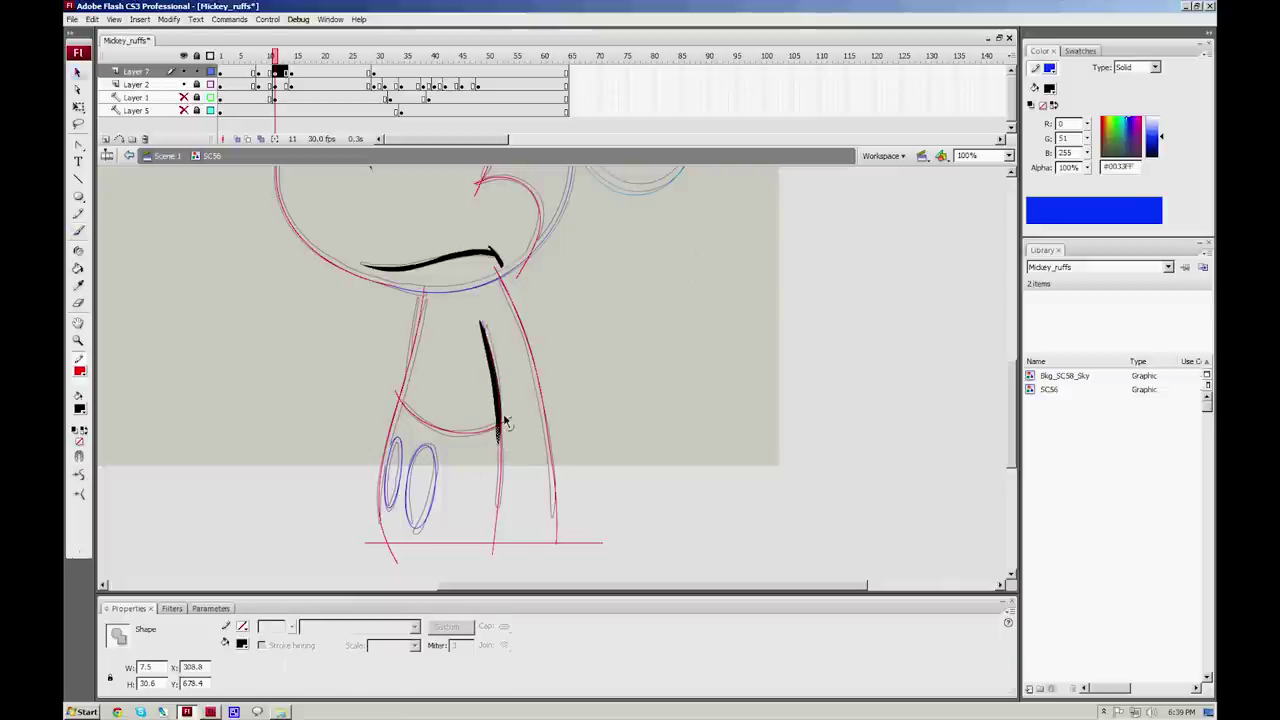
pyautogui.press('Delete')
pyautogui.click(497, 398)
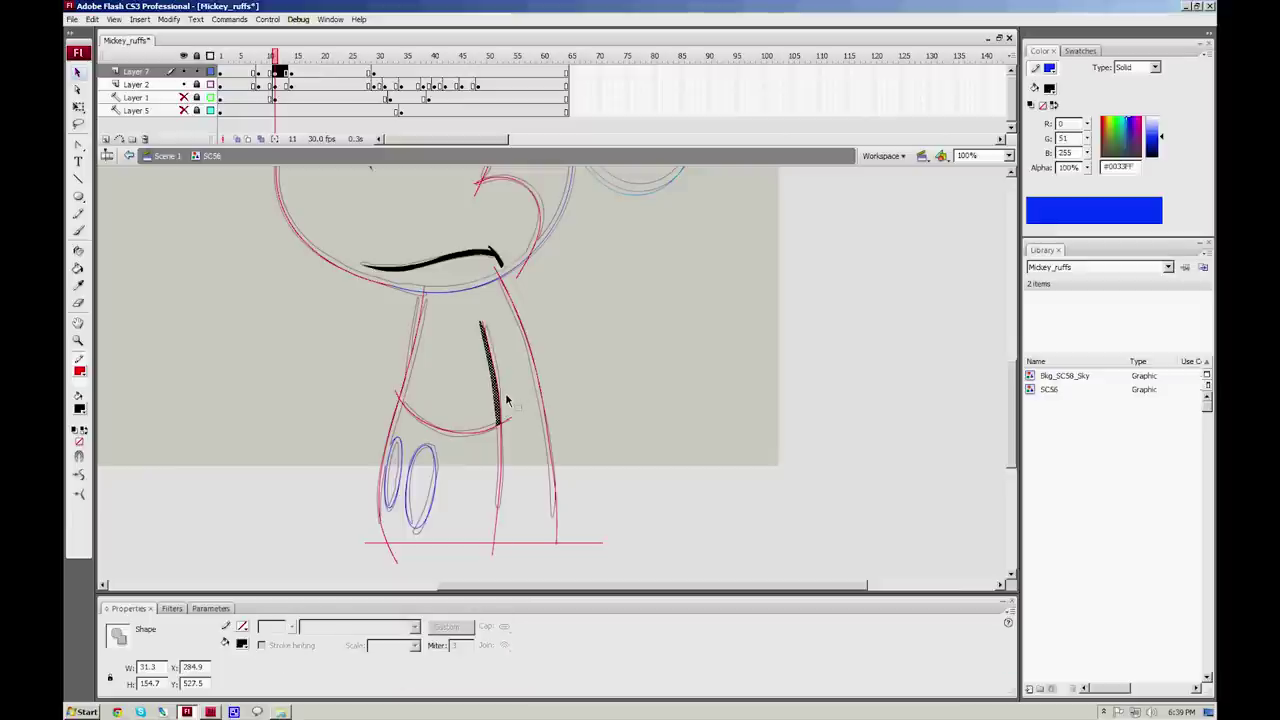
pyautogui.click(509, 394)
# Step: Go to frame 10 and brush a black stroke along the inner arm line down to the waistline curve
pyautogui.moveTo(277, 58); pyautogui.dragTo(269, 56)
pyautogui.press('b')
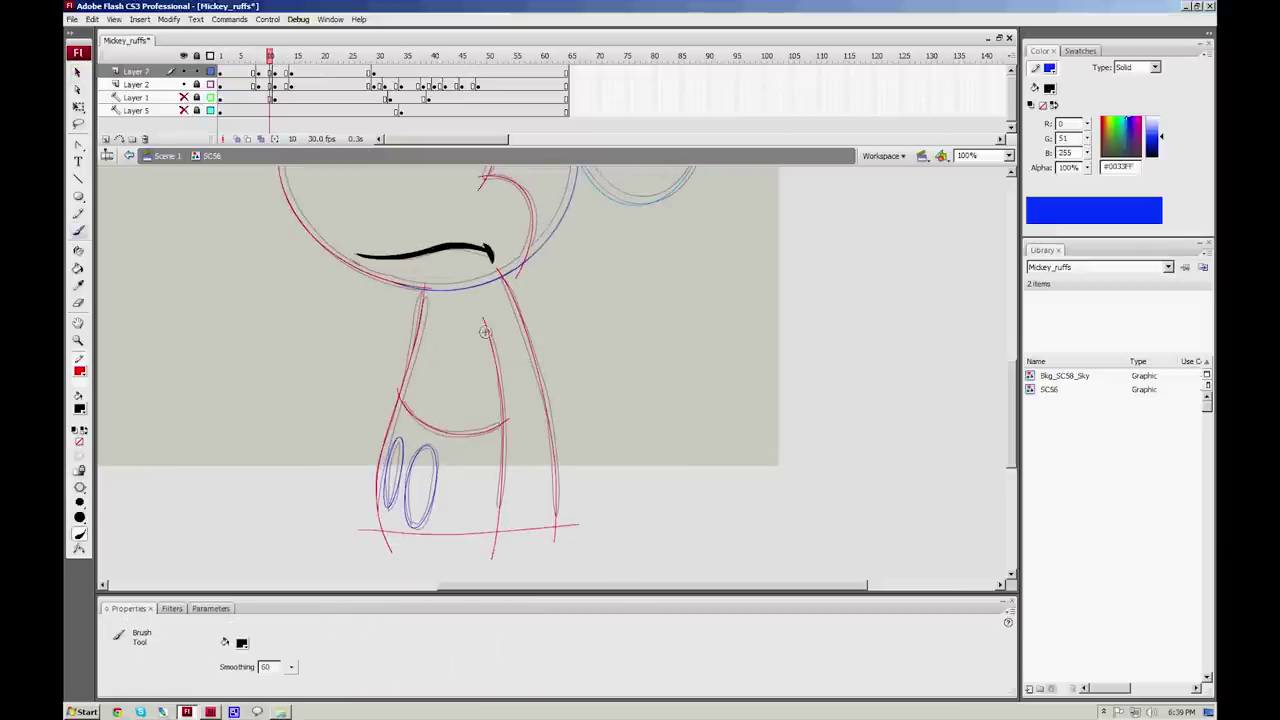
pyautogui.moveTo(481, 318)
pyautogui.mouseDown()
pyautogui.moveTo(497, 392)
pyautogui.moveTo(493, 348)
pyautogui.mouseUp()
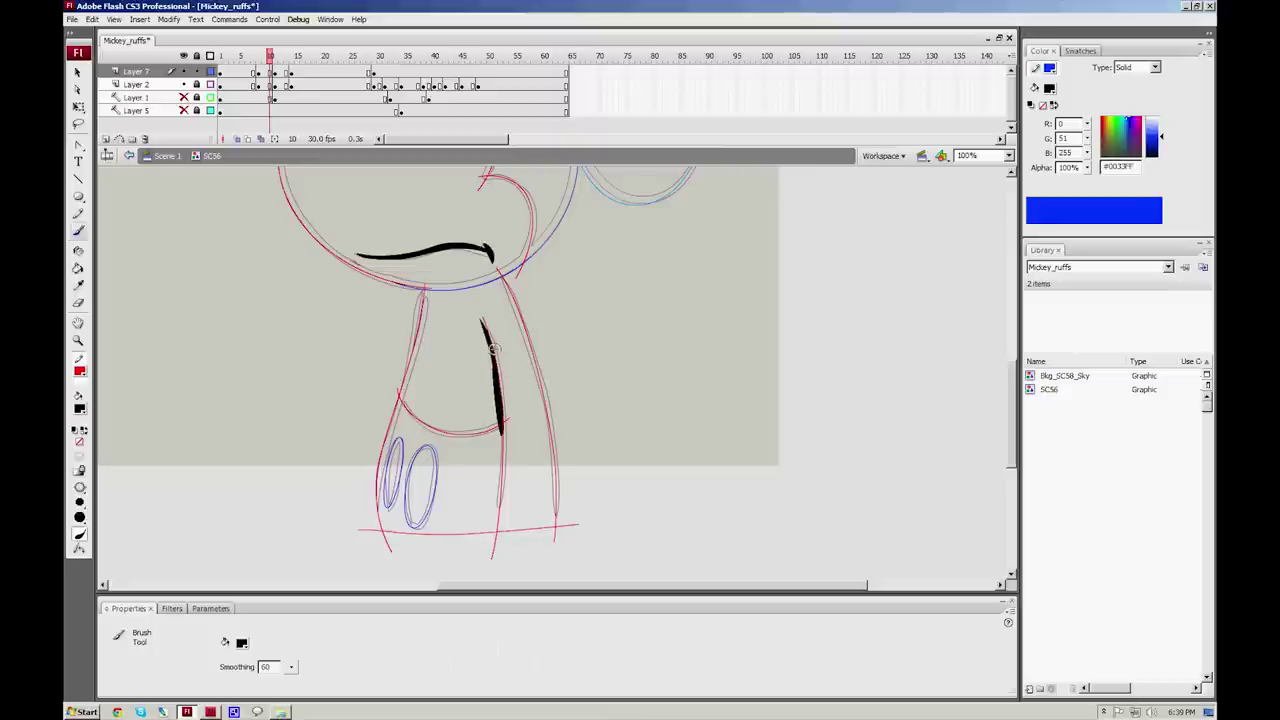
# Step: Trim the black arm stroke in frame 10 by deleting its end below the waistline curve
pyautogui.press('v')
pyautogui.click(495, 362)
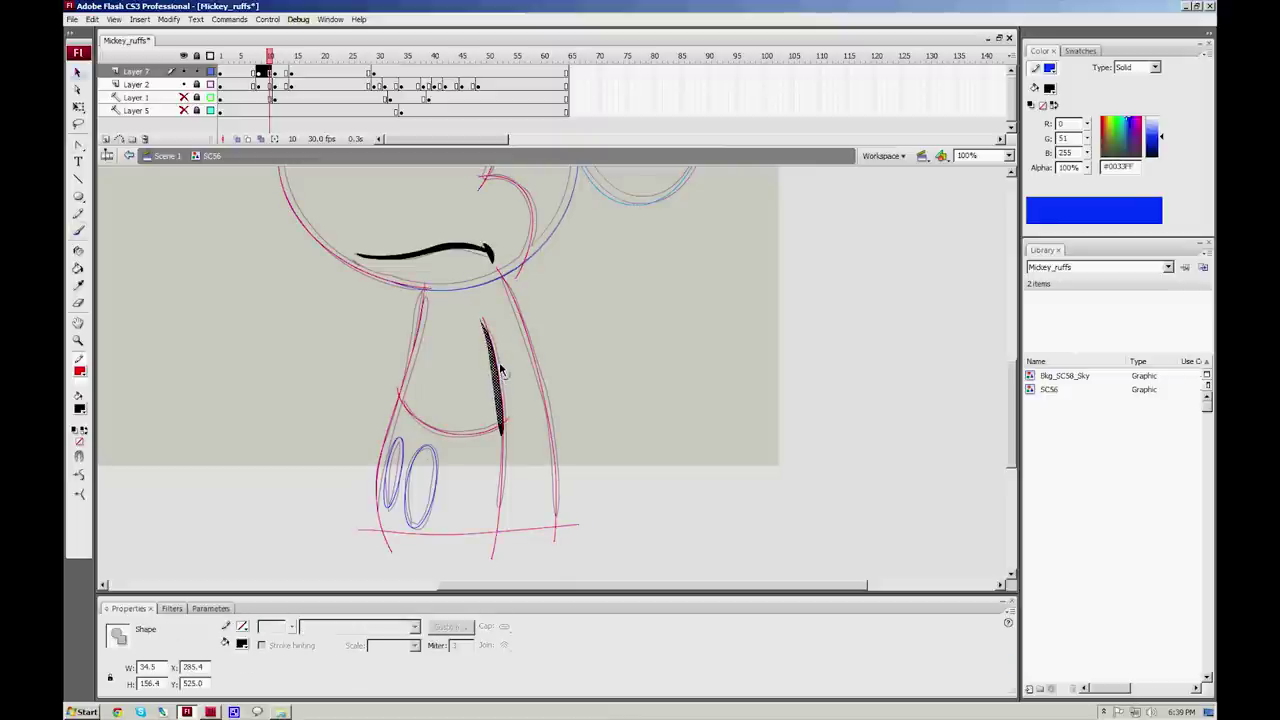
pyautogui.click(503, 360)
pyautogui.click(500, 374)
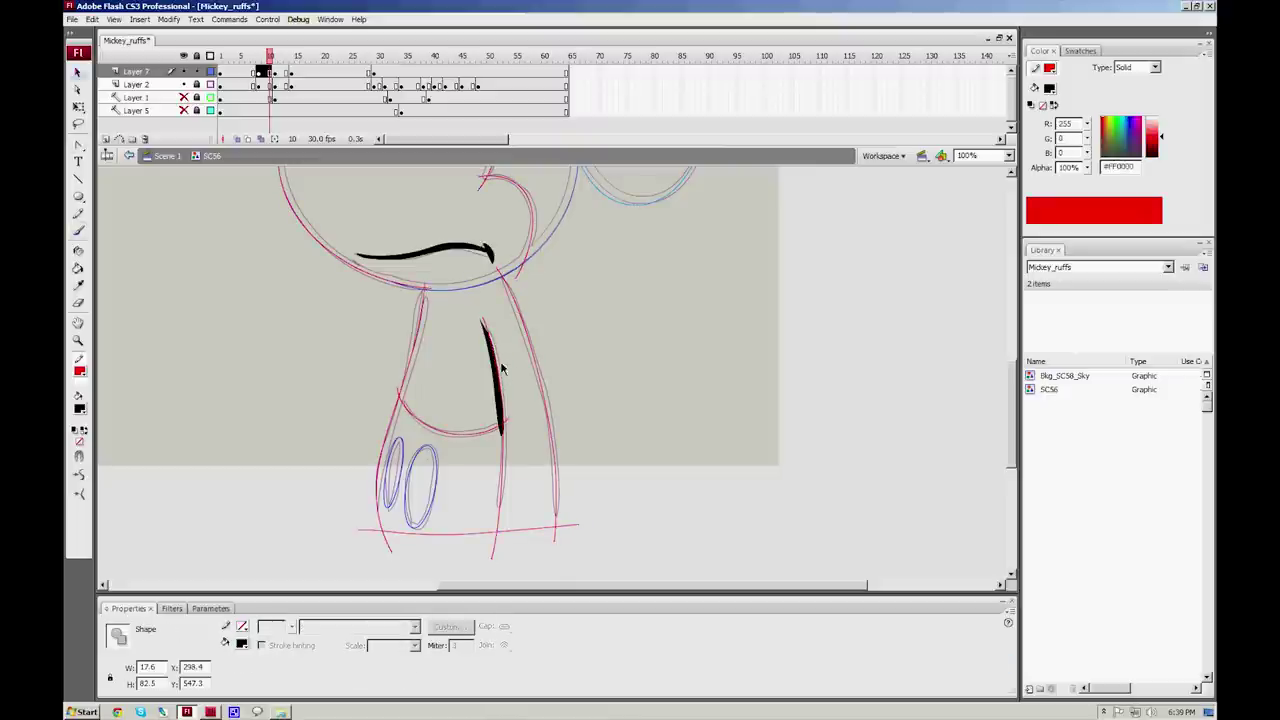
pyautogui.click(503, 432)
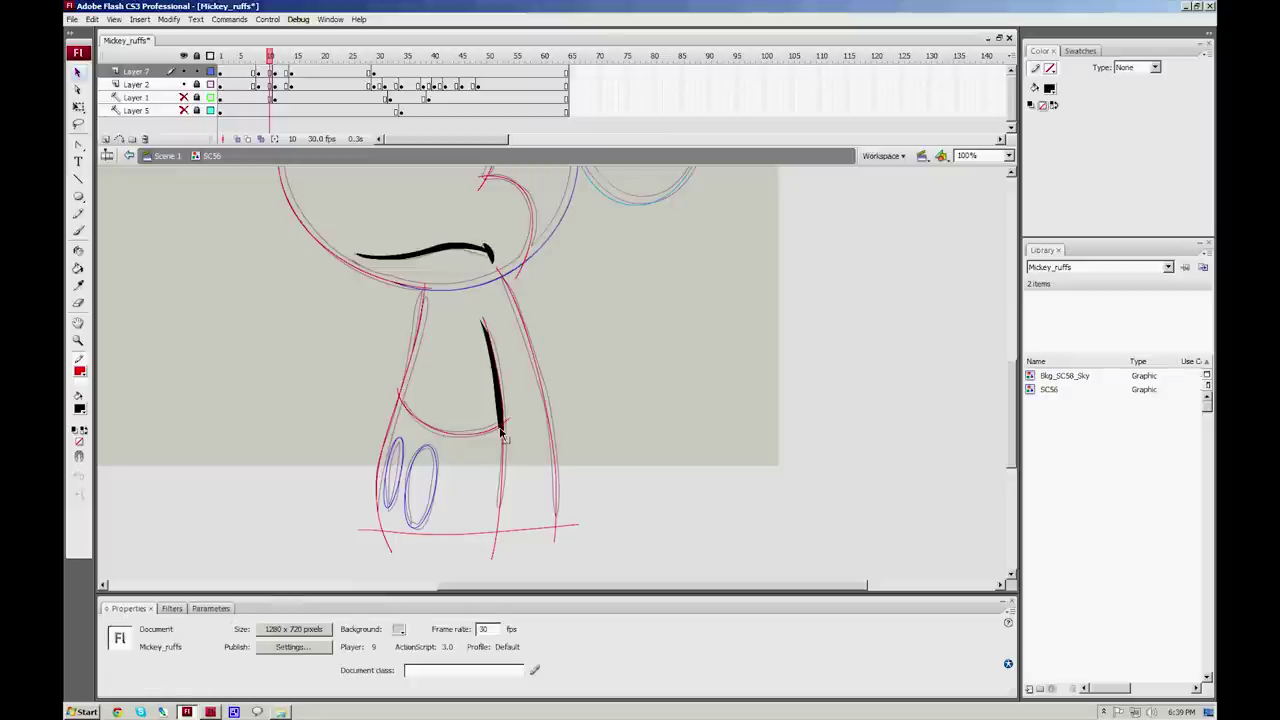
pyautogui.click(508, 431)
pyautogui.click(505, 437)
pyautogui.click(596, 346)
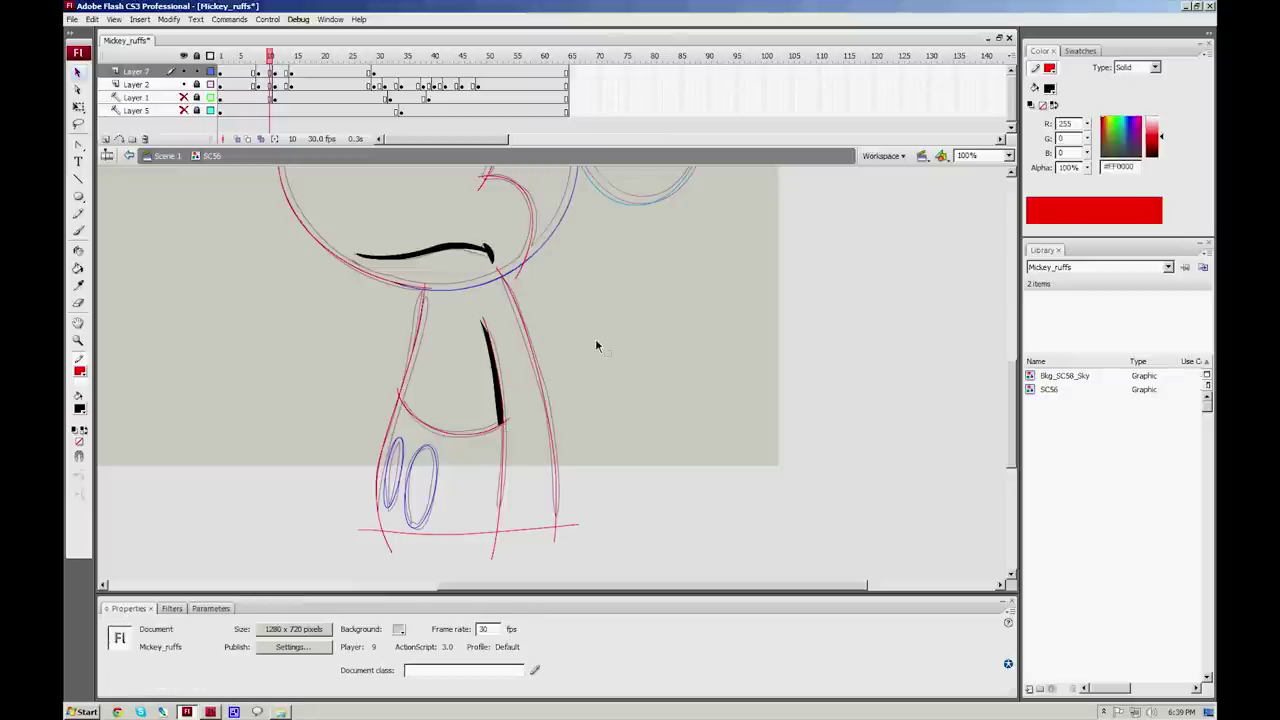
# Step: Go to frame 5 and open the mickey colors_paint document with the coloured character poses
pyautogui.moveTo(270, 57); pyautogui.dragTo(241, 57)
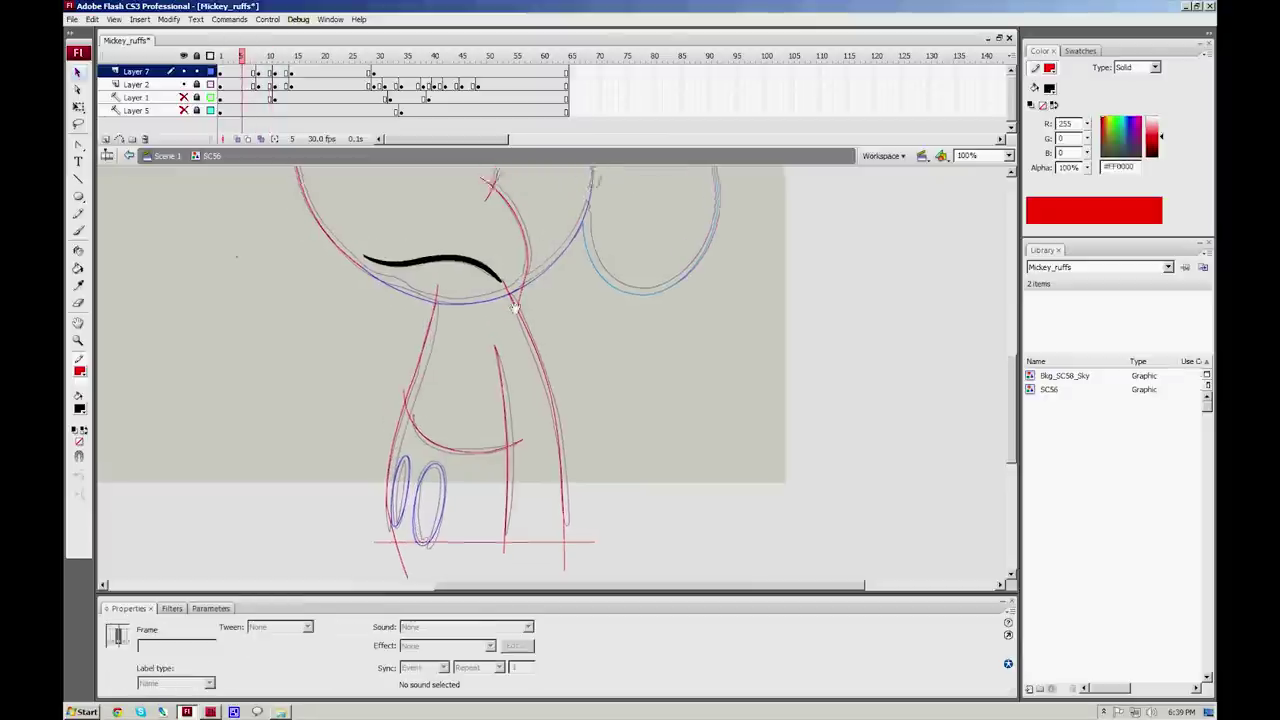
pyautogui.moveTo(498, 292); pyautogui.dragTo(512, 323)
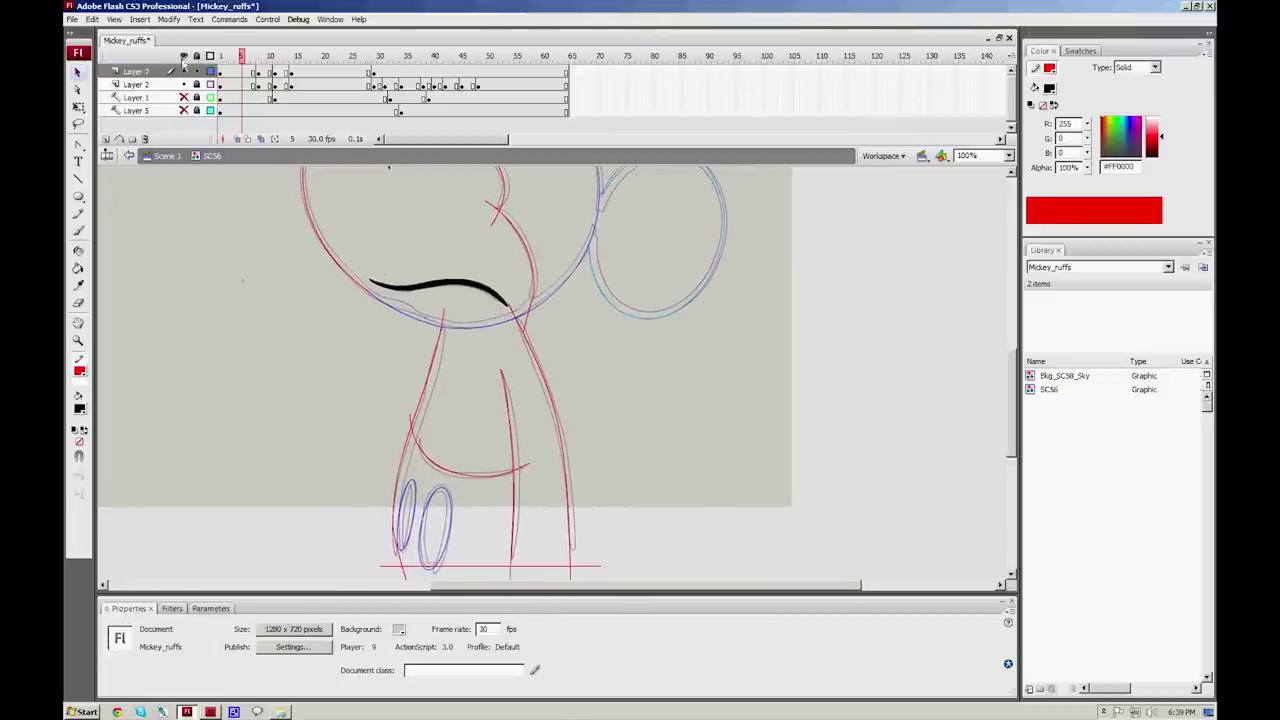
pyautogui.click(72, 19)
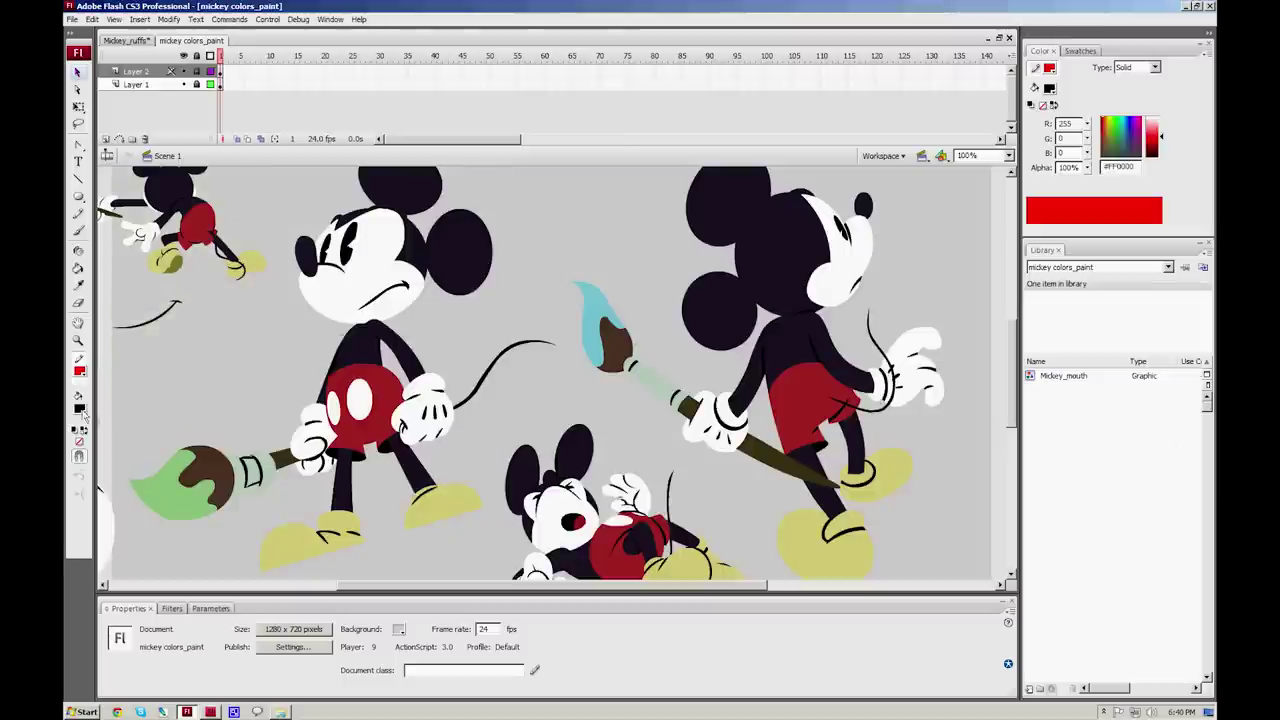
# Step: Sample the dark #1E1625 fill from the model's ear and return to the Mickey_ruffs document
pyautogui.click(80, 409)
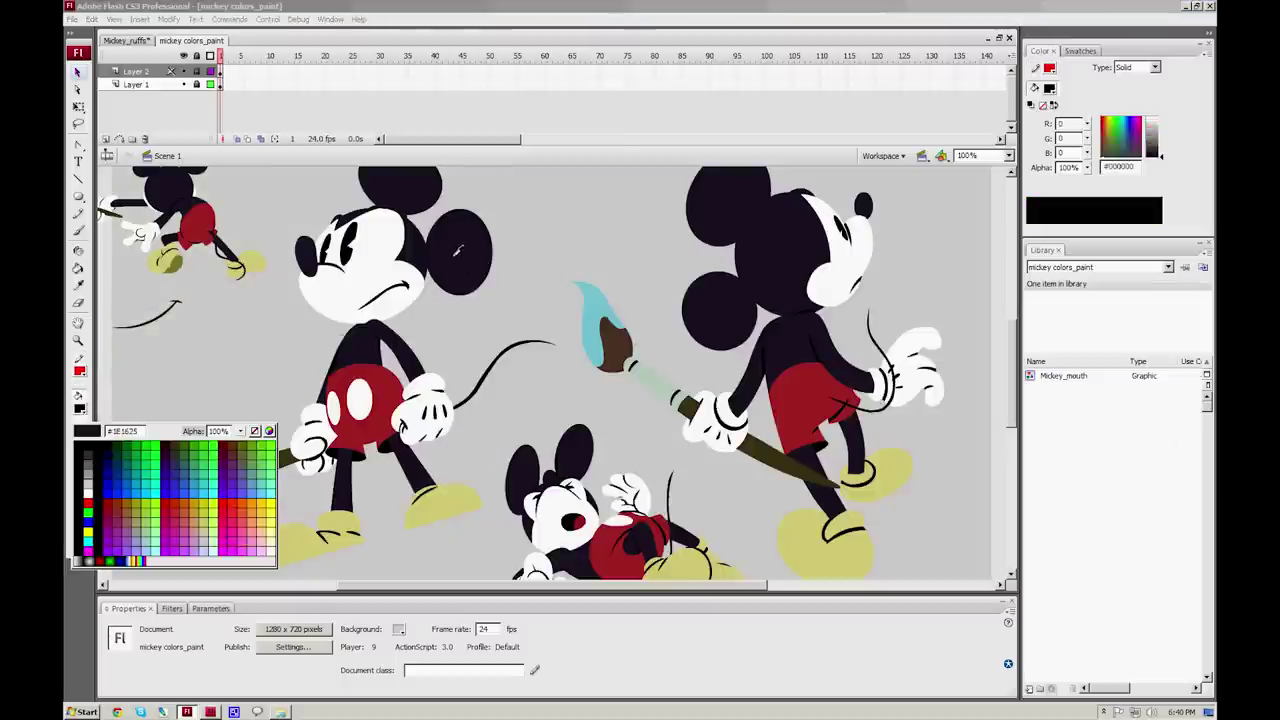
pyautogui.click(456, 252)
pyautogui.click(128, 41)
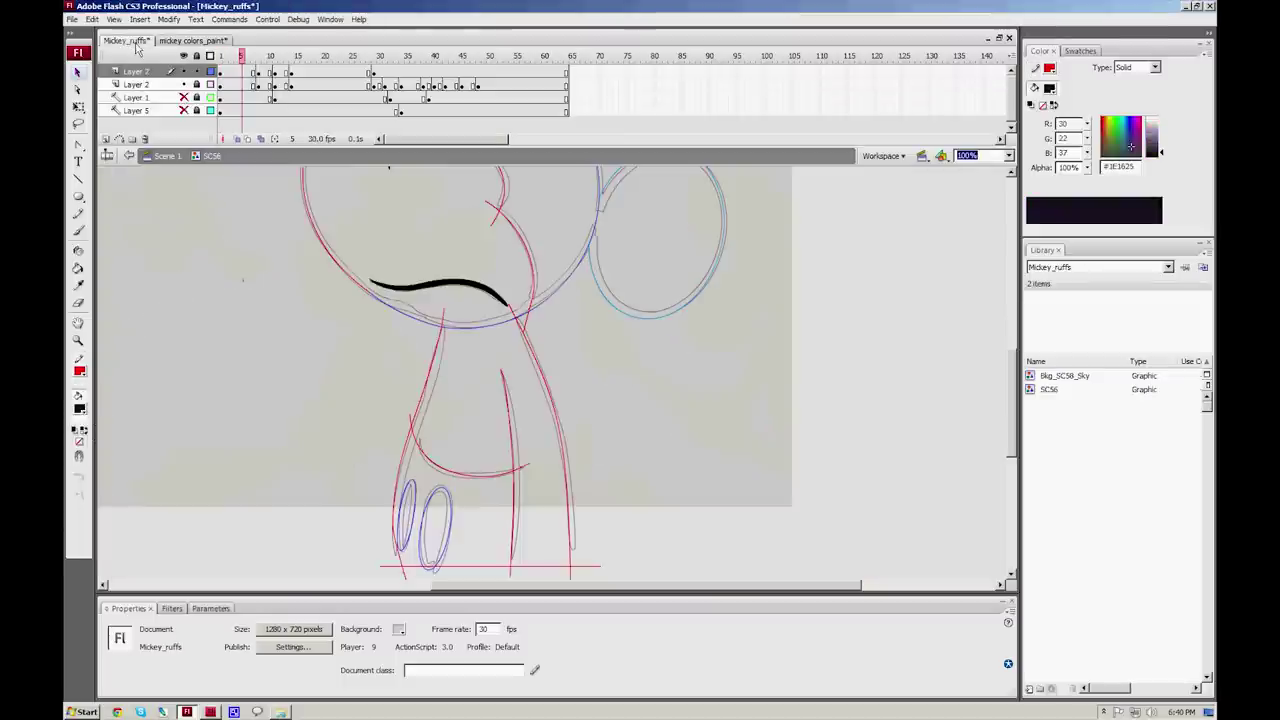
# Step: Fill the back of the head, both ears, nose, torso and arm with #1E1625 in frame 5
pyautogui.press('k')
pyautogui.click(539, 225)
pyautogui.click(654, 217)
pyautogui.moveTo(640, 201); pyautogui.dragTo(586, 354)
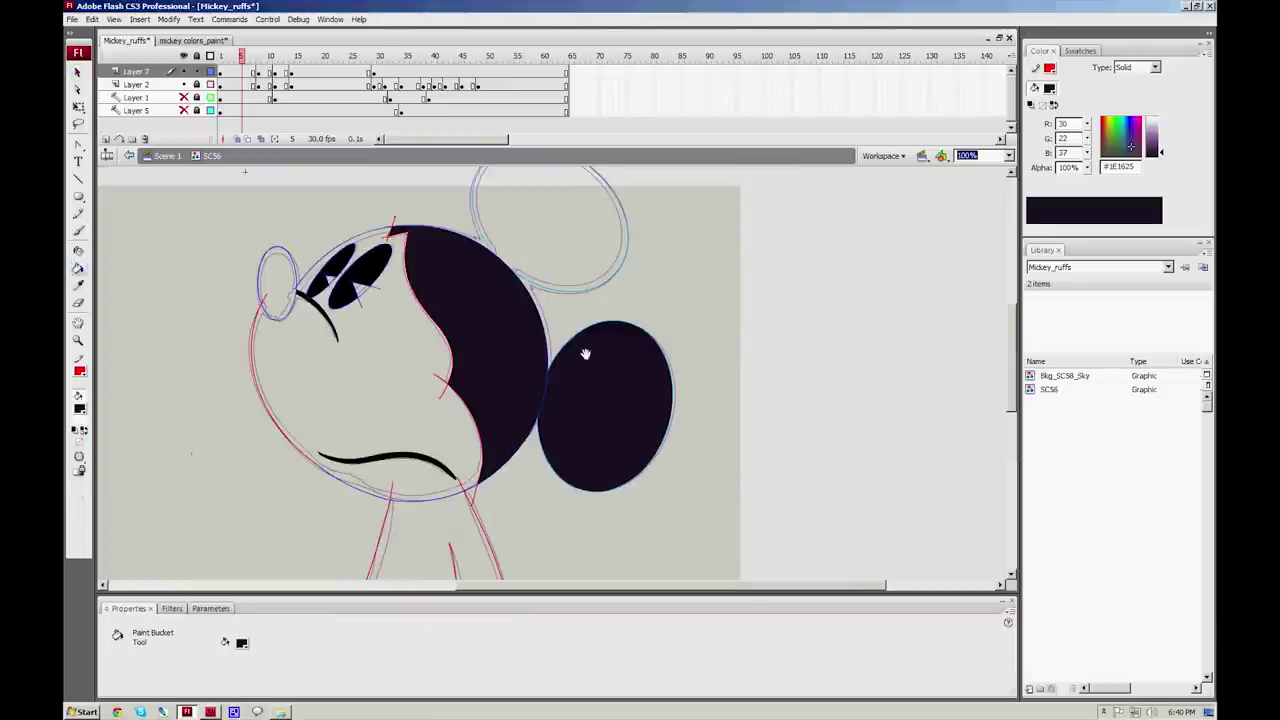
pyautogui.click(550, 225)
pyautogui.moveTo(550, 418); pyautogui.dragTo(567, 290)
pyautogui.moveTo(299, 180); pyautogui.dragTo(336, 262)
pyautogui.click(322, 240)
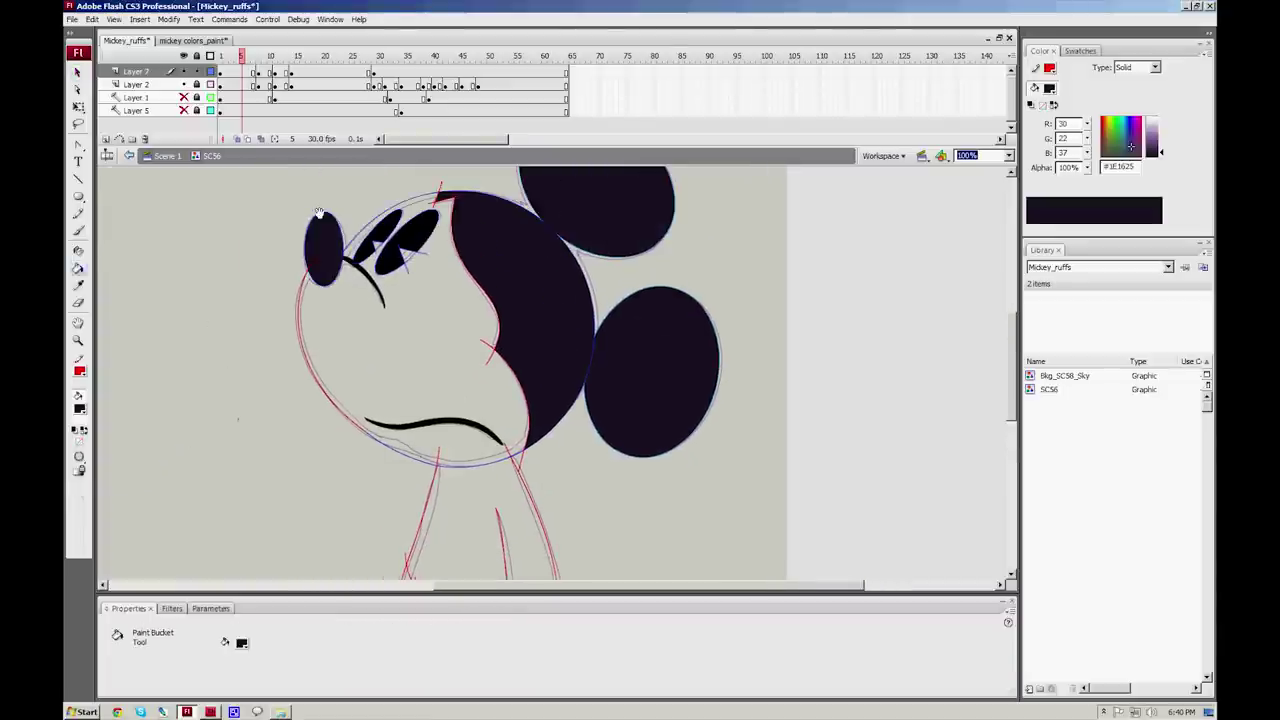
pyautogui.moveTo(482, 474); pyautogui.dragTo(481, 370)
pyautogui.click(463, 392)
# Step: Go to frame 8 and fill the nose, torso, arm, both ears and back of the head with #1E1625
pyautogui.click(259, 72)
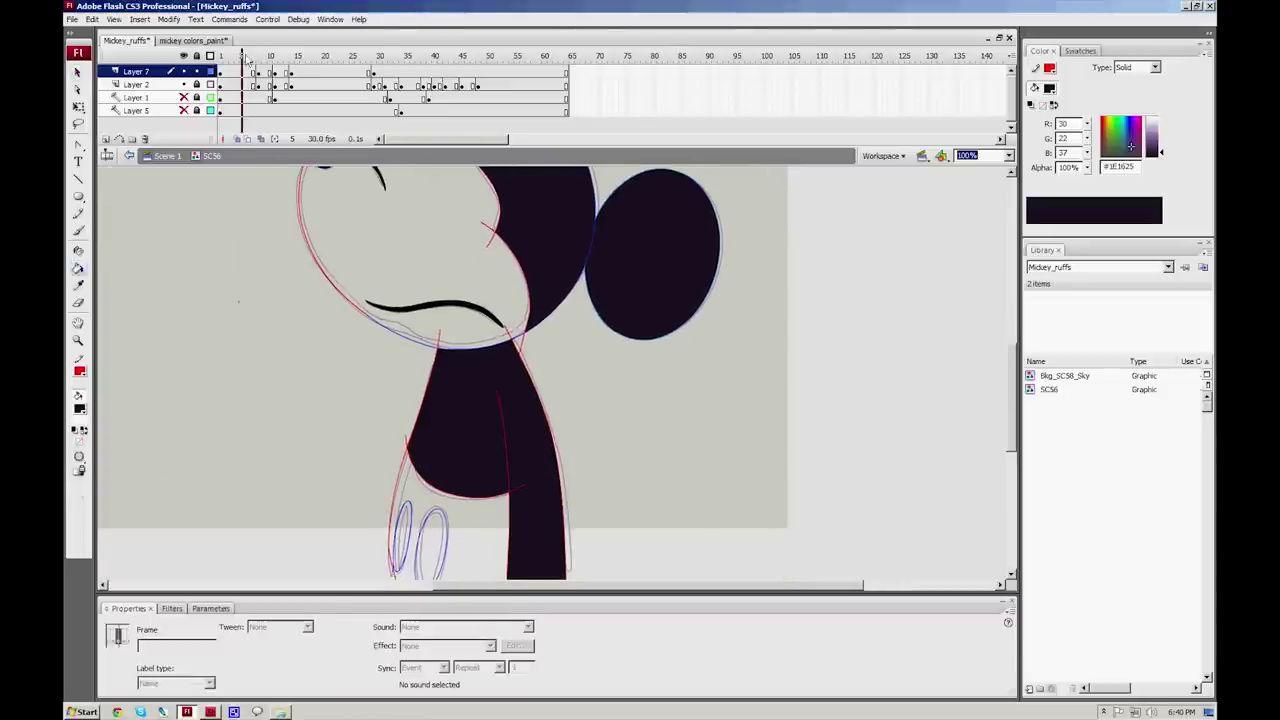
pyautogui.click(308, 177)
pyautogui.click(462, 410)
pyautogui.moveTo(530, 364); pyautogui.dragTo(530, 480)
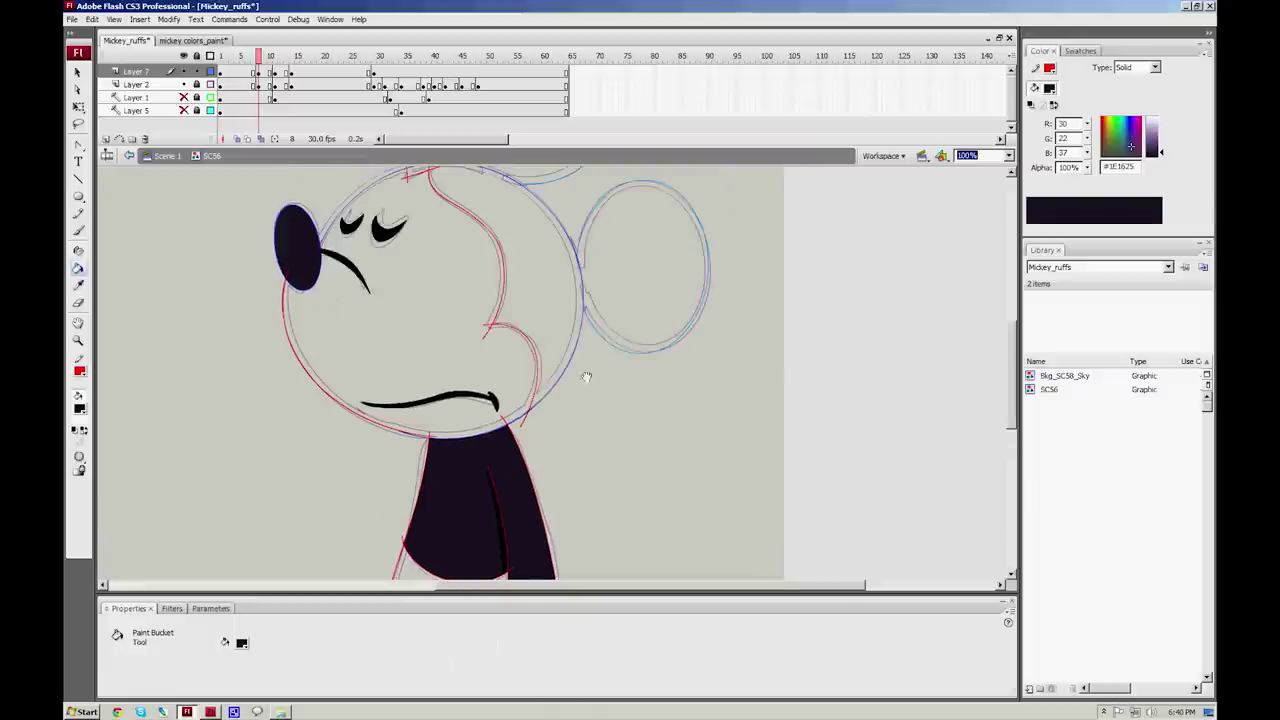
pyautogui.click(618, 288)
pyautogui.click(560, 232)
pyautogui.moveTo(564, 234); pyautogui.dragTo(562, 295)
pyautogui.click(534, 234)
pyautogui.moveTo(568, 413); pyautogui.dragTo(561, 301)
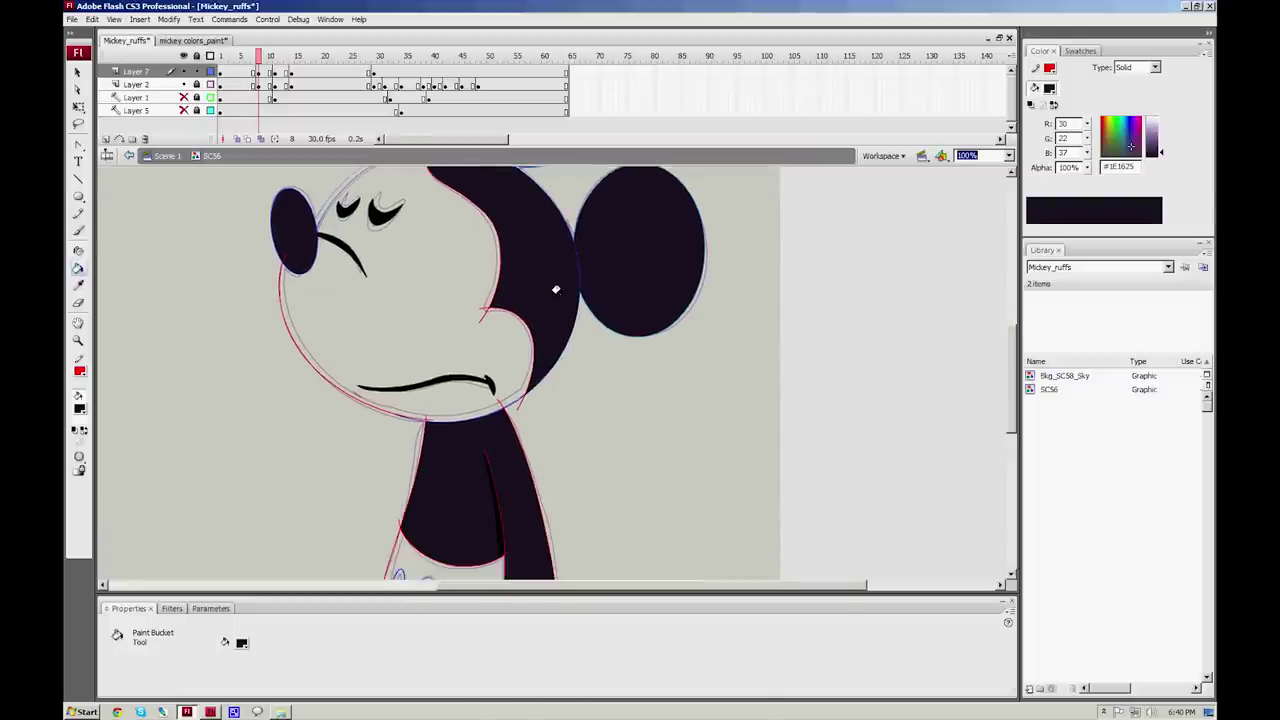
# Step: Go to frame 11 and fill the back of the head, both ears and the nose with #1E1625
pyautogui.moveTo(258, 56); pyautogui.dragTo(275, 57)
pyautogui.click(545, 272)
pyautogui.click(628, 250)
pyautogui.click(276, 246)
pyautogui.moveTo(520, 213); pyautogui.dragTo(500, 369)
pyautogui.click(478, 246)
pyautogui.moveTo(533, 461); pyautogui.dragTo(536, 331)
pyautogui.moveTo(496, 189); pyautogui.dragTo(498, 225)
pyautogui.scroll(1, 462, 232)
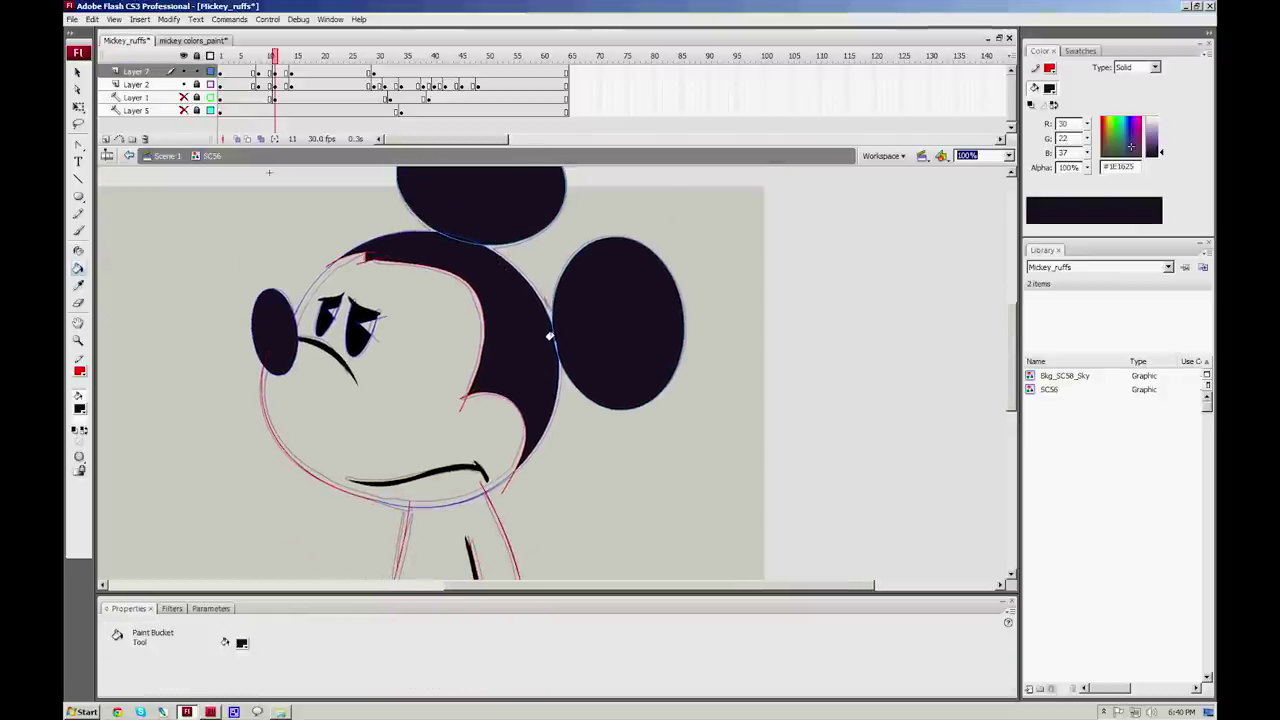
# Step: Fill the torso and arm in frame 11 with #1E1625
pyautogui.scroll(-7, 565, 378)
pyautogui.click(483, 383)
pyautogui.scroll(-3, 537, 340)
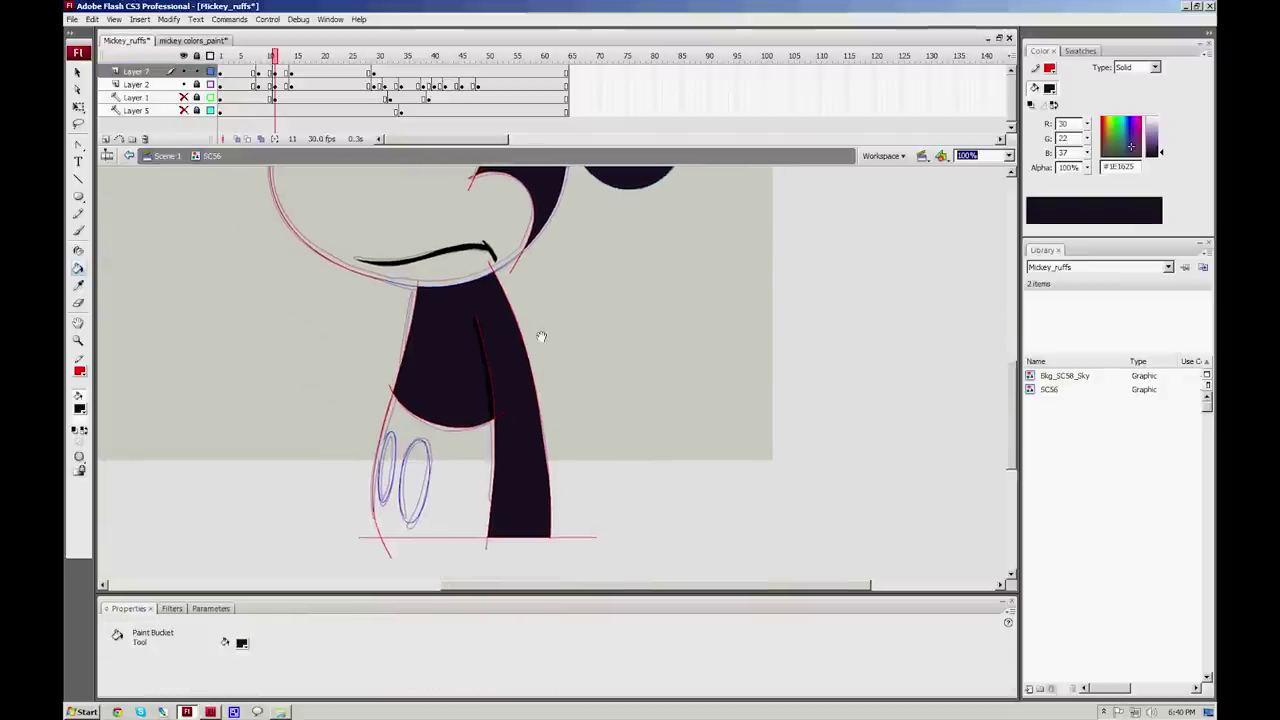
pyautogui.scroll(5, 551, 367)
pyautogui.scroll(3, 551, 367)
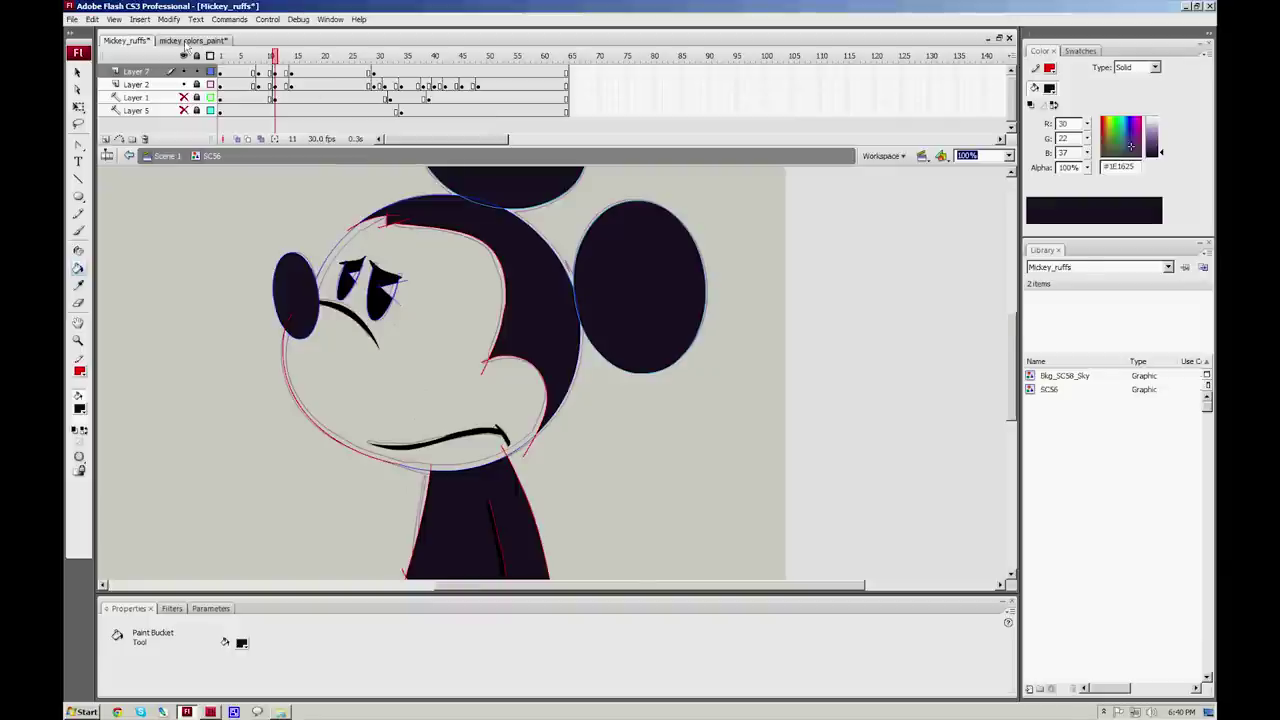
# Step: Set the fill colour to white #FFFFFF from the mickey colors_paint document and fill the face in frame 11 of Mickey_ruffs
pyautogui.click(186, 40)
pyautogui.click(80, 408)
pyautogui.click(79, 490)
pyautogui.click(126, 40)
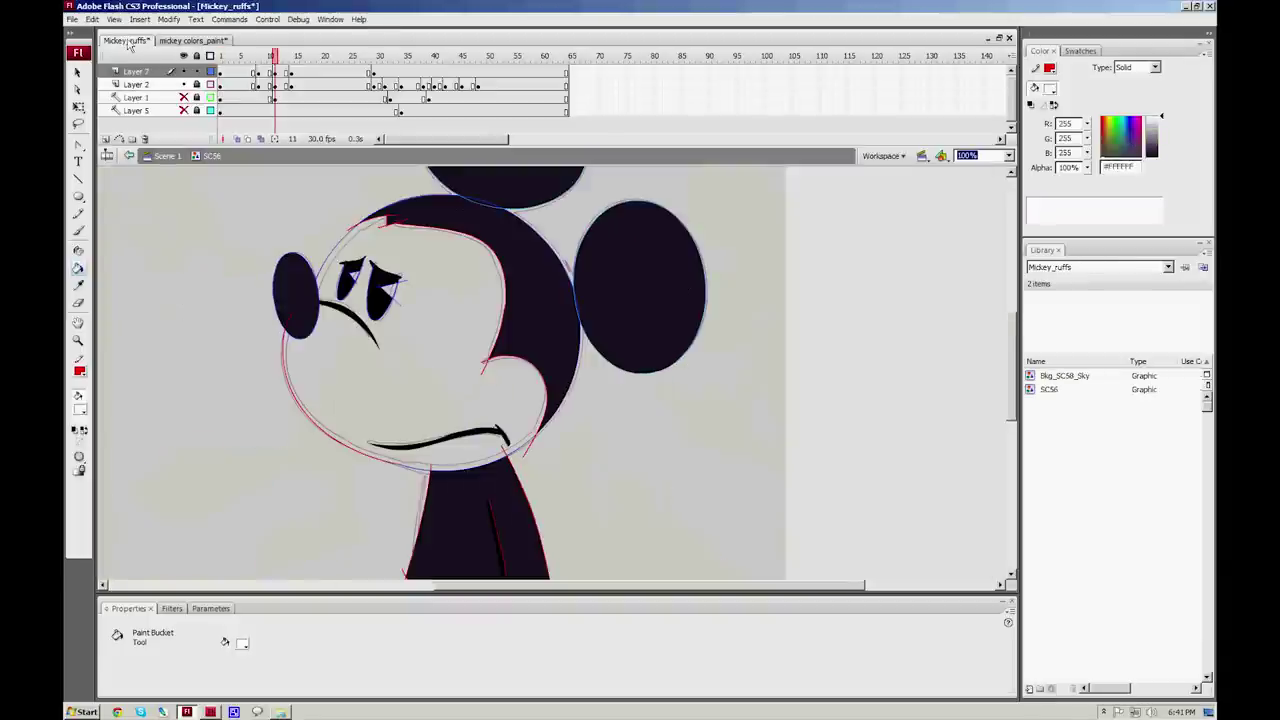
pyautogui.click(412, 357)
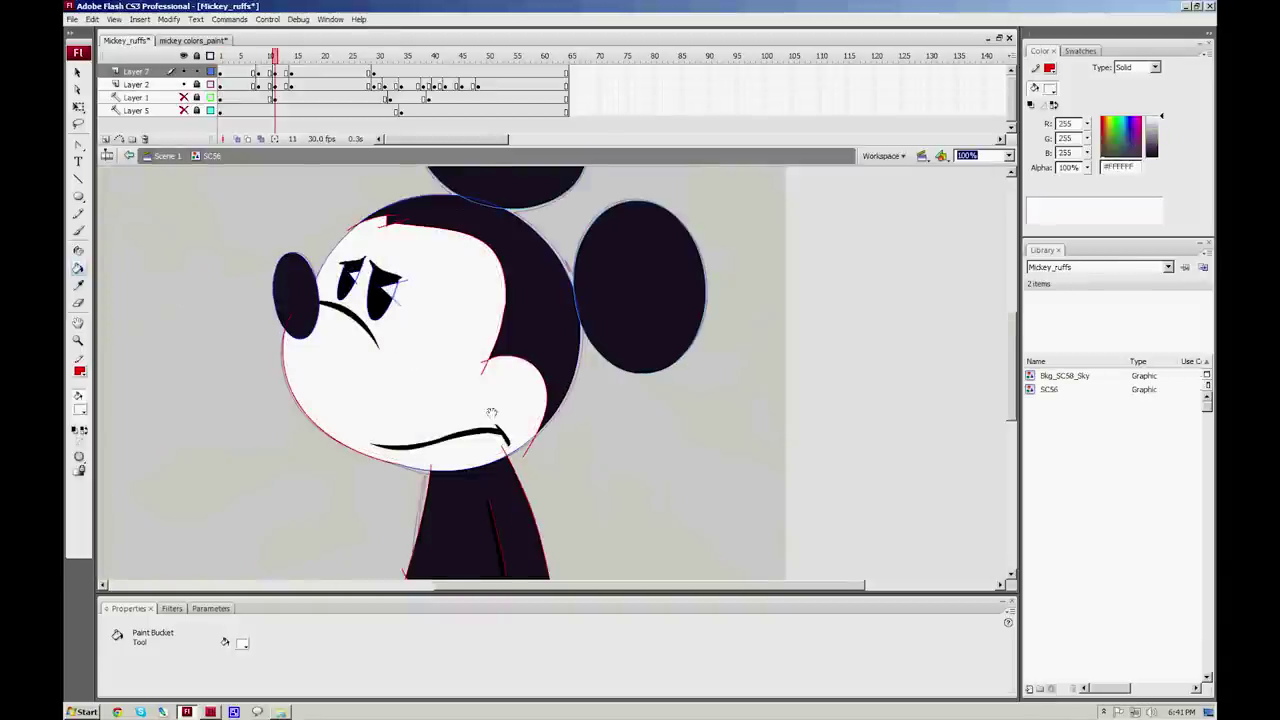
# Step: Fill the face white in the earlier poses at frames 10 and 7
pyautogui.moveTo(492, 412); pyautogui.dragTo(497, 332)
pyautogui.press('.')
pyautogui.press('.')
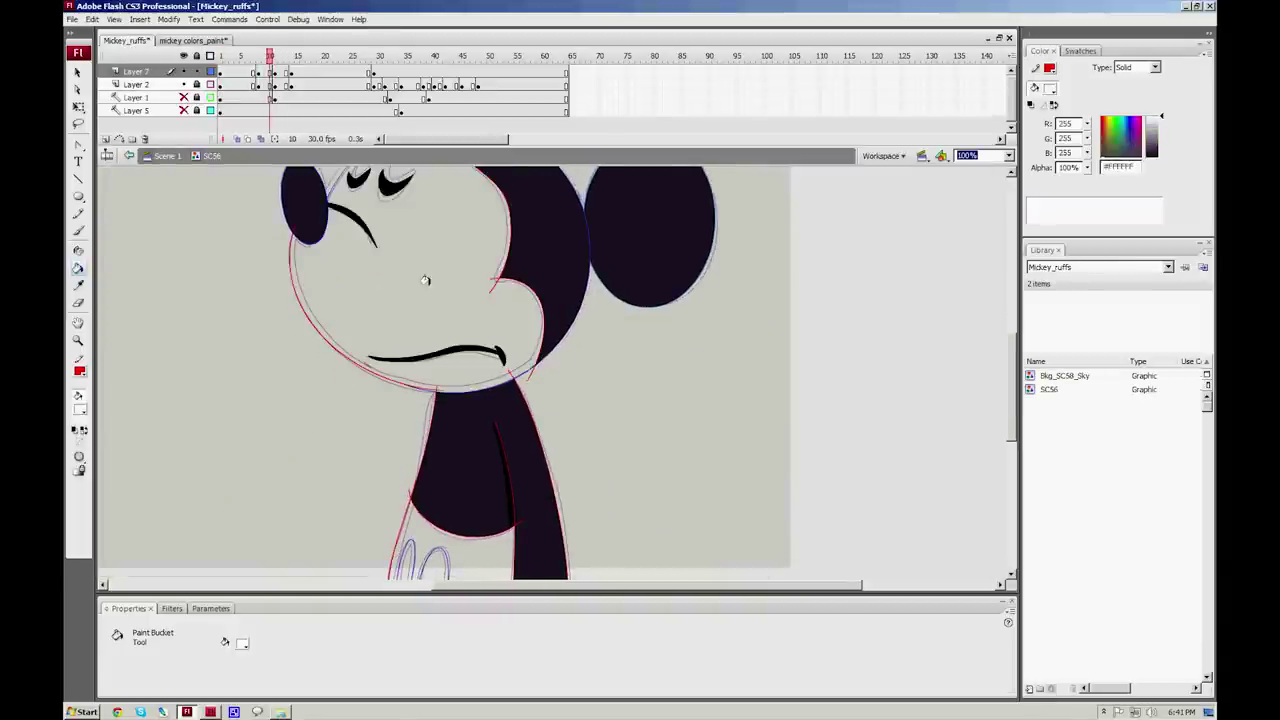
pyautogui.press(',')
pyautogui.press(',')
pyautogui.press(',')
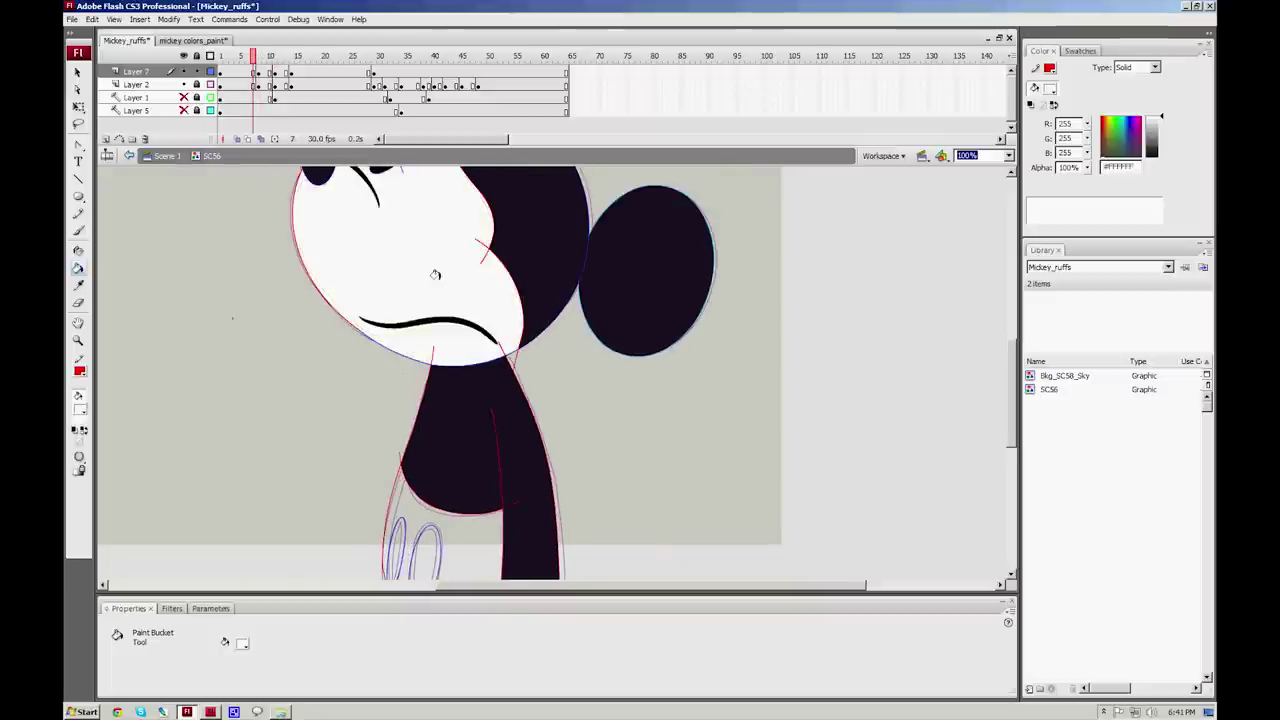
pyautogui.scroll(6, 435, 274)
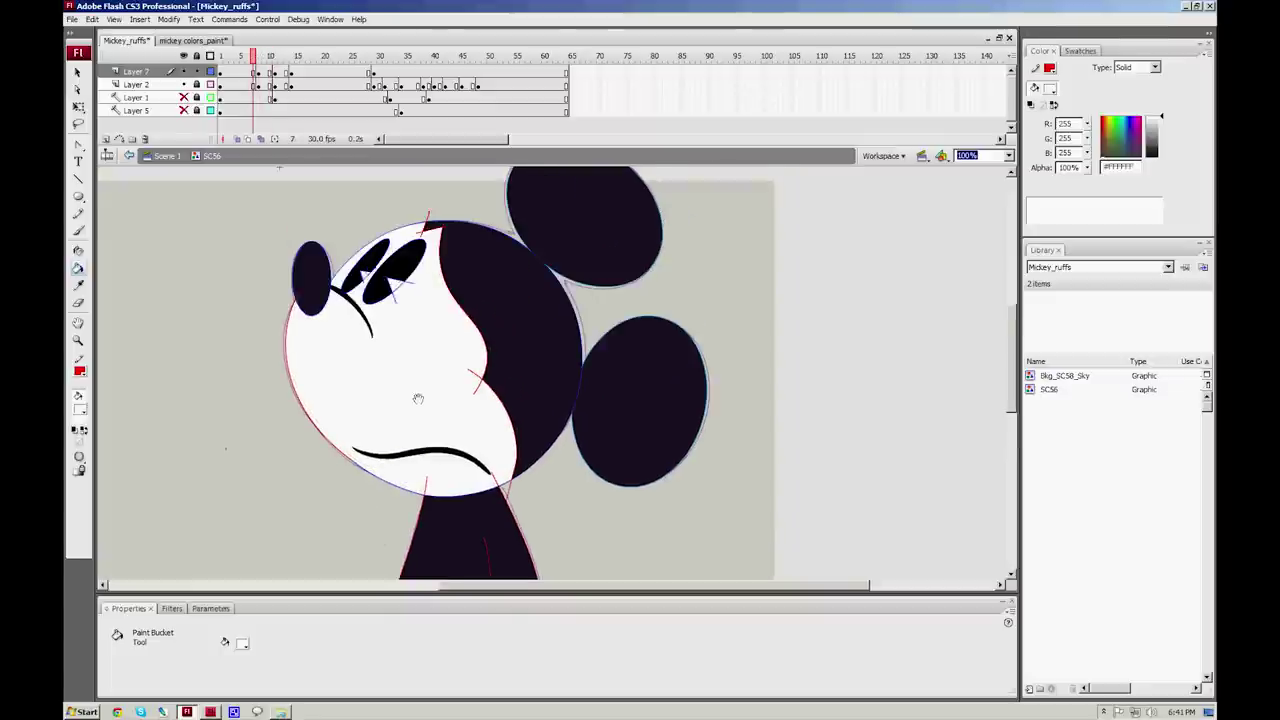
pyautogui.moveTo(418, 398); pyautogui.dragTo(430, 337)
pyautogui.press(',')
pyautogui.press(',')
pyautogui.press('.')
# Step: Fill both oval shorts buttons white in frames 6, 8 and 11
pyautogui.moveTo(491, 425); pyautogui.dragTo(519, 264)
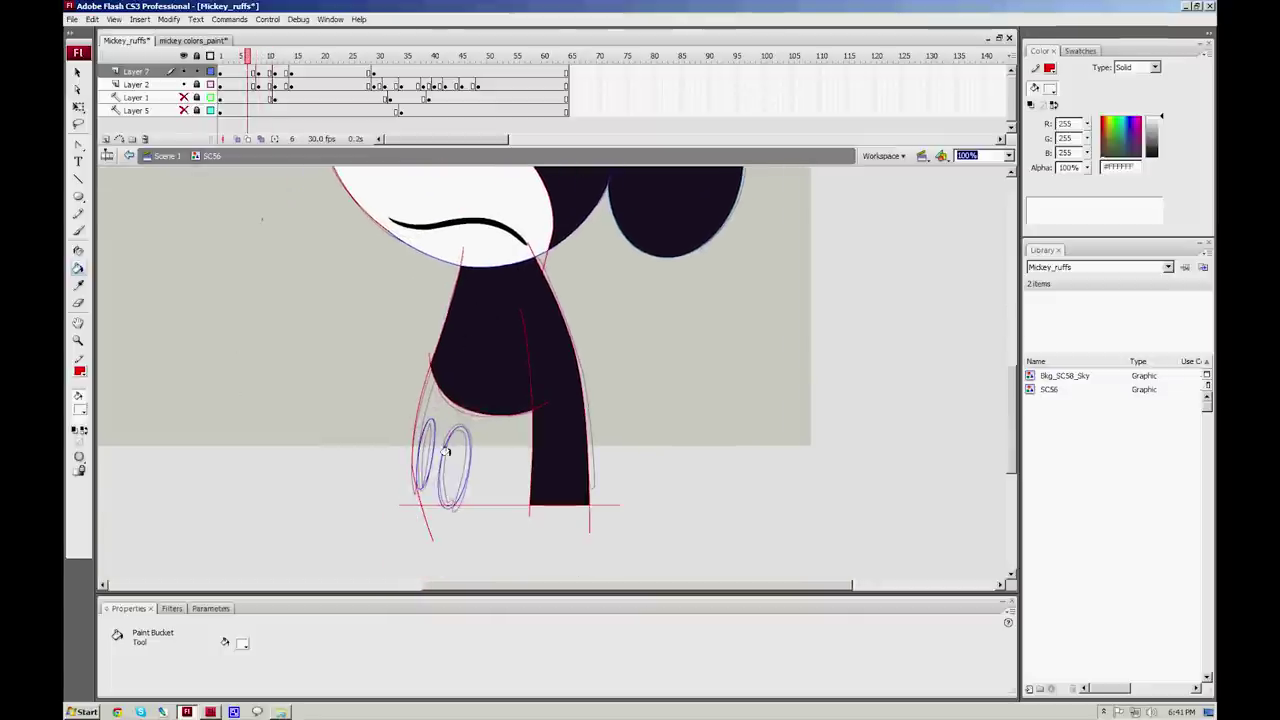
pyautogui.click(449, 451)
pyautogui.click(426, 448)
pyautogui.press('.')
pyautogui.press('.')
pyautogui.click(452, 468)
pyautogui.click(425, 447)
pyautogui.press('.')
pyautogui.press('.')
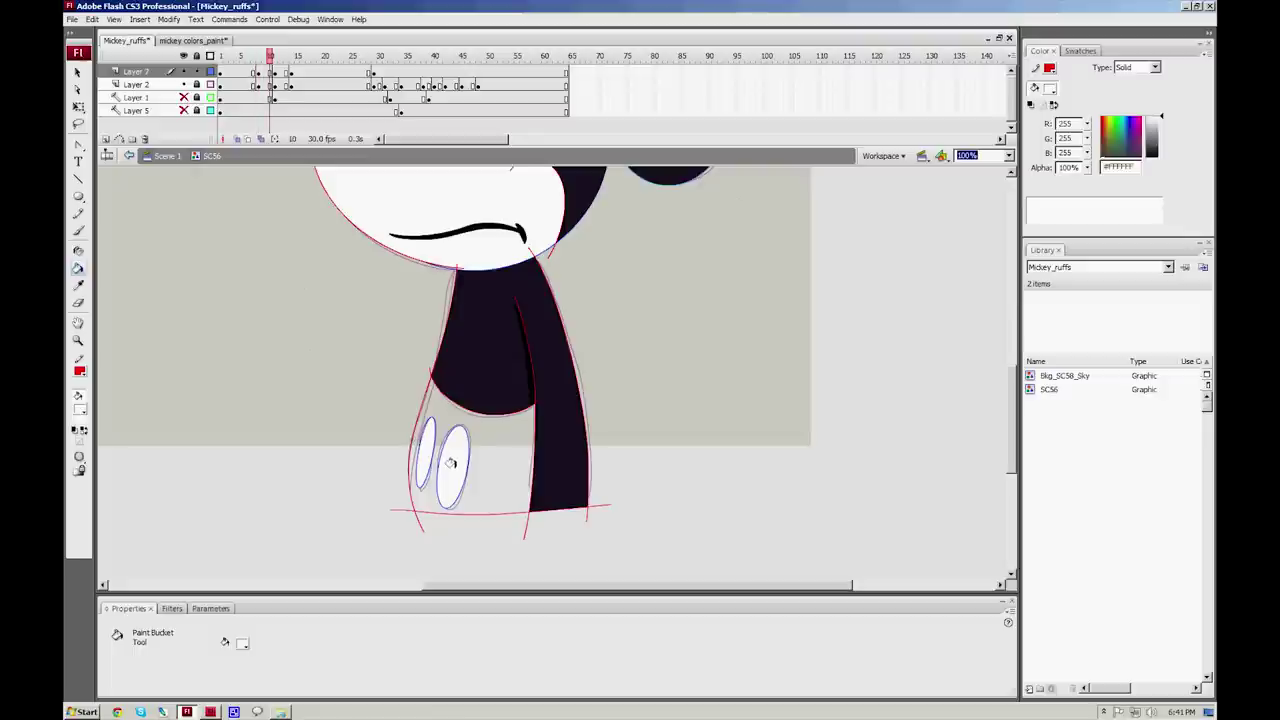
pyautogui.press('.')
pyautogui.click(454, 461)
pyautogui.click(426, 441)
# Step: Sample the red #A72525 from the model's shorts in mickey colors_paint and fill the shorts in frame 13 of Mickey_ruffs
pyautogui.press('.')
pyautogui.press('.')
pyautogui.press('.')
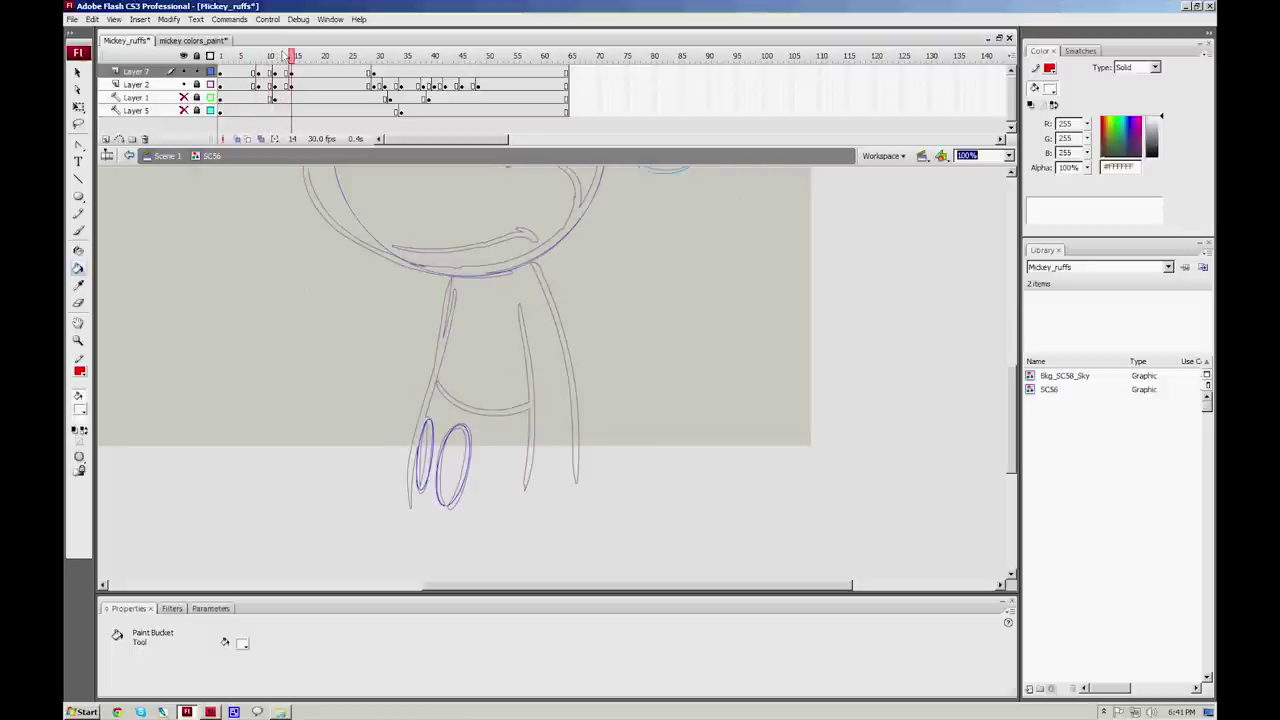
pyautogui.click(284, 54)
pyautogui.click(197, 42)
pyautogui.click(80, 408)
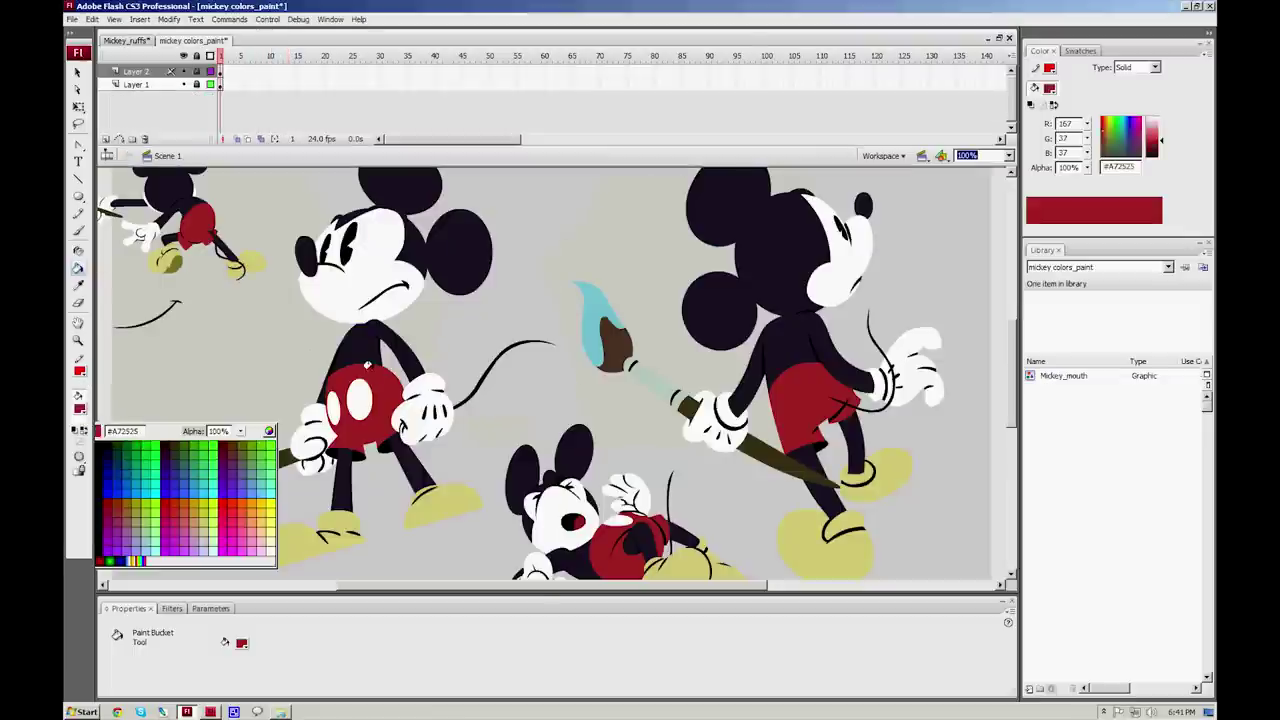
pyautogui.click(365, 374)
pyautogui.click(128, 41)
pyautogui.click(454, 416)
# Step: Fill the shorts with red #A72525 in frames 10 and 7
pyautogui.moveTo(526, 298); pyautogui.dragTo(528, 451)
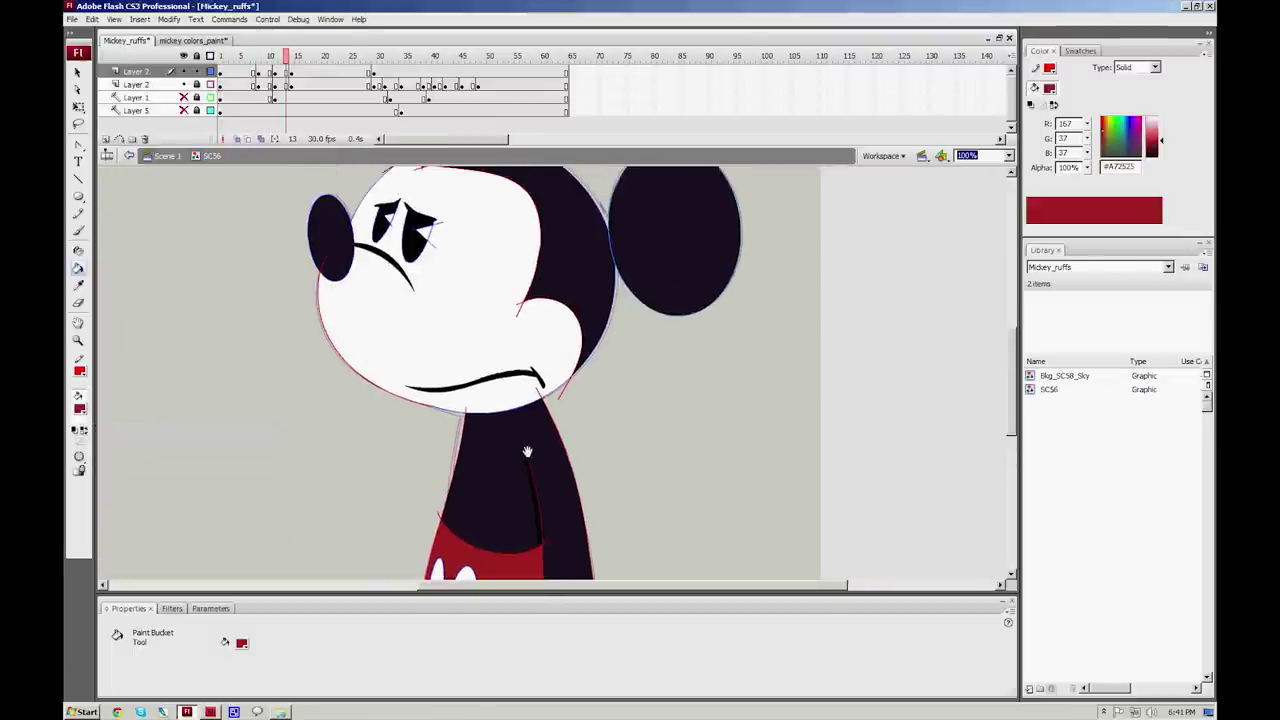
pyautogui.press(',')
pyautogui.press(',')
pyautogui.moveTo(554, 494); pyautogui.dragTo(568, 306)
pyautogui.press(',')
pyautogui.click(511, 397)
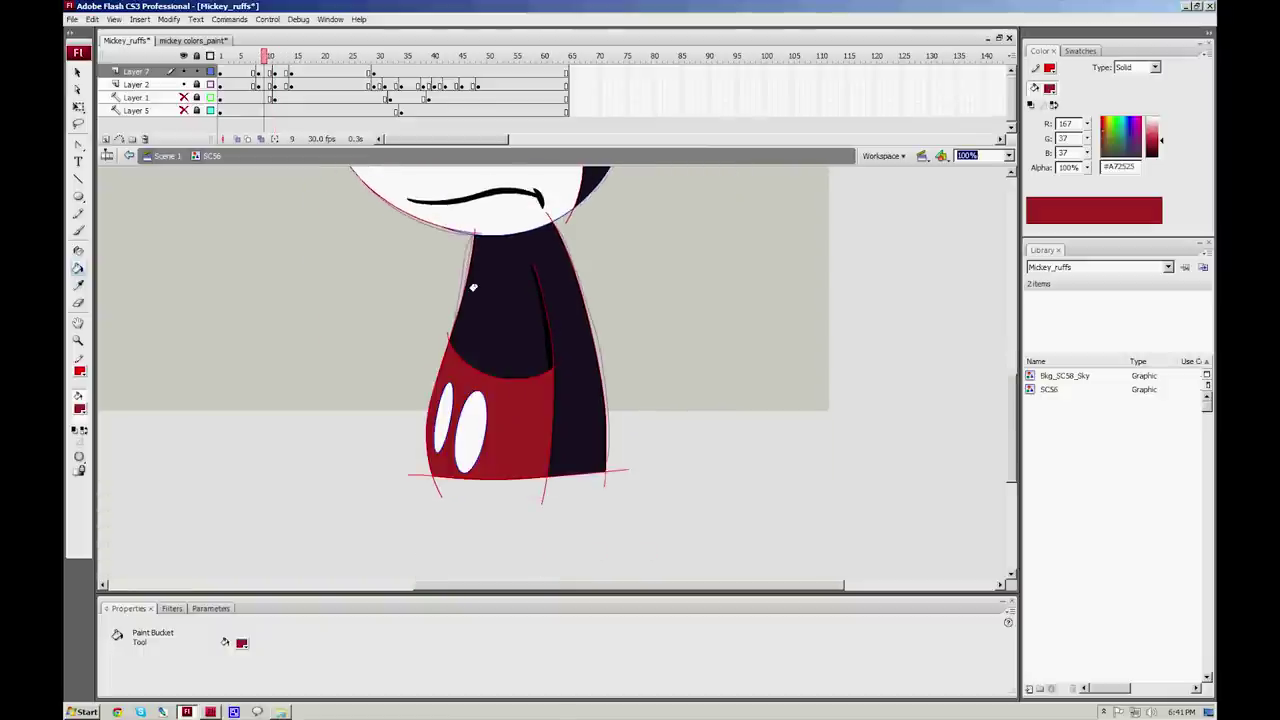
pyautogui.press(',')
pyautogui.press(',')
pyautogui.press(',')
pyautogui.click(504, 390)
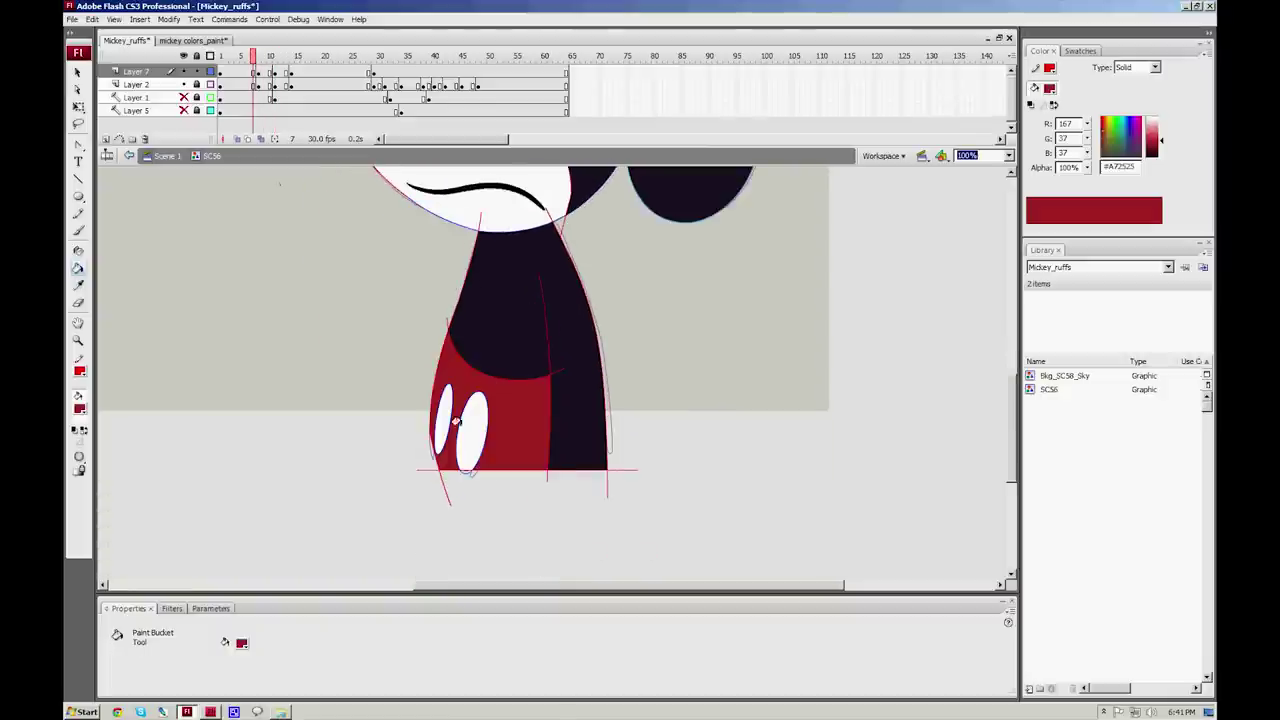
# Step: Try to move the narrower white button higher on the shorts in frame 7
pyautogui.press('v')
pyautogui.press('b')
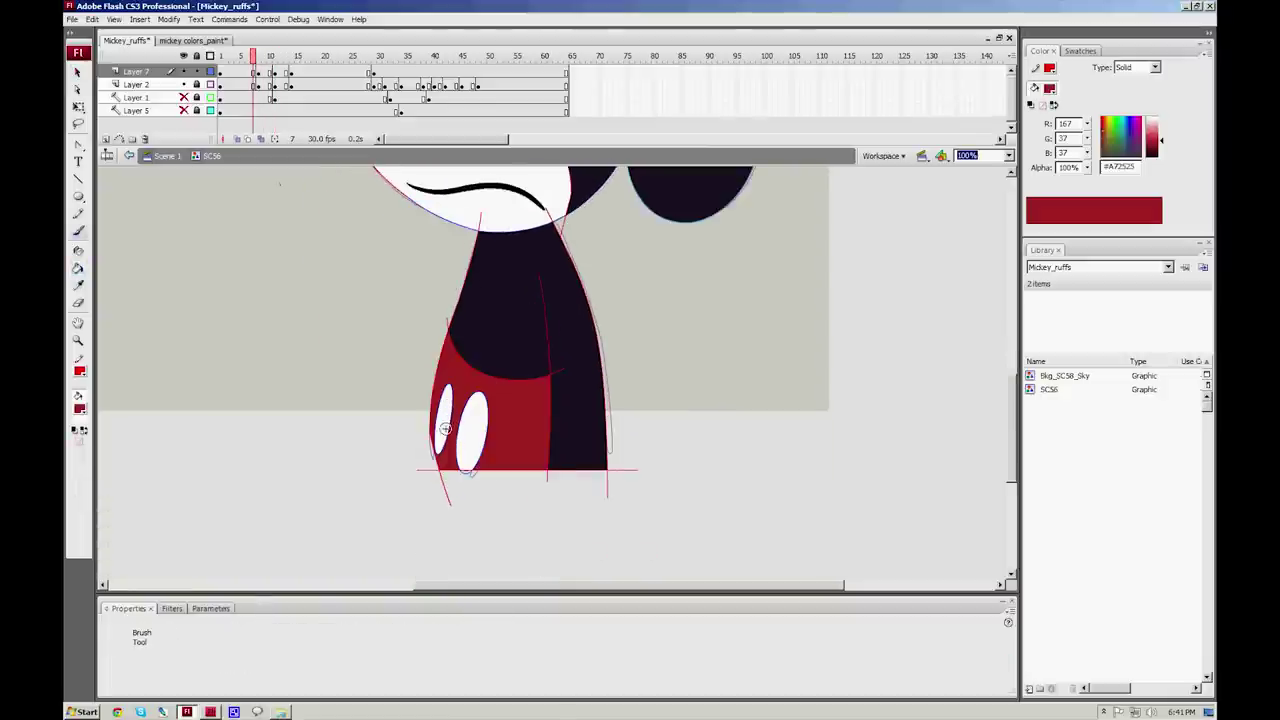
pyautogui.press('v')
pyautogui.click(445, 428)
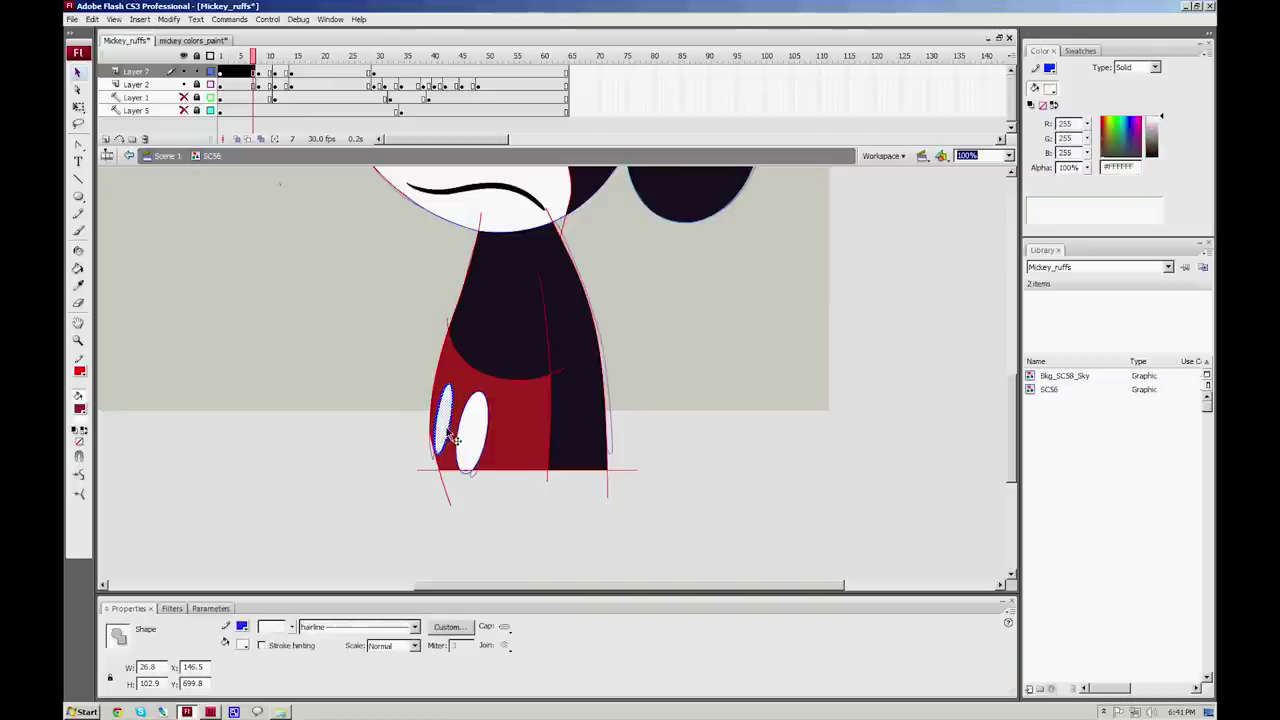
pyautogui.moveTo(459, 424); pyautogui.dragTo(458, 404)
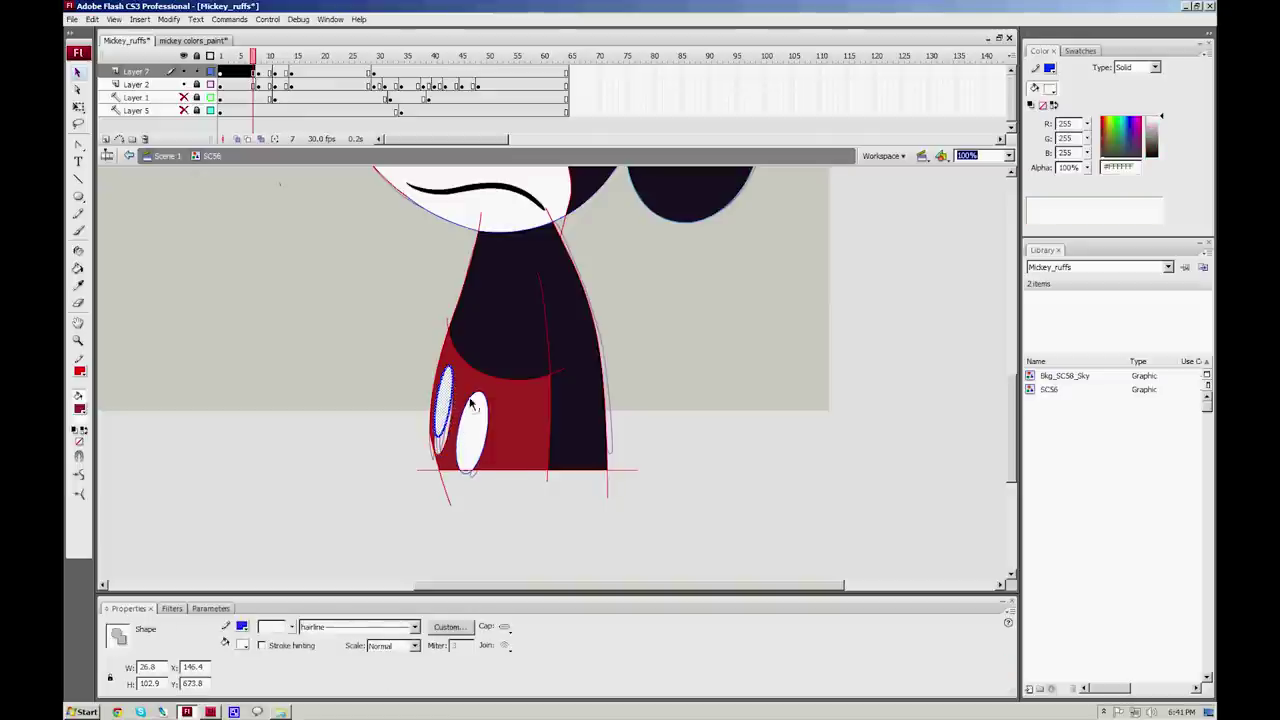
pyautogui.click(488, 440)
pyautogui.click(490, 478)
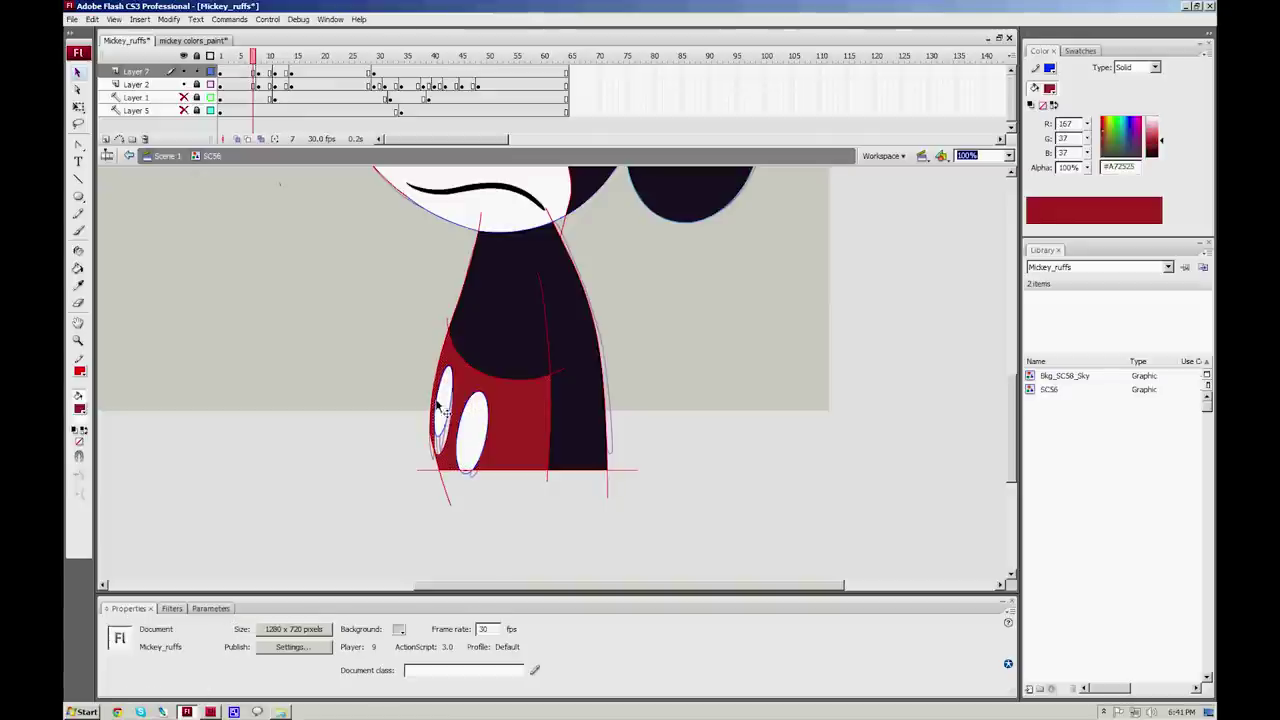
# Step: Undo the move of the narrower shorts button in frame 7
pyautogui.press('k')
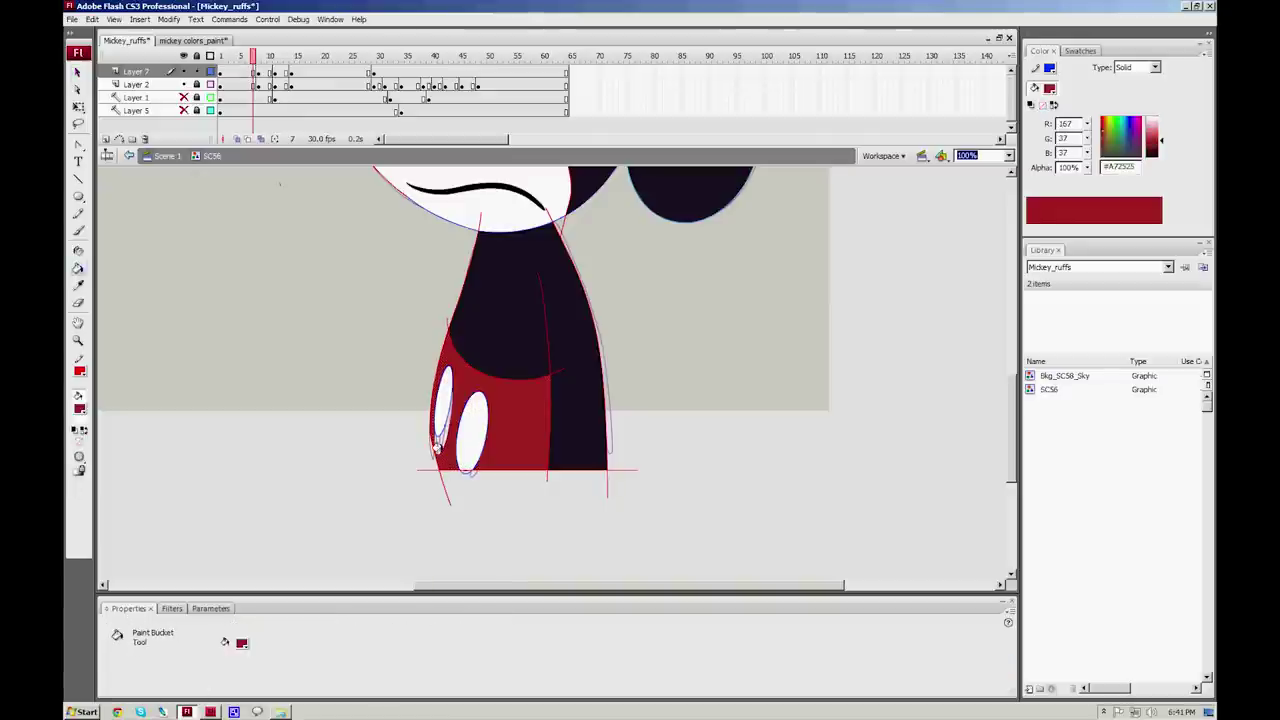
pyautogui.click(258, 58)
pyautogui.hotkey('ctrl', 'z')
pyautogui.hotkey('ctrl', 'z')
pyautogui.hotkey('ctrl', 'z')
pyautogui.hotkey('ctrl', 'z')
pyautogui.hotkey('ctrl', 'z')
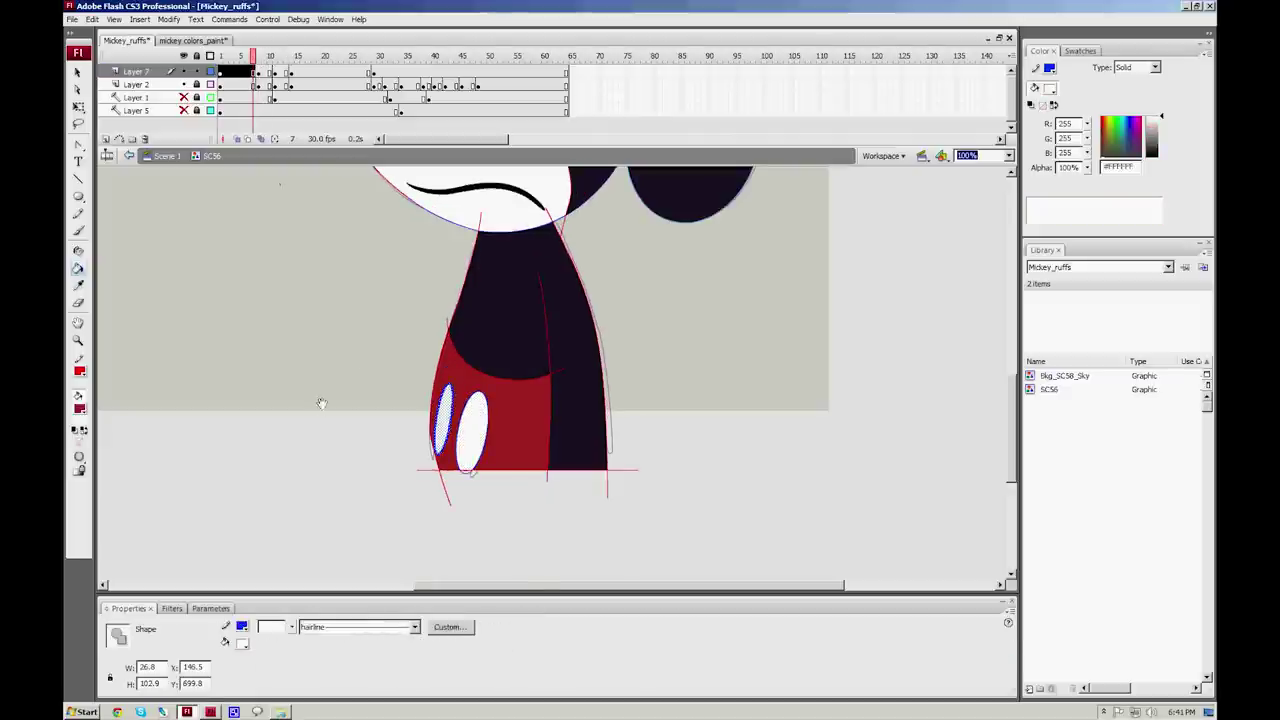
# Step: Go to frame 2, set the fill colour to dark #1E1625 and select the torso and arm fill
pyautogui.moveTo(256, 58)
pyautogui.mouseDown()
pyautogui.moveTo(292, 58)
pyautogui.moveTo(224, 56)
pyautogui.mouseUp()
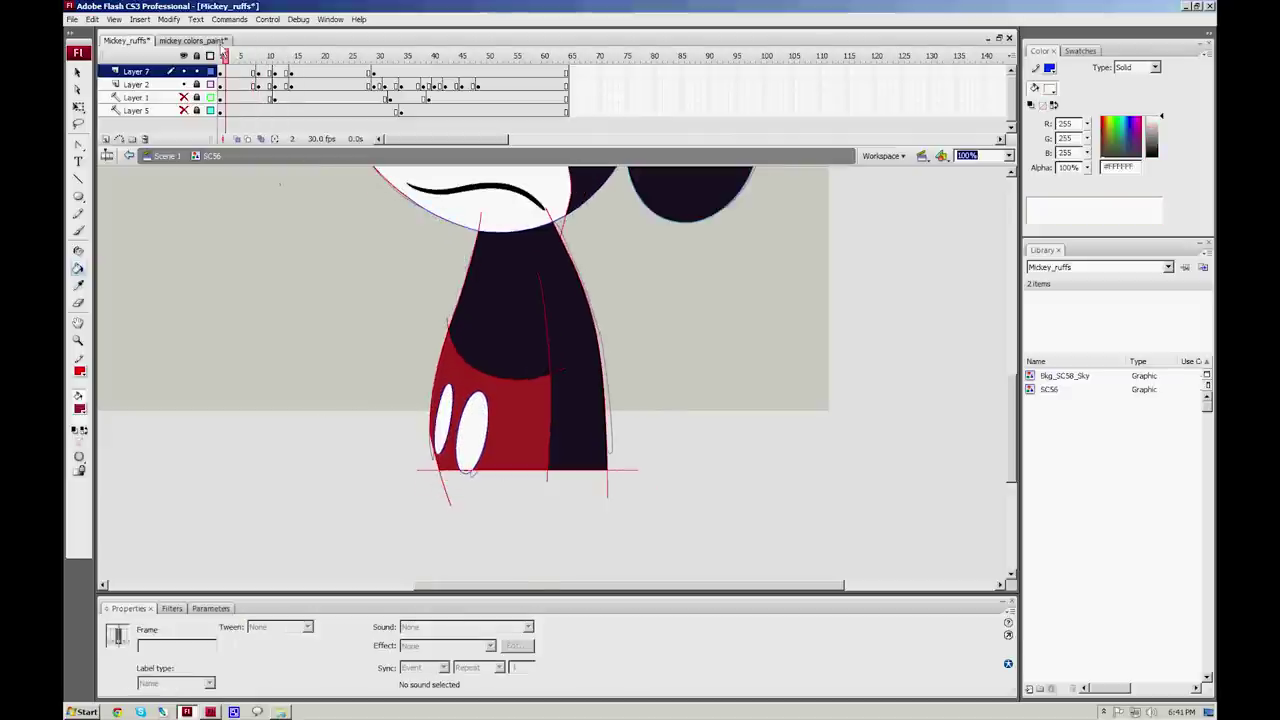
pyautogui.click(251, 332)
pyautogui.click(80, 408)
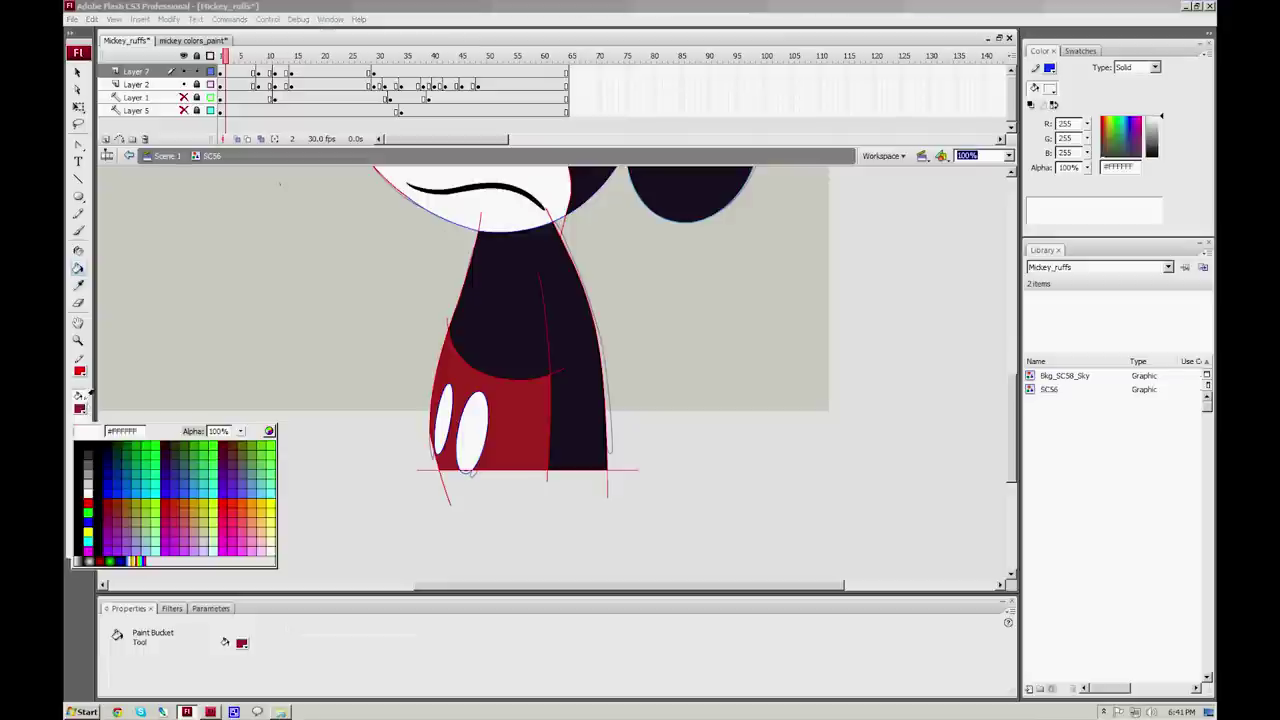
pyautogui.click(82, 438)
pyautogui.rightClick(547, 322)
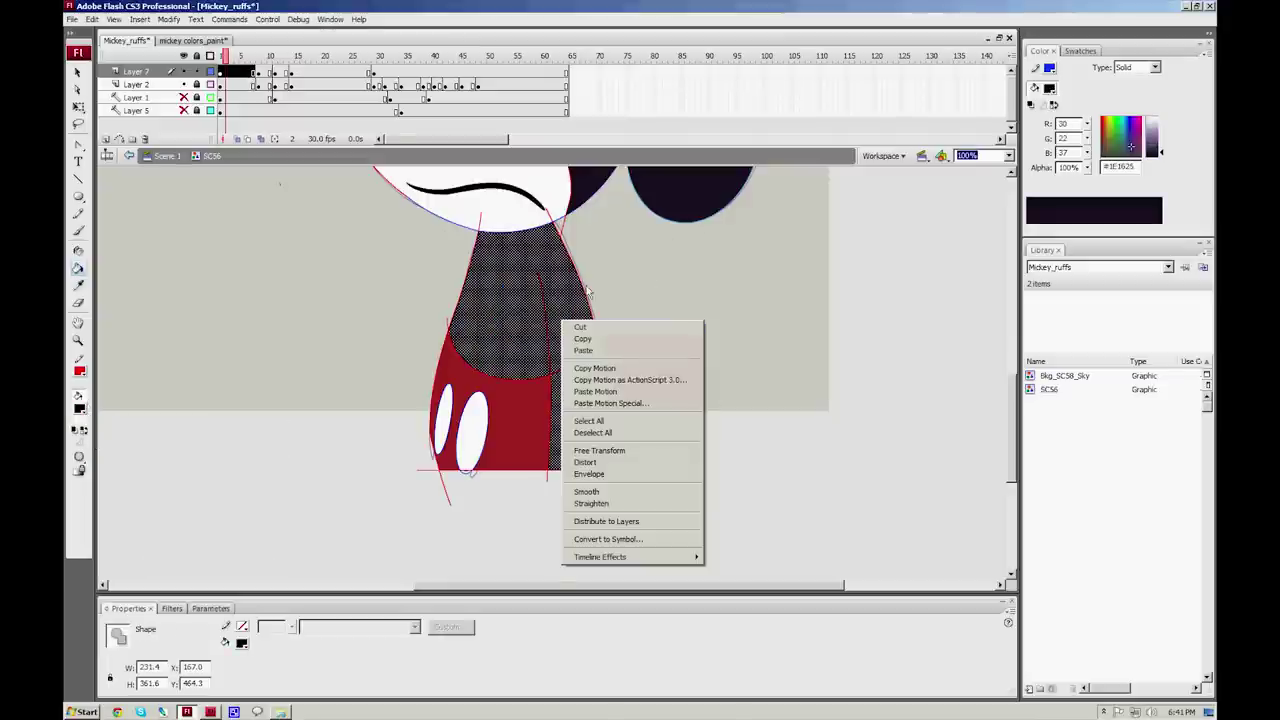
pyautogui.press('Escape')
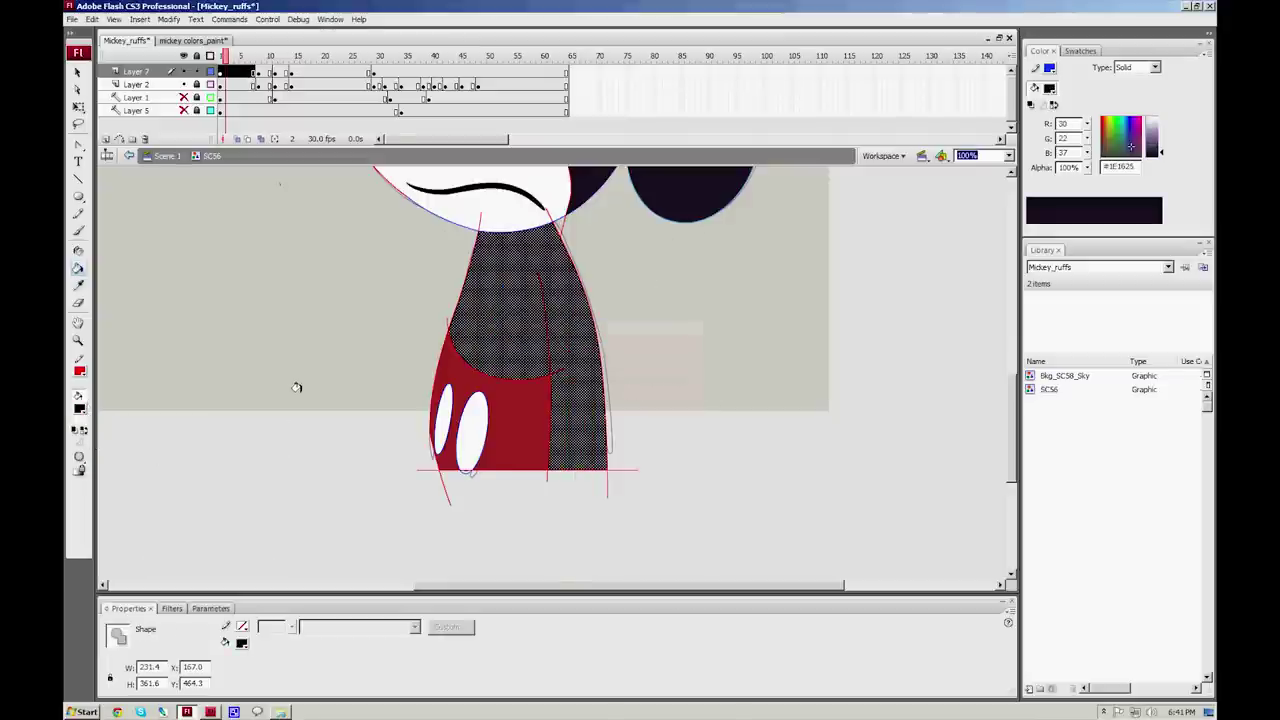
# Step: Set the Brush to Paint Selection mode and turn on onion skin outlines
pyautogui.press('z')
pyautogui.press('b')
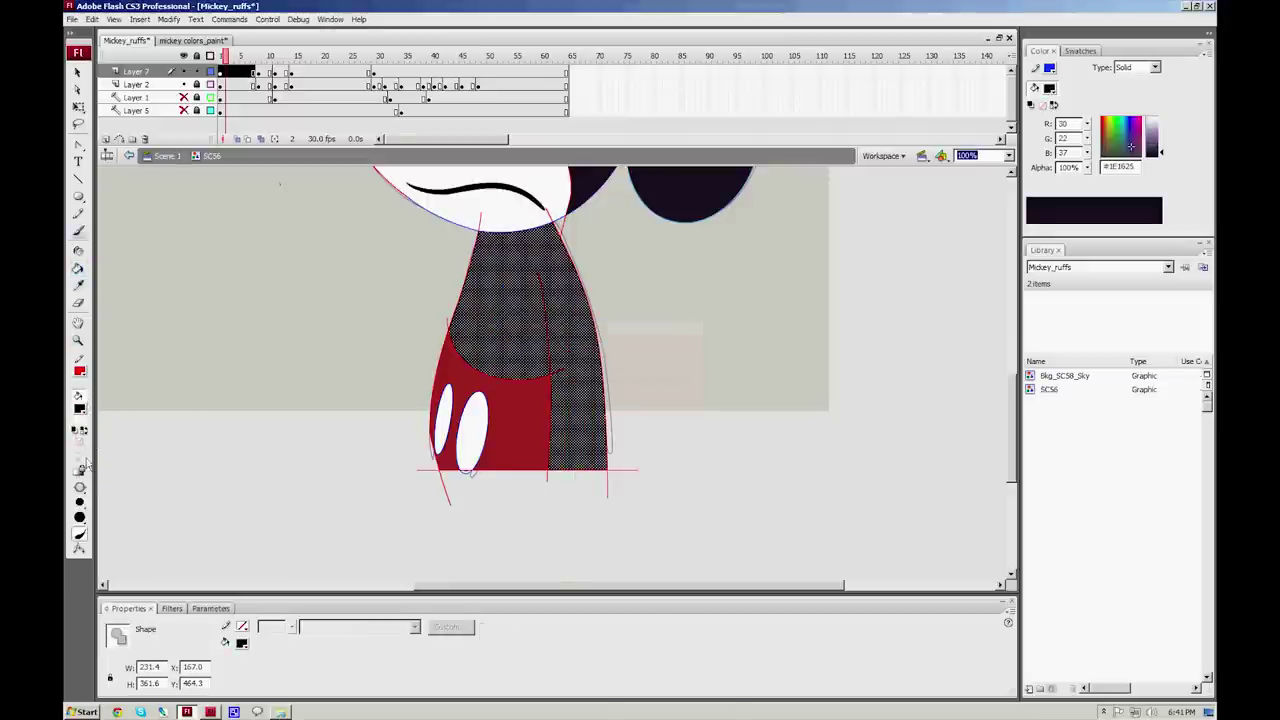
pyautogui.click(82, 488)
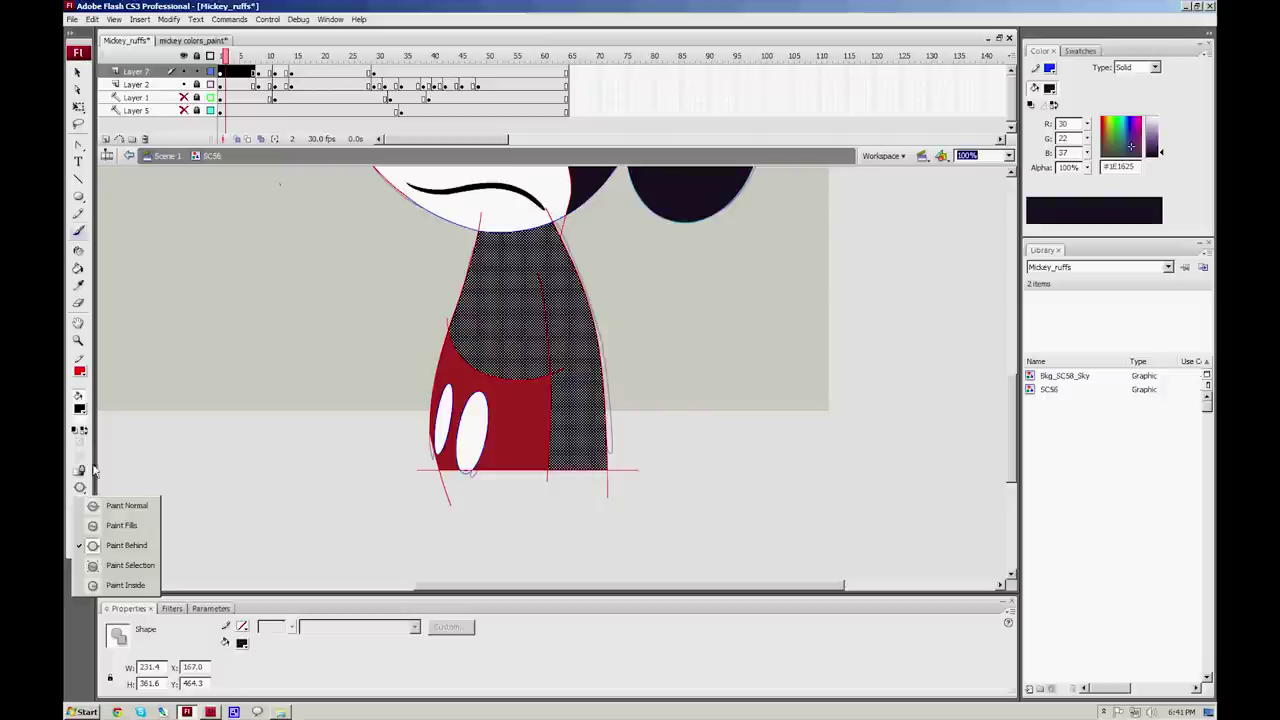
pyautogui.click(128, 565)
pyautogui.click(247, 140)
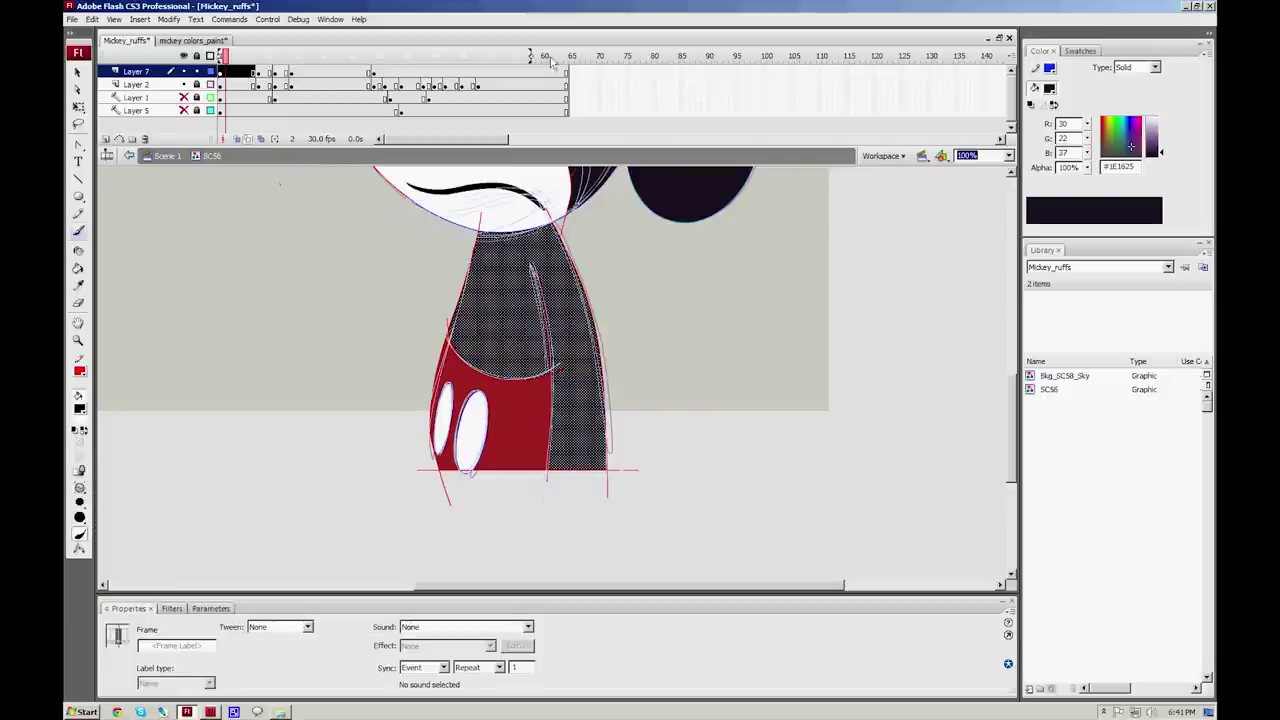
# Step: Go to frame 12 and look over the coloured head, torso and arm with nothing selected
pyautogui.moveTo(226, 57); pyautogui.dragTo(287, 58)
pyautogui.click(281, 57)
pyautogui.click(279, 73)
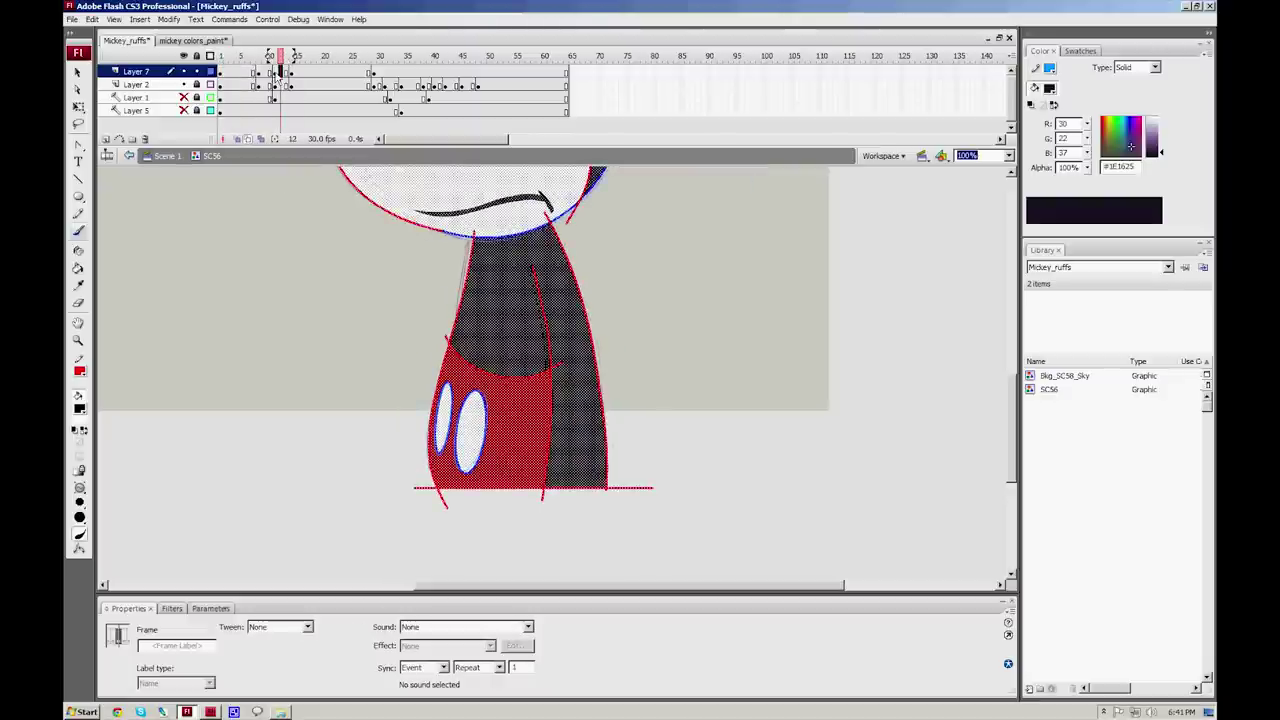
pyautogui.moveTo(595, 272); pyautogui.dragTo(576, 436)
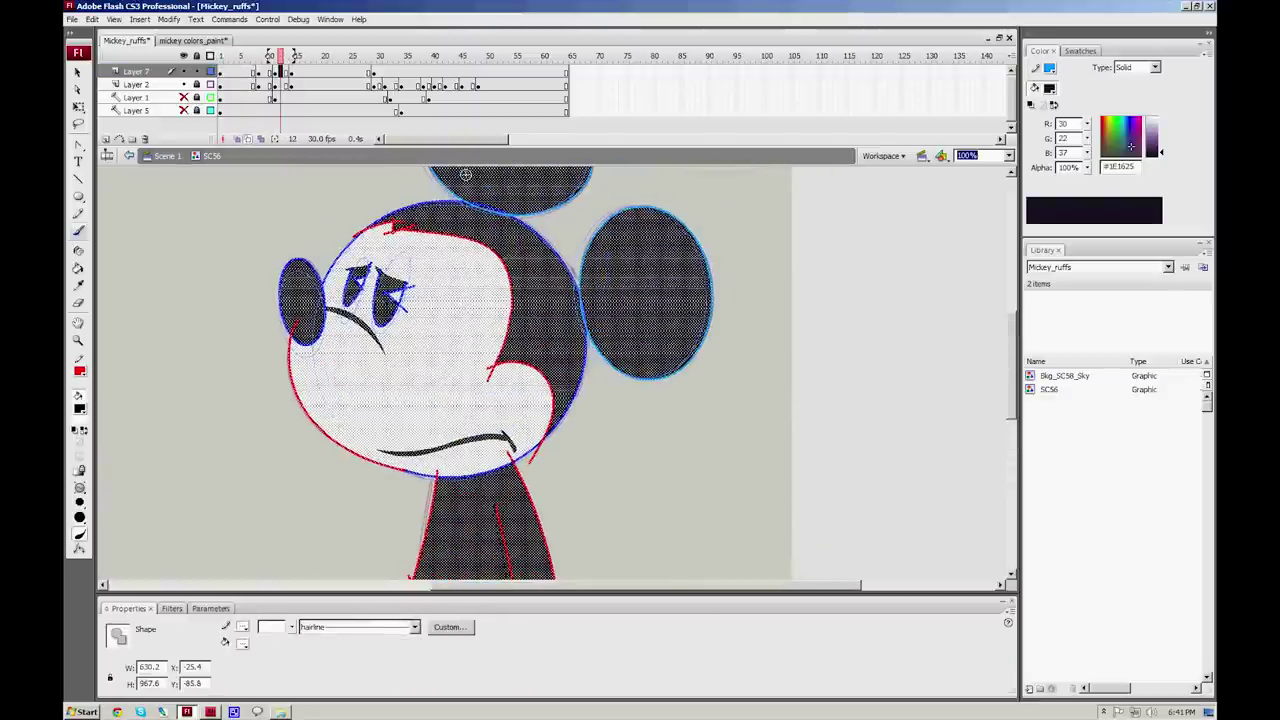
pyautogui.hotkey('ctrl', 'shift', 'a')
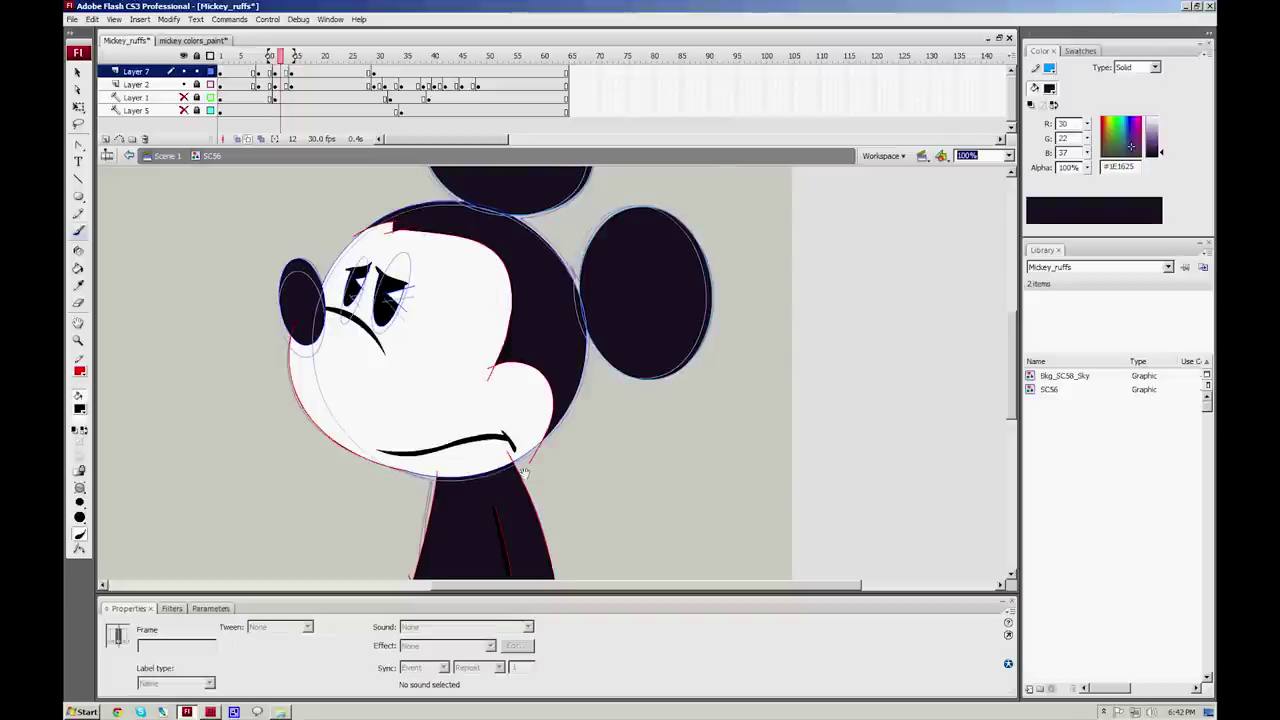
pyautogui.moveTo(524, 474); pyautogui.dragTo(525, 320)
# Step: Go to frame 9, check the torso and arm fills, and set the fill colour to black #000000
pyautogui.moveTo(279, 58); pyautogui.dragTo(264, 57)
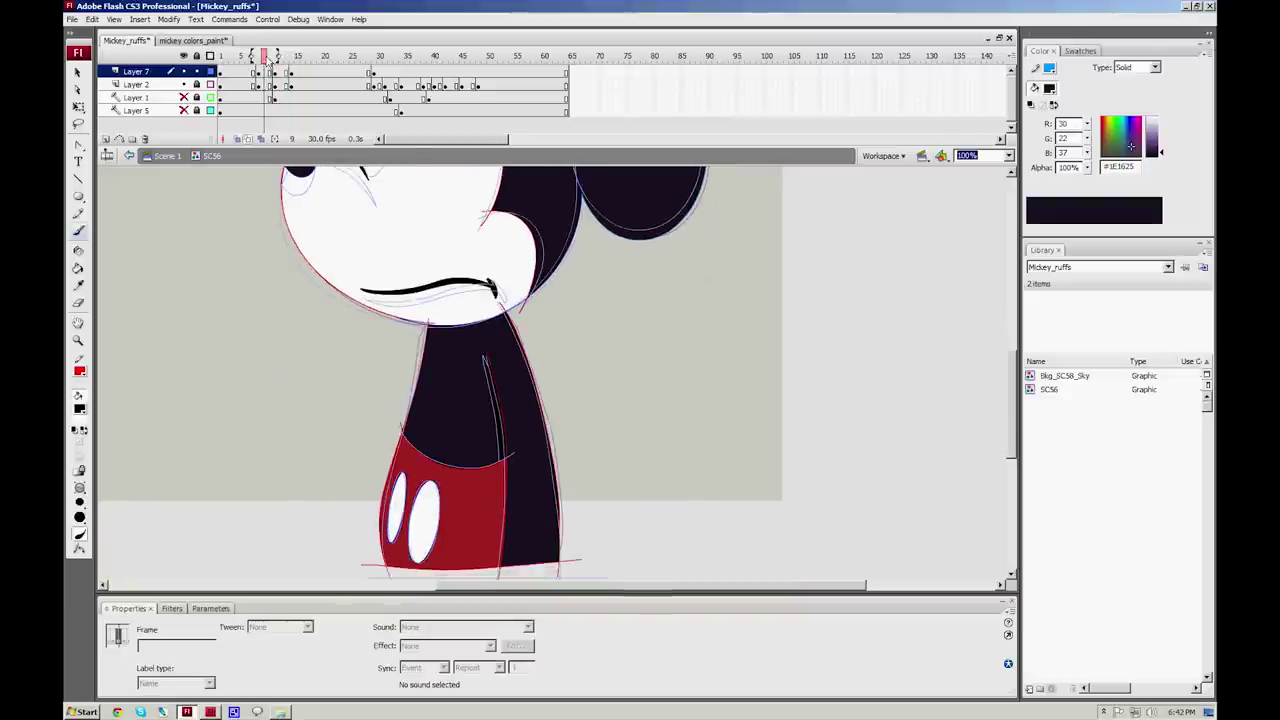
pyautogui.press('v')
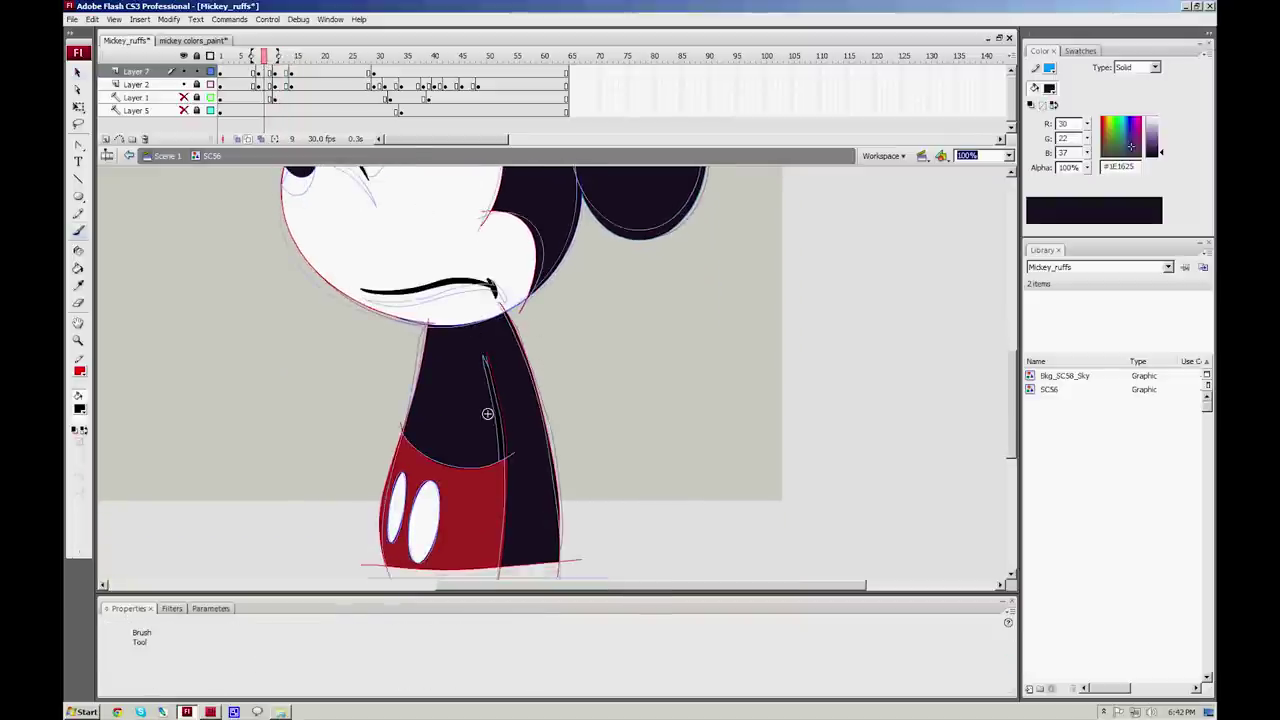
pyautogui.click(490, 380)
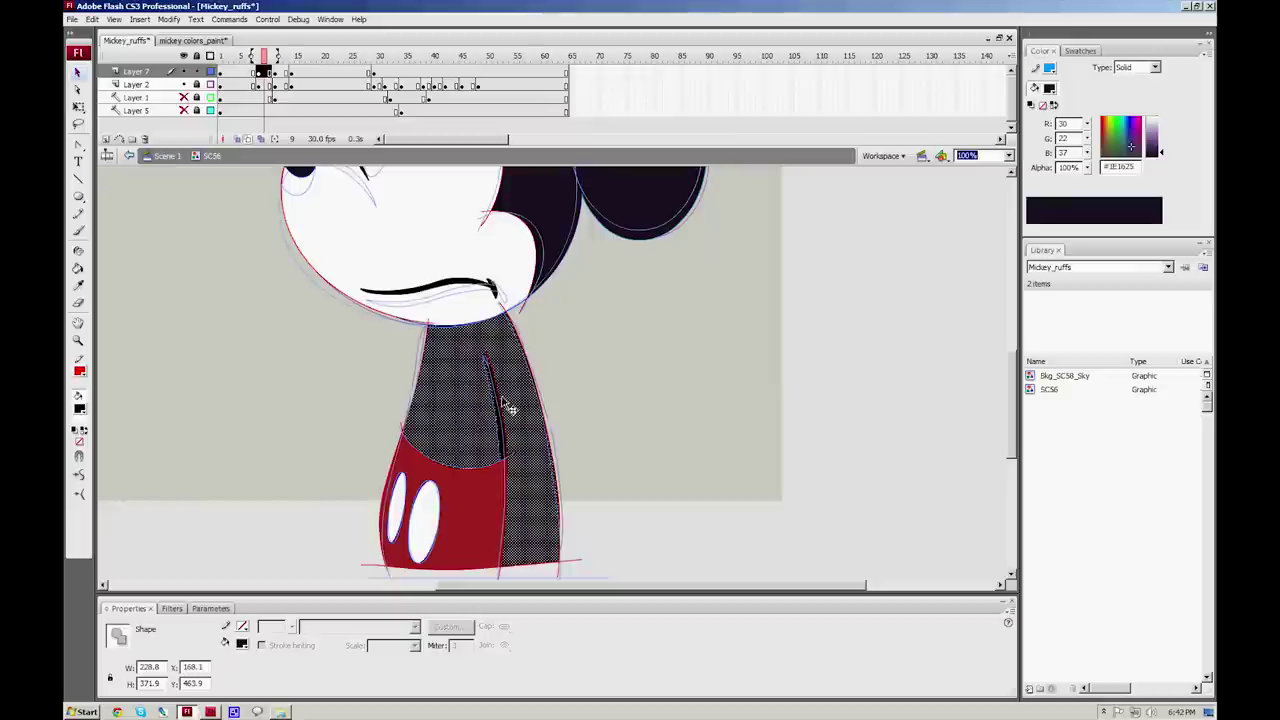
pyautogui.click(500, 423)
pyautogui.click(542, 363)
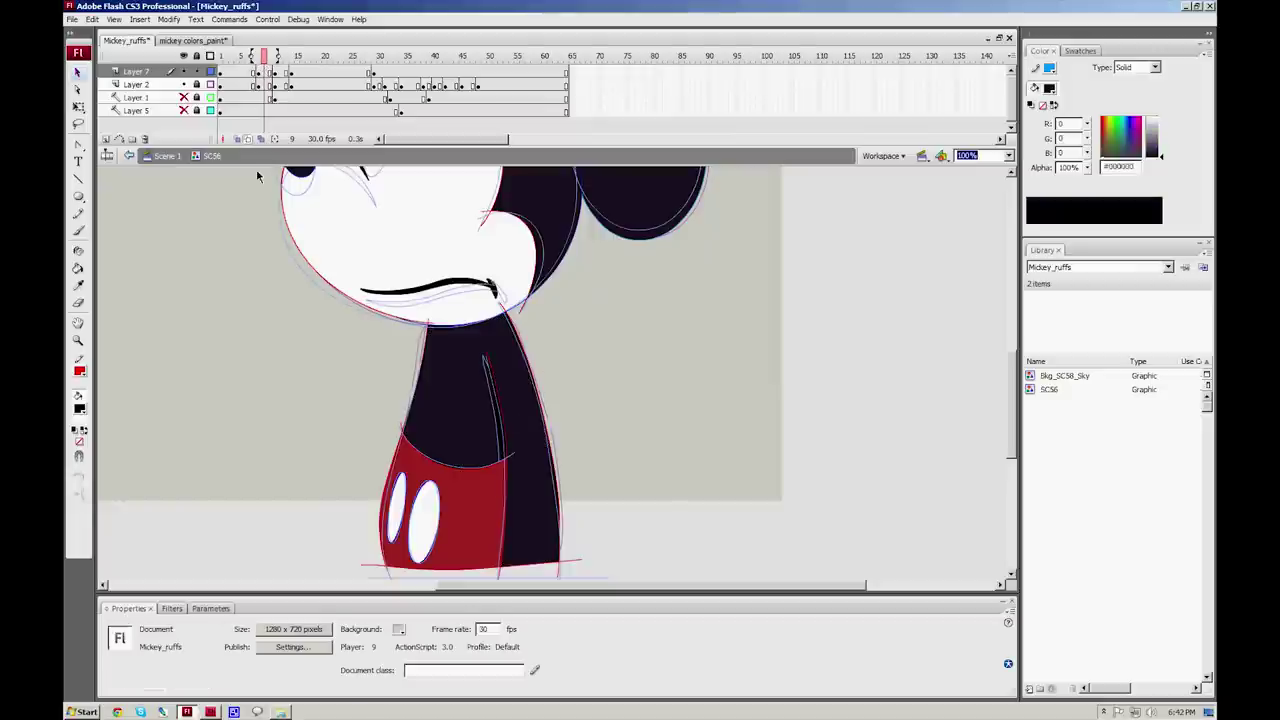
pyautogui.click(82, 410)
pyautogui.click(466, 383)
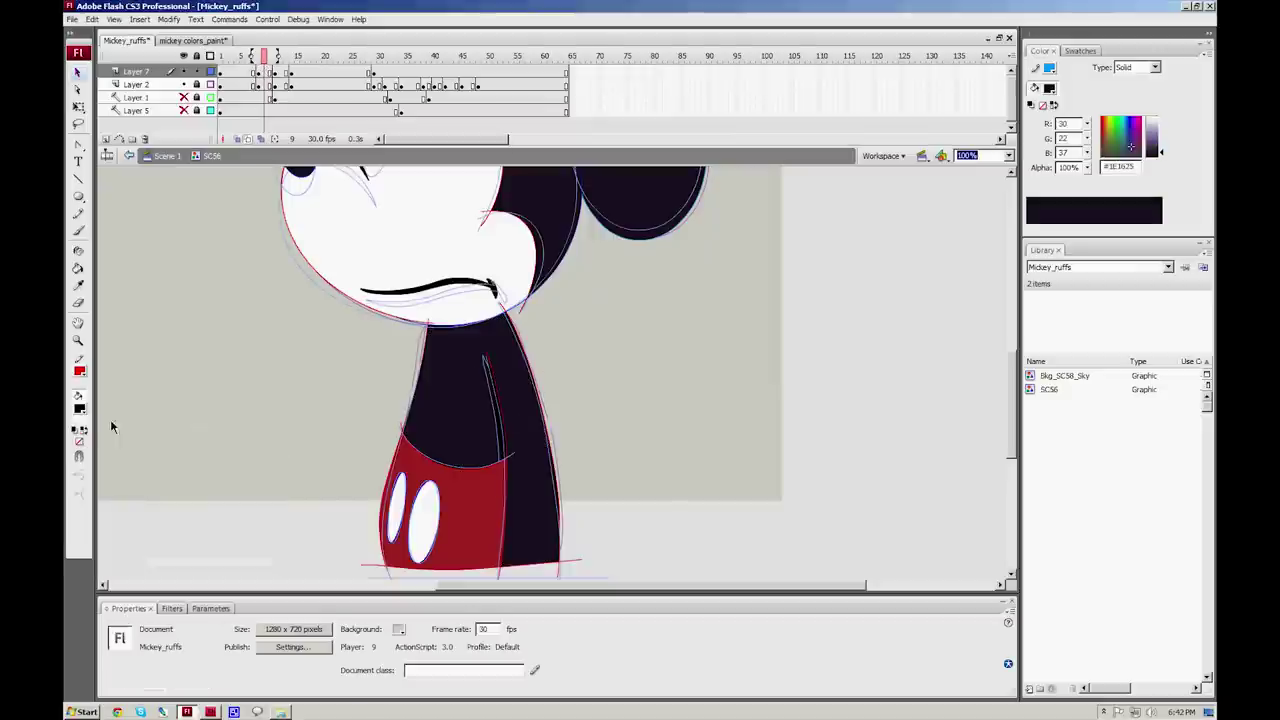
pyautogui.press('k')
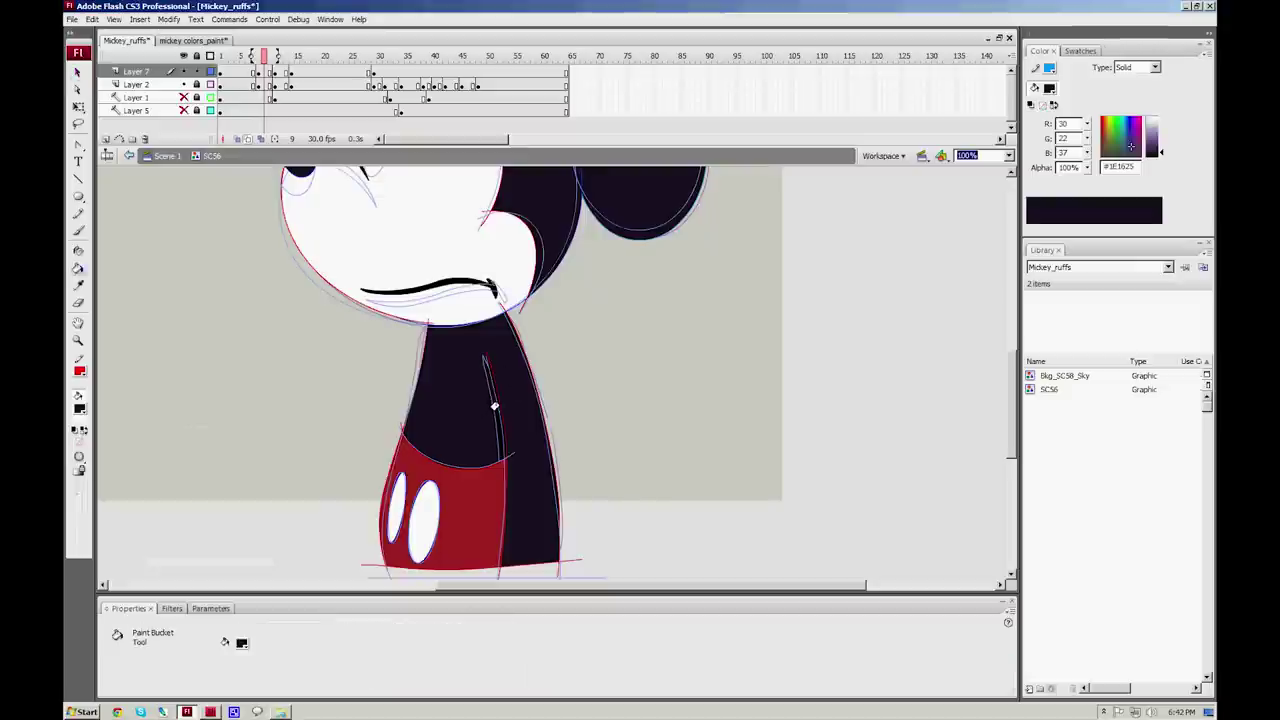
pyautogui.click(84, 405)
pyautogui.click(93, 438)
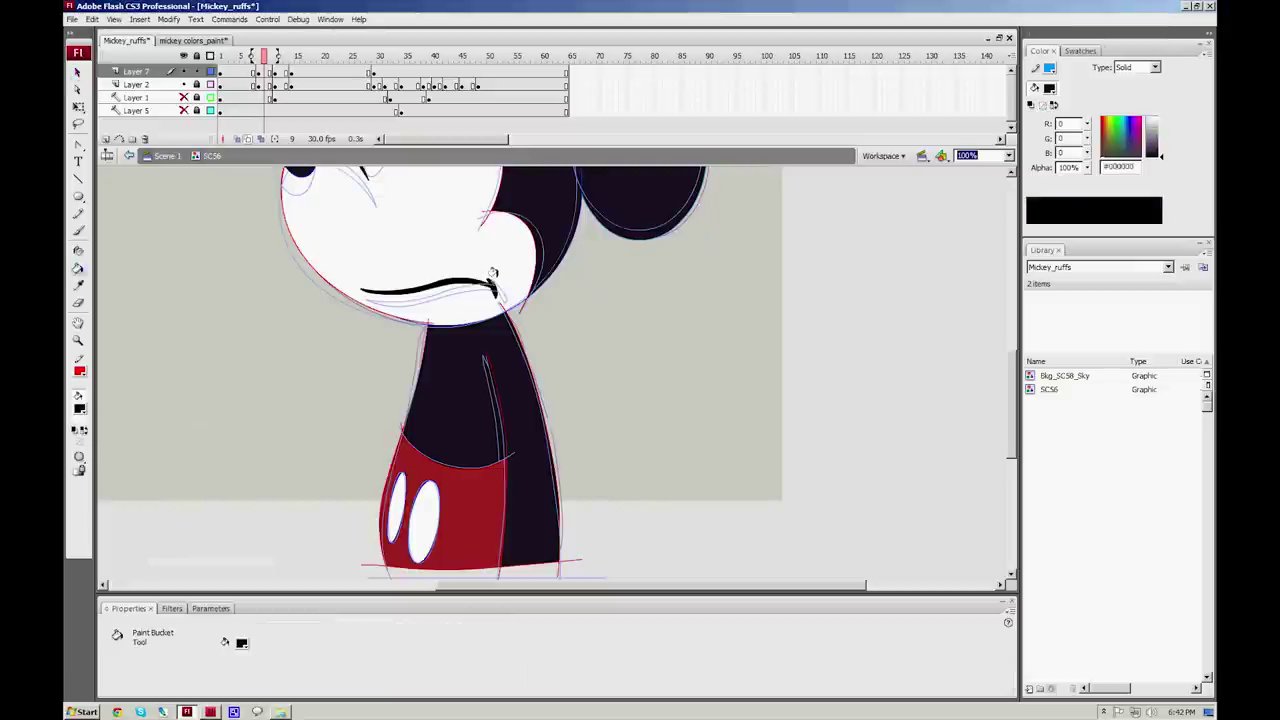
# Step: Select the torso and arm fill in frame 9, brush the arm's inner line in black, and clear the selection
pyautogui.press('b')
pyautogui.keyDown('ctrl'); pyautogui.click(500, 438); pyautogui.keyUp('ctrl')
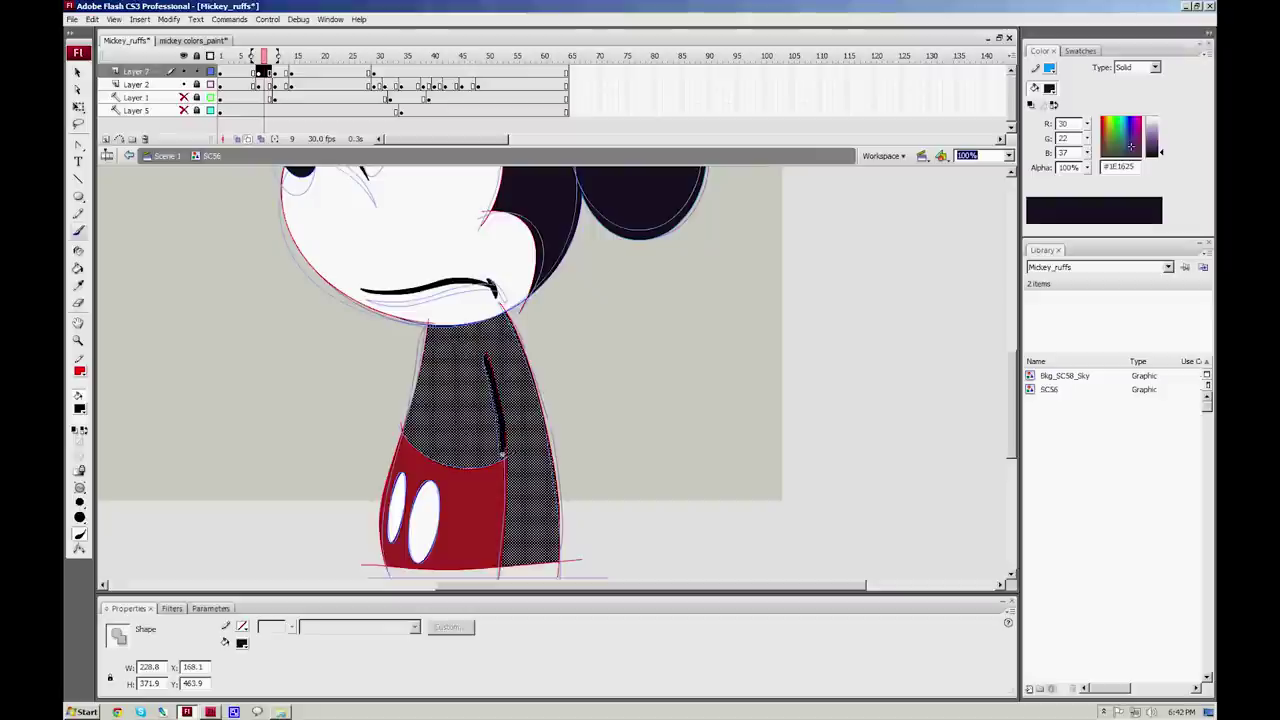
pyautogui.moveTo(502, 456); pyautogui.dragTo(501, 488)
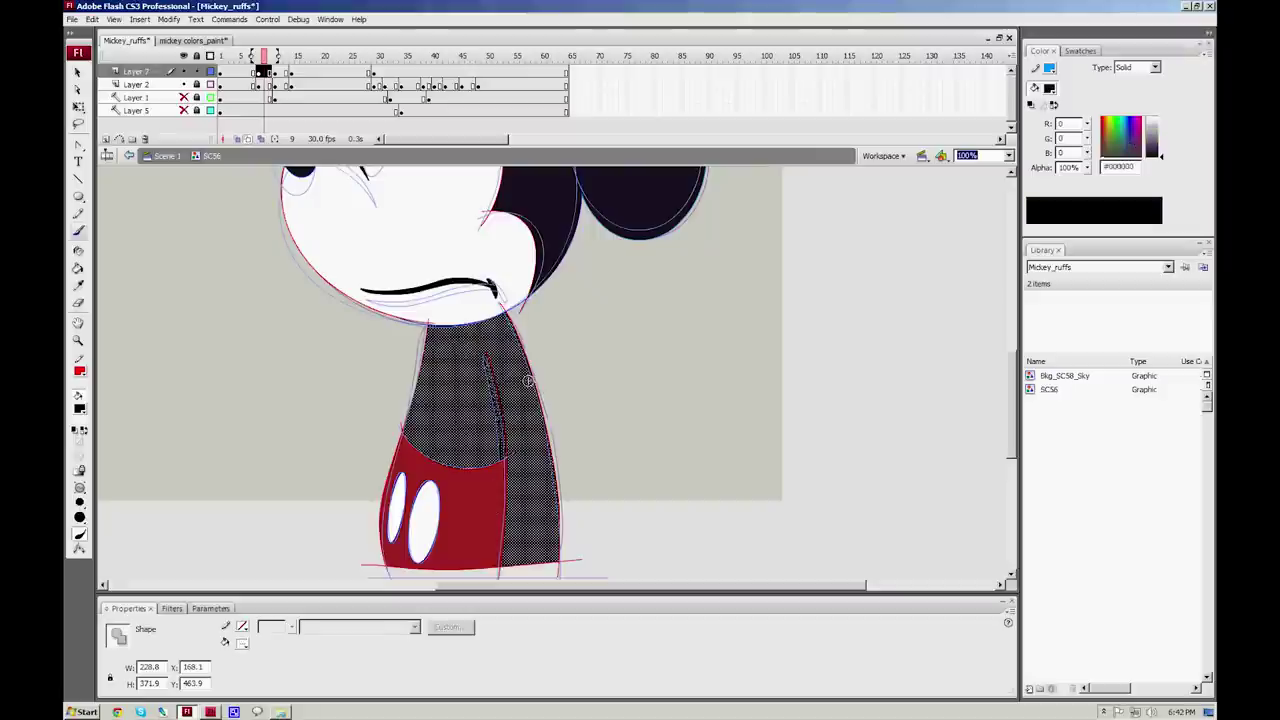
pyautogui.hotkey('ctrl', 'shift', 'a')
pyautogui.press('v')
pyautogui.click(488, 404)
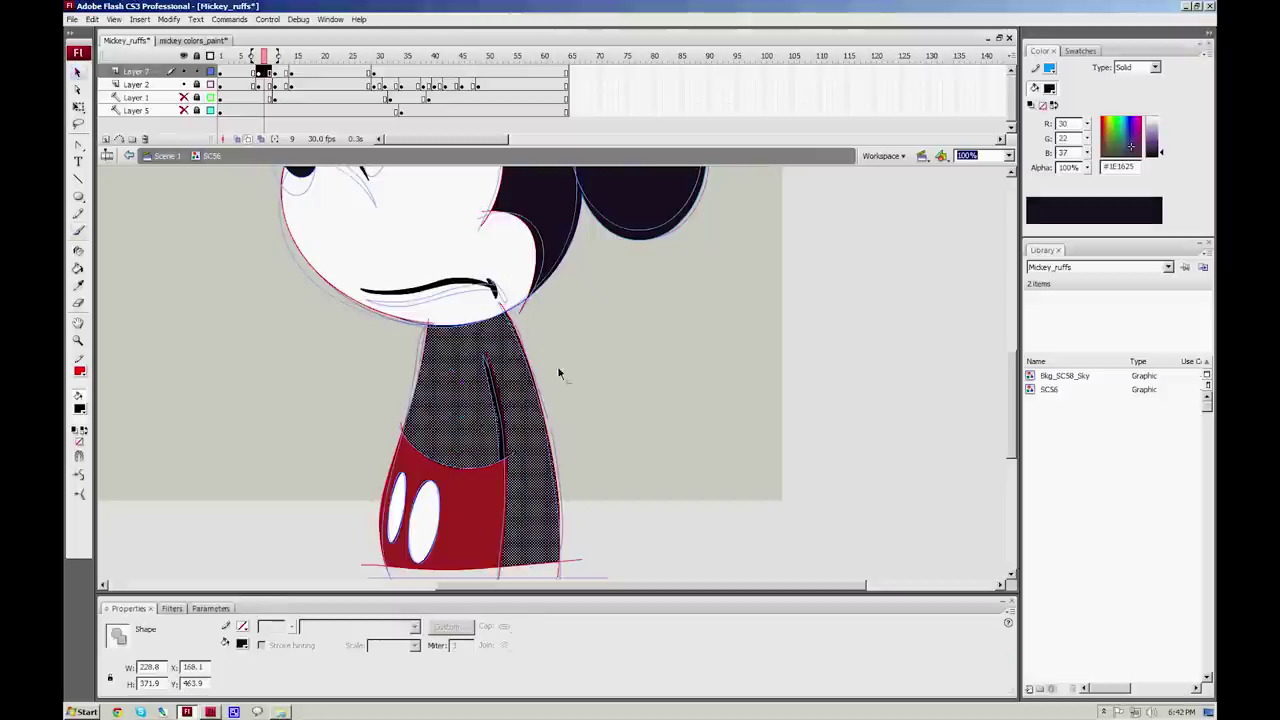
pyautogui.click(558, 374)
pyautogui.click(540, 391)
pyautogui.click(536, 370)
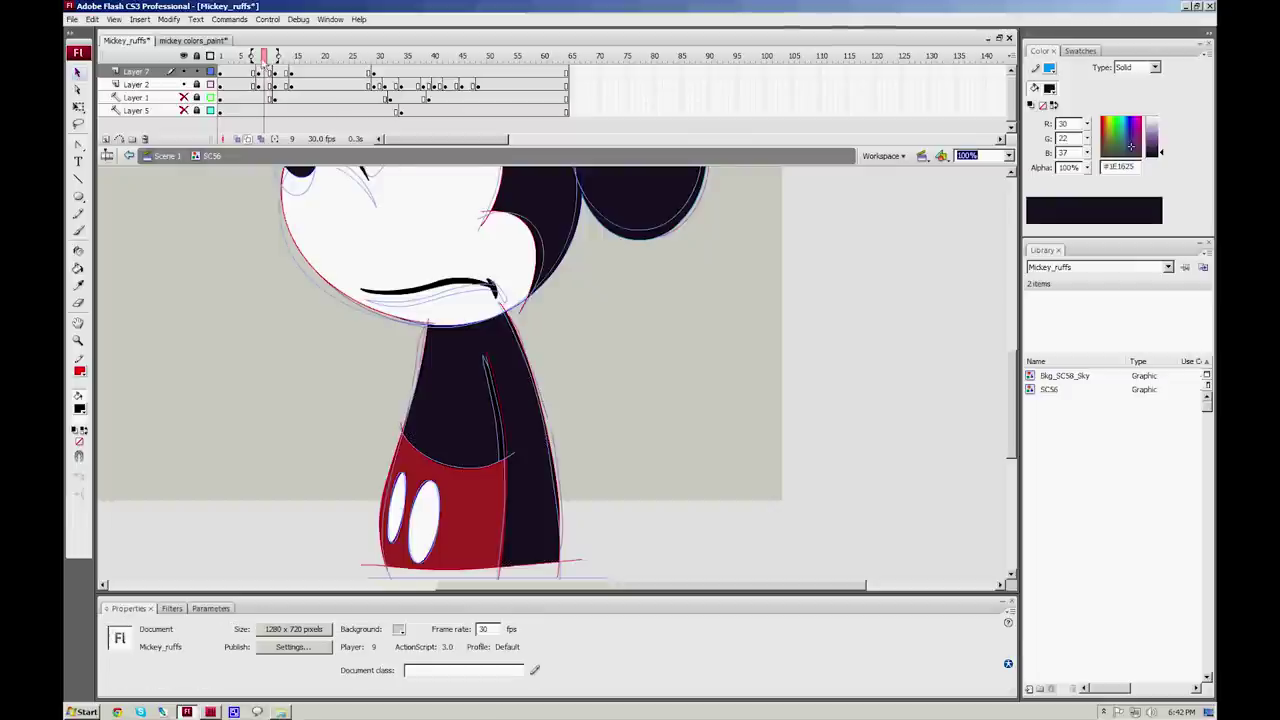
# Step: In frame 6, select the torso and arm fill and brush the arm's inner line in black
pyautogui.click(248, 70)
pyautogui.click(563, 374)
pyautogui.click(500, 425)
pyautogui.press('n')
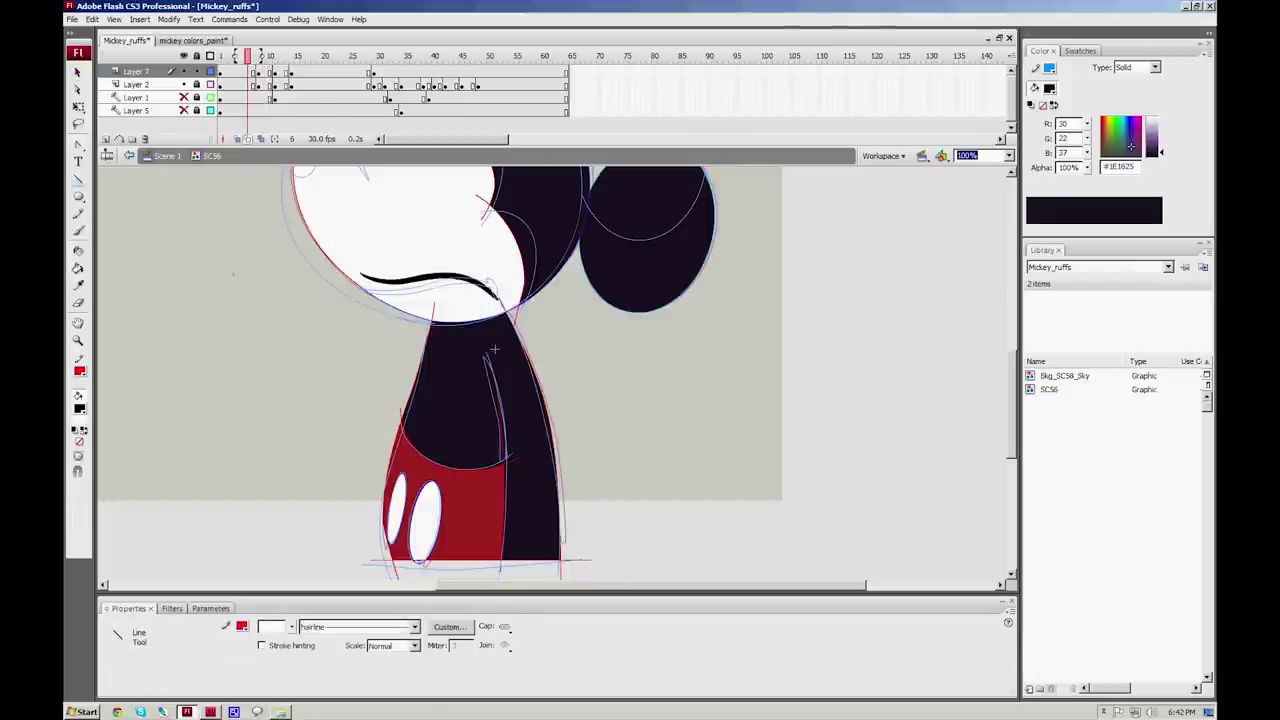
pyautogui.press('b')
pyautogui.press('v')
pyautogui.click(492, 406)
pyautogui.press('b')
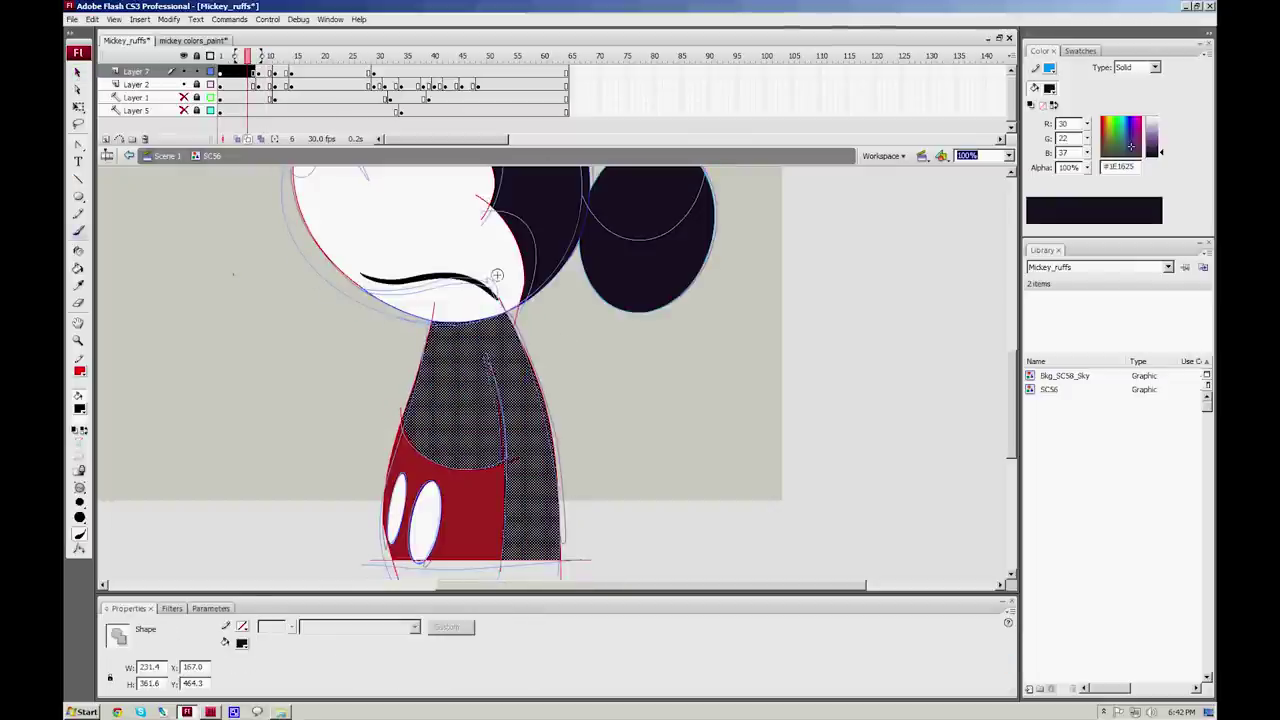
pyautogui.moveTo(490, 368); pyautogui.dragTo(495, 398)
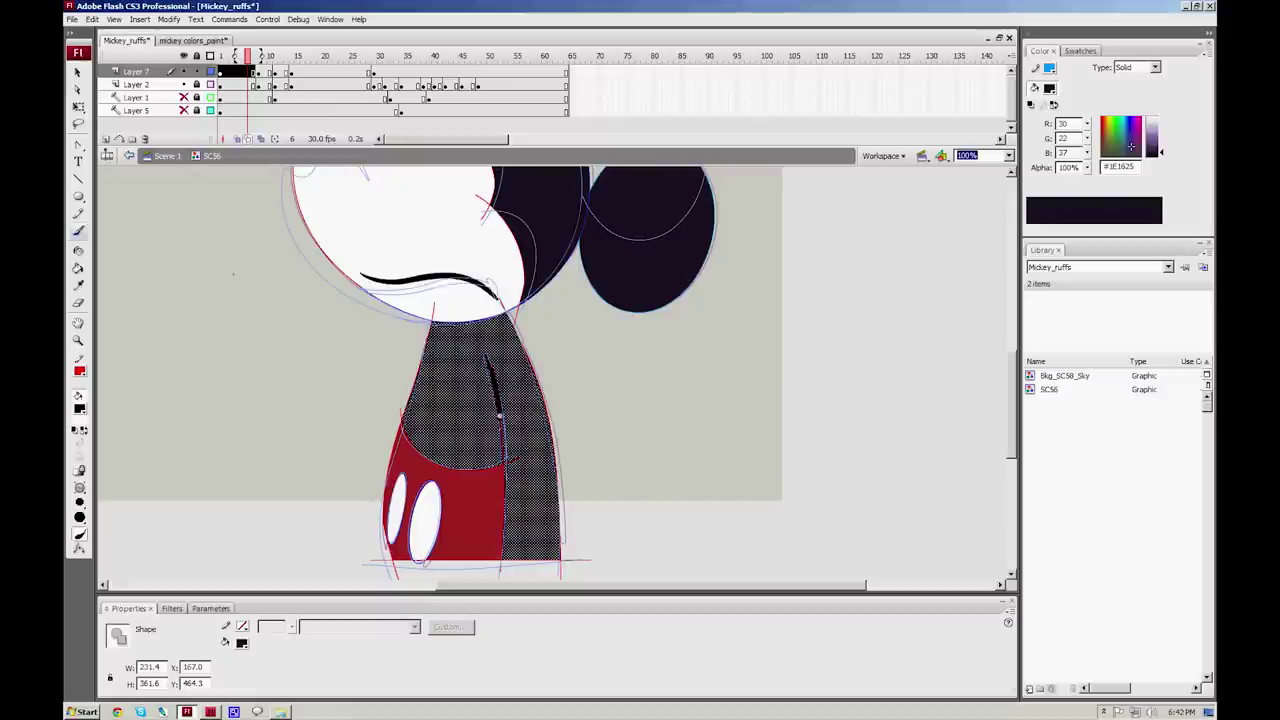
pyautogui.moveTo(500, 443); pyautogui.dragTo(502, 464)
# Step: Move through frames 6 to 12 to check the coloured head and the painted arm line
pyautogui.moveTo(576, 338); pyautogui.dragTo(557, 432)
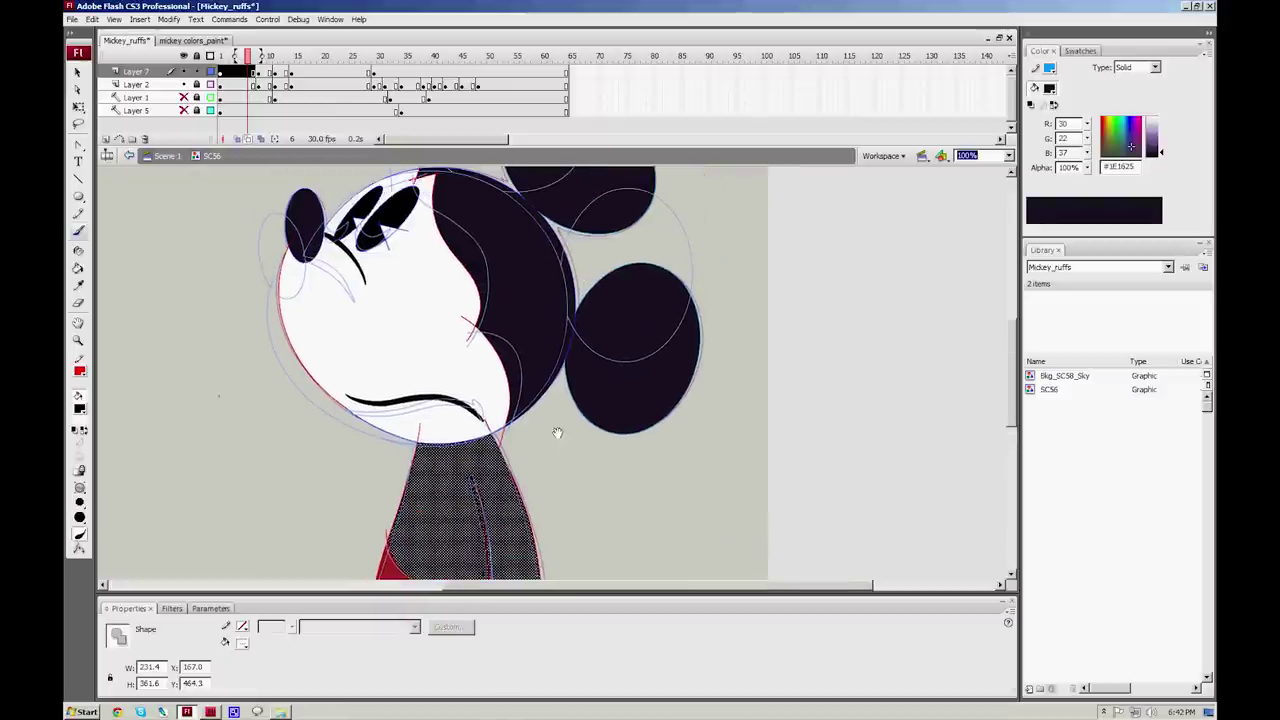
pyautogui.press('v')
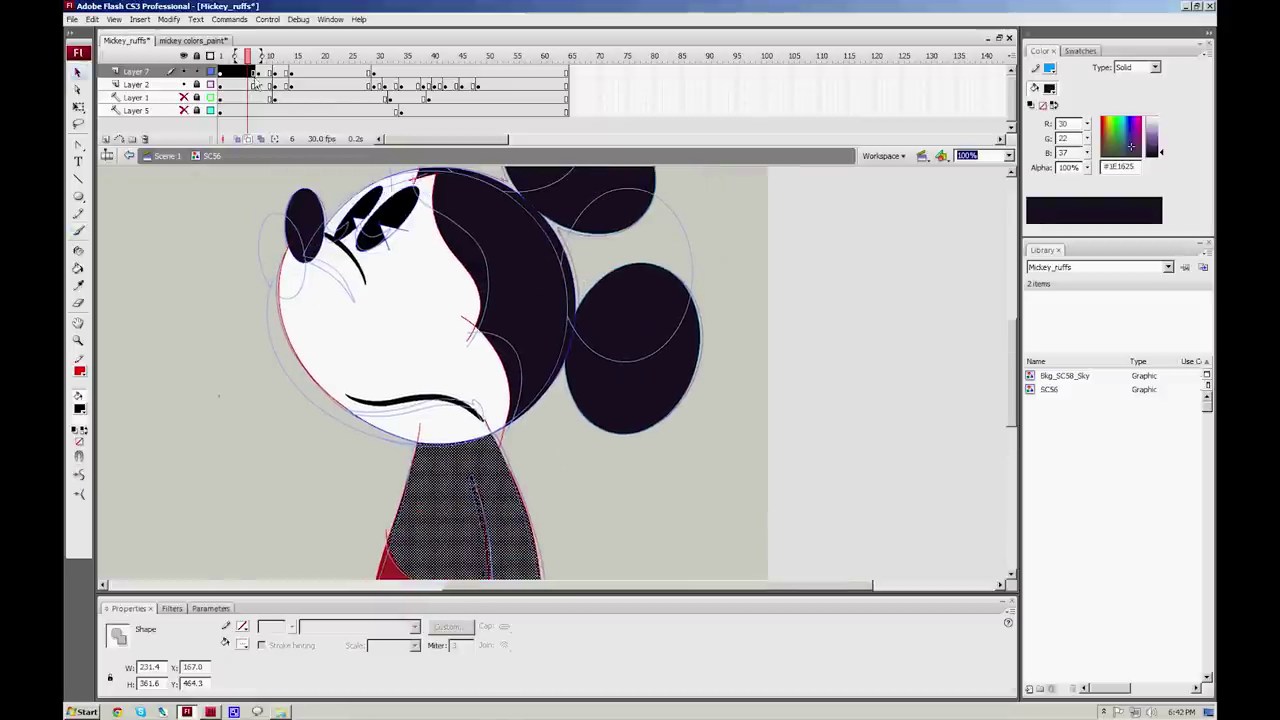
pyautogui.moveTo(250, 55); pyautogui.dragTo(281, 55)
pyautogui.click(490, 420)
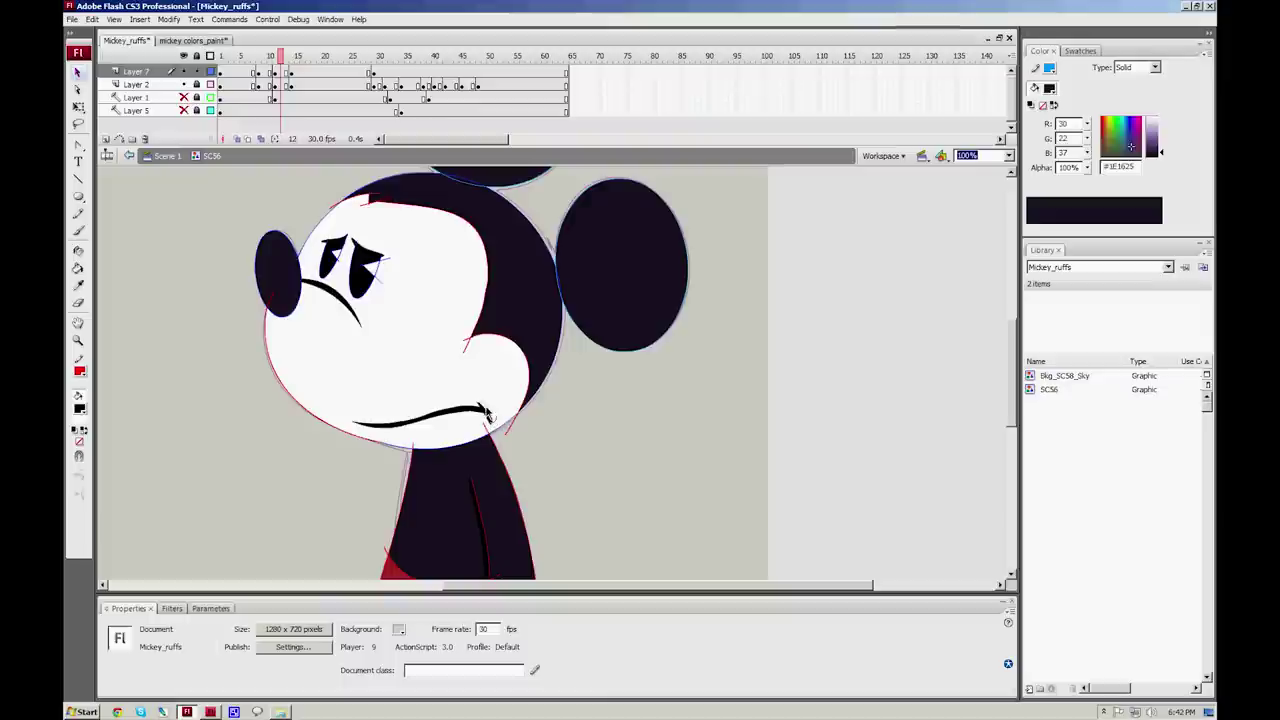
# Step: Turn on Edit Multiple Frames and extend its range across all the keyframes of Layer 7
pyautogui.moveTo(287, 58)
pyautogui.mouseDown()
pyautogui.moveTo(229, 60)
pyautogui.moveTo(326, 57)
pyautogui.moveTo(221, 57)
pyautogui.moveTo(292, 75)
pyautogui.moveTo(270, 57)
pyautogui.moveTo(282, 57)
pyautogui.moveTo(221, 57)
pyautogui.moveTo(295, 60)
pyautogui.mouseUp()
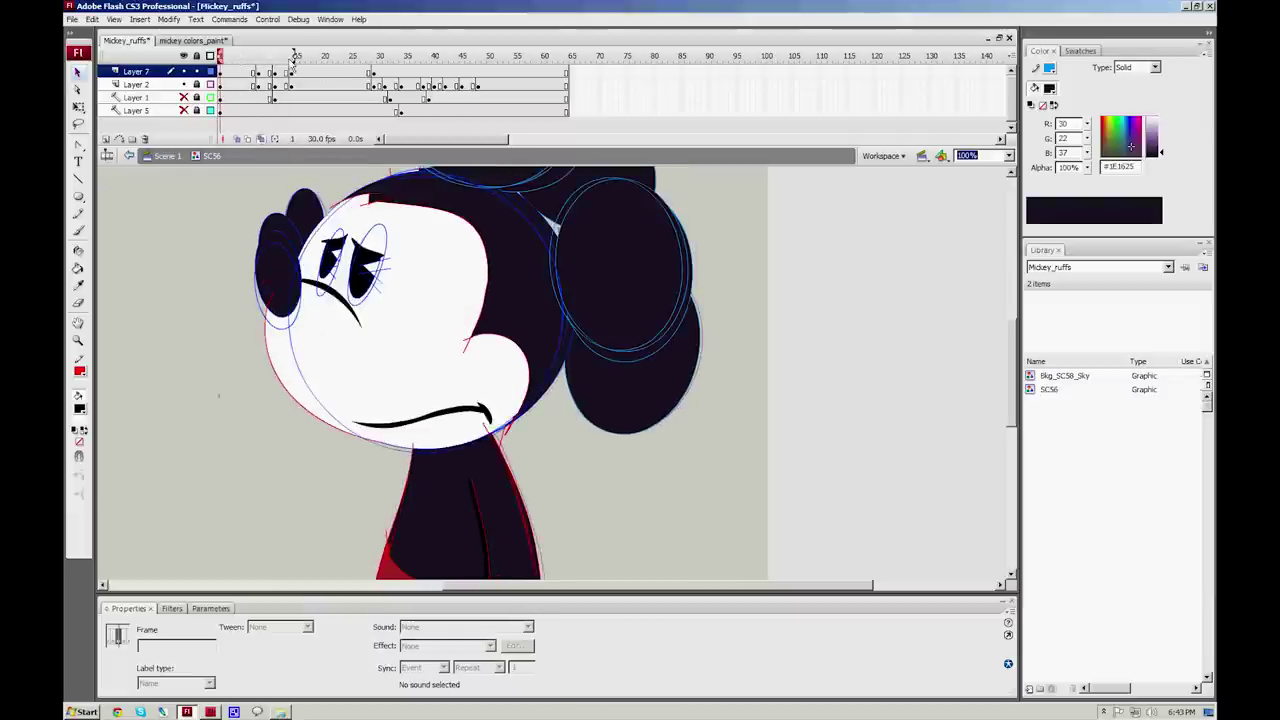
pyautogui.click(262, 139)
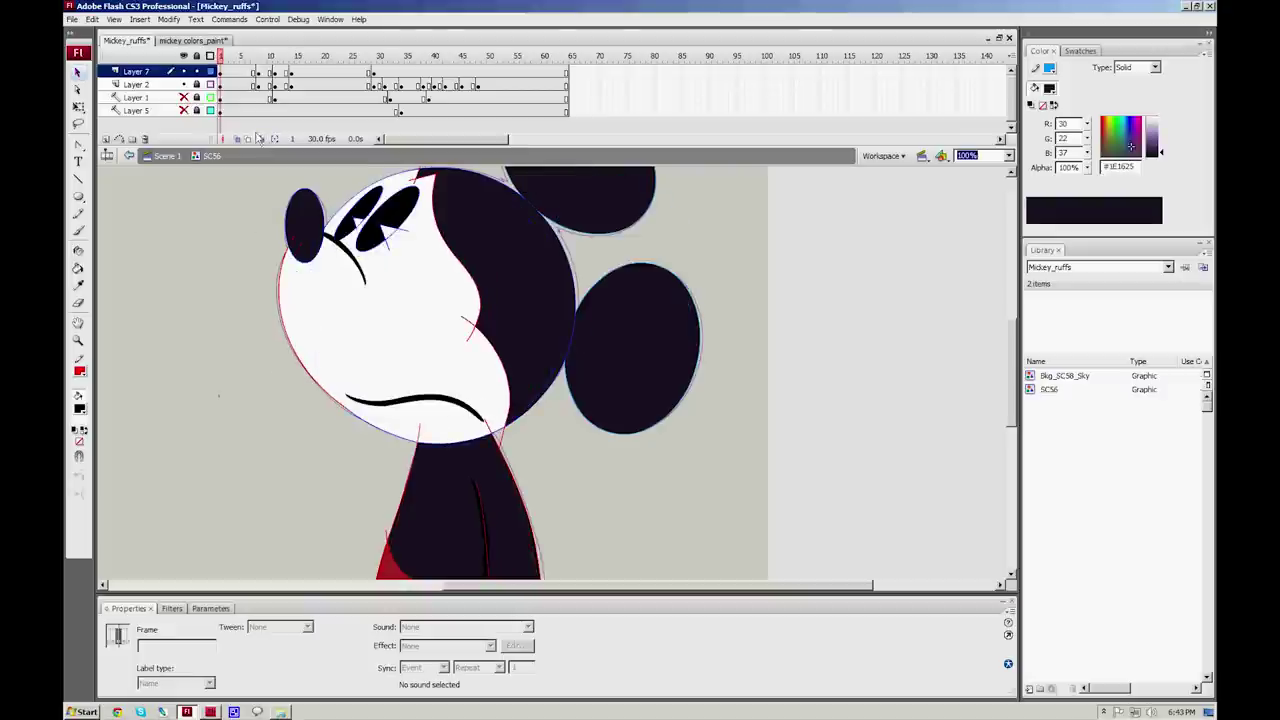
pyautogui.click(260, 139)
pyautogui.moveTo(298, 56); pyautogui.dragTo(563, 87)
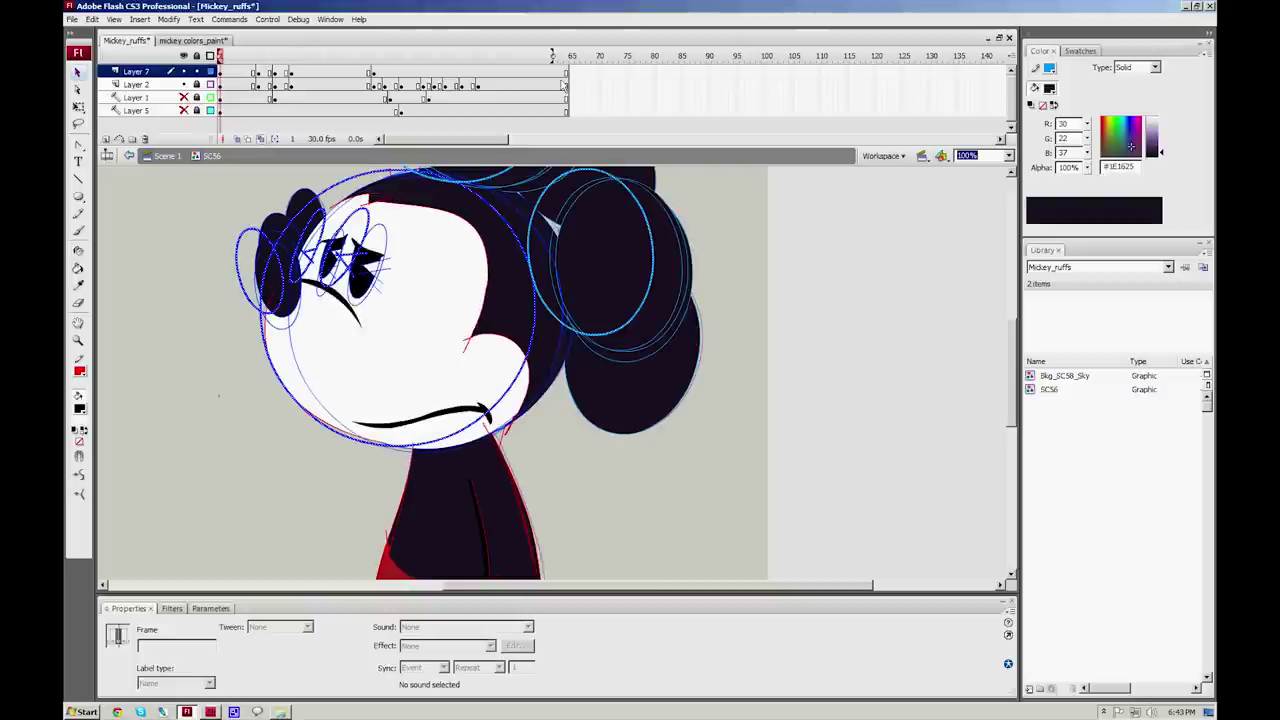
# Step: Select all artwork in the range, set its stroke colour to none, turn off multiple-frame editing and return to frame 1
pyautogui.hotkey('ctrl', 'a')
pyautogui.click(84, 370)
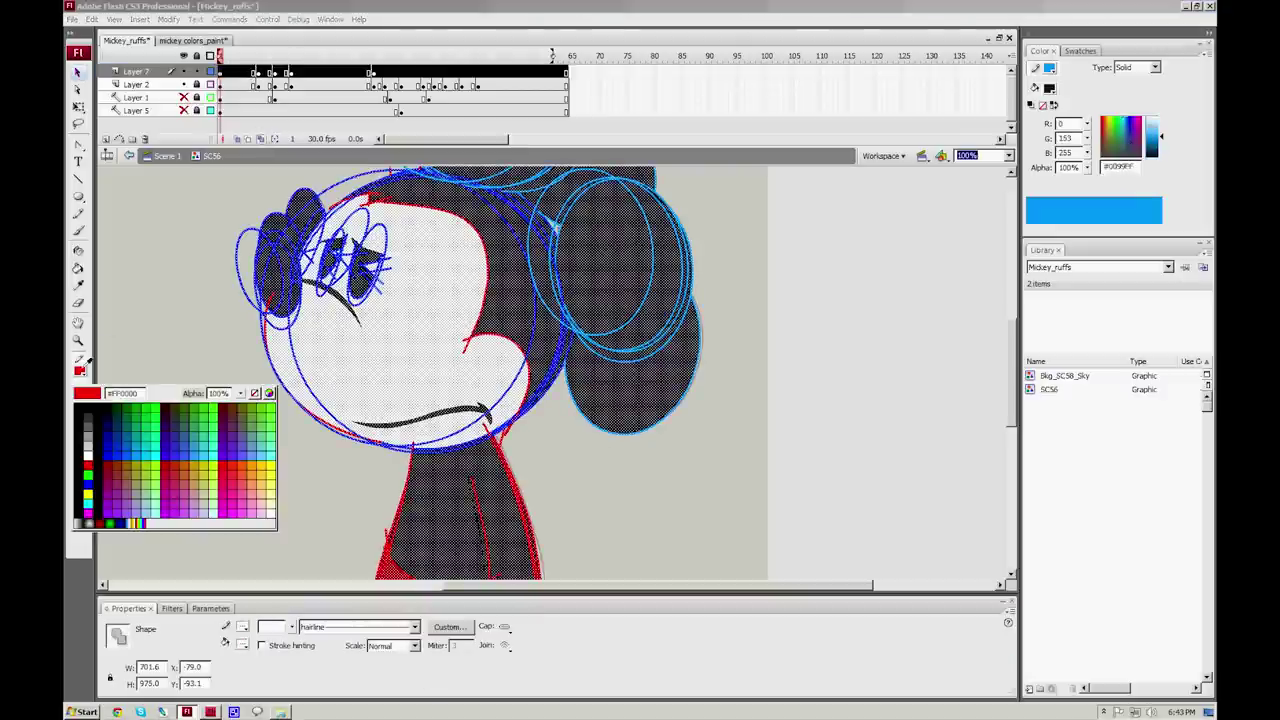
pyautogui.click(253, 383)
pyautogui.click(164, 406)
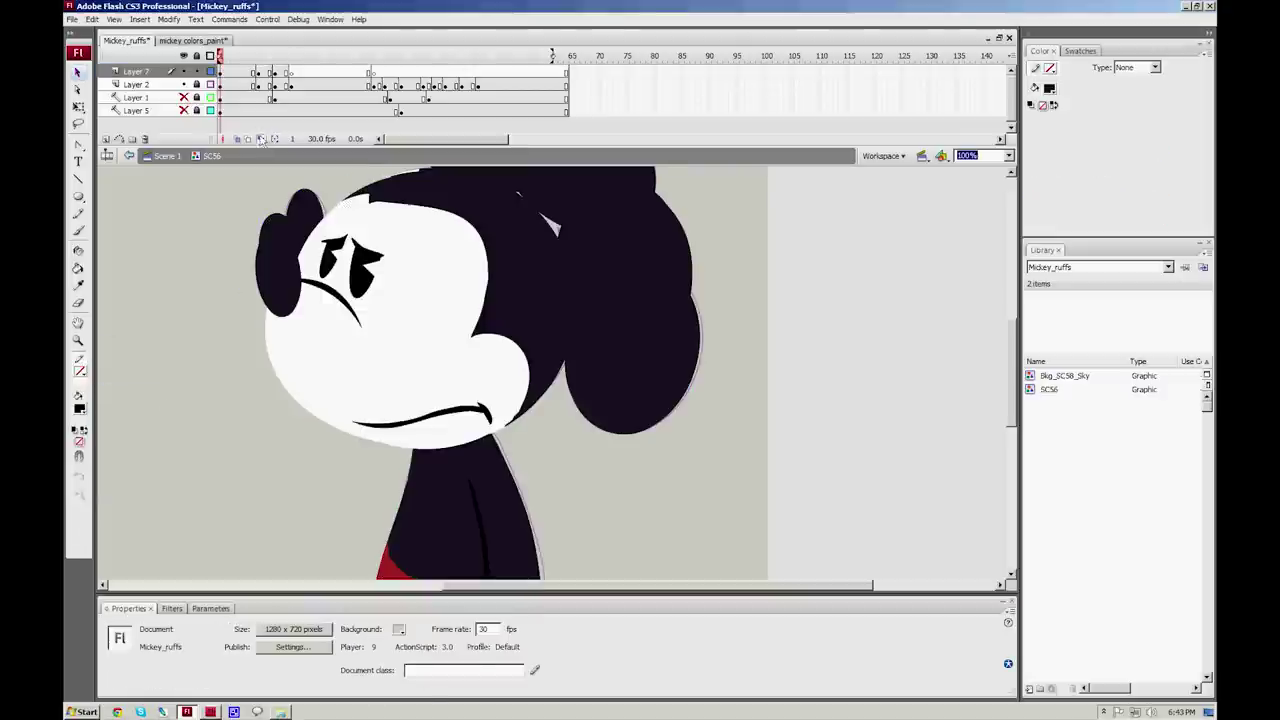
pyautogui.click(224, 60)
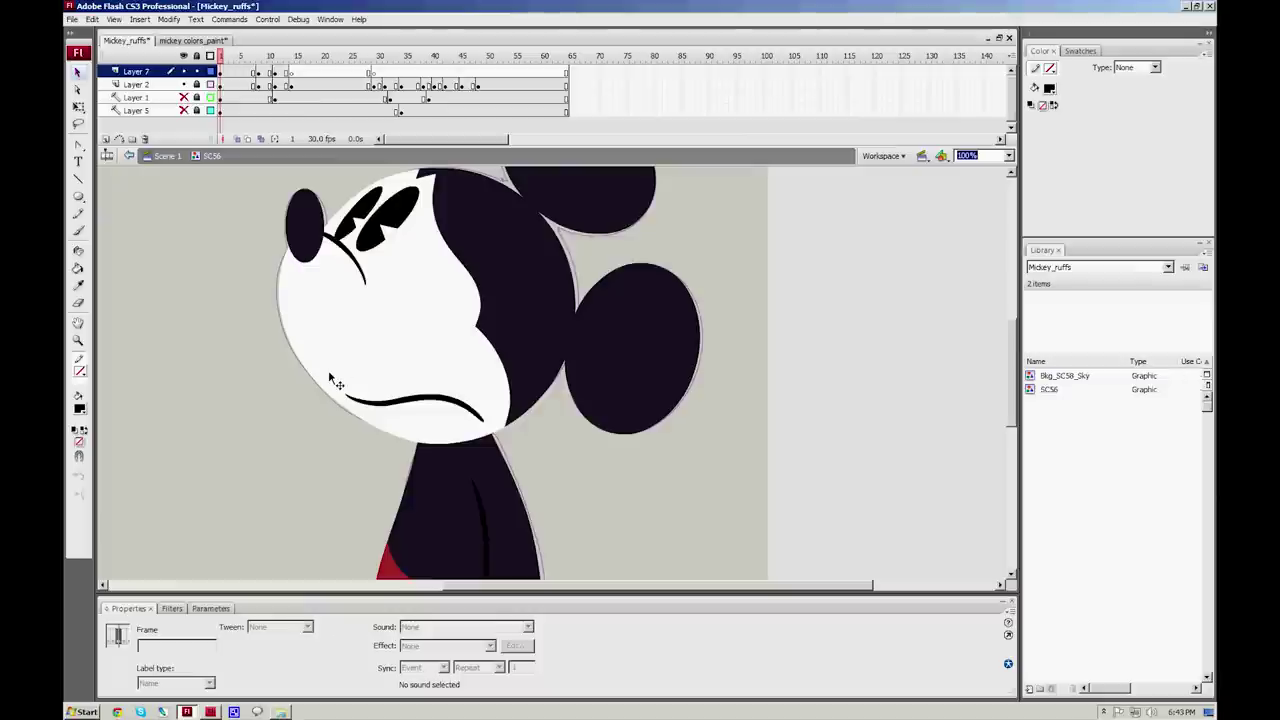
# Step: Try selecting the eye fill and lassoing the crease beside the nose in frame 1, clearing each selection
pyautogui.click(616, 222)
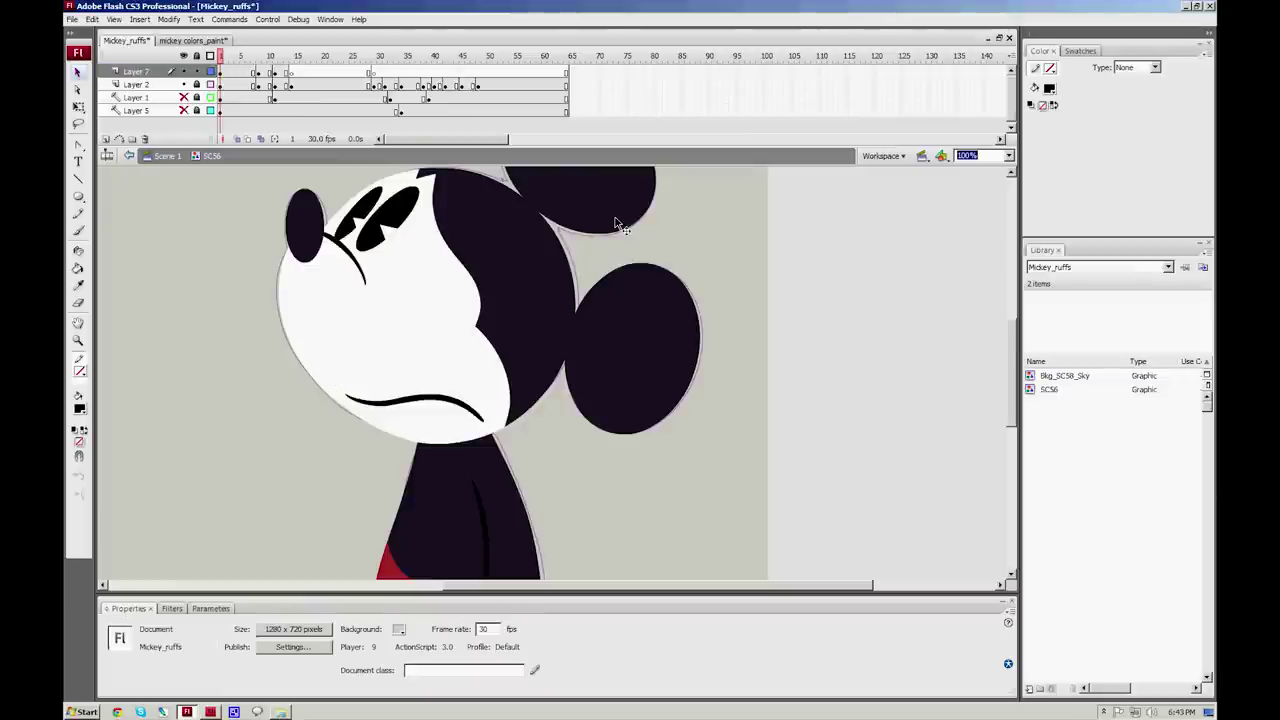
pyautogui.click(355, 255)
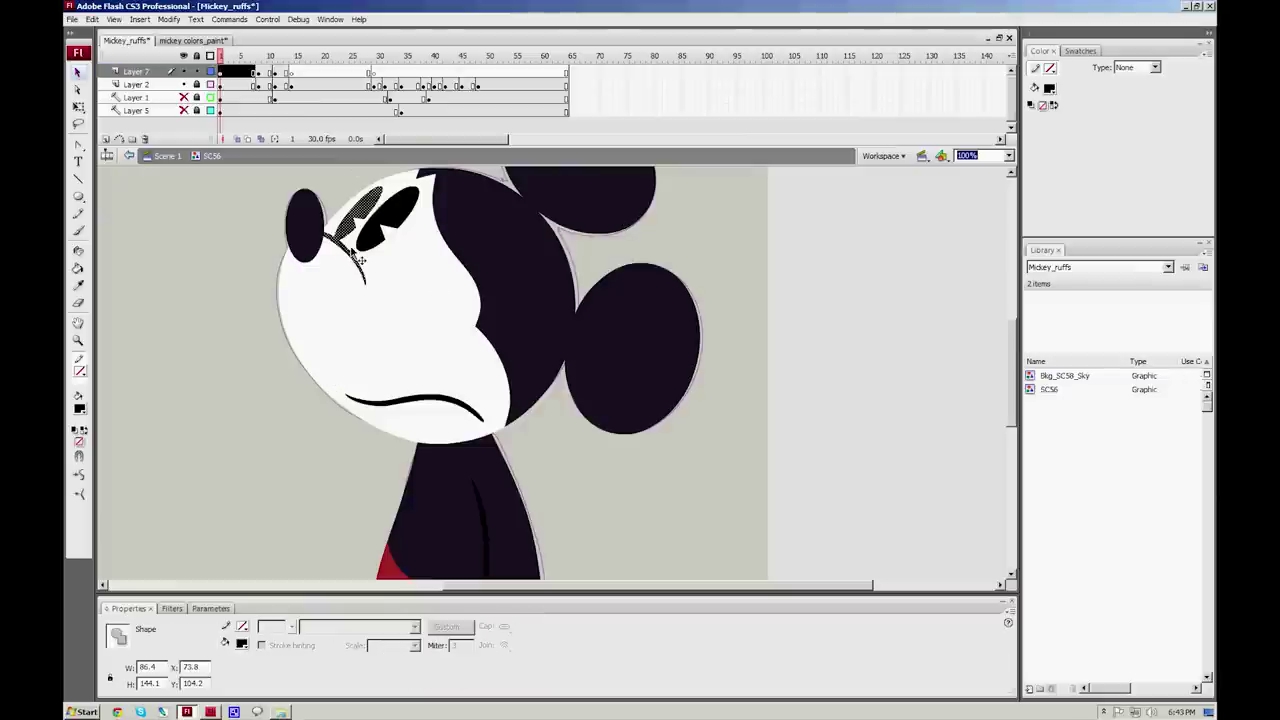
pyautogui.click(236, 366)
pyautogui.press('l')
pyautogui.moveTo(355, 245)
pyautogui.mouseDown()
pyautogui.moveTo(328, 226)
pyautogui.moveTo(375, 298)
pyautogui.moveTo(360, 230)
pyautogui.mouseUp()
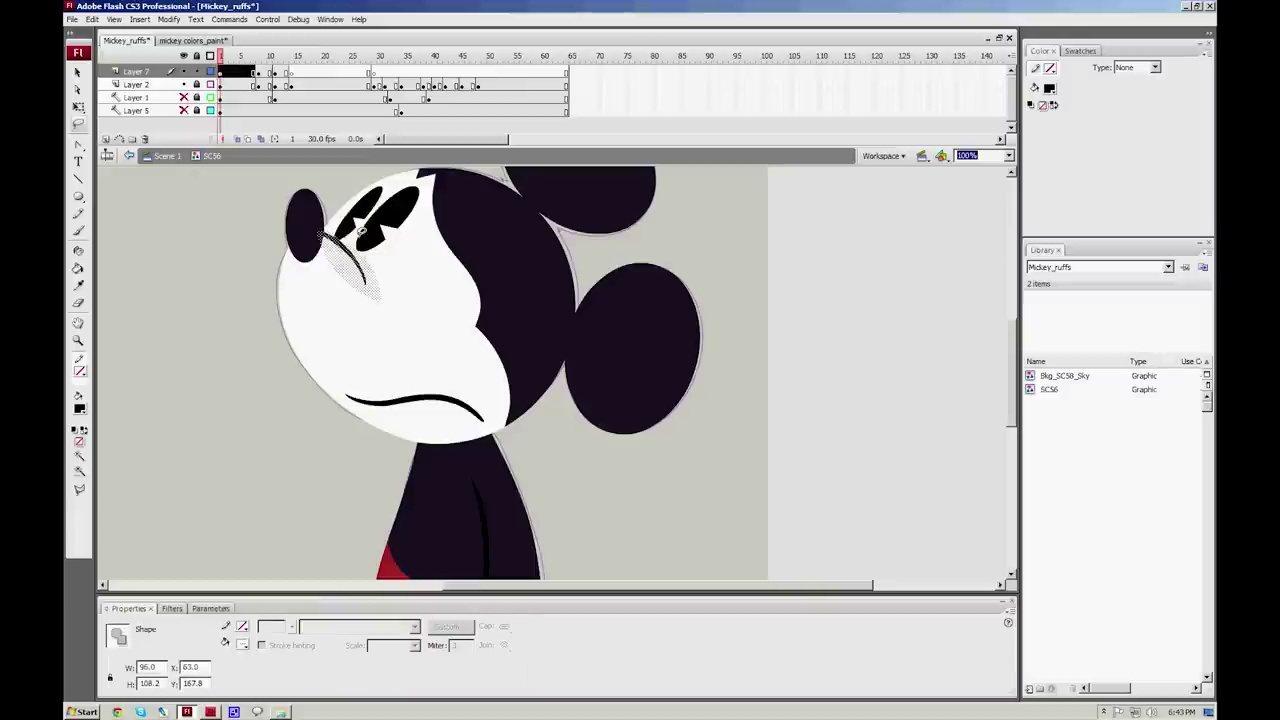
pyautogui.click(606, 197)
pyautogui.press('b')
pyautogui.press('v')
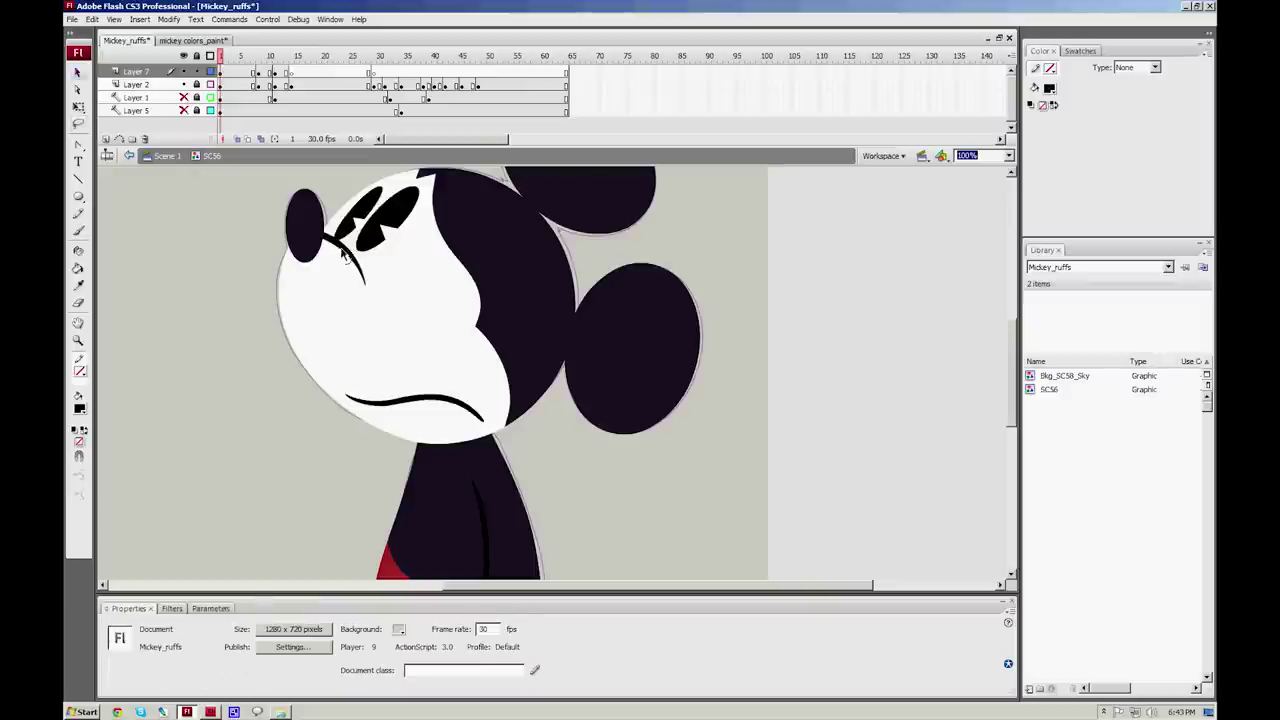
# Step: Try lassoing part of the mouth line in frame 1 and clear the selection
pyautogui.press('l')
pyautogui.moveTo(465, 390)
pyautogui.mouseDown()
pyautogui.moveTo(456, 427)
pyautogui.moveTo(464, 384)
pyautogui.moveTo(464, 398)
pyautogui.moveTo(408, 392)
pyautogui.moveTo(404, 380)
pyautogui.mouseUp()
pyautogui.click(508, 425)
pyautogui.click(518, 455)
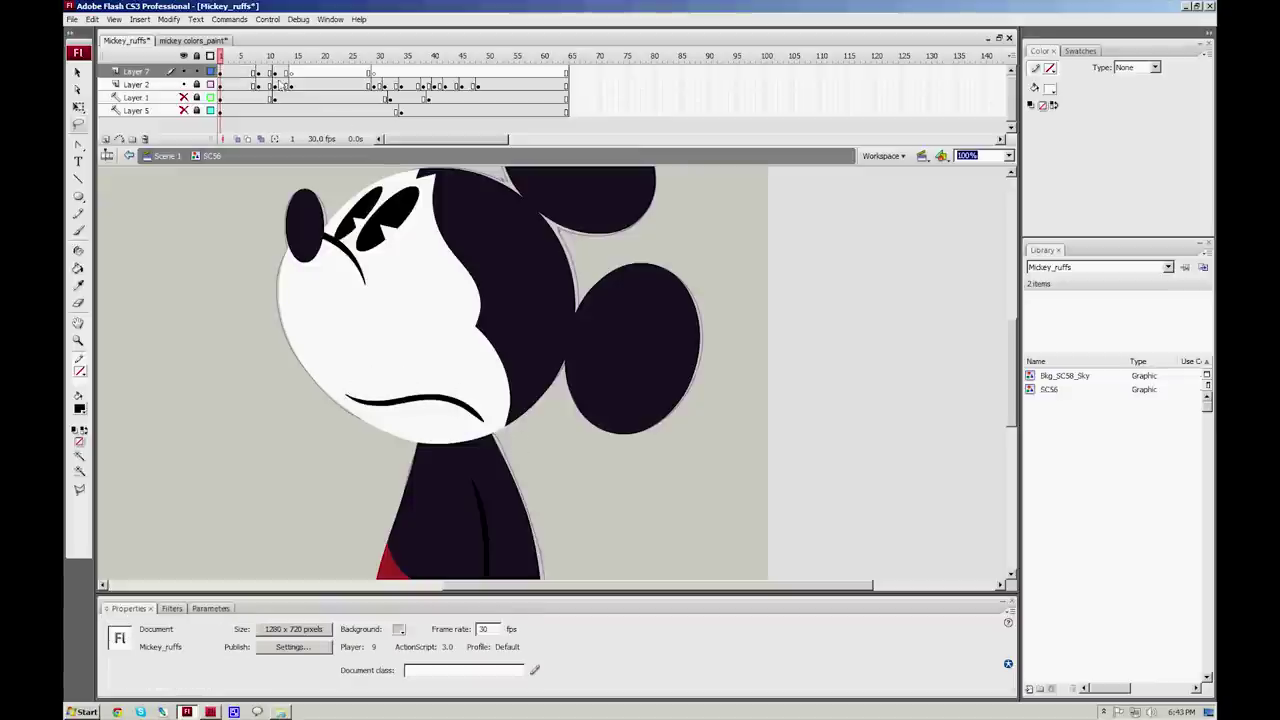
# Step: Go to frame 9, lasso the middle of the mouth line, clear the selection and check the body
pyautogui.moveTo(220, 58); pyautogui.dragTo(259, 60)
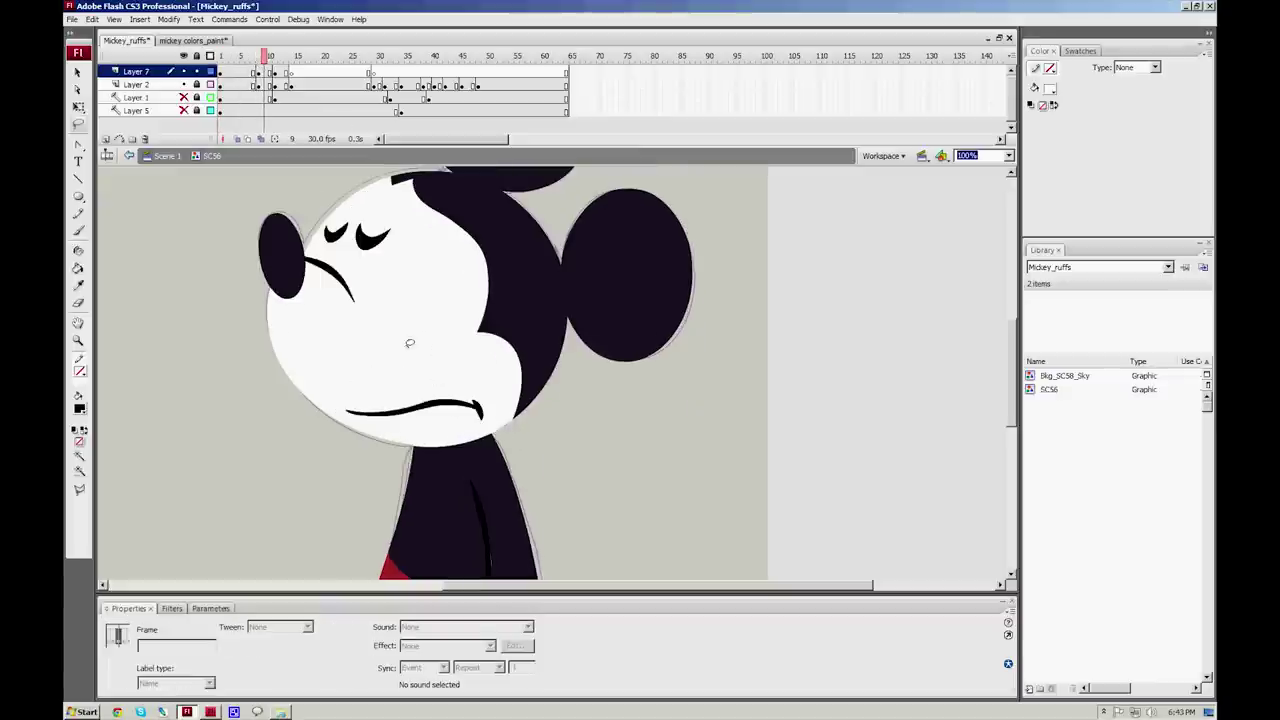
pyautogui.moveTo(384, 394)
pyautogui.mouseDown()
pyautogui.moveTo(346, 403)
pyautogui.moveTo(450, 402)
pyautogui.mouseUp()
pyautogui.click(464, 386)
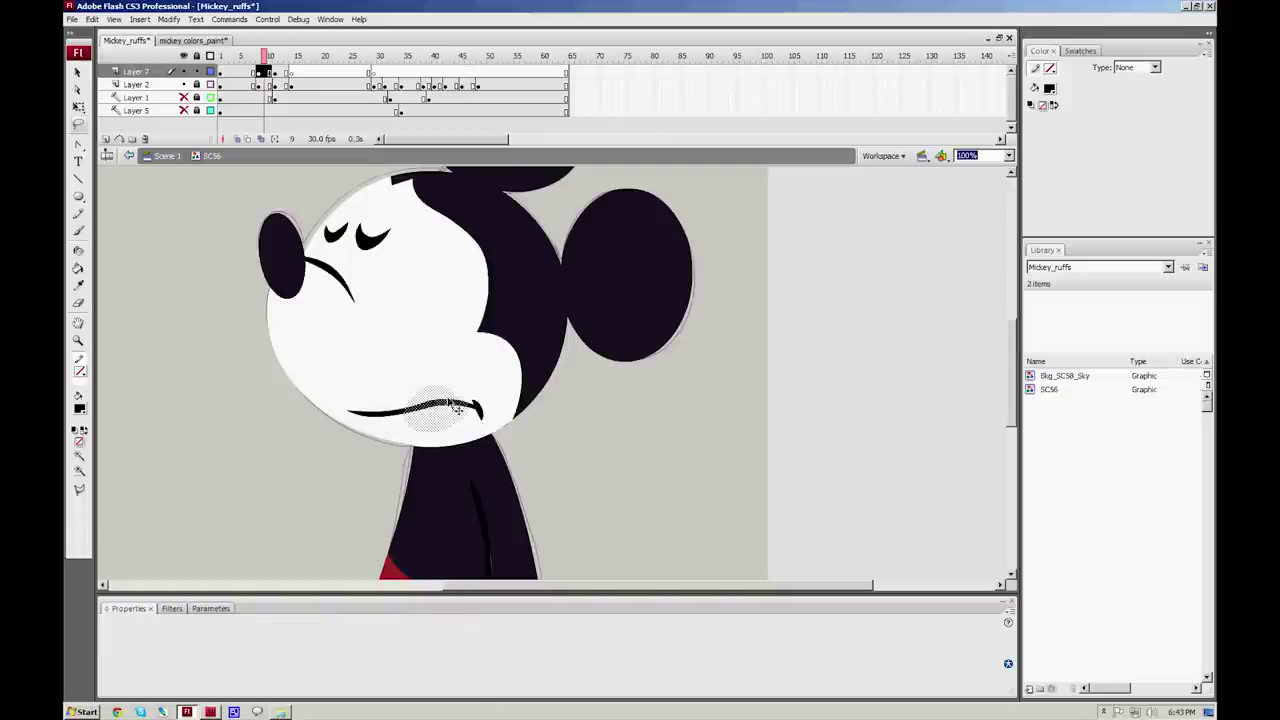
pyautogui.click(527, 452)
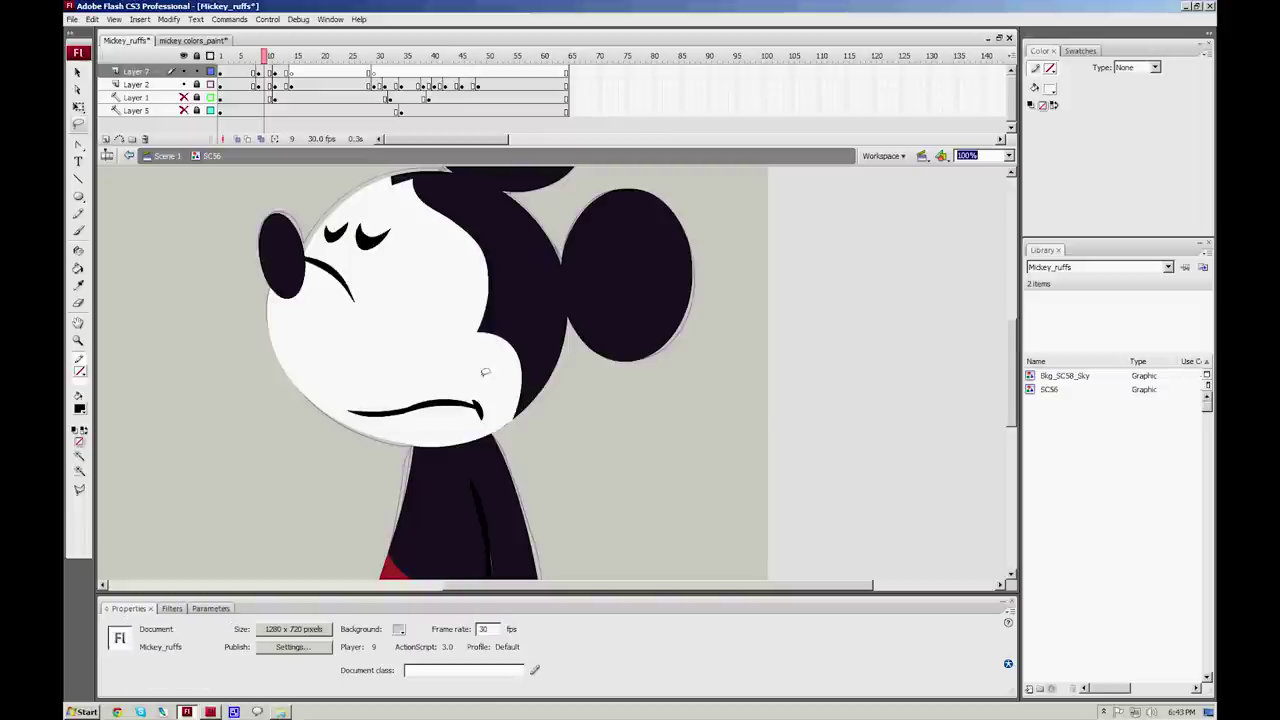
pyautogui.moveTo(491, 515); pyautogui.dragTo(486, 374)
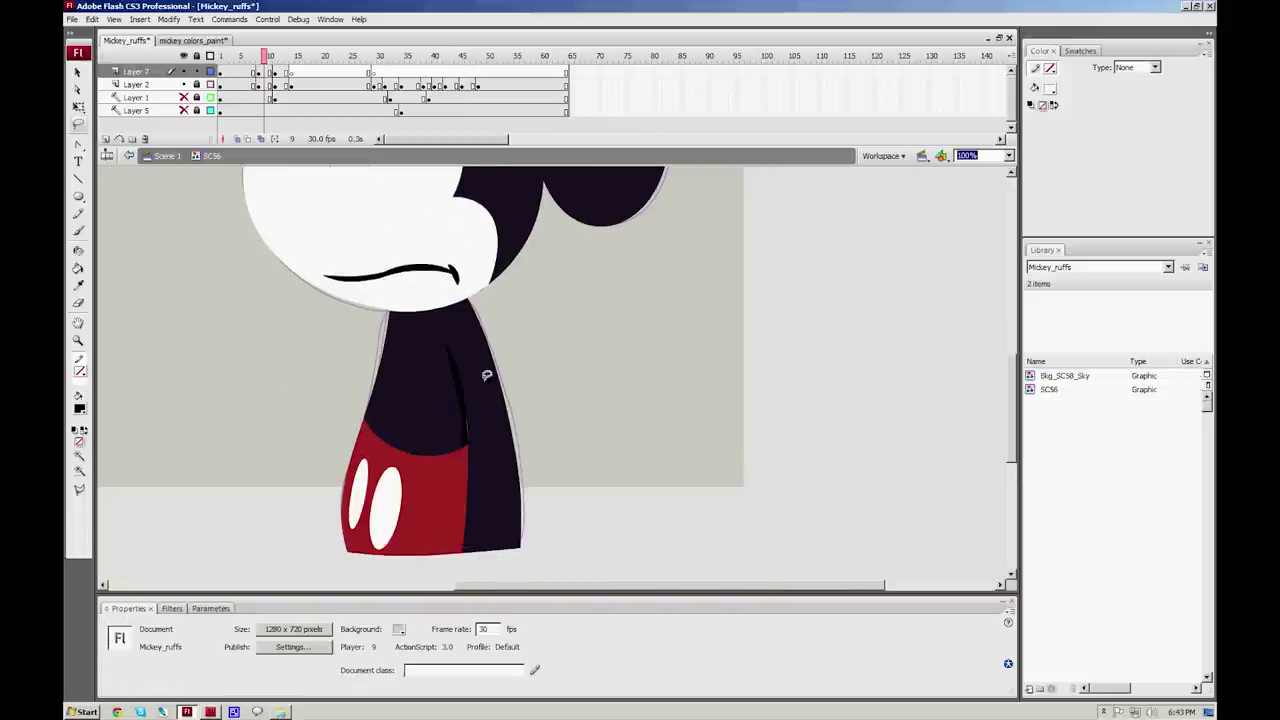
# Step: Set the fill colour to the torso's dark #1E1625 by sampling the character's body
pyautogui.press('v')
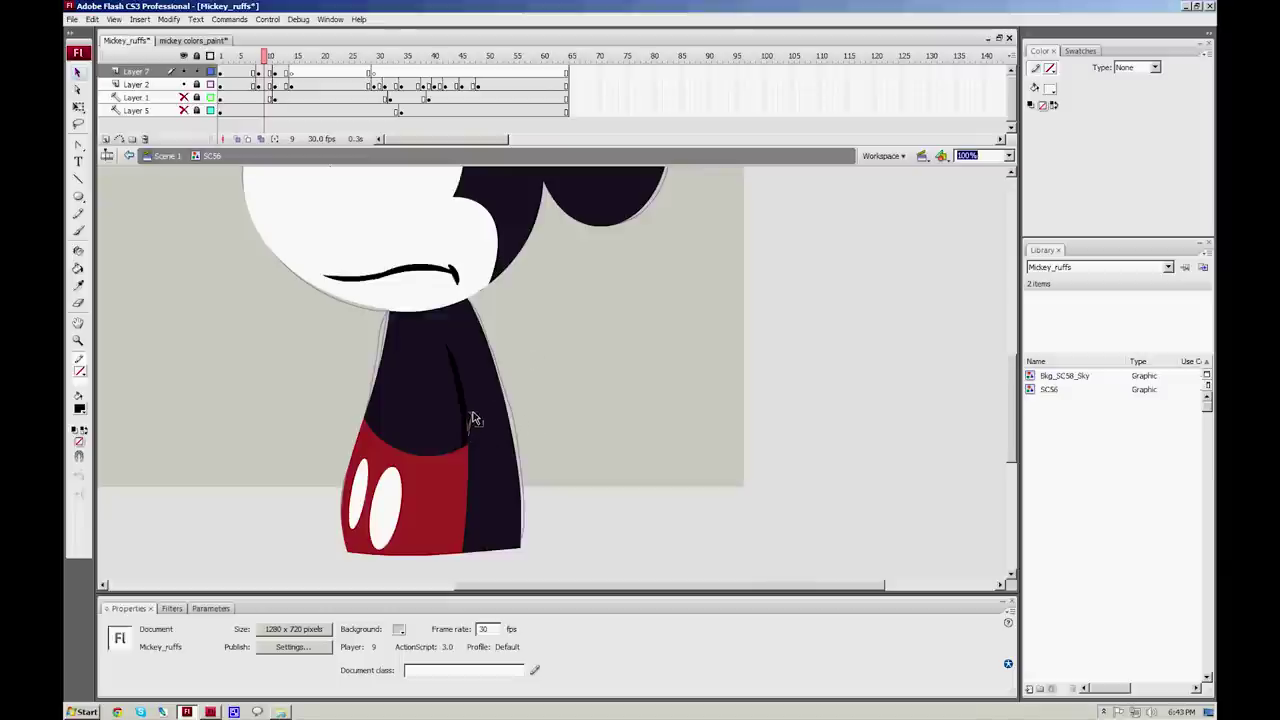
pyautogui.click(80, 408)
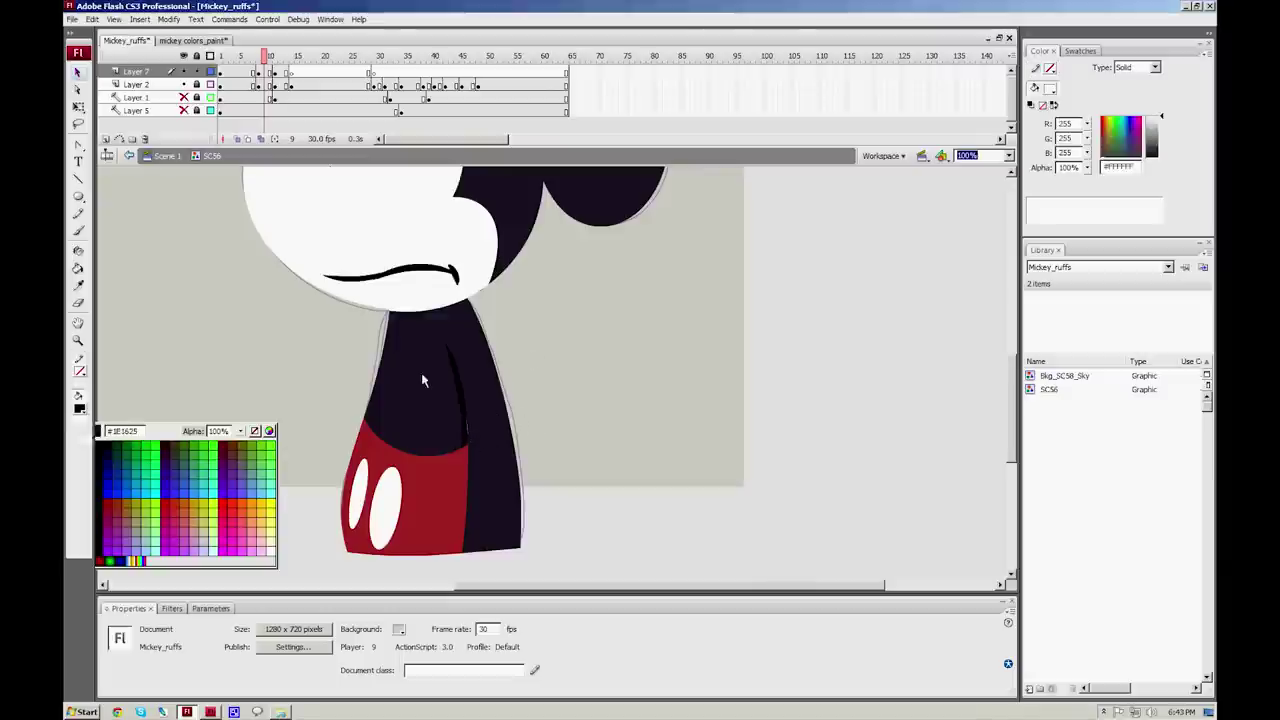
pyautogui.click(416, 382)
# Step: Switch to the Brush tool, set its mode to Paint Behind and sample the torso colour as the fill again
pyautogui.press('b')
pyautogui.click(80, 470)
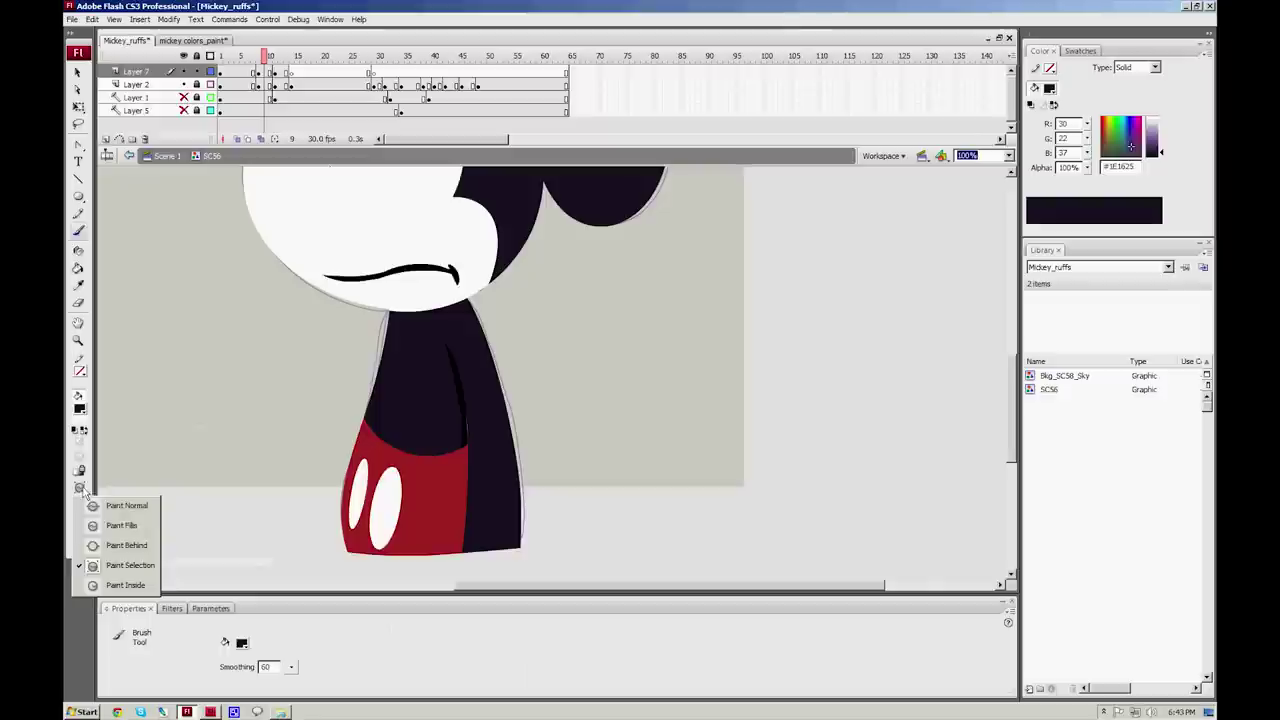
pyautogui.click(112, 543)
pyautogui.click(86, 486)
pyautogui.click(112, 545)
pyautogui.click(80, 408)
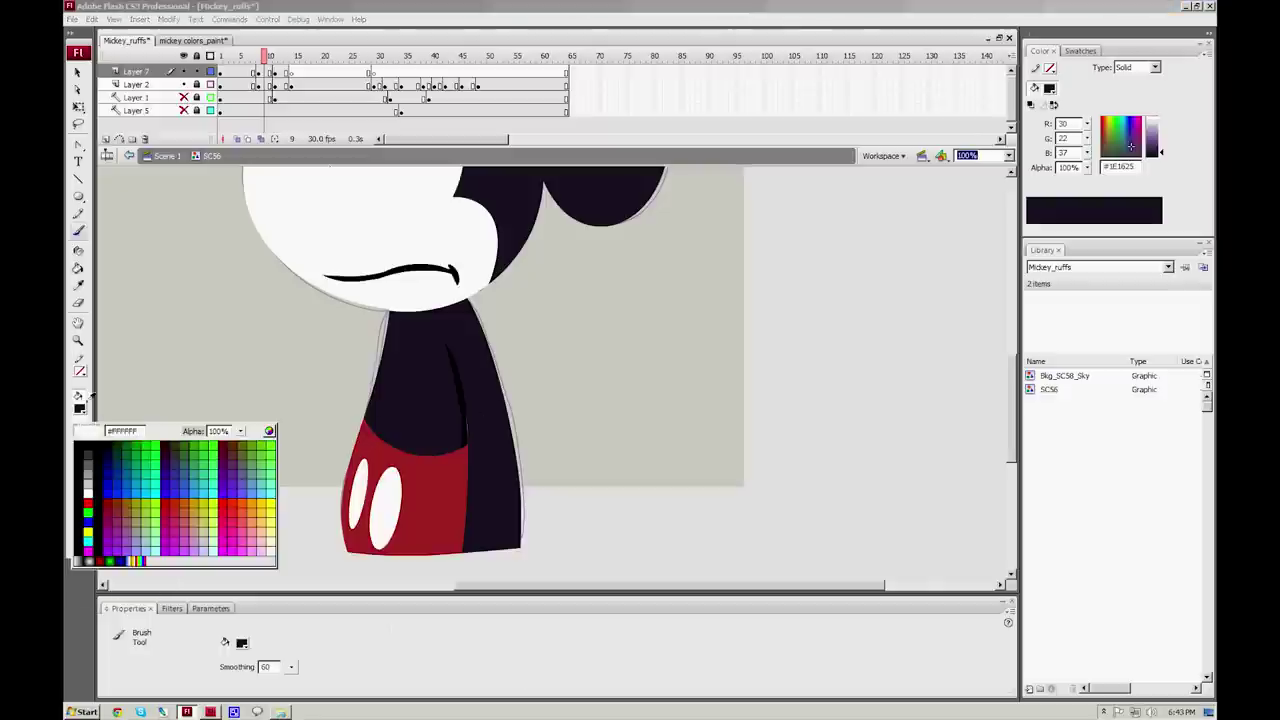
pyautogui.click(423, 375)
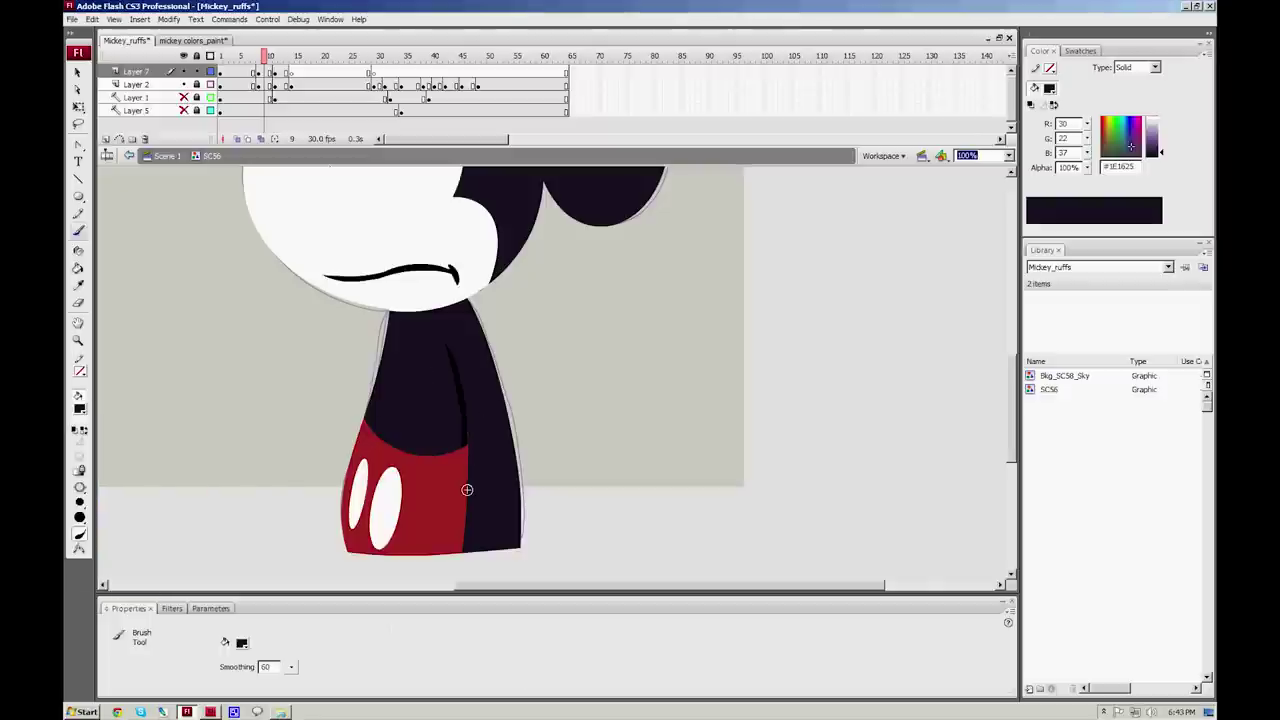
# Step: Try lassoing the middle of the mouth line and selecting the crease beside the nose in frame 9, clearing each selection
pyautogui.moveTo(543, 271); pyautogui.dragTo(486, 407)
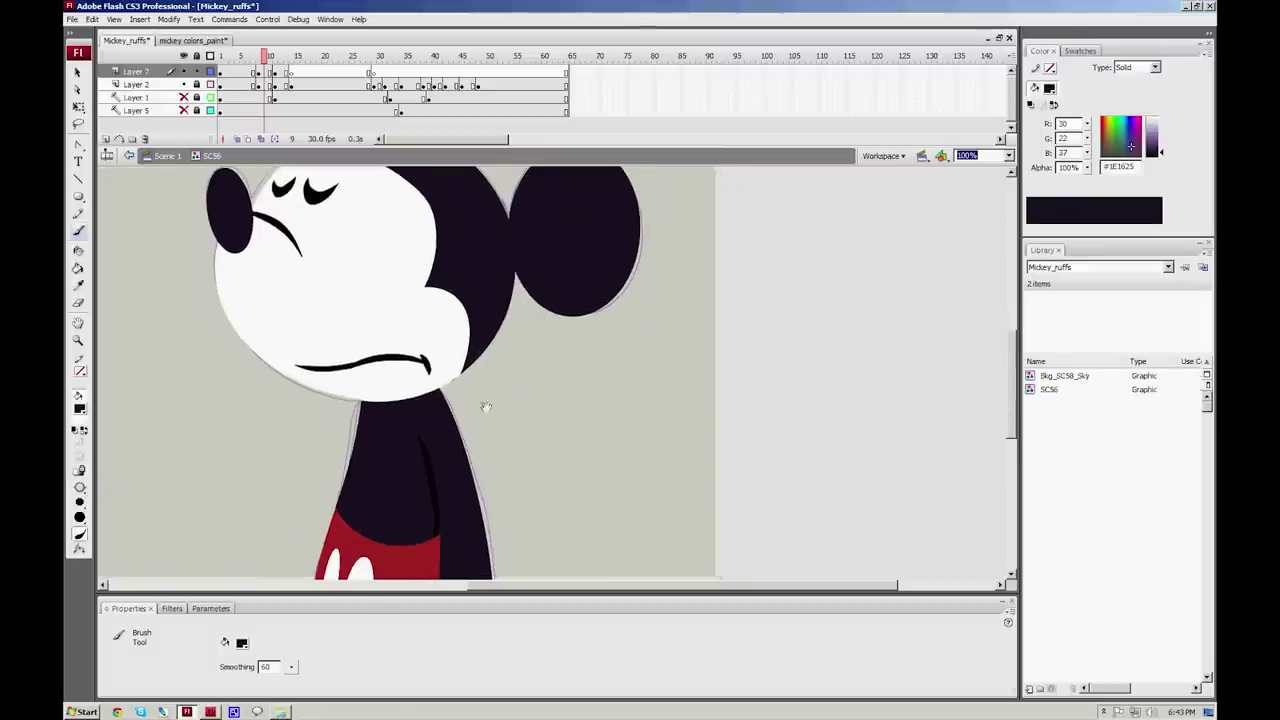
pyautogui.press('l')
pyautogui.moveTo(360, 362)
pyautogui.mouseDown()
pyautogui.moveTo(300, 364)
pyautogui.moveTo(360, 376)
pyautogui.moveTo(386, 357)
pyautogui.moveTo(403, 363)
pyautogui.mouseUp()
pyautogui.click(434, 352)
pyautogui.click(479, 385)
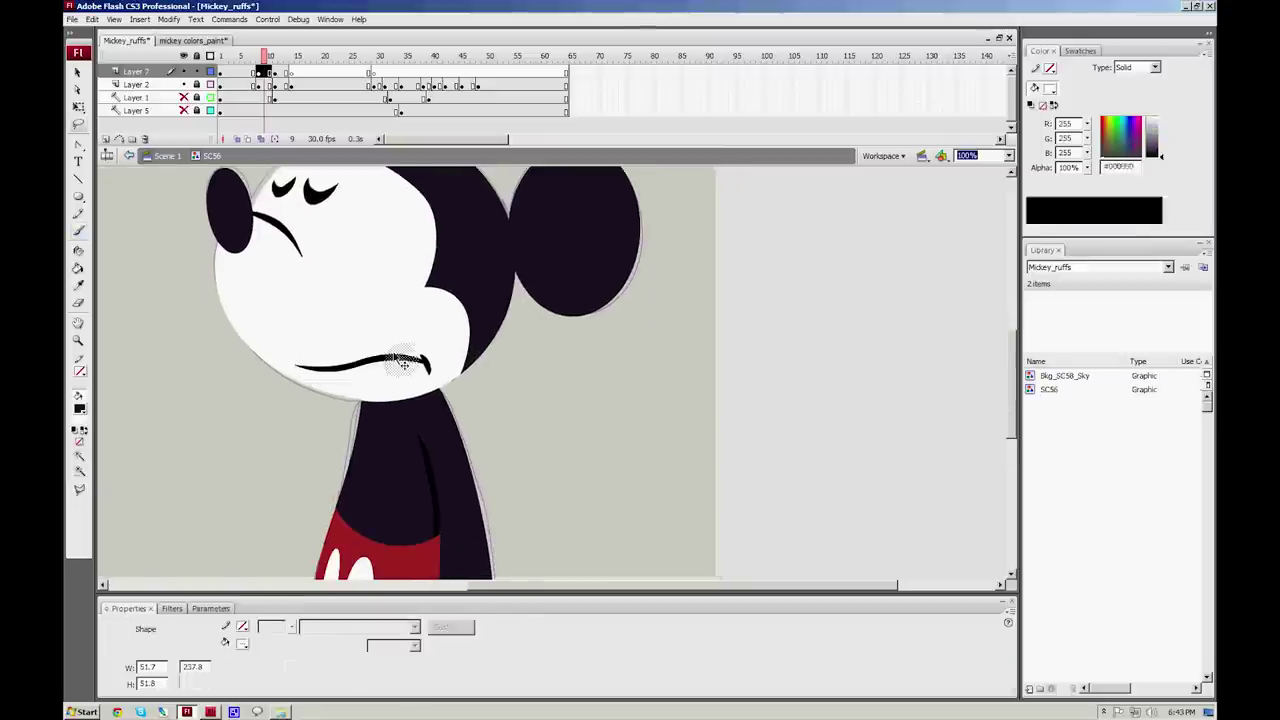
pyautogui.click(482, 379)
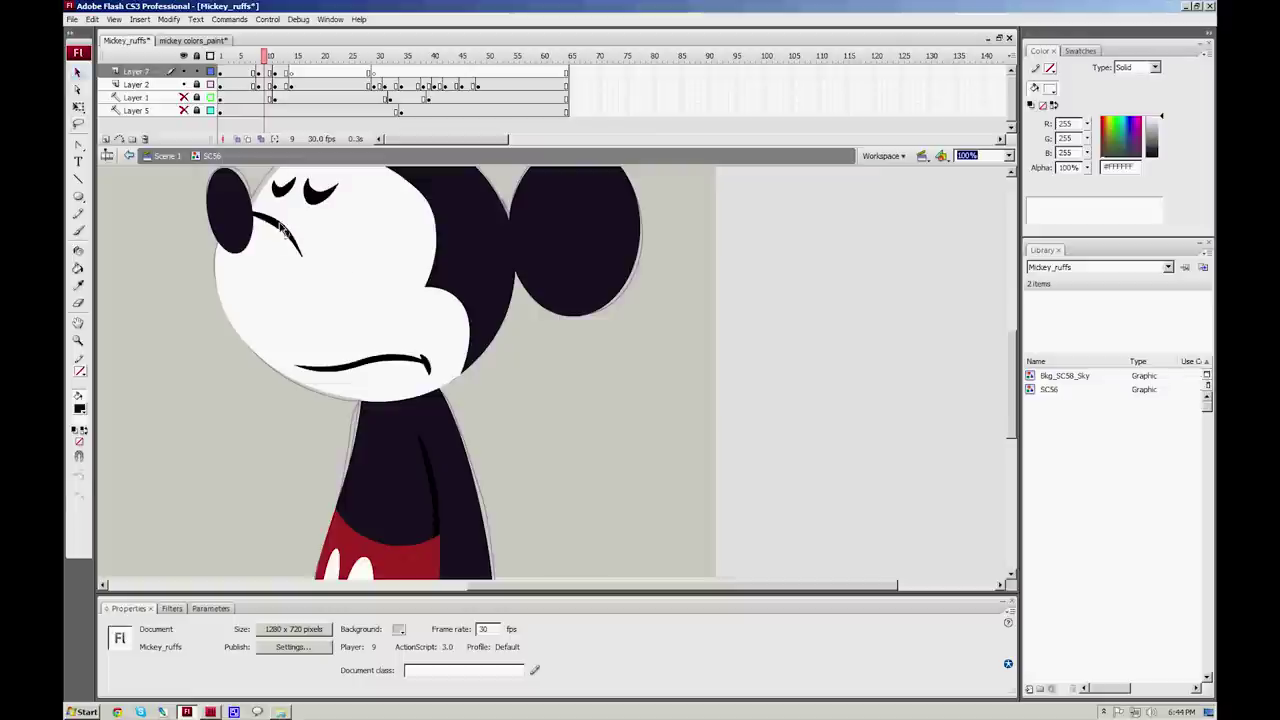
pyautogui.click(285, 227)
pyautogui.click(520, 404)
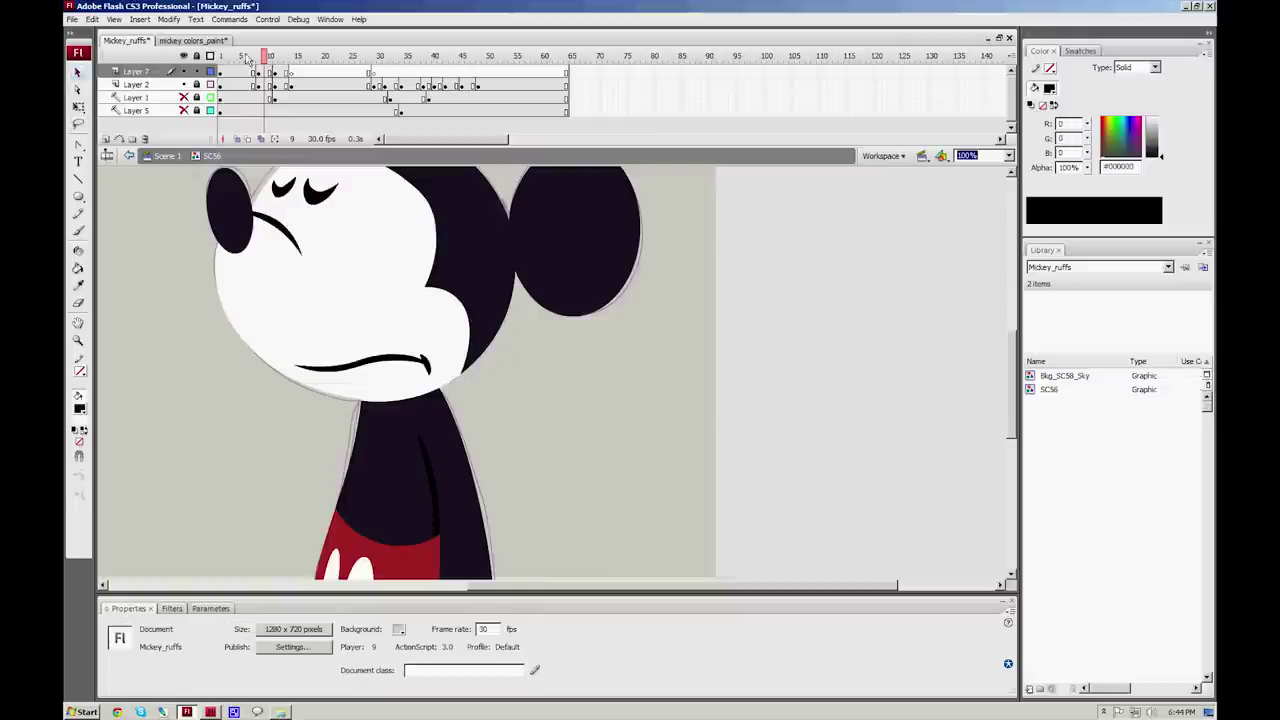
# Step: Go to frame 3, select the black arm line on the body and clear the selection
pyautogui.moveTo(267, 57); pyautogui.dragTo(230, 55)
pyautogui.moveTo(513, 426); pyautogui.dragTo(507, 344)
pyautogui.click(428, 389)
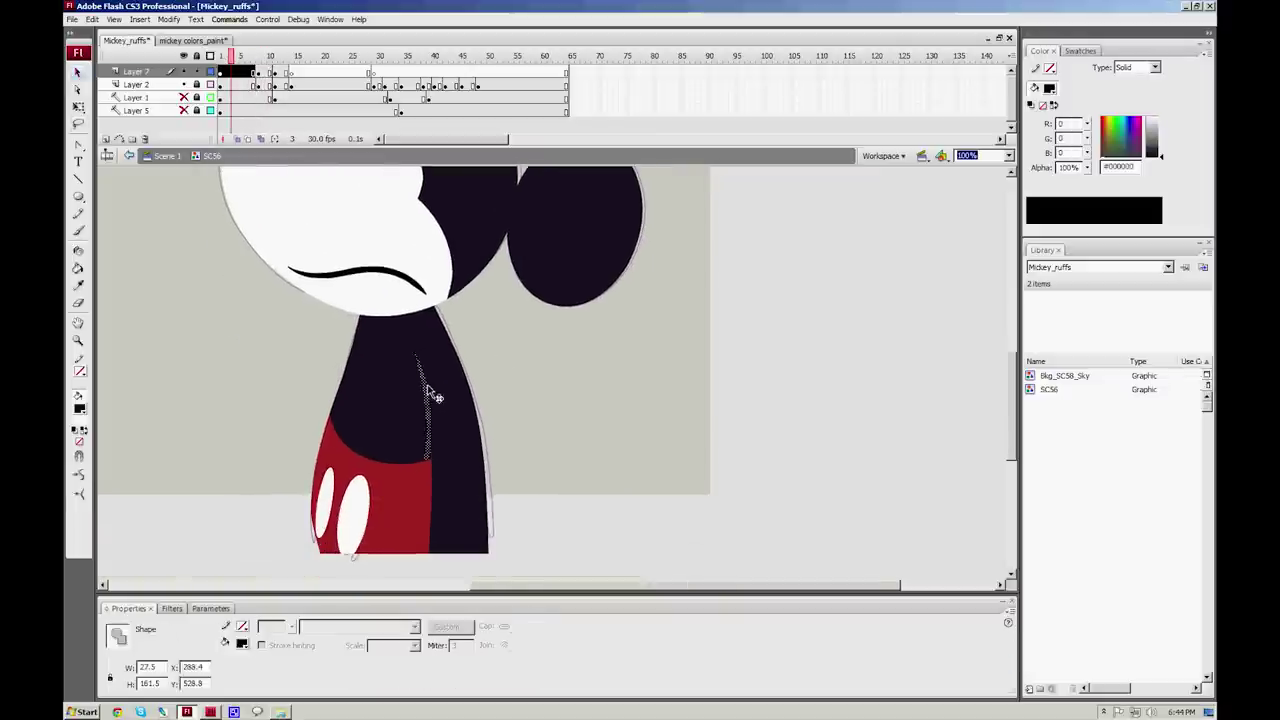
pyautogui.click(489, 389)
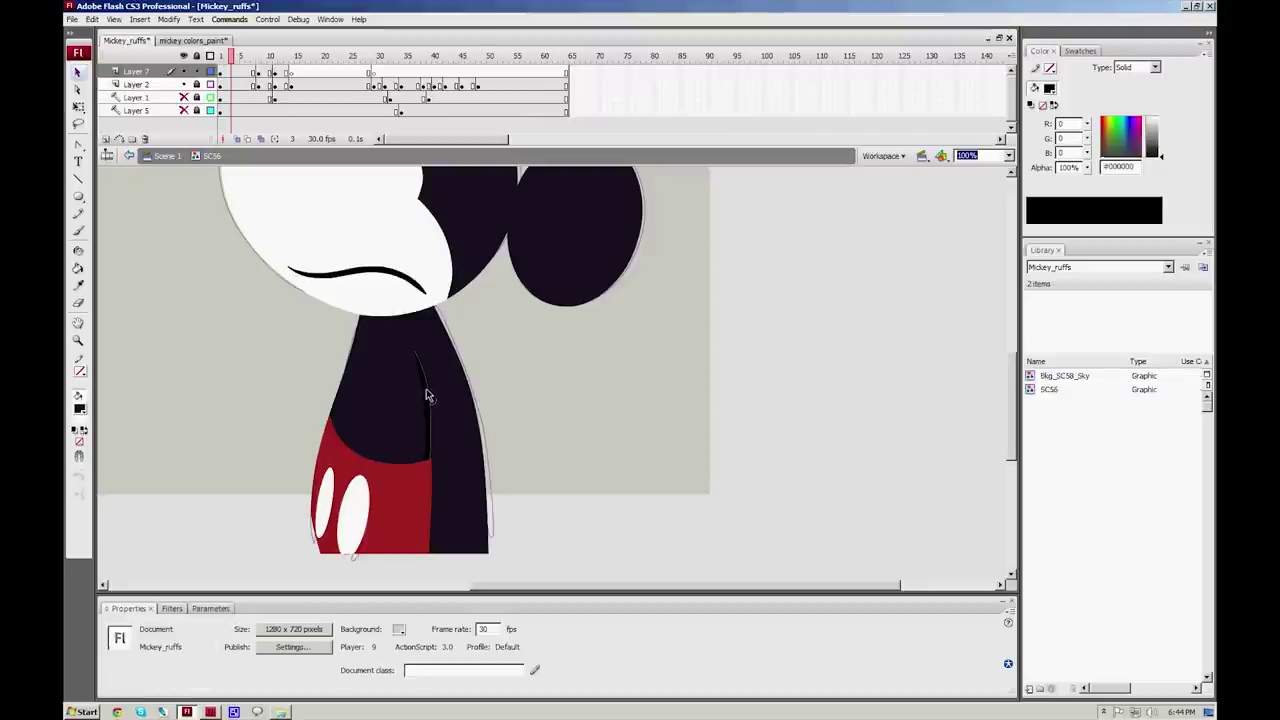
# Step: Return to frame 9 and try selecting the black arm line, clearing the selection each time
pyautogui.moveTo(234, 58); pyautogui.dragTo(264, 58)
pyautogui.click(428, 399)
pyautogui.click(477, 361)
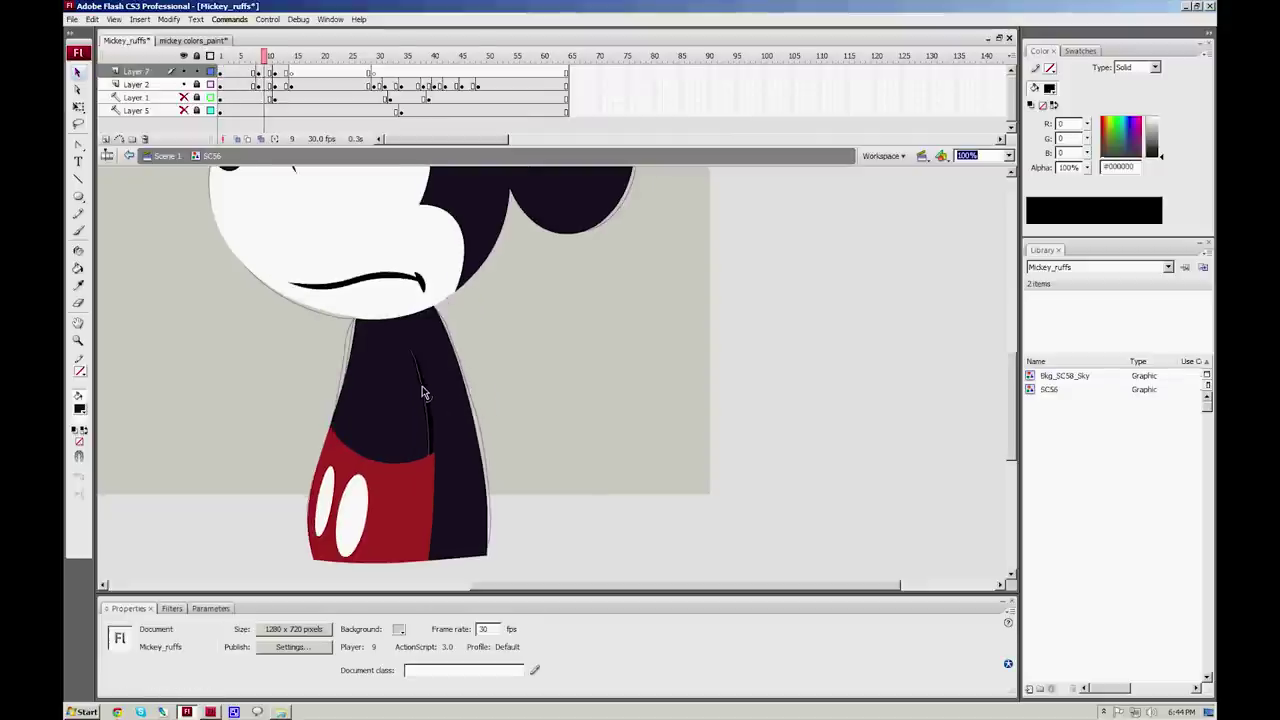
pyautogui.click(425, 392)
pyautogui.click(483, 377)
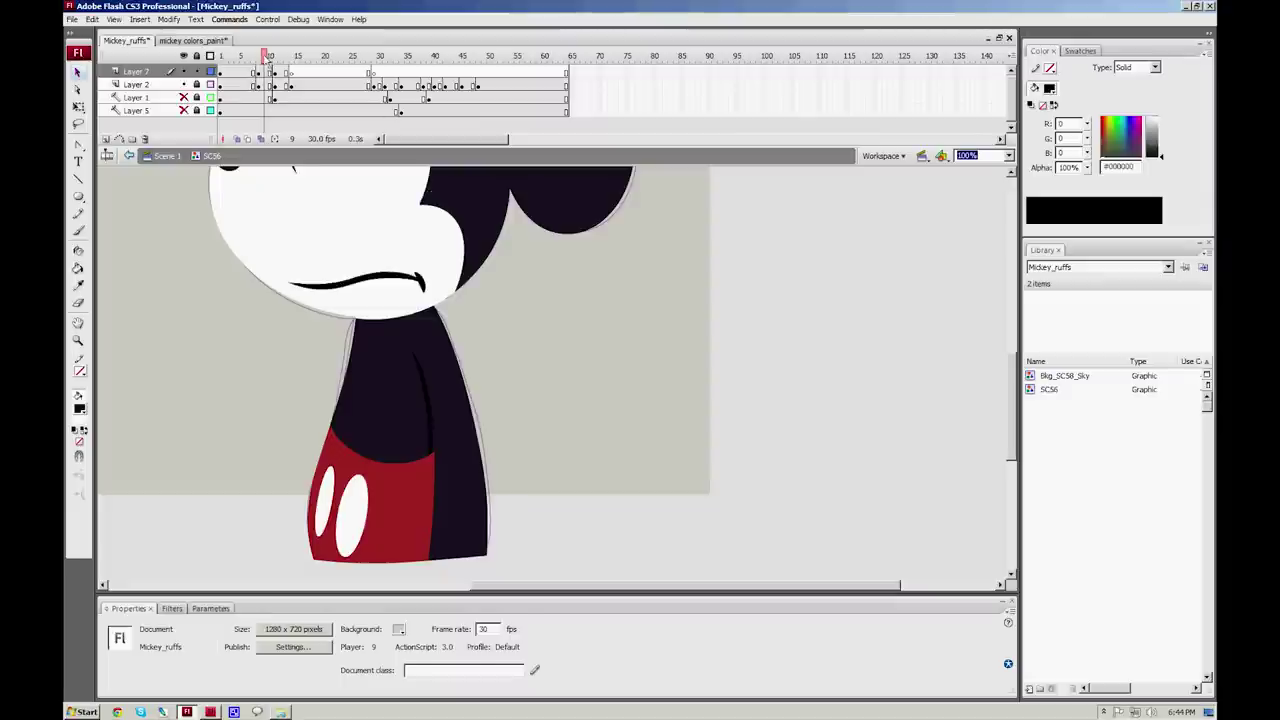
# Step: Go to frame 11 and try selecting the arm line and lassoing the face above the mouth, clearing each selection
pyautogui.click(276, 72)
pyautogui.click(424, 400)
pyautogui.click(467, 355)
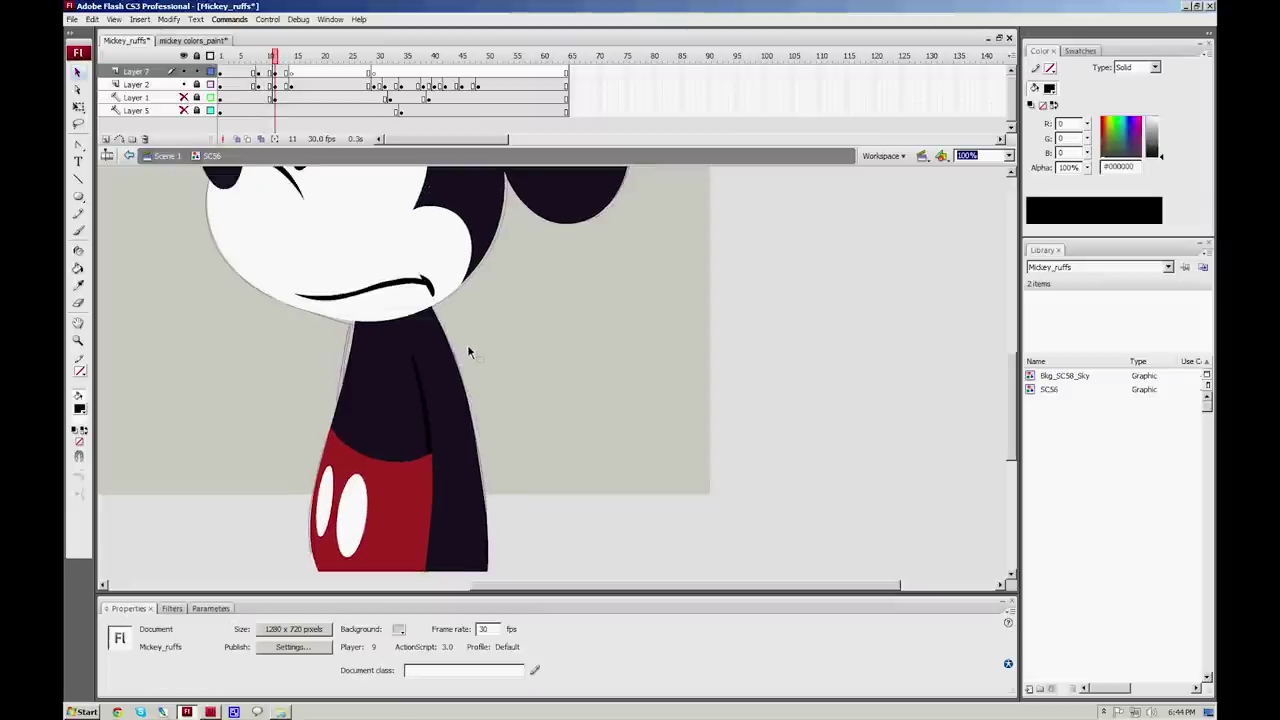
pyautogui.press('l')
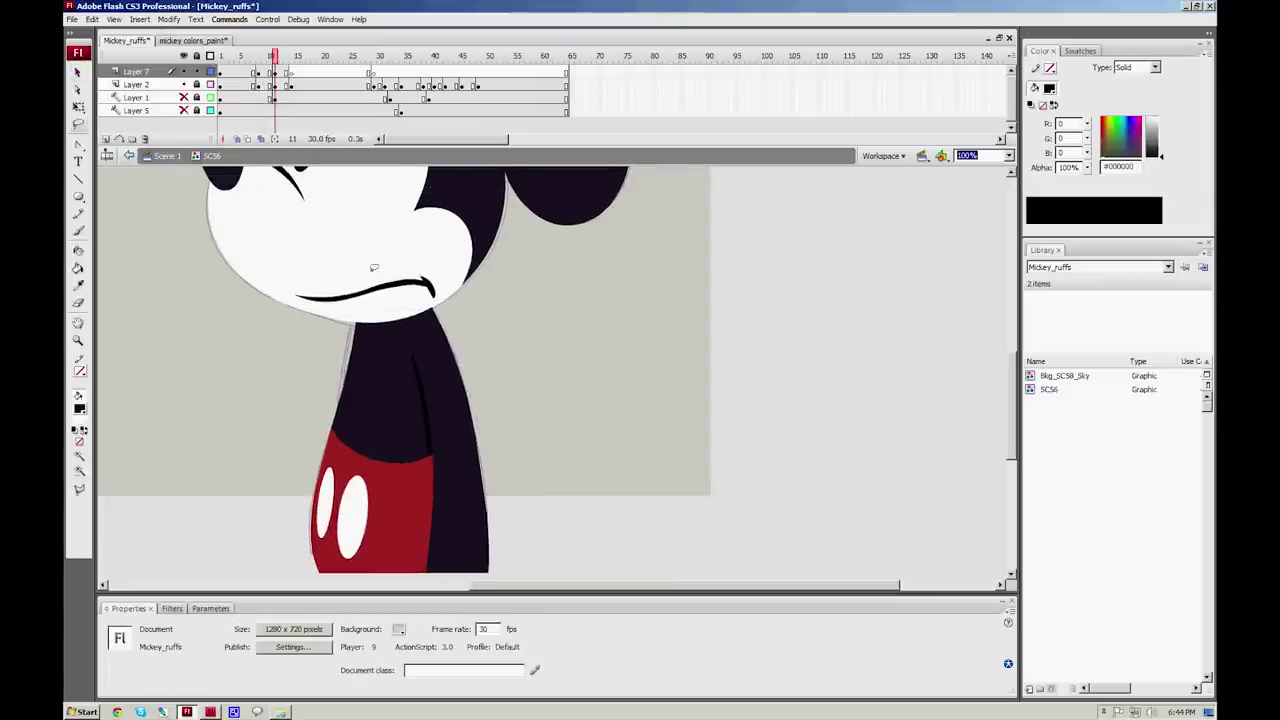
pyautogui.moveTo(371, 266); pyautogui.dragTo(372, 262)
pyautogui.click(486, 323)
# Step: Hide Layer 2, lasso part of the mouth line in frame 11 and clear the selection
pyautogui.click(183, 85)
pyautogui.moveTo(488, 308); pyautogui.dragTo(491, 348)
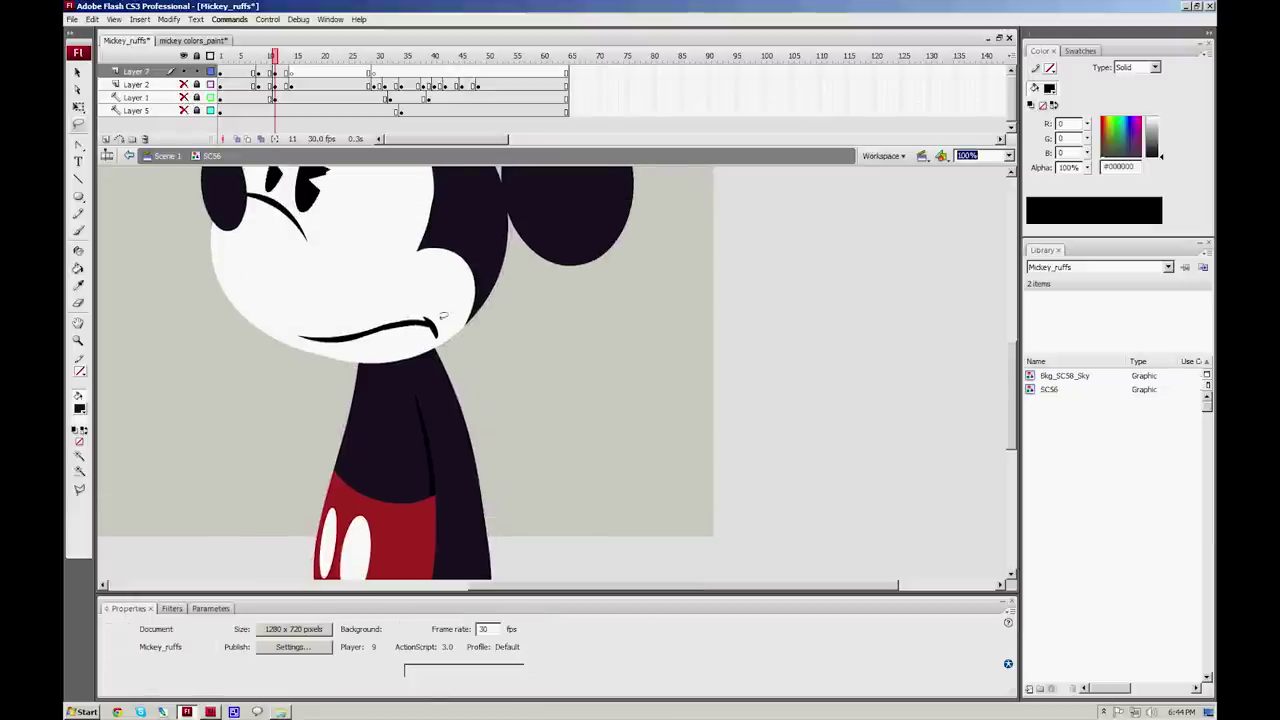
pyautogui.moveTo(410, 310)
pyautogui.mouseDown()
pyautogui.moveTo(386, 340)
pyautogui.moveTo(371, 310)
pyautogui.mouseUp()
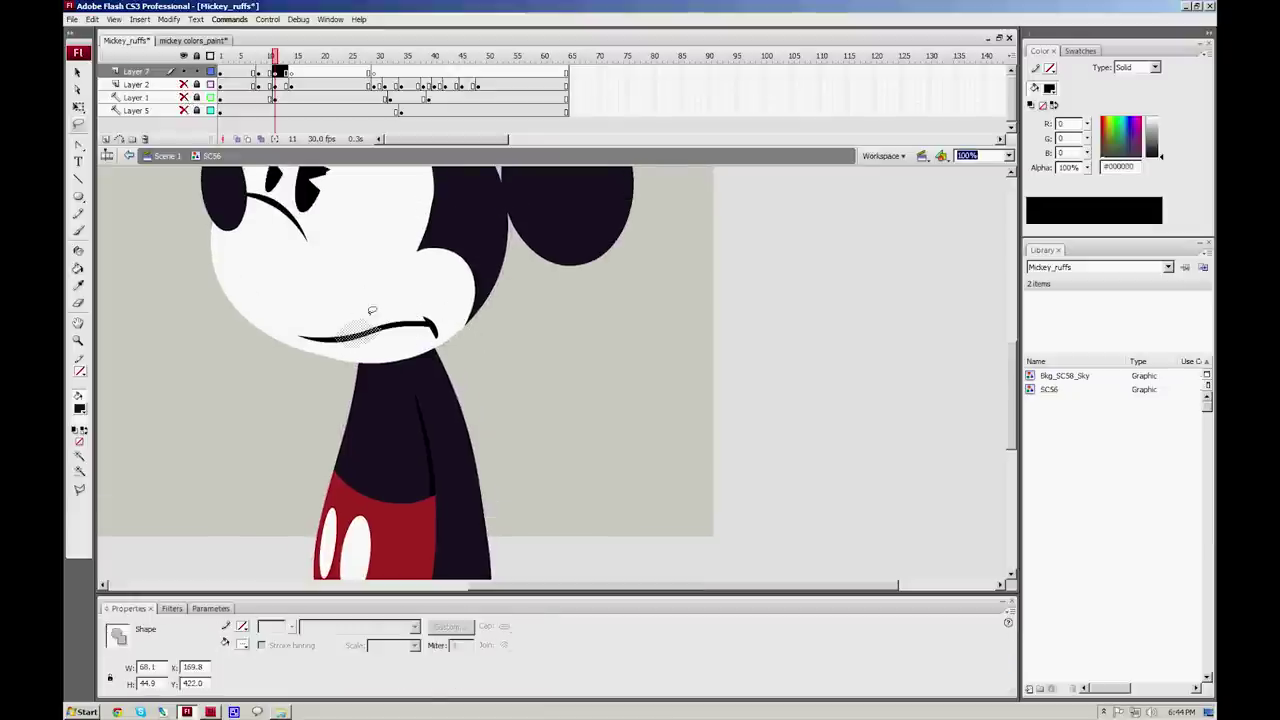
pyautogui.click(465, 320)
# Step: Try selecting the area around the eye in frame 11 and clear the selection
pyautogui.moveTo(511, 319); pyautogui.dragTo(511, 390)
pyautogui.press('b')
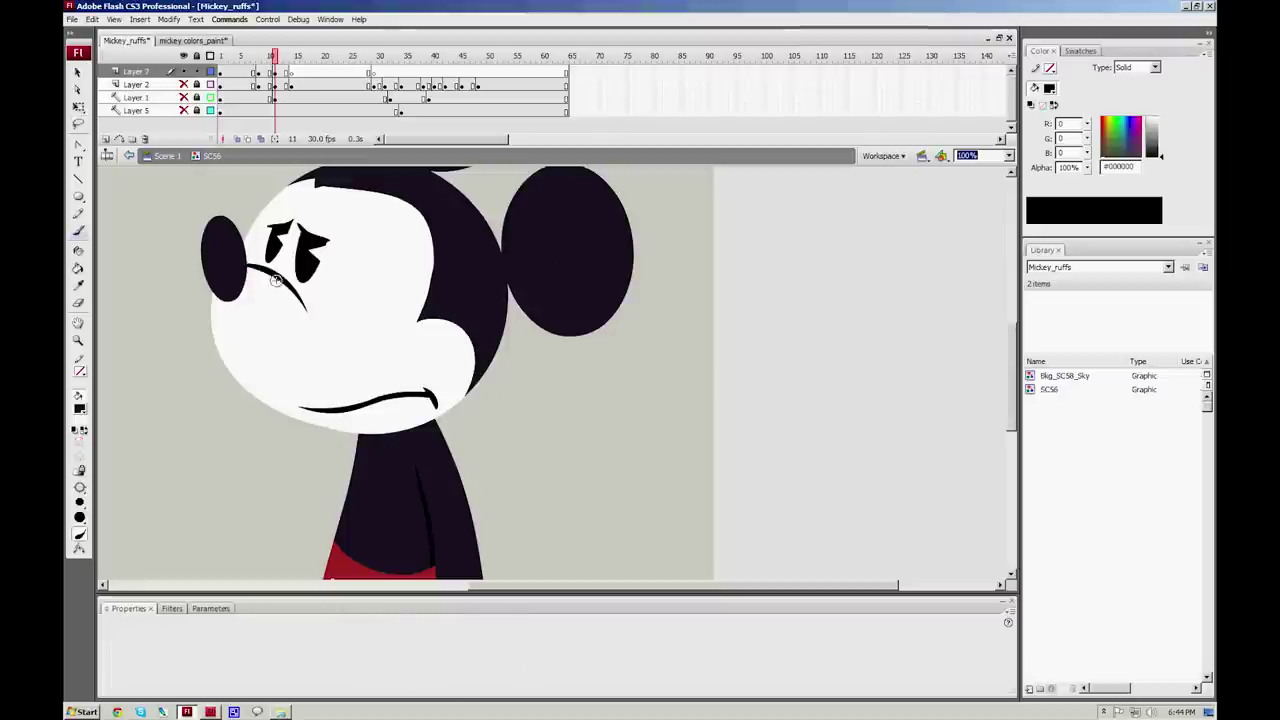
pyautogui.press('v')
pyautogui.moveTo(314, 237)
pyautogui.mouseDown()
pyautogui.moveTo(305, 214)
pyautogui.moveTo(266, 216)
pyautogui.moveTo(300, 234)
pyautogui.moveTo(312, 222)
pyautogui.mouseUp()
pyautogui.click(563, 351)
pyautogui.click(554, 371)
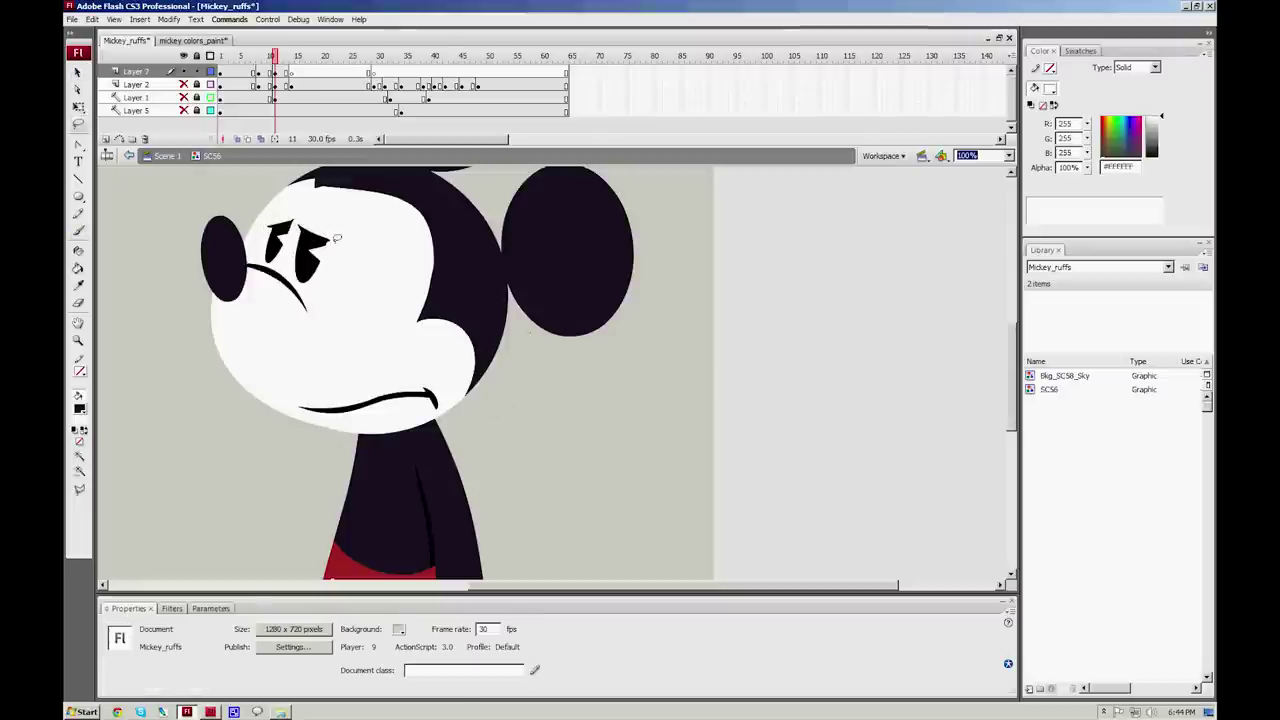
# Step: Go to frame 12, lasso a patch of the dark fill on the head and clear the selection
pyautogui.moveTo(587, 267); pyautogui.dragTo(574, 322)
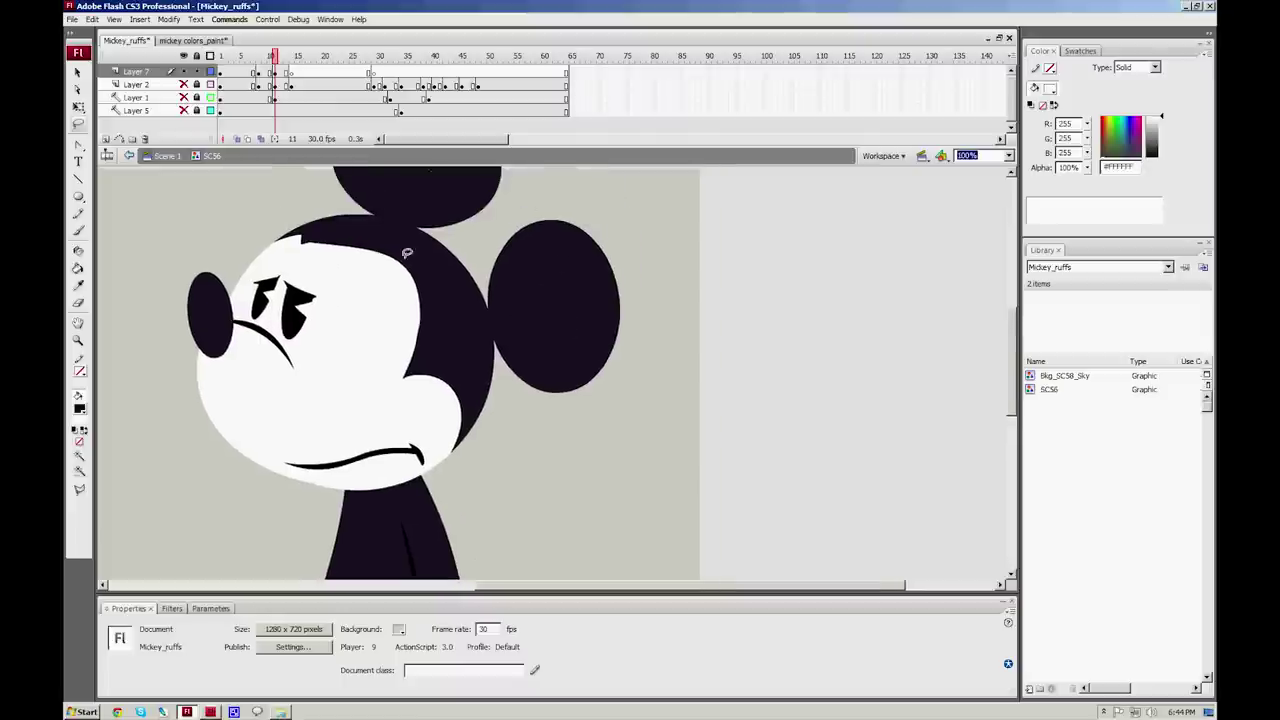
pyautogui.moveTo(276, 56)
pyautogui.mouseDown()
pyautogui.moveTo(264, 56)
pyautogui.moveTo(282, 54)
pyautogui.moveTo(281, 76)
pyautogui.mouseUp()
pyautogui.press('b')
pyautogui.press('v')
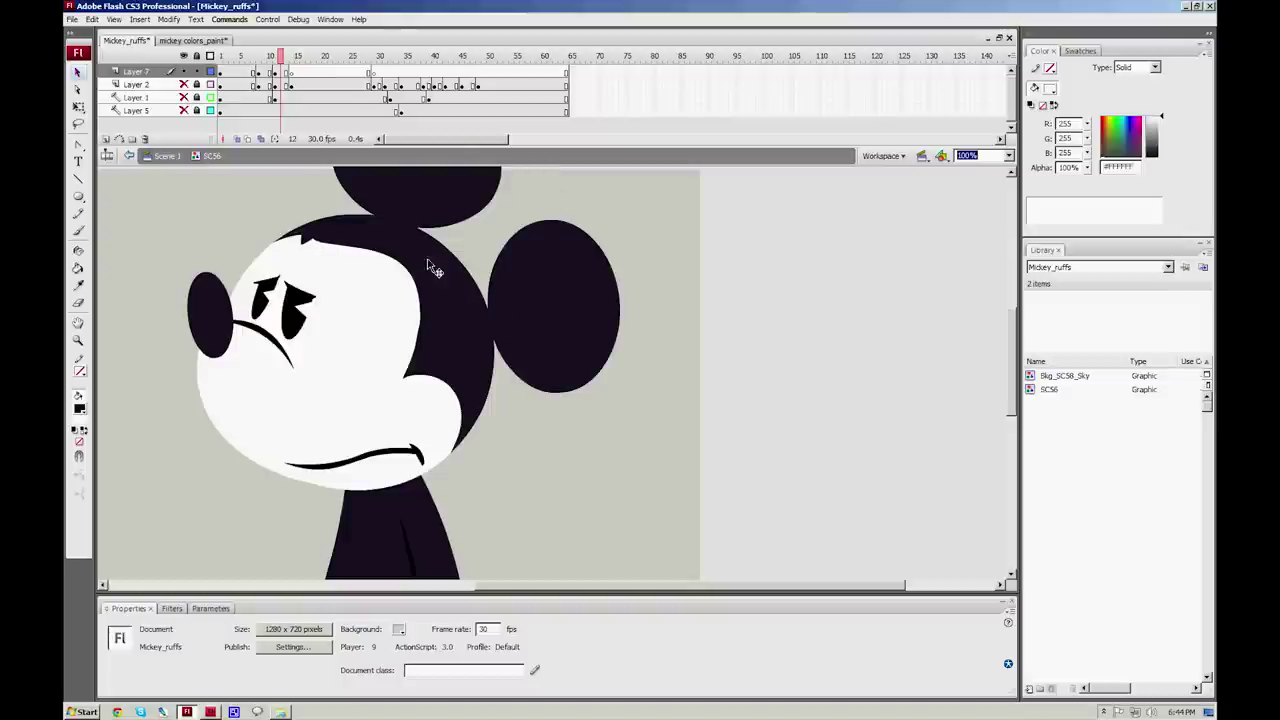
pyautogui.press('l')
pyautogui.moveTo(425, 280); pyautogui.dragTo(418, 298)
pyautogui.click(500, 345)
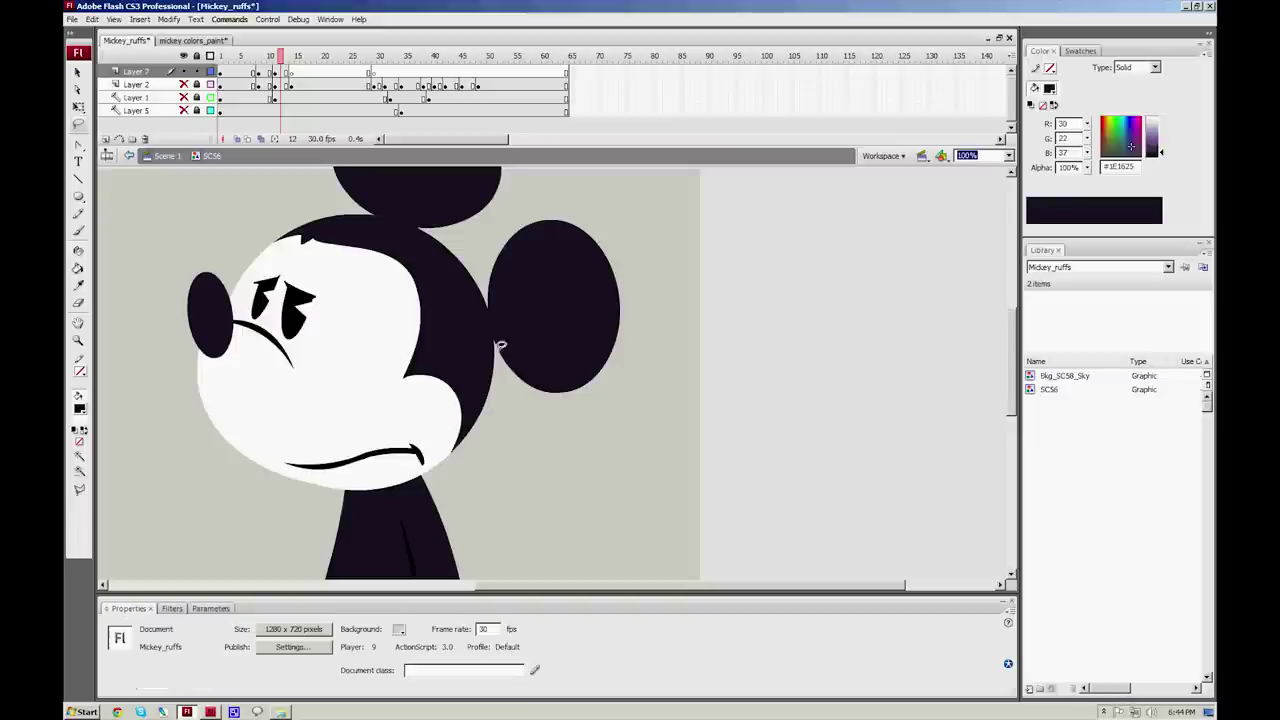
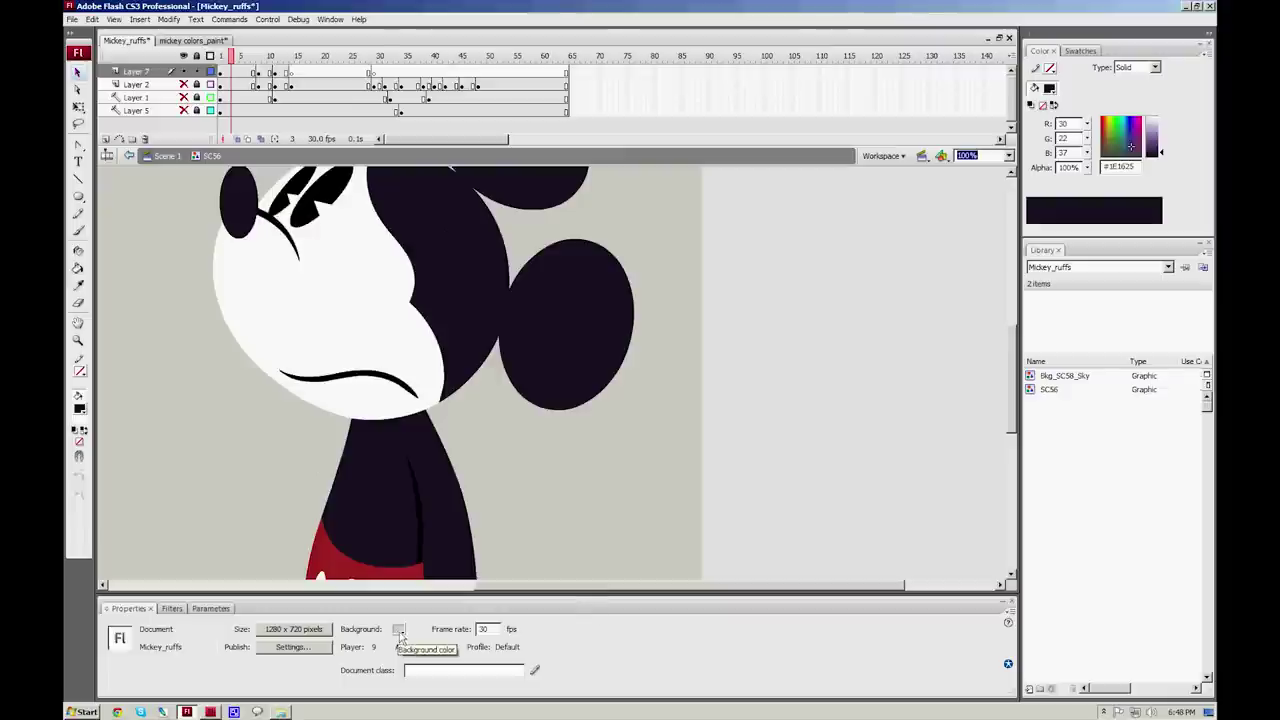
# Step: Change the document's background colour to lavender blue and return to frame 1
pyautogui.click(399, 630)
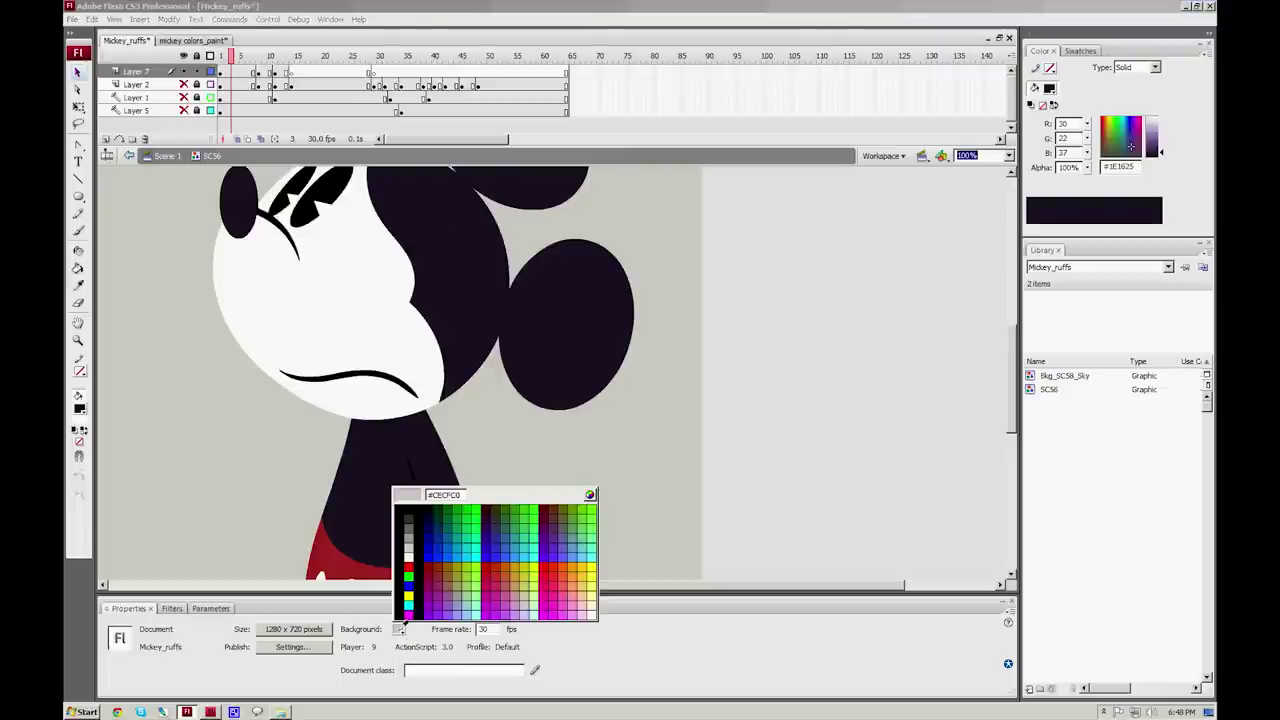
pyautogui.click(456, 606)
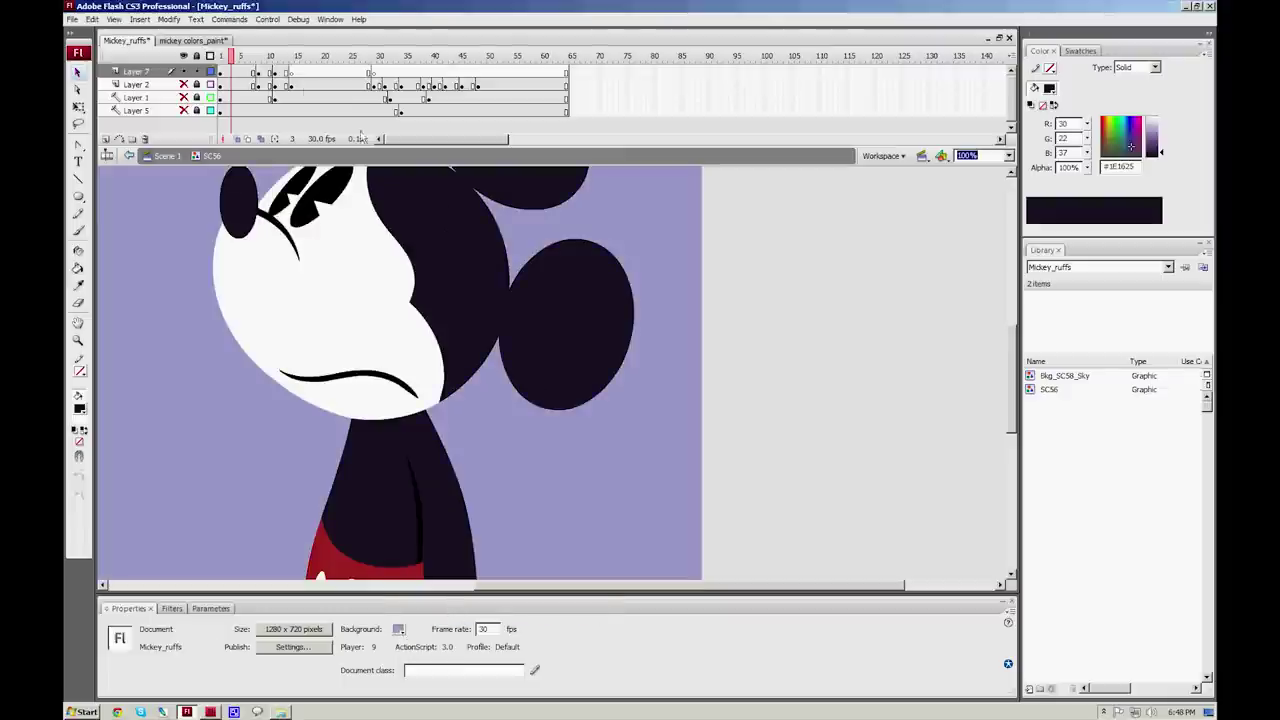
pyautogui.moveTo(237, 58)
pyautogui.mouseDown()
pyautogui.moveTo(295, 58)
pyautogui.moveTo(226, 58)
pyautogui.mouseUp()
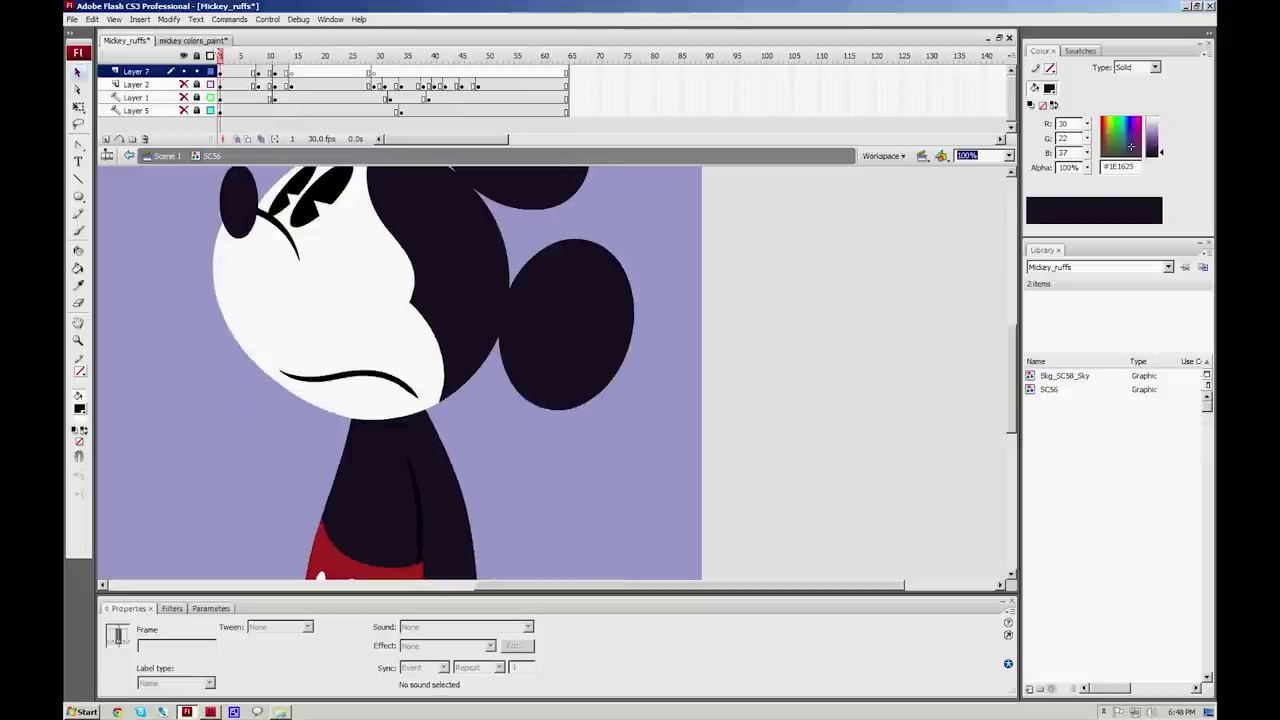
# Step: Switch to the mickey colors_paint document
pyautogui.click(195, 40)
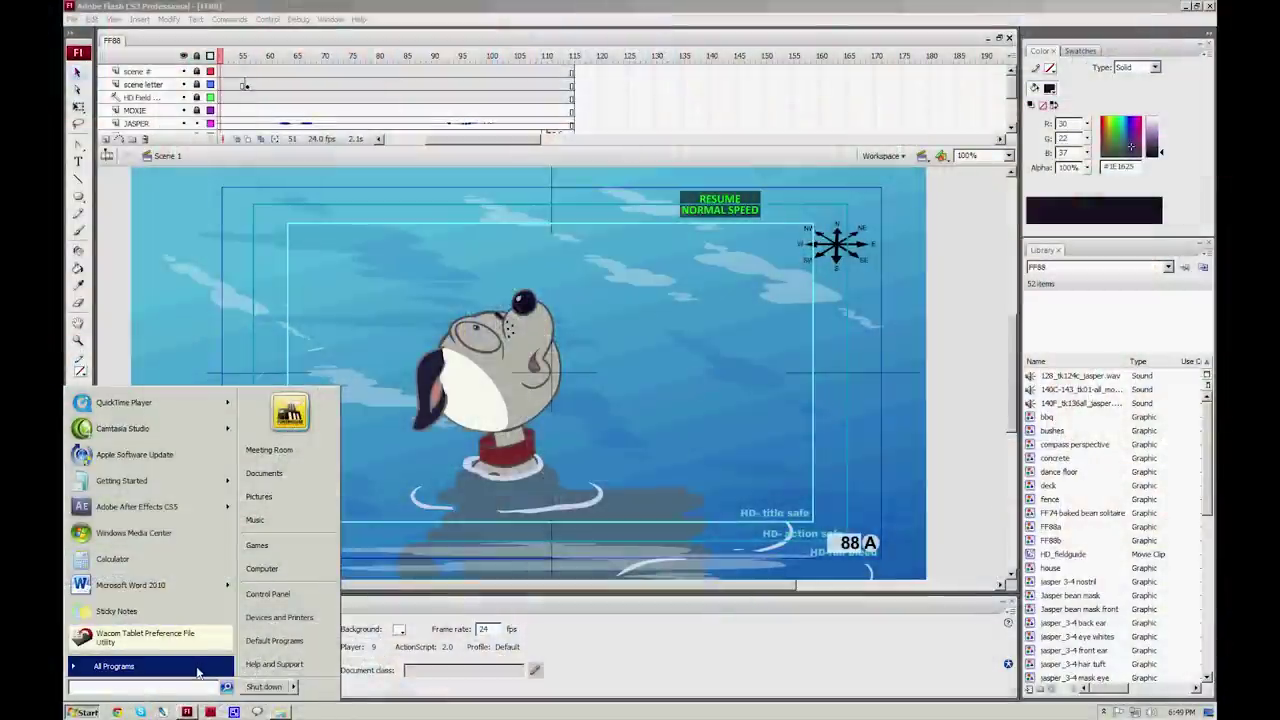
# Step: Open the Wacom Tablet Properties from the installed programs, check the grip pen settings, and close the window
pyautogui.click(197, 673)
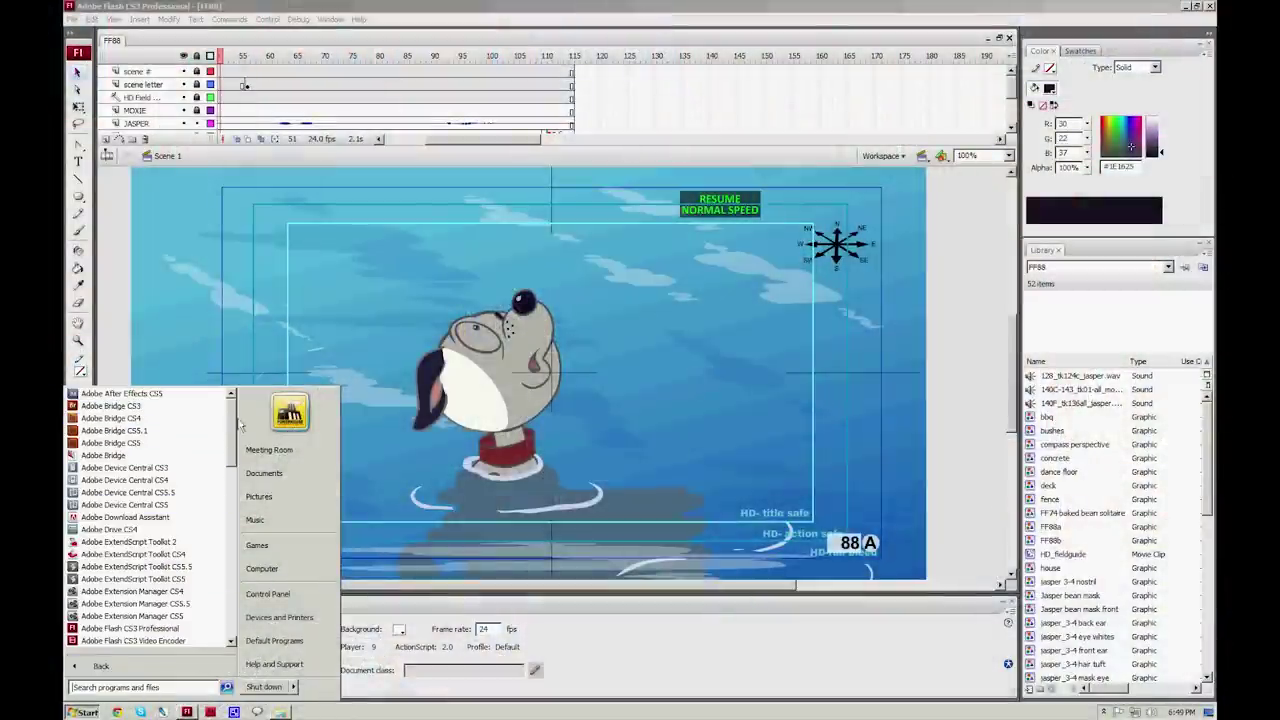
pyautogui.moveTo(230, 437); pyautogui.dragTo(245, 590)
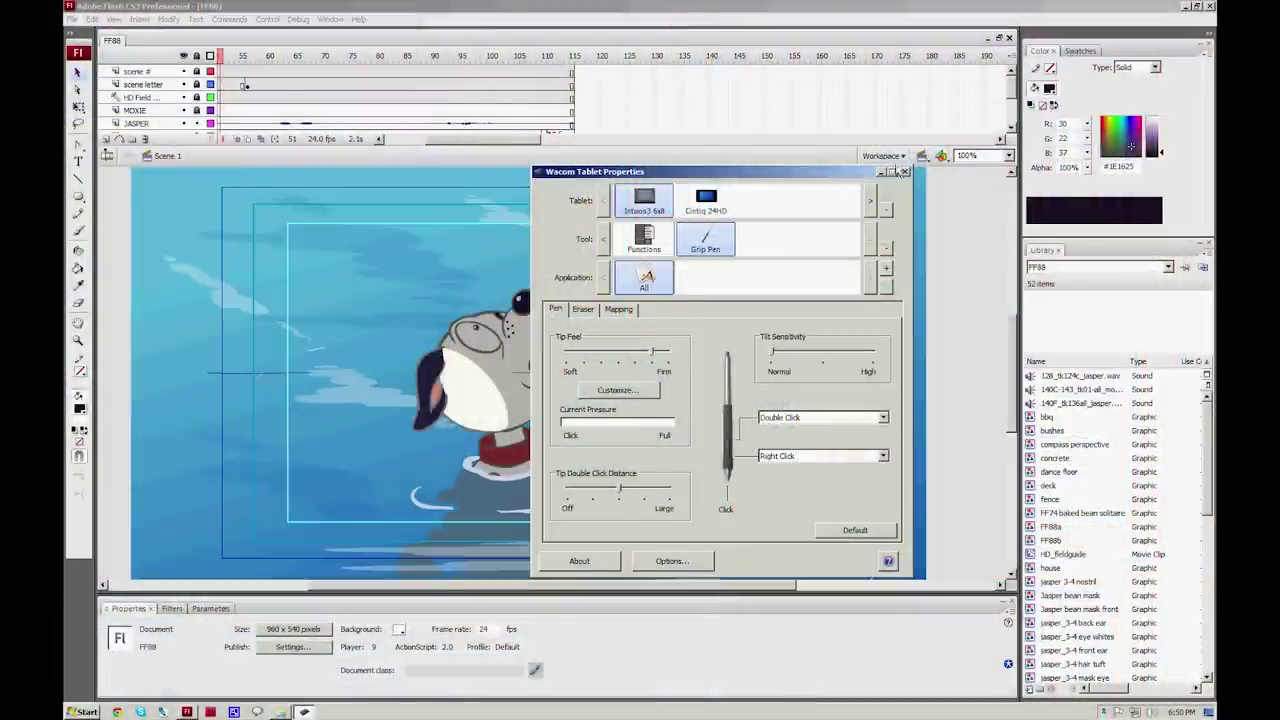
pyautogui.click(905, 172)
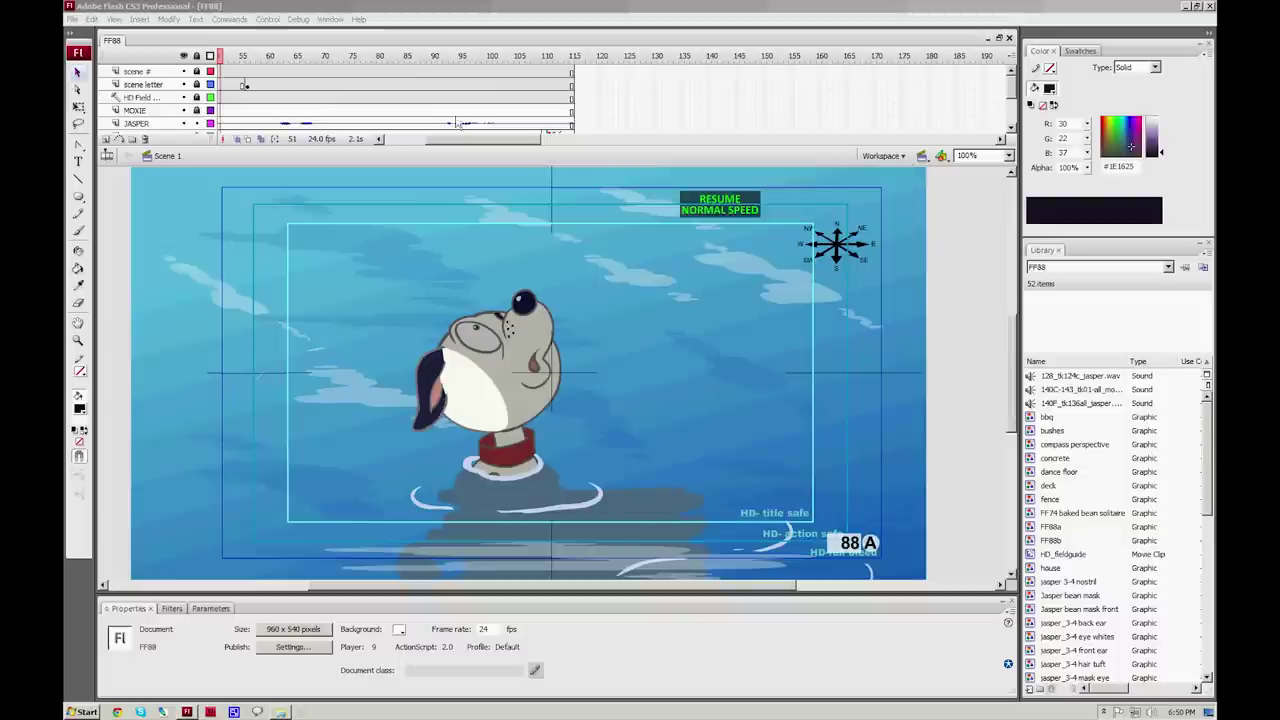
# Step: Go to frame 69 of the main timeline and open the donkey's FF88b symbol for editing
pyautogui.moveTo(240, 57); pyautogui.dragTo(318, 57)
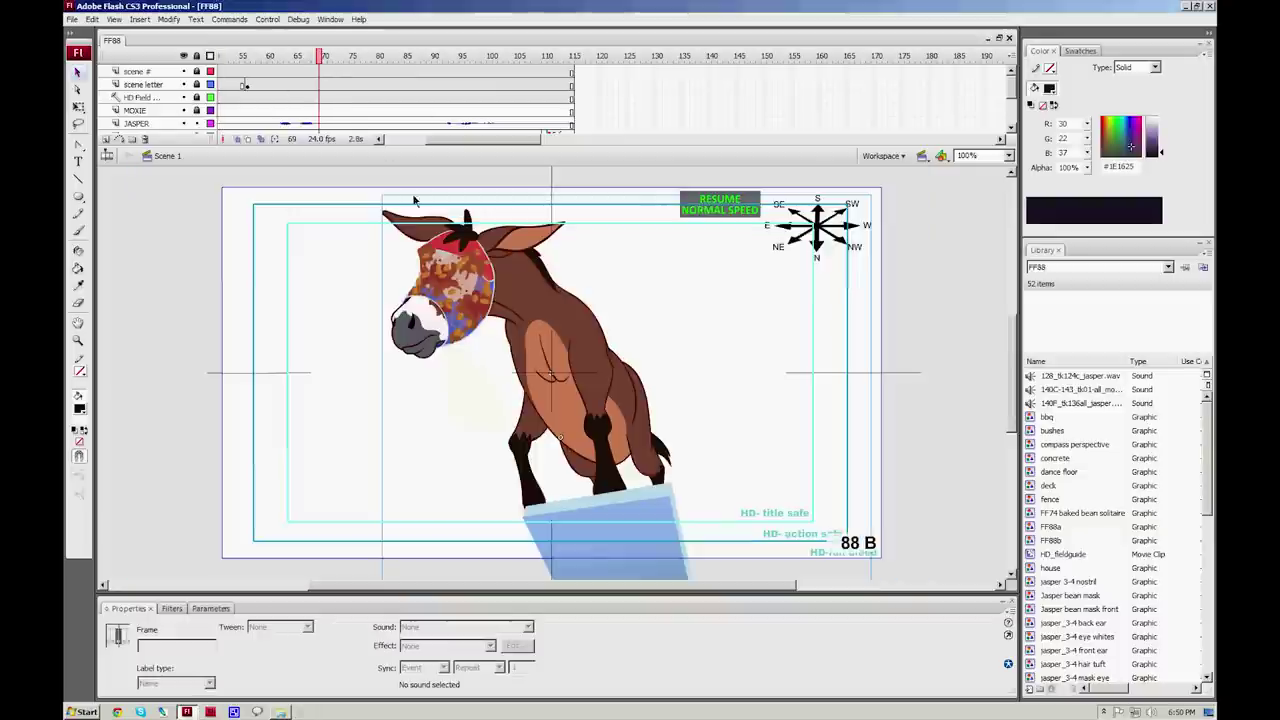
pyautogui.click(512, 300)
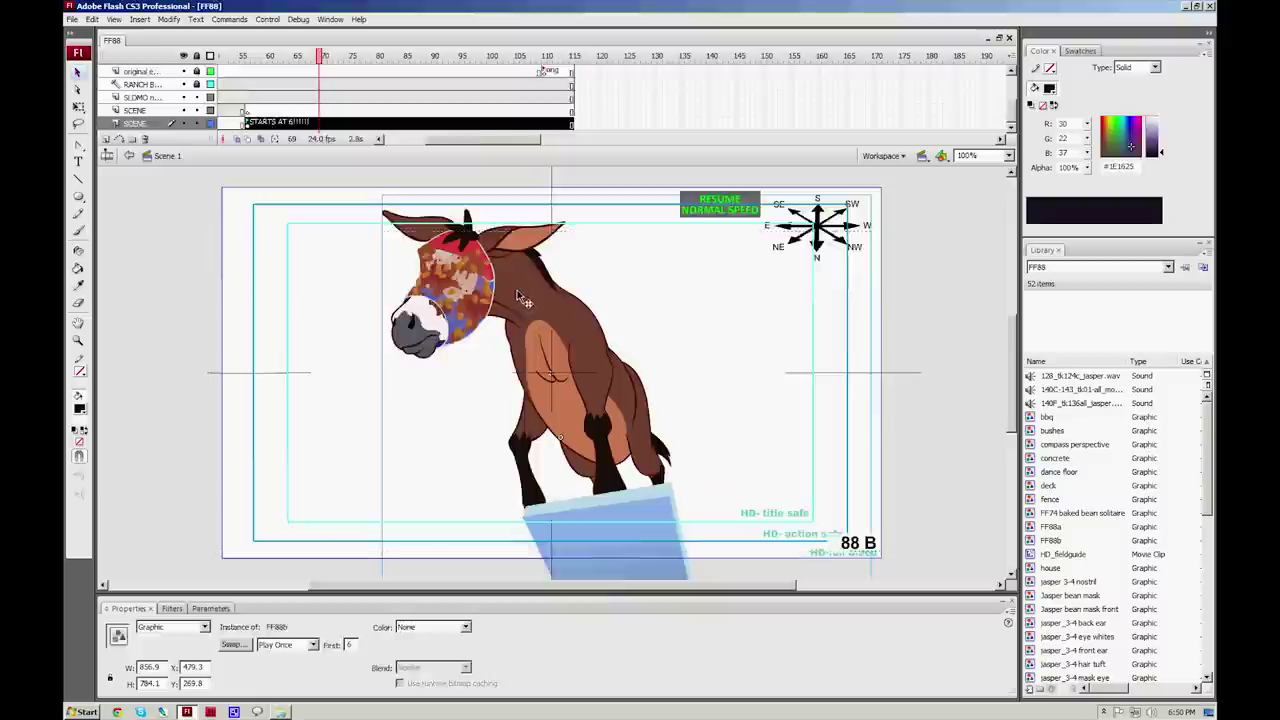
pyautogui.doubleClick(512, 301)
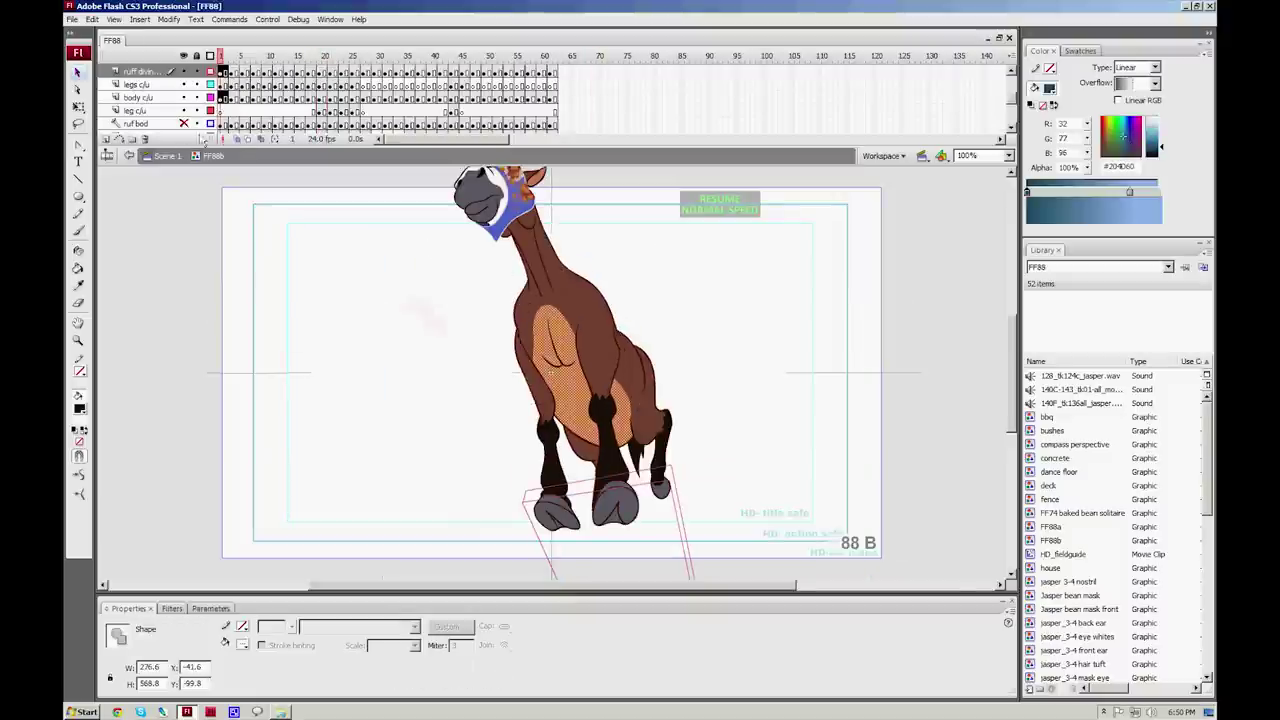
# Step: Enlarge the timeline to show more layers and collapse the properties area to give the stage more room
pyautogui.moveTo(939, 146); pyautogui.dragTo(939, 240)
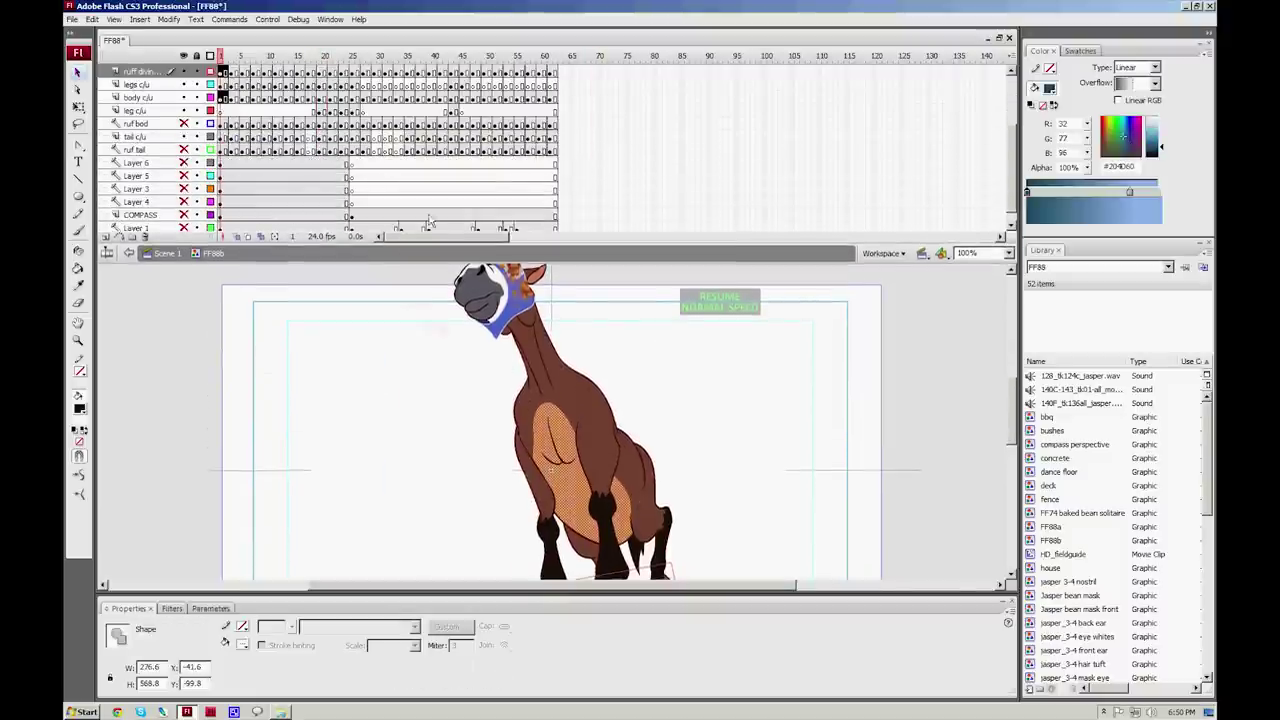
pyautogui.moveTo(1012, 420); pyautogui.dragTo(1012, 406)
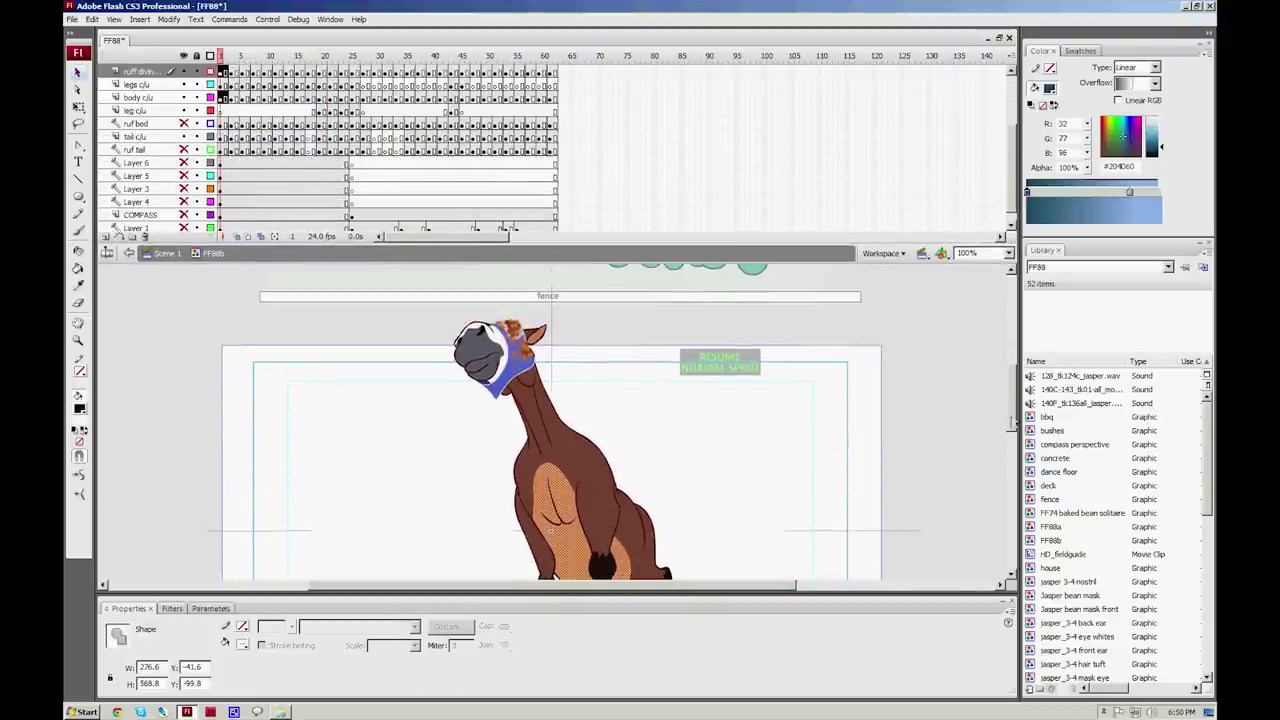
pyautogui.moveTo(106, 609); pyautogui.dragTo(113, 646)
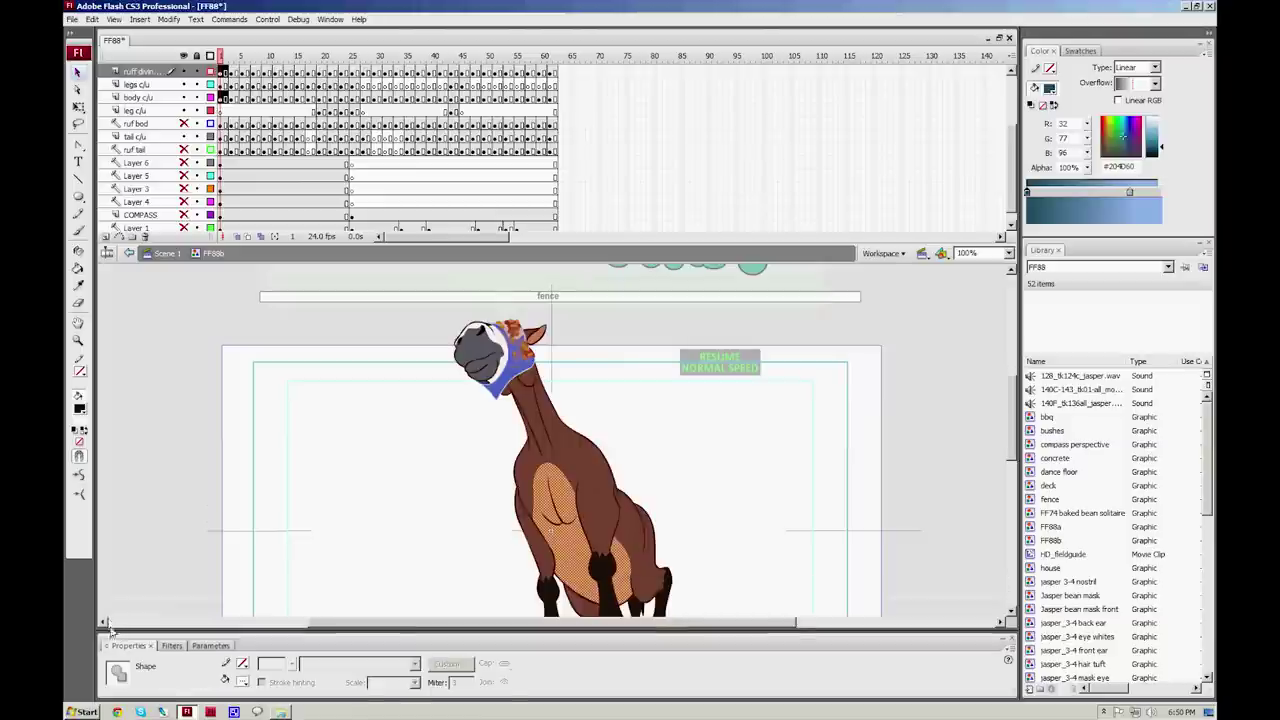
pyautogui.click(113, 647)
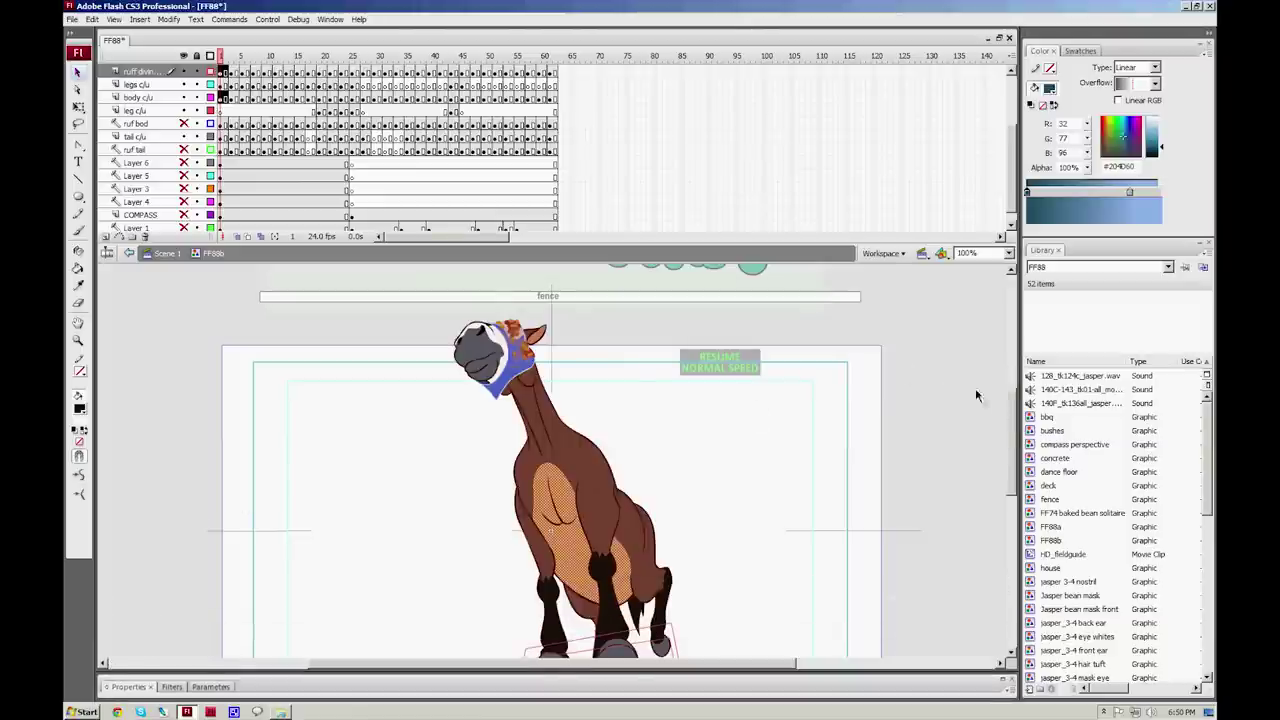
pyautogui.scroll(1, 970, 398)
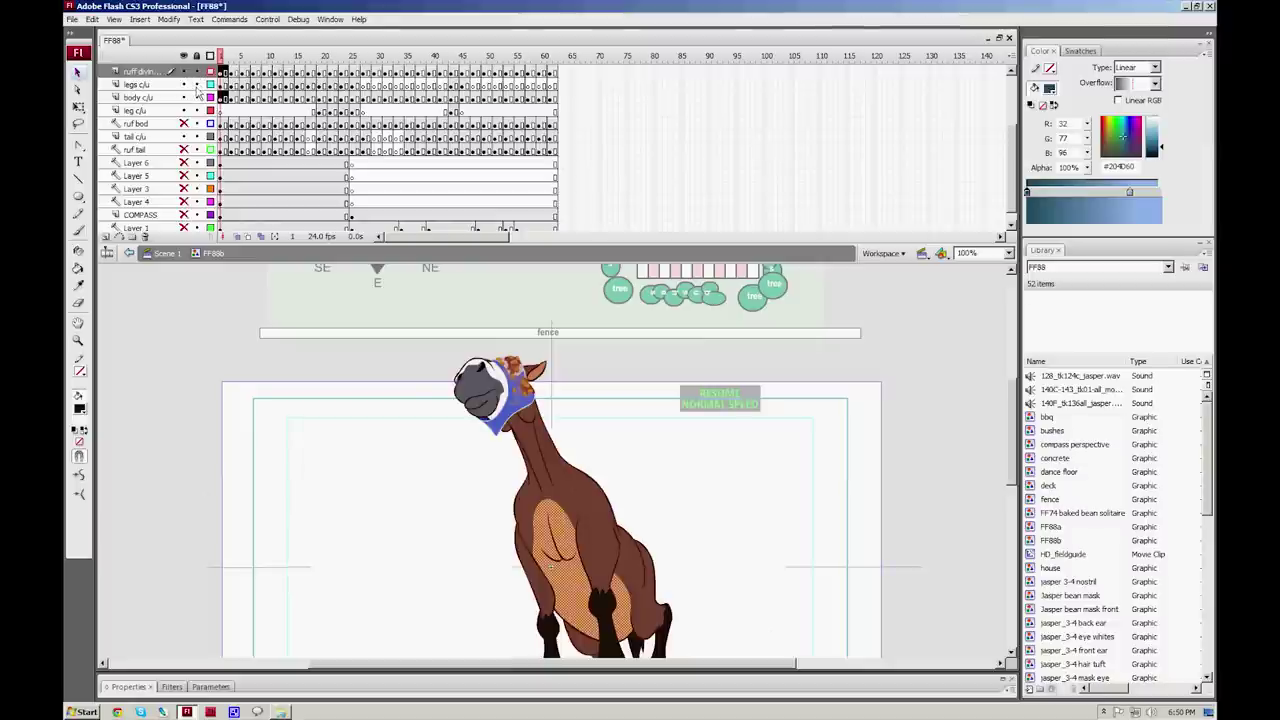
# Step: Lock and hide the legs c/u, body c/u, leg c/u and tail c/u layers
pyautogui.moveTo(197, 88); pyautogui.dragTo(205, 135)
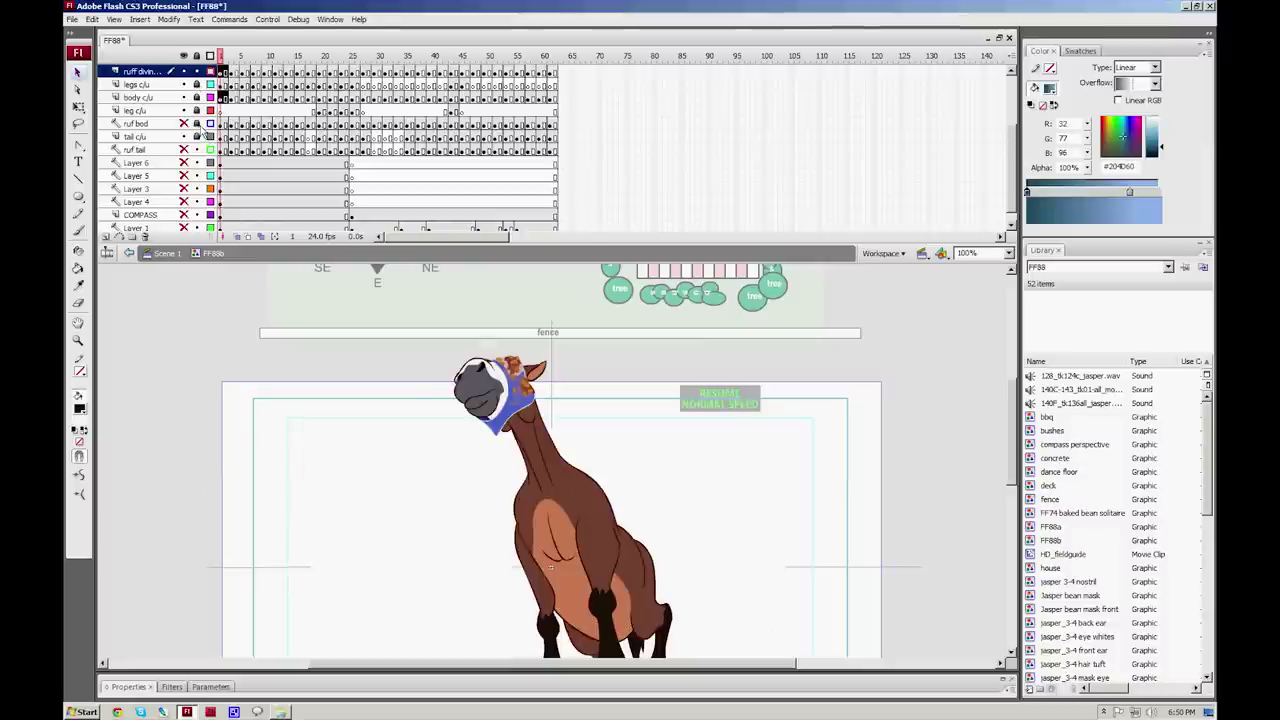
pyautogui.moveTo(183, 84); pyautogui.dragTo(188, 112)
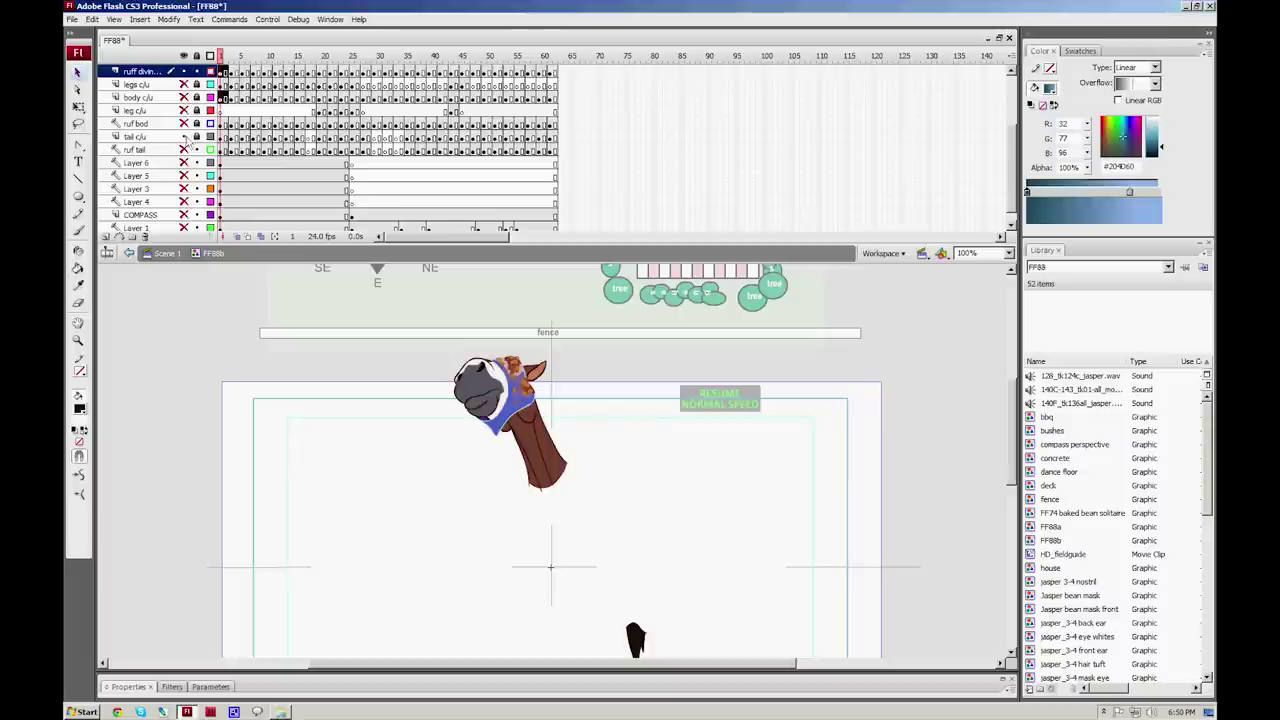
pyautogui.click(184, 136)
# Step: Show the ruf bod and ruf head sketch layers, and lock and hide the neck layer
pyautogui.scroll(3, 1013, 137)
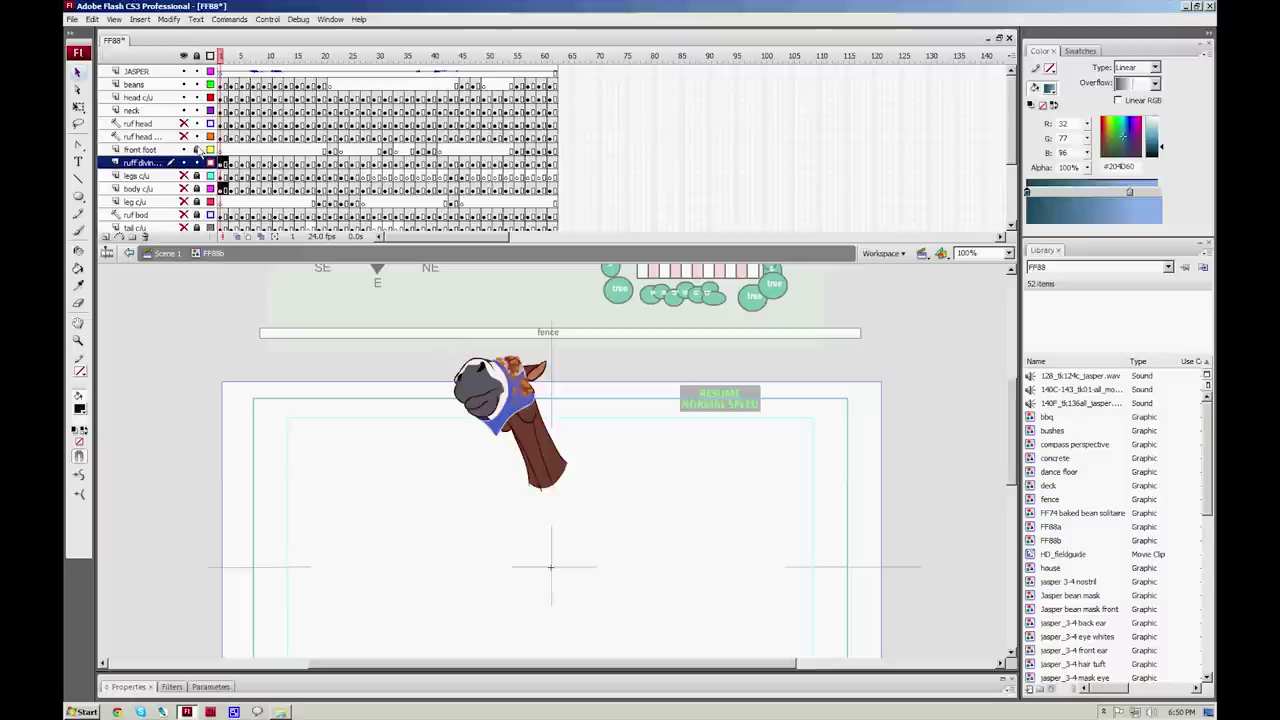
pyautogui.click(184, 215)
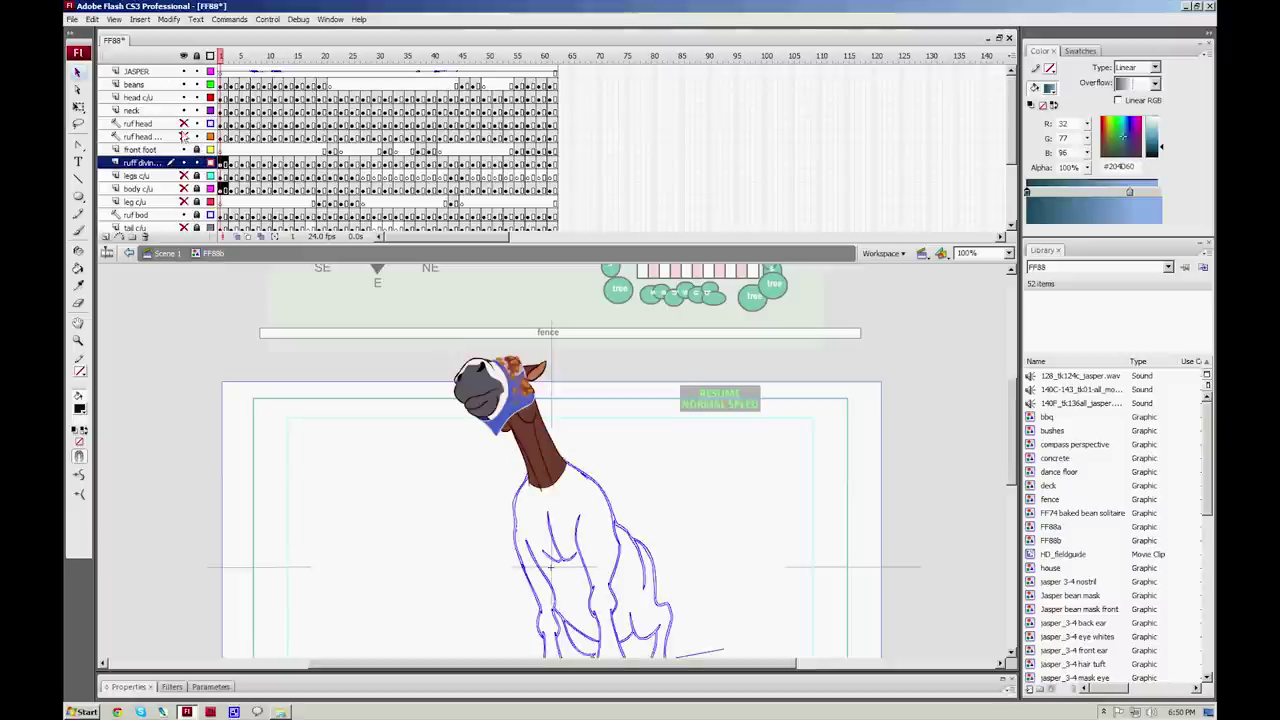
pyautogui.click(184, 110)
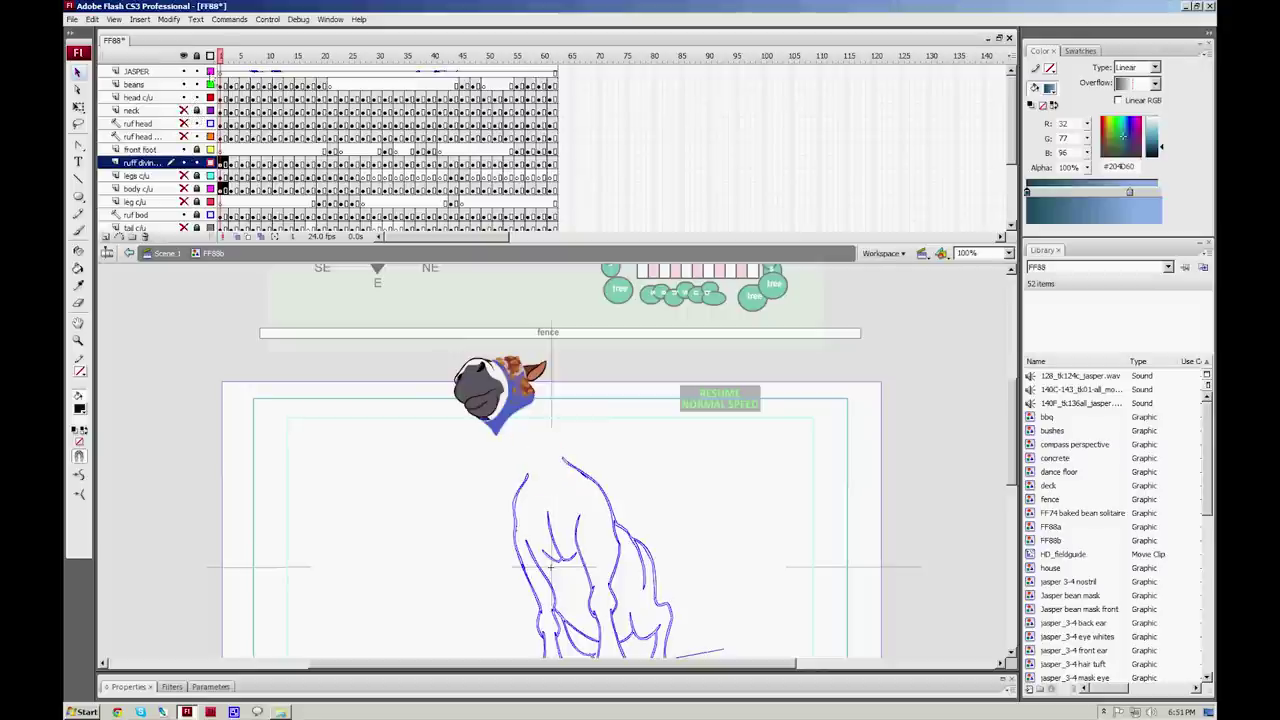
# Step: Scrub the FF88b timeline through frame 13 to frame 21 and enlarge the layer area further
pyautogui.moveTo(220, 52); pyautogui.dragTo(286, 50)
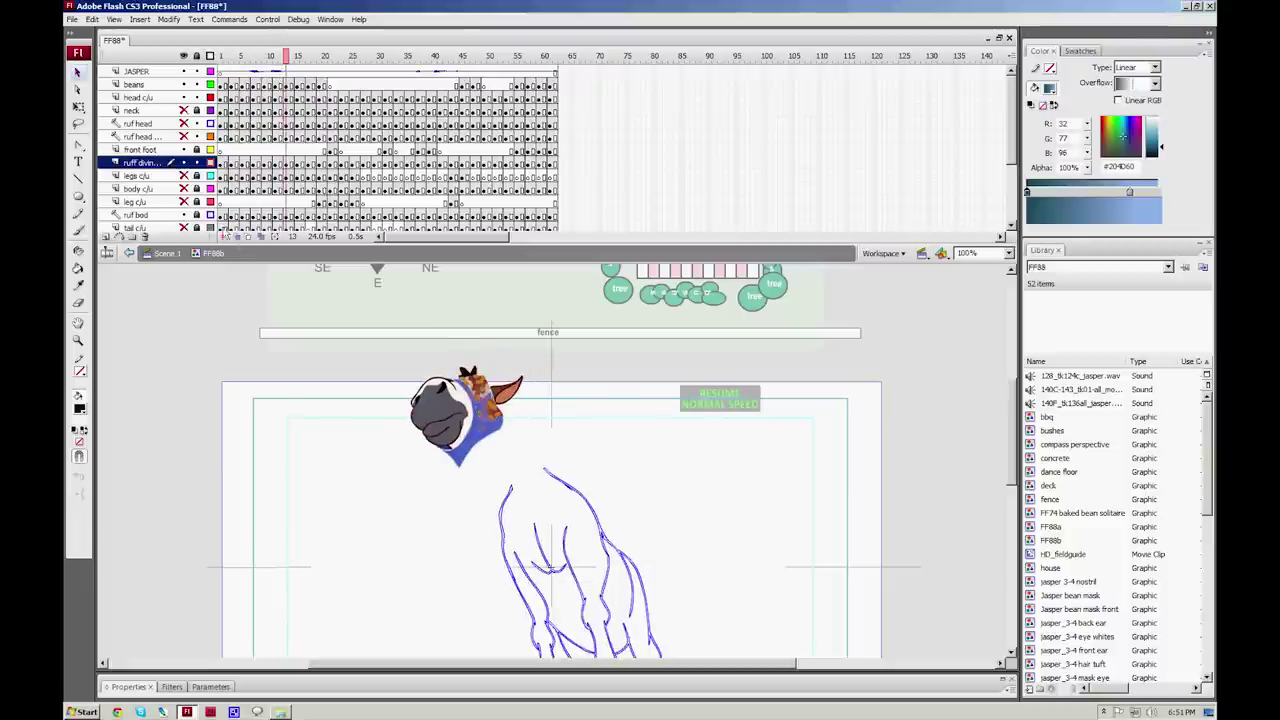
pyautogui.moveTo(253, 250); pyautogui.dragTo(250, 315)
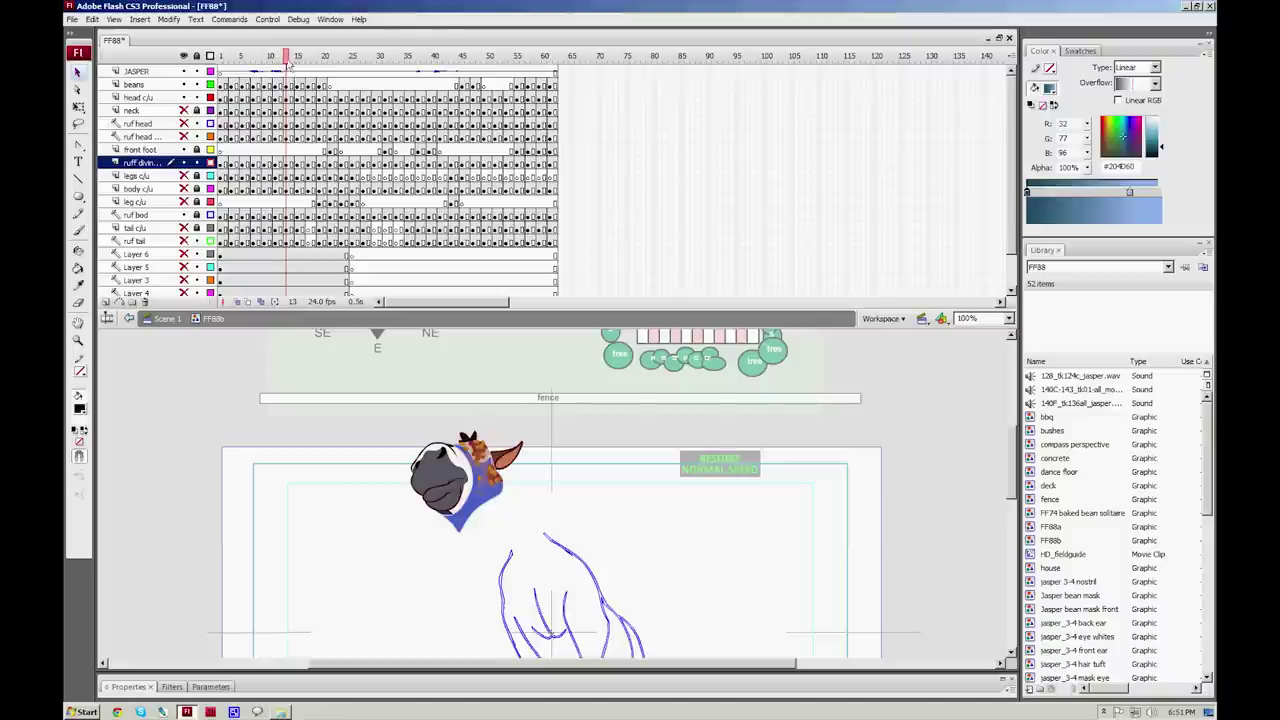
pyautogui.moveTo(288, 57); pyautogui.dragTo(330, 53)
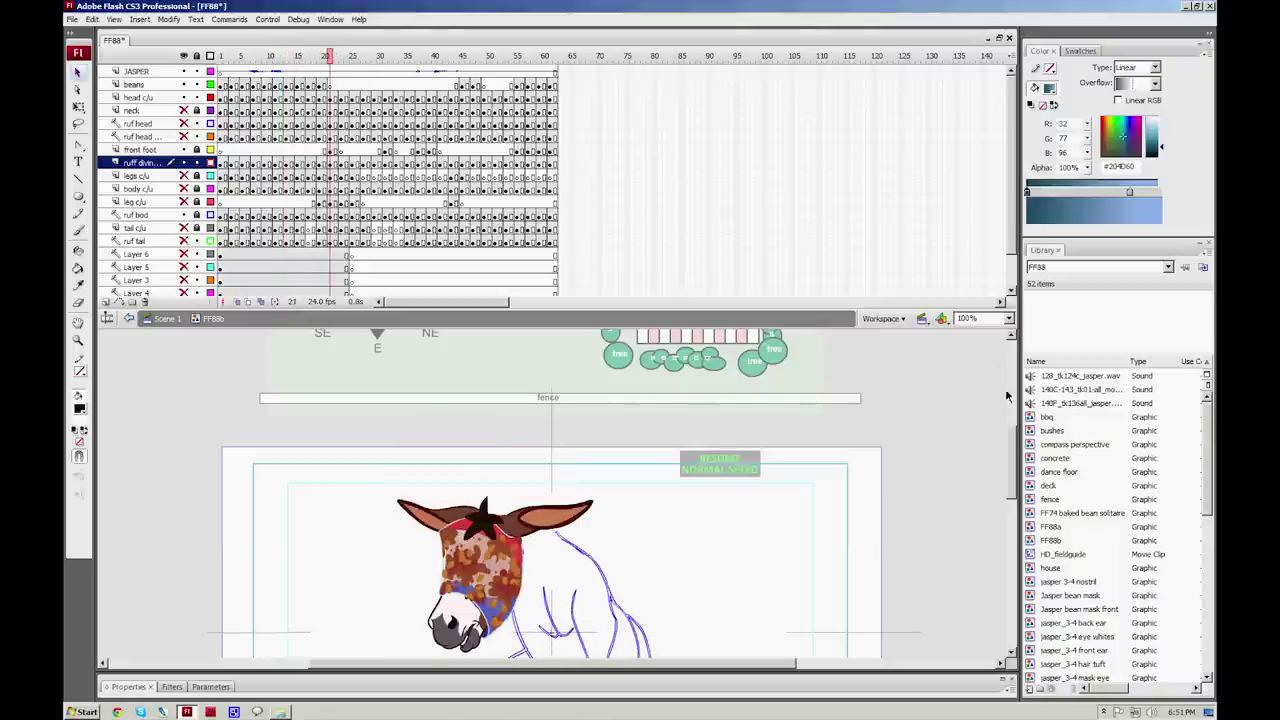
pyautogui.moveTo(1011, 452); pyautogui.dragTo(1010, 464)
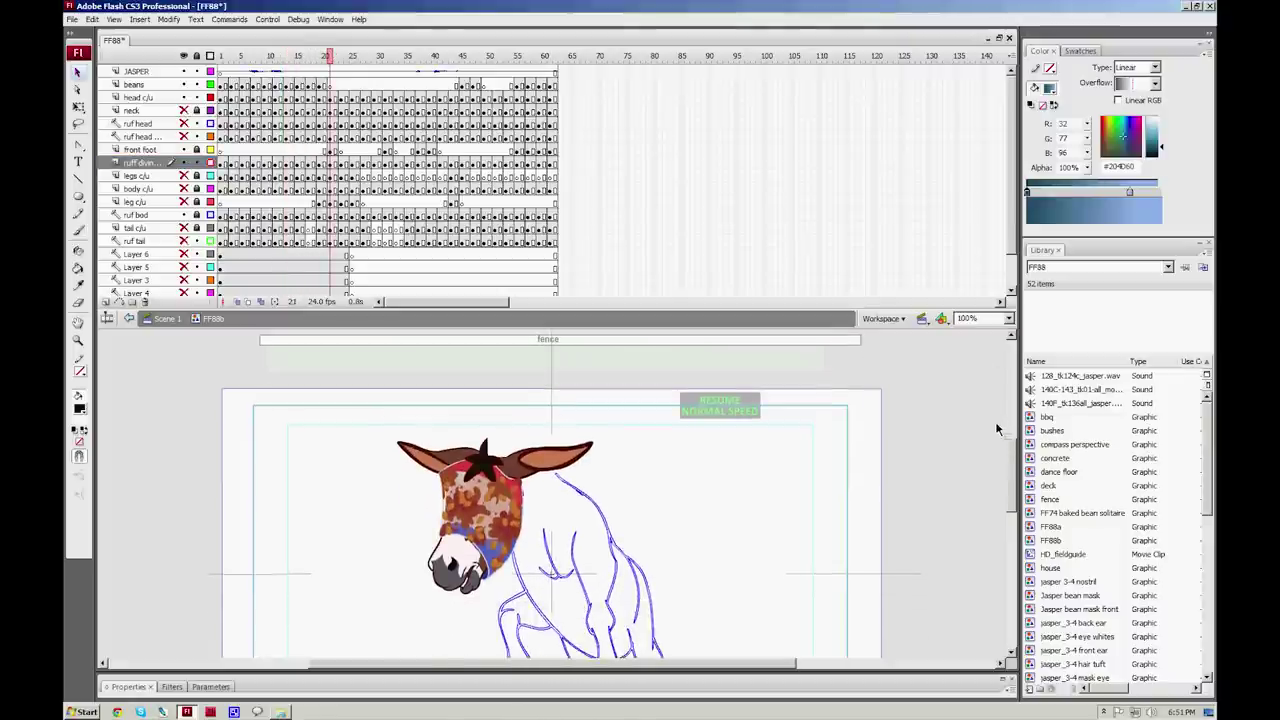
# Step: Examine the head c/u artwork at frame 21 in outline view, select its keyframe contents, and restore the full-color display
pyautogui.click(476, 520)
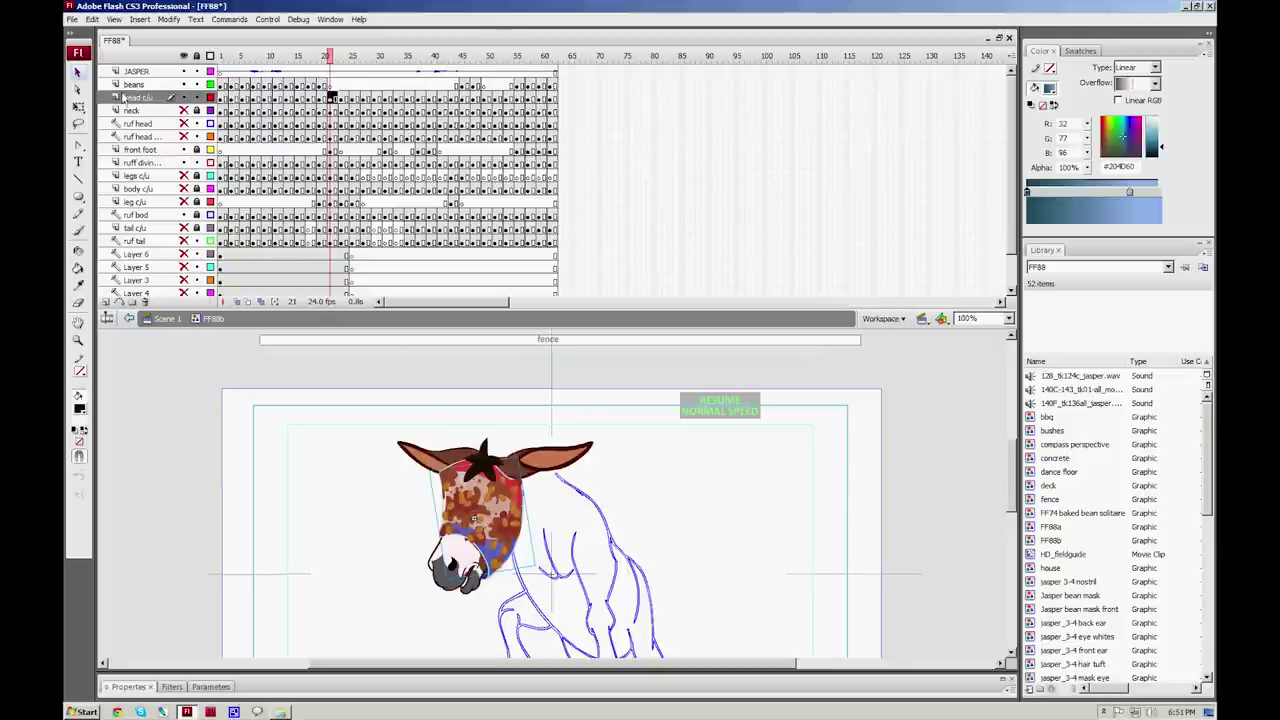
pyautogui.click(210, 97)
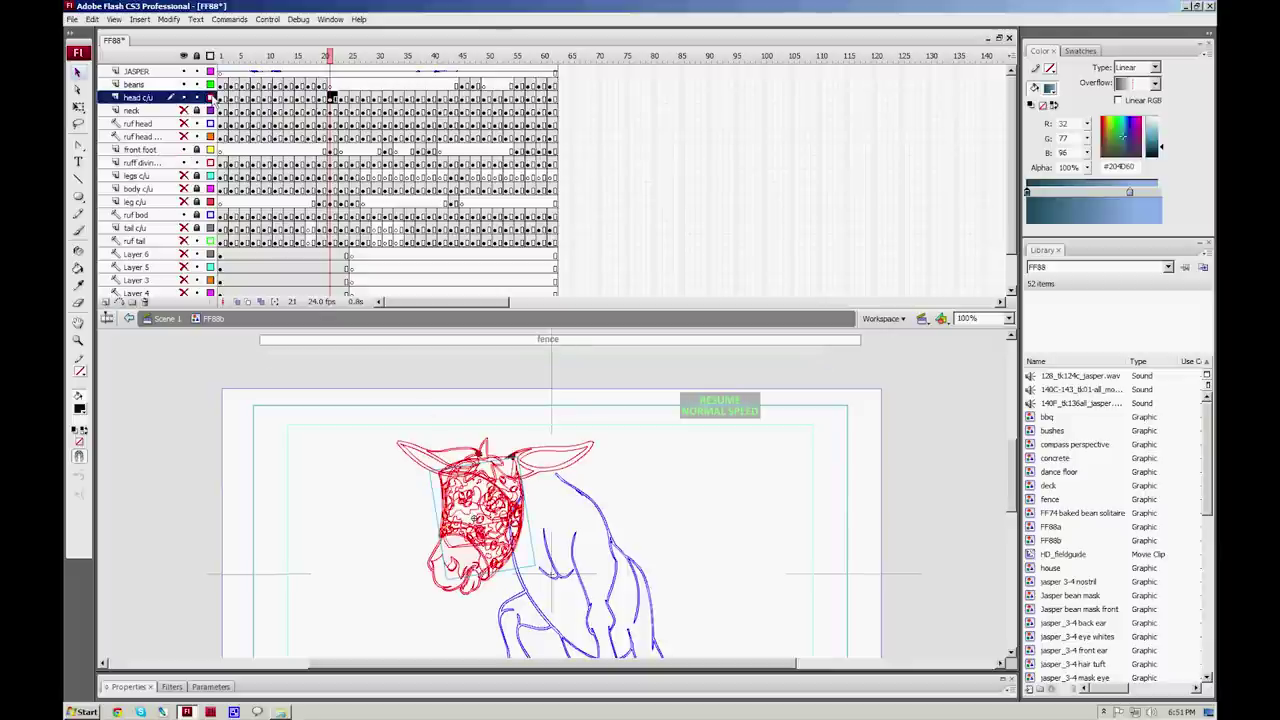
pyautogui.click(329, 98)
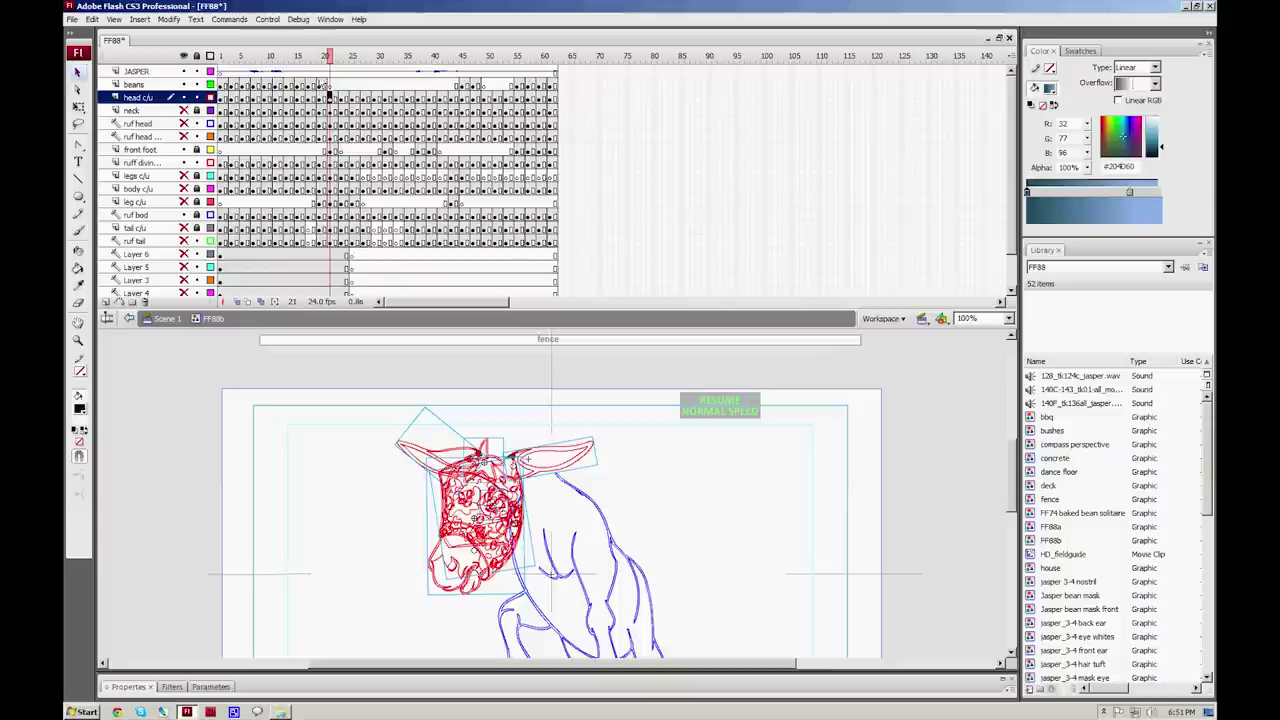
pyautogui.click(210, 97)
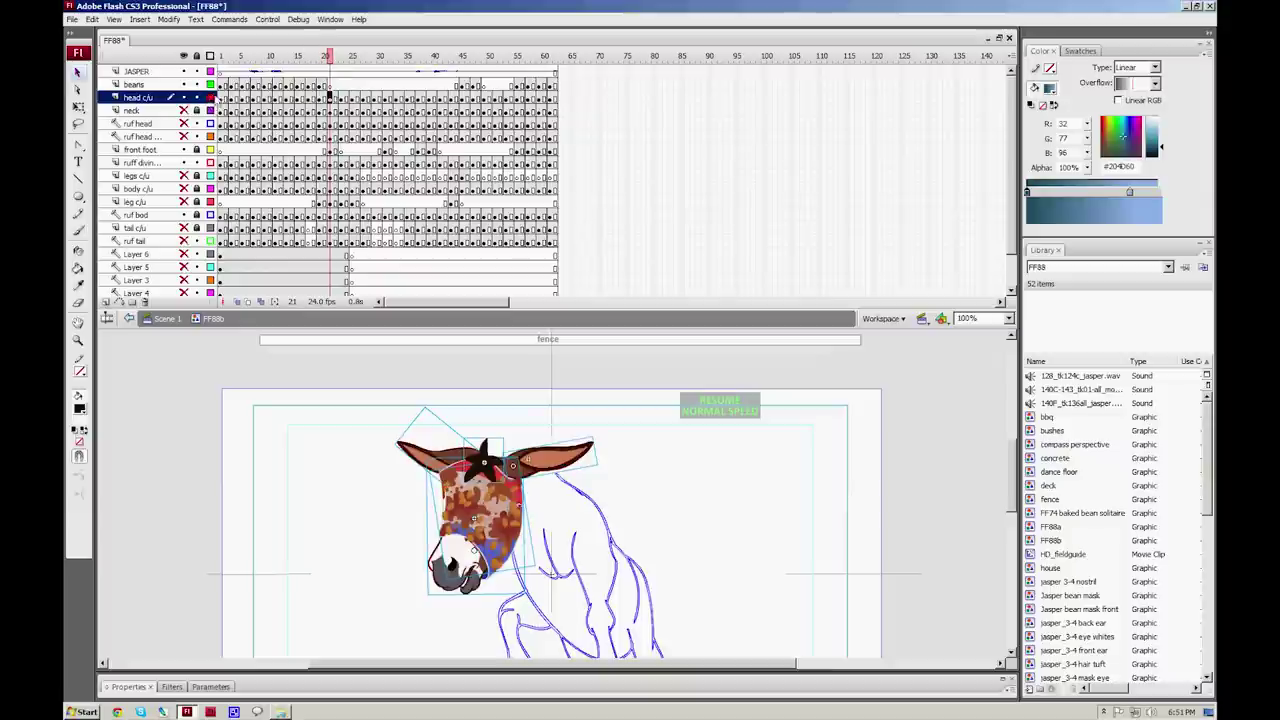
# Step: Expand the instance properties and set the first frame of the jasper_3-4 mask head-mouth graphic at frame 21 to 5
pyautogui.click(432, 636)
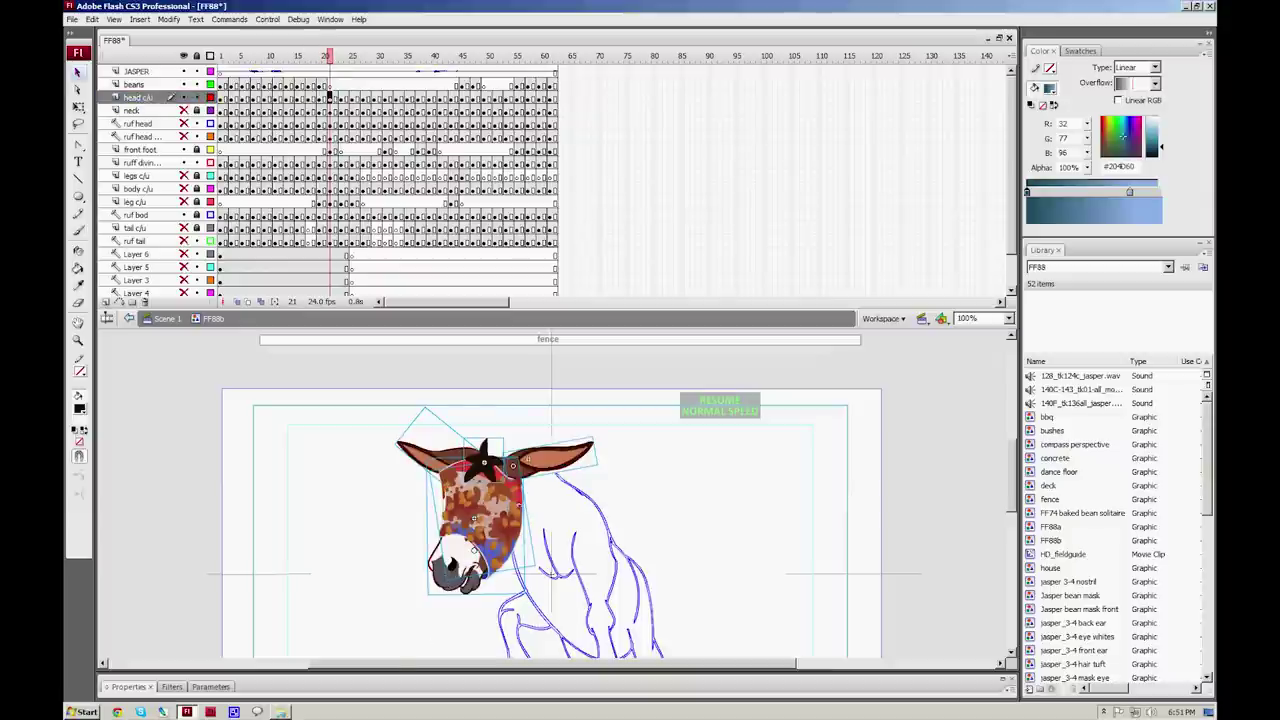
pyautogui.click(106, 687)
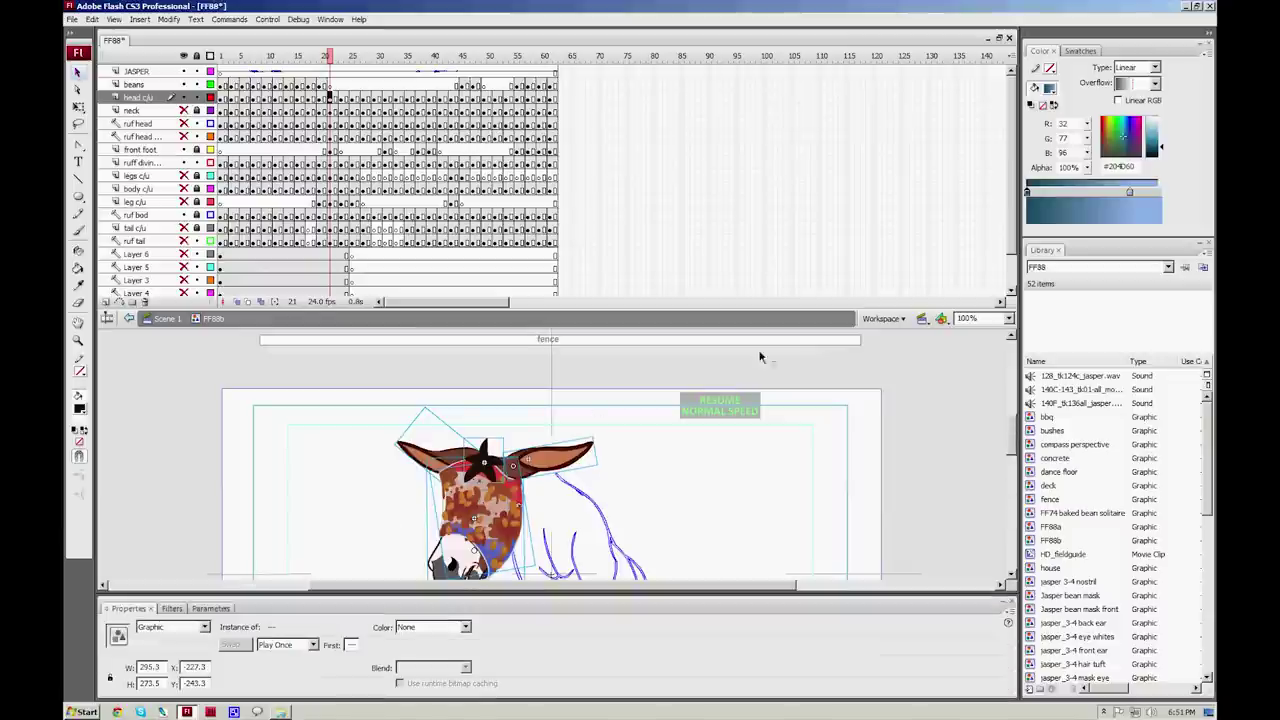
pyautogui.scroll(-3, 1015, 440)
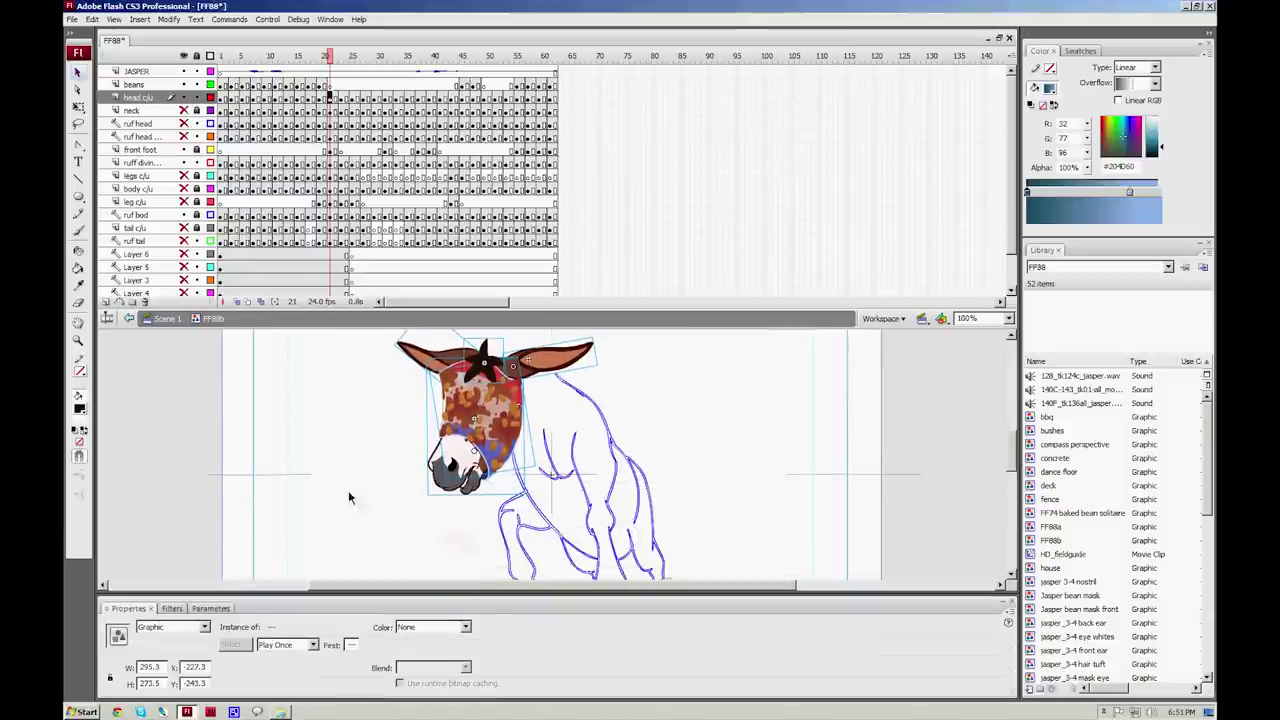
pyautogui.click(385, 483)
pyautogui.click(452, 484)
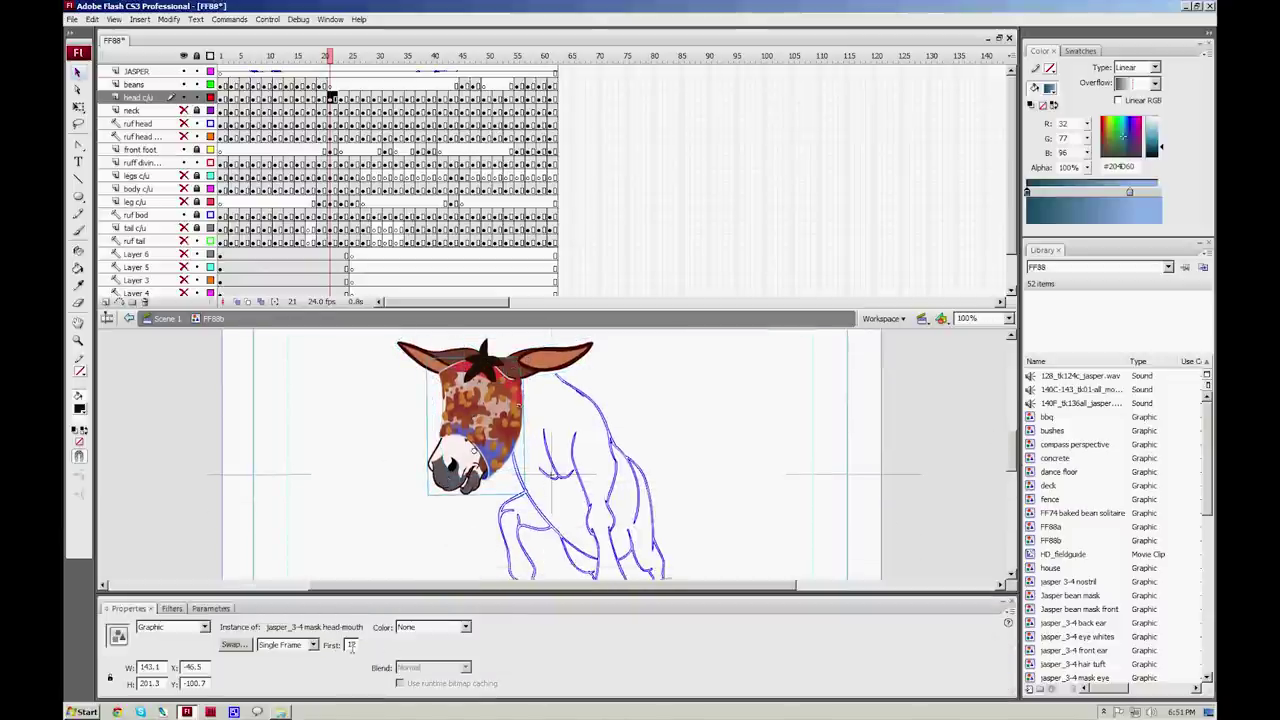
pyautogui.write('5')
pyautogui.press('Return')
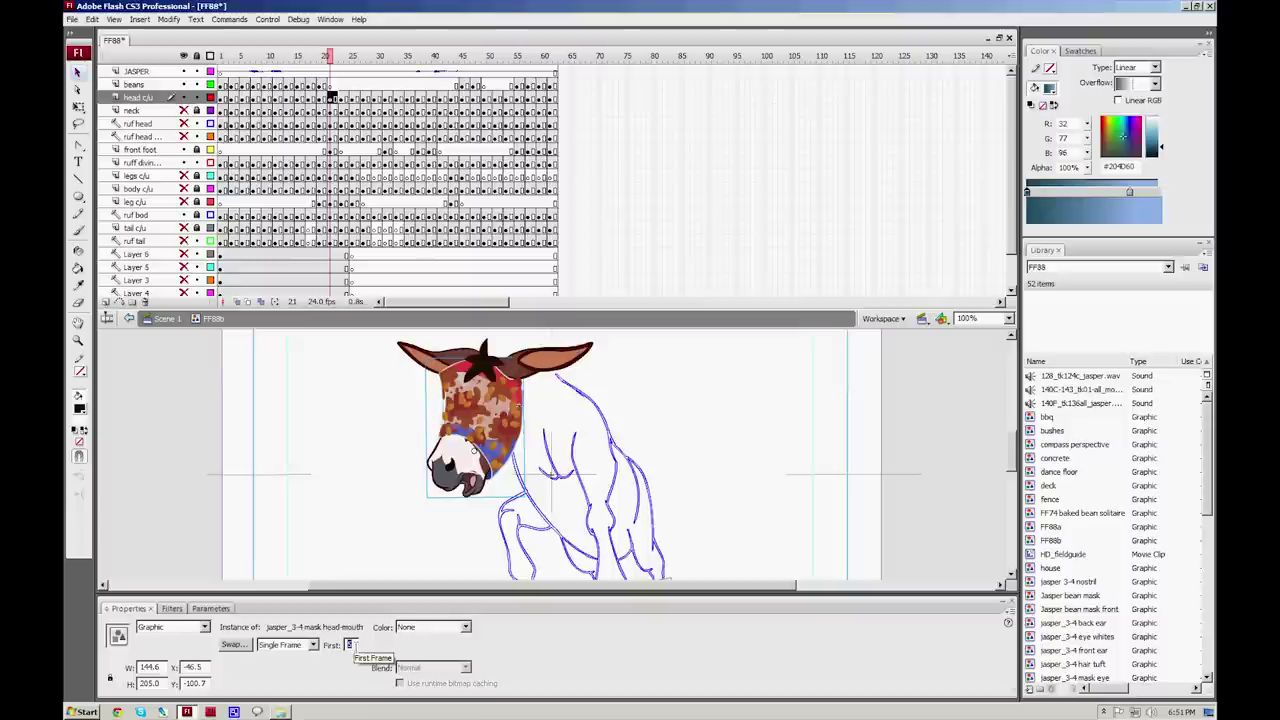
# Step: Set the first frame of the head-mouth graphic back to 12
pyautogui.doubleClick(353, 645)
pyautogui.write('12')
pyautogui.press('Return')
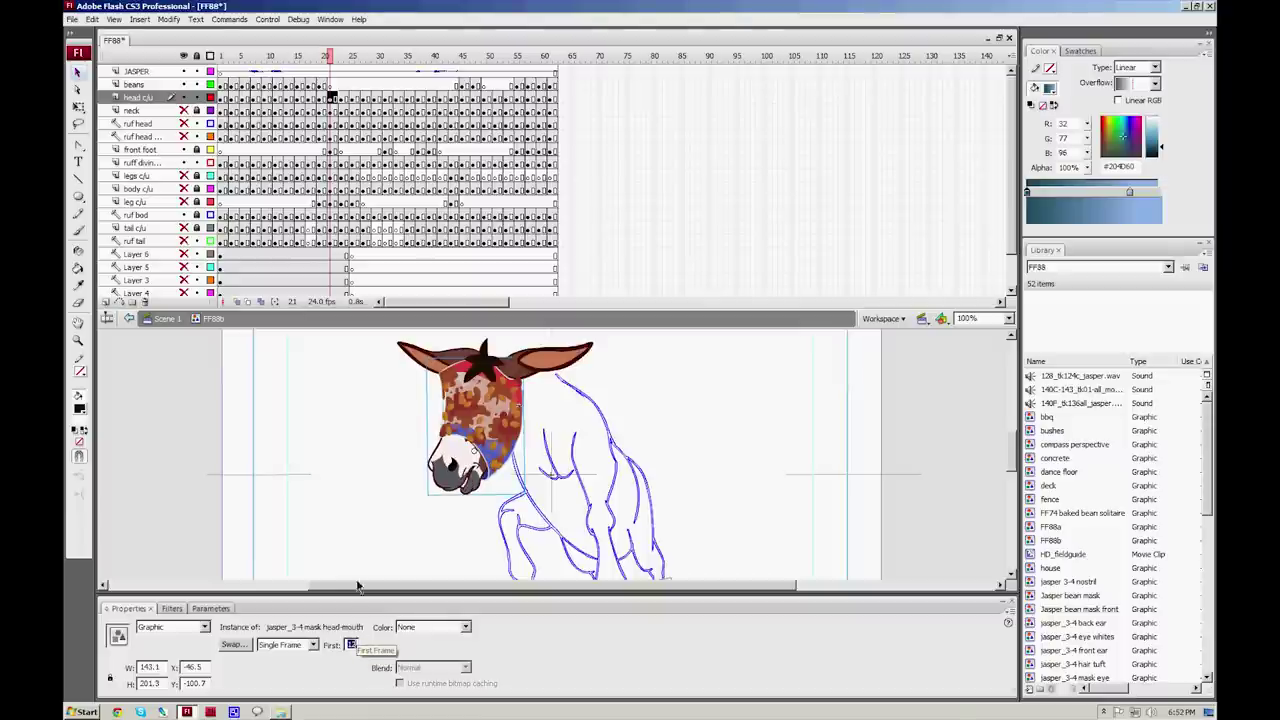
# Step: Review the head c/u keyframes at frames 21, 23 and 26, and lock the head c/u layer
pyautogui.click(332, 98)
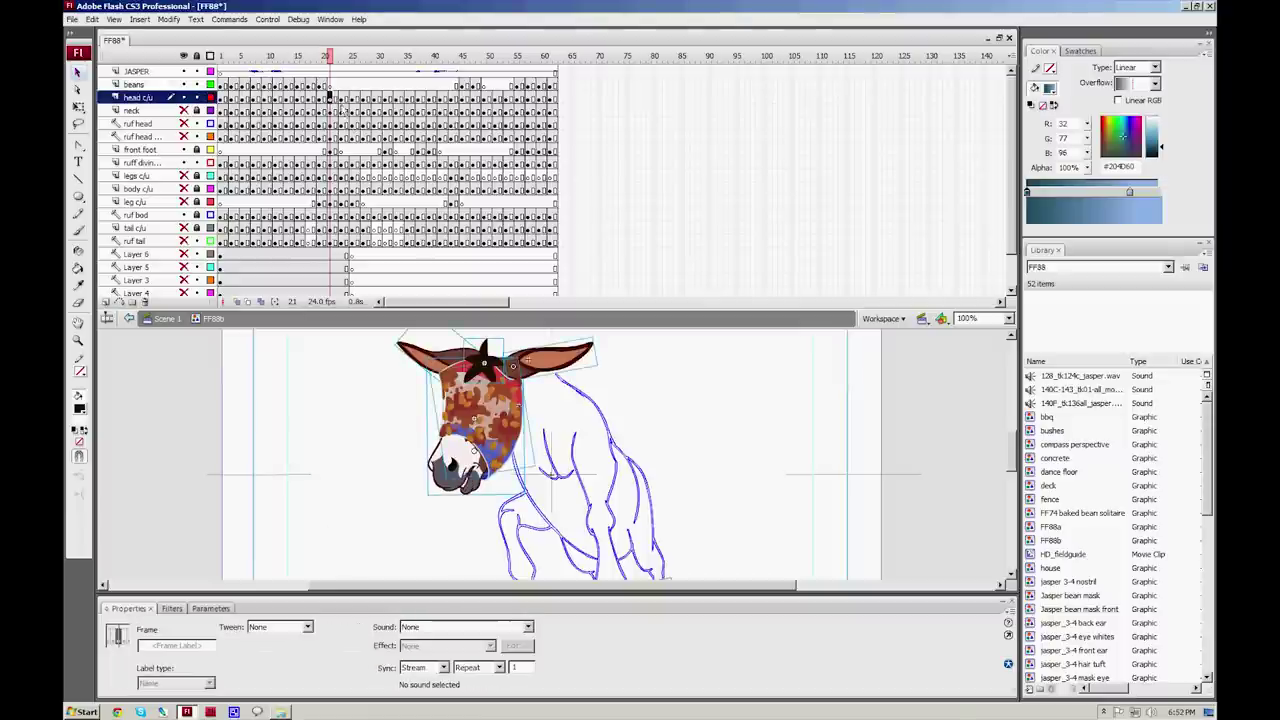
pyautogui.moveTo(1011, 450); pyautogui.dragTo(1011, 440)
pyautogui.click(342, 98)
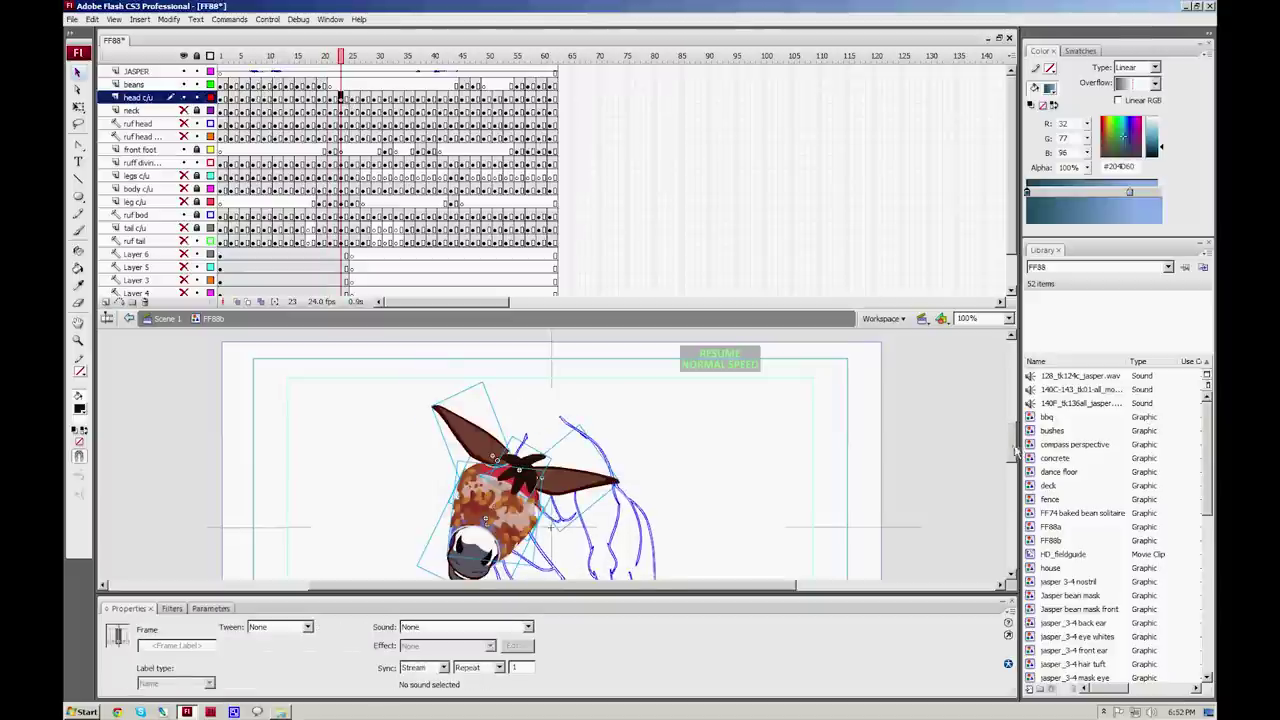
pyautogui.moveTo(1012, 446); pyautogui.dragTo(1012, 456)
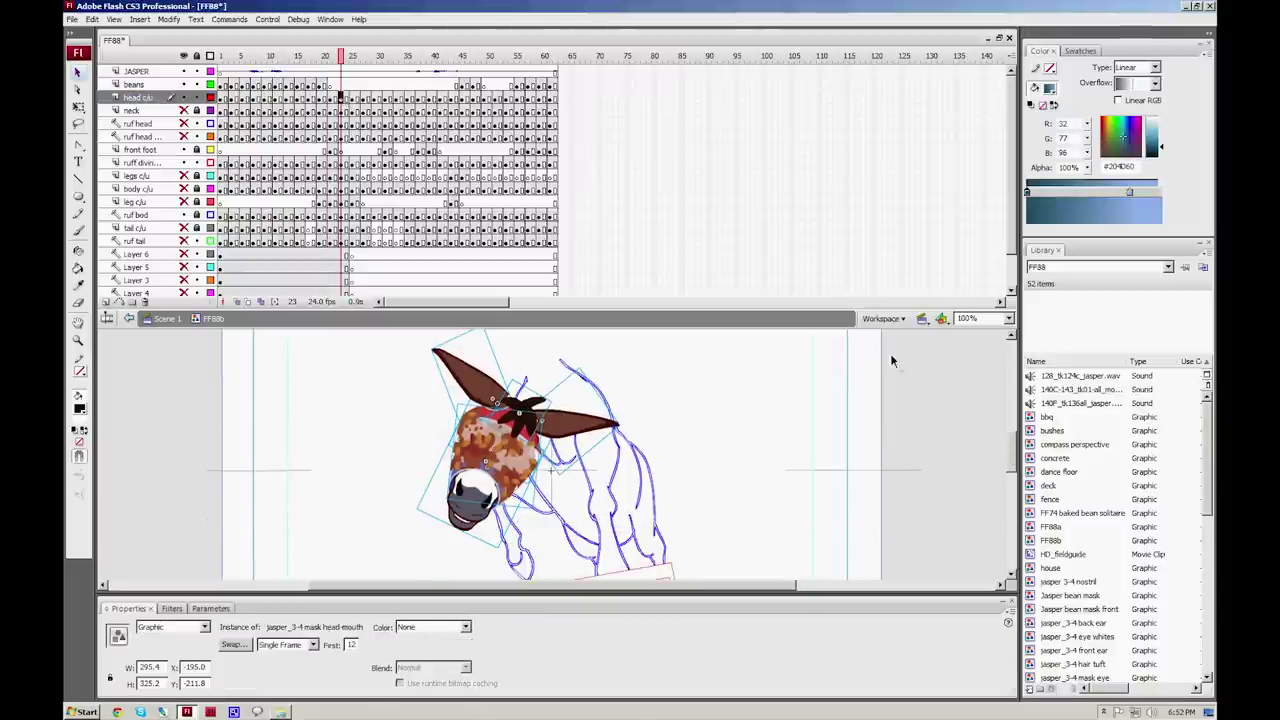
pyautogui.click(357, 97)
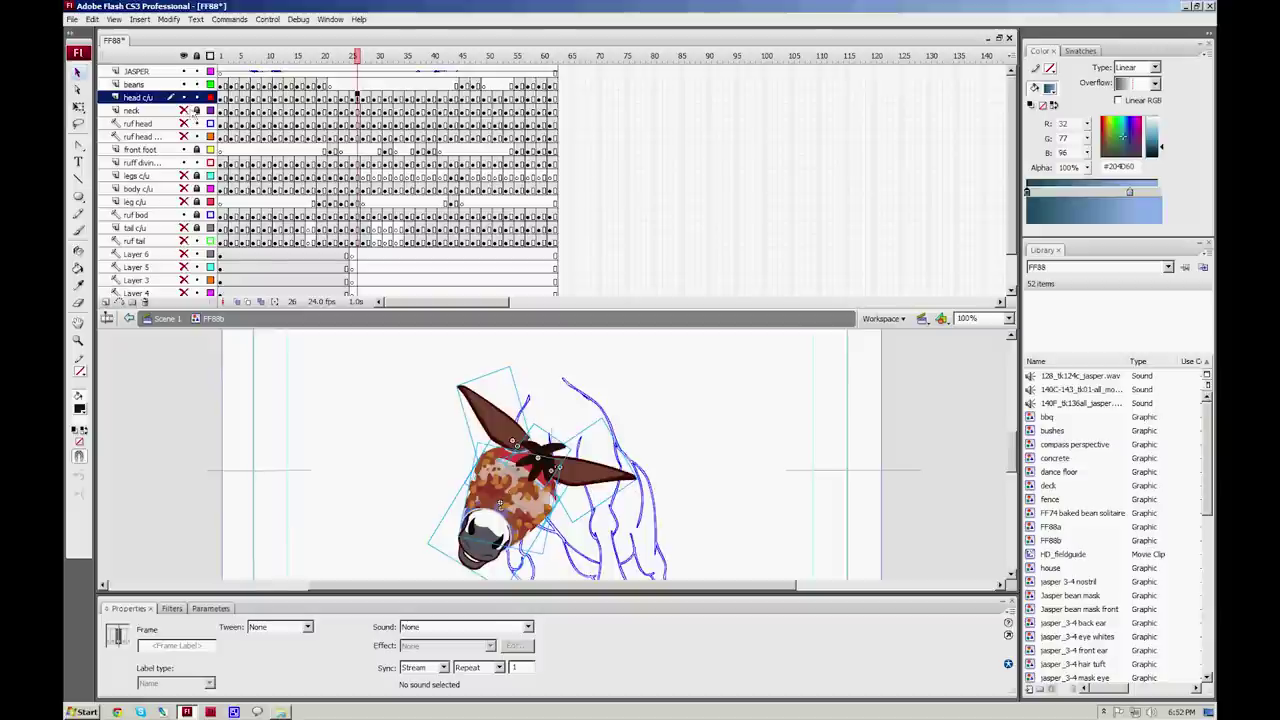
pyautogui.click(196, 97)
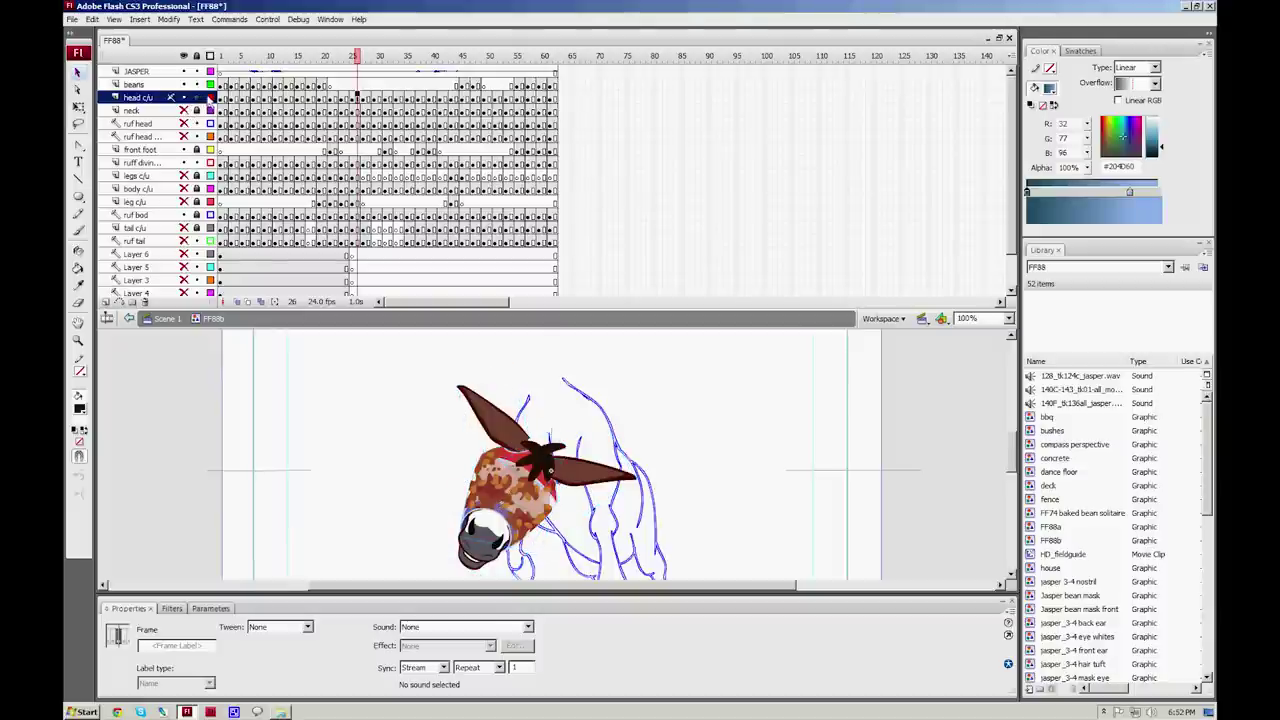
# Step: Display the head c/u layer as outlines and change its outline color to light blue
pyautogui.click(210, 97)
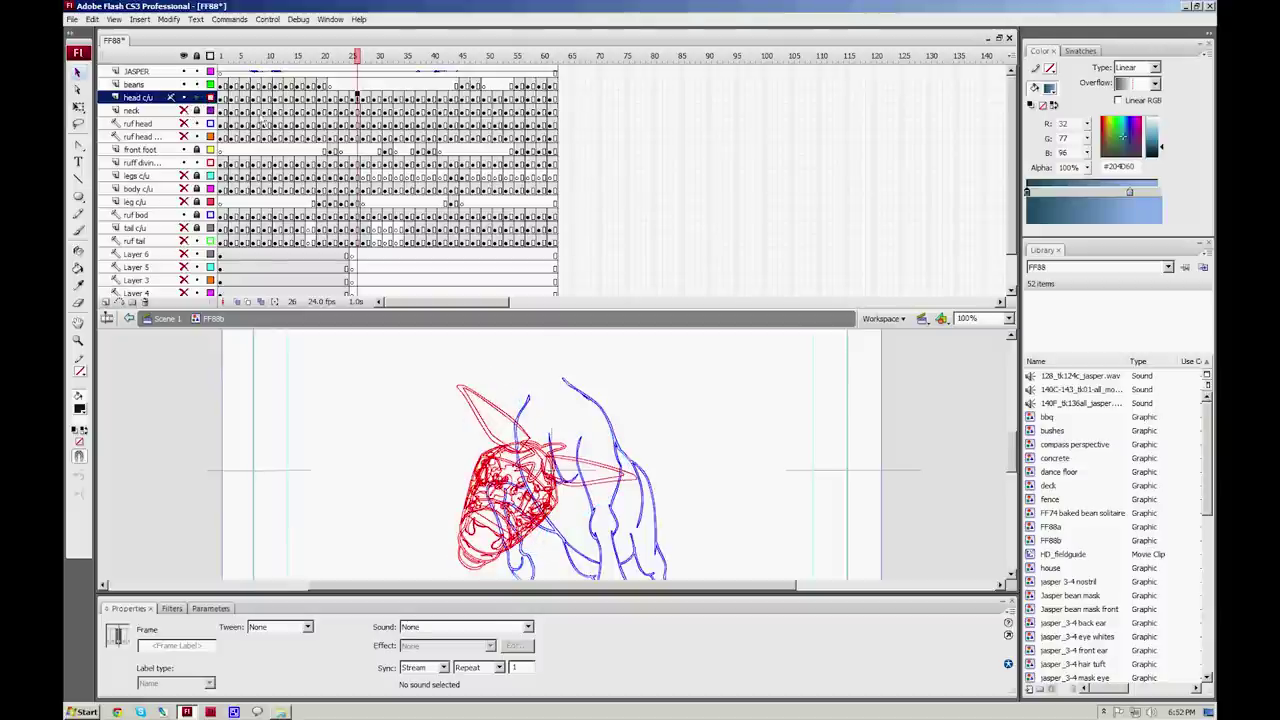
pyautogui.doubleClick(210, 98)
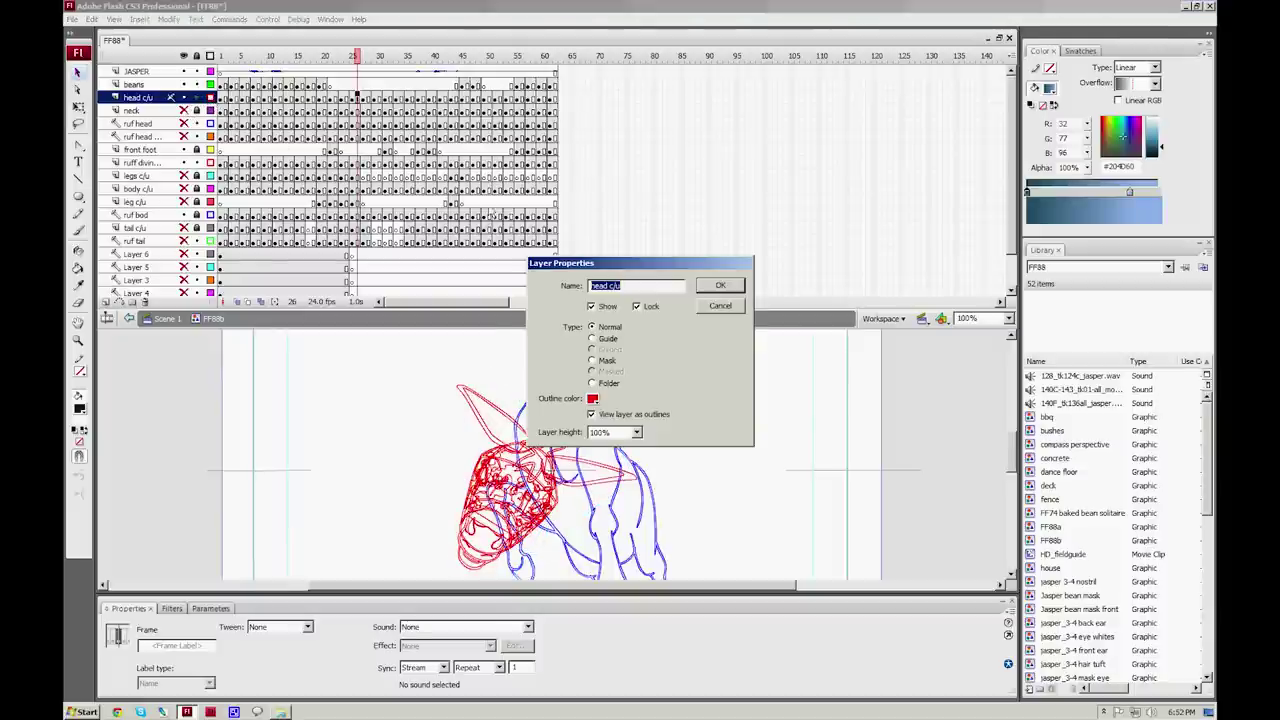
pyautogui.click(592, 398)
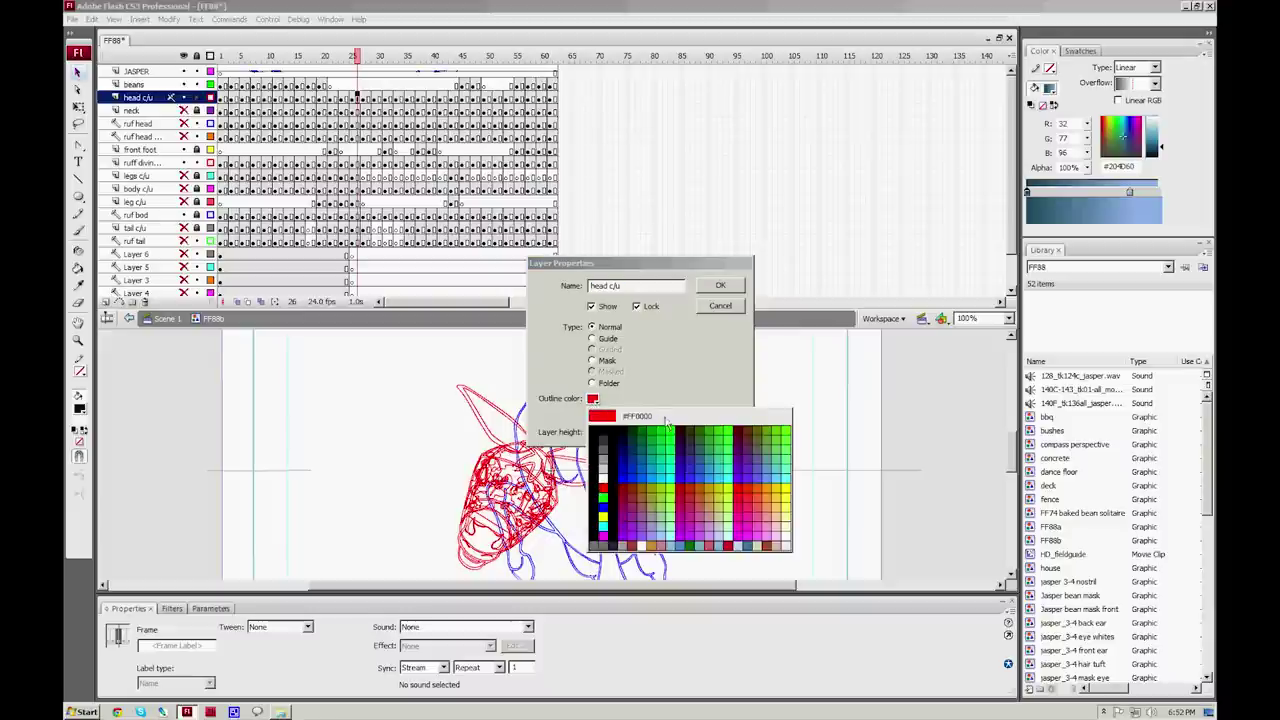
pyautogui.click(664, 540)
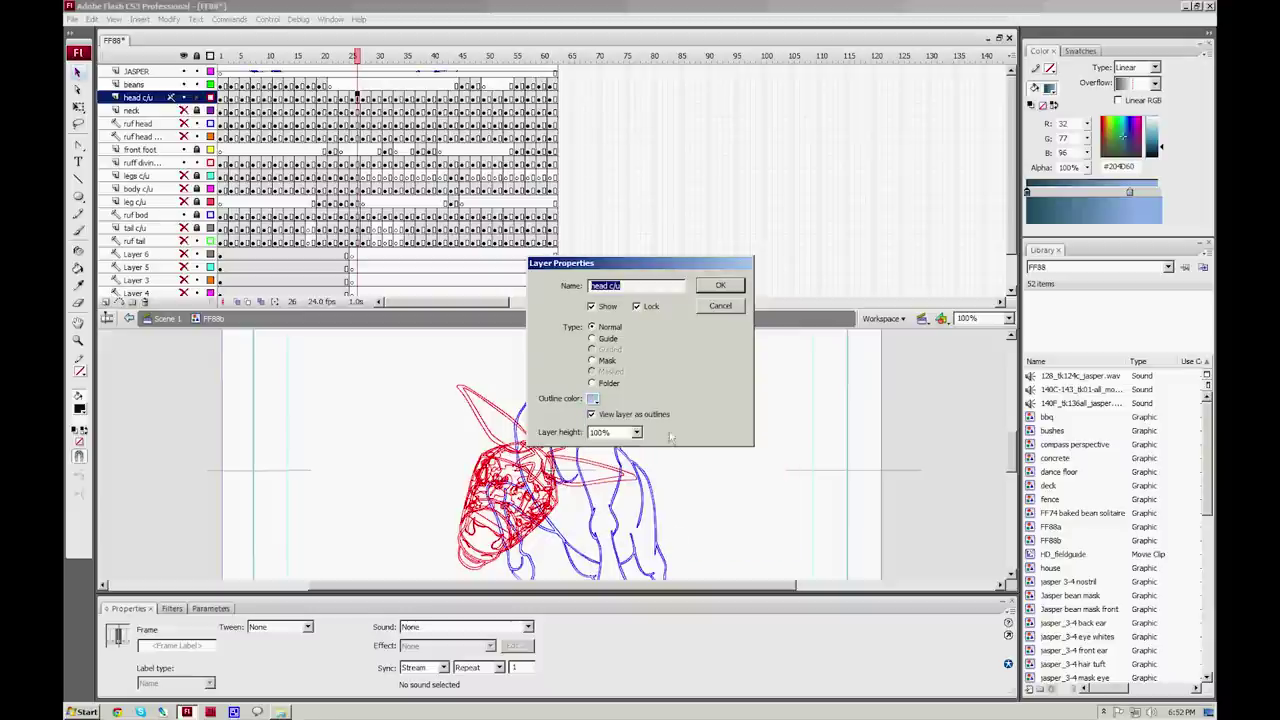
pyautogui.click(705, 286)
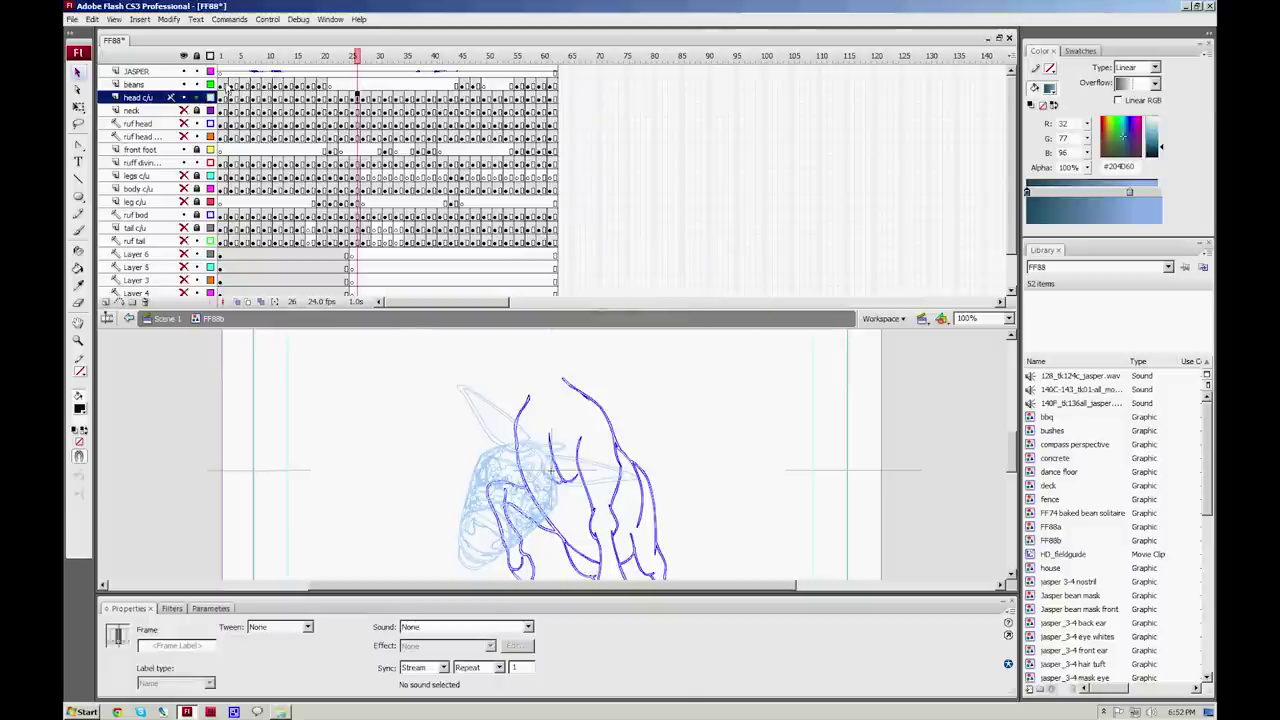
# Step: Examine the head c/u layer against the rough body between frames 21 and 24, comparing full-color and outline display at frame 21
pyautogui.moveTo(359, 58); pyautogui.dragTo(348, 62)
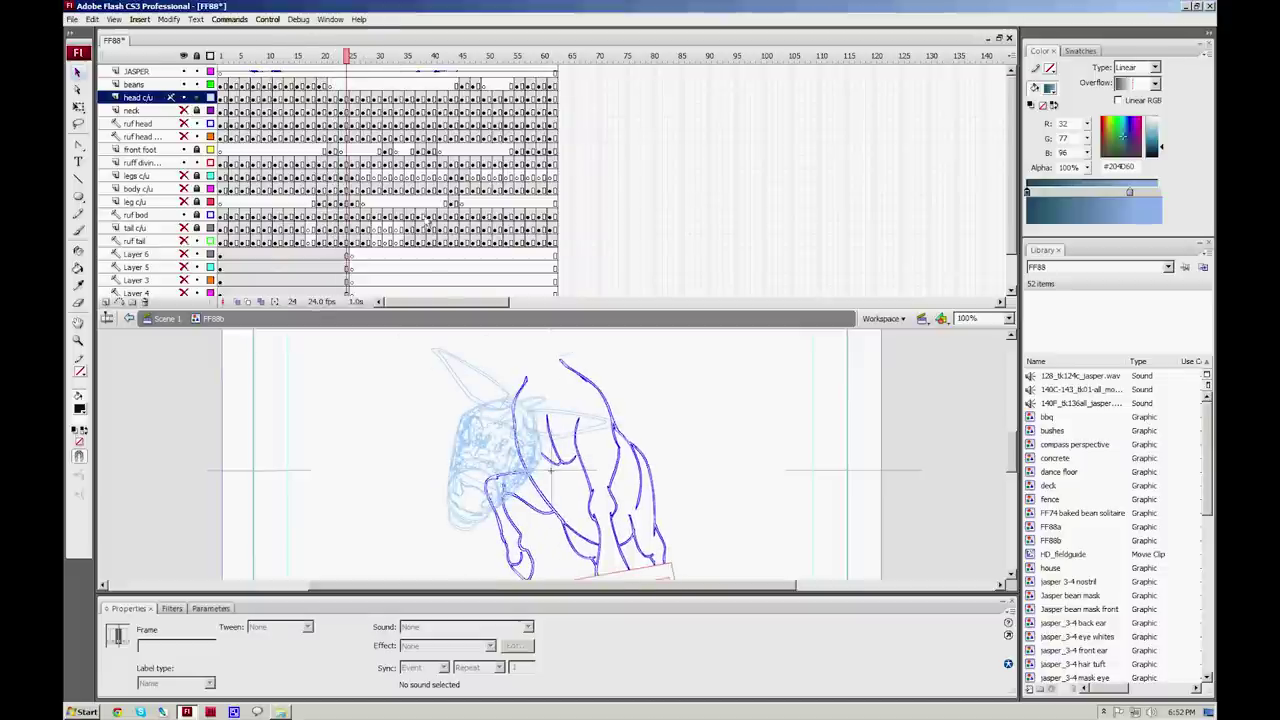
pyautogui.moveTo(348, 56); pyautogui.dragTo(279, 87)
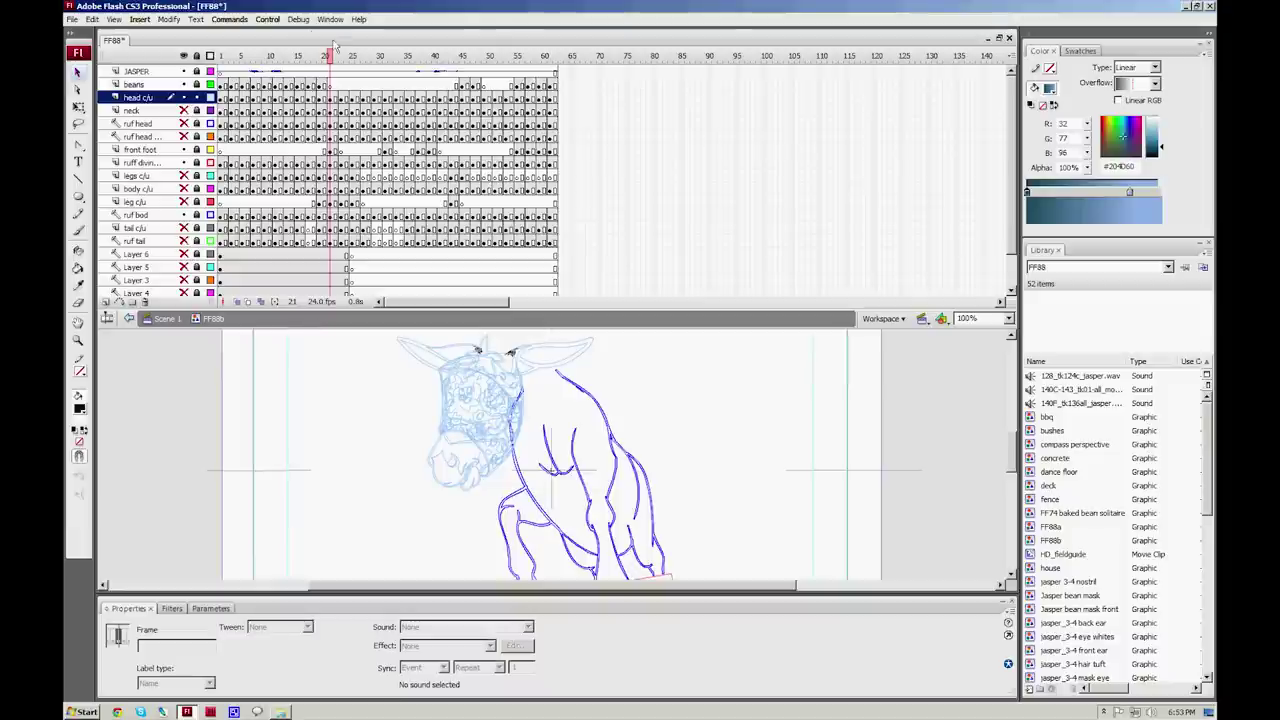
pyautogui.click(210, 97)
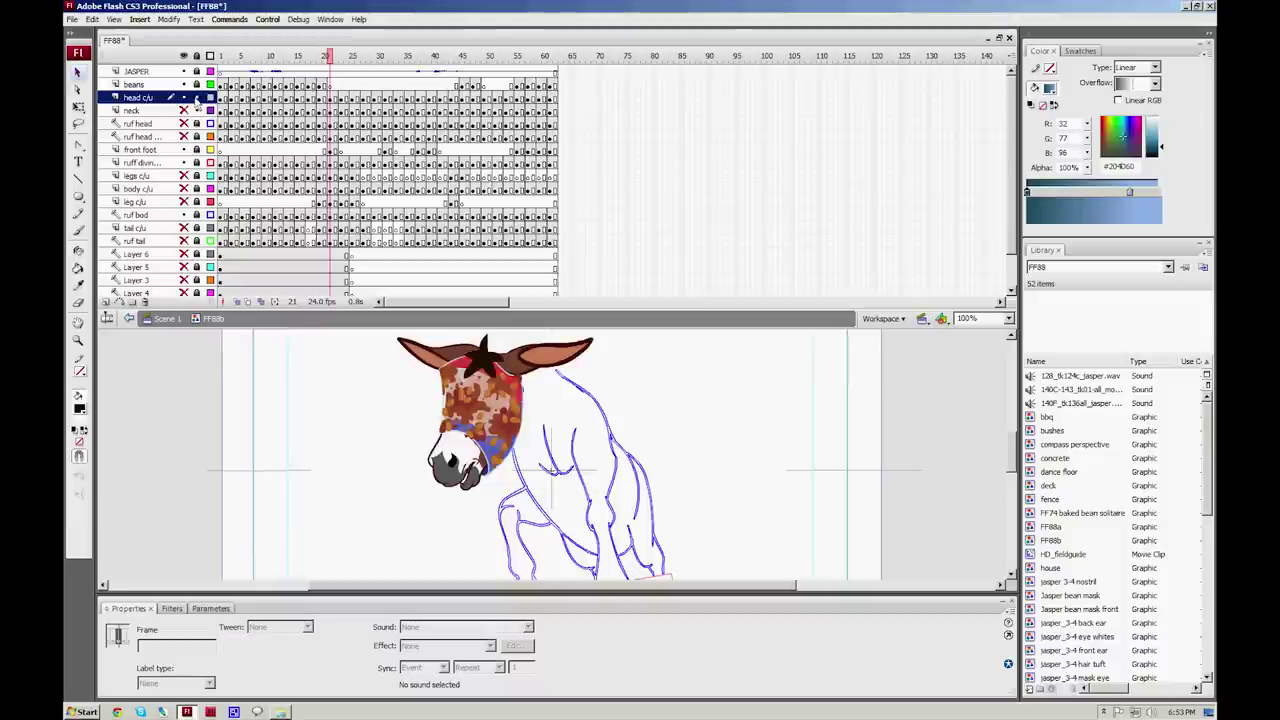
pyautogui.click(210, 97)
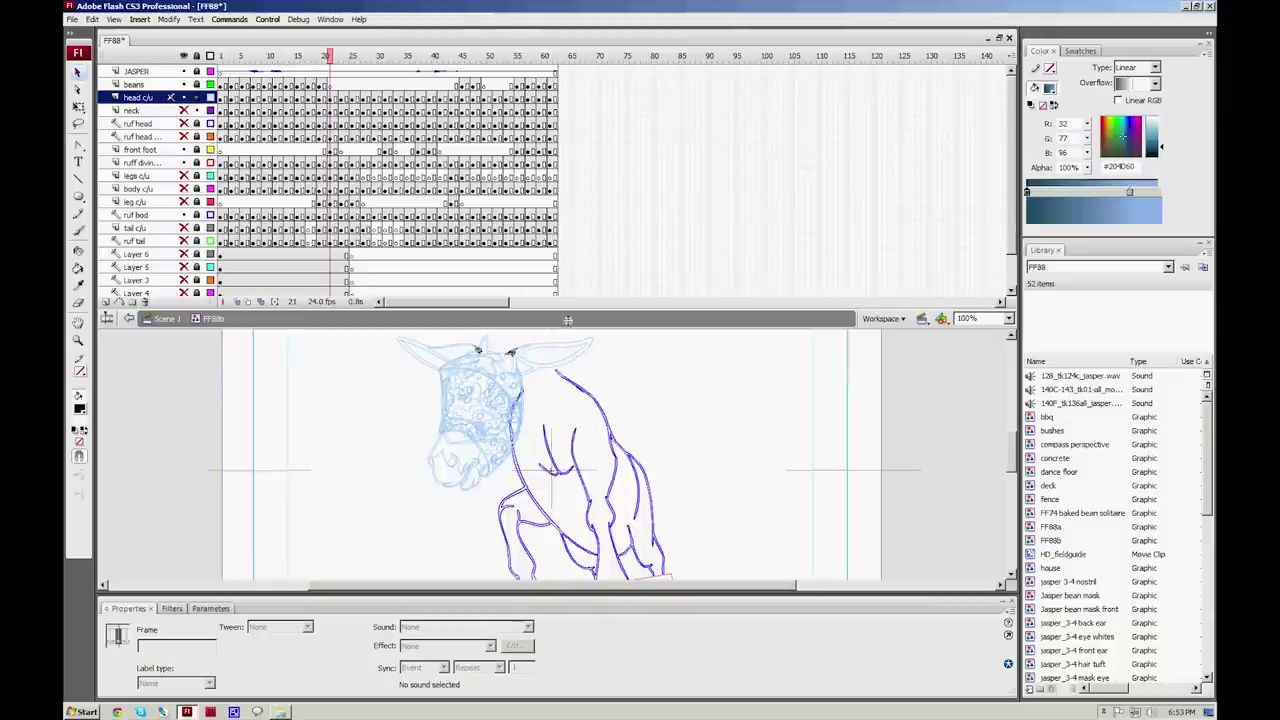
# Step: Shrink the timeline to enlarge the stage, and go back through the head outlines to frame 10
pyautogui.moveTo(567, 320); pyautogui.dragTo(568, 225)
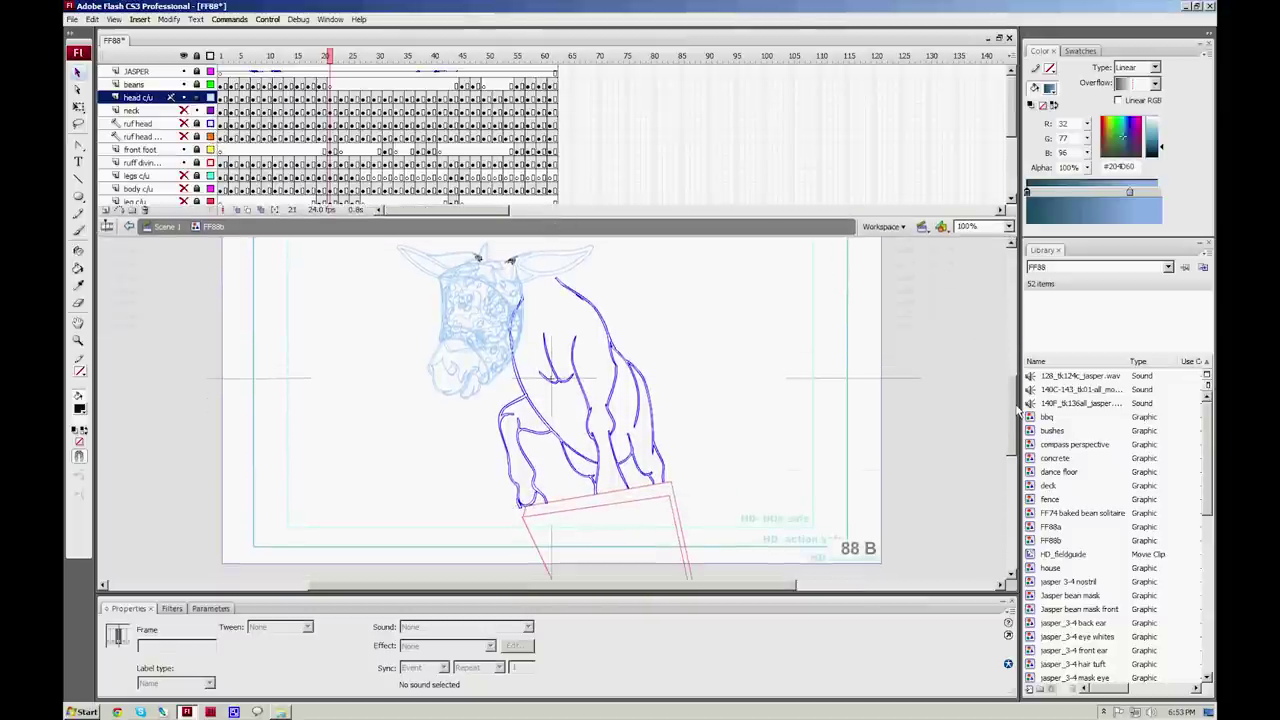
pyautogui.moveTo(1014, 408); pyautogui.dragTo(1012, 393)
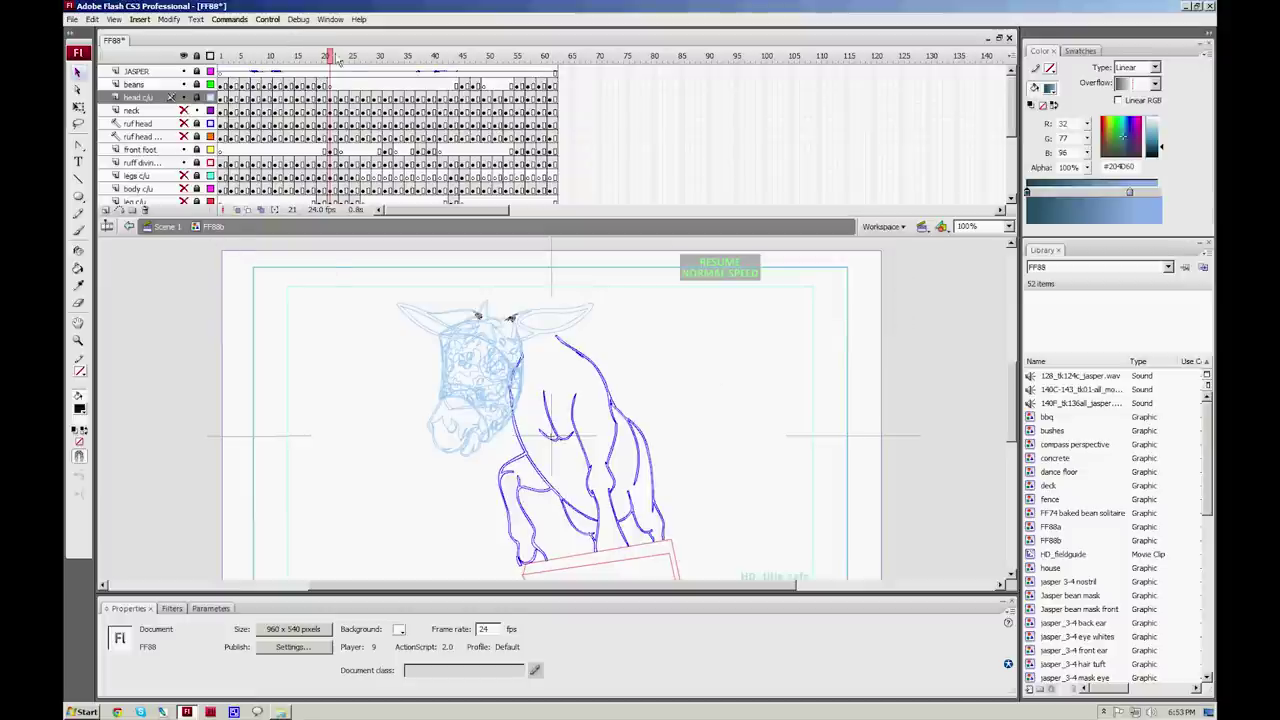
pyautogui.moveTo(338, 60); pyautogui.dragTo(269, 85)
pyautogui.click(243, 85)
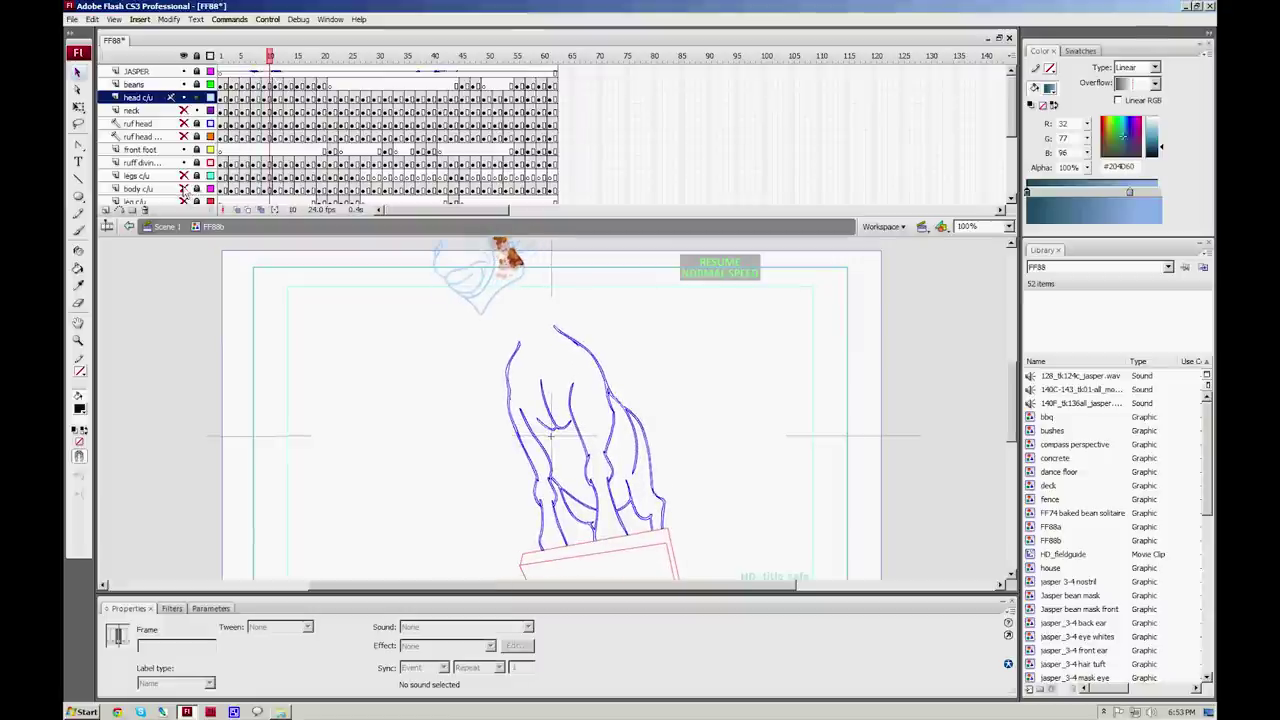
# Step: Show the body c/u layer, review its artwork from frame 1 to frame 9, and display it as outlines
pyautogui.click(183, 189)
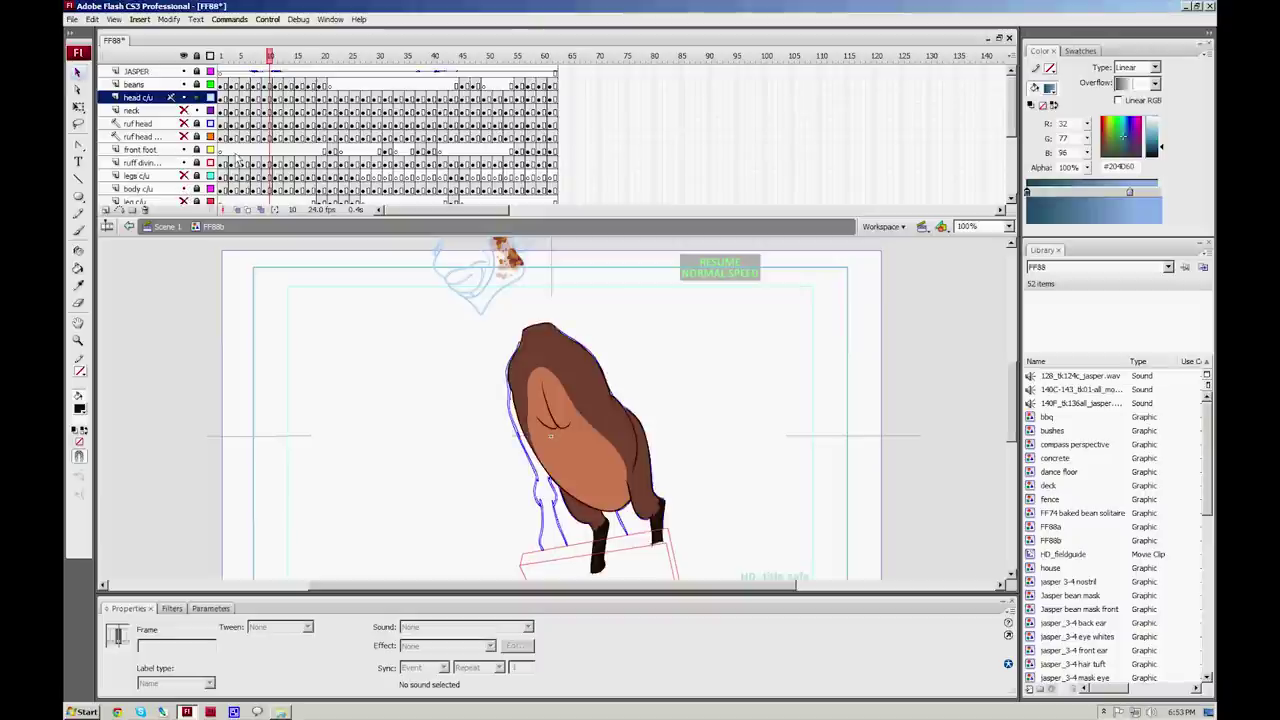
pyautogui.click(223, 189)
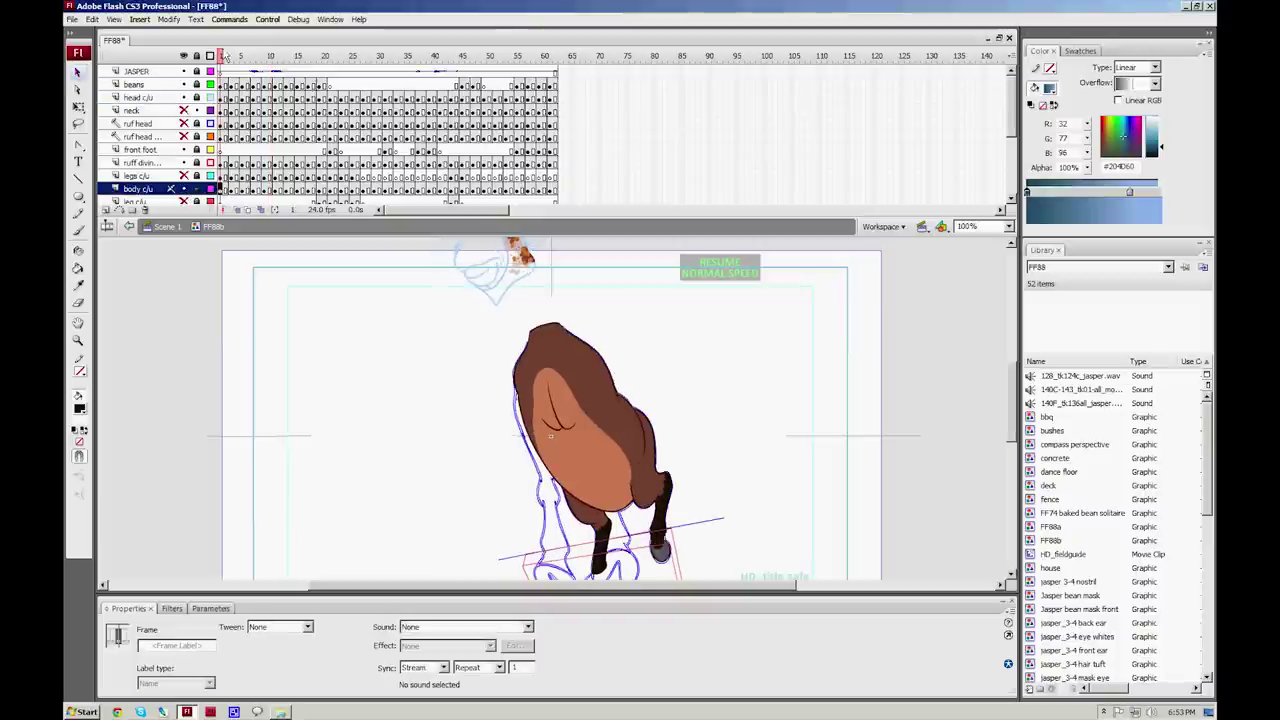
pyautogui.moveTo(225, 55); pyautogui.dragTo(267, 52)
pyautogui.click(210, 189)
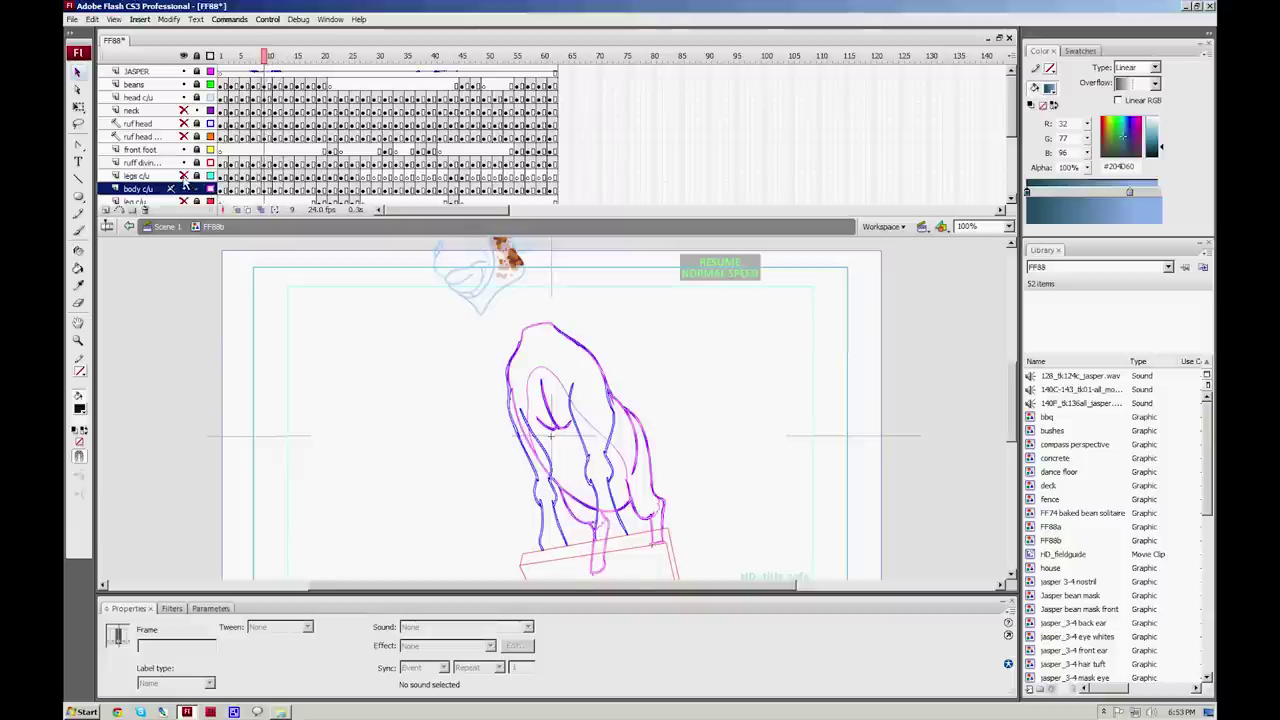
# Step: Show the legs c/u layer in full color and review the leg drawings from frame 9 onward
pyautogui.click(210, 175)
pyautogui.click(210, 175)
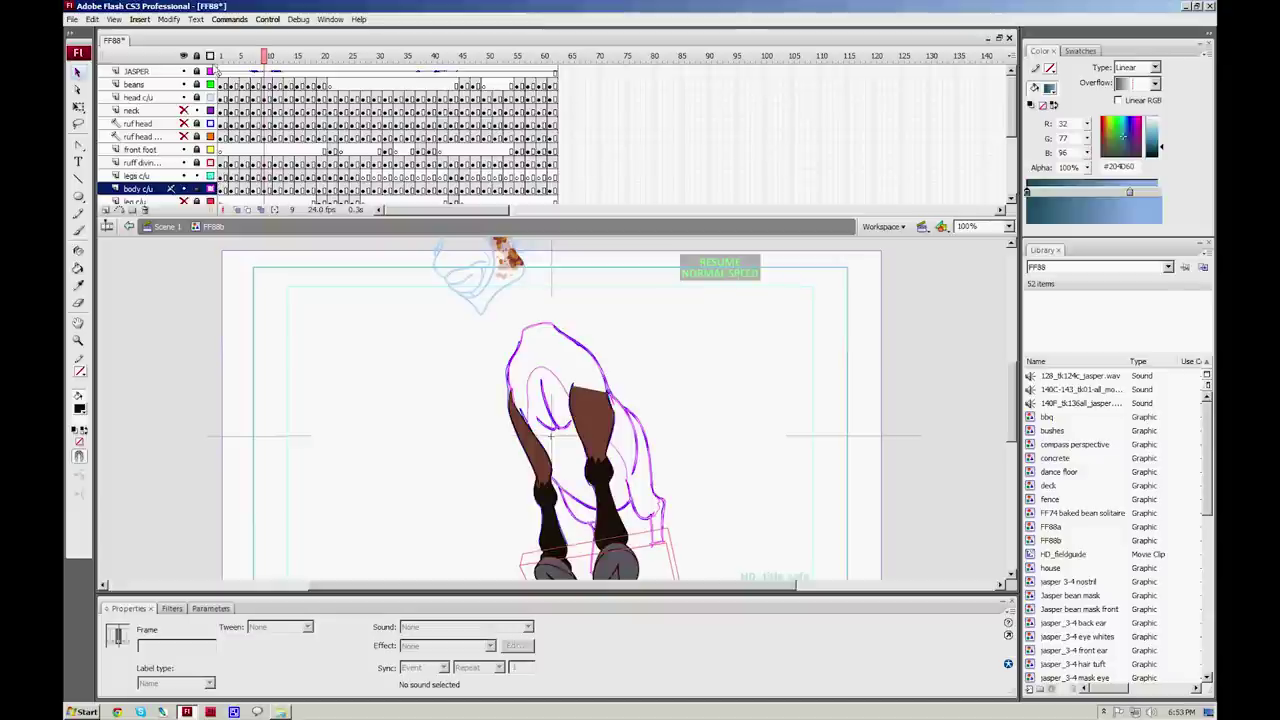
pyautogui.moveTo(265, 50)
pyautogui.mouseDown()
pyautogui.moveTo(355, 30)
pyautogui.moveTo(323, 40)
pyautogui.mouseUp()
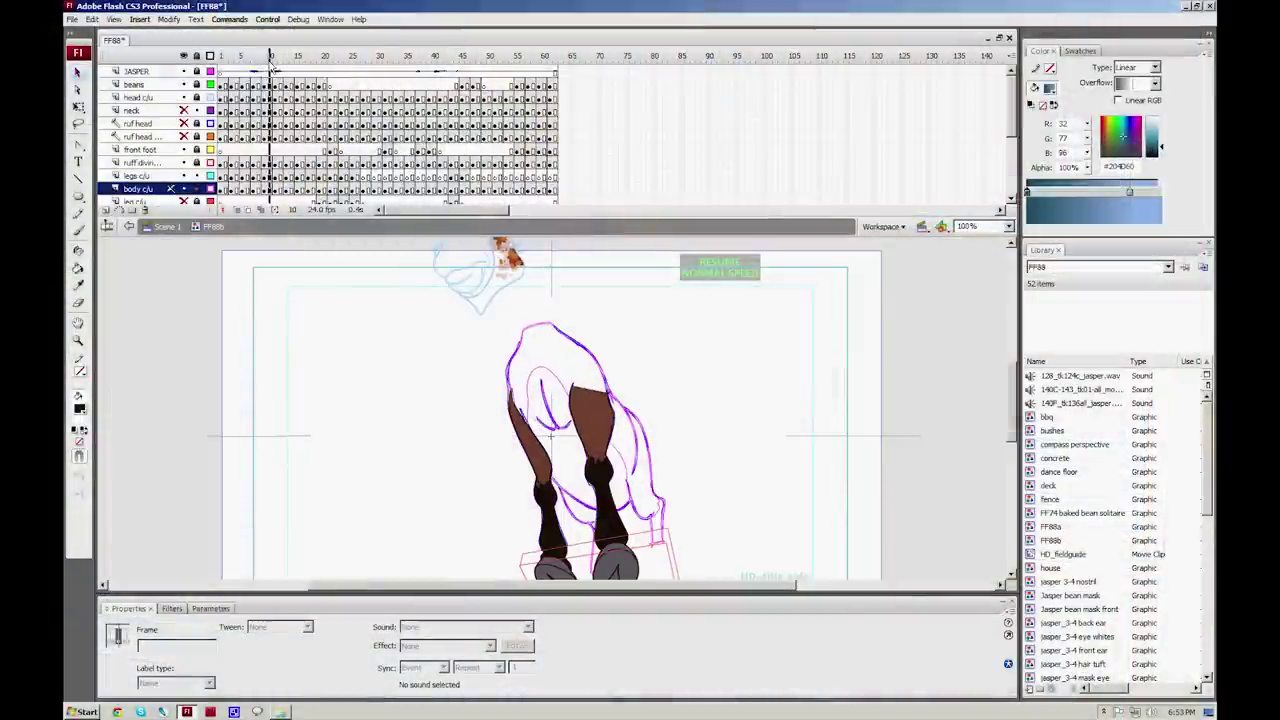
pyautogui.moveTo(279, 63); pyautogui.dragTo(289, 68)
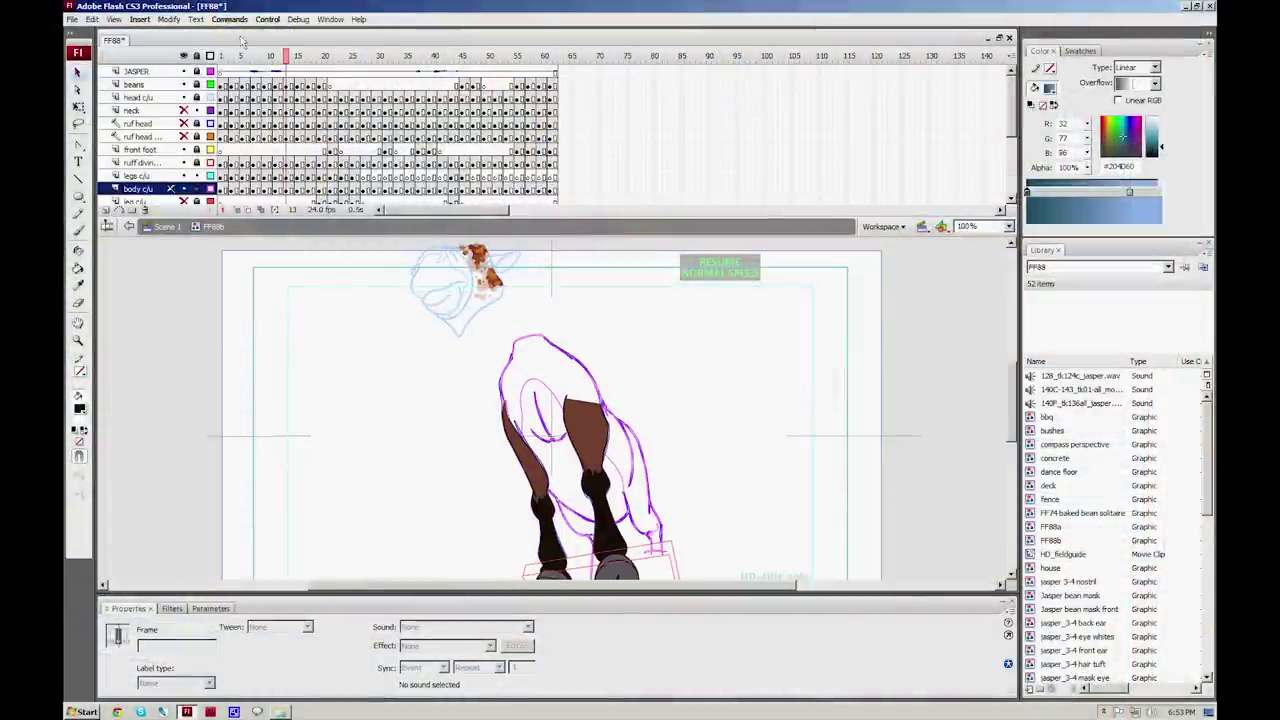
pyautogui.moveTo(289, 52); pyautogui.dragTo(324, 52)
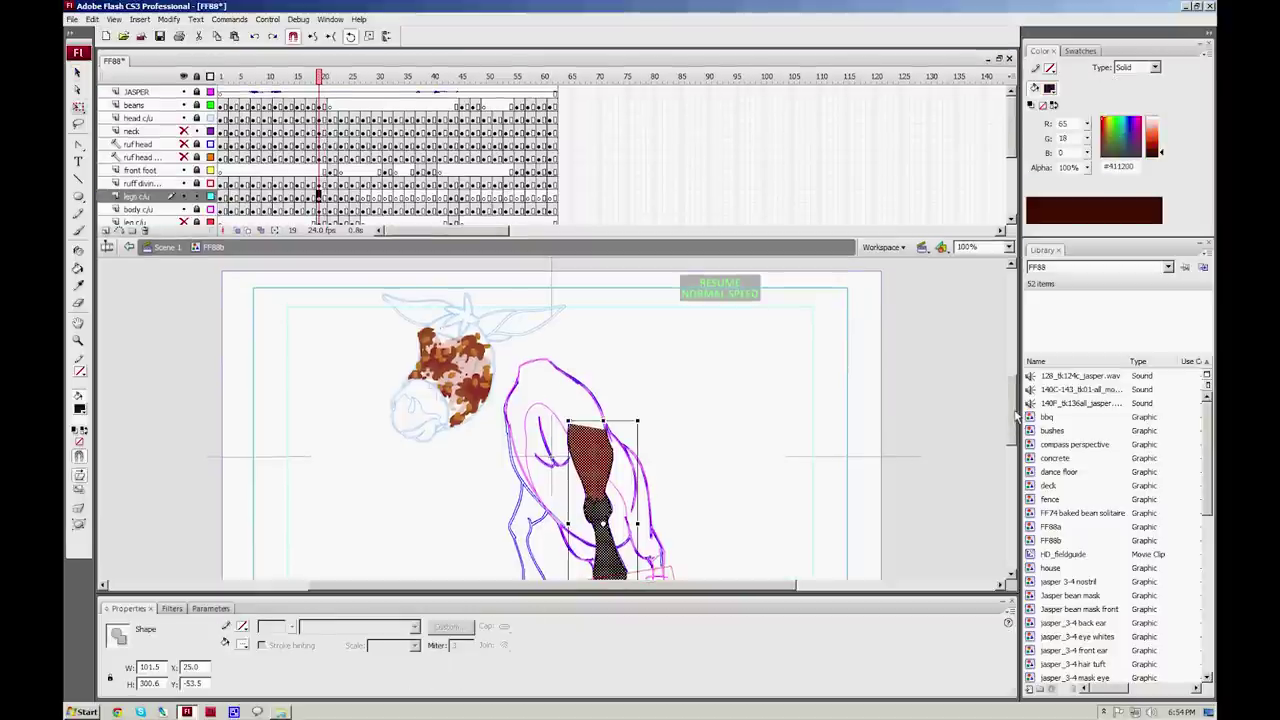
# Step: Try skewing the filled leg at frame 19 around a pivot moved to its hoof, and undo the transformation
pyautogui.moveTo(1016, 425); pyautogui.dragTo(1010, 438)
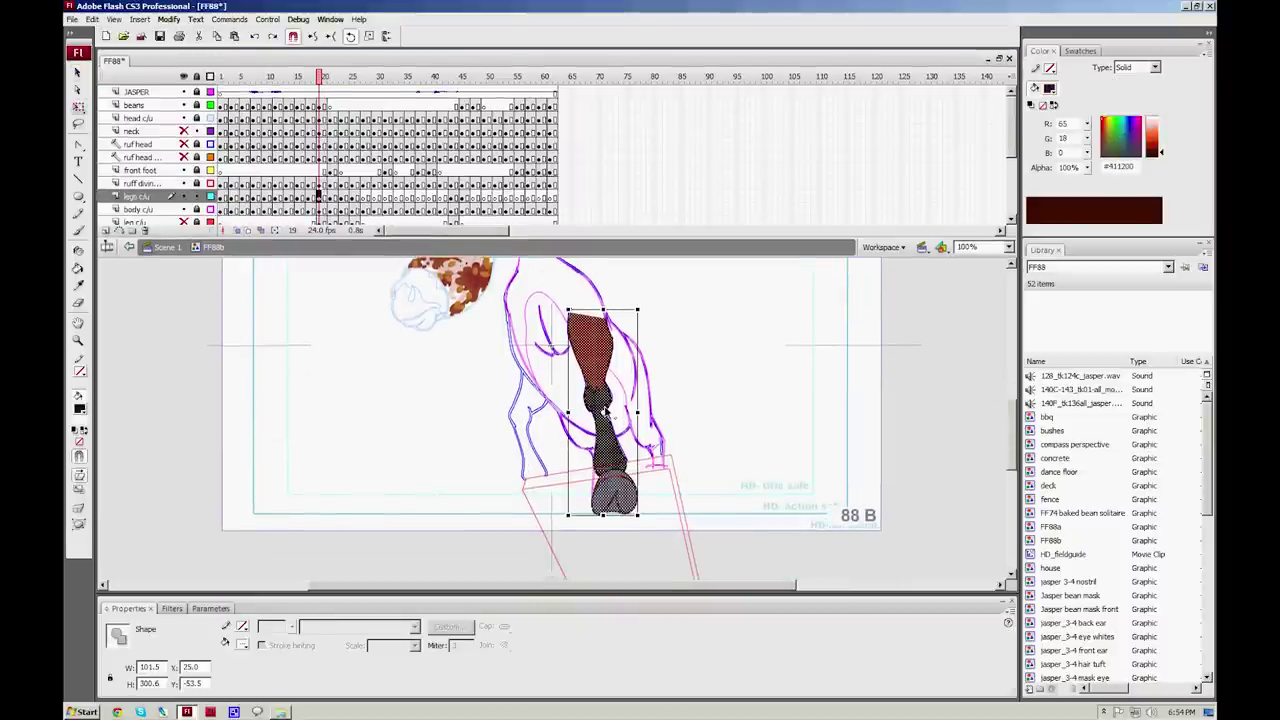
pyautogui.moveTo(604, 412); pyautogui.dragTo(622, 513)
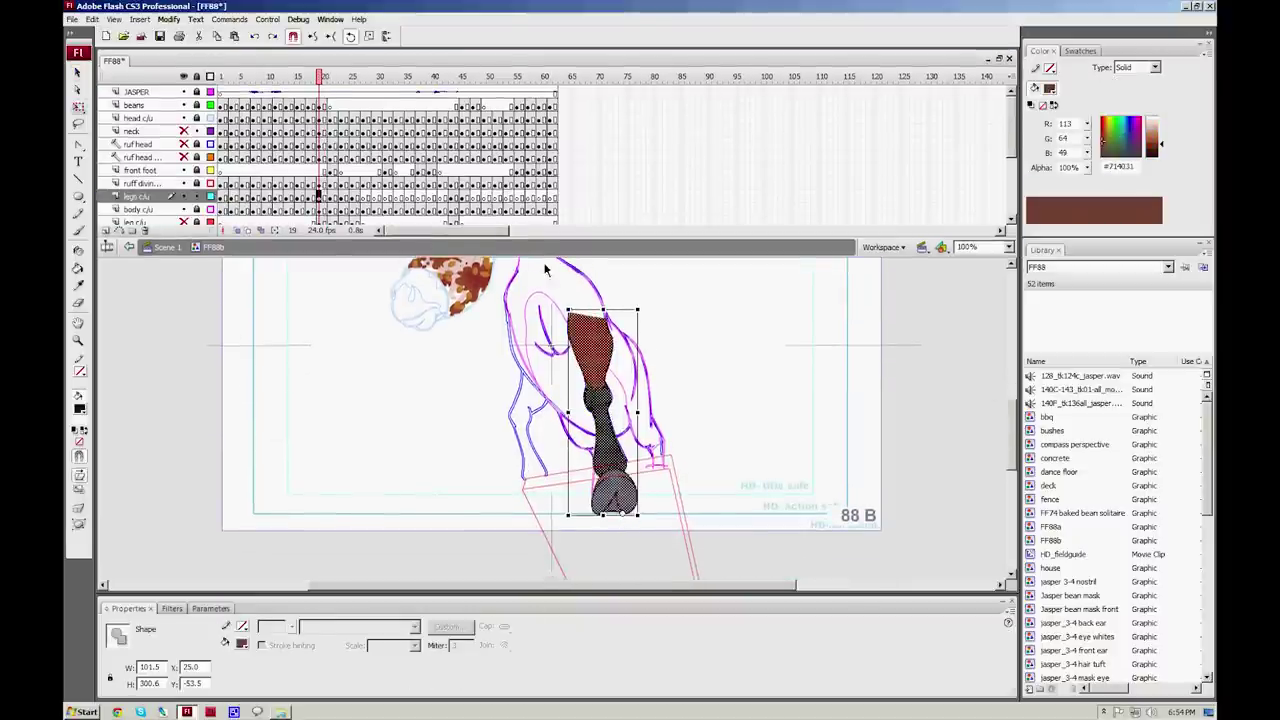
pyautogui.moveTo(602, 310); pyautogui.dragTo(575, 310)
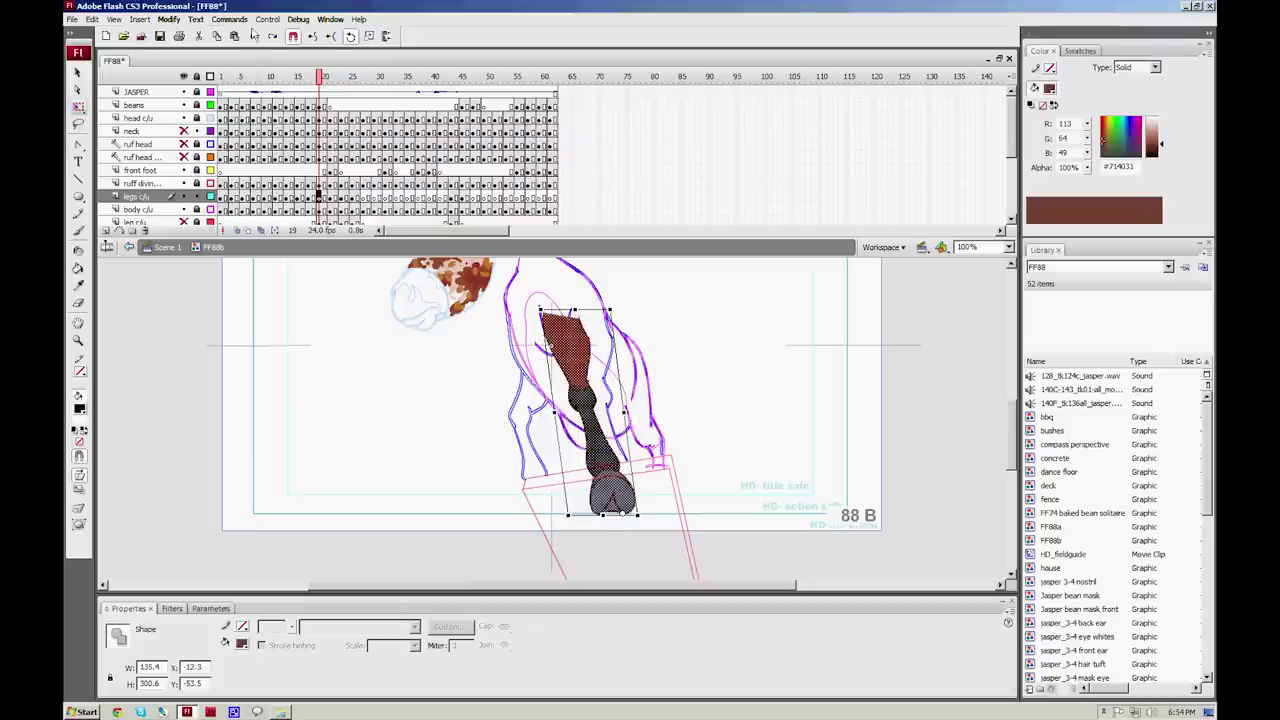
pyautogui.click(256, 37)
pyautogui.click(256, 37)
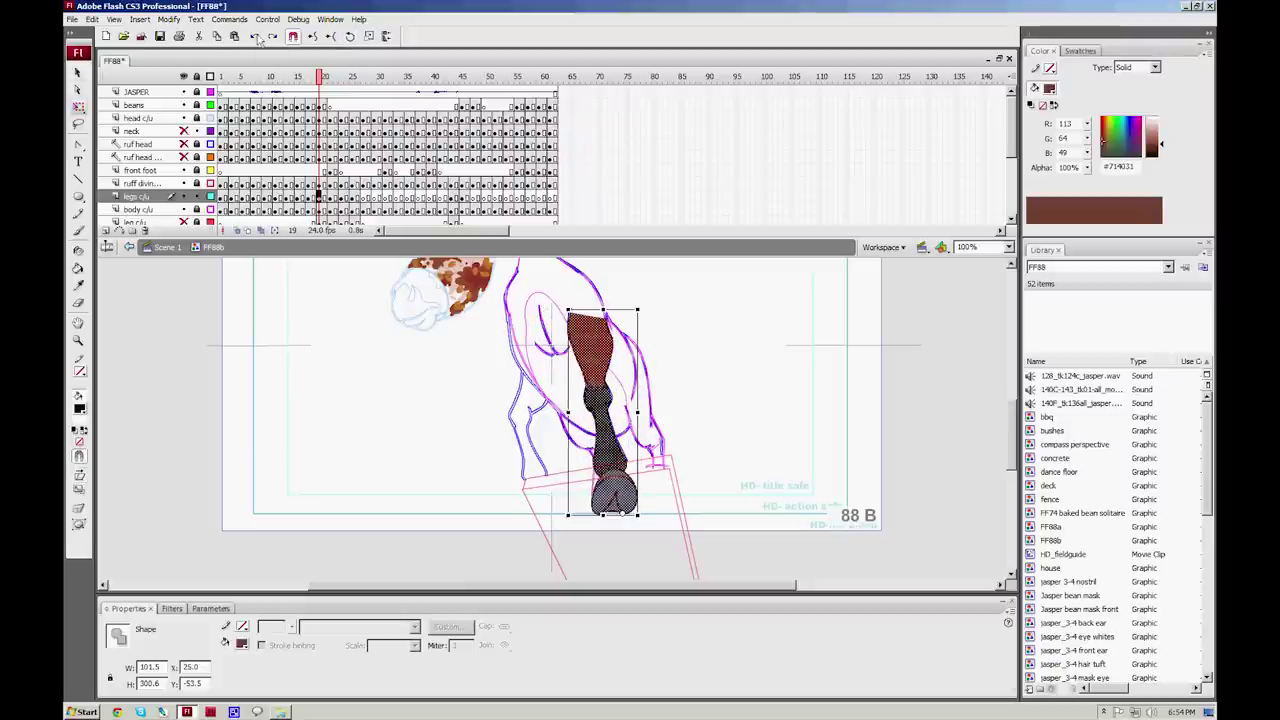
# Step: Compare the legs c/u artwork at frame 22 with its neighboring frames using onion skinning, and turn onion skinning off
pyautogui.click(348, 465)
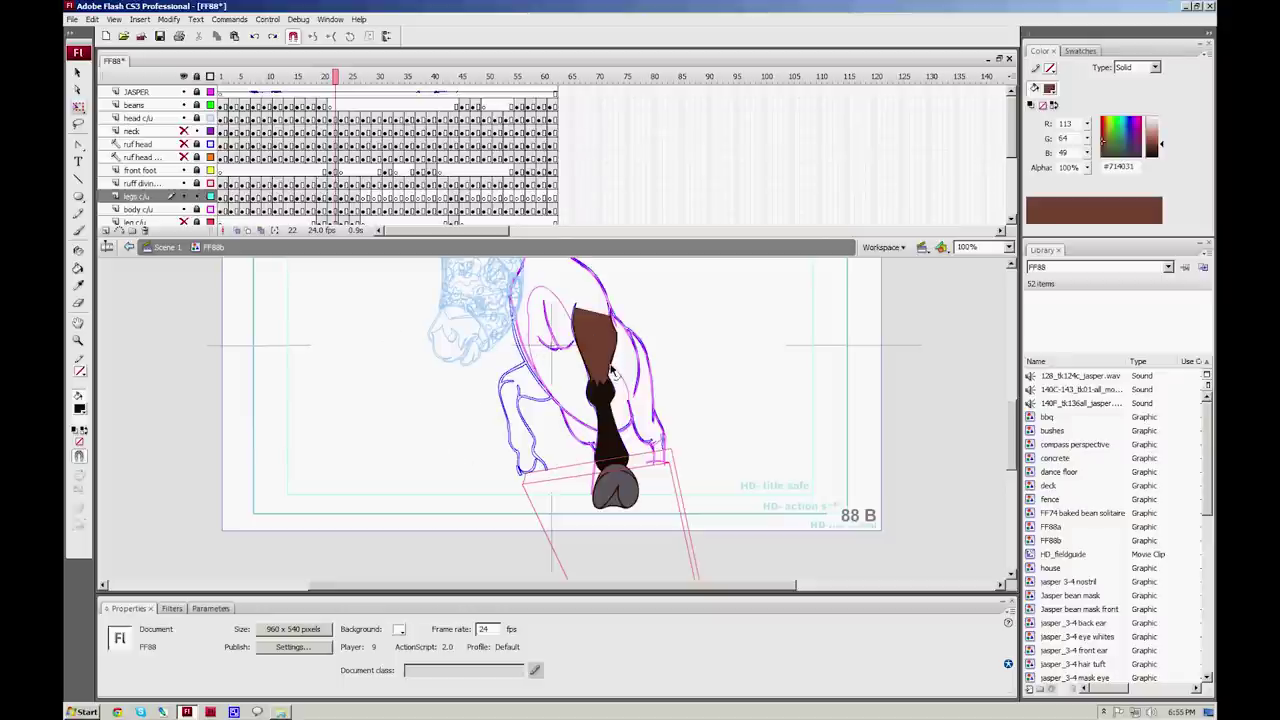
pyautogui.click(248, 231)
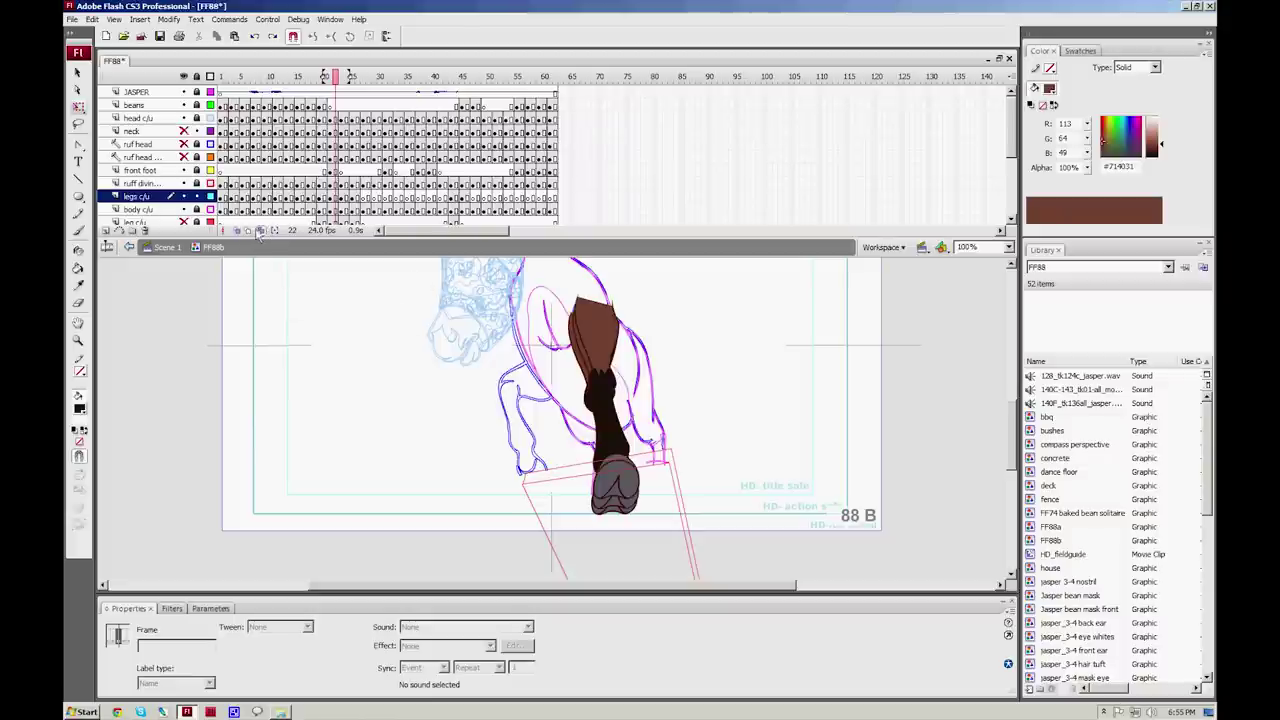
pyautogui.click(258, 231)
pyautogui.click(406, 388)
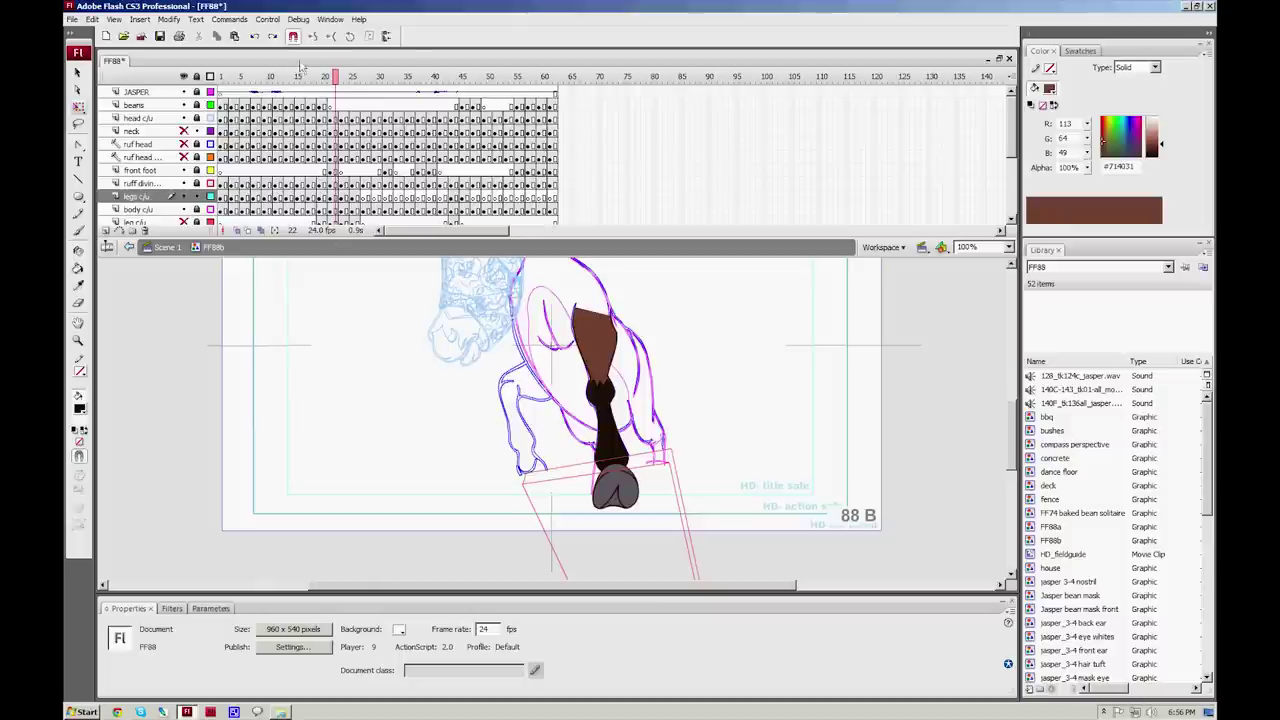
# Step: Review the legs c/u drawings around frames 15 to 20, and restore the head c/u layer to full-color display
pyautogui.moveTo(337, 80); pyautogui.dragTo(352, 80)
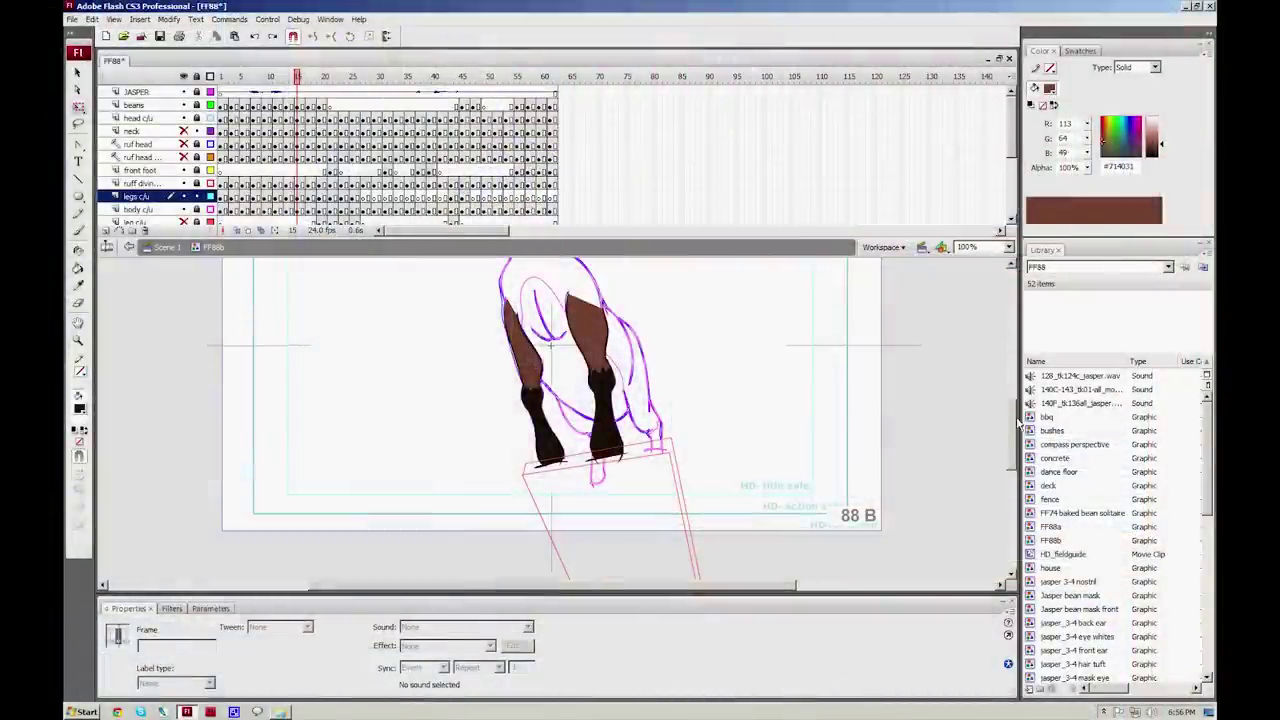
pyautogui.moveTo(1014, 423); pyautogui.dragTo(1014, 401)
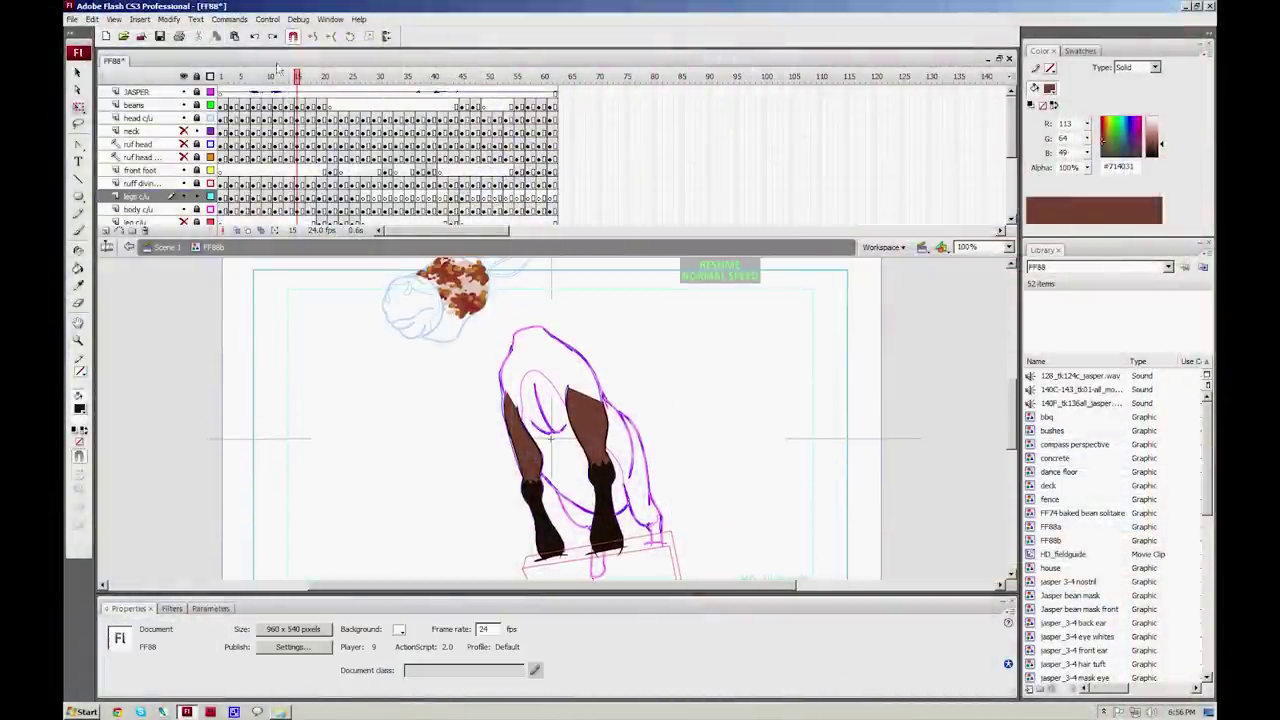
pyautogui.moveTo(301, 88)
pyautogui.mouseDown()
pyautogui.moveTo(359, 78)
pyautogui.moveTo(311, 78)
pyautogui.moveTo(325, 78)
pyautogui.mouseUp()
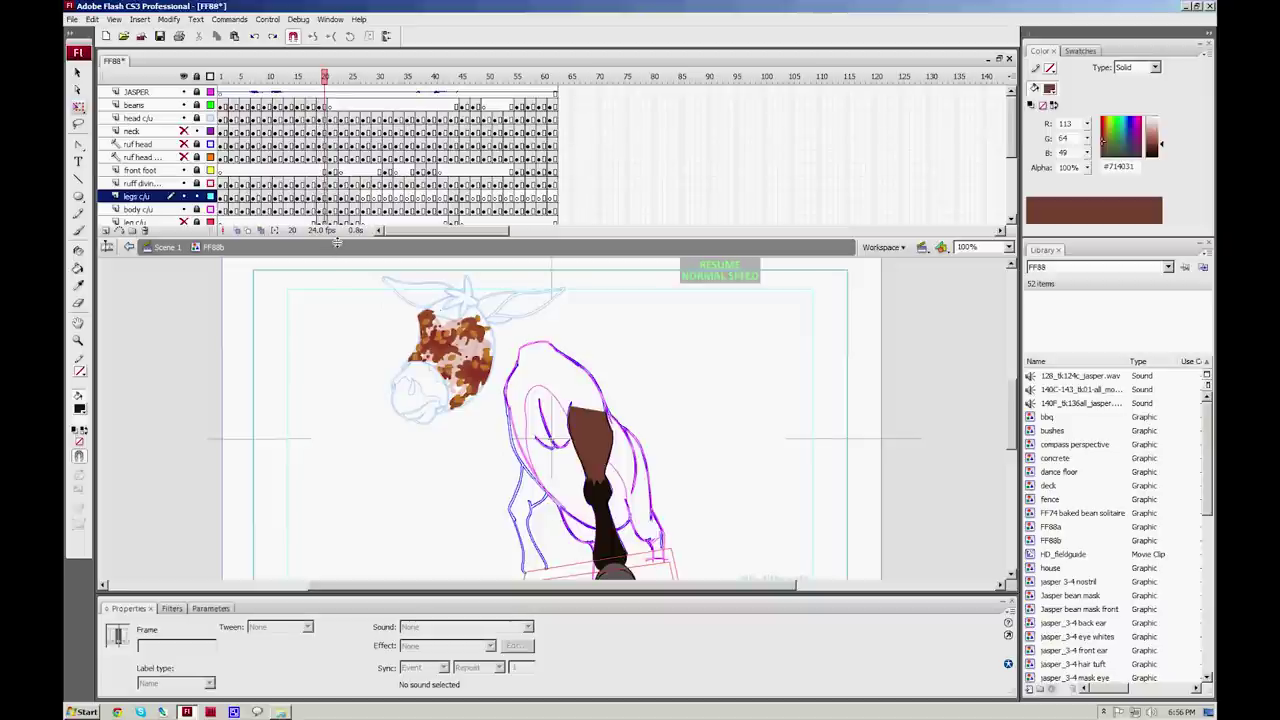
pyautogui.click(462, 375)
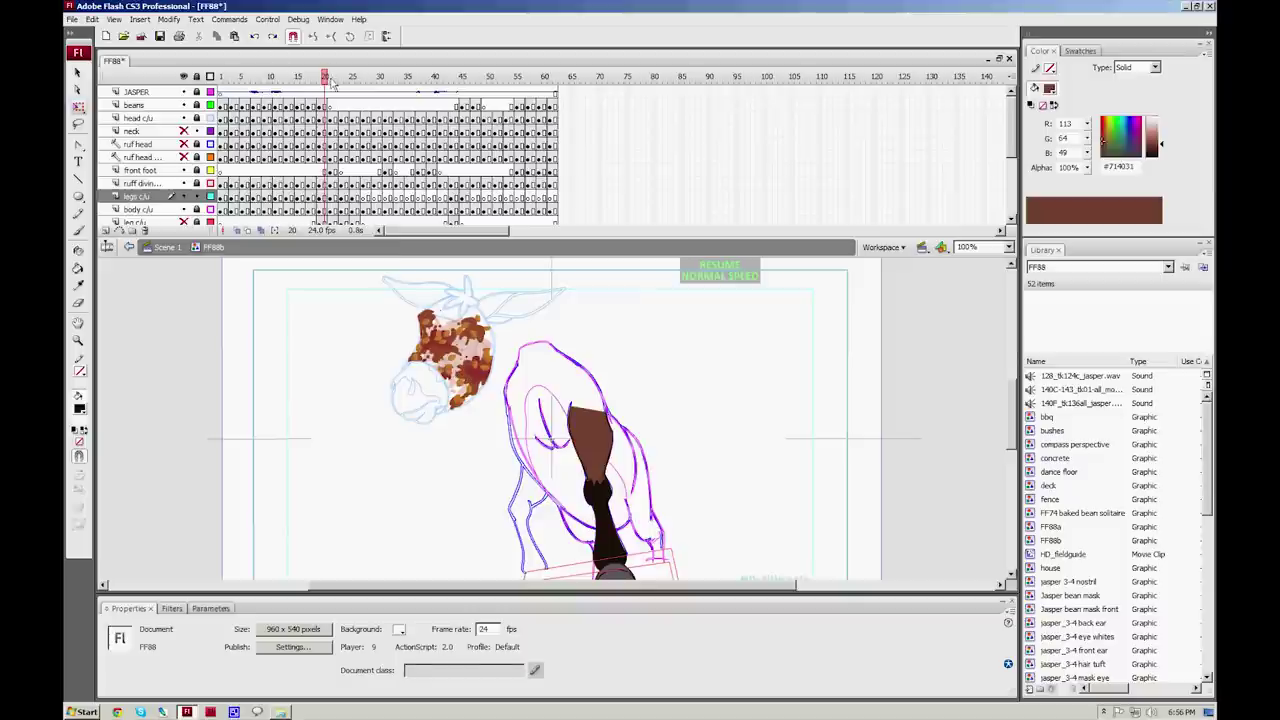
pyautogui.click(333, 84)
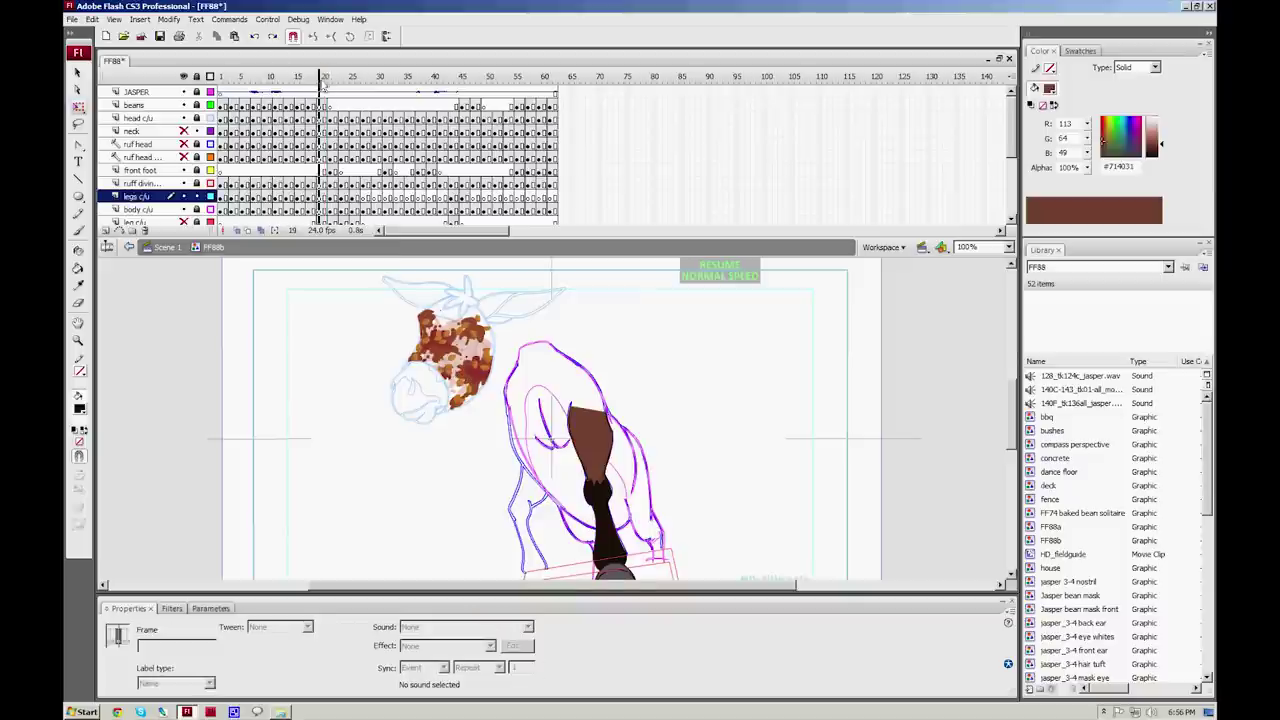
pyautogui.click(325, 80)
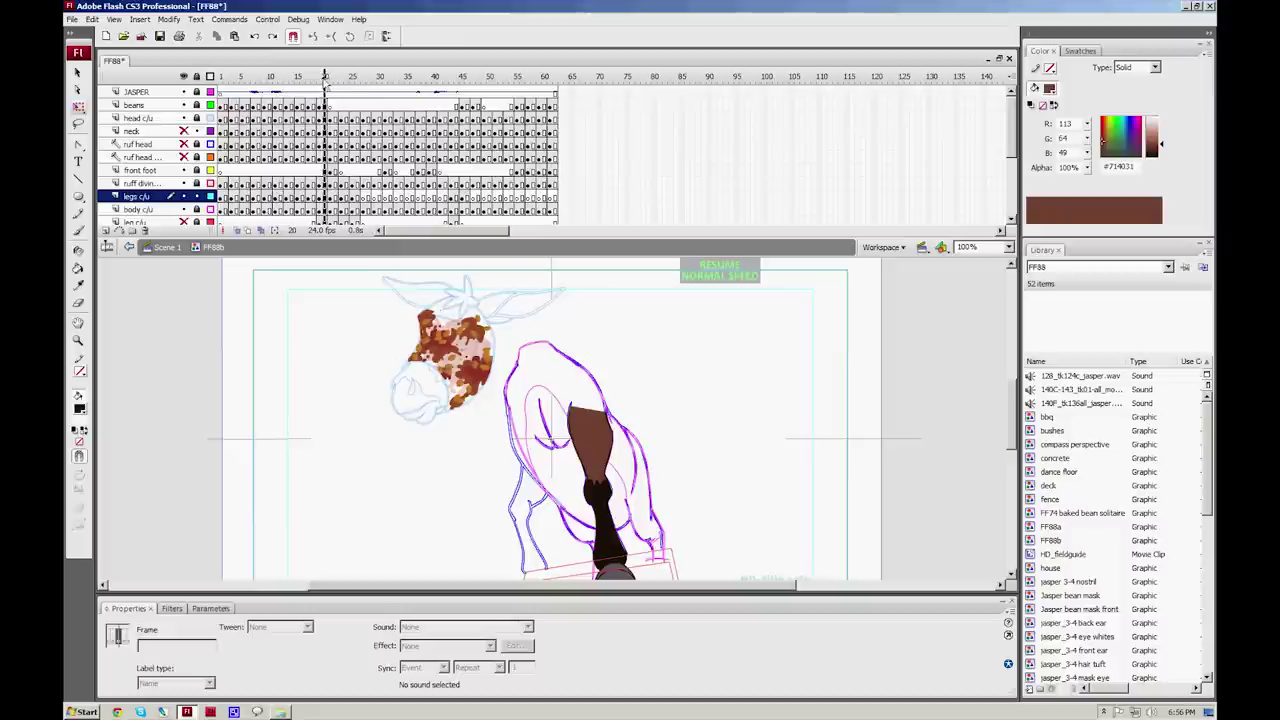
pyautogui.click(210, 118)
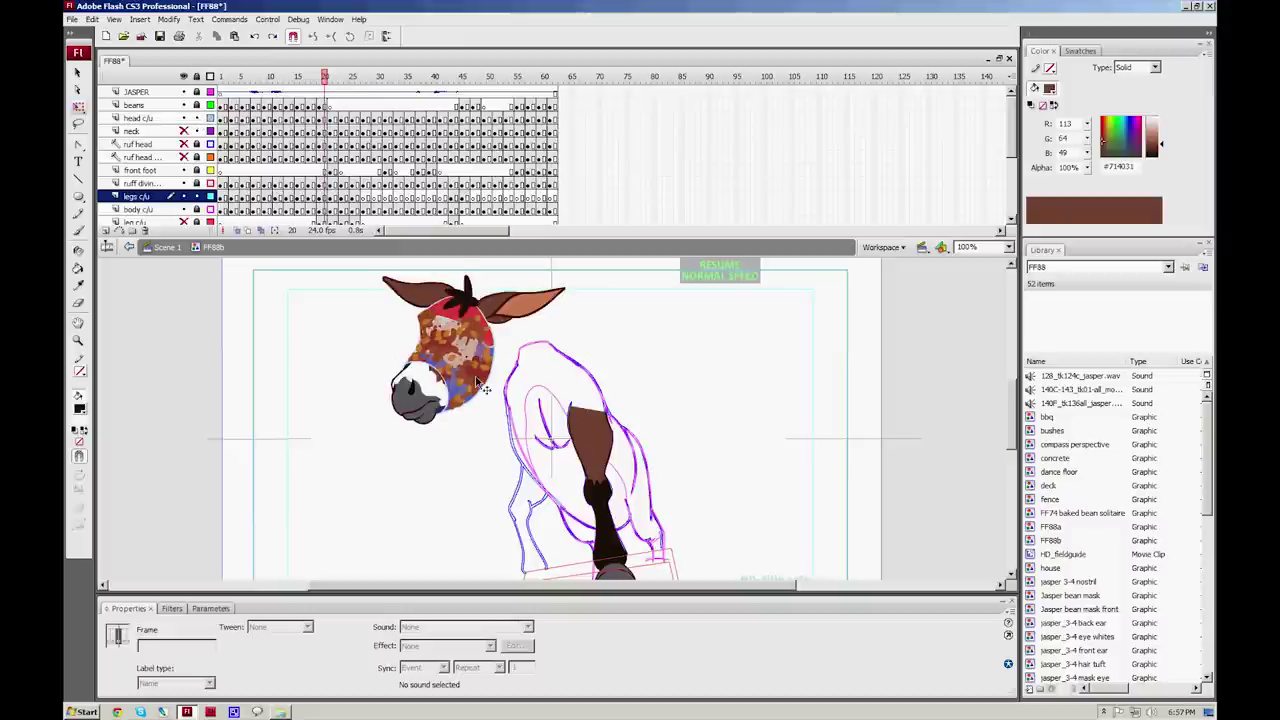
pyautogui.click(317, 82)
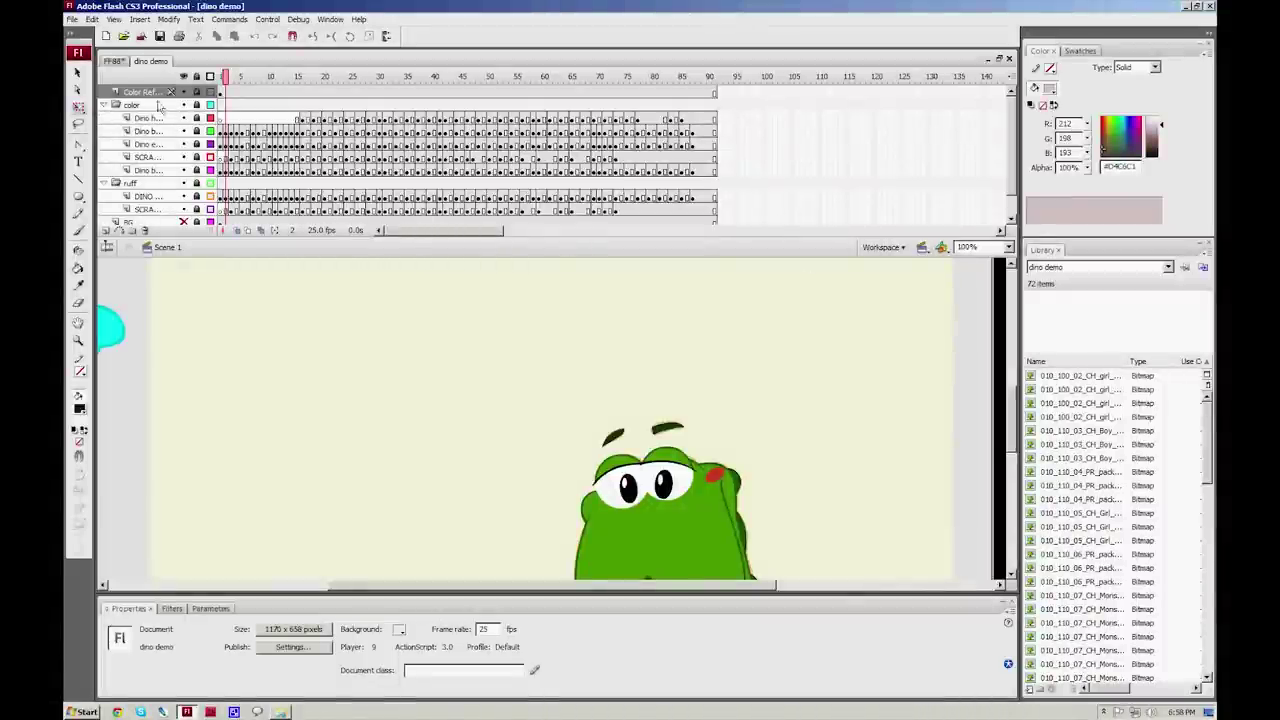
# Step: Hide the color folder in the dino demo file, leaving the ruff layers on display
pyautogui.click(184, 104)
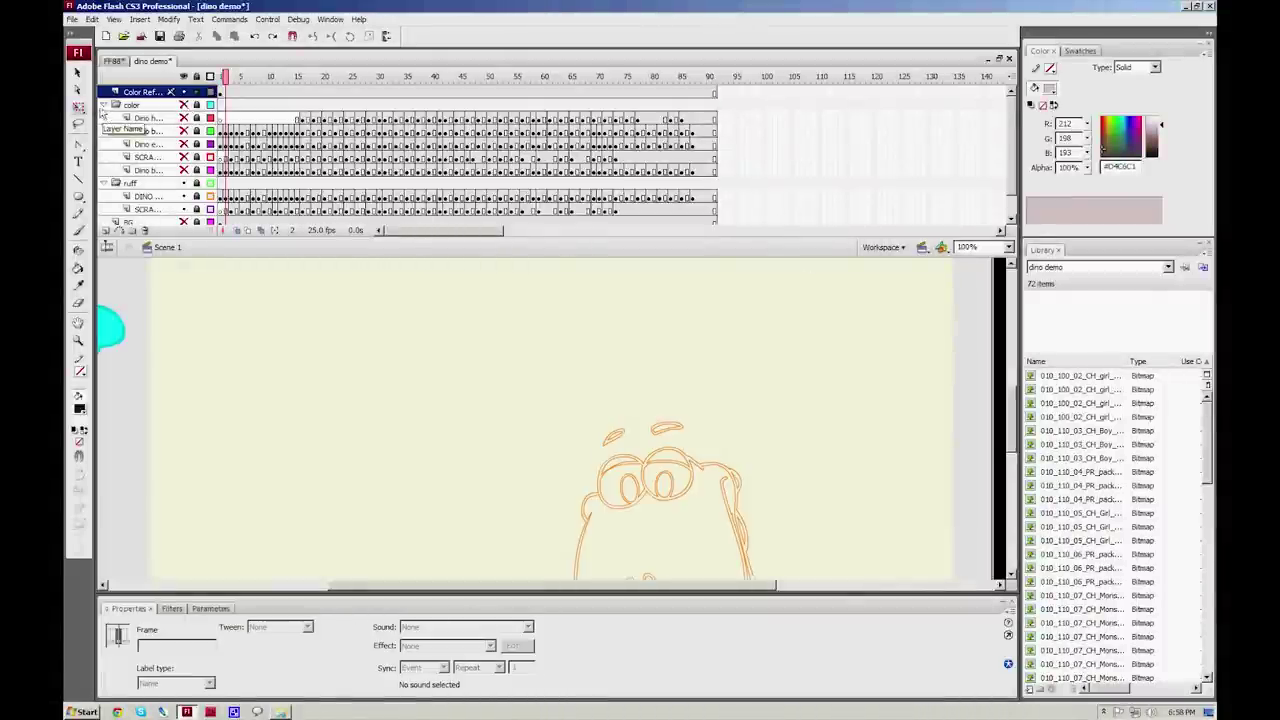
# Step: Collapse the color folder and shrink the timeline to give the stage more room
pyautogui.click(104, 104)
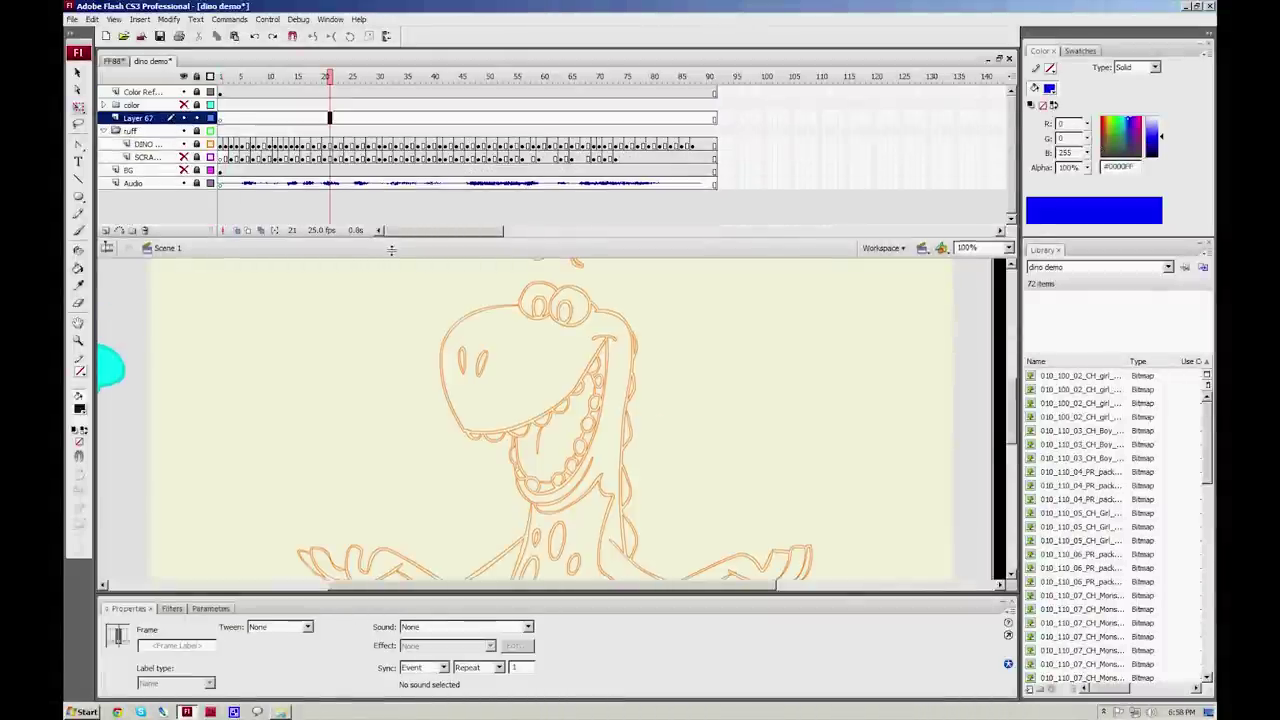
pyautogui.moveTo(391, 250); pyautogui.dragTo(391, 122)
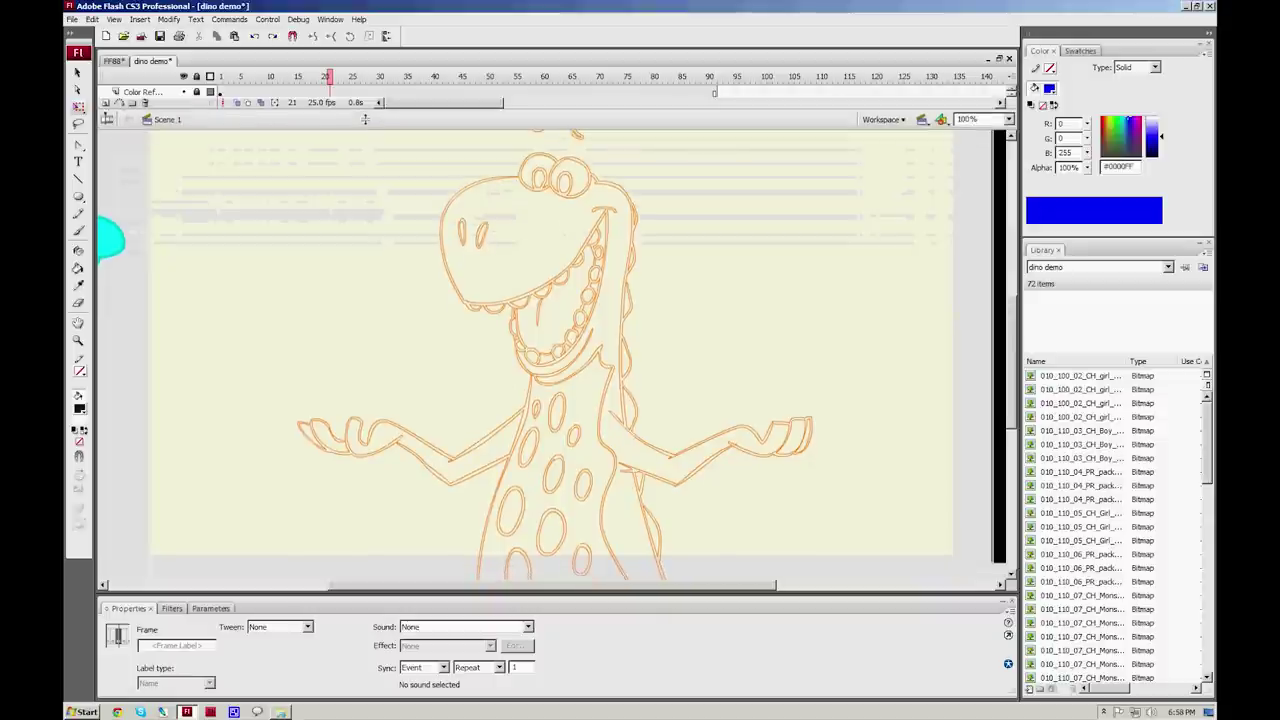
# Step: Set up the Brush tool with a red (#FF0000) fill and the largest brush size
pyautogui.click(78, 410)
pyautogui.click(90, 497)
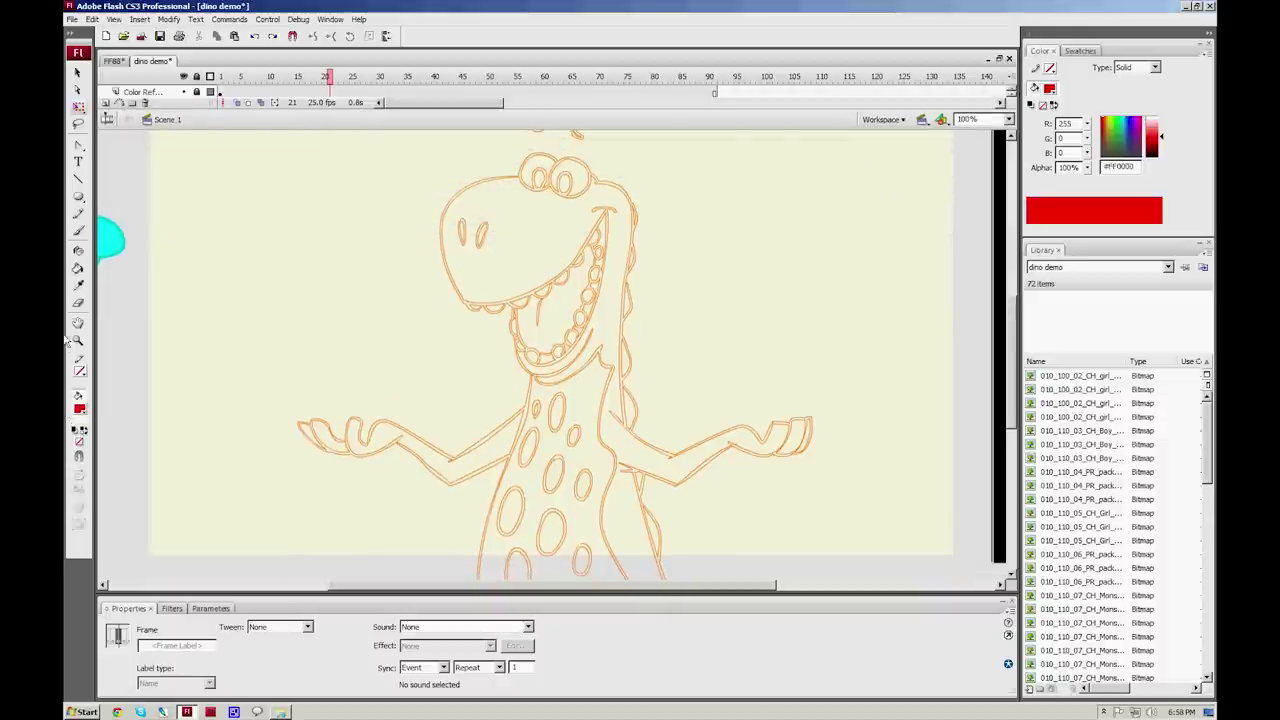
pyautogui.click(79, 341)
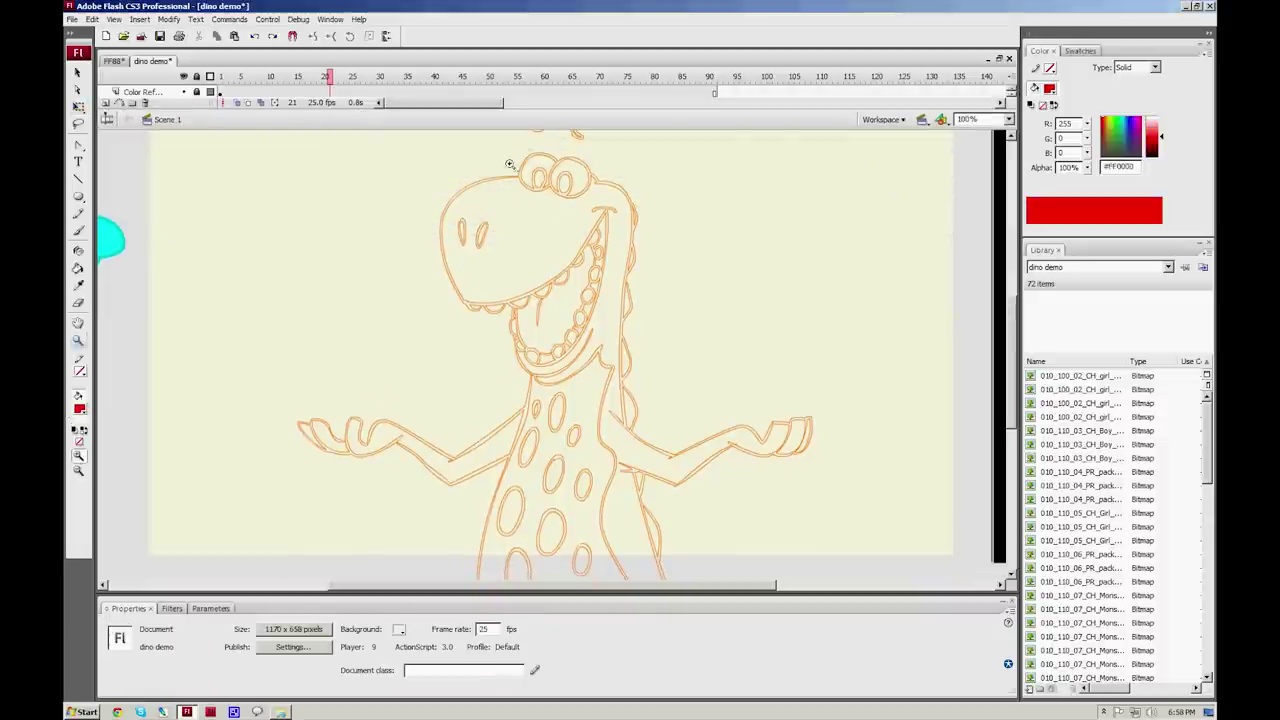
pyautogui.click(562, 250)
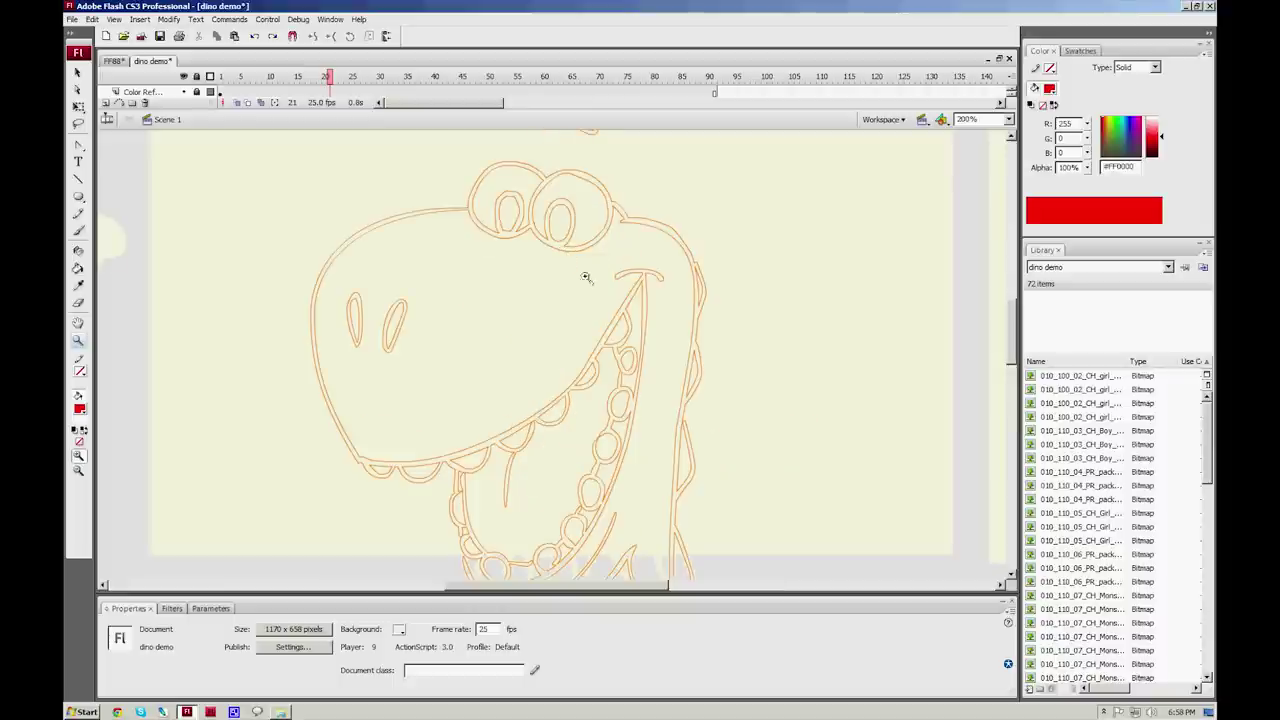
pyautogui.click(582, 336)
pyautogui.click(665, 256)
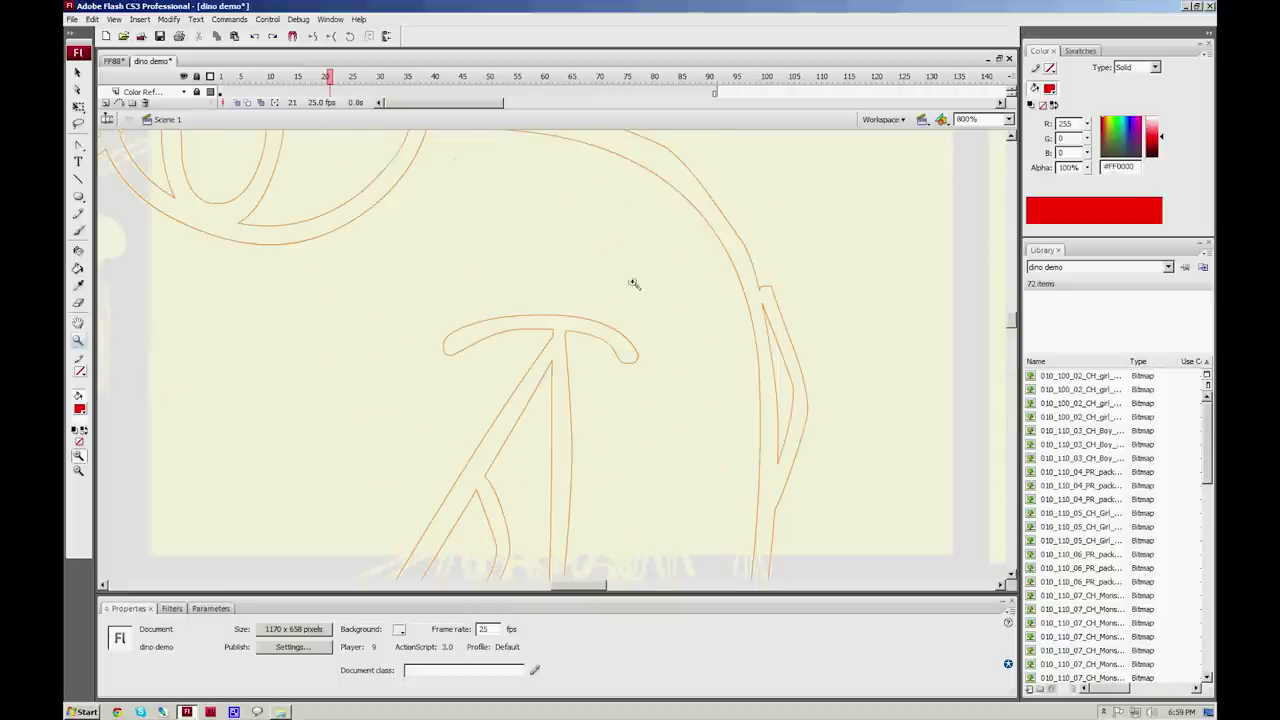
pyautogui.click(79, 230)
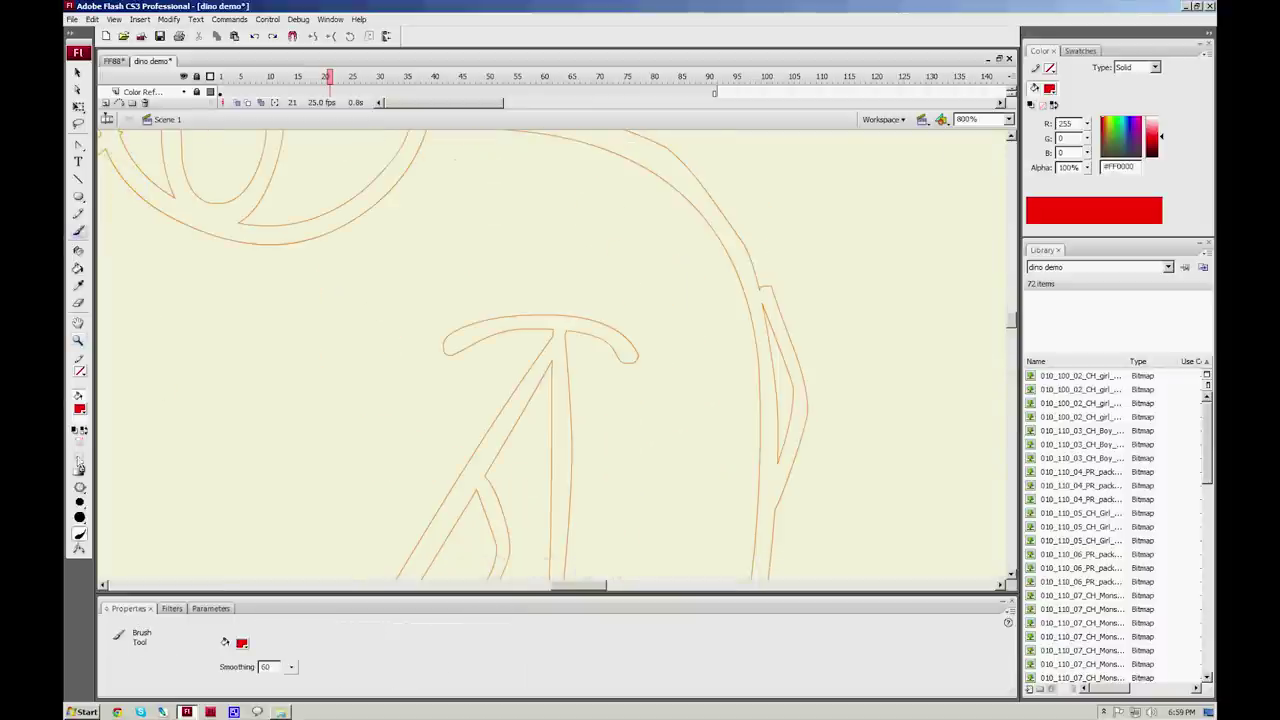
pyautogui.click(79, 517)
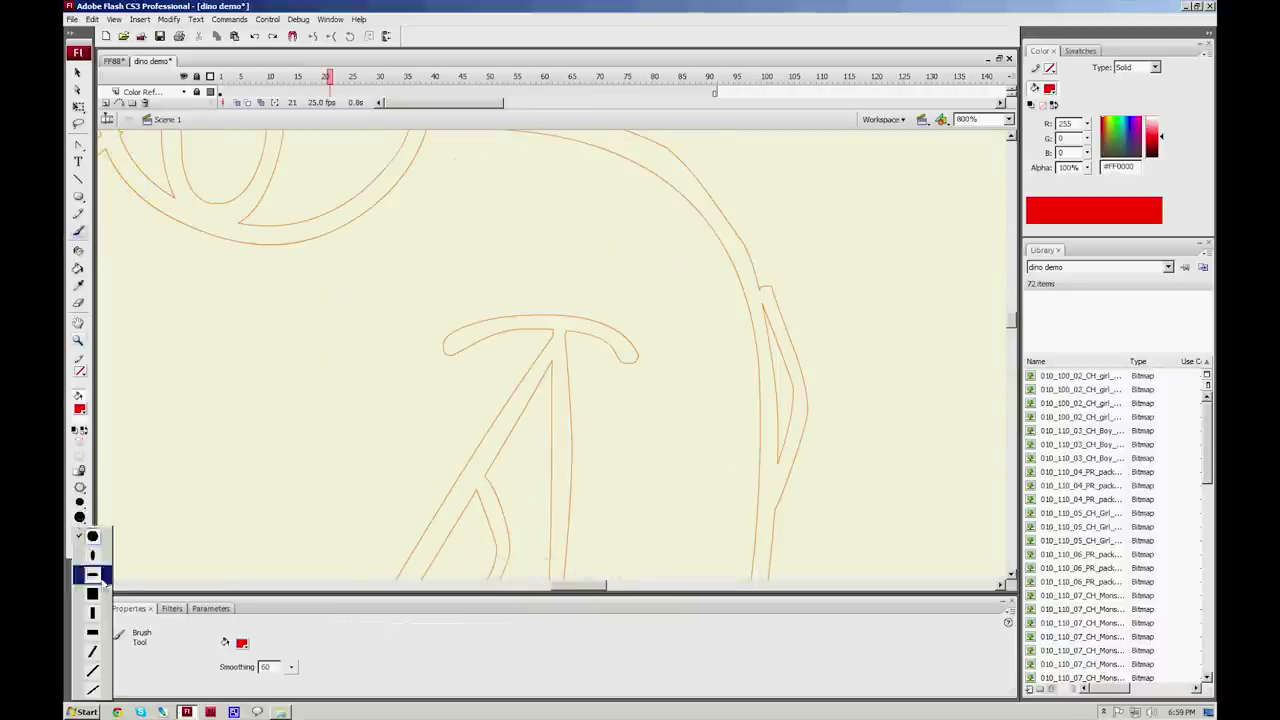
pyautogui.click(80, 503)
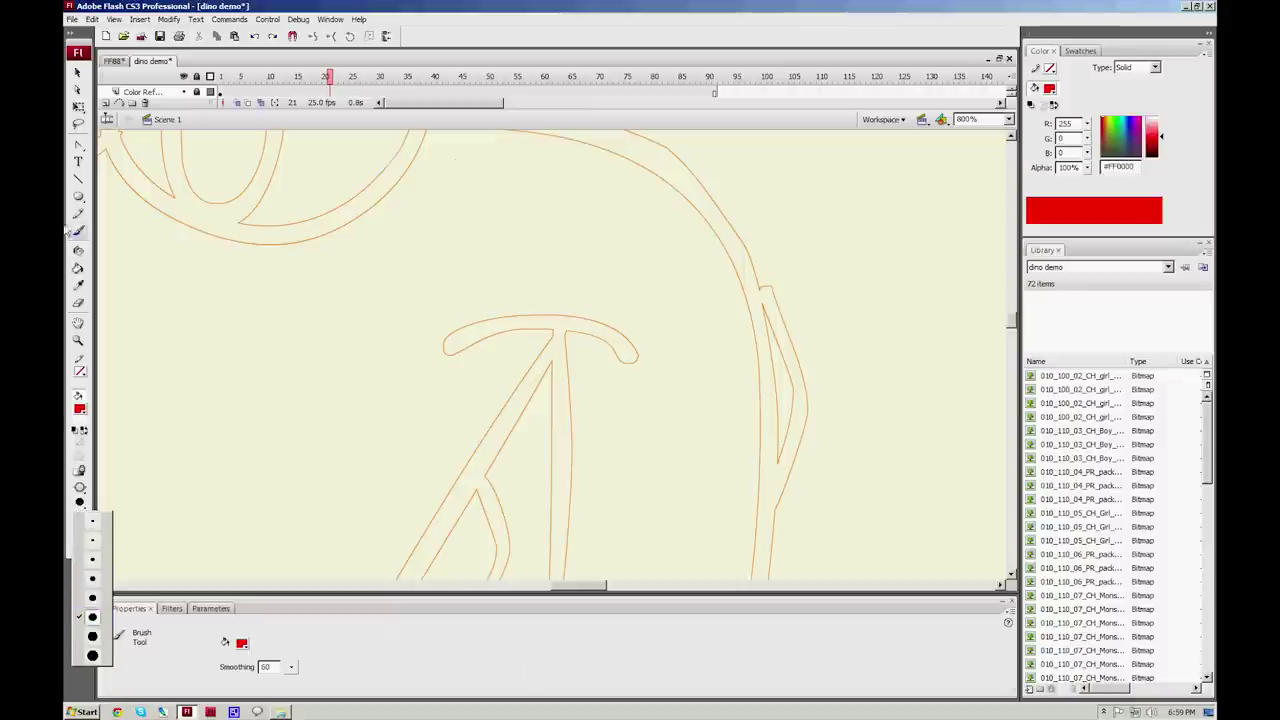
pyautogui.click(80, 505)
pyautogui.click(80, 505)
pyautogui.click(94, 655)
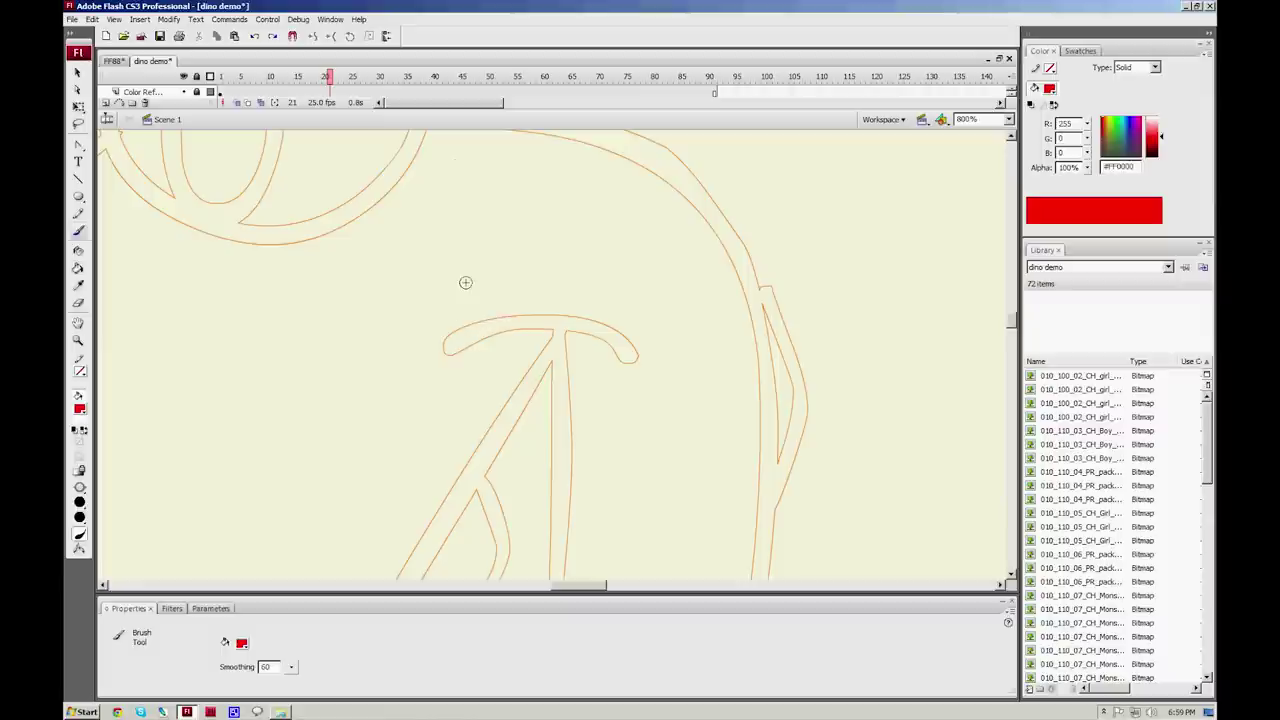
# Step: Paint a curved red stroke over the crease at the corner of the dino's mouth
pyautogui.moveTo(443, 348)
pyautogui.mouseDown()
pyautogui.moveTo(564, 316)
pyautogui.moveTo(604, 329)
pyautogui.moveTo(640, 360)
pyautogui.mouseUp()
pyautogui.moveTo(371, 517)
pyautogui.mouseDown()
pyautogui.moveTo(586, 334)
pyautogui.moveTo(509, 471)
pyautogui.moveTo(498, 520)
pyautogui.mouseUp()
pyautogui.moveTo(390, 539)
pyautogui.mouseDown()
pyautogui.moveTo(371, 560)
pyautogui.moveTo(405, 528)
pyautogui.mouseUp()
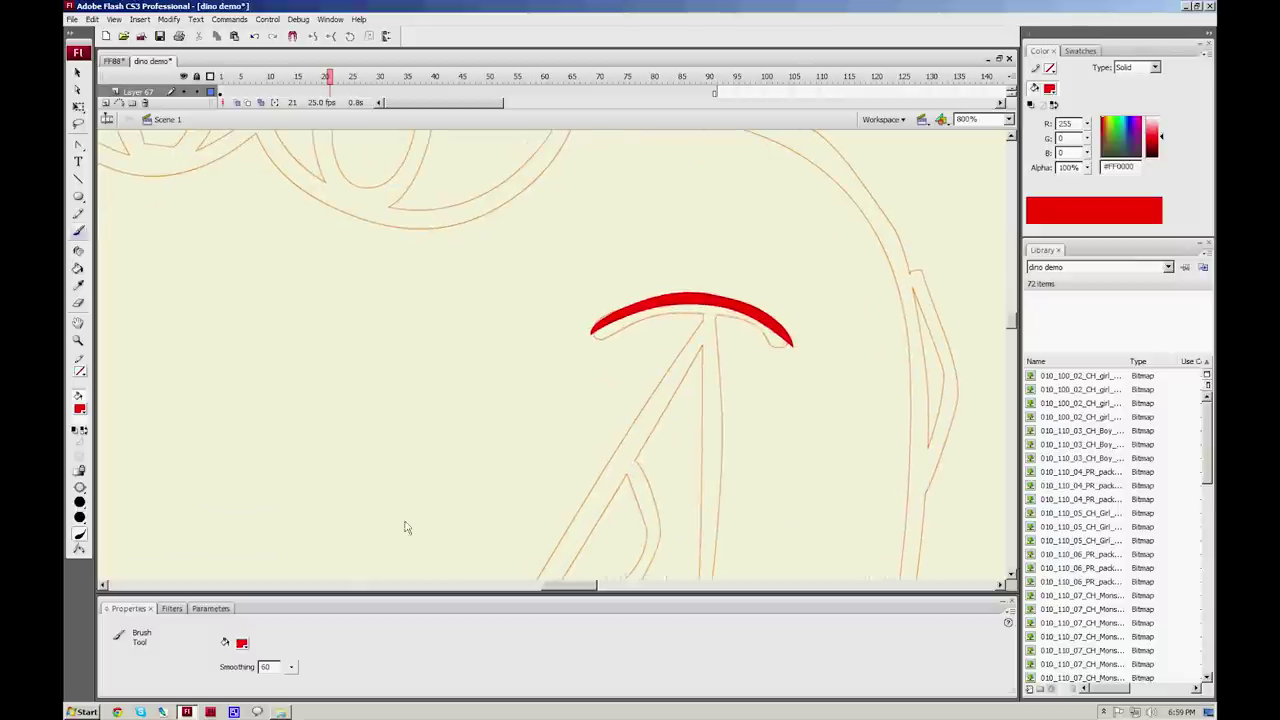
# Step: Smooth the red crease stroke at the mouth corner twice and deselect it
pyautogui.click(77, 73)
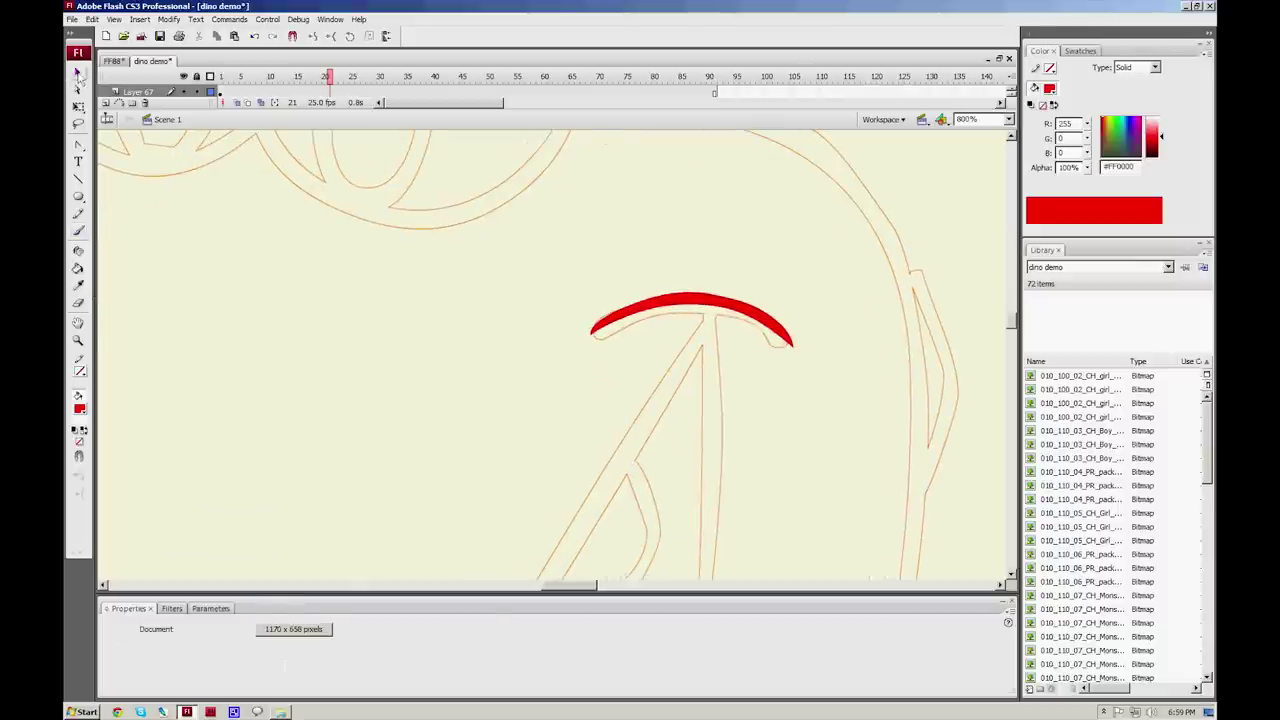
pyautogui.click(701, 312)
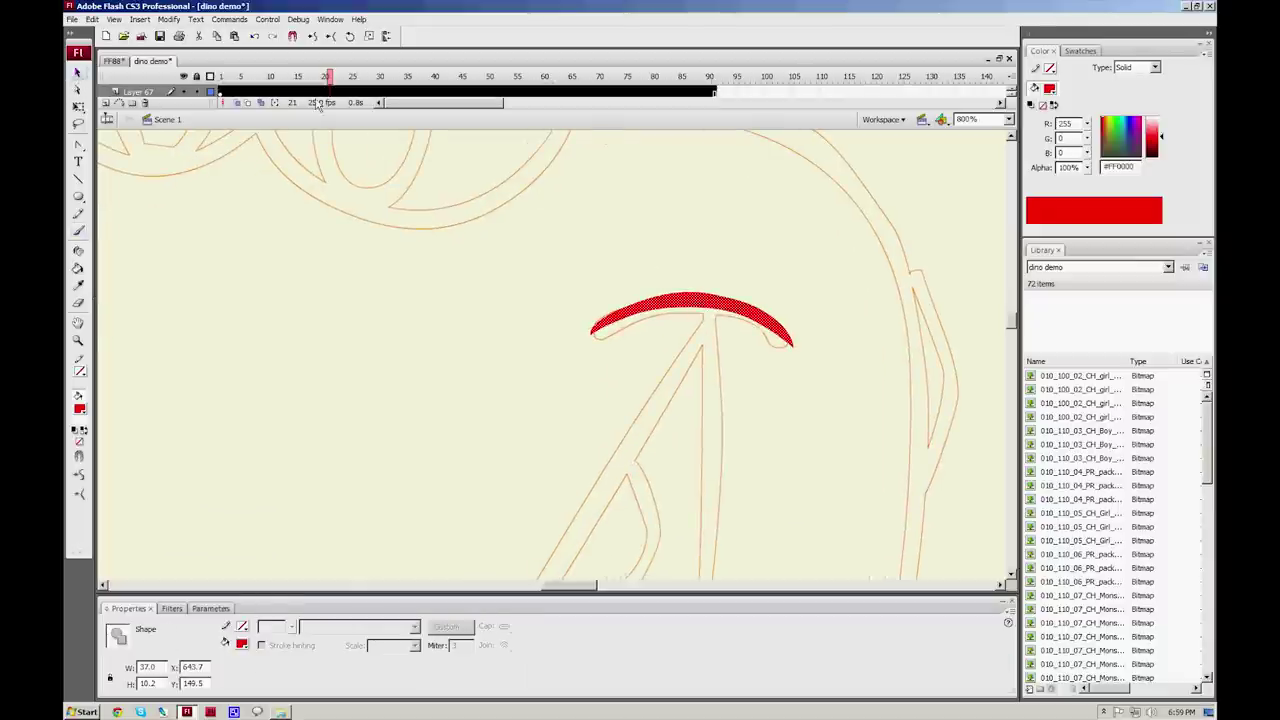
pyautogui.click(313, 37)
pyautogui.click(316, 38)
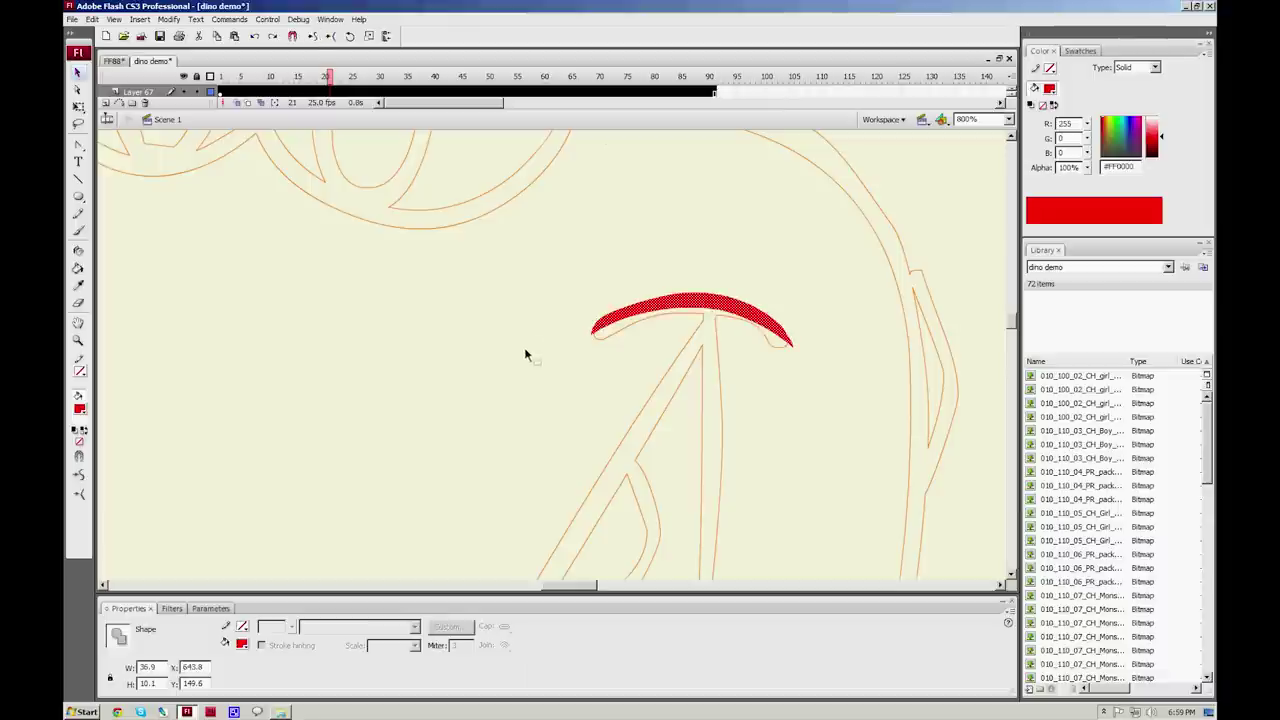
pyautogui.click(490, 455)
# Step: Reduce the Brush tool to the third-largest brush size
pyautogui.moveTo(451, 454); pyautogui.dragTo(563, 250)
pyautogui.click(78, 340)
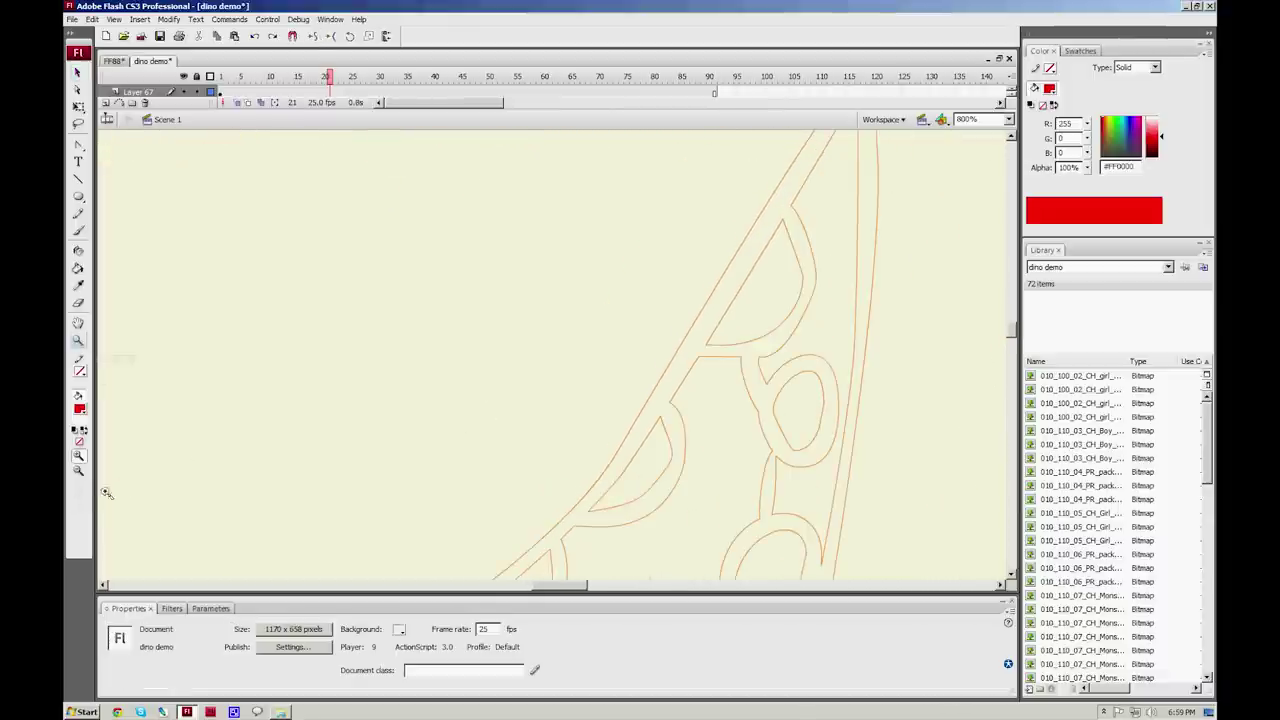
pyautogui.click(78, 471)
pyautogui.click(416, 366)
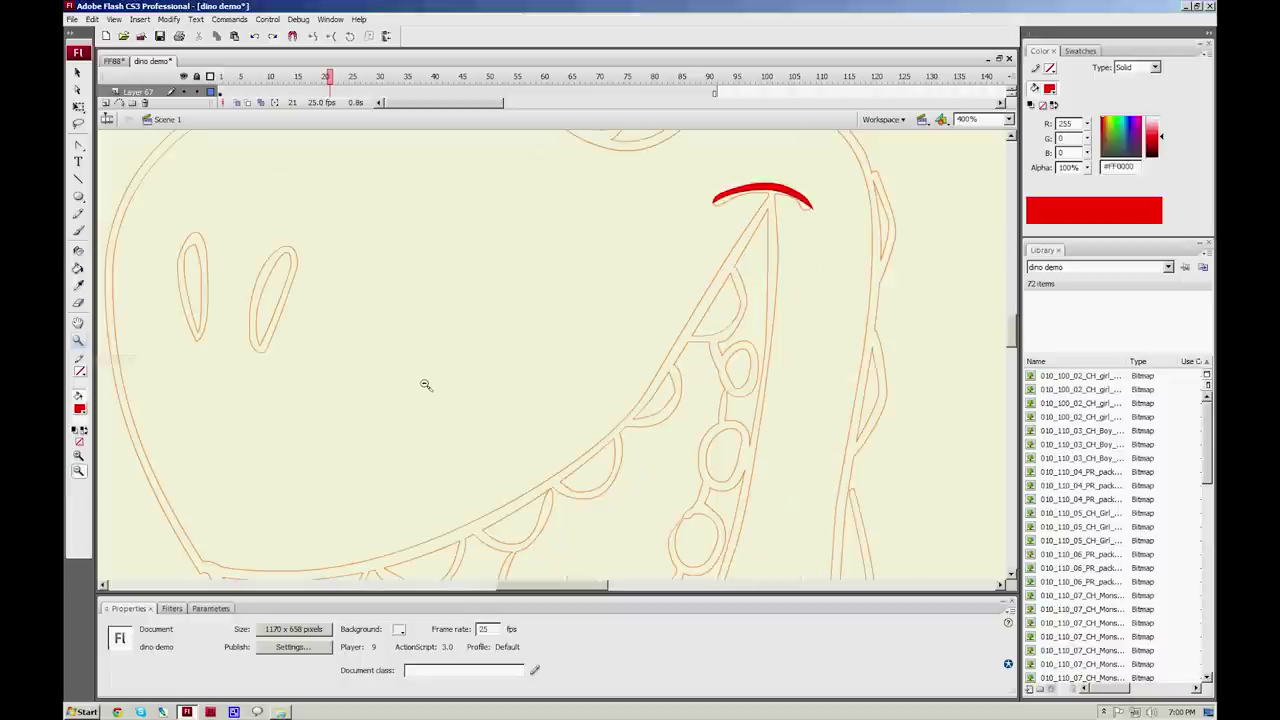
pyautogui.moveTo(432, 386); pyautogui.dragTo(437, 369)
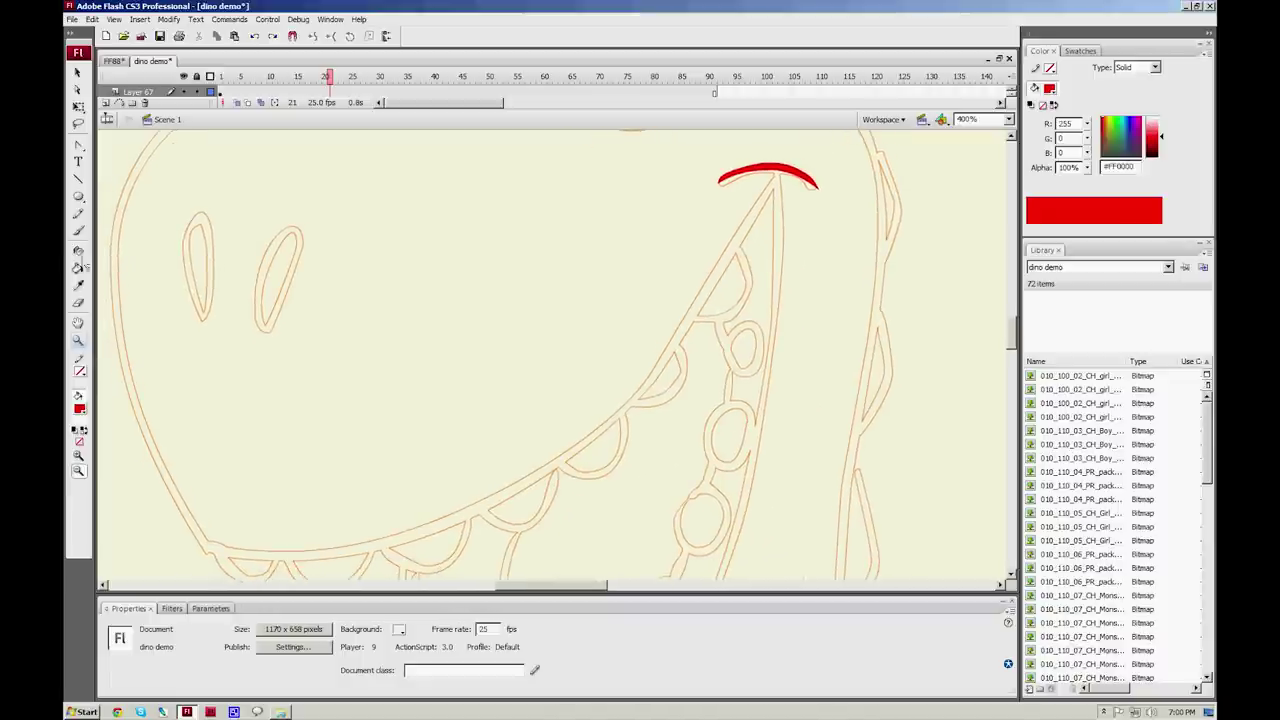
pyautogui.click(82, 236)
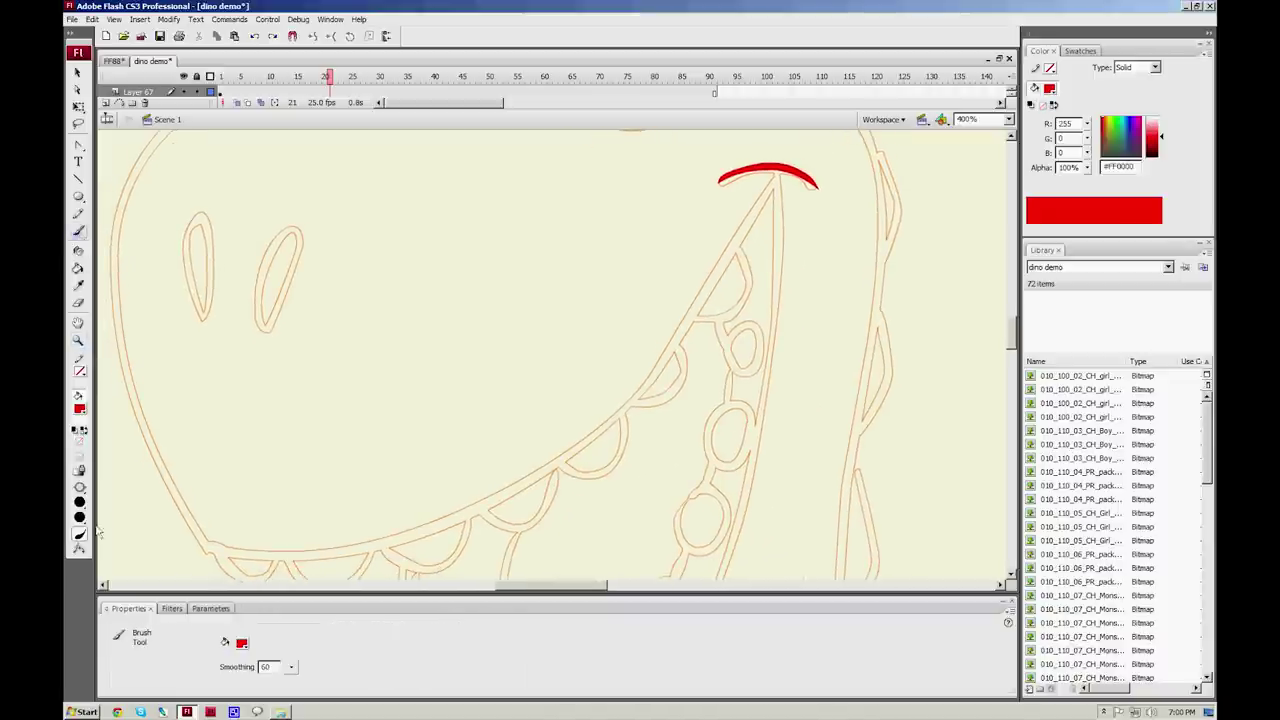
pyautogui.click(78, 502)
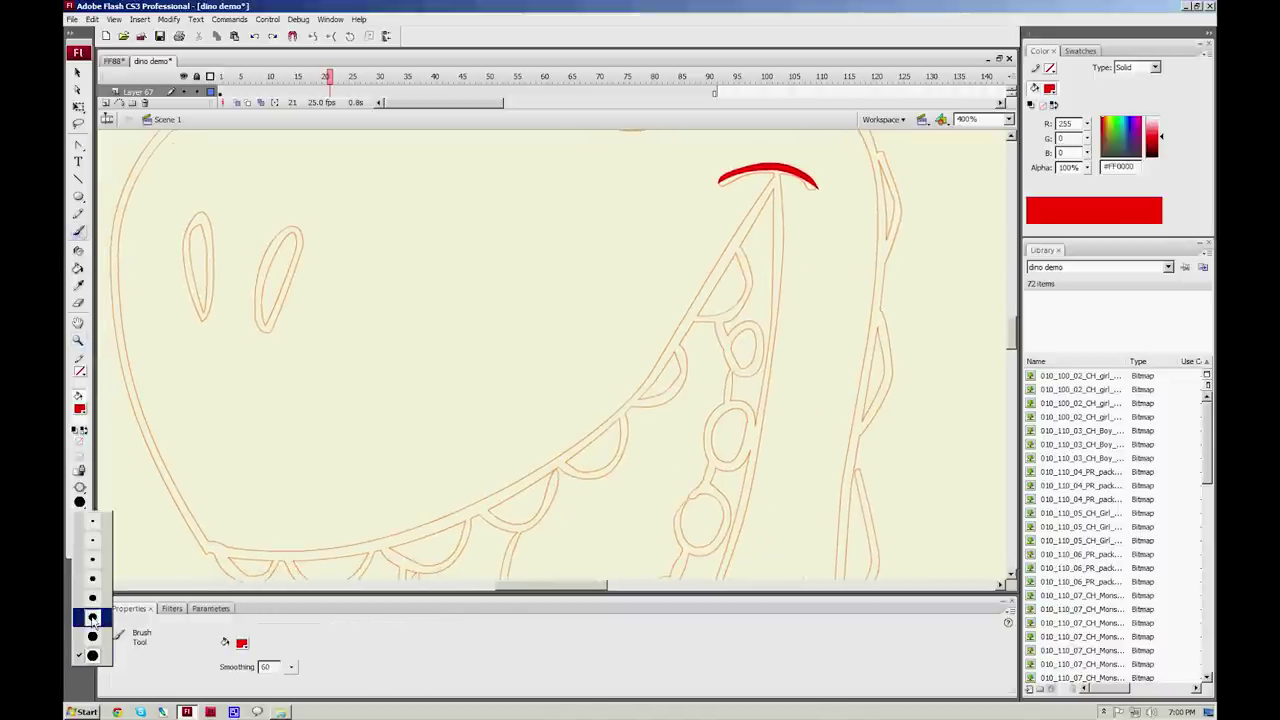
pyautogui.click(92, 619)
# Step: Test the brush size with short strokes on the dino's snout, undoing each one
pyautogui.moveTo(592, 296); pyautogui.dragTo(521, 388)
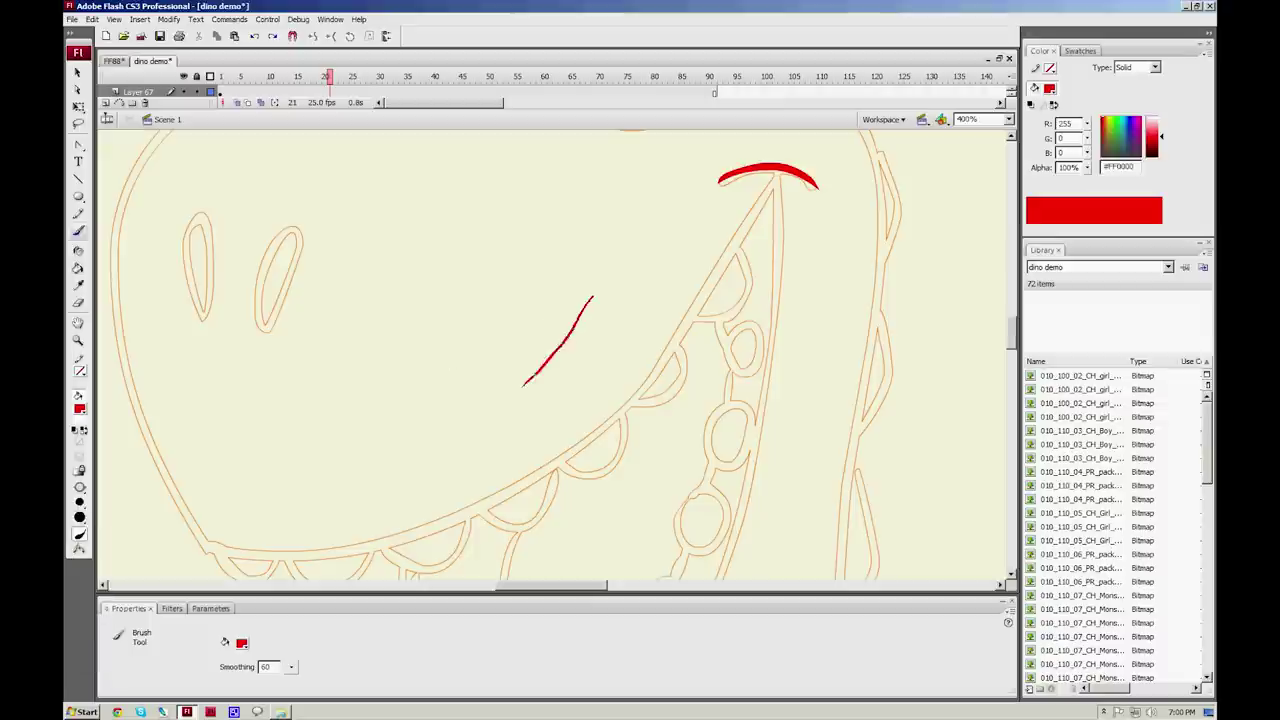
pyautogui.hotkey('ctrl', 'z')
pyautogui.moveTo(578, 340); pyautogui.dragTo(533, 412)
pyautogui.hotkey('ctrl', 'z')
# Step: Try painting the upper mouth line from the mouth corner toward the snout, undoing each attempt
pyautogui.press('space')
pyautogui.moveTo(616, 336)
pyautogui.mouseDown()
pyautogui.moveTo(617, 320)
pyautogui.moveTo(626, 329)
pyautogui.mouseUp()
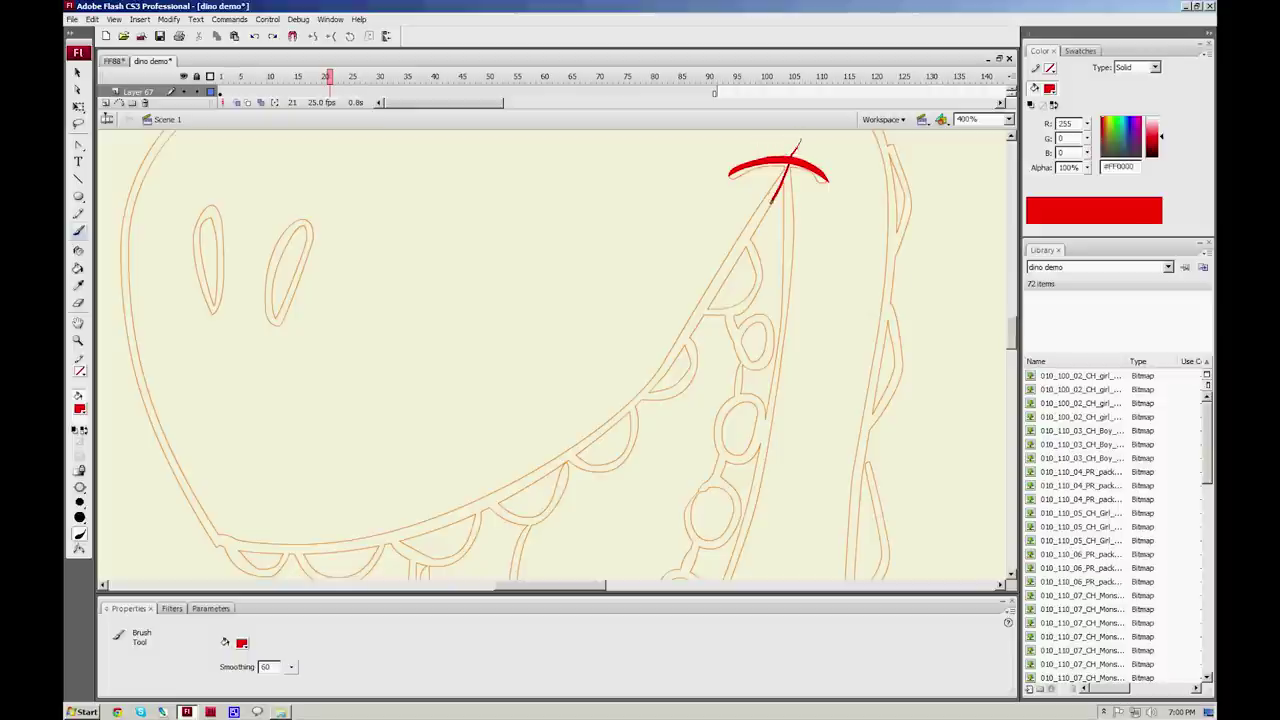
pyautogui.hotkey('ctrl', 'z')
pyautogui.moveTo(763, 218)
pyautogui.mouseDown()
pyautogui.moveTo(631, 407)
pyautogui.moveTo(529, 486)
pyautogui.moveTo(402, 556)
pyautogui.mouseUp()
pyautogui.hotkey('ctrl', 'z')
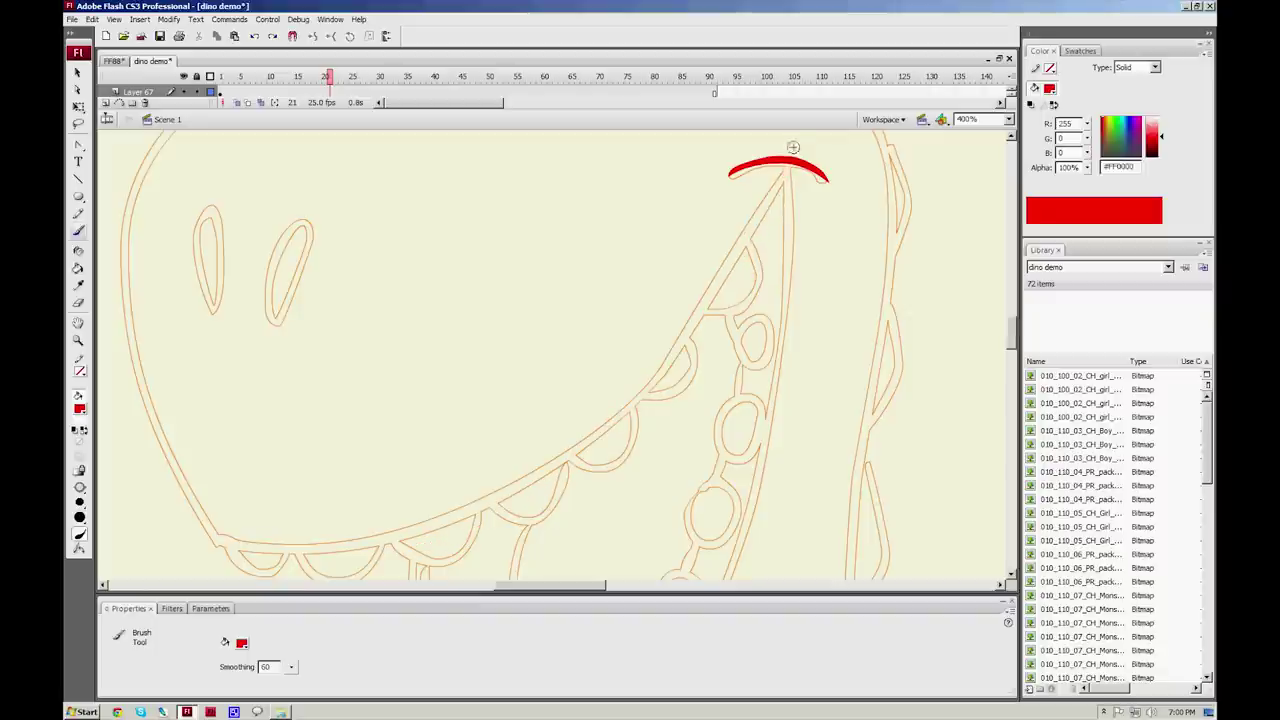
pyautogui.moveTo(761, 215)
pyautogui.mouseDown()
pyautogui.moveTo(647, 381)
pyautogui.moveTo(527, 483)
pyautogui.moveTo(400, 542)
pyautogui.moveTo(205, 563)
pyautogui.mouseUp()
pyautogui.hotkey('ctrl', 'z')
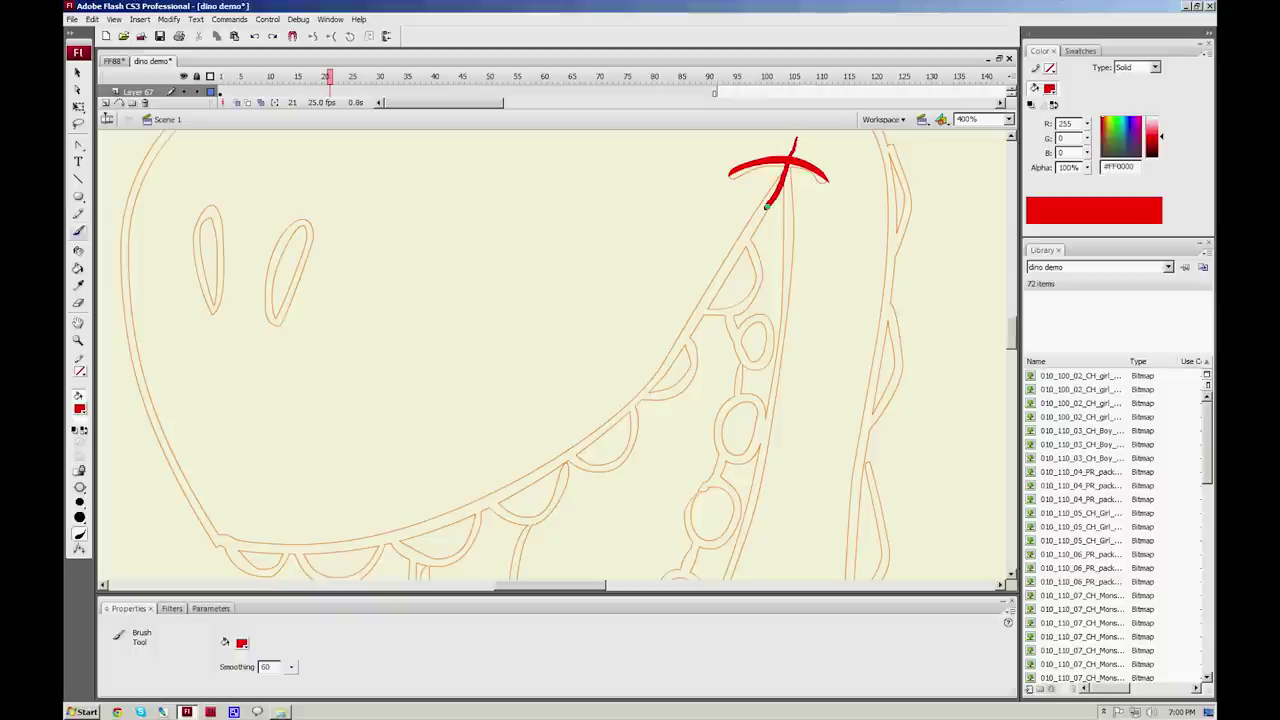
pyautogui.moveTo(767, 207); pyautogui.dragTo(728, 262)
pyautogui.hotkey('ctrl', 'z')
# Step: Paint the upper mouth line in one red stroke from the mouth-corner crease to just past the snout's lower tip
pyautogui.moveTo(758, 218)
pyautogui.mouseDown()
pyautogui.moveTo(638, 393)
pyautogui.moveTo(540, 475)
pyautogui.moveTo(370, 549)
pyautogui.moveTo(263, 561)
pyautogui.moveTo(202, 550)
pyautogui.mouseUp()
pyautogui.press('space')
pyautogui.moveTo(280, 423)
pyautogui.mouseDown()
pyautogui.moveTo(197, 337)
pyautogui.moveTo(363, 449)
pyautogui.moveTo(240, 306)
pyautogui.moveTo(228, 323)
pyautogui.mouseUp()
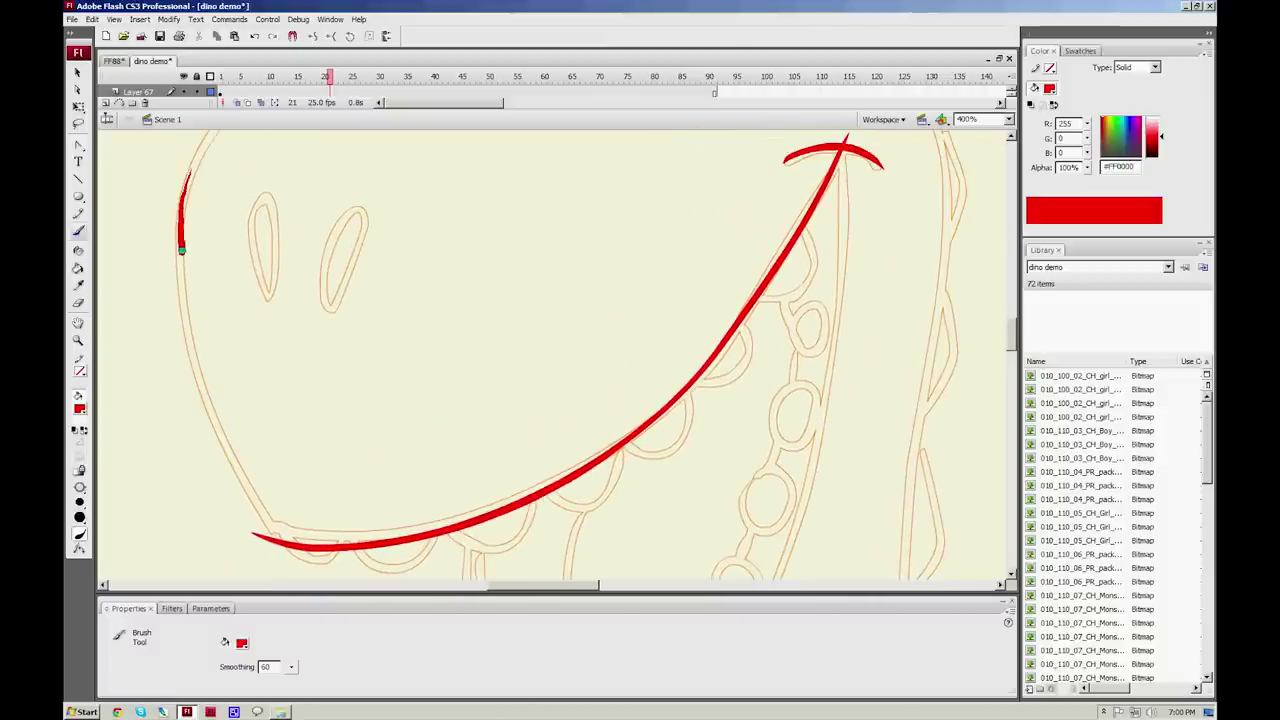
# Step: Try painting the front edge of the snout over the rough outline, and undo the stroke
pyautogui.moveTo(181, 250)
pyautogui.mouseDown()
pyautogui.moveTo(184, 283)
pyautogui.moveTo(181, 204)
pyautogui.moveTo(183, 295)
pyautogui.moveTo(212, 400)
pyautogui.mouseUp()
pyautogui.hotkey('ctrl', 'z')
pyautogui.hotkey('ctrl', 'z')
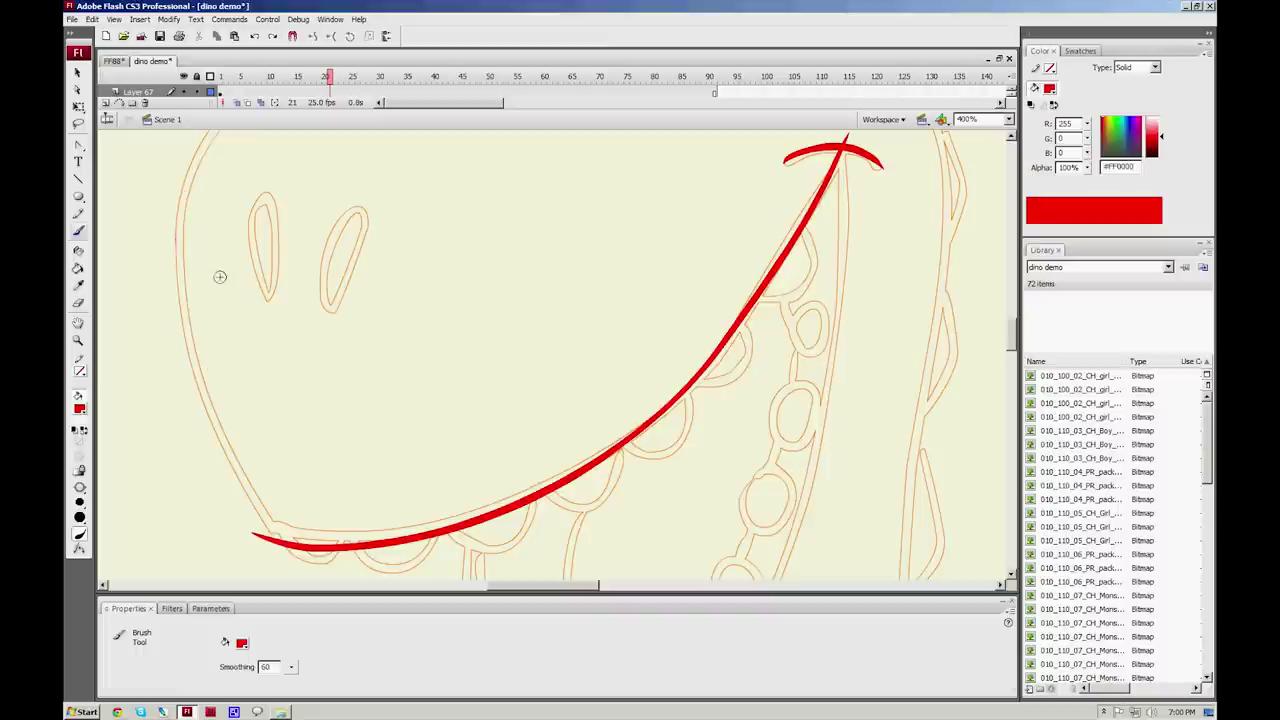
# Step: Paint the front edge of the snout in red down to its lower tip, crossing the mouth line
pyautogui.moveTo(206, 140); pyautogui.dragTo(184, 203)
pyautogui.moveTo(180, 280)
pyautogui.mouseDown()
pyautogui.moveTo(206, 400)
pyautogui.moveTo(245, 485)
pyautogui.moveTo(298, 545)
pyautogui.mouseUp()
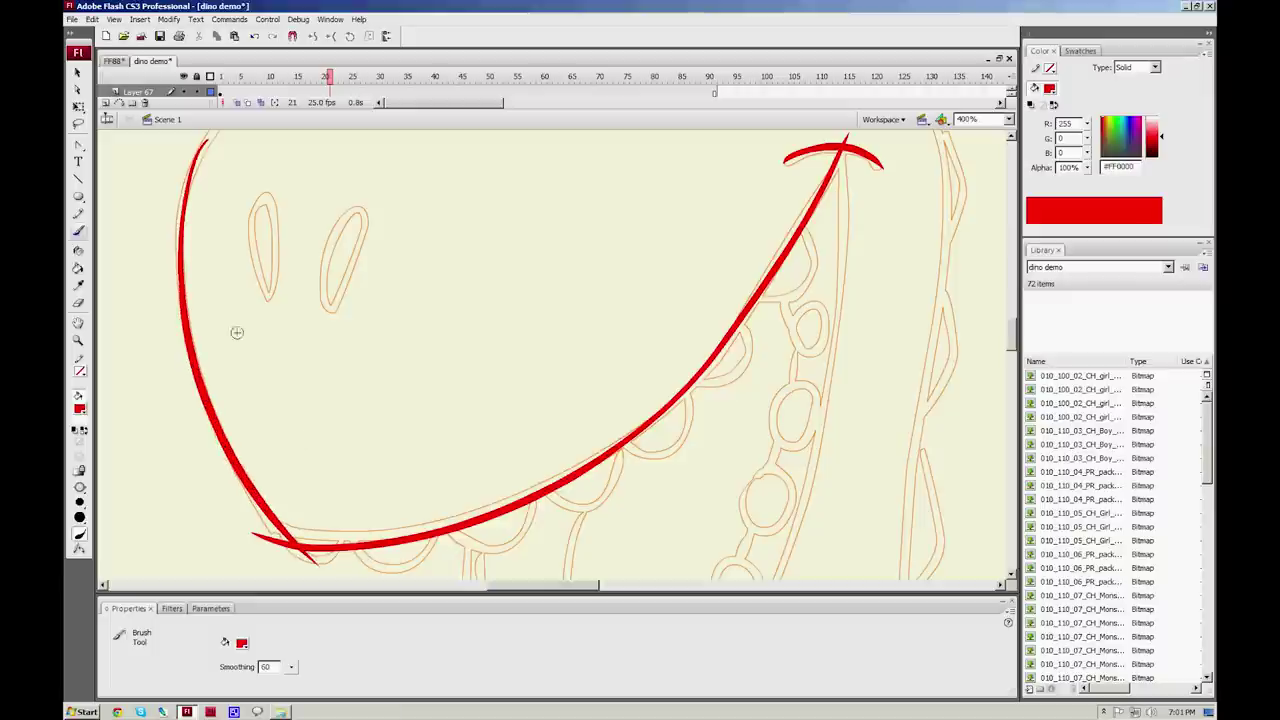
pyautogui.moveTo(316, 401); pyautogui.dragTo(289, 313)
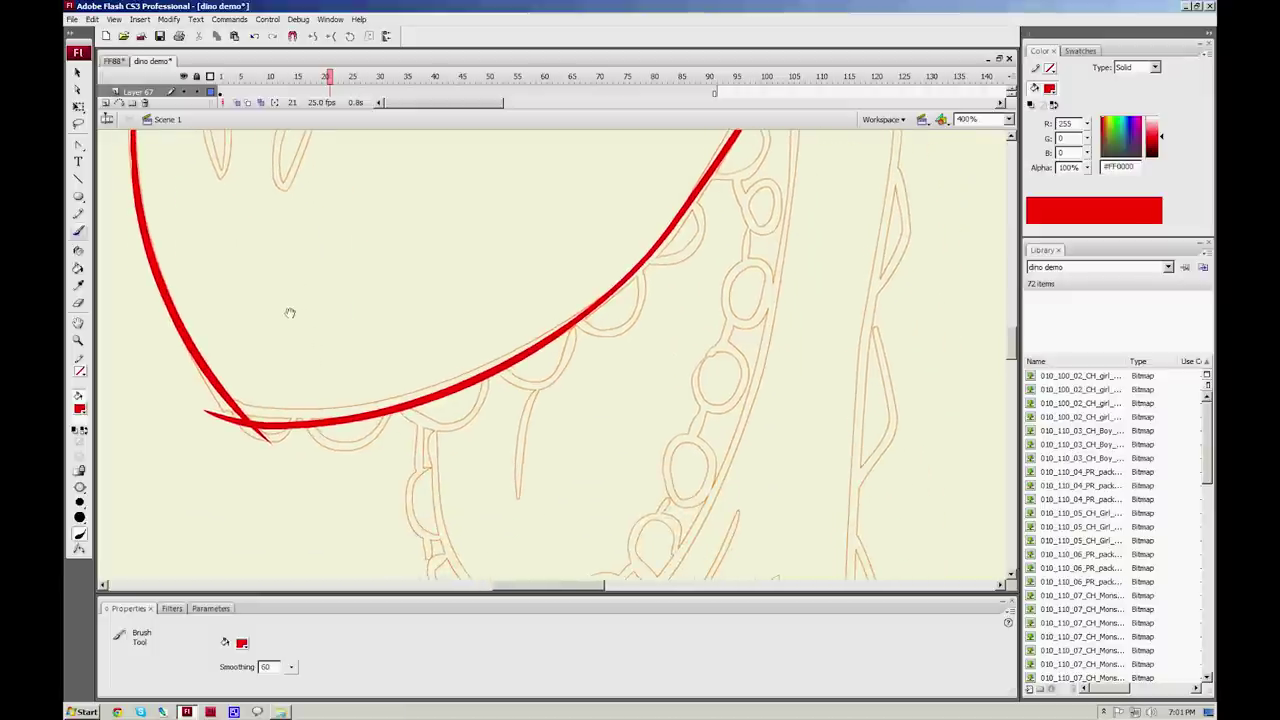
# Step: Turn on object snapping and delete the two overshooting stroke ends where the snout and mouth lines cross
pyautogui.click(78, 341)
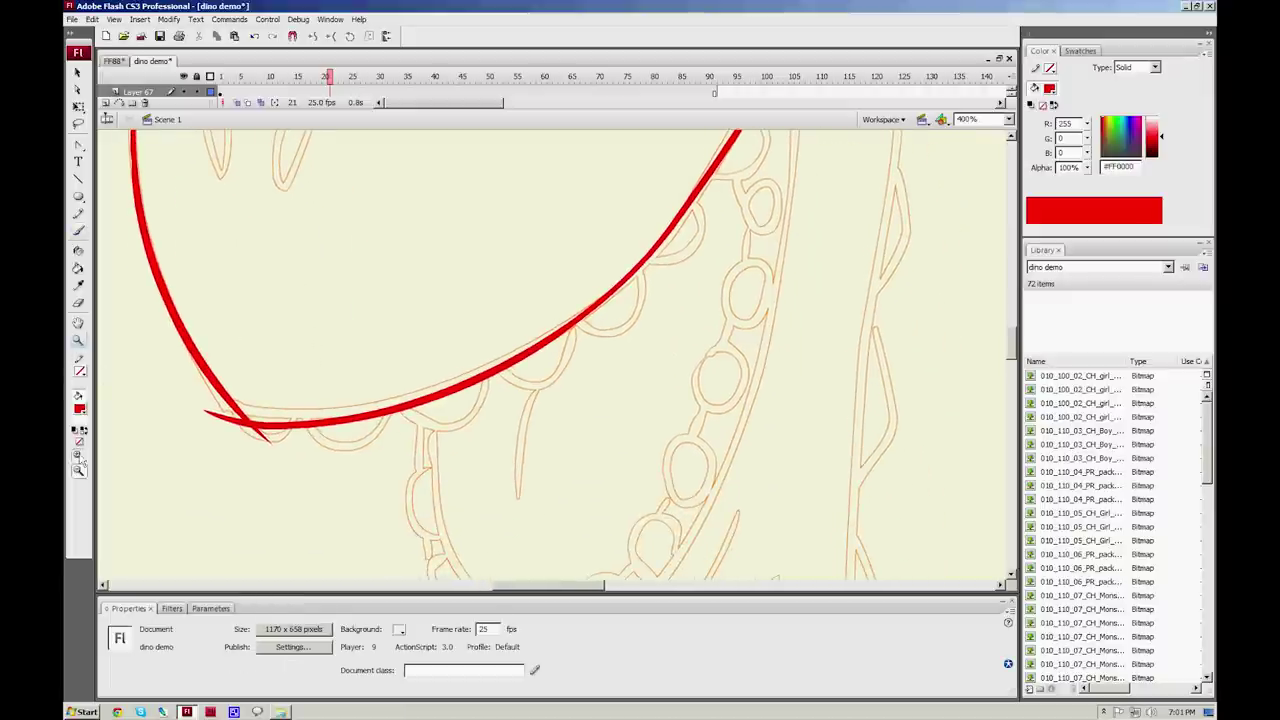
pyautogui.click(296, 426)
pyautogui.moveTo(620, 285); pyautogui.dragTo(436, 399)
pyautogui.click(78, 73)
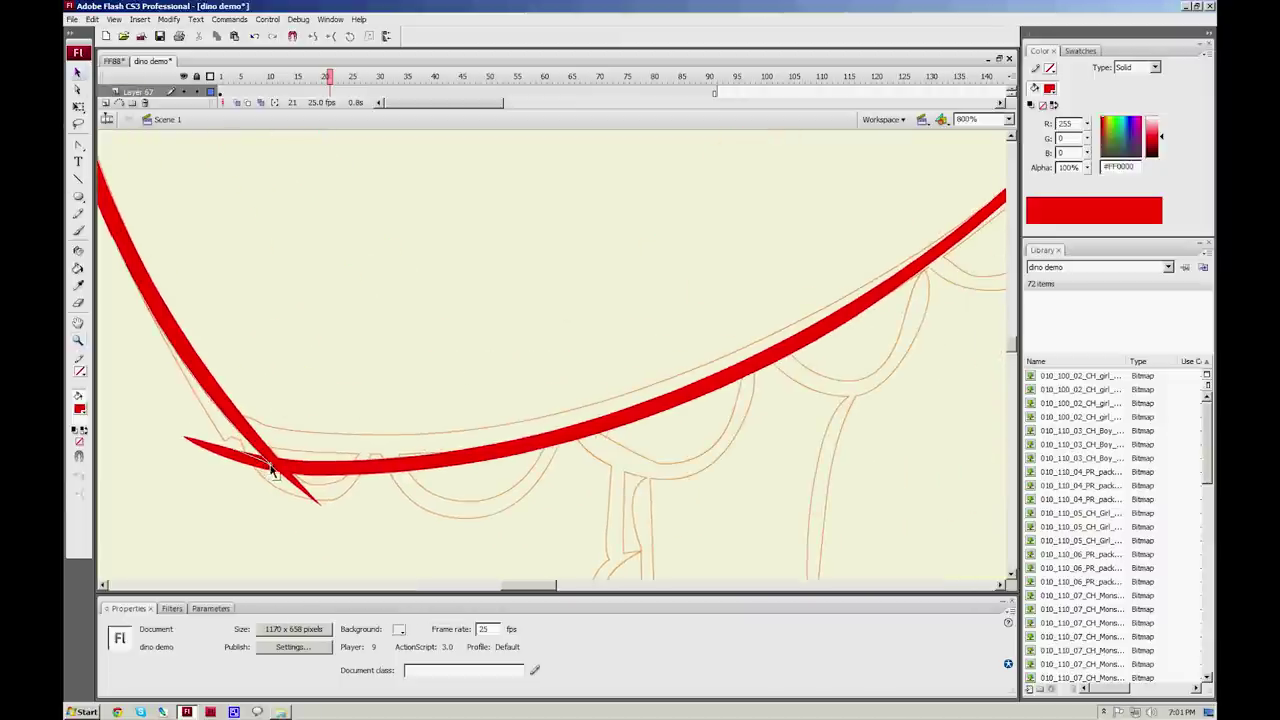
pyautogui.click(293, 38)
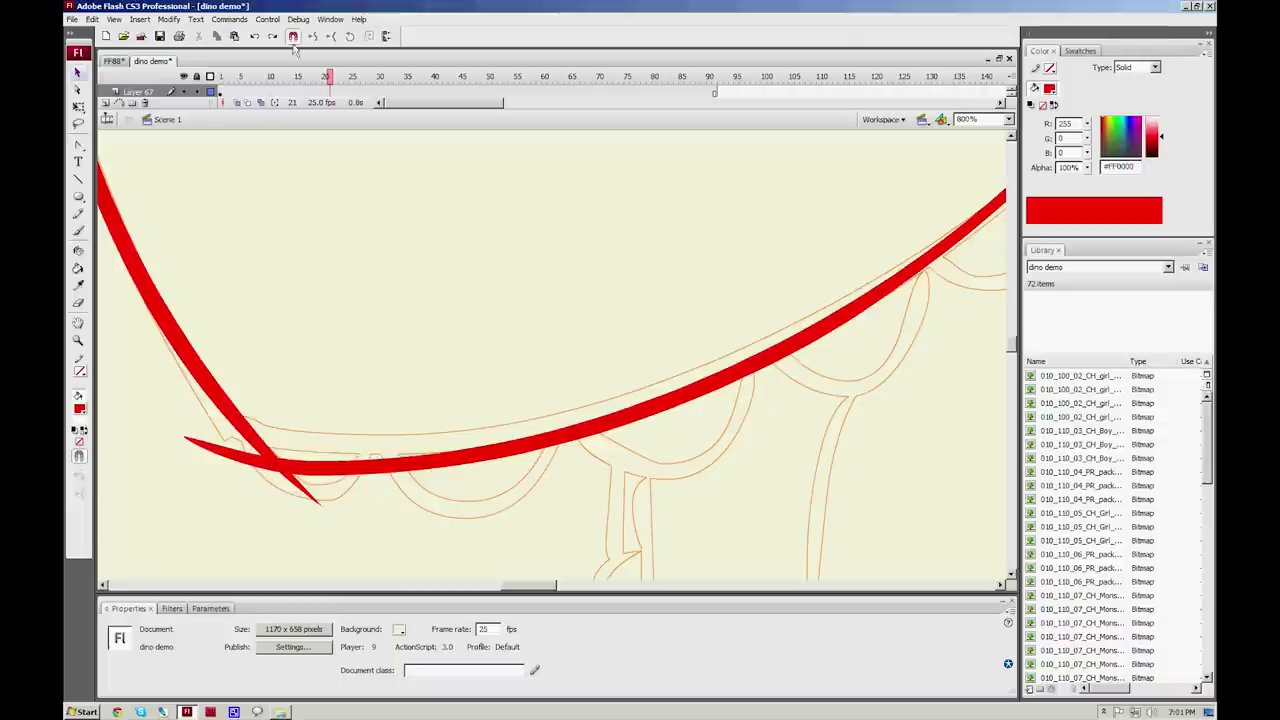
pyautogui.click(257, 465)
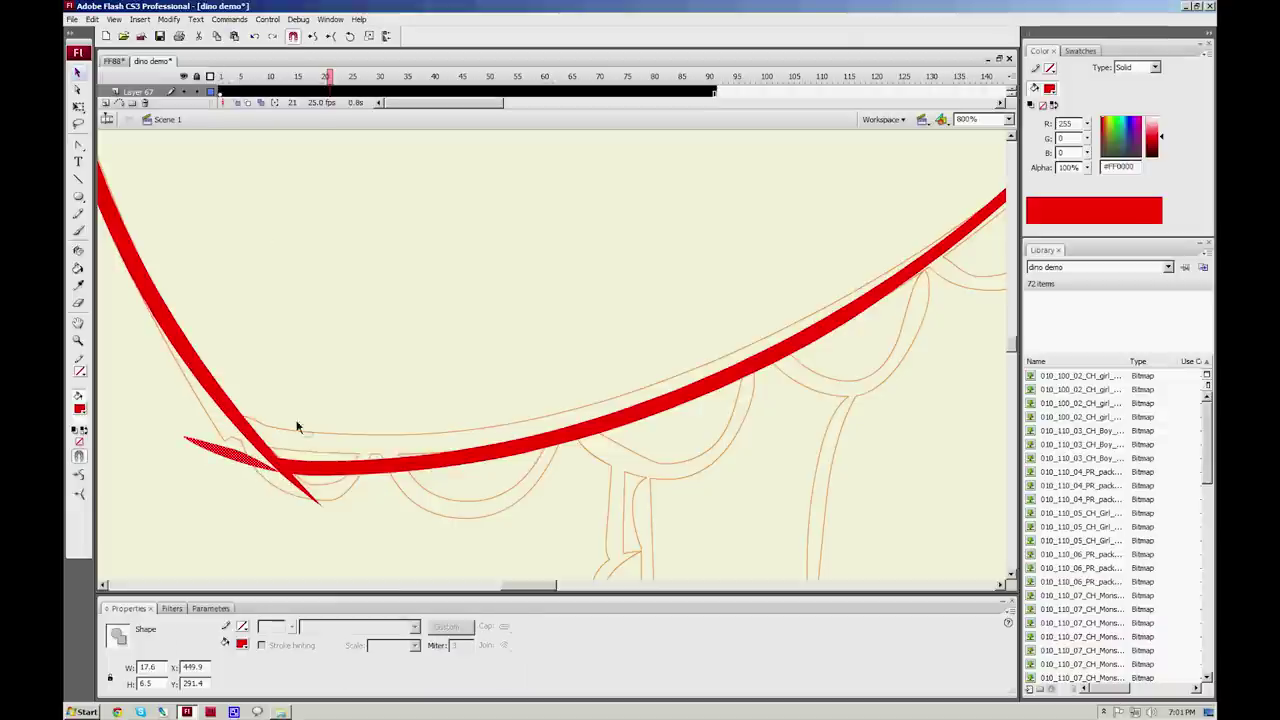
pyautogui.press('Delete')
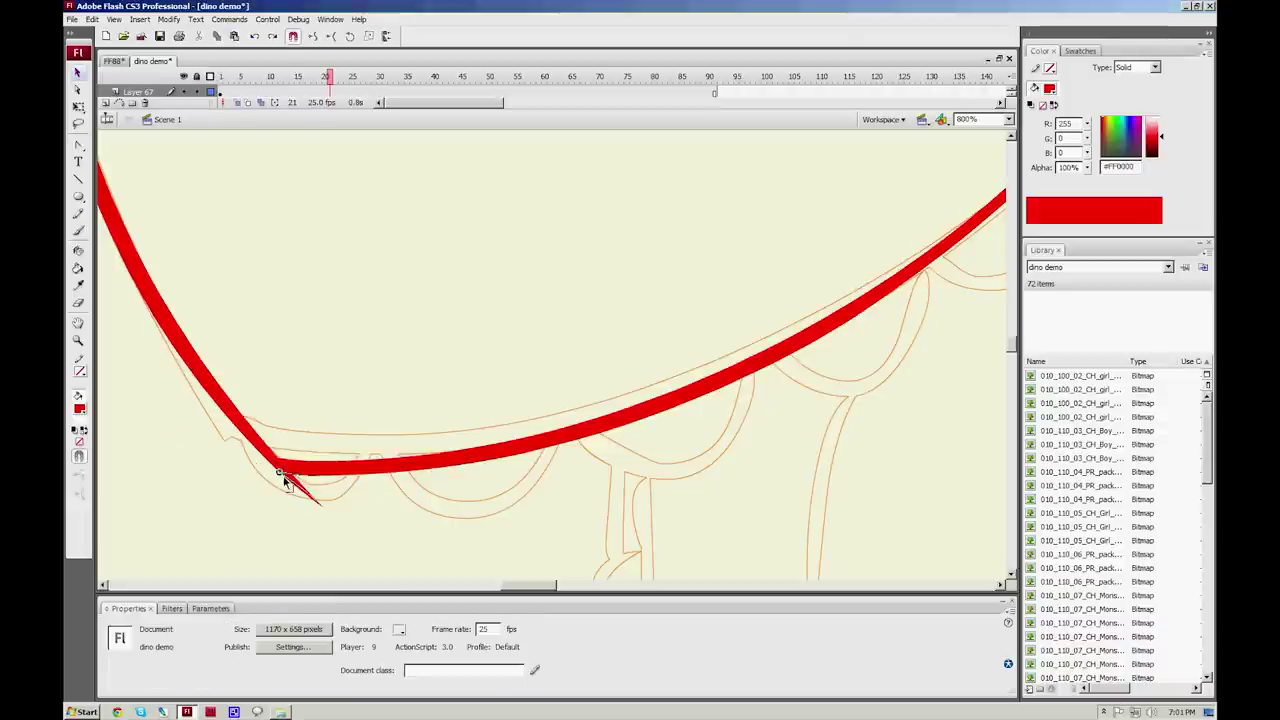
pyautogui.click(301, 497)
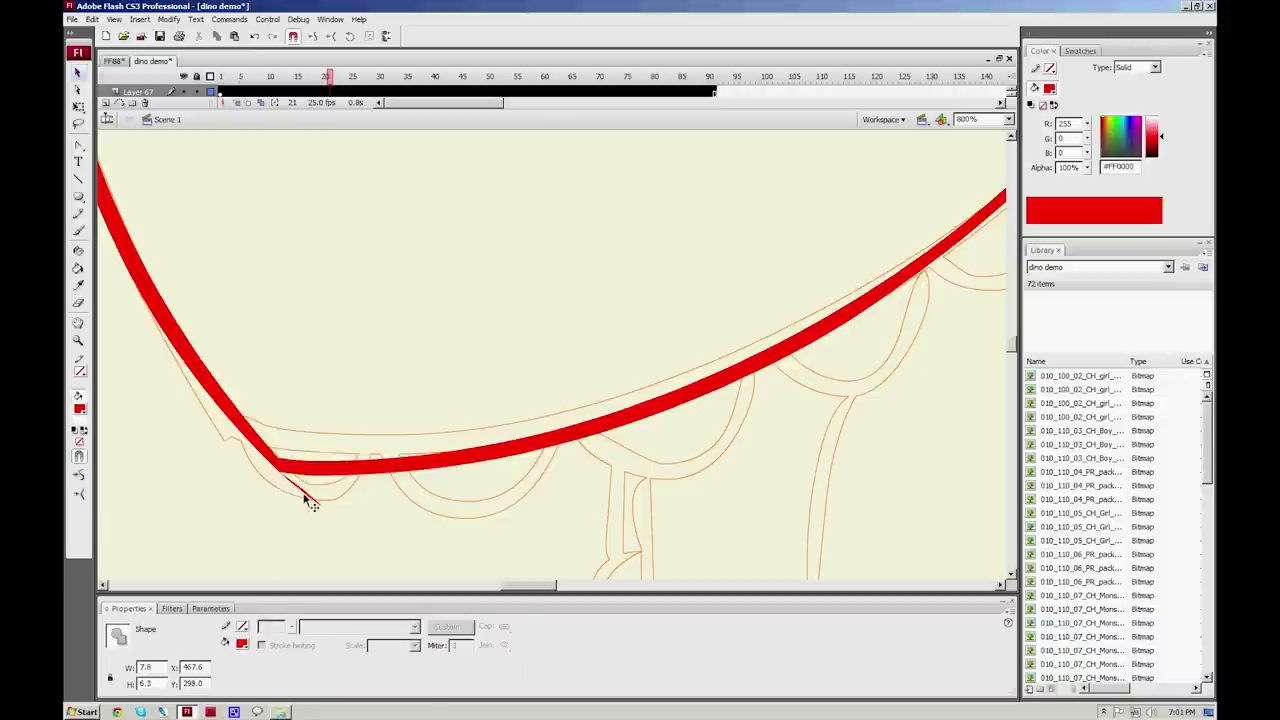
pyautogui.press('Delete')
# Step: Try three short red brush strokes rising from the mouth line near the snout tip, and undo them
pyautogui.click(80, 233)
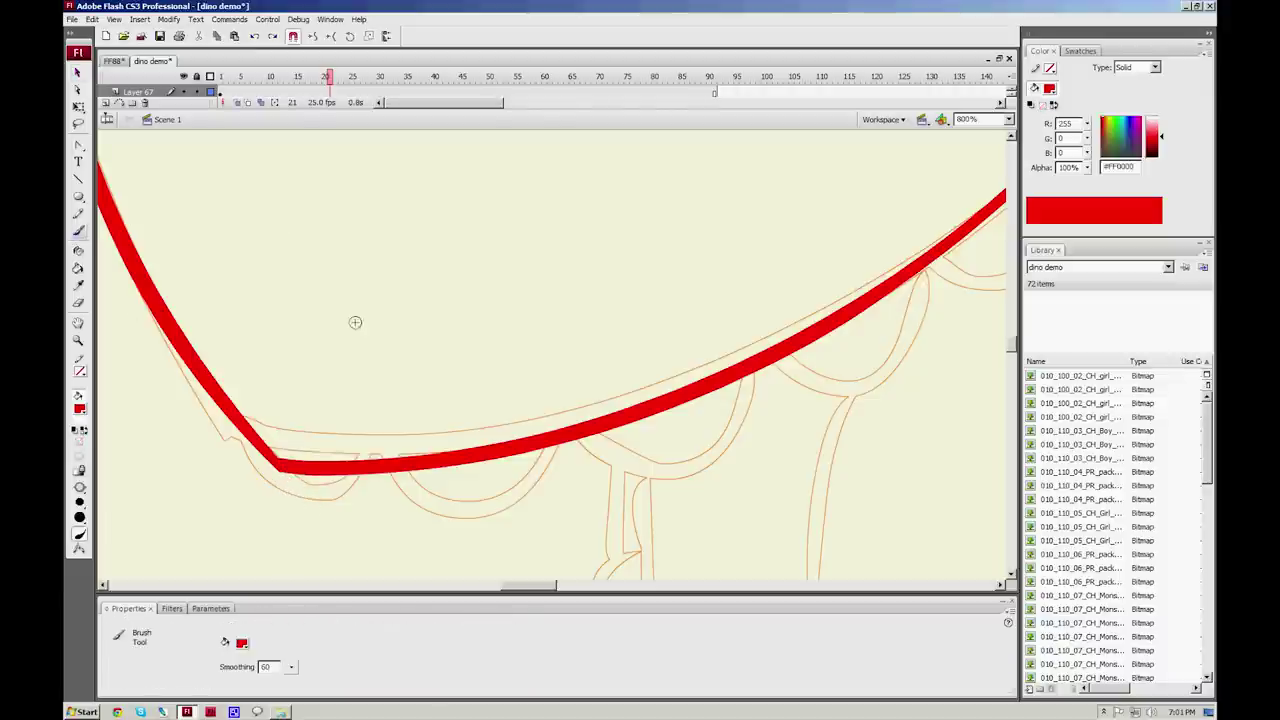
pyautogui.moveTo(407, 458)
pyautogui.mouseDown()
pyautogui.moveTo(378, 439)
pyautogui.moveTo(284, 284)
pyautogui.mouseUp()
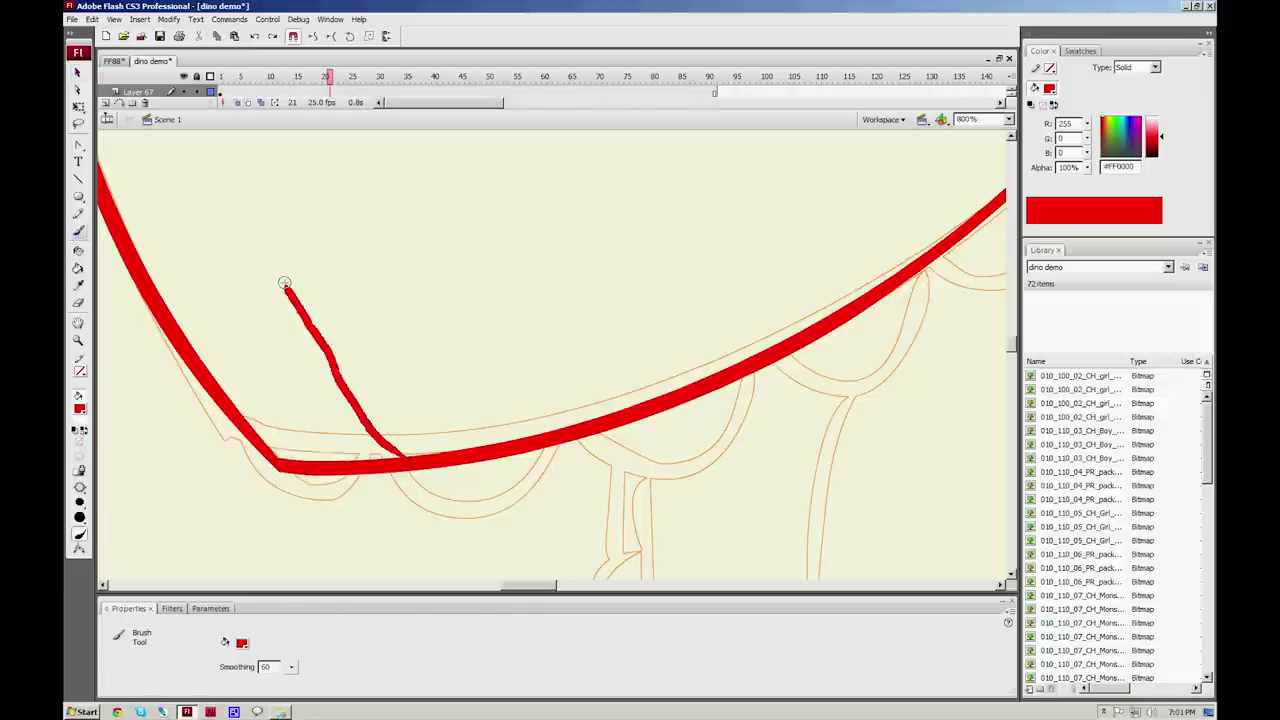
pyautogui.moveTo(379, 344); pyautogui.dragTo(441, 457)
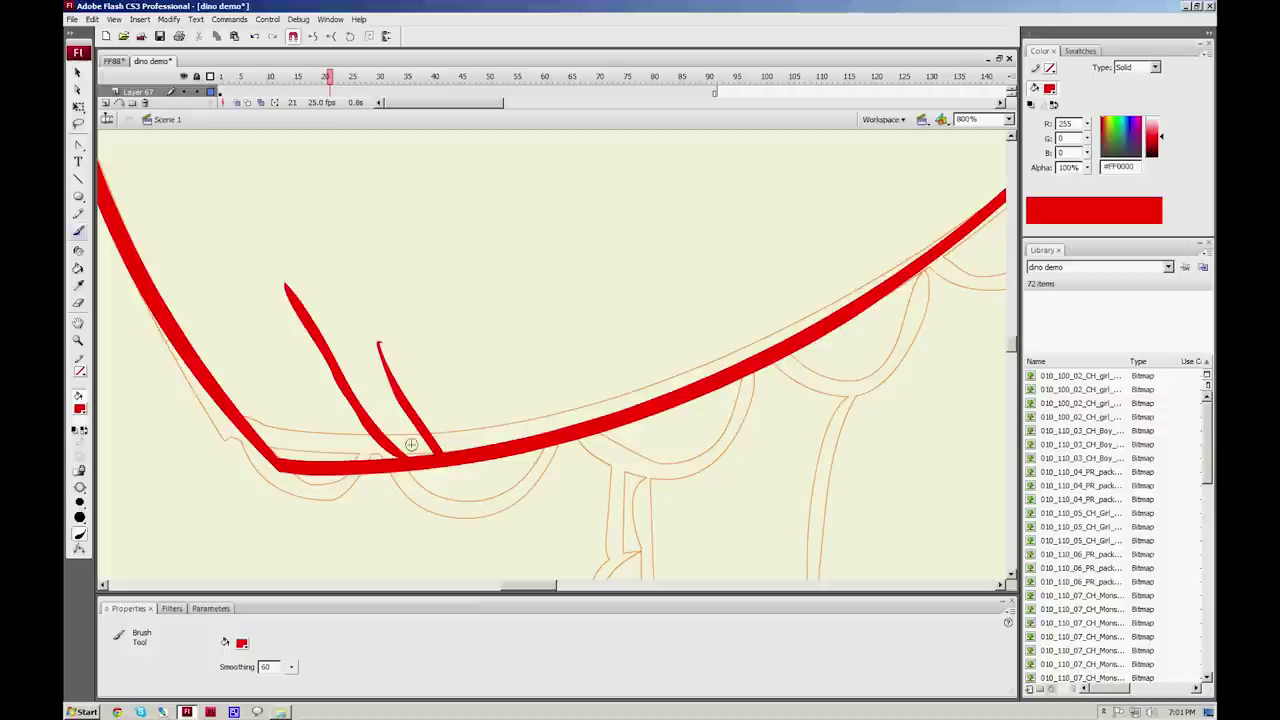
pyautogui.moveTo(433, 352); pyautogui.dragTo(478, 448)
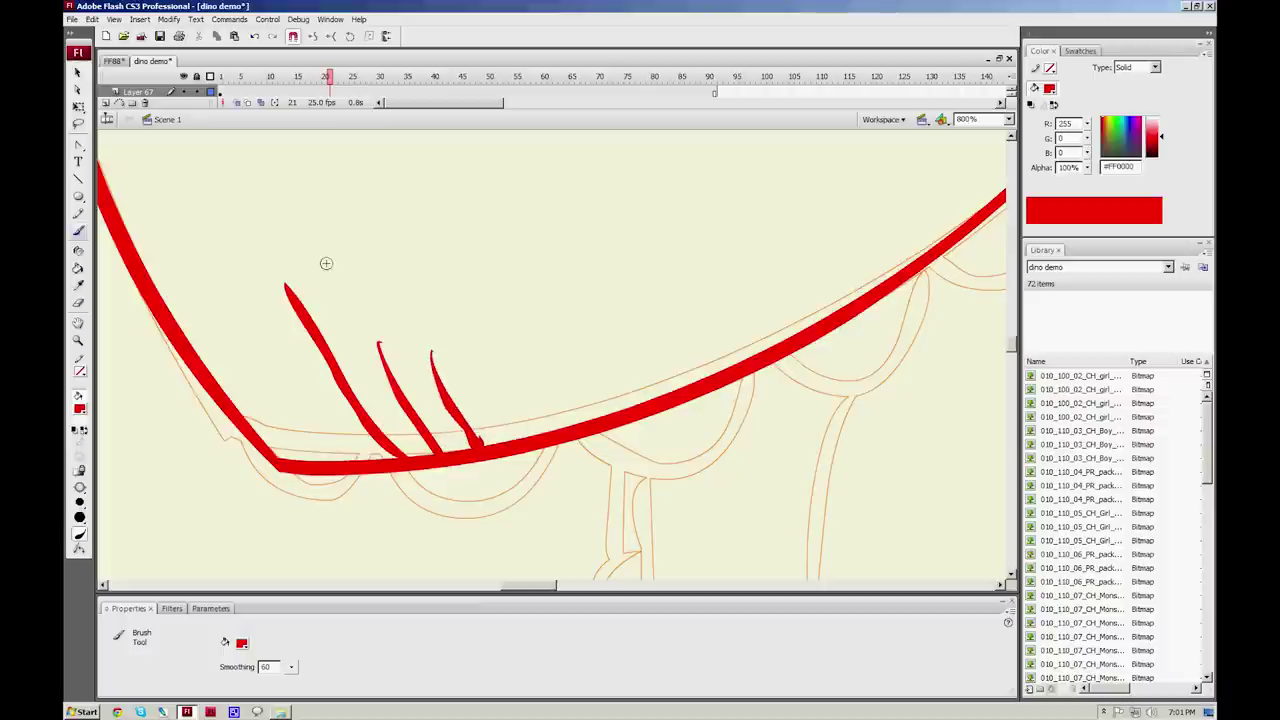
pyautogui.hotkey('ctrl', 'z')
pyautogui.hotkey('ctrl', 'z')
pyautogui.hotkey('ctrl', 'z')
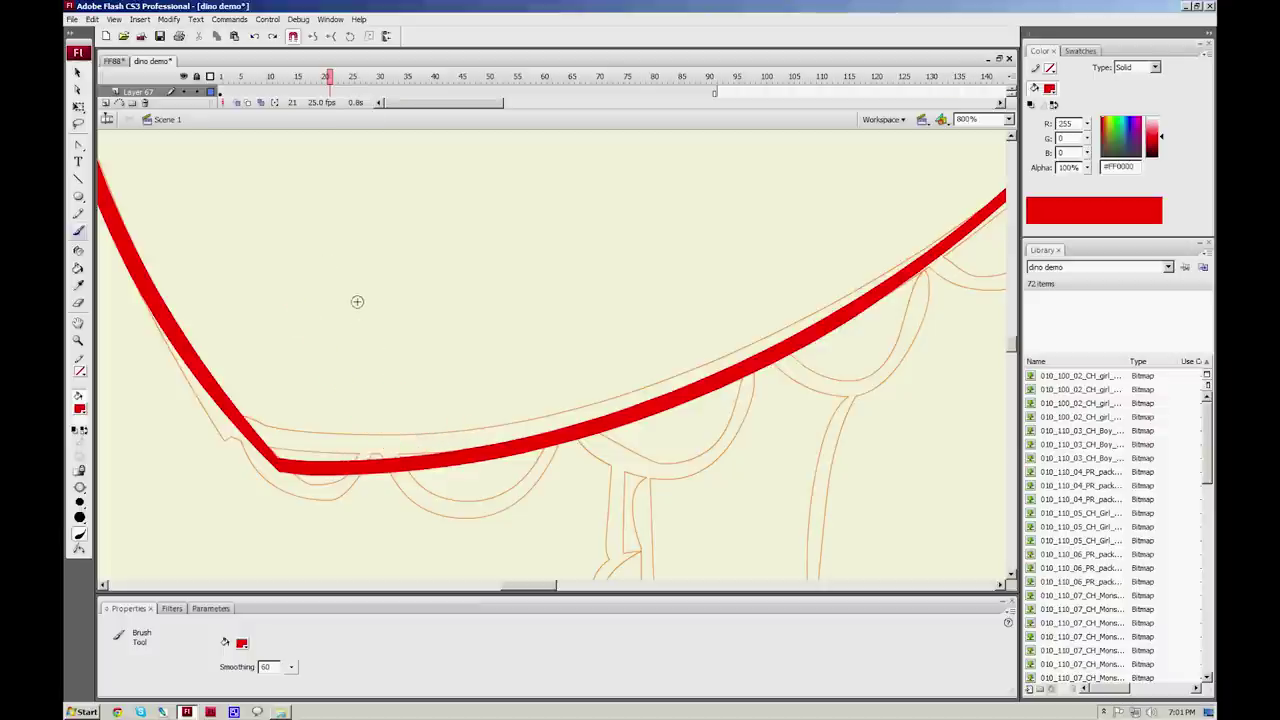
# Step: Try painting the third tooth from the snout tip with the current brush size, and undo the stroke
pyautogui.moveTo(654, 463); pyautogui.dragTo(594, 481)
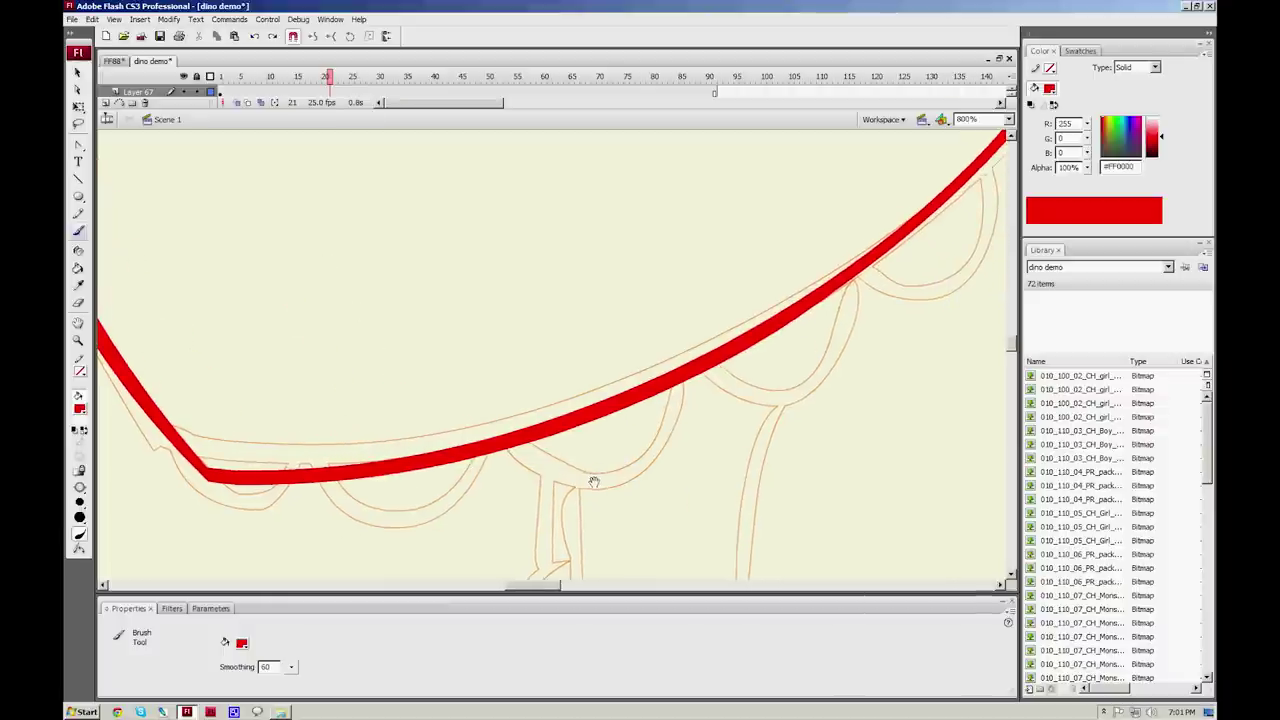
pyautogui.moveTo(512, 318); pyautogui.dragTo(311, 323)
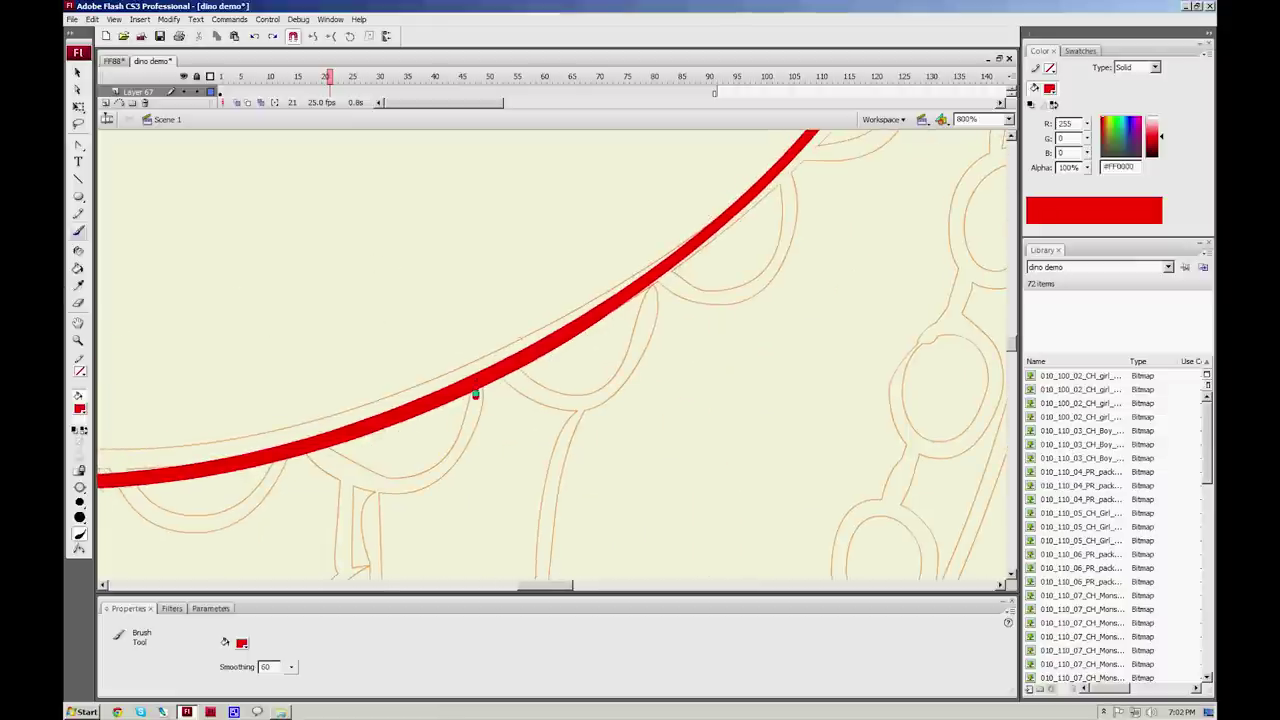
pyautogui.moveTo(475, 394)
pyautogui.mouseDown()
pyautogui.moveTo(452, 452)
pyautogui.moveTo(406, 488)
pyautogui.moveTo(373, 491)
pyautogui.moveTo(300, 462)
pyautogui.mouseUp()
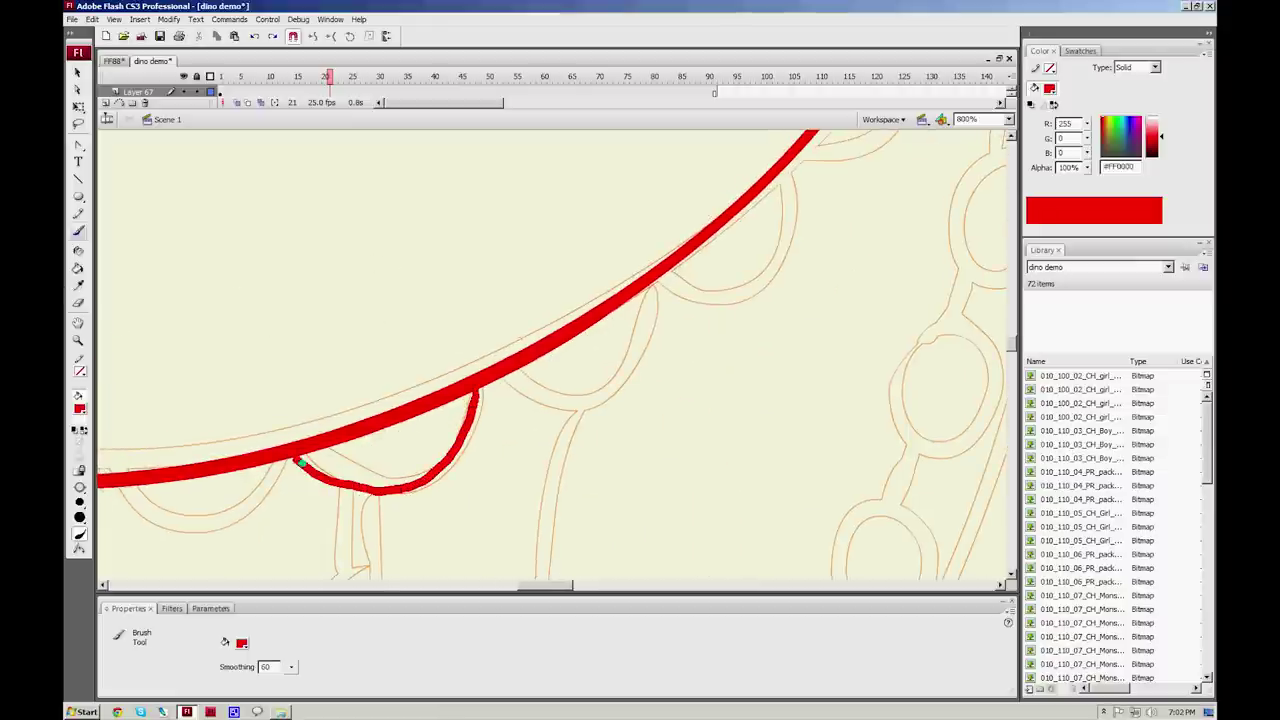
pyautogui.hotkey('ctrl', 'z')
# Step: Choose the largest brush size and paint the third and fourth teeth from the snout tip as curves below the mouth line
pyautogui.click(80, 502)
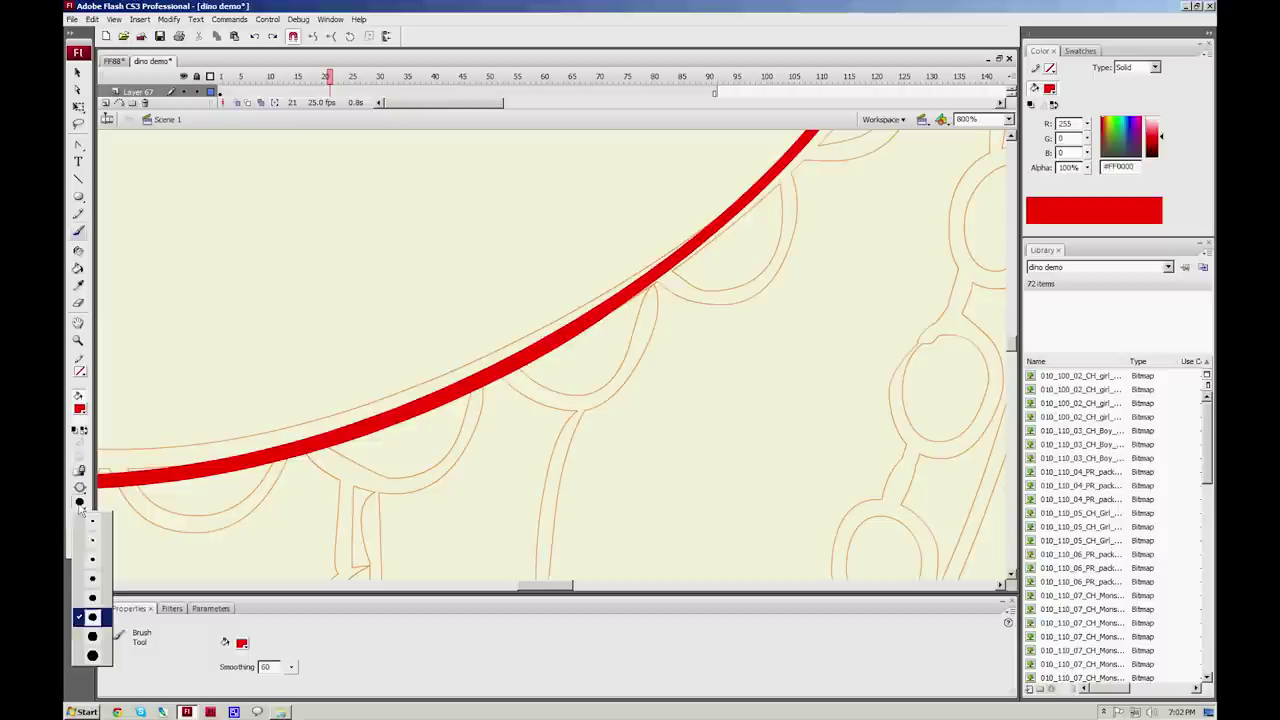
pyautogui.click(92, 655)
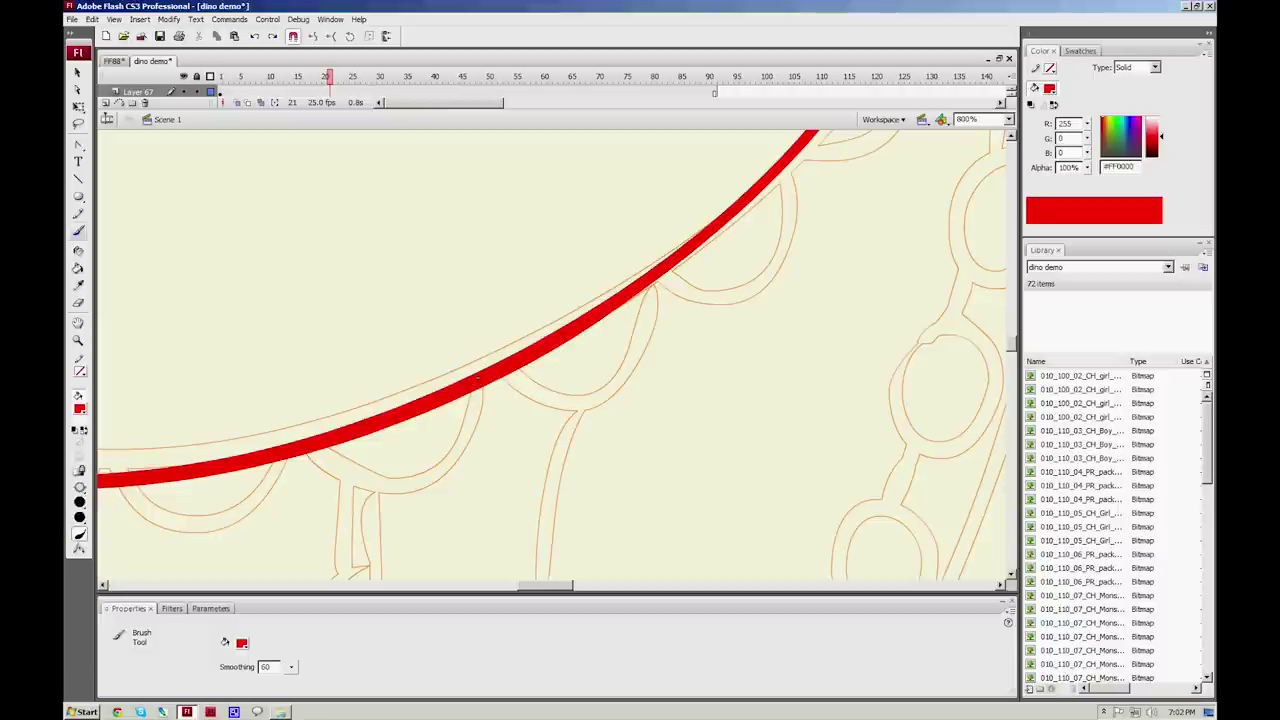
pyautogui.moveTo(477, 381)
pyautogui.mouseDown()
pyautogui.moveTo(443, 468)
pyautogui.moveTo(415, 487)
pyautogui.moveTo(315, 449)
pyautogui.mouseUp()
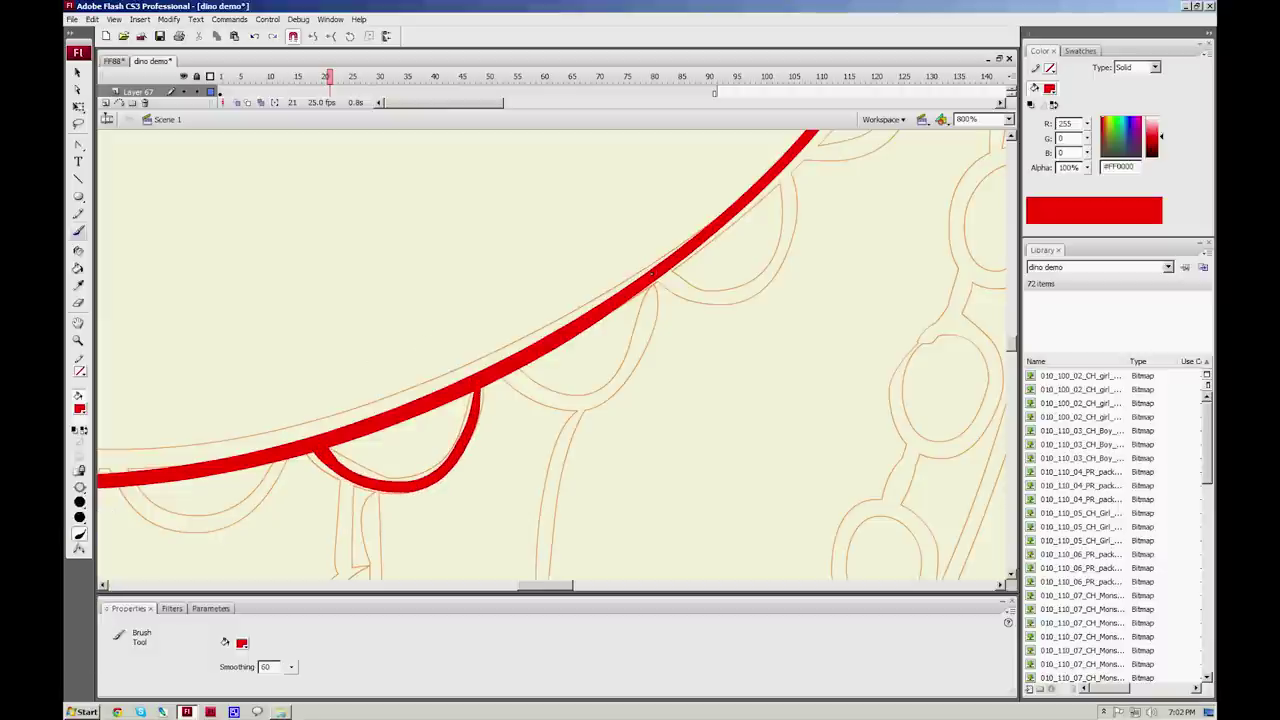
pyautogui.moveTo(652, 273)
pyautogui.mouseDown()
pyautogui.moveTo(609, 383)
pyautogui.moveTo(537, 394)
pyautogui.moveTo(483, 342)
pyautogui.mouseUp()
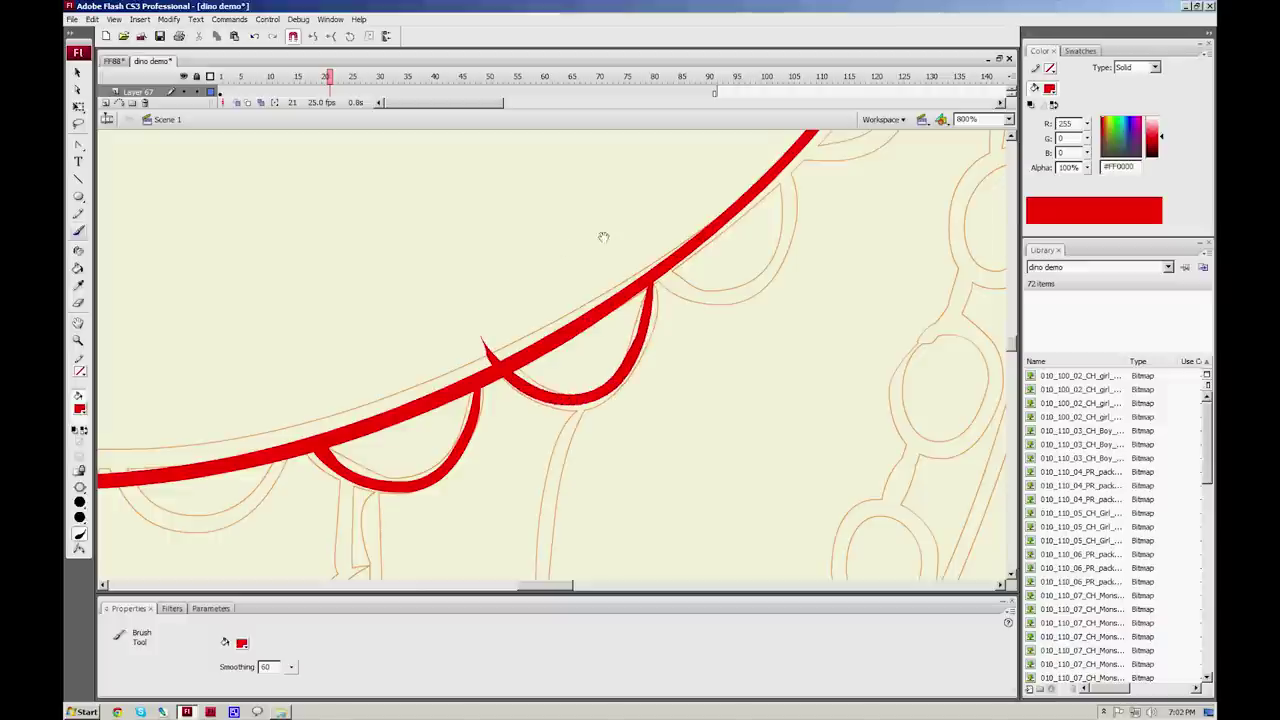
# Step: Paint the fifth tooth in red, redoing the stroke so that both ends overshoot the mouth line
pyautogui.moveTo(603, 237); pyautogui.dragTo(533, 345)
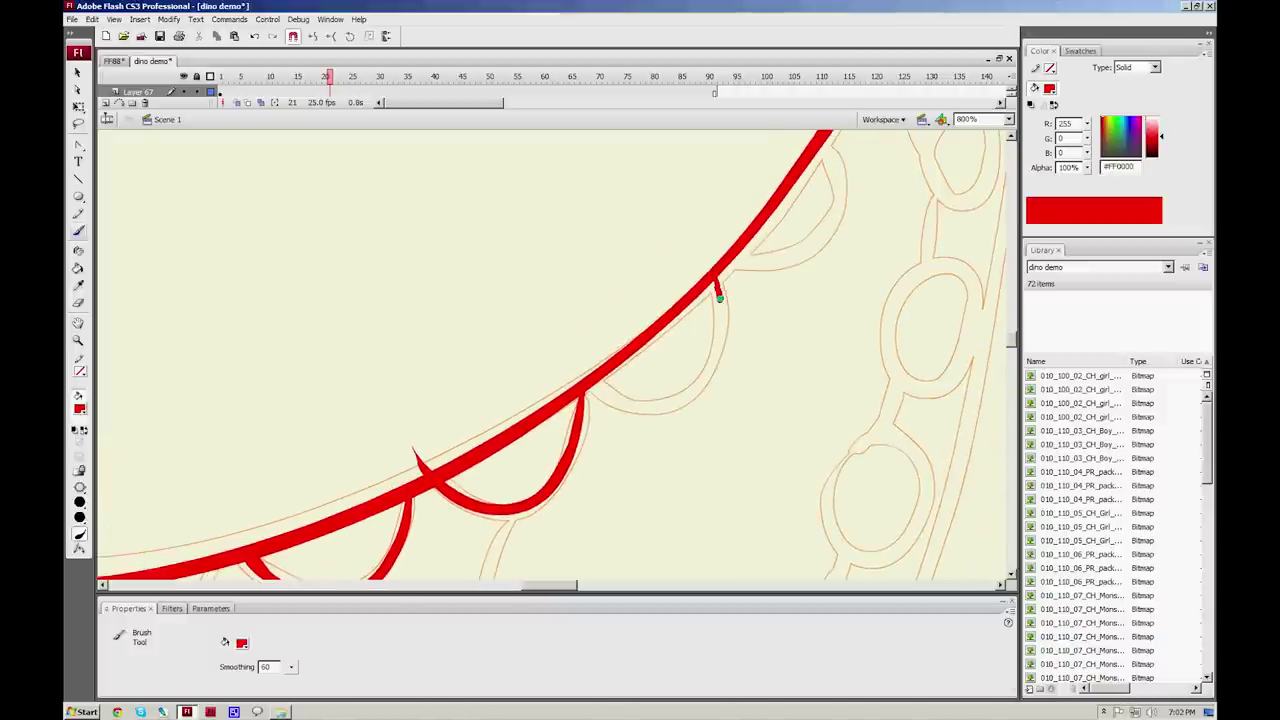
pyautogui.moveTo(718, 297)
pyautogui.mouseDown()
pyautogui.moveTo(708, 368)
pyautogui.moveTo(679, 394)
pyautogui.moveTo(642, 402)
pyautogui.moveTo(572, 376)
pyautogui.mouseUp()
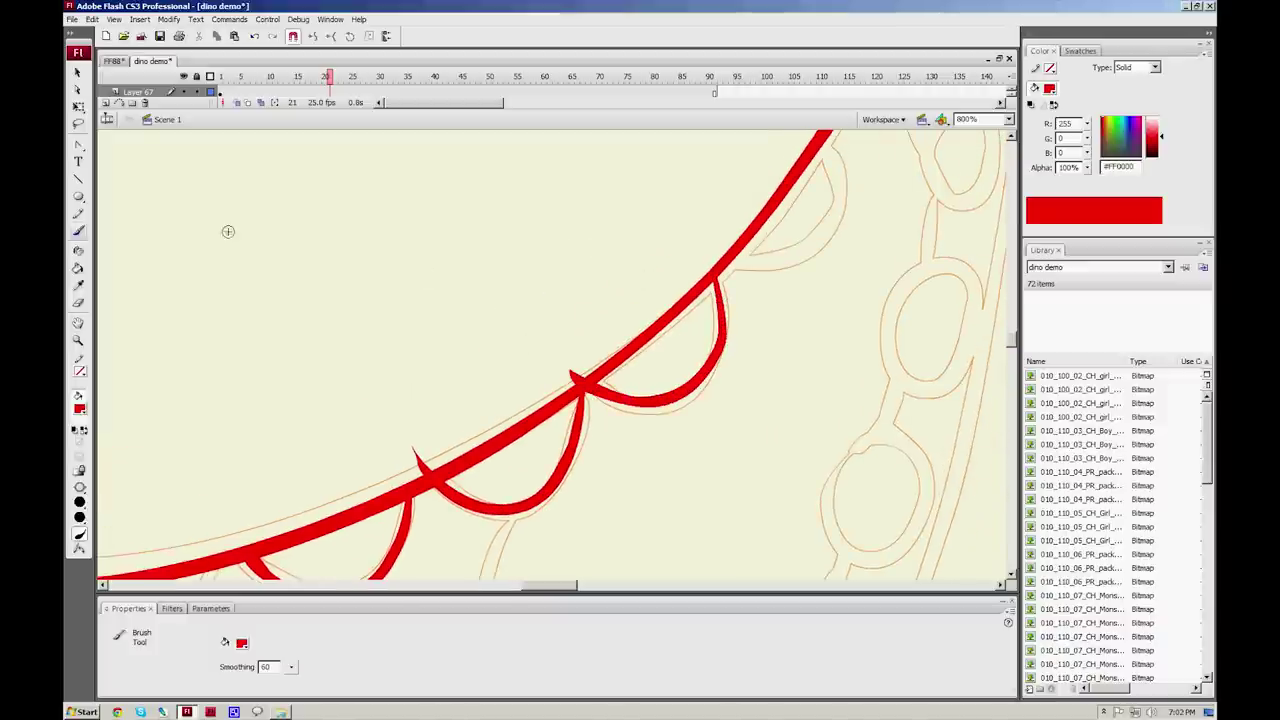
pyautogui.hotkey('ctrl', 'z')
pyautogui.moveTo(710, 265)
pyautogui.mouseDown()
pyautogui.moveTo(721, 309)
pyautogui.moveTo(707, 365)
pyautogui.moveTo(663, 403)
pyautogui.moveTo(628, 402)
pyautogui.mouseUp()
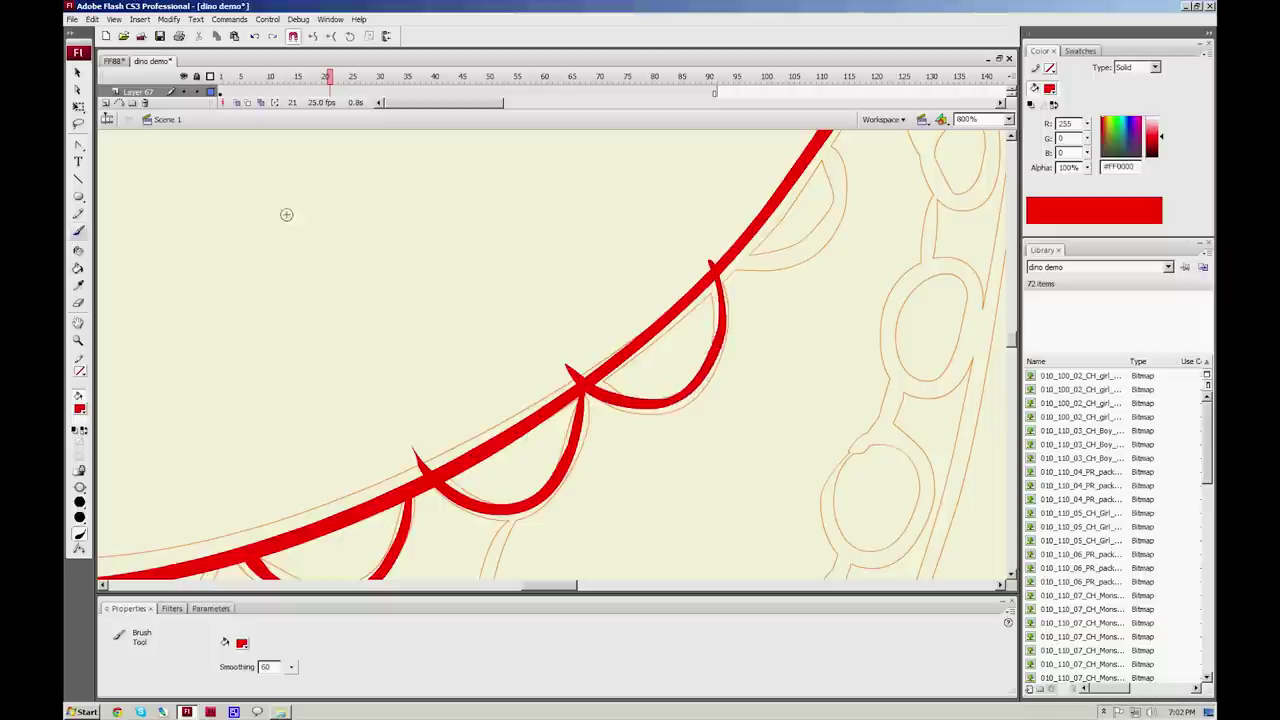
# Step: Delete the stroke ends poking above the mouth line at the lower ends of the fourth and fifth teeth
pyautogui.click(79, 74)
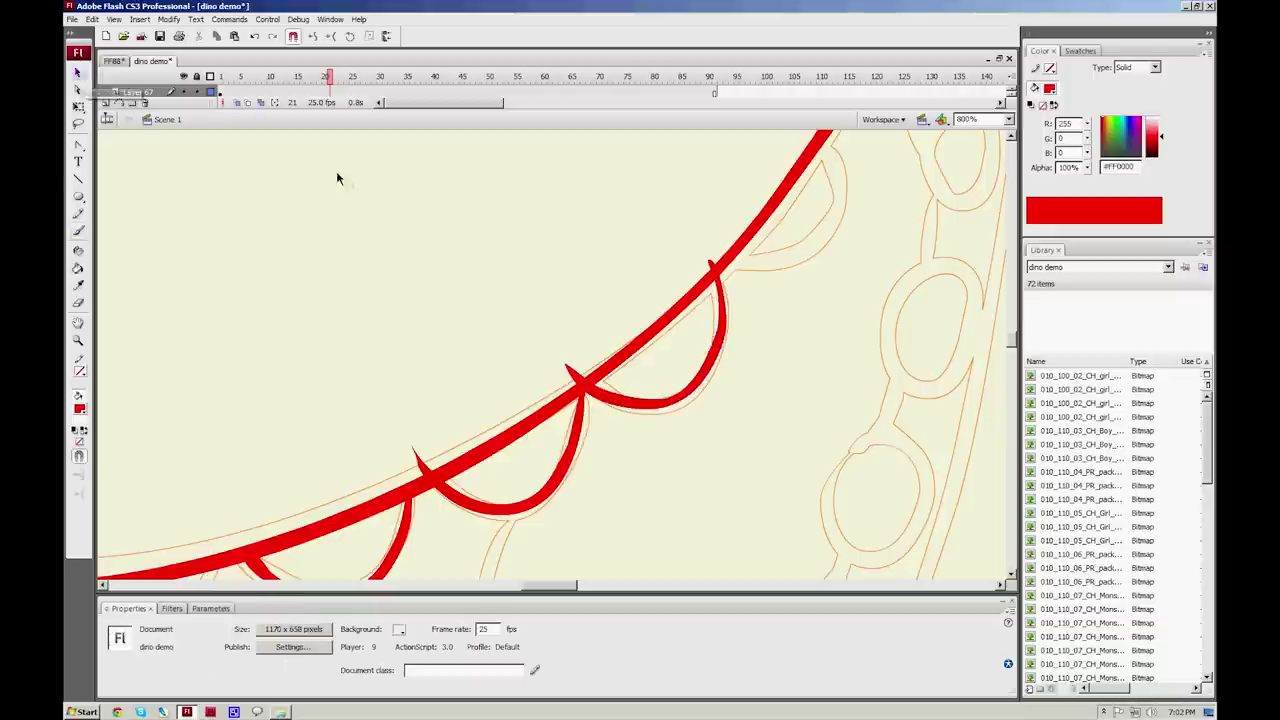
pyautogui.click(575, 378)
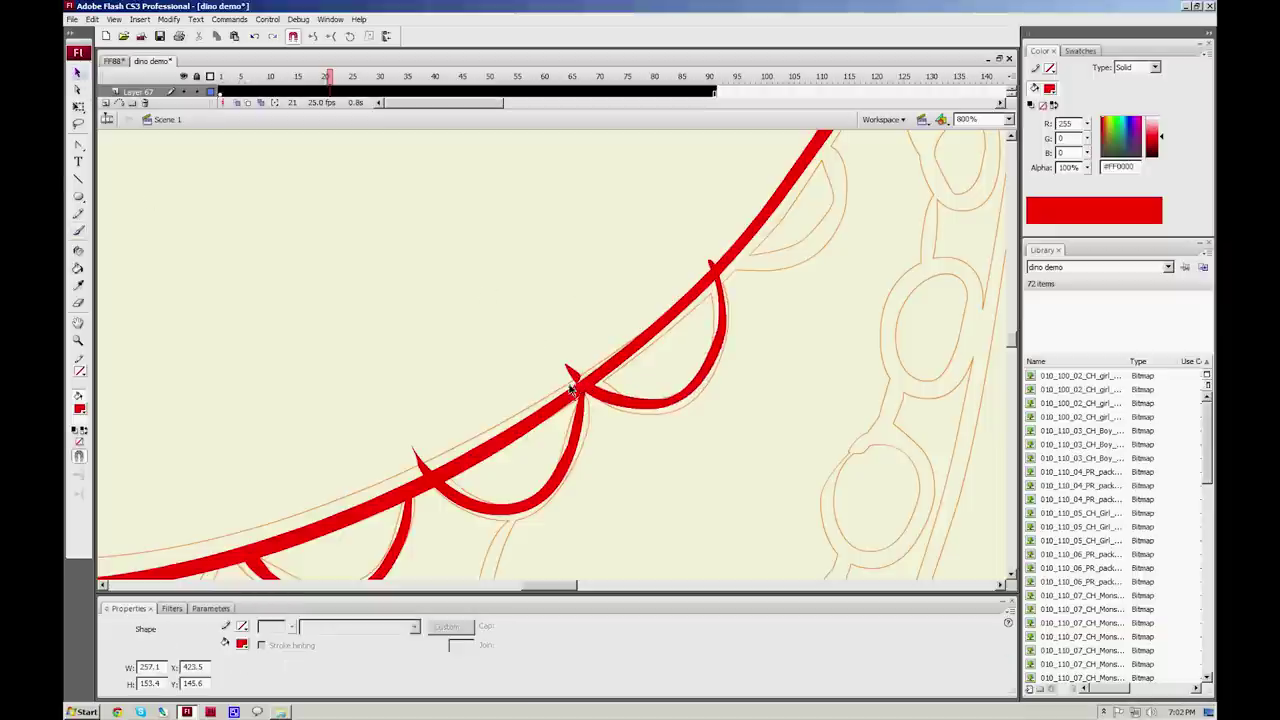
pyautogui.click(557, 372)
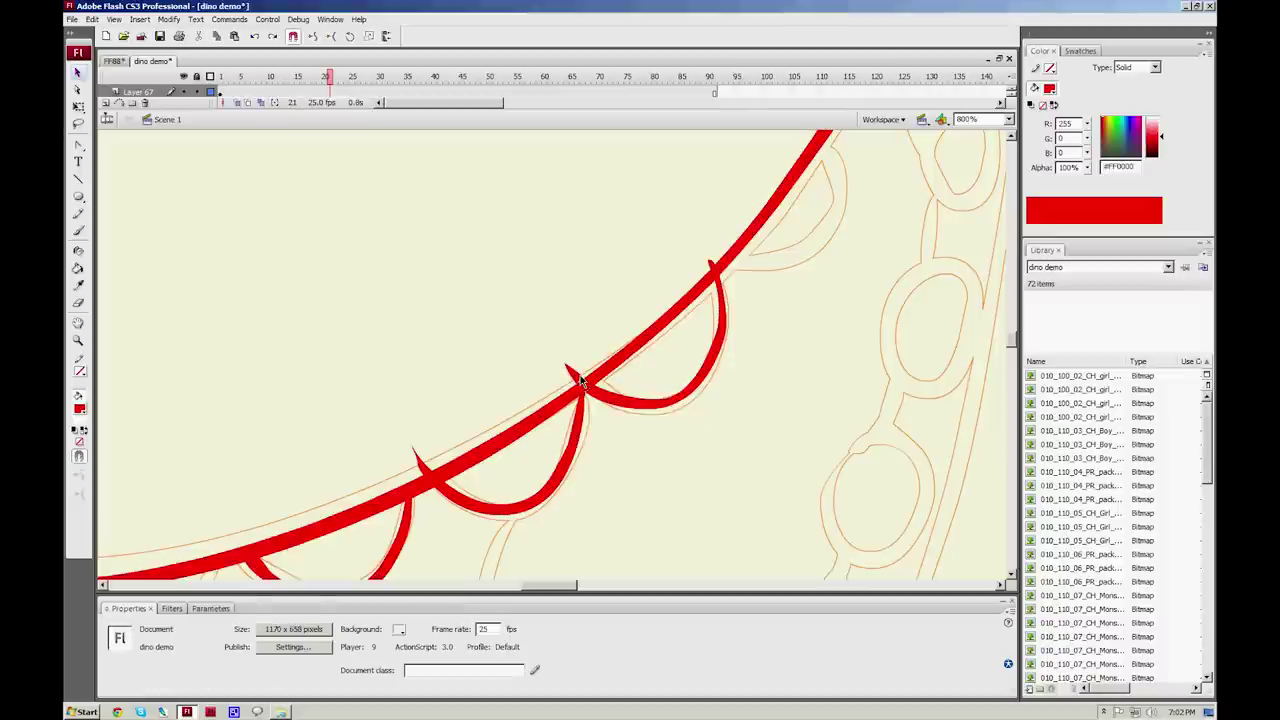
pyautogui.moveTo(567, 368); pyautogui.dragTo(539, 400)
pyautogui.moveTo(433, 478); pyautogui.dragTo(398, 474)
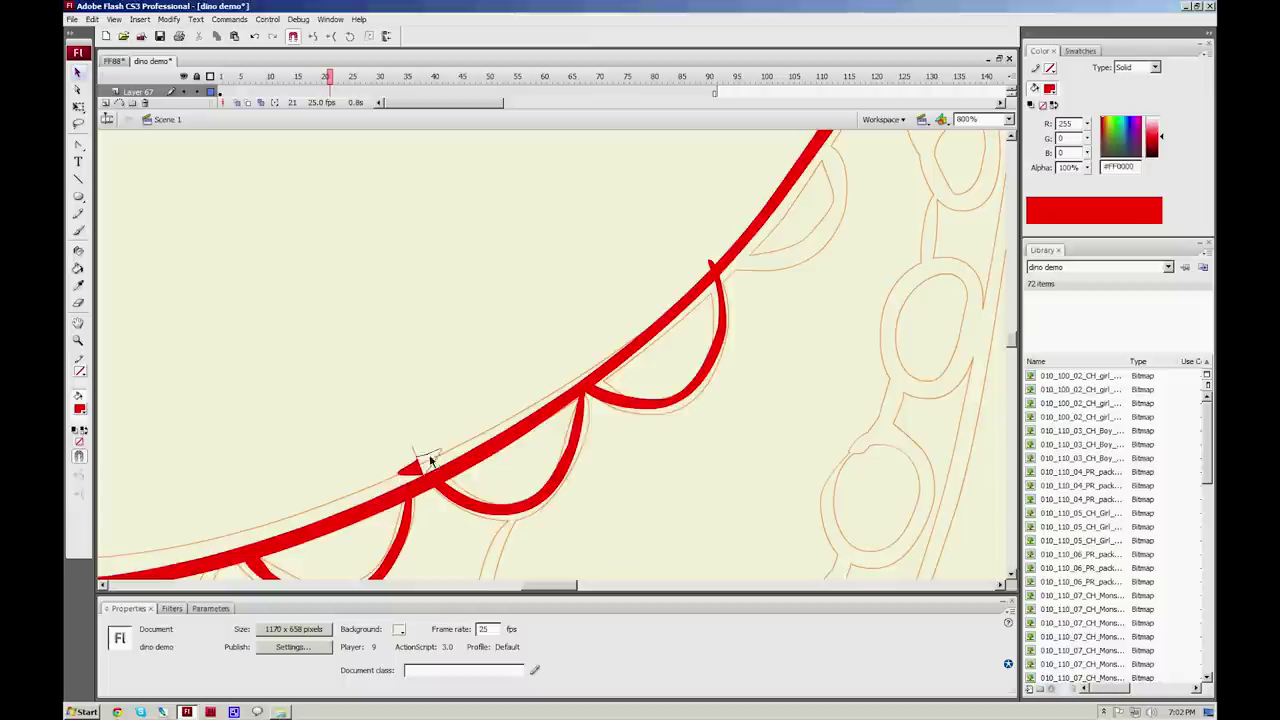
pyautogui.hotkey('ctrl', 'z')
pyautogui.moveTo(423, 459); pyautogui.dragTo(434, 462)
pyautogui.press('Delete')
# Step: Delete the small overshoot above the mouth line at the upper end of the fifth tooth
pyautogui.moveTo(784, 412); pyautogui.dragTo(664, 357)
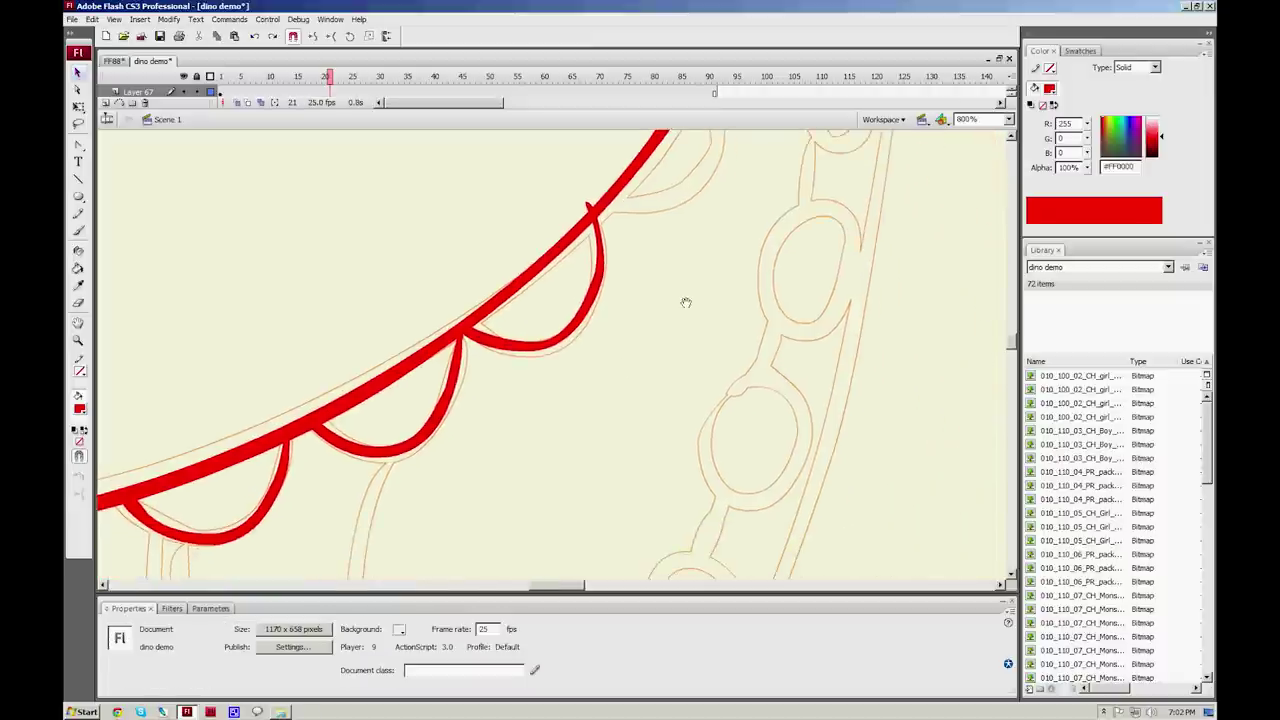
pyautogui.click(78, 341)
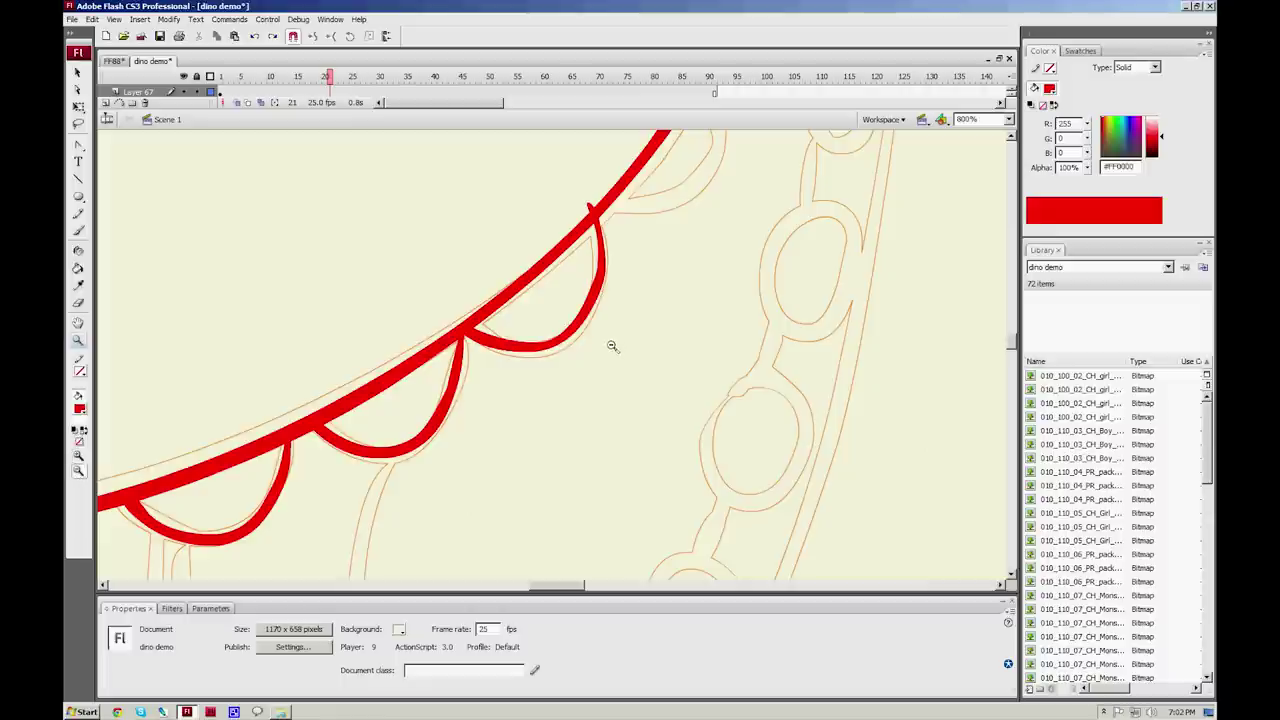
pyautogui.press('v')
pyautogui.moveTo(593, 207); pyautogui.dragTo(589, 208)
pyautogui.click(589, 208)
pyautogui.click(581, 209)
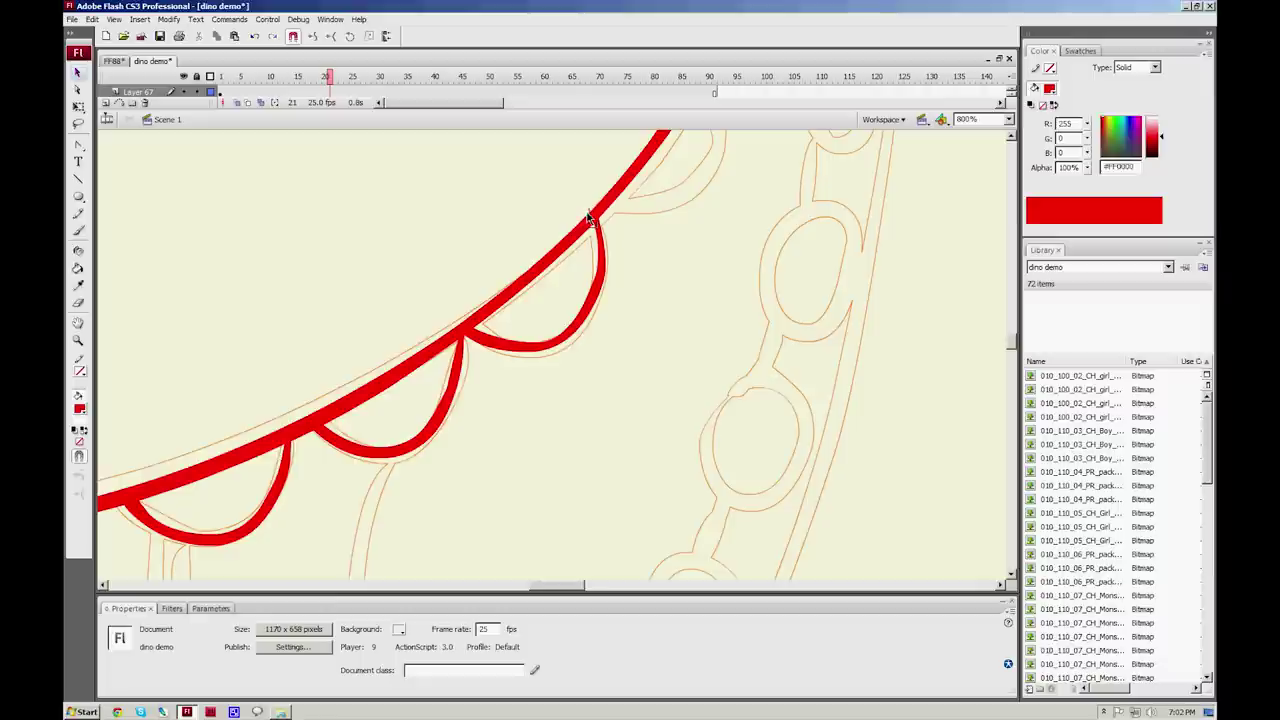
# Step: Try painting two ovals of the chain beside the teeth and the short lines connecting them, and undo these strokes
pyautogui.moveTo(657, 331); pyautogui.dragTo(318, 347)
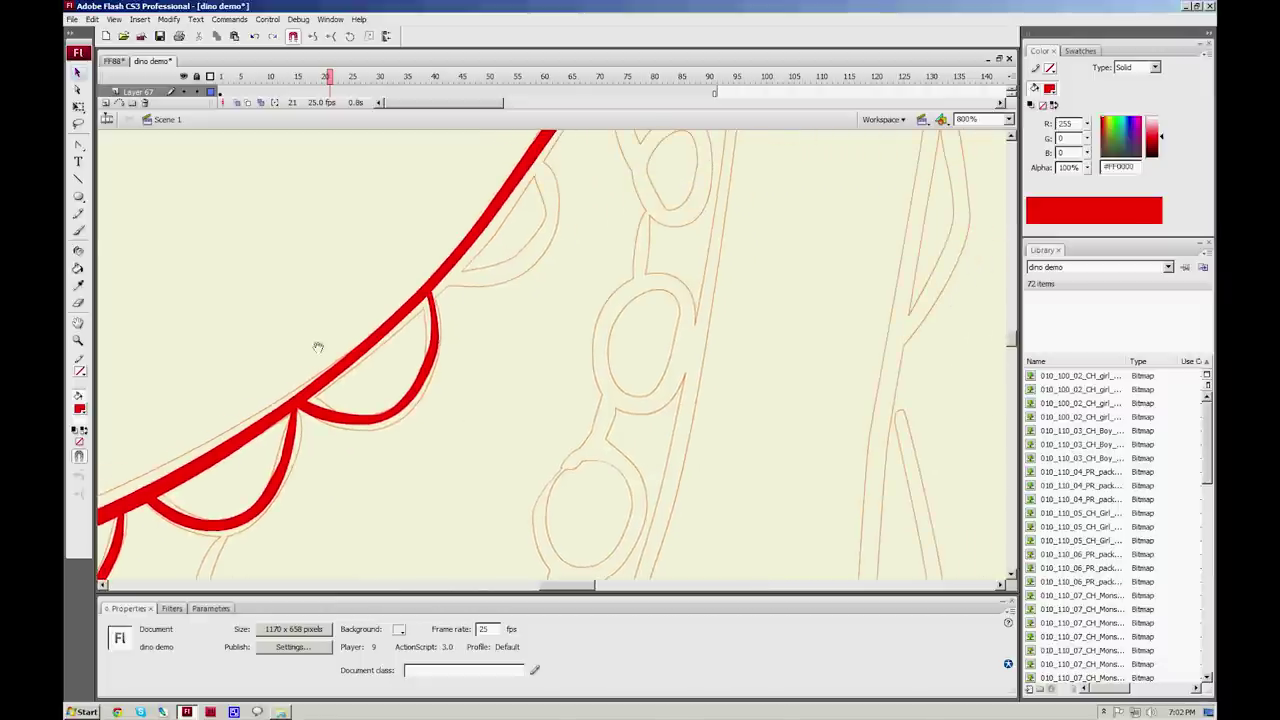
pyautogui.click(78, 231)
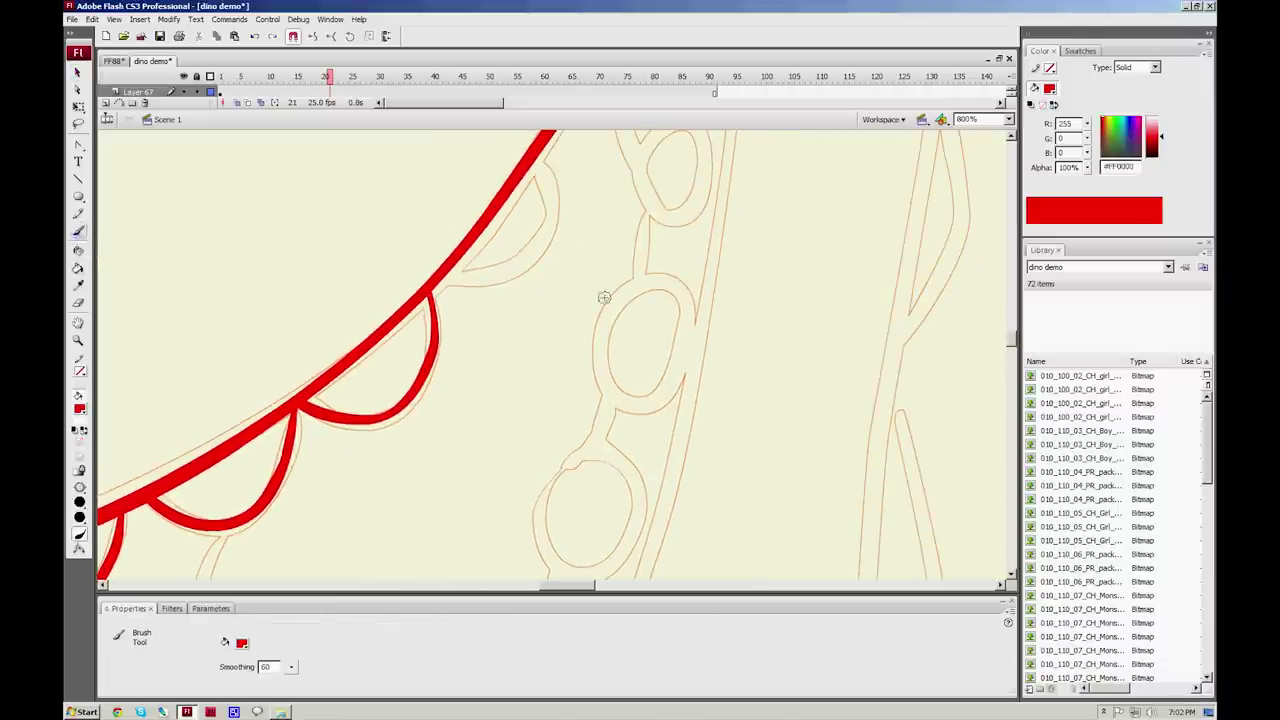
pyautogui.moveTo(602, 312)
pyautogui.mouseDown()
pyautogui.moveTo(620, 287)
pyautogui.moveTo(654, 279)
pyautogui.moveTo(678, 297)
pyautogui.moveTo(673, 362)
pyautogui.moveTo(643, 392)
pyautogui.moveTo(604, 384)
pyautogui.moveTo(595, 358)
pyautogui.moveTo(595, 328)
pyautogui.moveTo(614, 289)
pyautogui.mouseUp()
pyautogui.moveTo(548, 469)
pyautogui.mouseDown()
pyautogui.moveTo(575, 444)
pyautogui.moveTo(619, 444)
pyautogui.moveTo(637, 462)
pyautogui.moveTo(640, 507)
pyautogui.moveTo(615, 549)
pyautogui.moveTo(557, 557)
pyautogui.moveTo(538, 519)
pyautogui.moveTo(548, 467)
pyautogui.mouseUp()
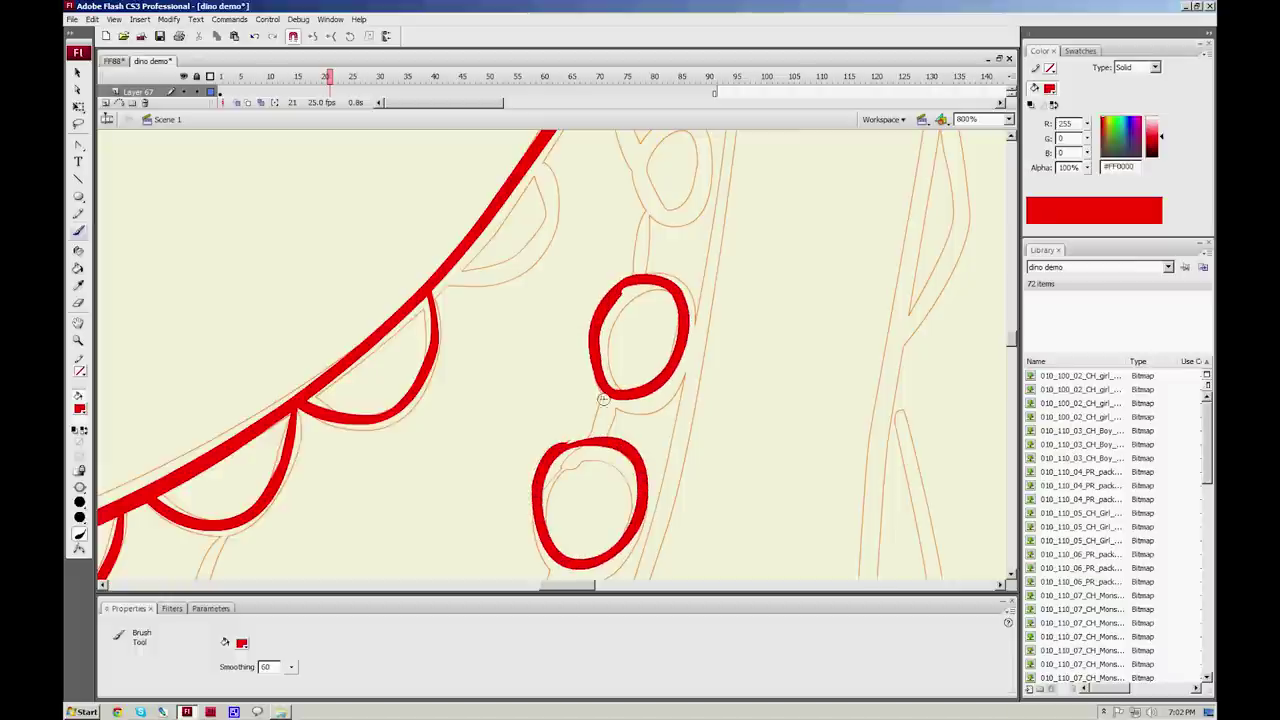
pyautogui.moveTo(609, 393); pyautogui.dragTo(600, 440)
pyautogui.moveTo(648, 202); pyautogui.dragTo(636, 272)
pyautogui.hotkey('ctrl', 'z')
pyautogui.hotkey('ctrl', 'z')
pyautogui.hotkey('ctrl', 'z')
pyautogui.hotkey('ctrl', 'z')
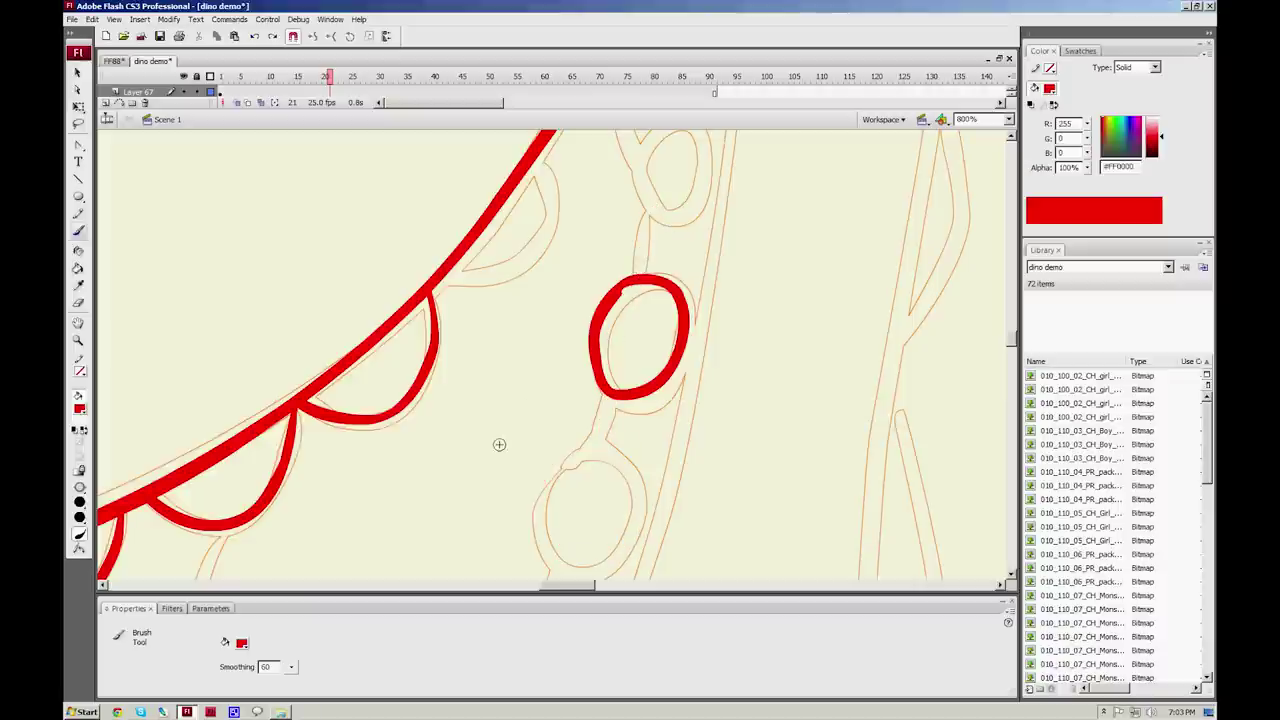
# Step: Show the whole oval chain at 400% zoom and set the brush to the fourth-smallest size
pyautogui.moveTo(491, 482); pyautogui.dragTo(536, 331)
pyautogui.click(77, 341)
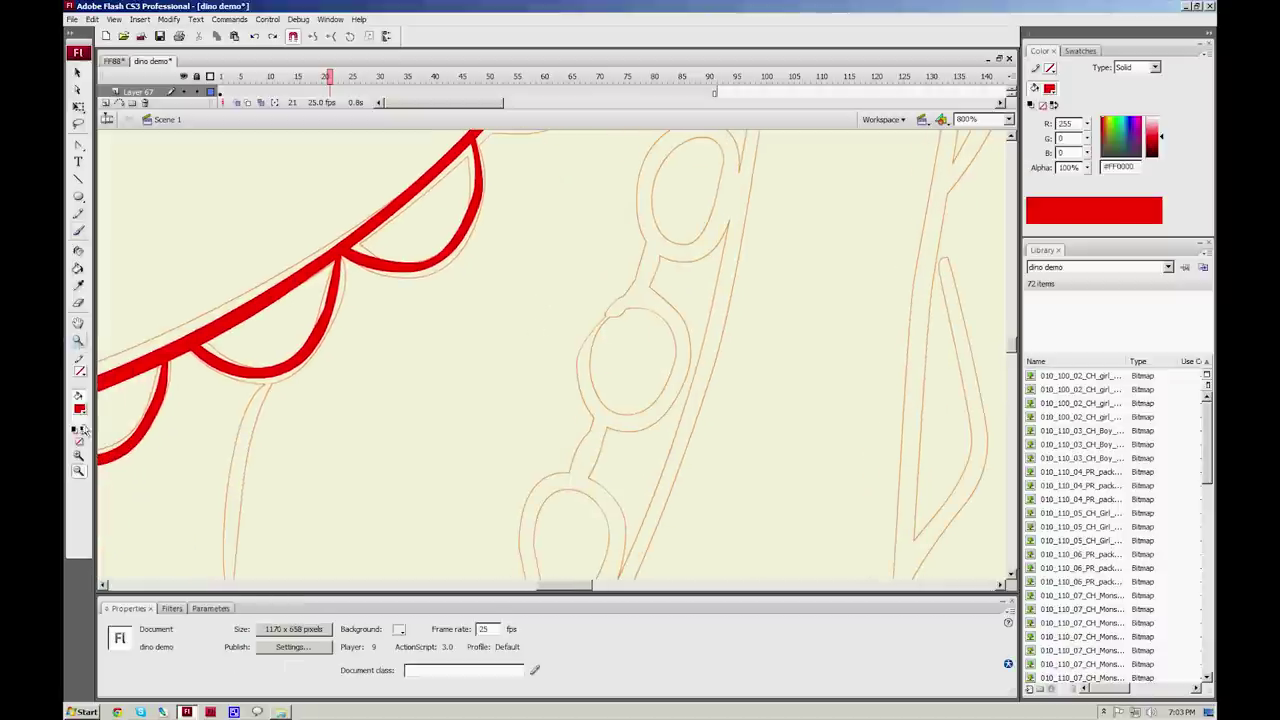
pyautogui.click(525, 411)
pyautogui.moveTo(525, 398); pyautogui.dragTo(492, 409)
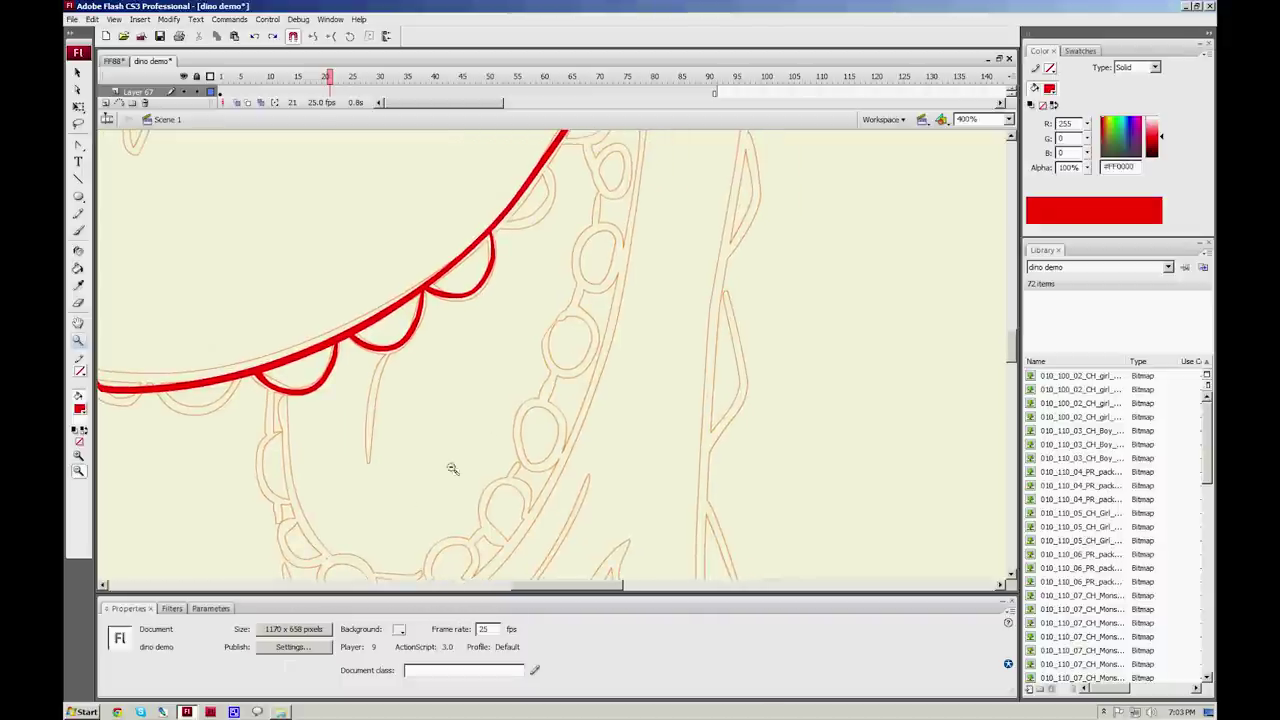
pyautogui.click(106, 609)
pyautogui.click(108, 647)
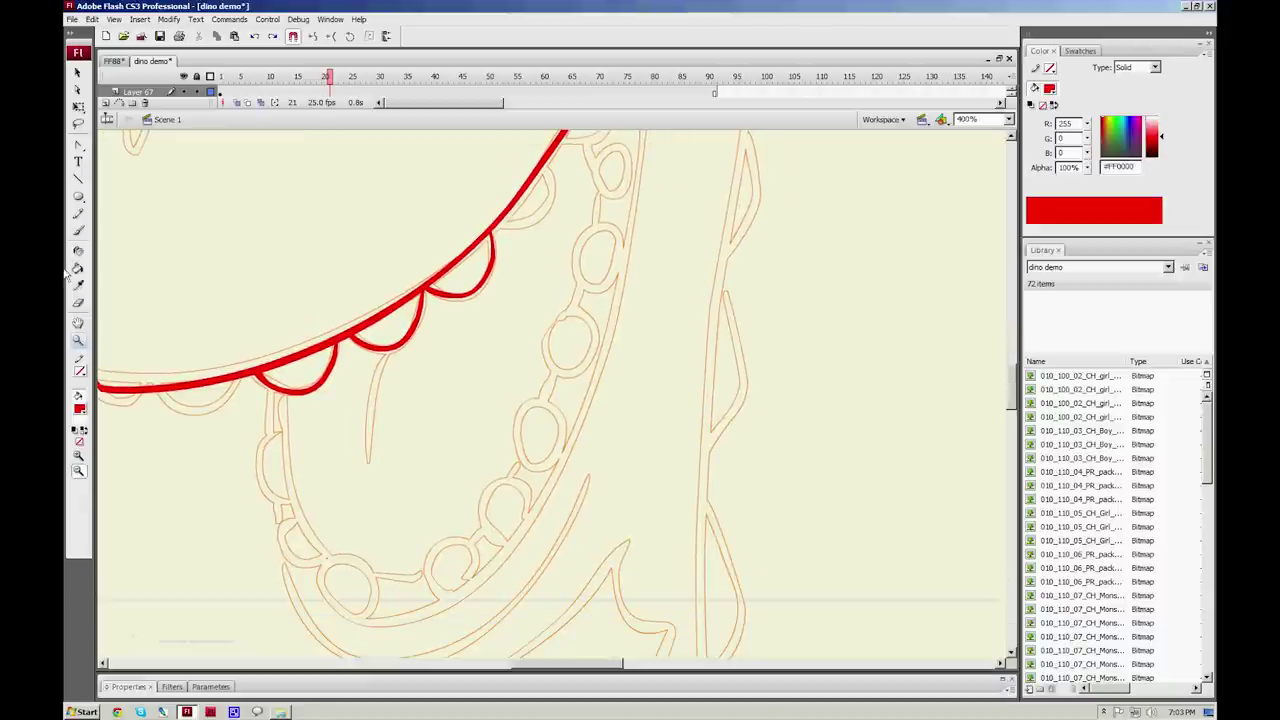
pyautogui.click(79, 231)
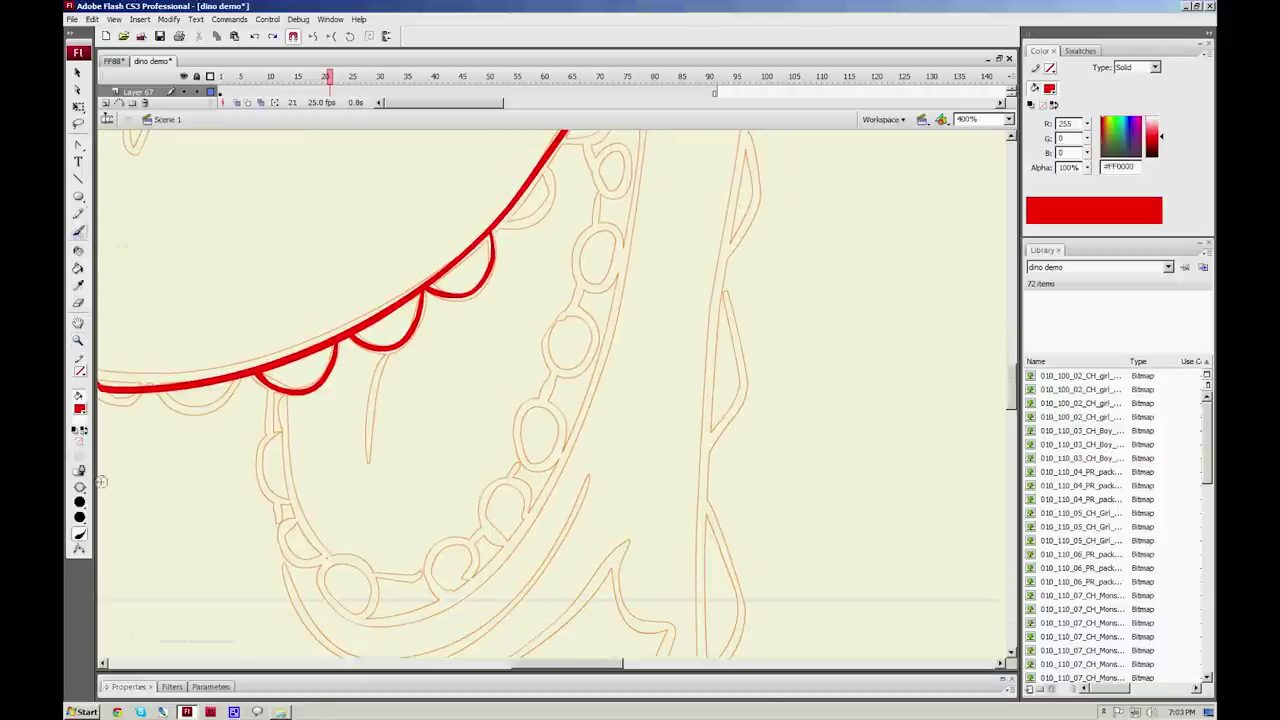
pyautogui.click(80, 503)
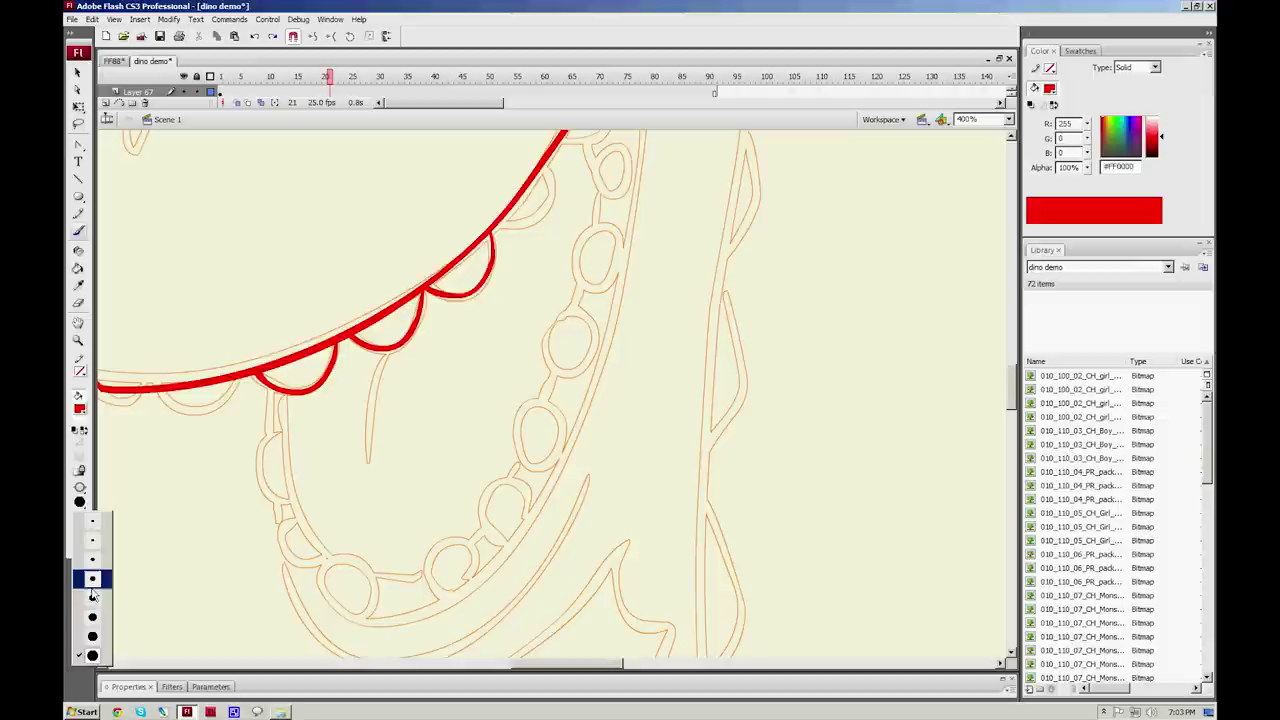
pyautogui.click(93, 580)
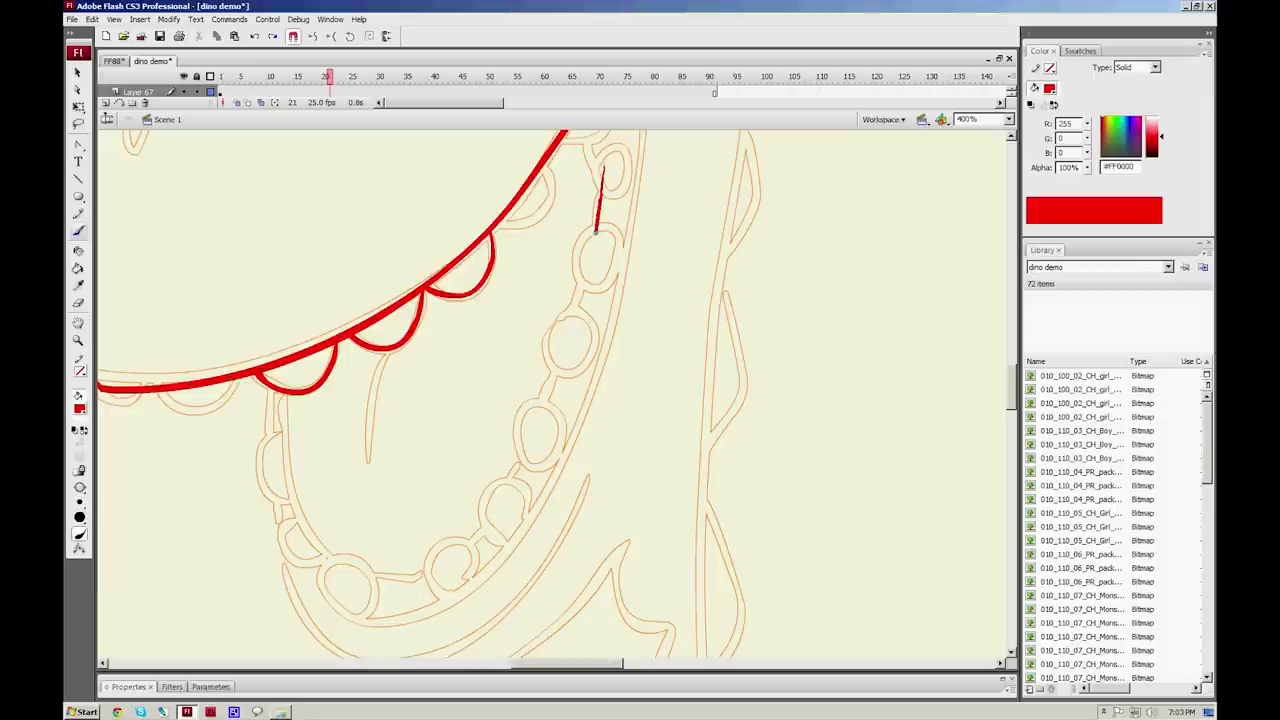
# Step: Try painting one long curved stroke through the middle of the oval chain, and undo it
pyautogui.moveTo(586, 277); pyautogui.dragTo(548, 402)
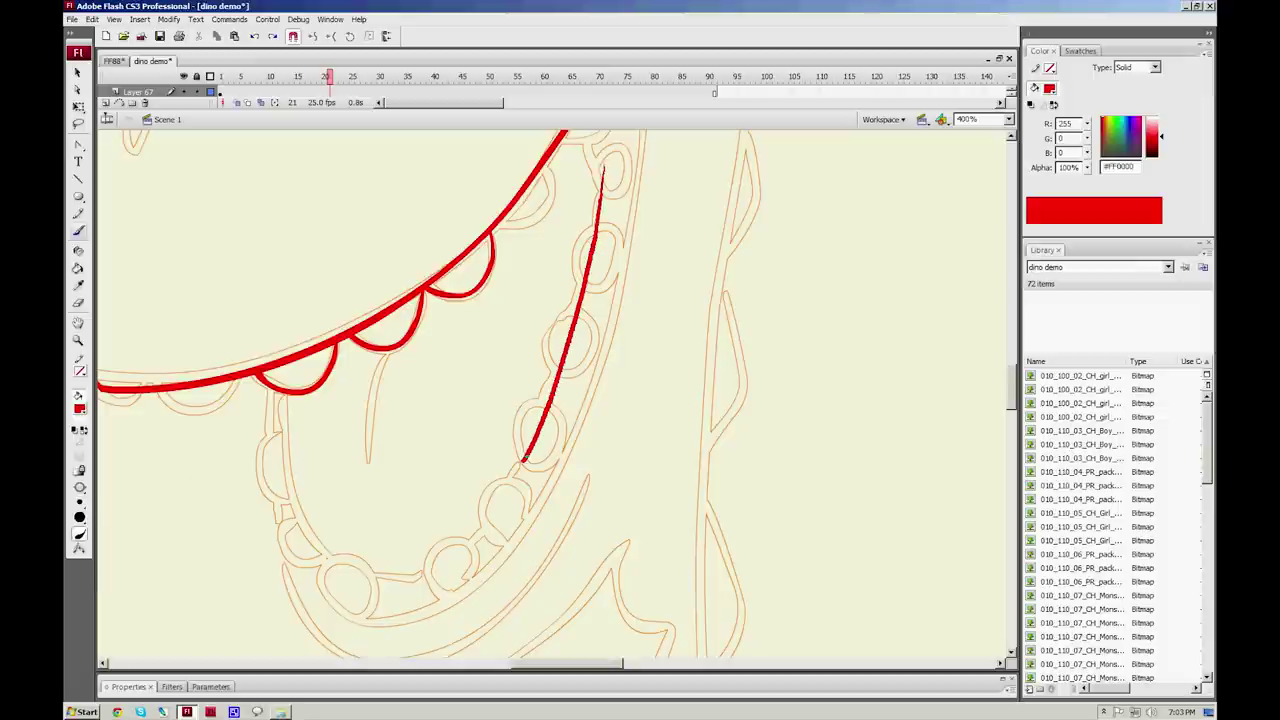
pyautogui.moveTo(522, 460)
pyautogui.mouseDown()
pyautogui.moveTo(450, 560)
pyautogui.moveTo(340, 586)
pyautogui.mouseUp()
pyautogui.hotkey('ctrl', 'z')
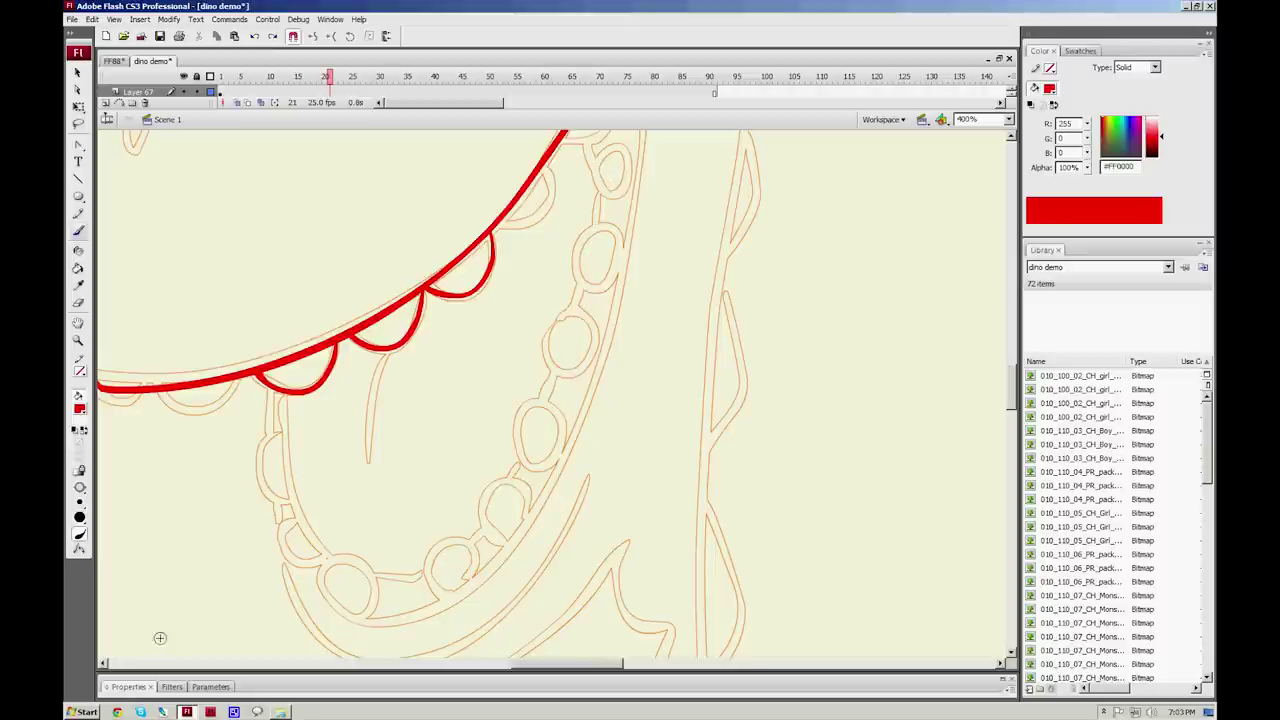
pyautogui.click(112, 690)
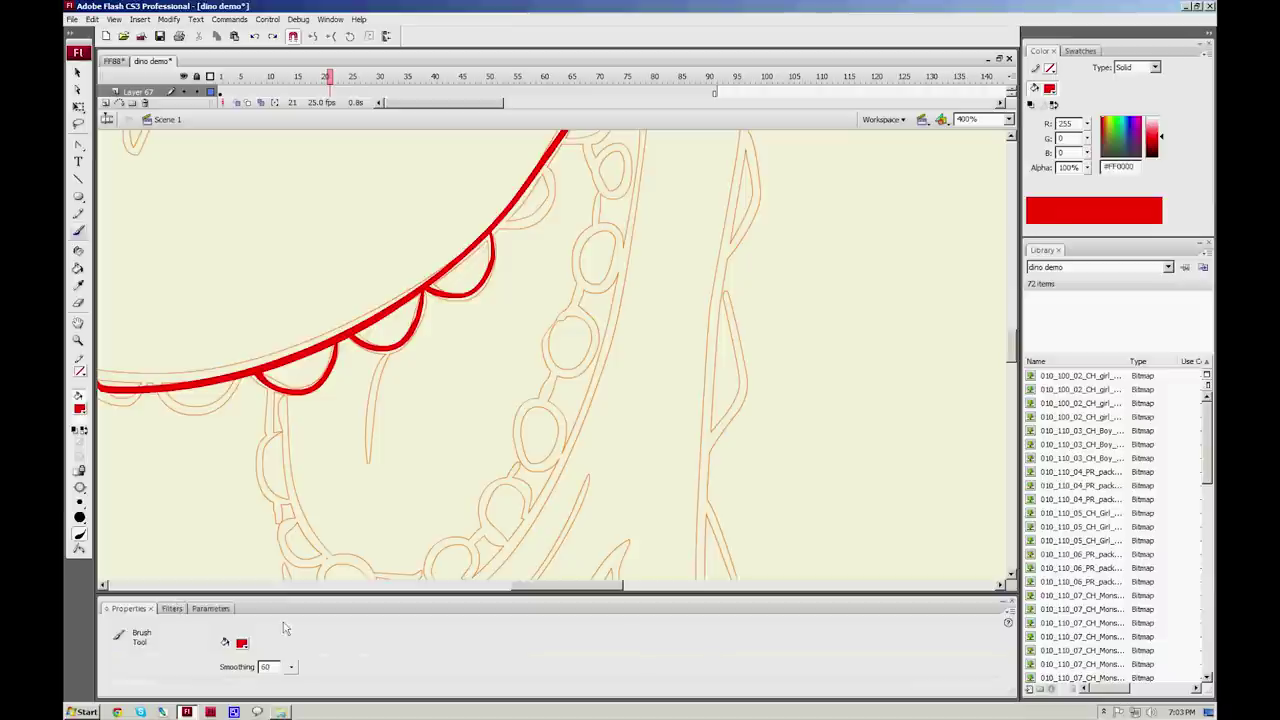
# Step: Set the brush smoothing to 75 and collapse the tool's properties to enlarge the drawing area
pyautogui.moveTo(293, 671); pyautogui.dragTo(291, 668)
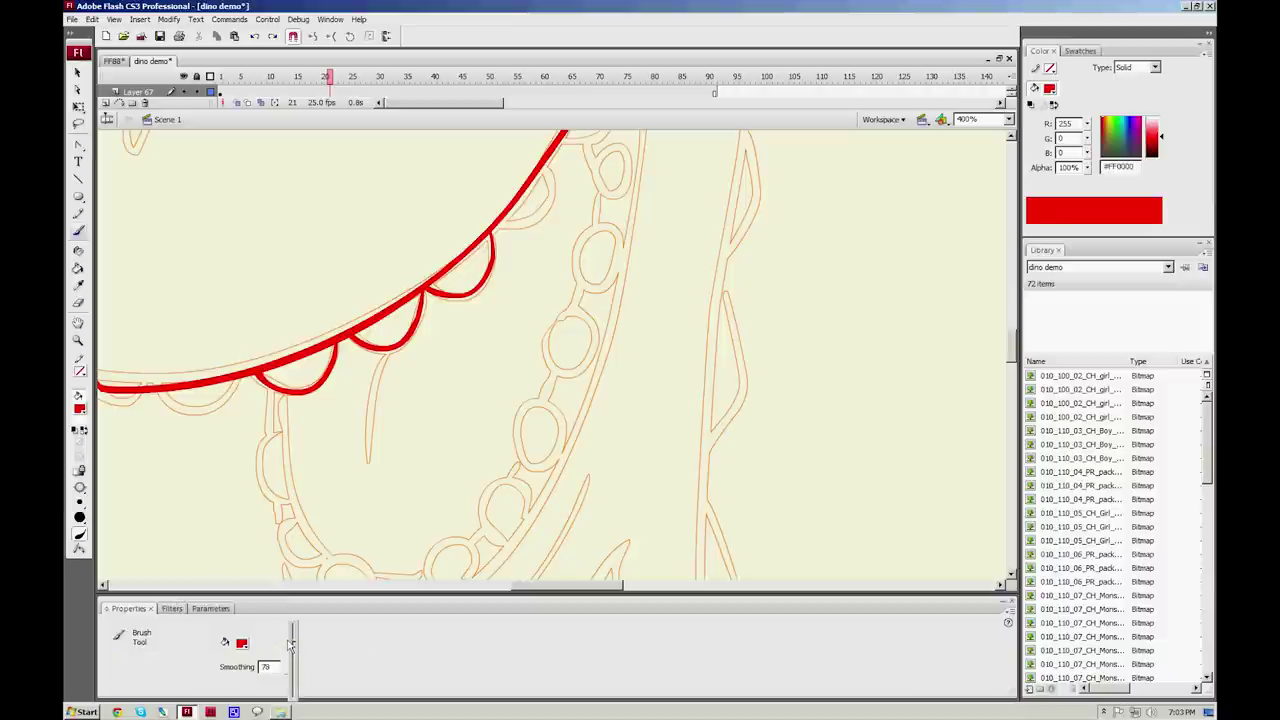
pyautogui.moveTo(292, 645); pyautogui.dragTo(282, 643)
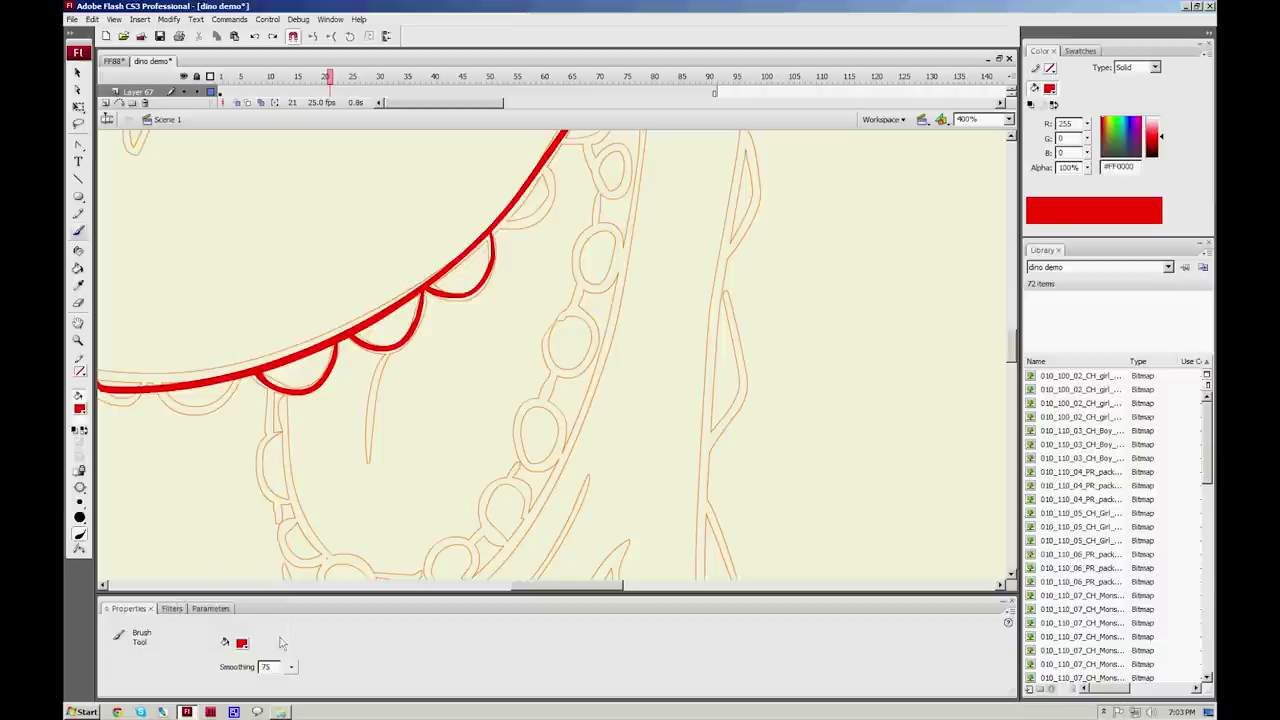
pyautogui.click(105, 610)
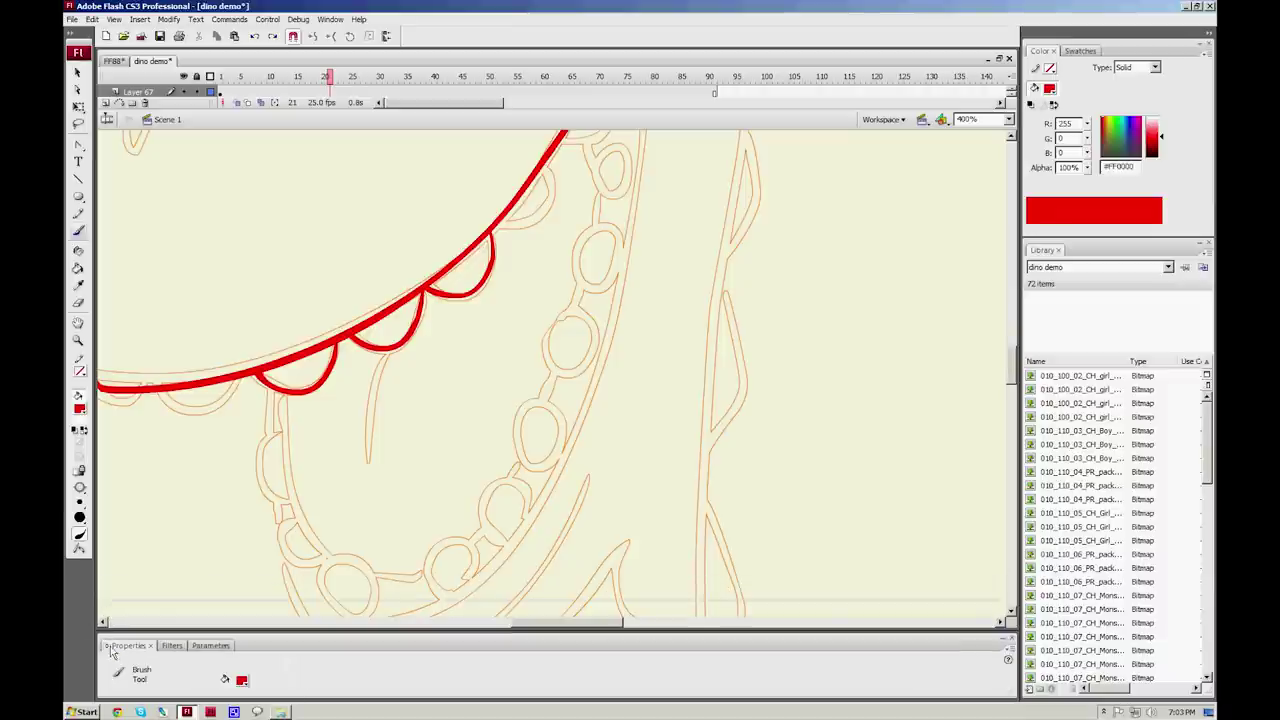
pyautogui.click(111, 648)
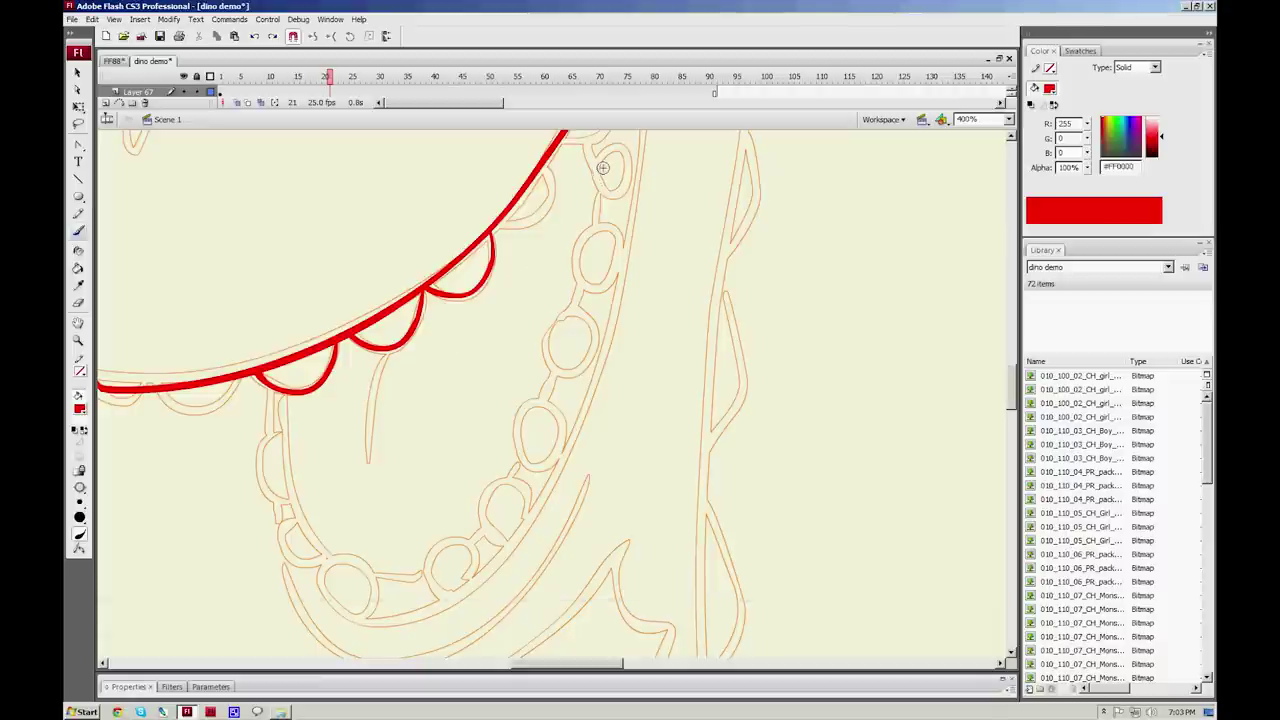
# Step: Paint one long curved red stroke through the middle of the oval chain, ending inside the lowest oval
pyautogui.hotkey('ctrl', 'z')
pyautogui.moveTo(600, 235)
pyautogui.mouseDown()
pyautogui.moveTo(601, 195)
pyautogui.moveTo(542, 408)
pyautogui.moveTo(443, 568)
pyautogui.mouseUp()
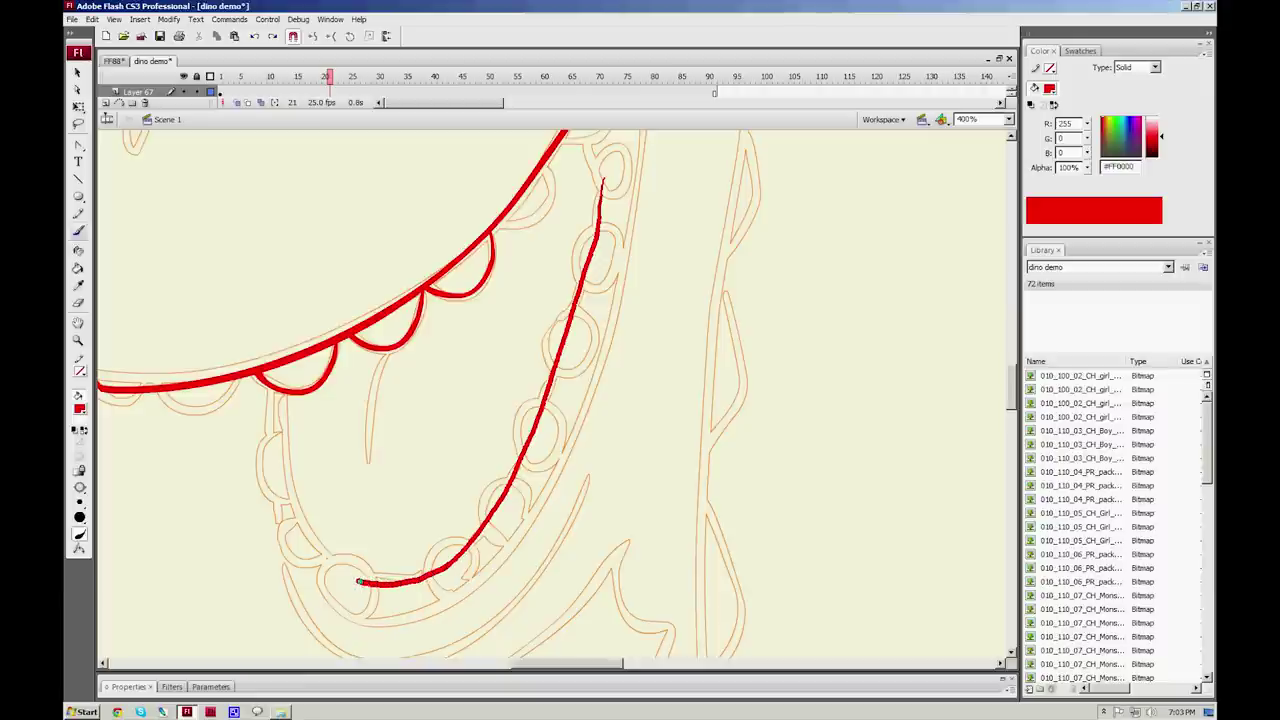
pyautogui.moveTo(358, 581); pyautogui.dragTo(350, 576)
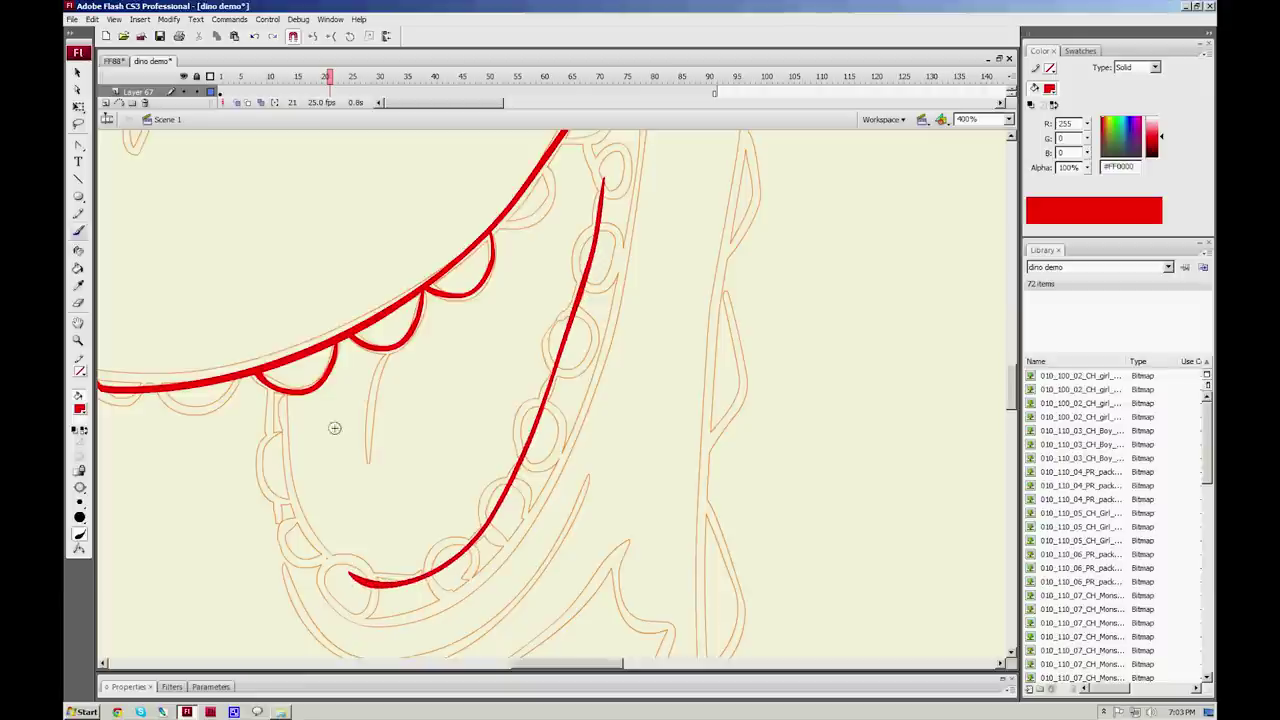
# Step: Select the long red stroke through the oval chain, smooth it, and deselect it
pyautogui.click(77, 75)
pyautogui.click(600, 233)
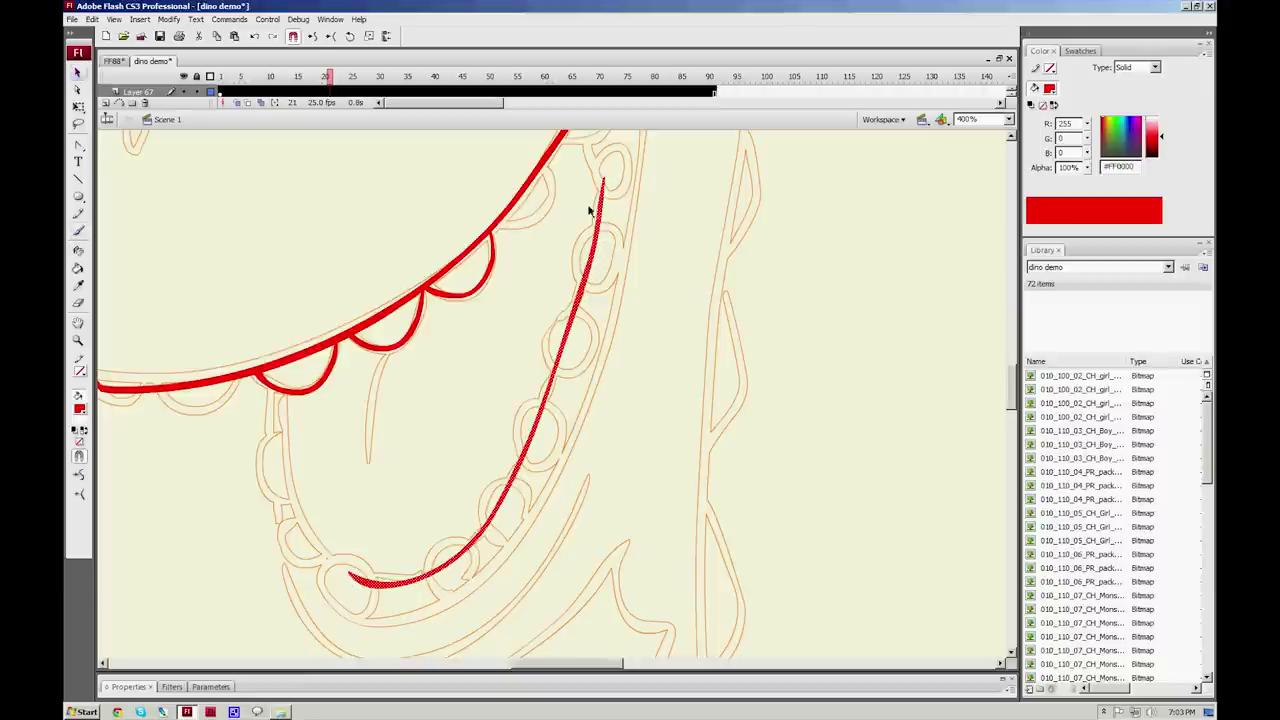
pyautogui.click(316, 37)
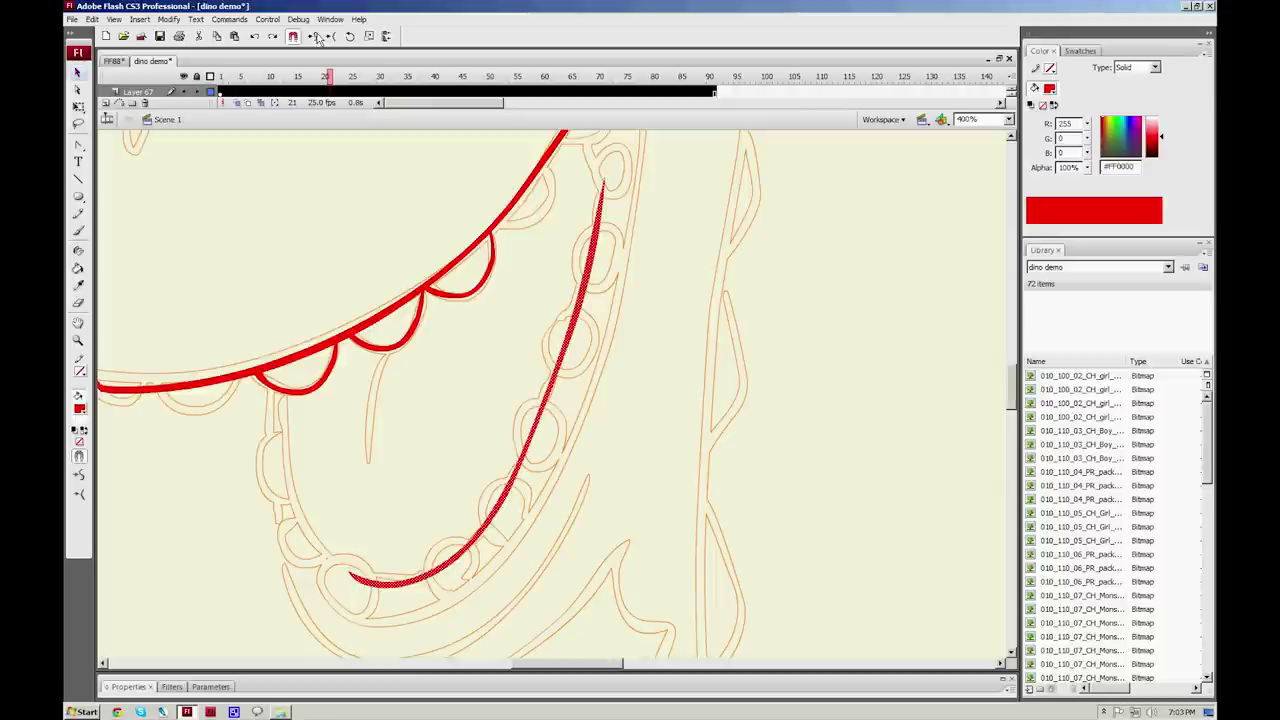
pyautogui.click(505, 375)
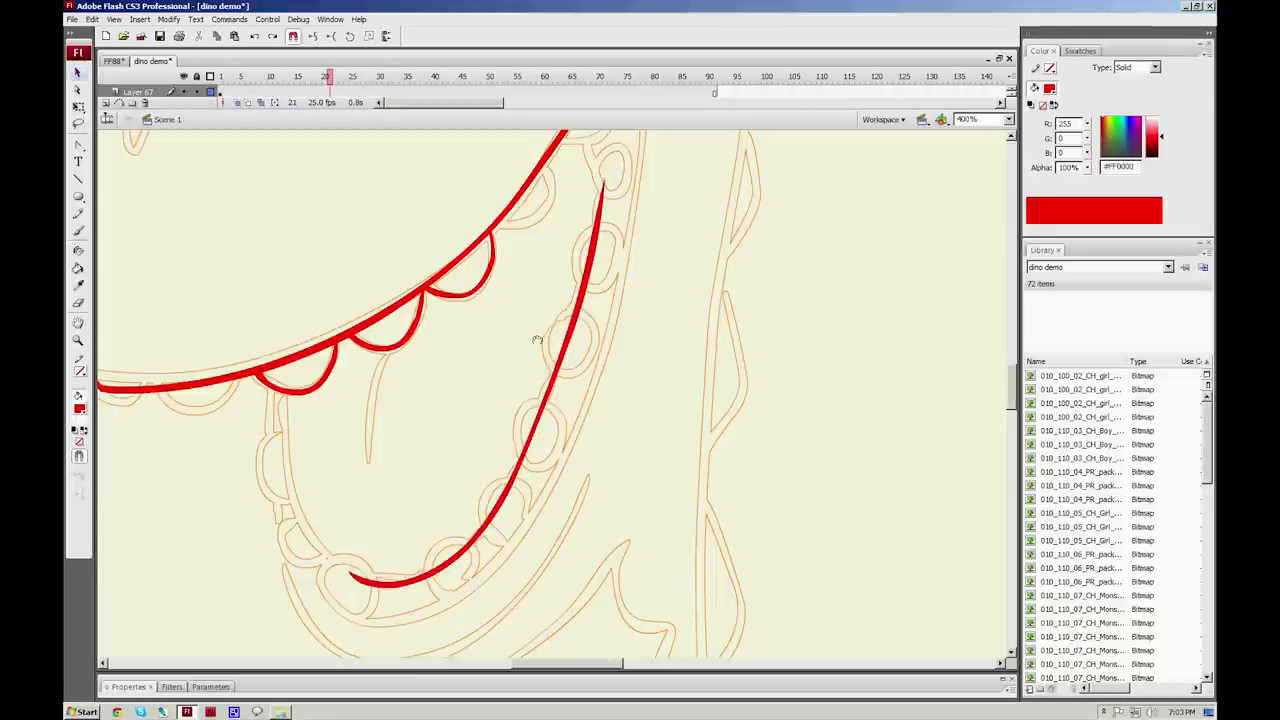
# Step: Set the fill colour to blue (#0000FF) for painting the ovals at 800% zoom
pyautogui.moveTo(538, 339); pyautogui.dragTo(483, 387)
pyautogui.click(79, 341)
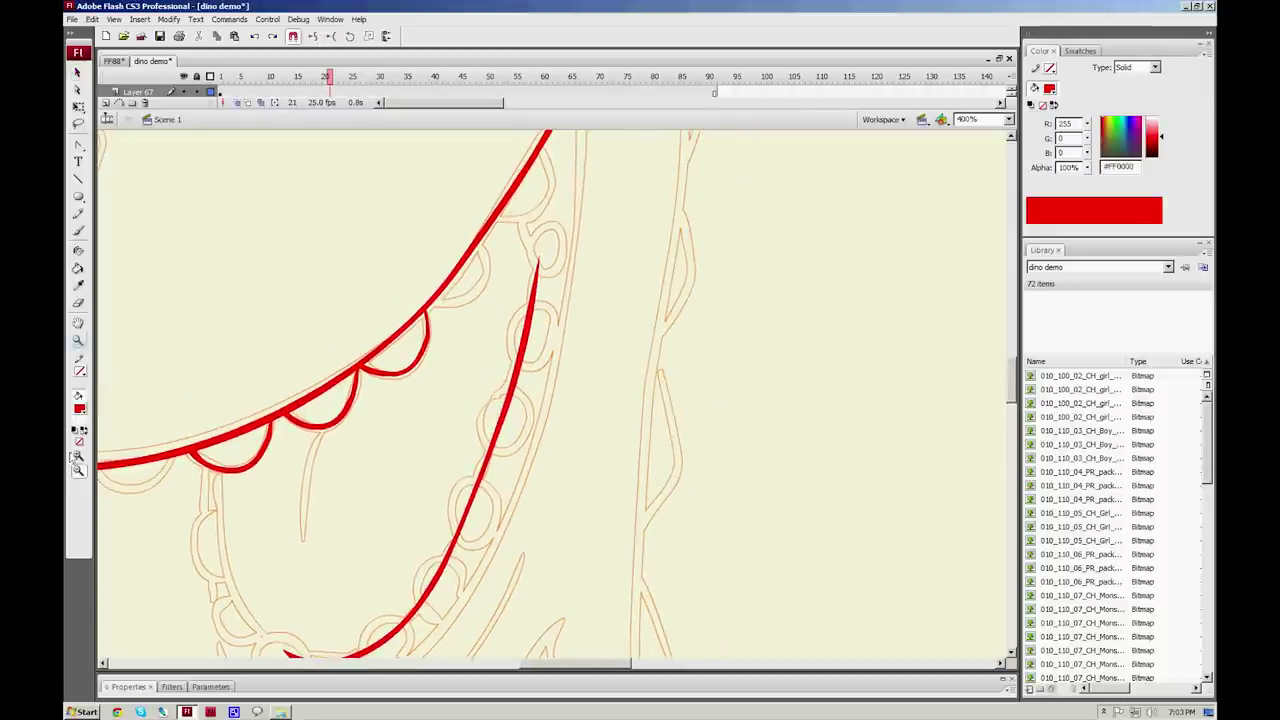
pyautogui.click(523, 327)
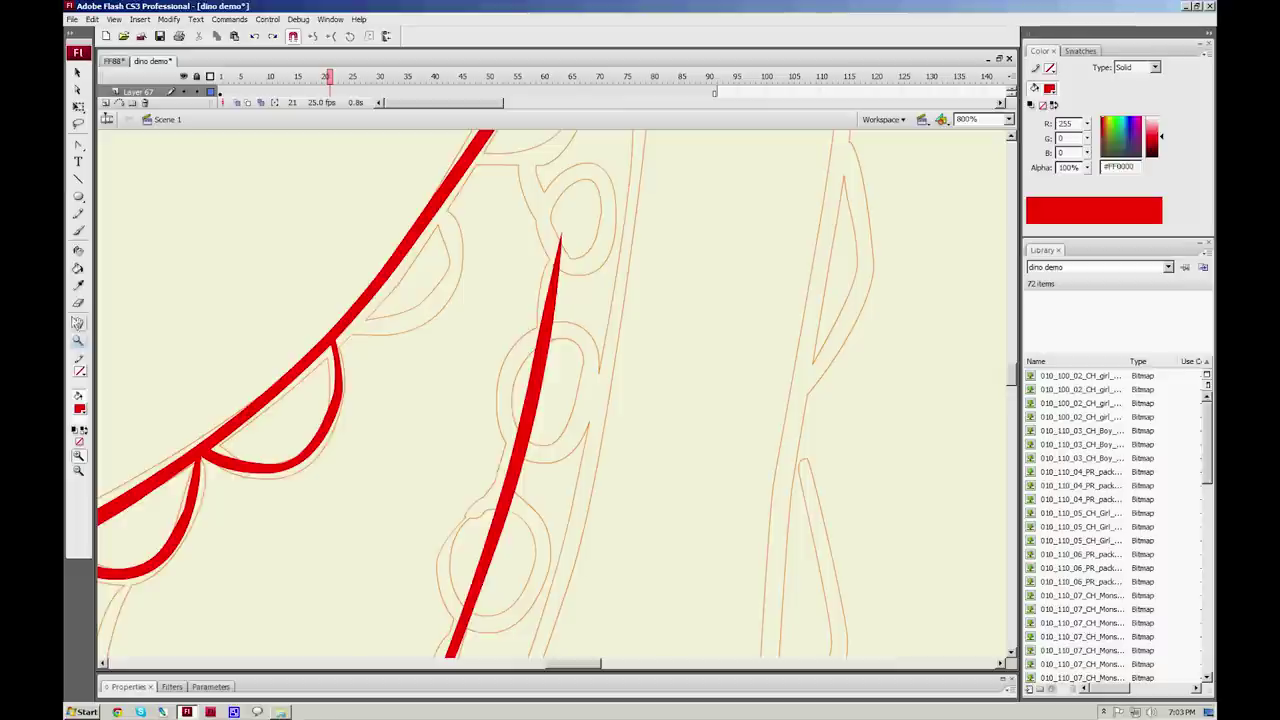
pyautogui.click(79, 408)
pyautogui.click(88, 522)
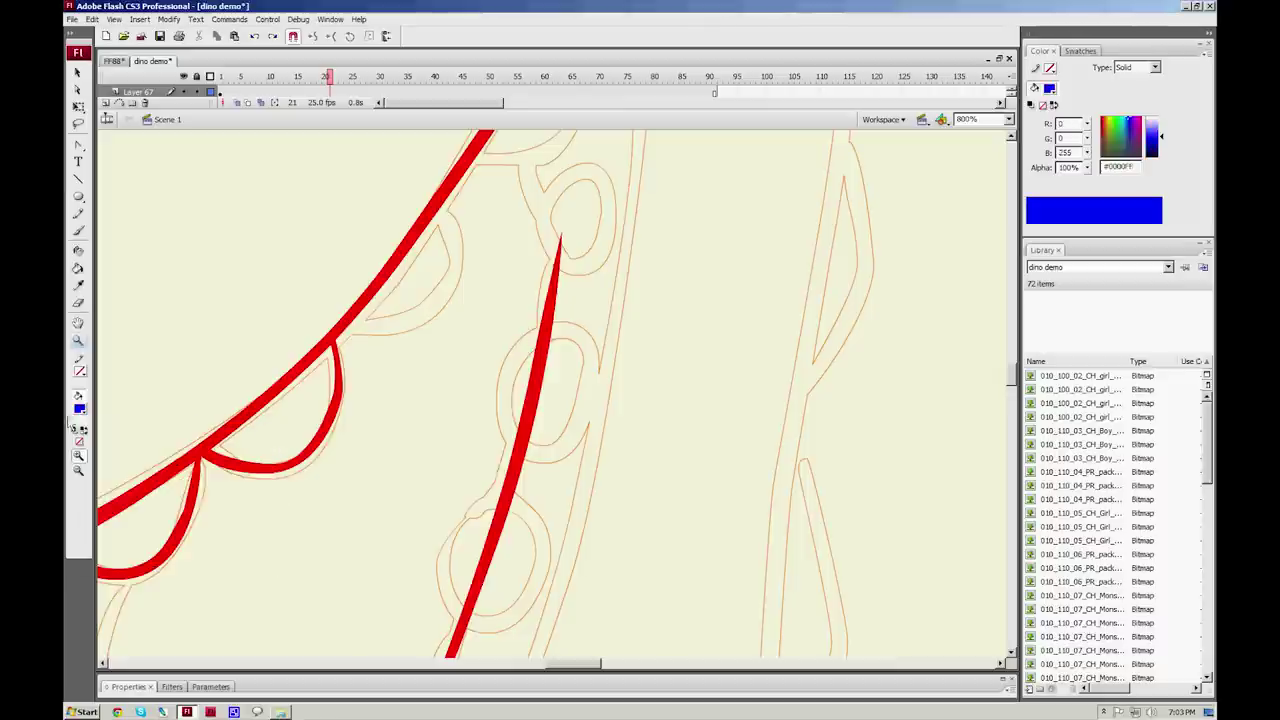
# Step: Choose a larger brush size and change the brush's paint mode
pyautogui.click(79, 231)
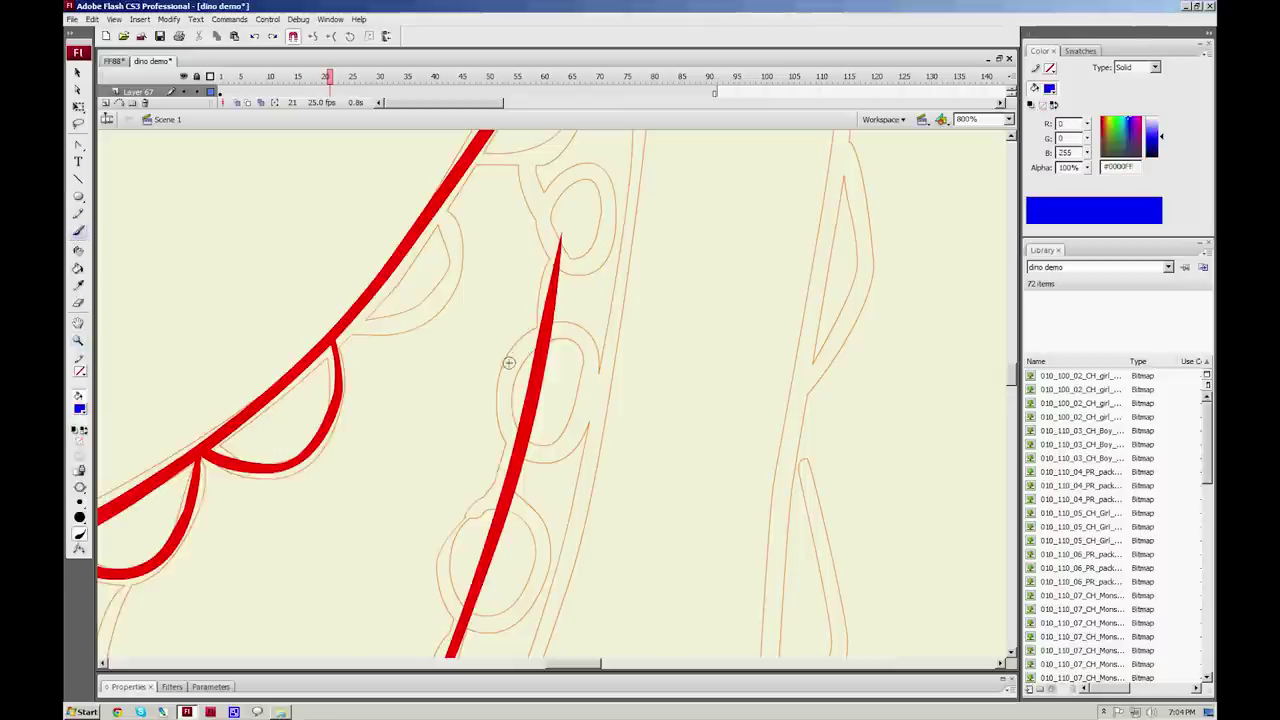
pyautogui.moveTo(548, 335); pyautogui.dragTo(552, 332)
pyautogui.click(80, 502)
pyautogui.click(92, 655)
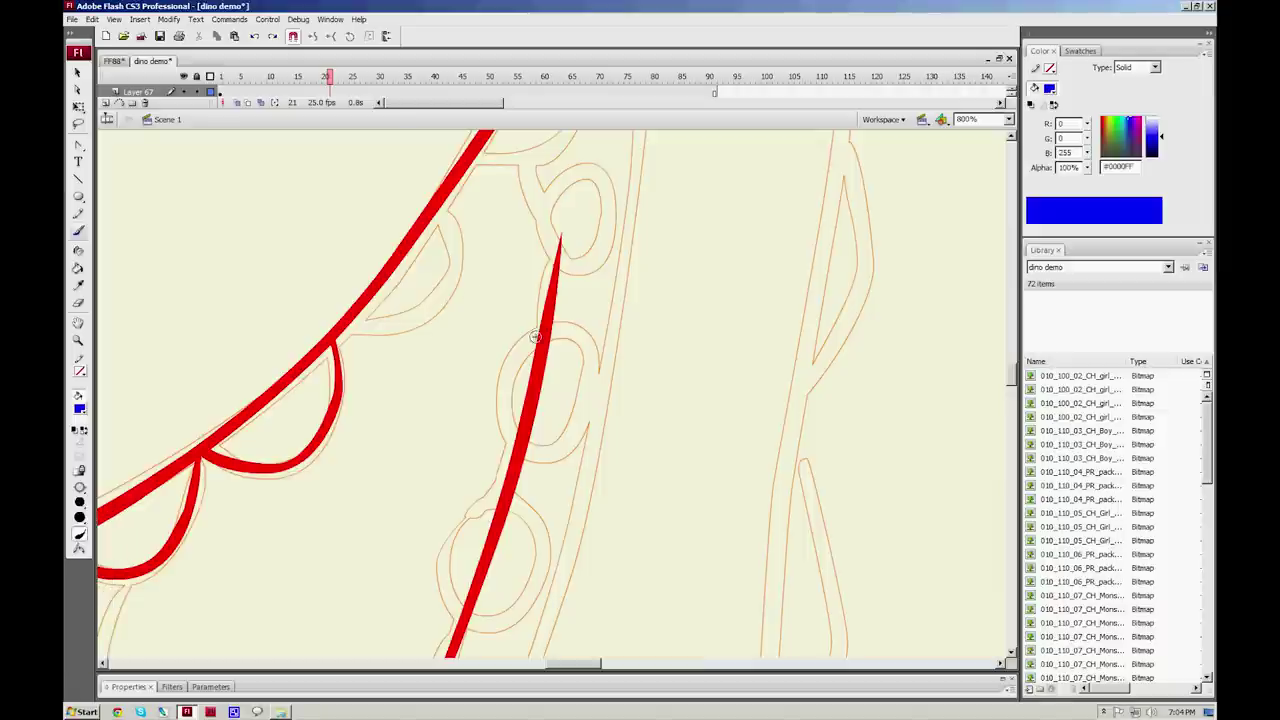
pyautogui.click(80, 488)
pyautogui.click(92, 506)
# Step: Paint the second oval of the chain in blue over the red line and delete the red segment inside it
pyautogui.moveTo(508, 360)
pyautogui.mouseDown()
pyautogui.moveTo(561, 329)
pyautogui.moveTo(589, 356)
pyautogui.moveTo(578, 418)
pyautogui.moveTo(533, 444)
pyautogui.moveTo(505, 422)
pyautogui.moveTo(499, 388)
pyautogui.moveTo(499, 365)
pyautogui.moveTo(536, 330)
pyautogui.mouseUp()
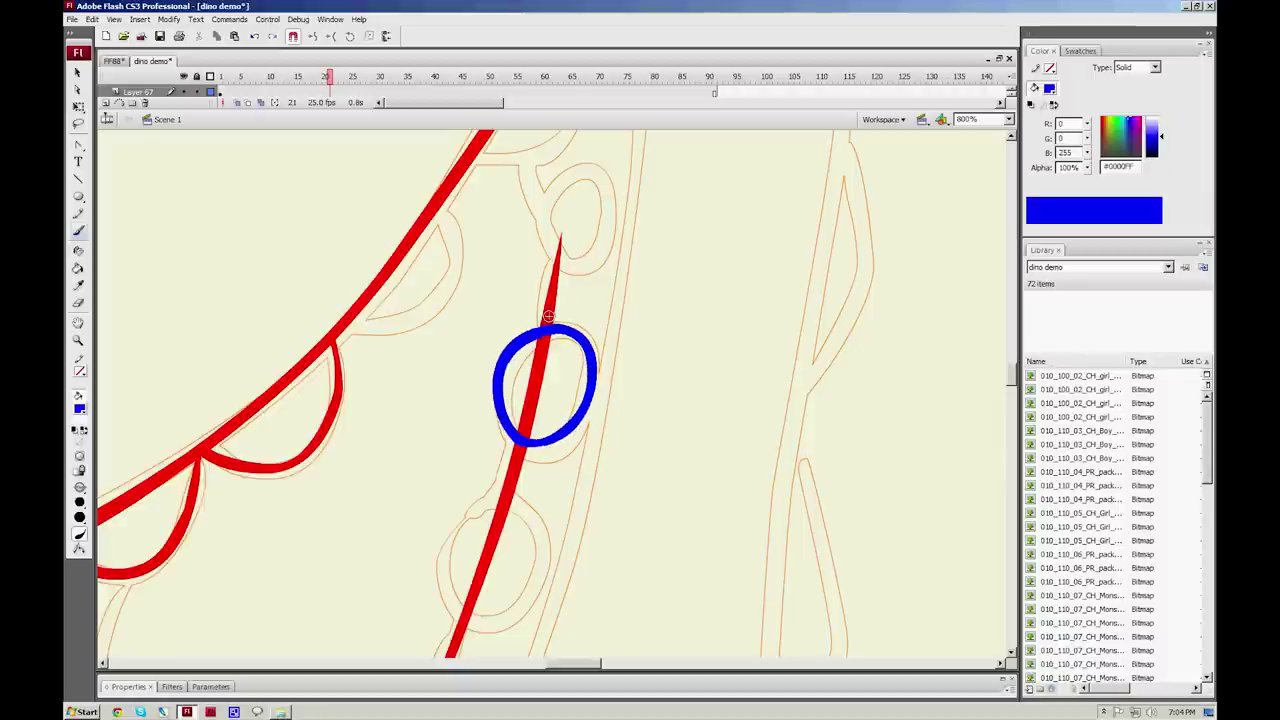
pyautogui.click(78, 73)
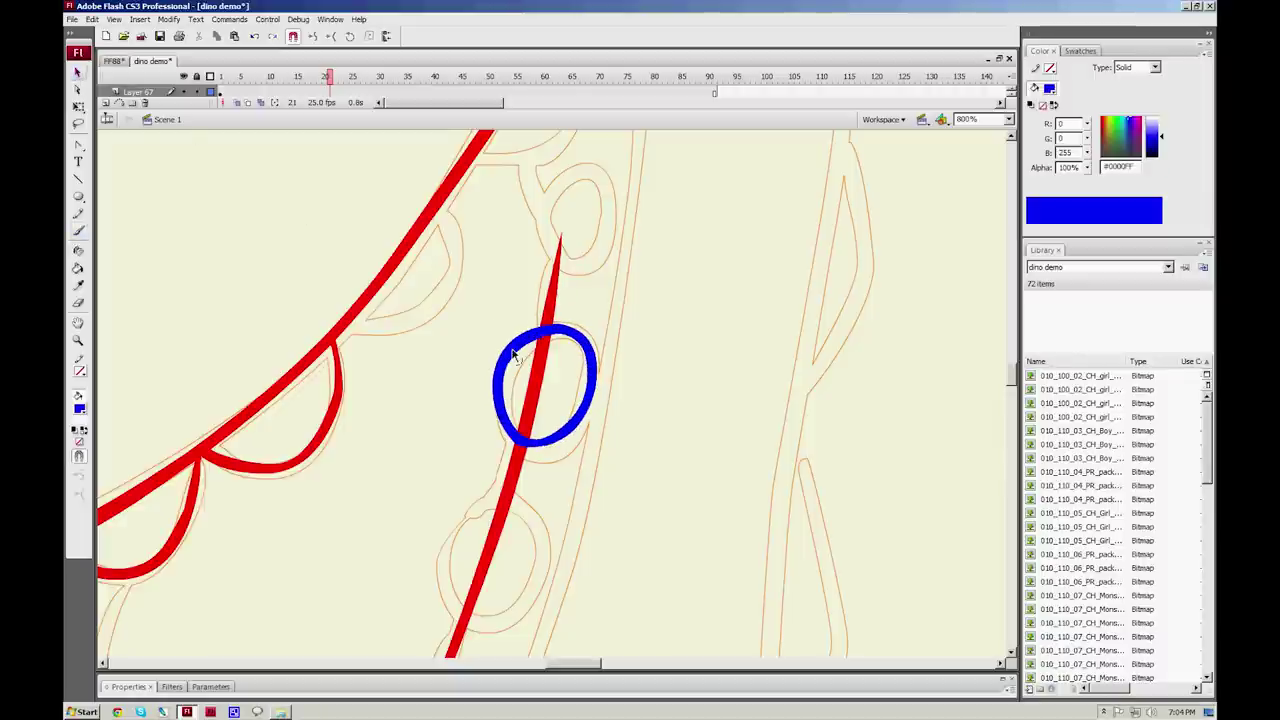
pyautogui.click(534, 394)
pyautogui.press('Delete')
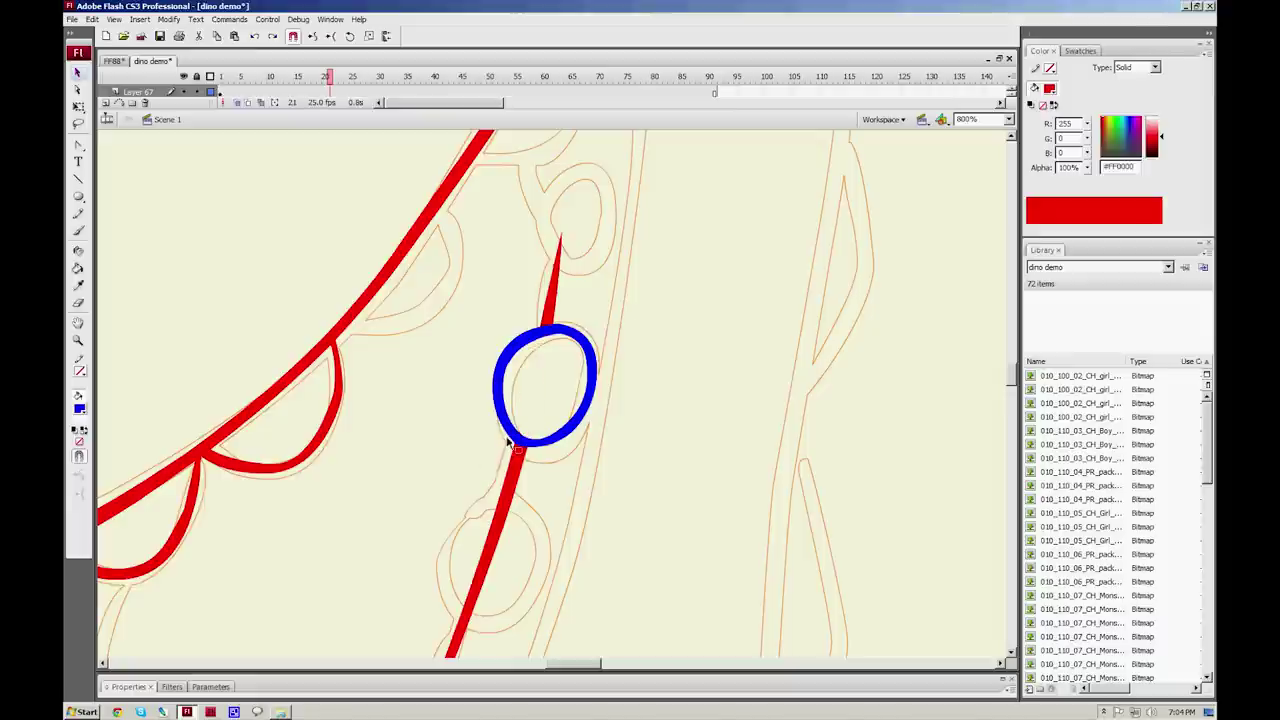
# Step: Paint the third oval of the chain in blue and delete the red segment inside it
pyautogui.scroll(-3, 423, 486)
pyautogui.click(78, 231)
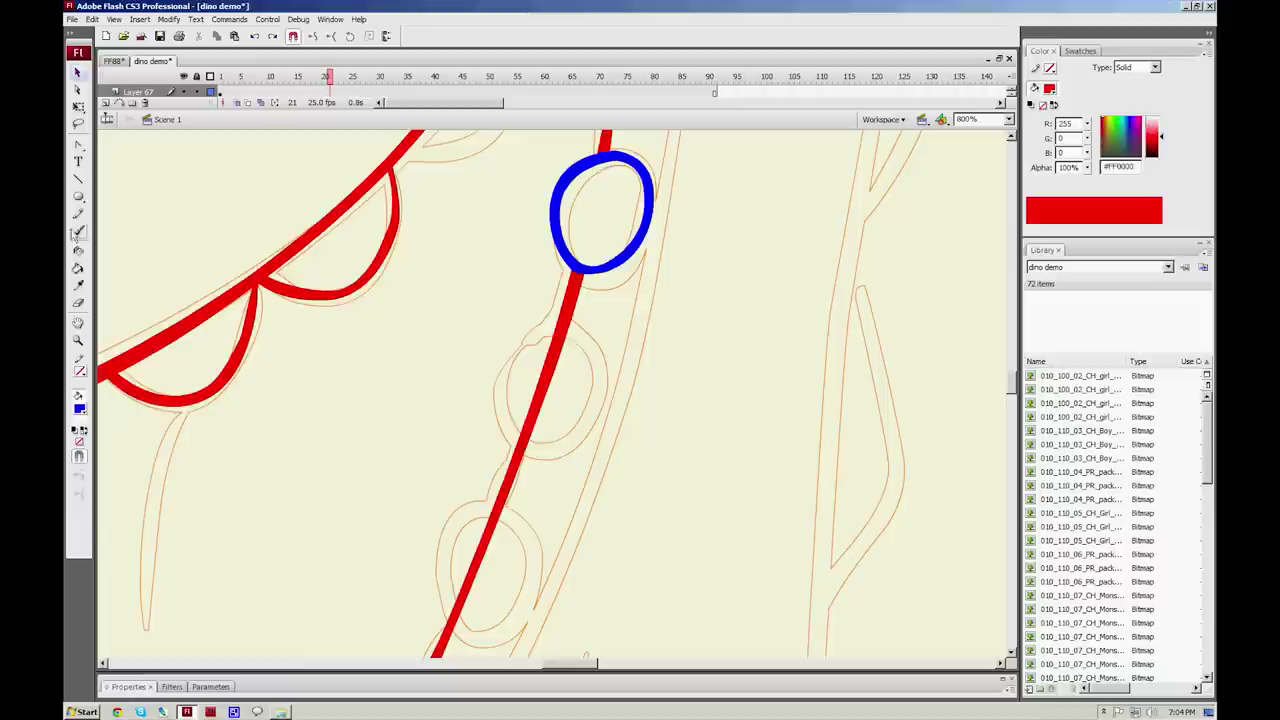
pyautogui.moveTo(503, 360)
pyautogui.mouseDown()
pyautogui.moveTo(560, 324)
pyautogui.moveTo(588, 342)
pyautogui.moveTo(601, 377)
pyautogui.moveTo(586, 418)
pyautogui.moveTo(550, 443)
pyautogui.moveTo(505, 436)
pyautogui.moveTo(489, 393)
pyautogui.moveTo(518, 334)
pyautogui.mouseUp()
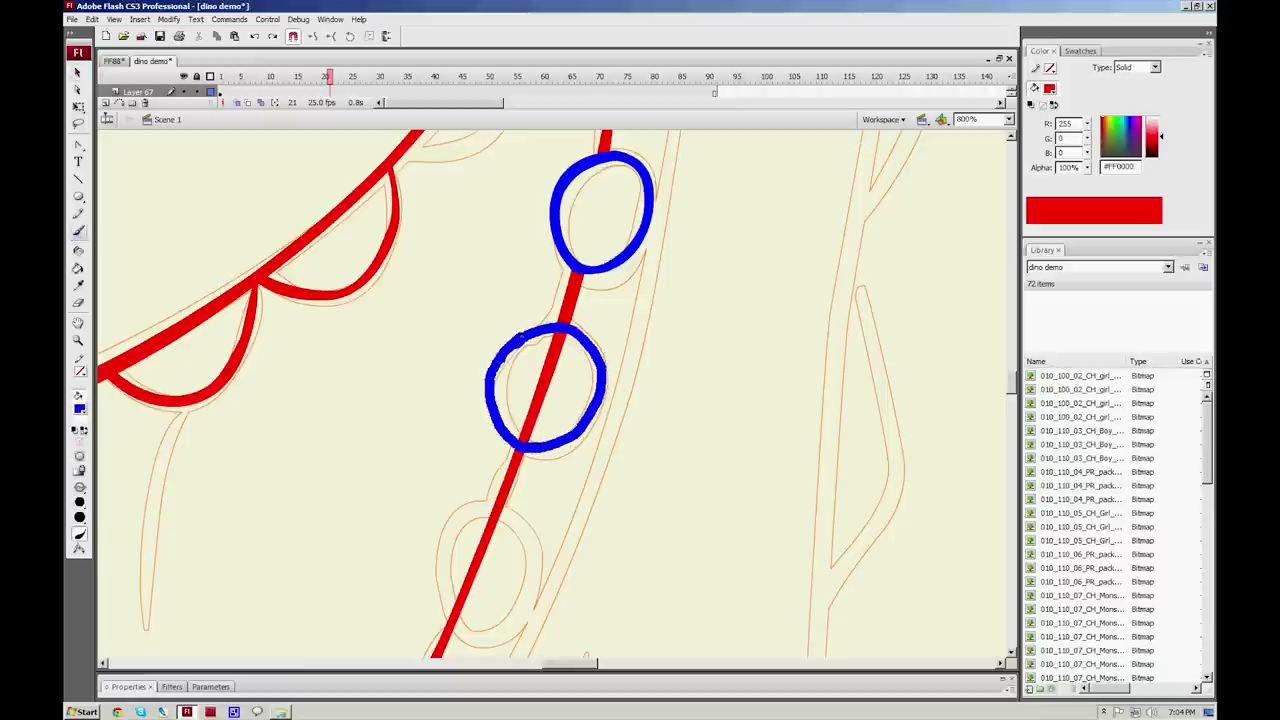
pyautogui.click(78, 72)
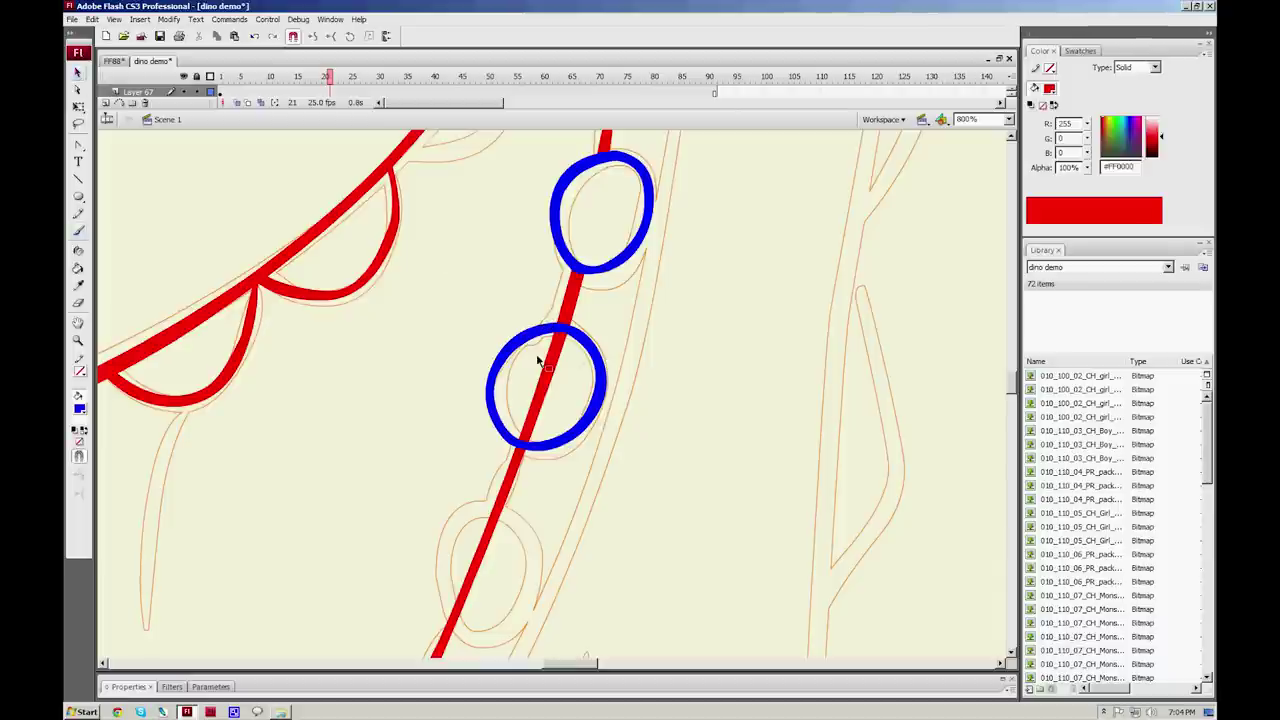
pyautogui.click(543, 396)
pyautogui.press('Delete')
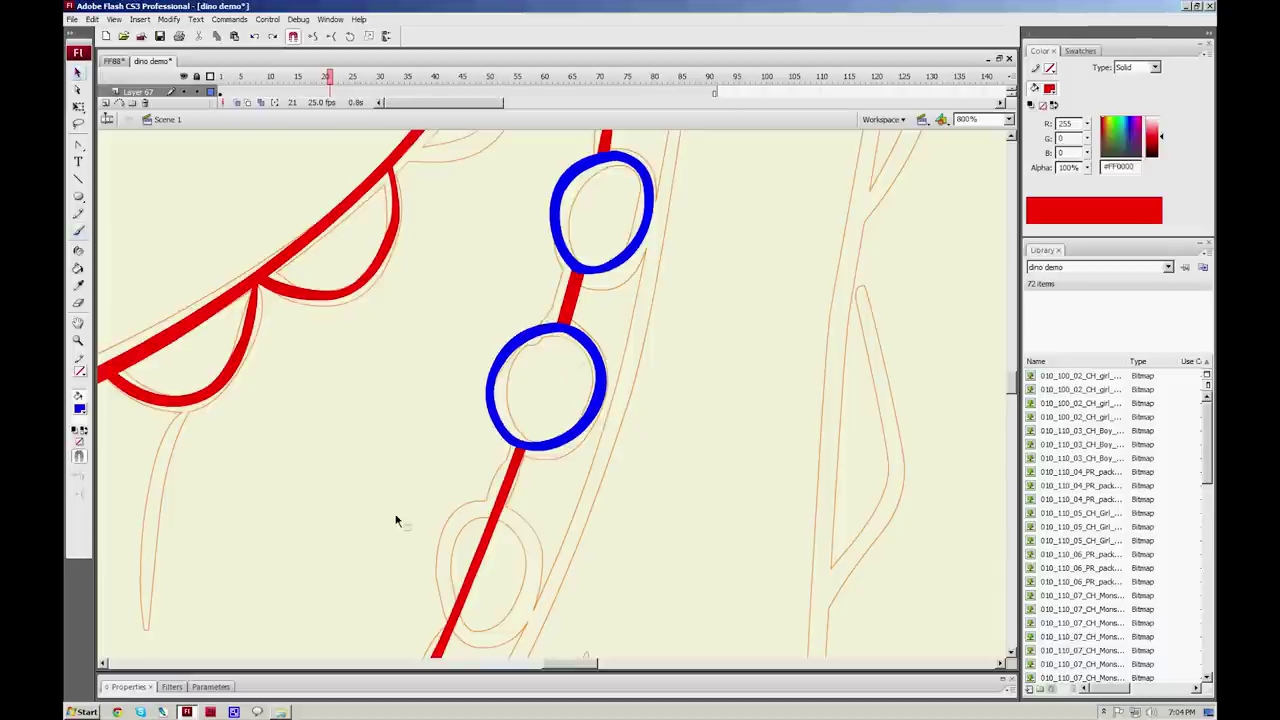
# Step: Show the next ovals down the chain and pick a fill colour
pyautogui.moveTo(359, 578); pyautogui.dragTo(372, 364)
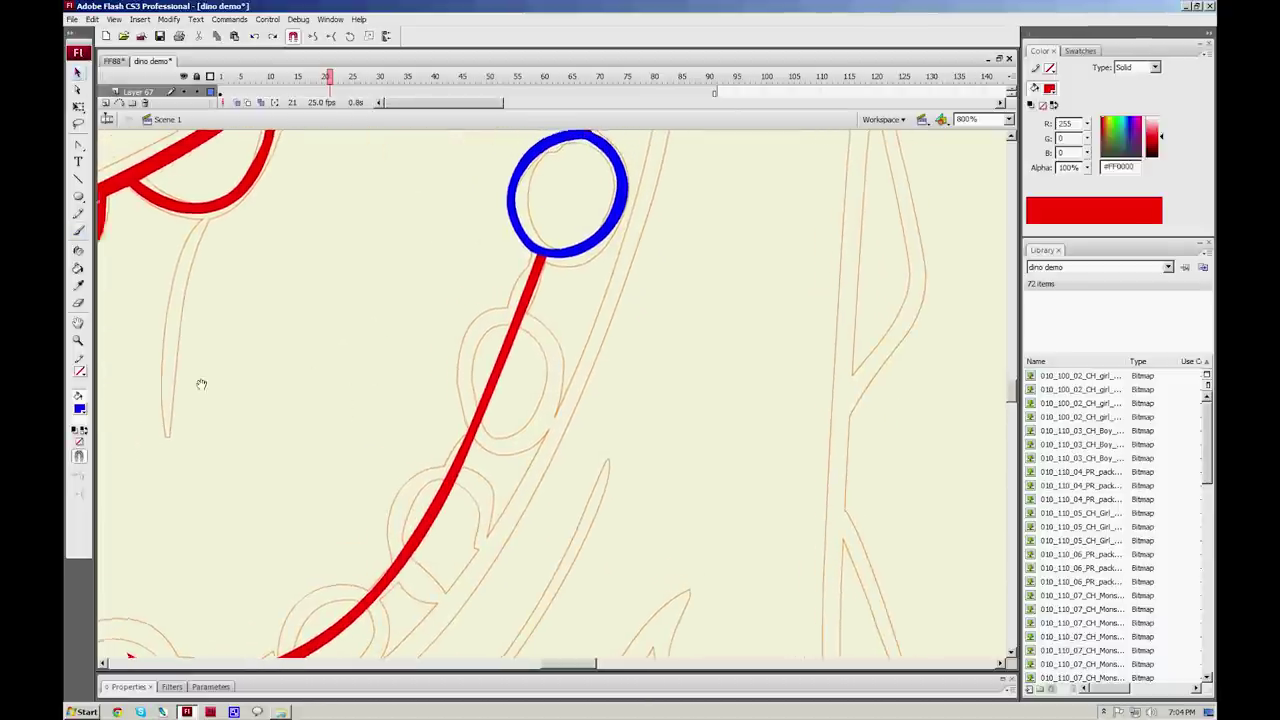
pyautogui.moveTo(200, 380); pyautogui.dragTo(318, 443)
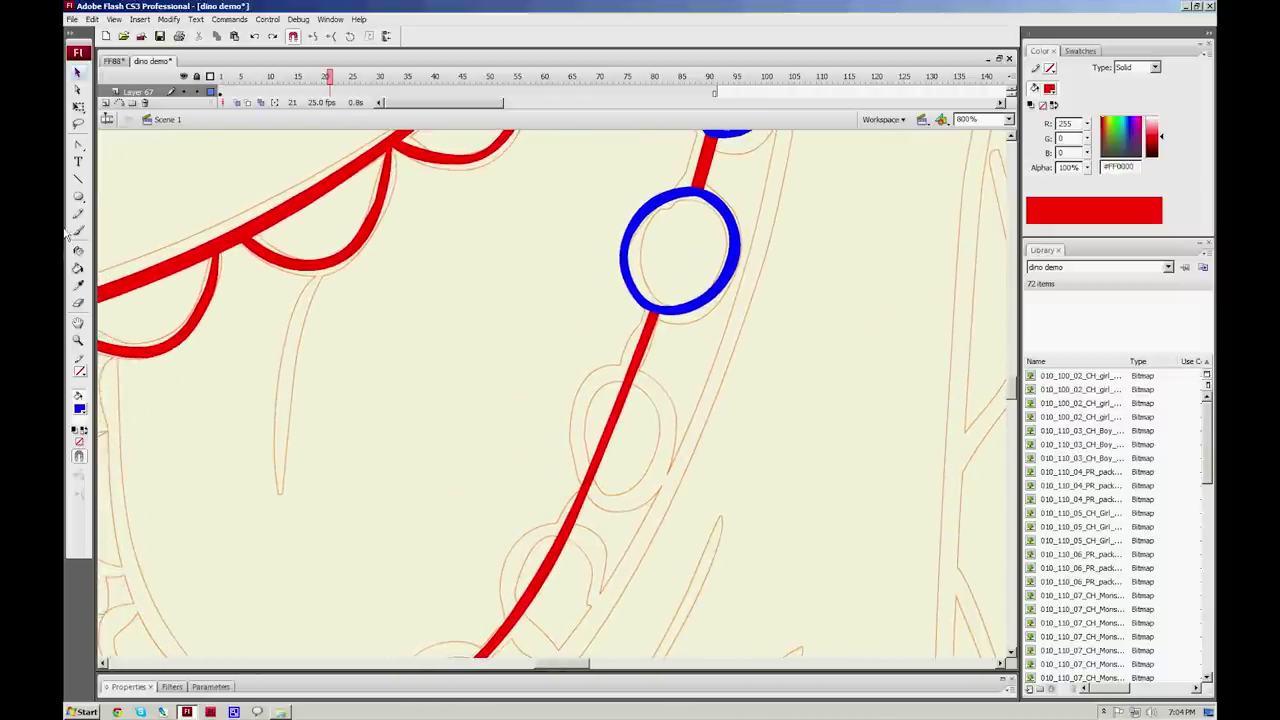
pyautogui.click(80, 408)
pyautogui.click(86, 506)
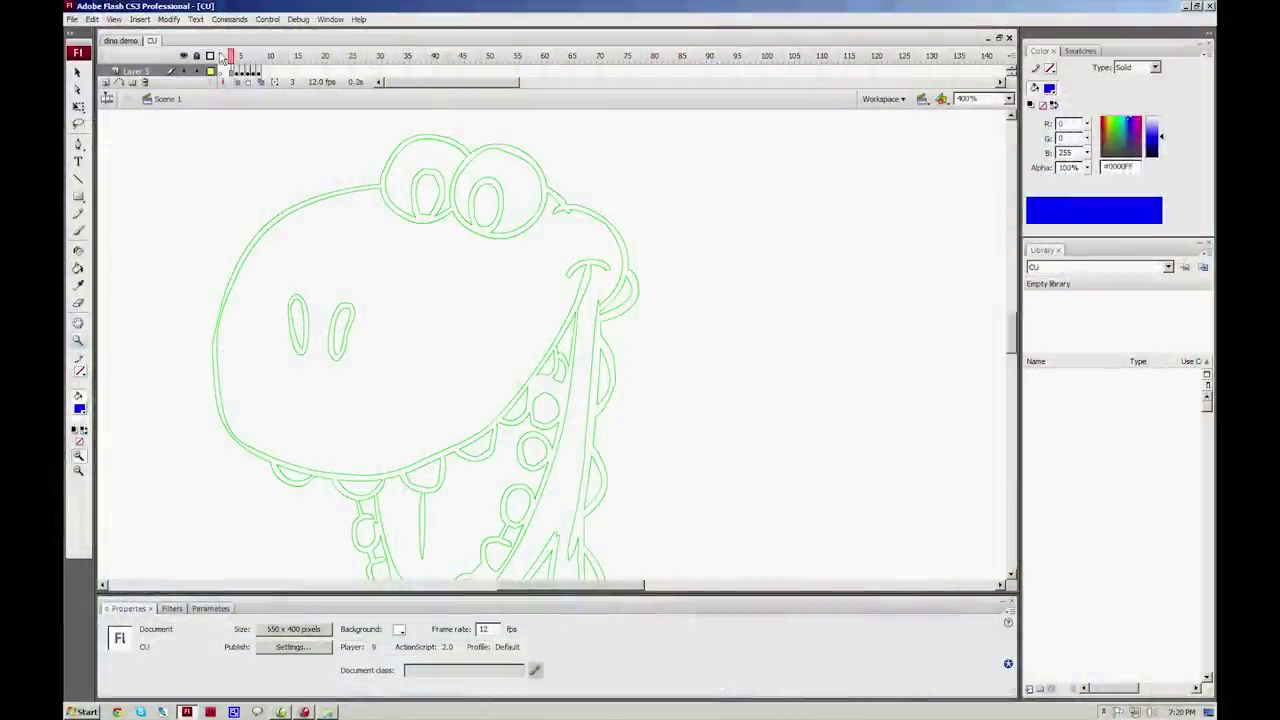
# Step: Step through the CU document from frame 3 to frame 8 and examine the cleaned-up lines down to the outstretched arm
pyautogui.click(233, 58)
pyautogui.moveTo(233, 58); pyautogui.dragTo(258, 62)
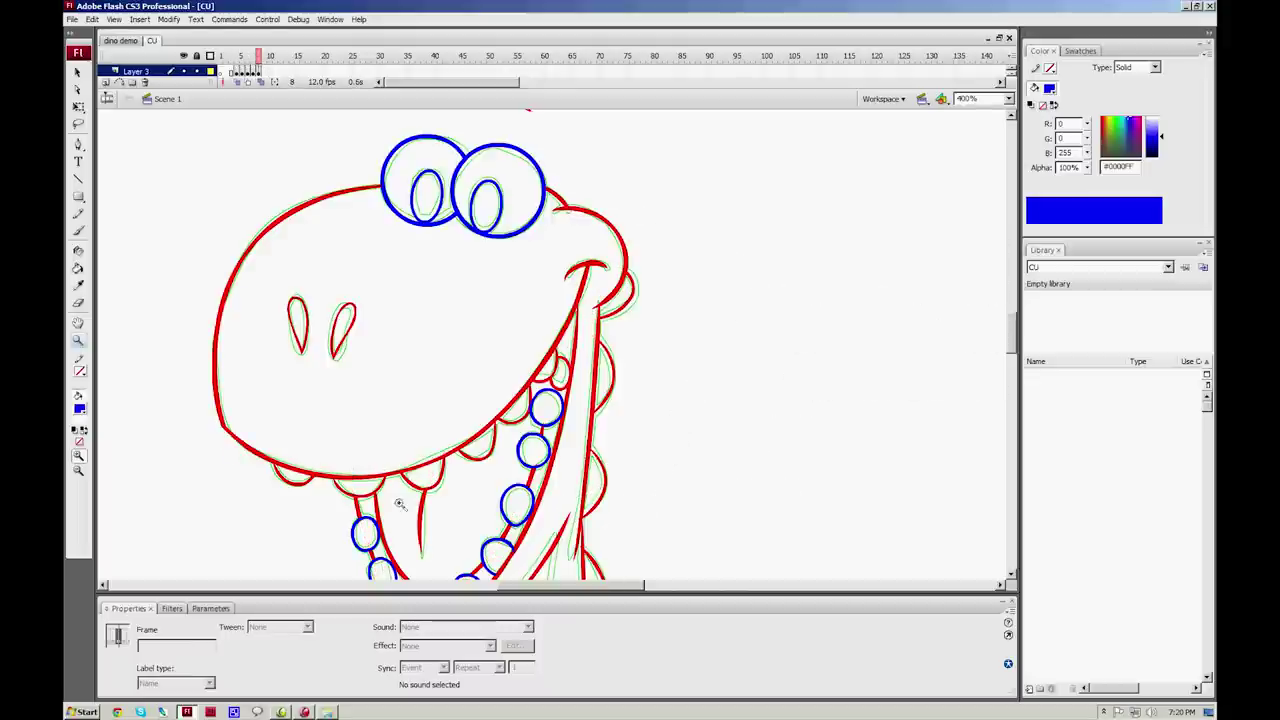
pyautogui.moveTo(429, 566); pyautogui.dragTo(405, 300)
pyautogui.moveTo(257, 541); pyautogui.dragTo(420, 405)
pyautogui.moveTo(205, 384); pyautogui.dragTo(330, 395)
pyautogui.hscroll(-2, 330, 395)
pyautogui.click(397, 323)
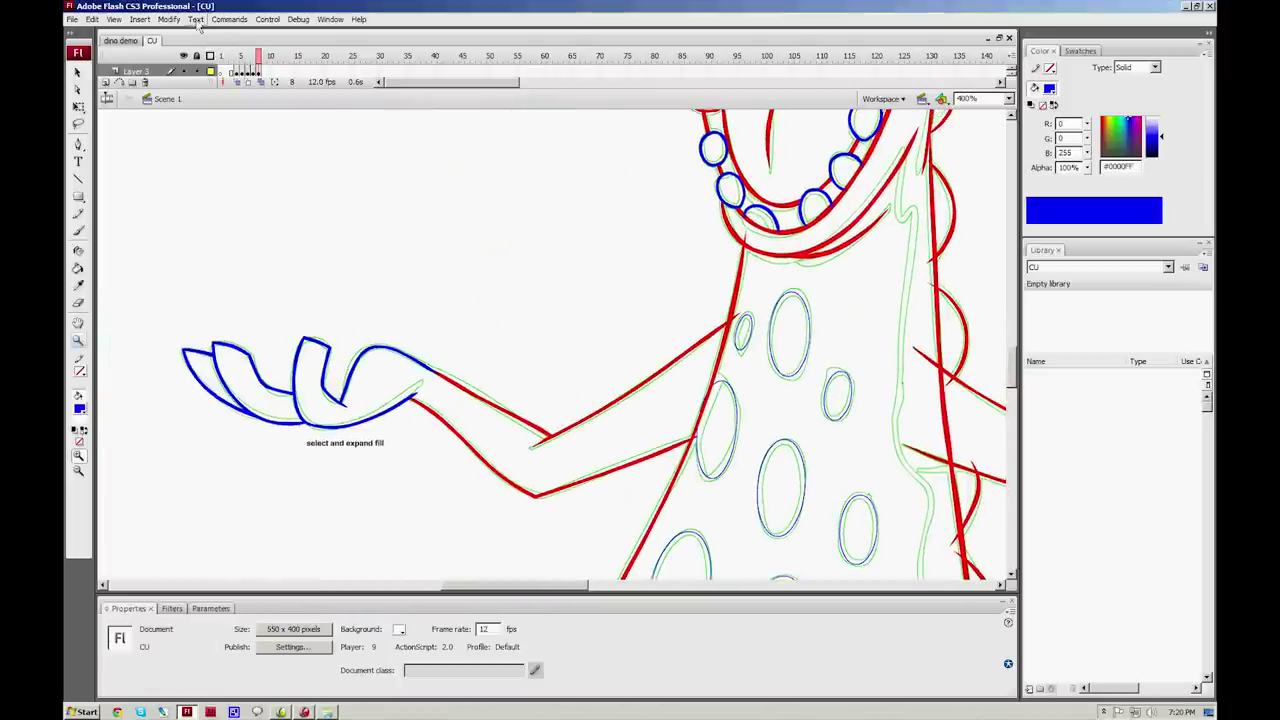
# Step: Go to frame 7 and examine the hand's blue strokes at 1600% where they meet the red arm lines
pyautogui.click(265, 63)
pyautogui.moveTo(258, 62); pyautogui.dragTo(254, 62)
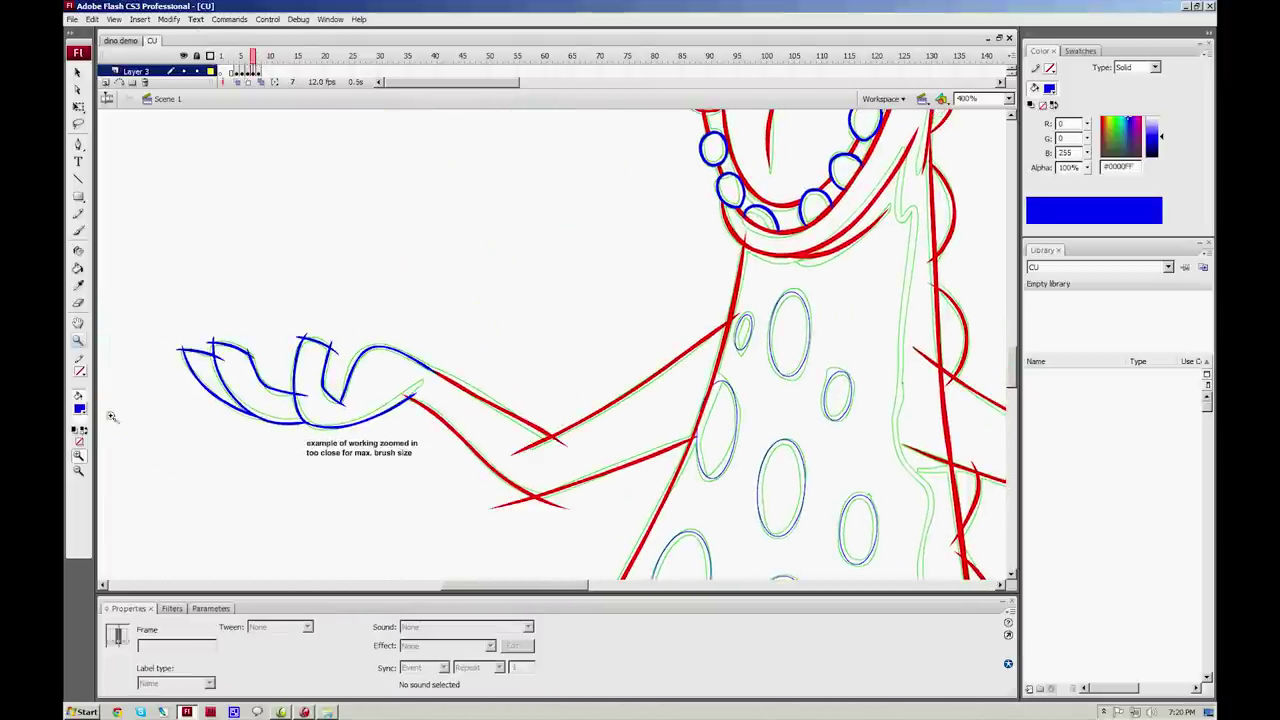
pyautogui.click(408, 371)
pyautogui.click(341, 349)
pyautogui.moveTo(566, 304); pyautogui.dragTo(366, 345)
pyautogui.moveTo(589, 457); pyautogui.dragTo(454, 275)
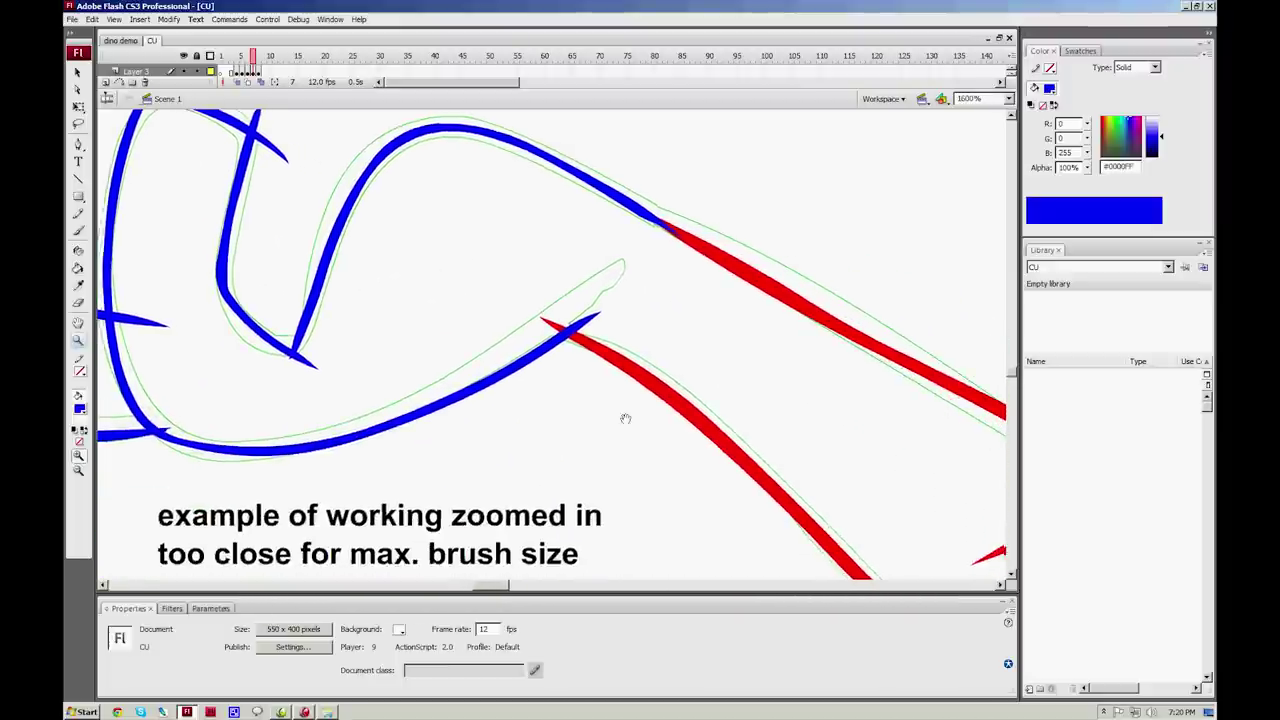
pyautogui.moveTo(626, 417); pyautogui.dragTo(557, 346)
pyautogui.moveTo(310, 261); pyautogui.dragTo(377, 402)
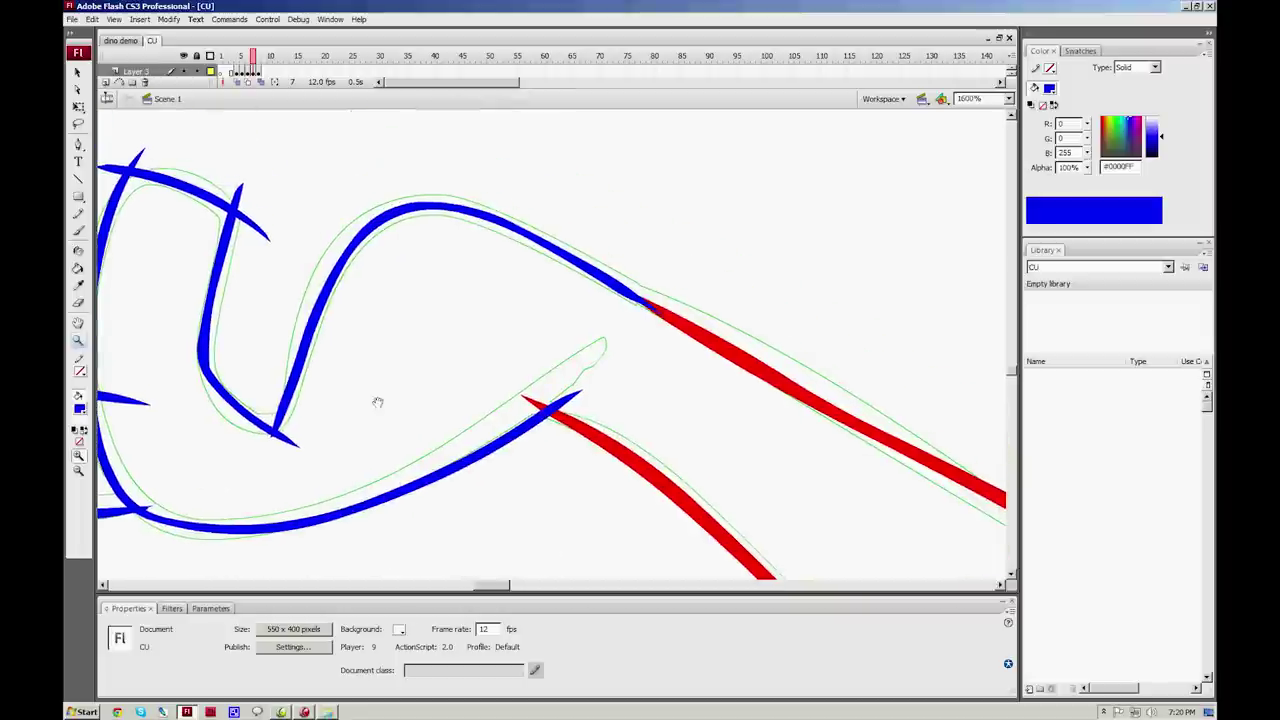
# Step: Thicken the hand's blue strokes by expanding their fill outward by a fraction of a pixel, and deselect them
pyautogui.click(79, 72)
pyautogui.click(323, 312)
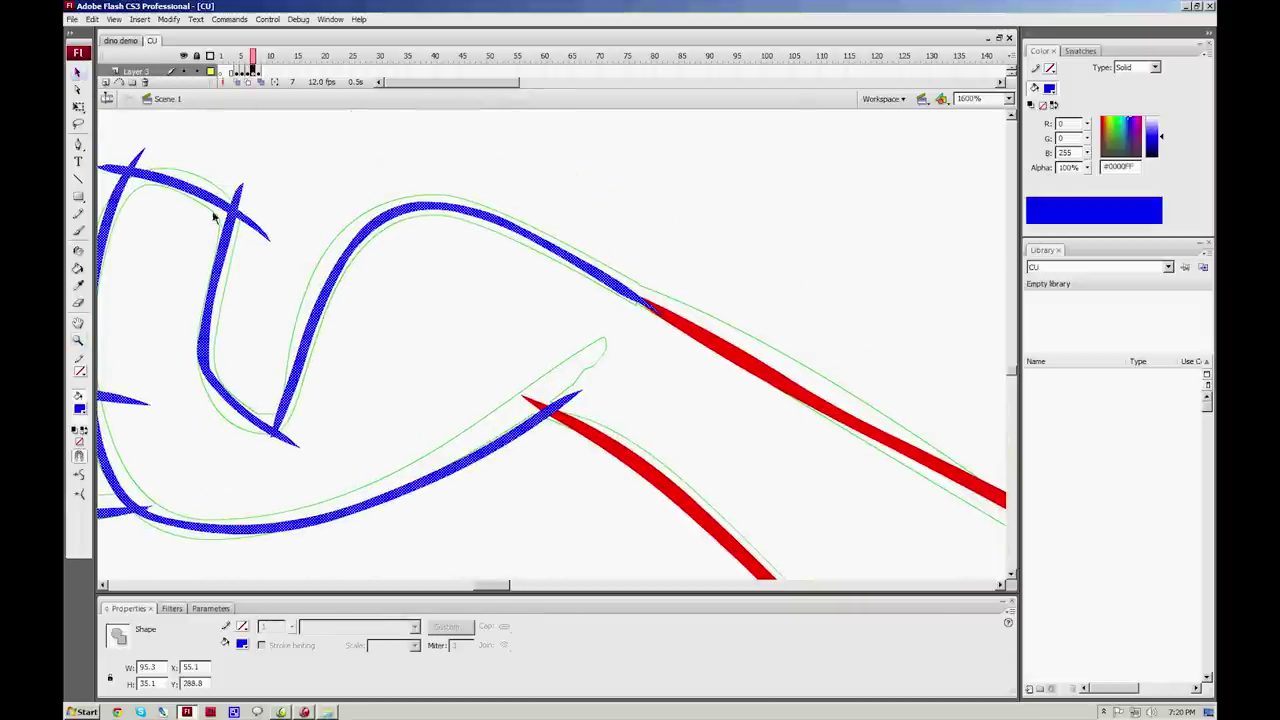
pyautogui.click(168, 19)
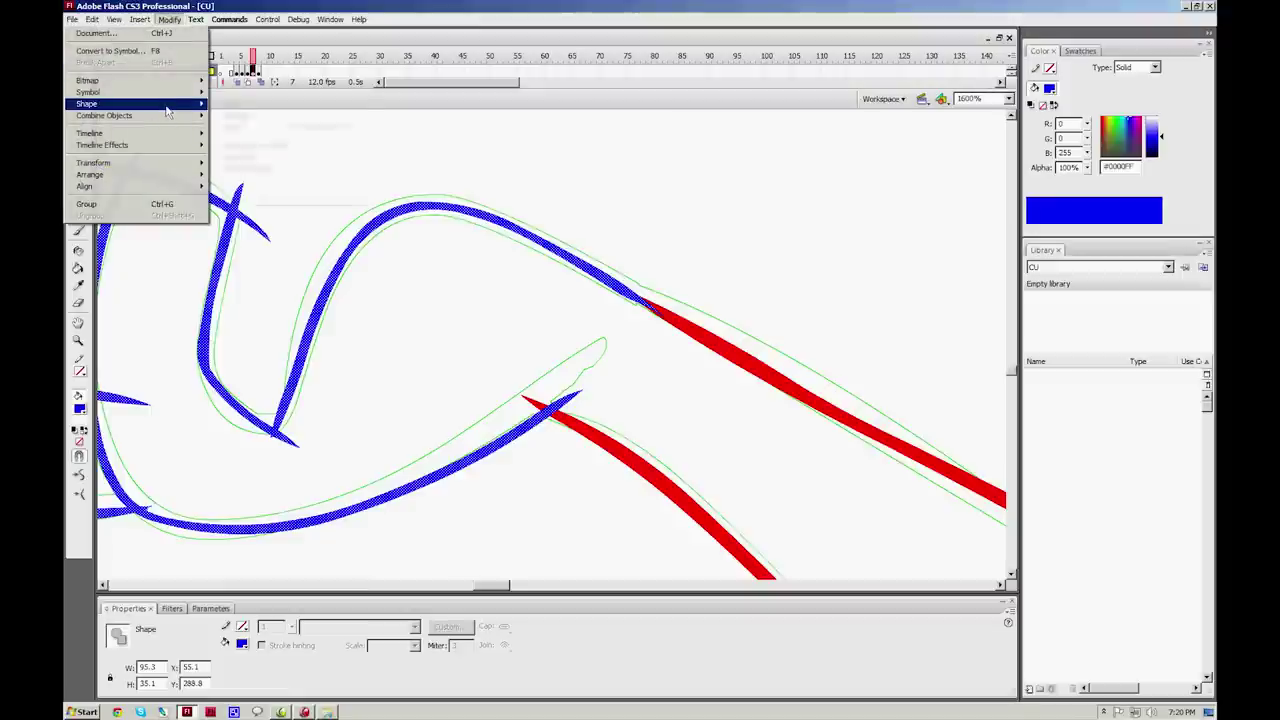
pyautogui.moveTo(168, 108)
pyautogui.click(252, 159)
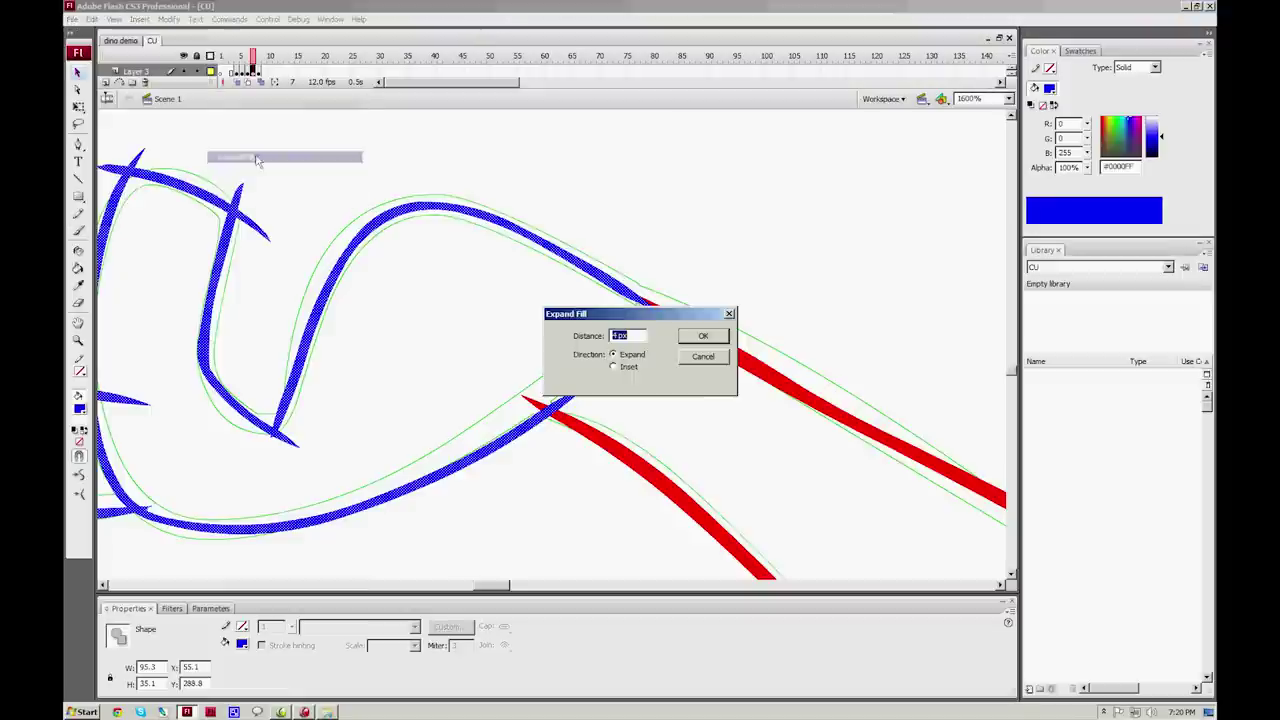
pyautogui.moveTo(618, 334); pyautogui.dragTo(610, 335)
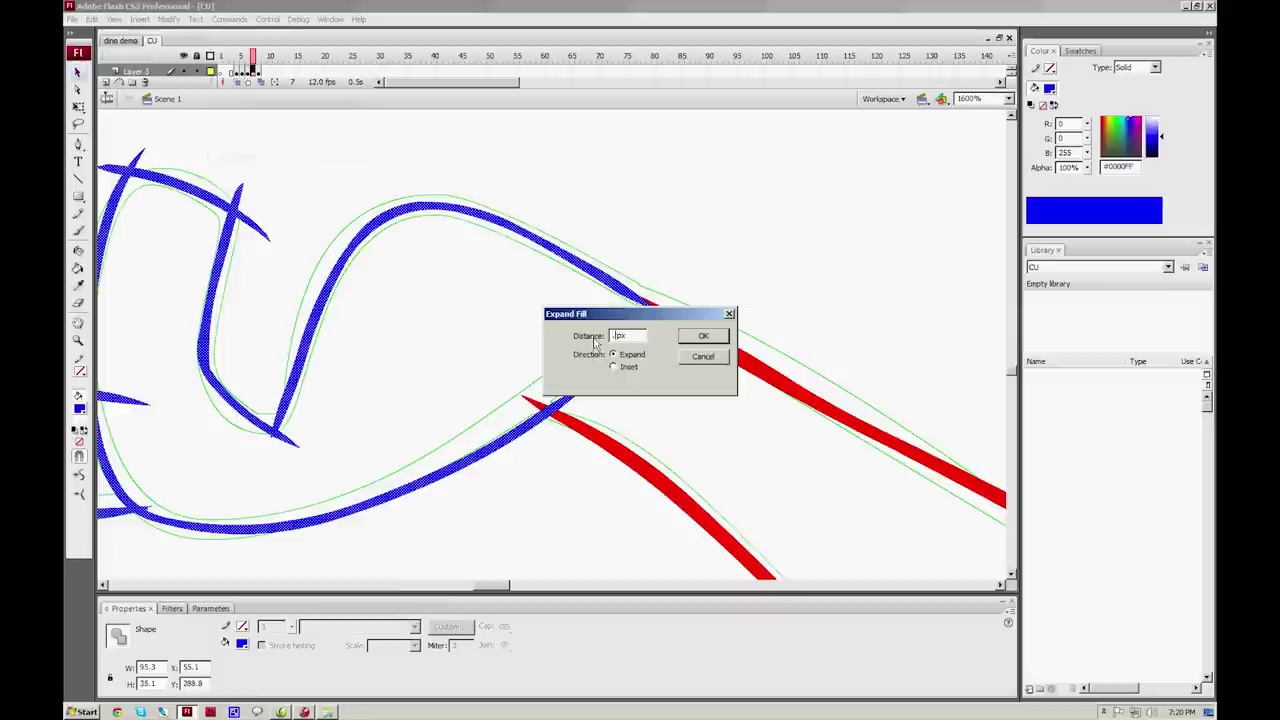
pyautogui.click(702, 338)
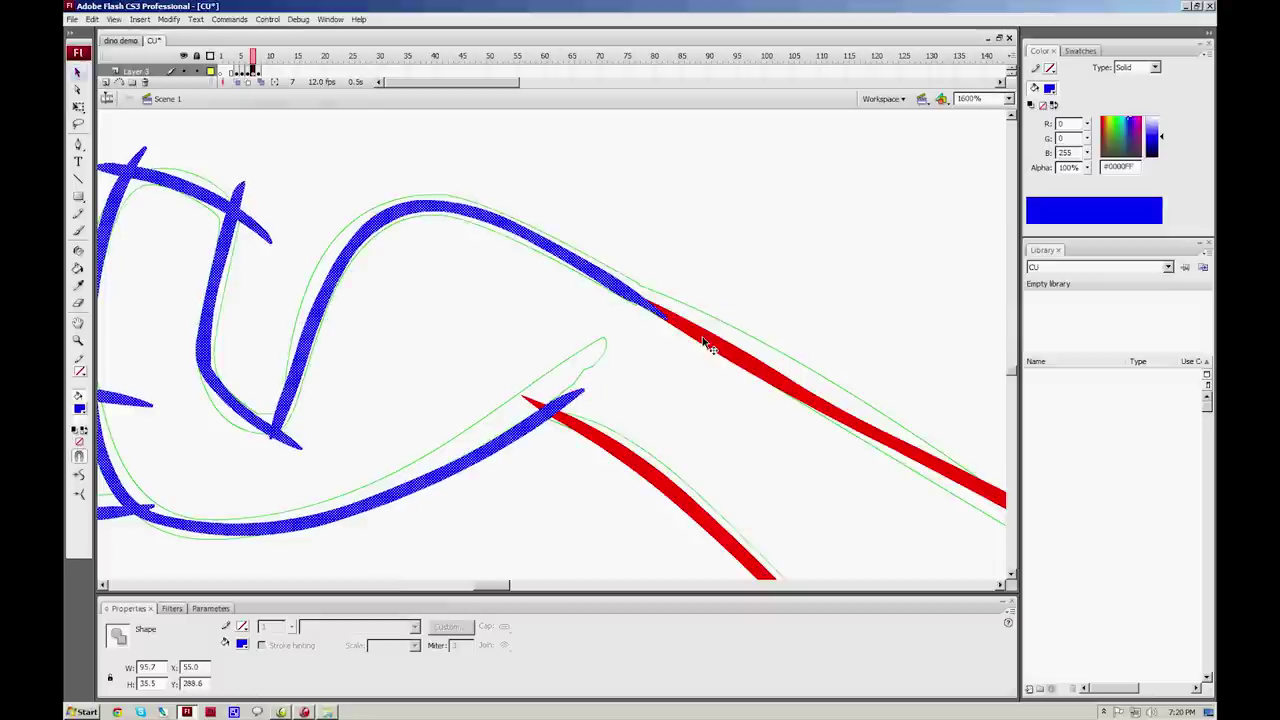
pyautogui.click(462, 347)
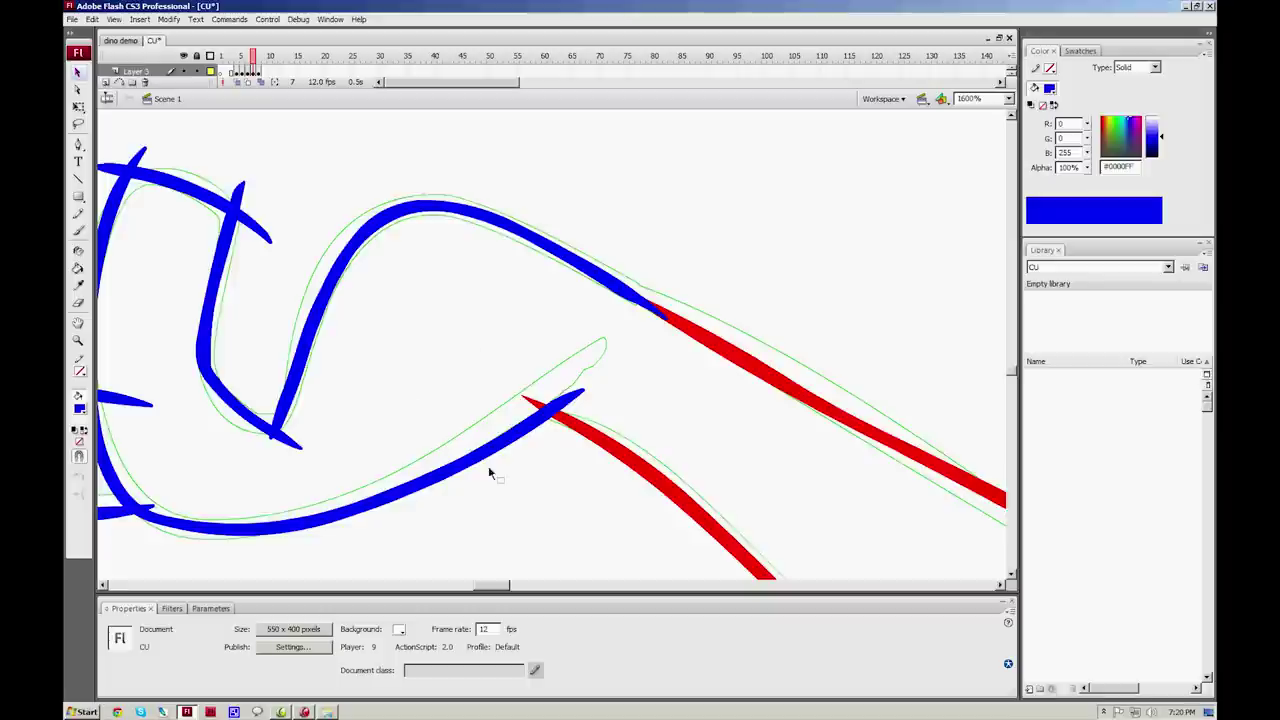
# Step: Examine the hand's overlapping blue strokes on frame 7 at 800% and 1600%, including where they meet the red arm lines
pyautogui.click(78, 340)
pyautogui.click(79, 471)
pyautogui.click(395, 364)
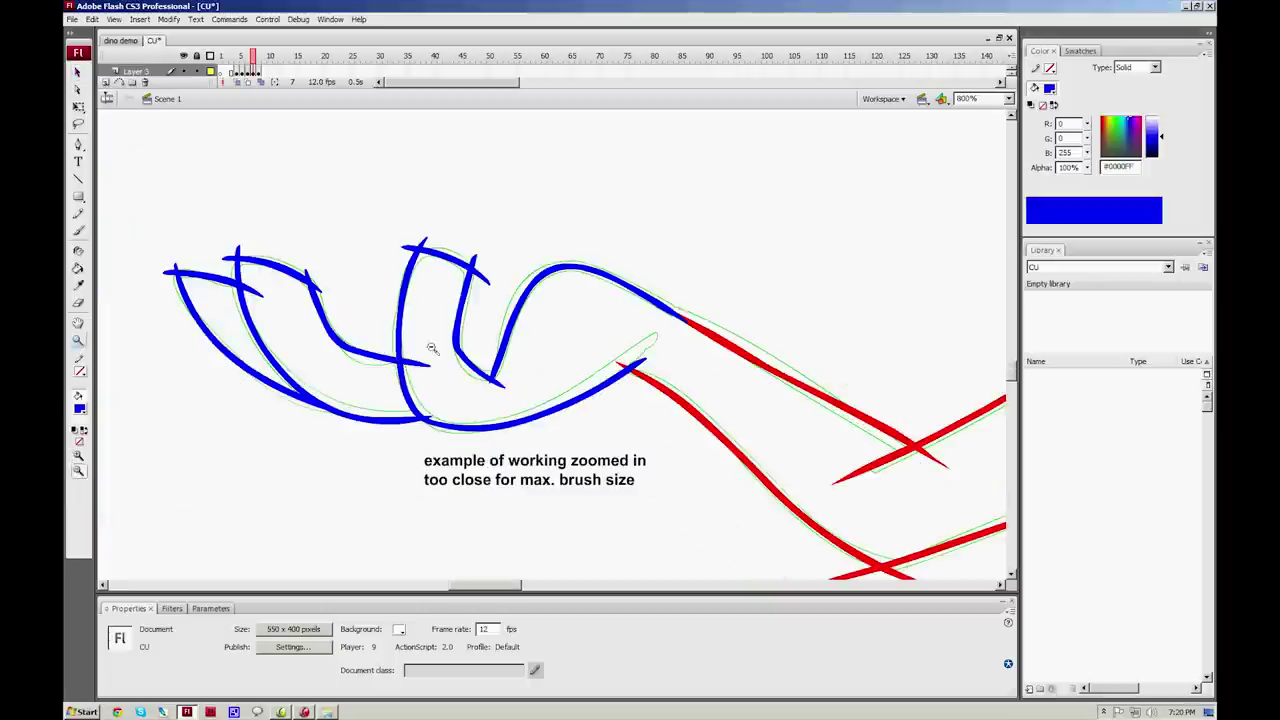
pyautogui.moveTo(512, 364)
pyautogui.mouseDown()
pyautogui.moveTo(474, 470)
pyautogui.moveTo(443, 406)
pyautogui.moveTo(337, 403)
pyautogui.mouseUp()
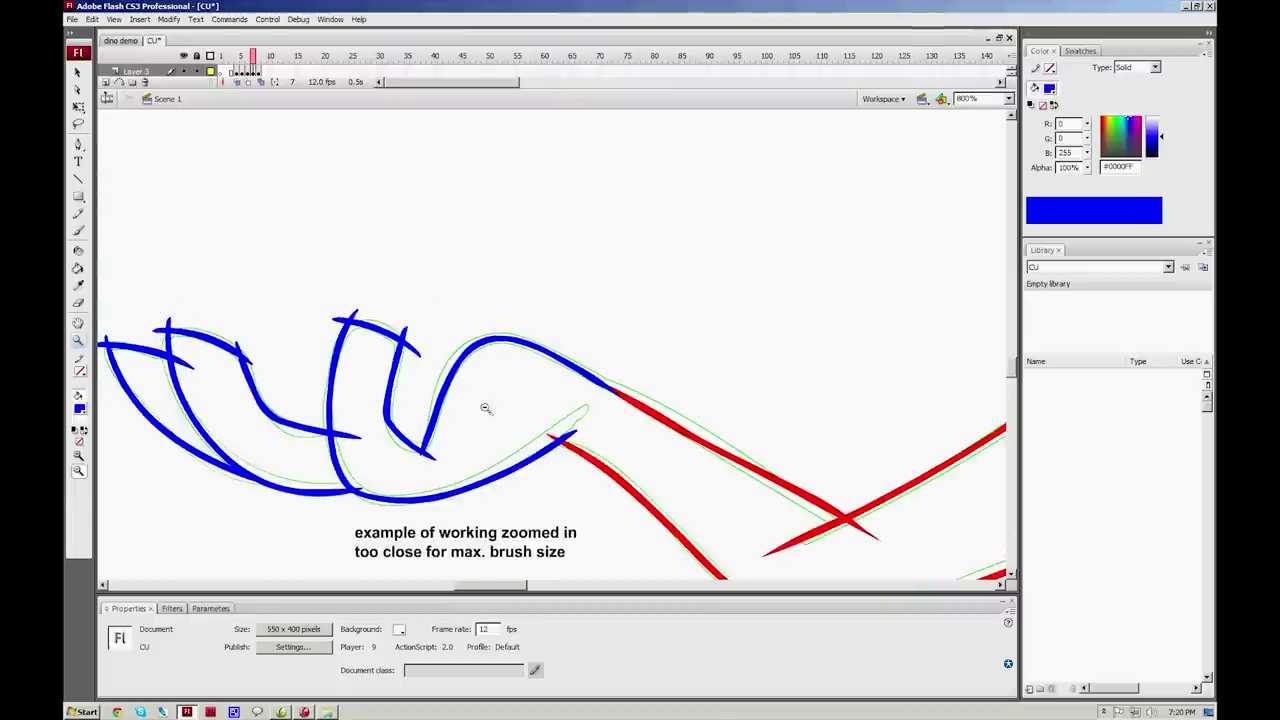
pyautogui.moveTo(486, 409)
pyautogui.mouseDown()
pyautogui.moveTo(457, 302)
pyautogui.moveTo(340, 228)
pyautogui.mouseUp()
pyautogui.moveTo(434, 375); pyautogui.dragTo(514, 373)
pyautogui.click(78, 456)
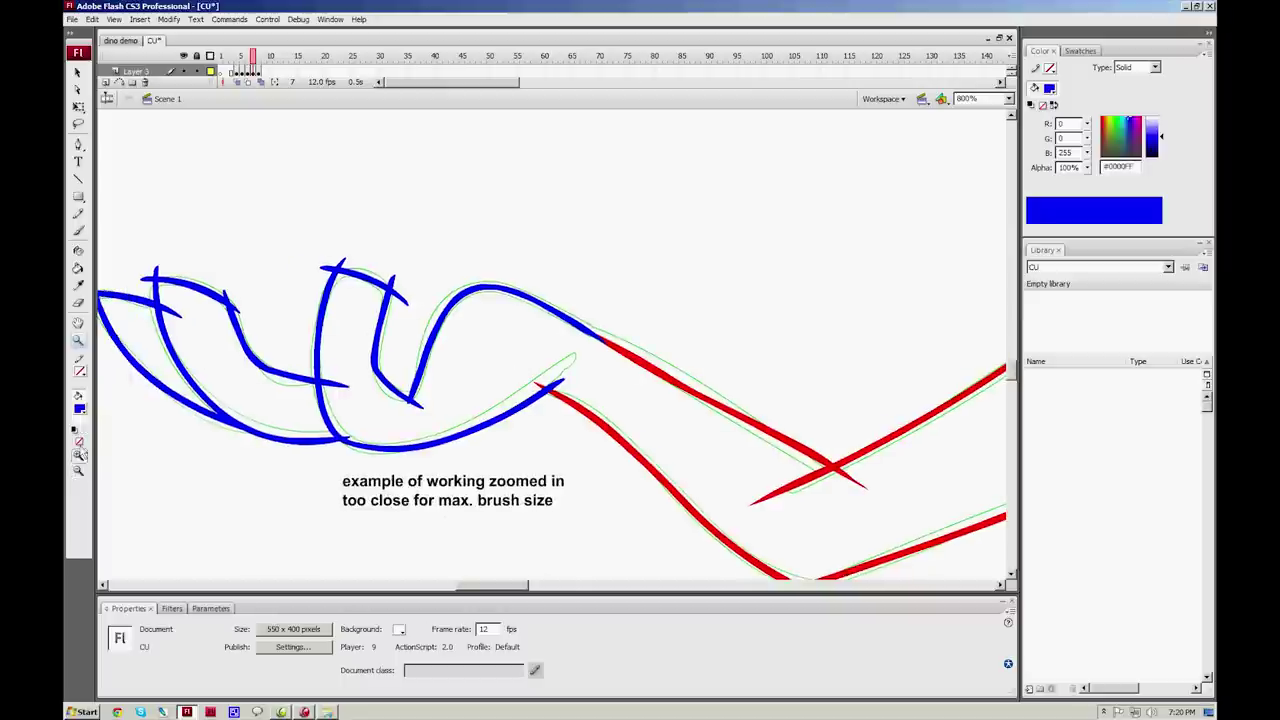
pyautogui.click(207, 318)
pyautogui.moveTo(536, 339); pyautogui.dragTo(423, 357)
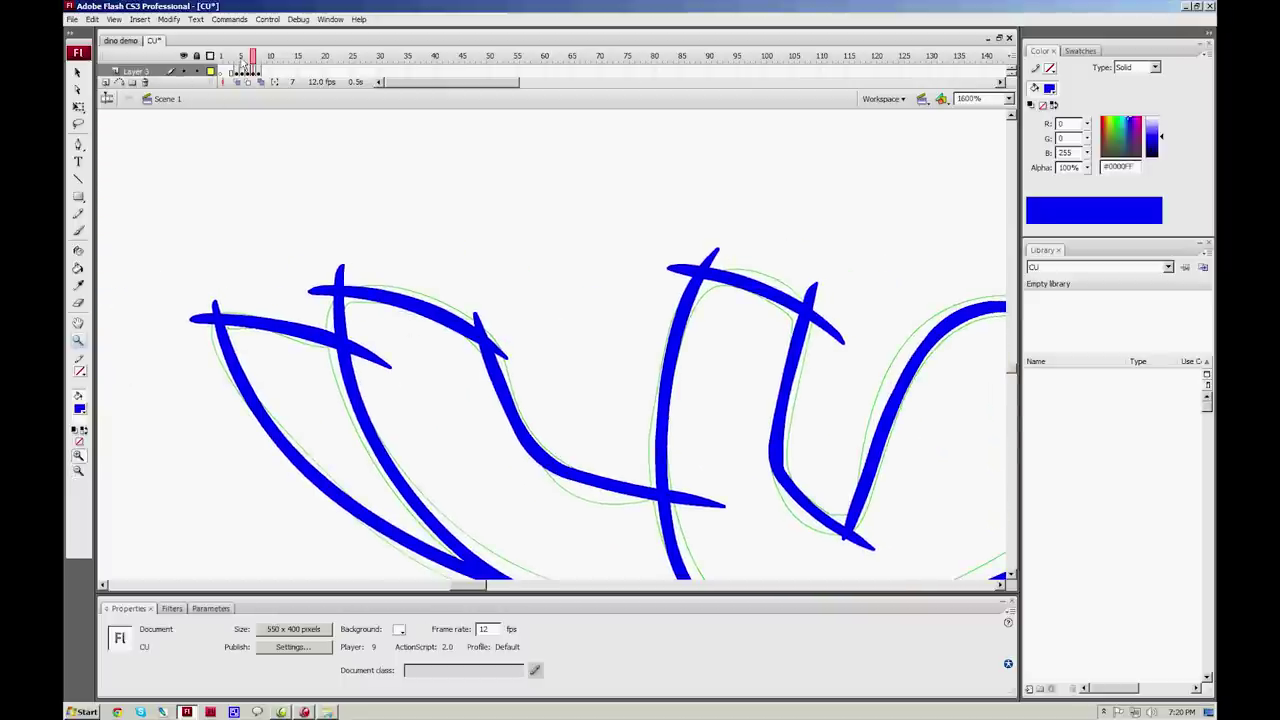
# Step: Go to frame 8 and examine the trimmed strokes from the fingers along the arm
pyautogui.click(258, 56)
pyautogui.moveTo(611, 423); pyautogui.dragTo(314, 349)
pyautogui.moveTo(740, 339); pyautogui.dragTo(545, 329)
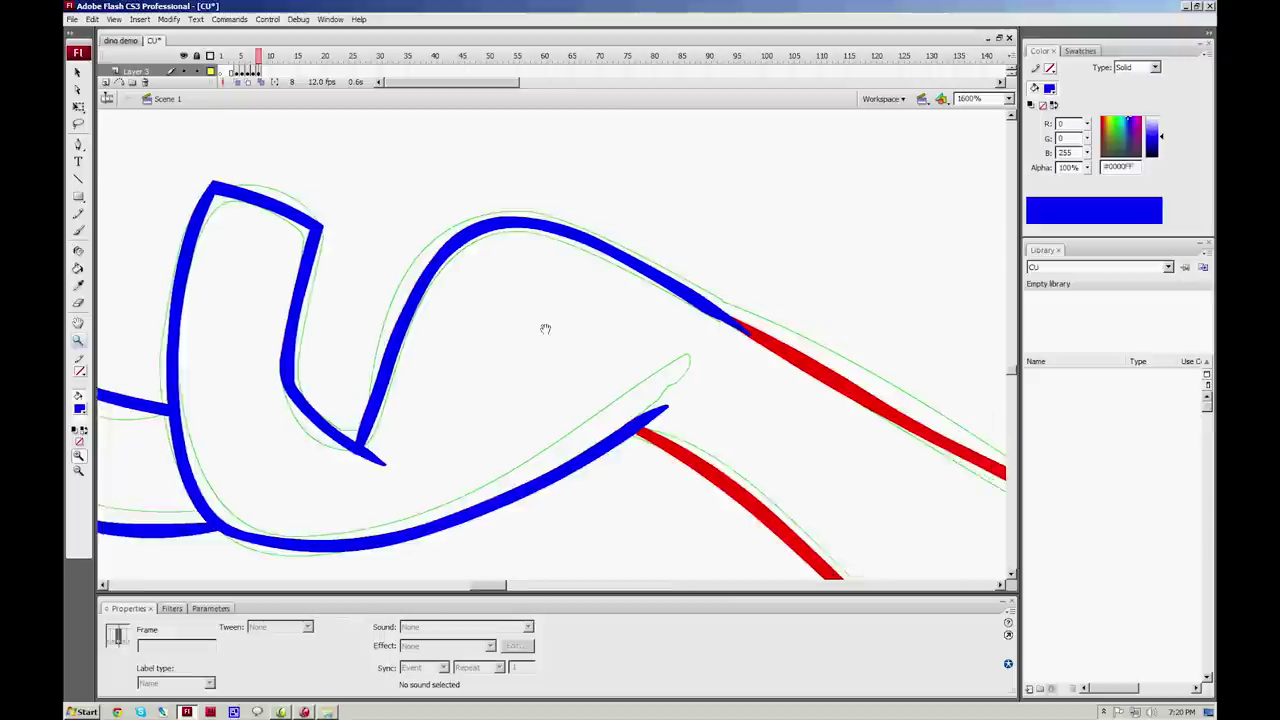
pyautogui.moveTo(650, 351); pyautogui.dragTo(360, 312)
pyautogui.moveTo(540, 448); pyautogui.dragTo(414, 334)
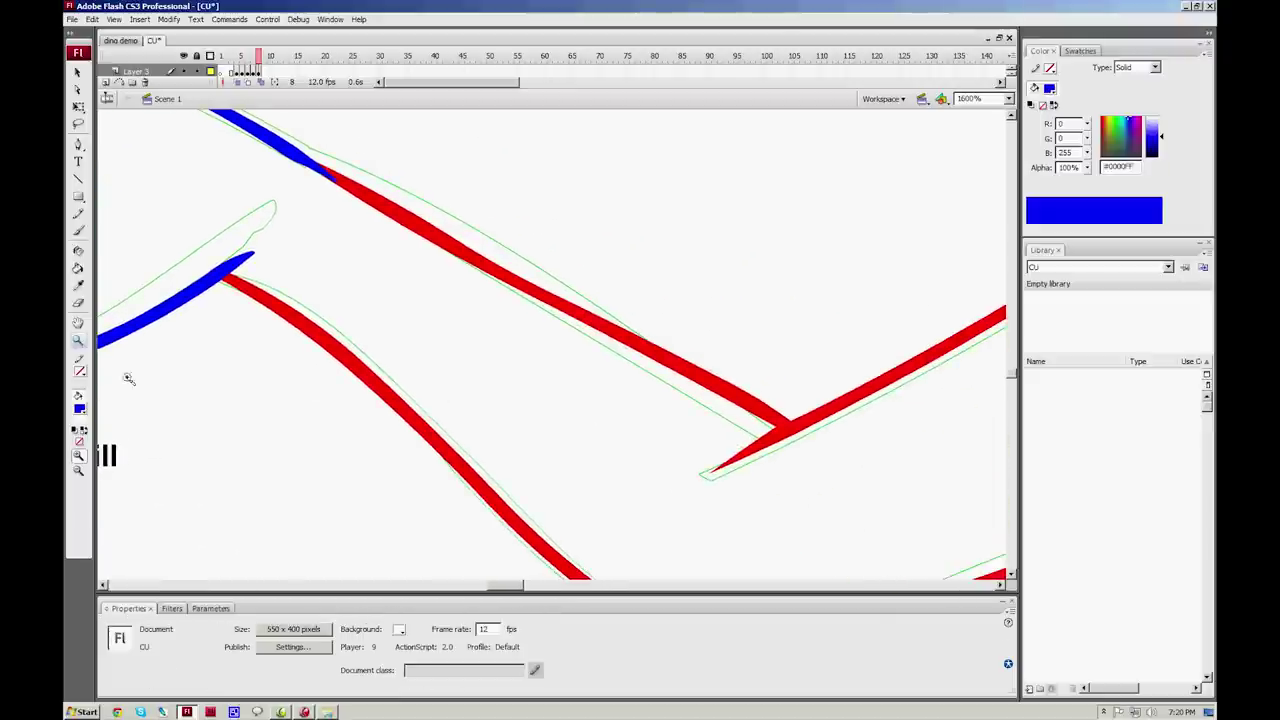
# Step: Switch to the dino demo document, view the whole stage at 50% and go to frame 27
pyautogui.click(119, 41)
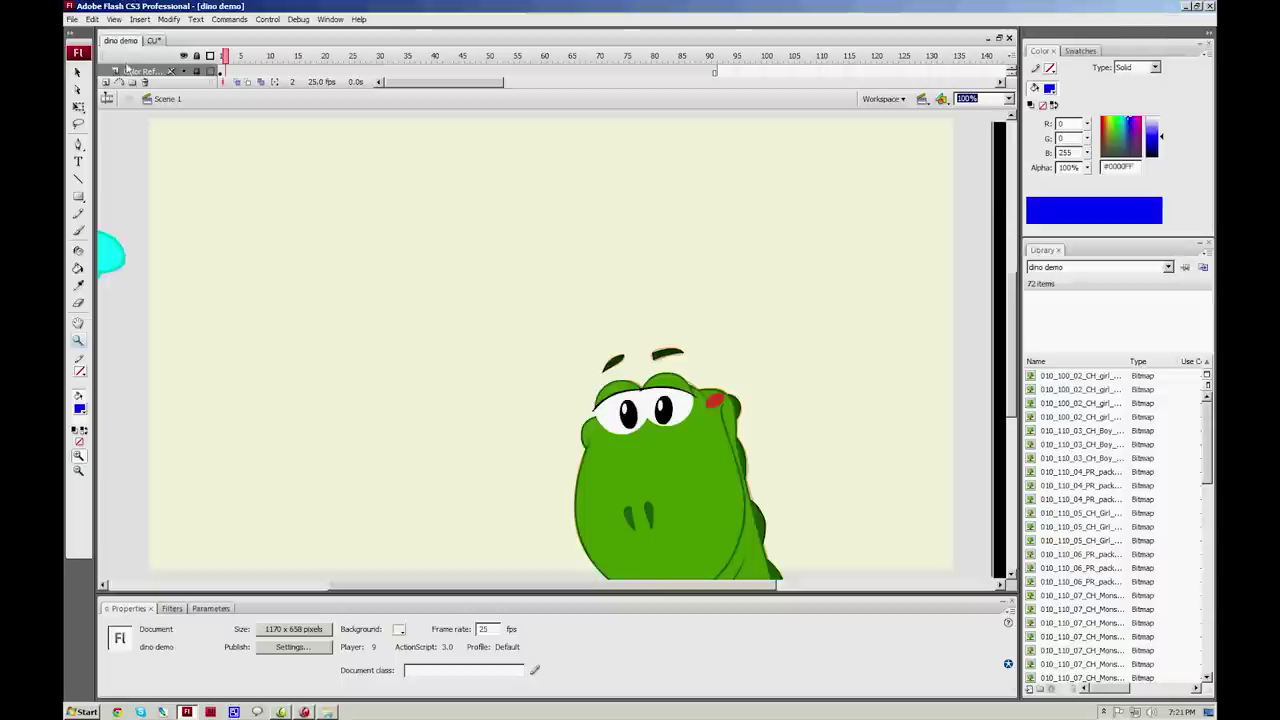
pyautogui.moveTo(479, 442); pyautogui.dragTo(458, 440)
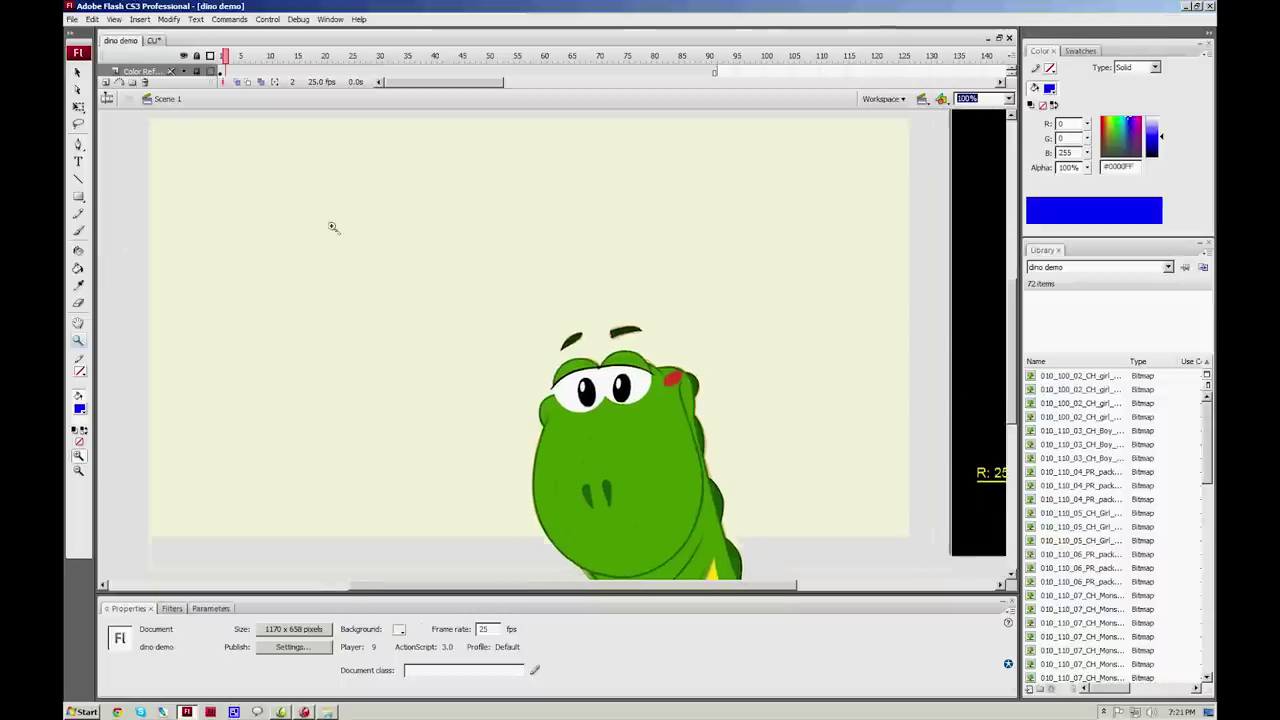
pyautogui.click(80, 471)
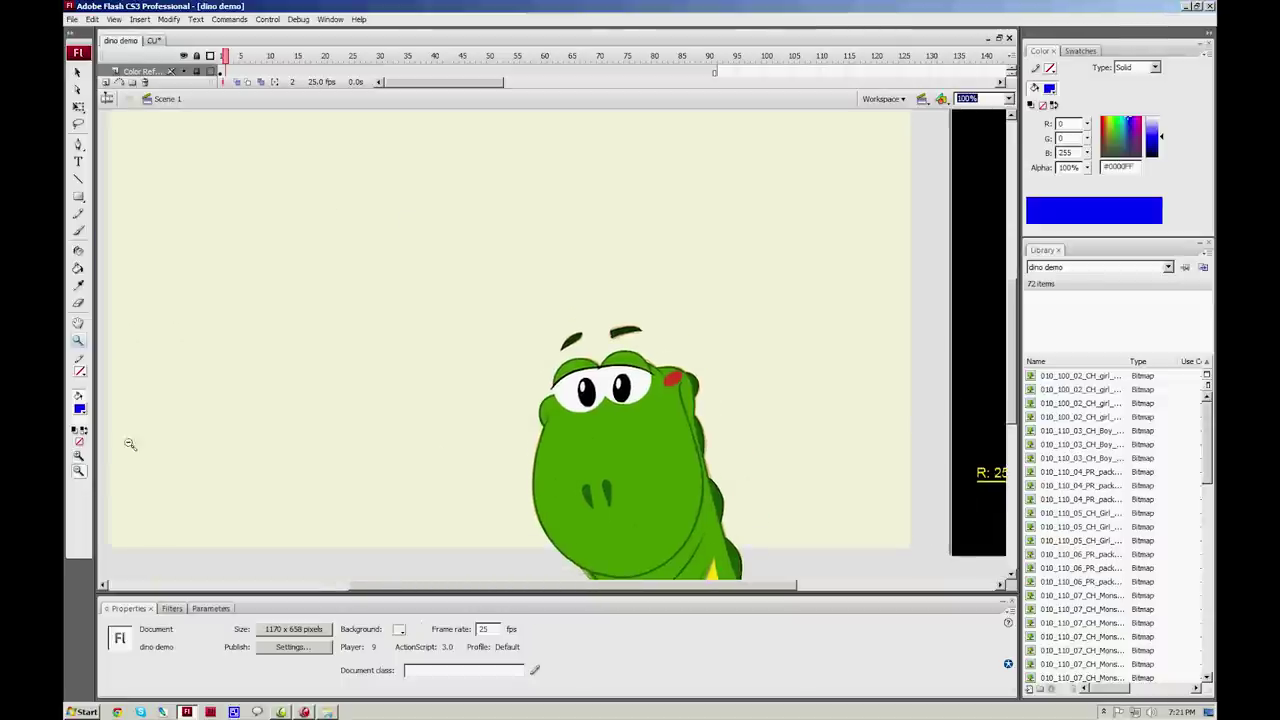
pyautogui.click(651, 350)
pyautogui.moveTo(493, 333); pyautogui.dragTo(459, 373)
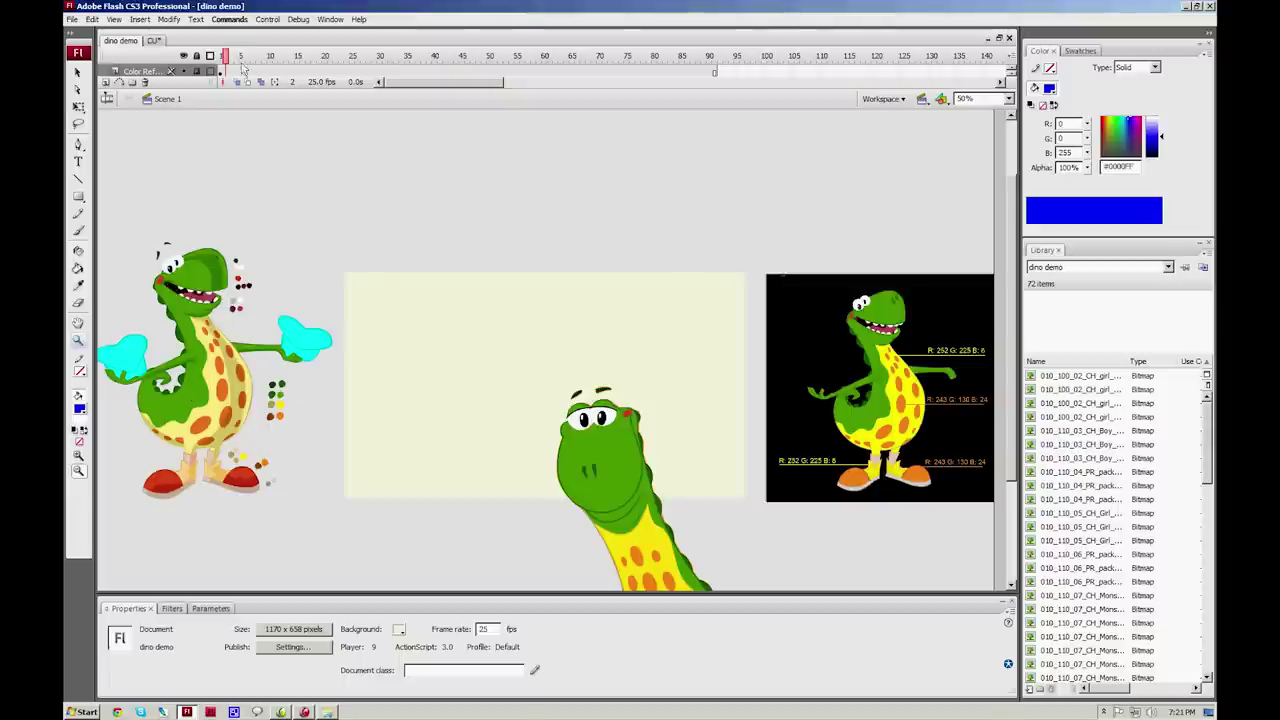
pyautogui.moveTo(232, 57); pyautogui.dragTo(362, 57)
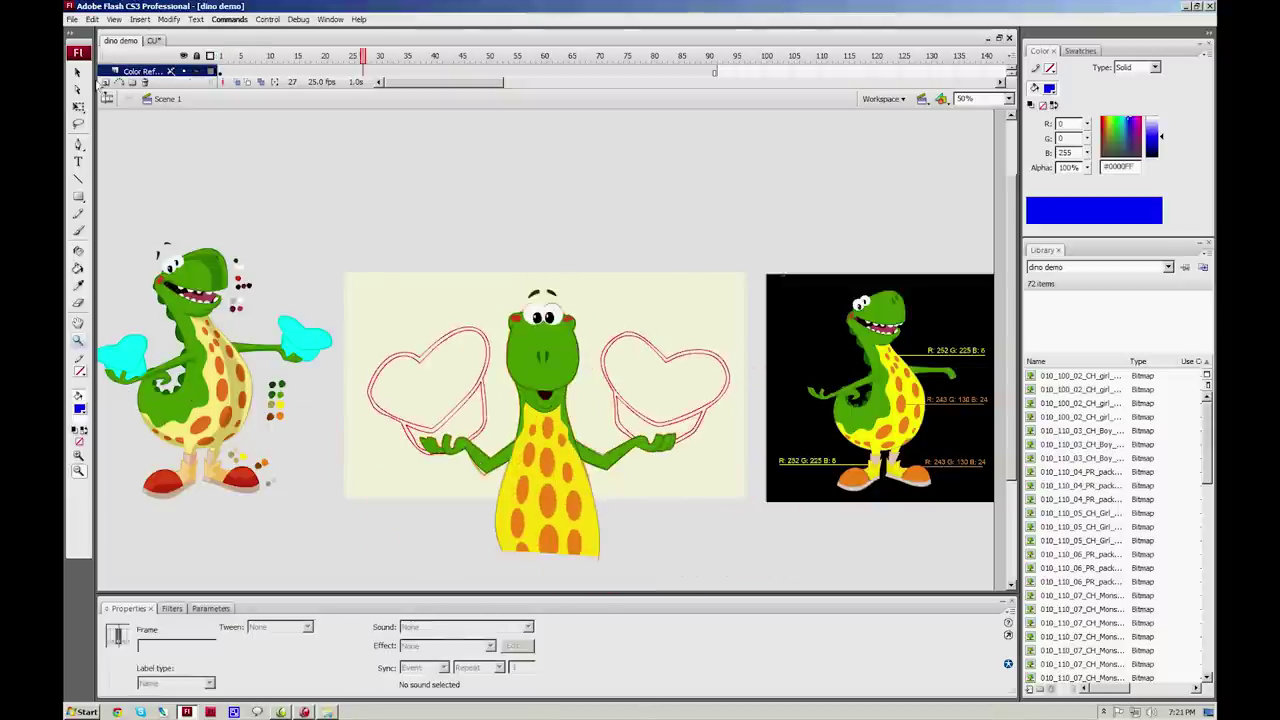
# Step: Enlarge the timeline to show all layers and unlock the layers in the color folder
pyautogui.click(78, 72)
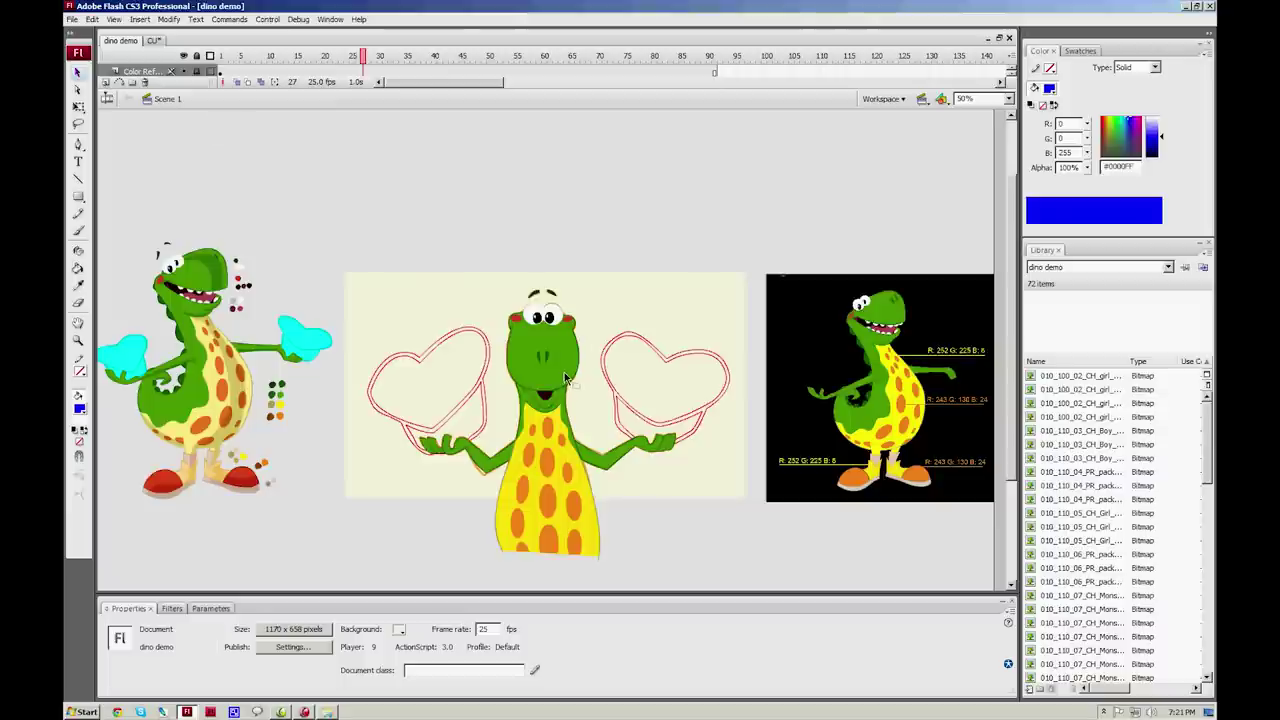
pyautogui.moveTo(370, 90); pyautogui.dragTo(378, 250)
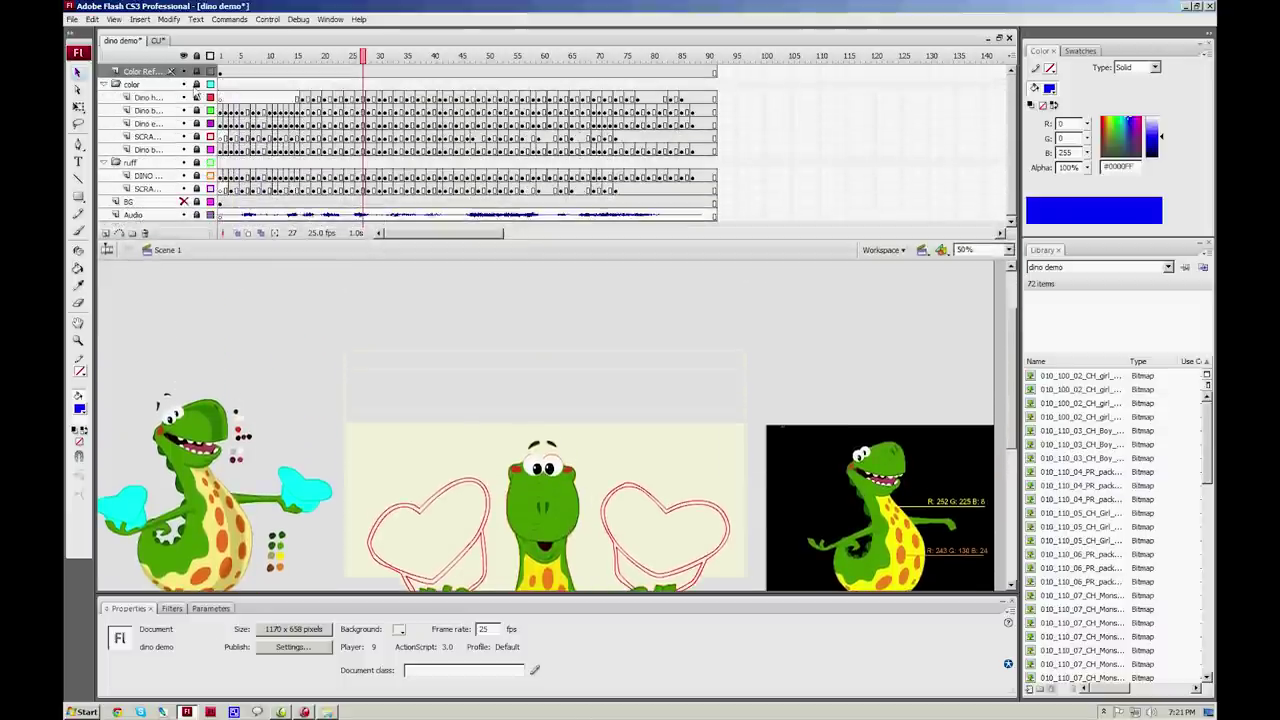
pyautogui.click(196, 85)
# Step: Go to frame 22 and view the dino with its outstretched hands at 100%
pyautogui.moveTo(362, 60); pyautogui.dragTo(335, 60)
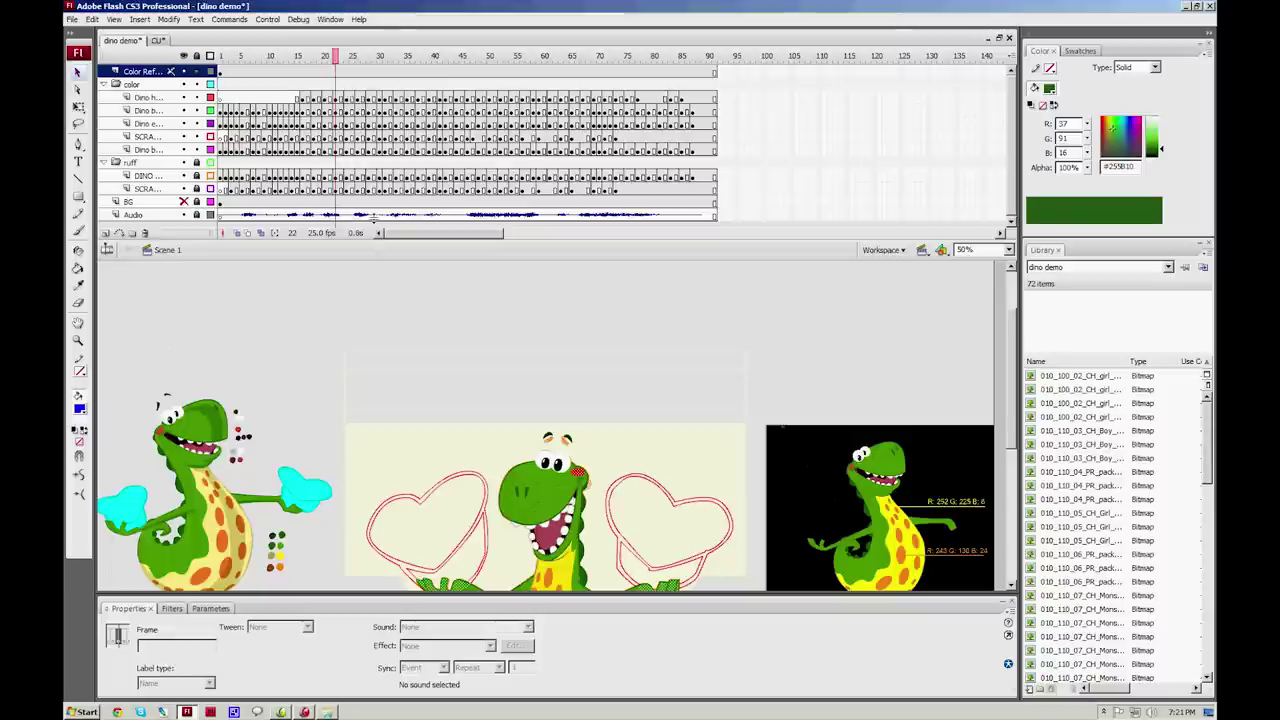
pyautogui.click(419, 445)
pyautogui.scroll(-3, 233, 352)
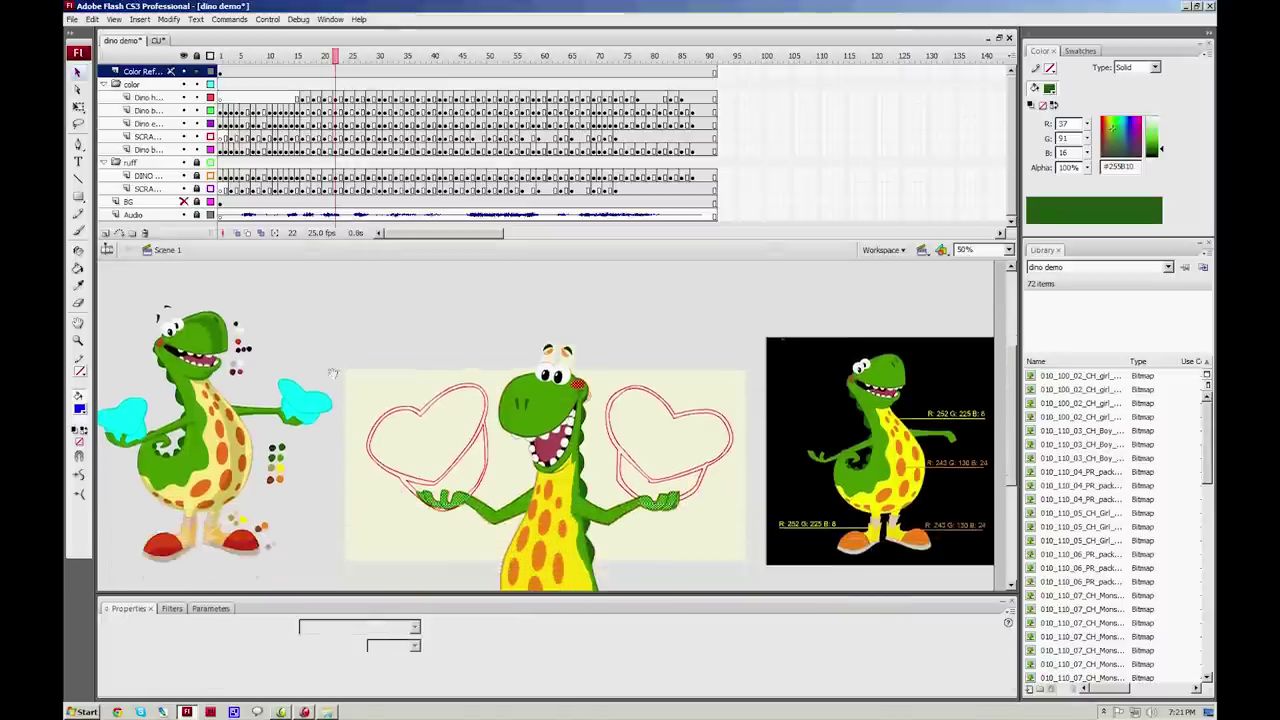
pyautogui.click(78, 340)
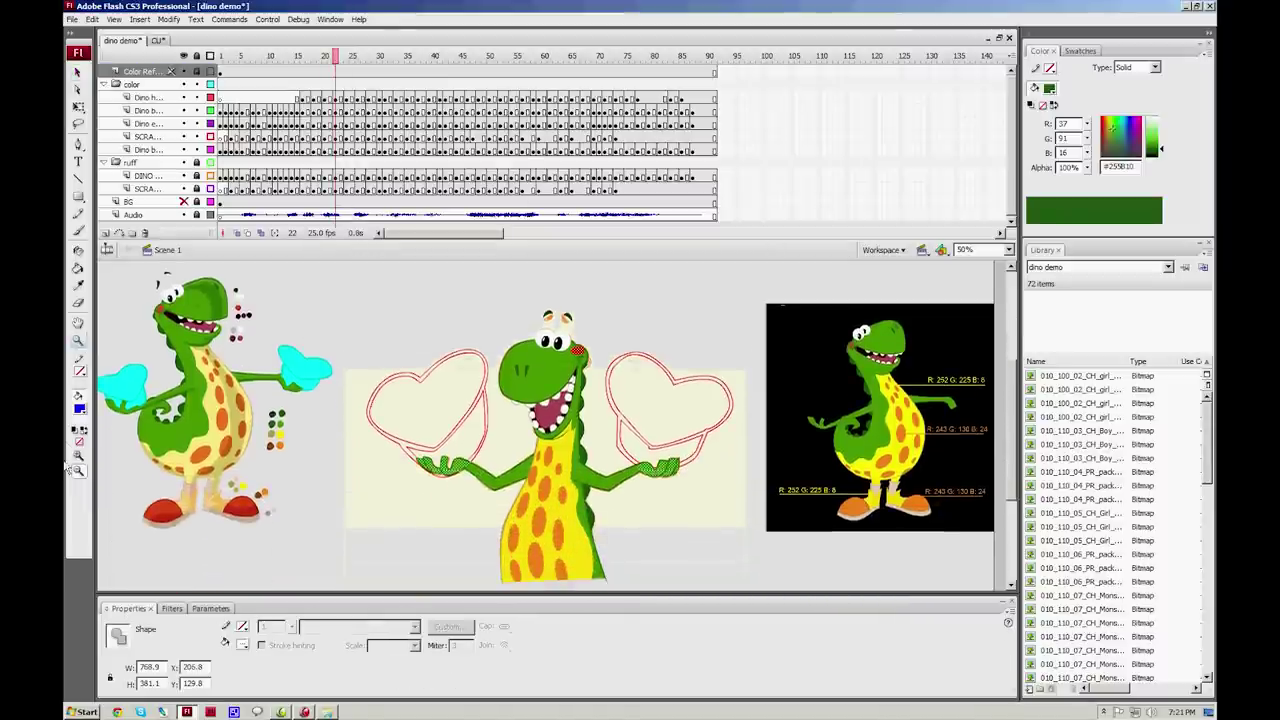
pyautogui.click(612, 412)
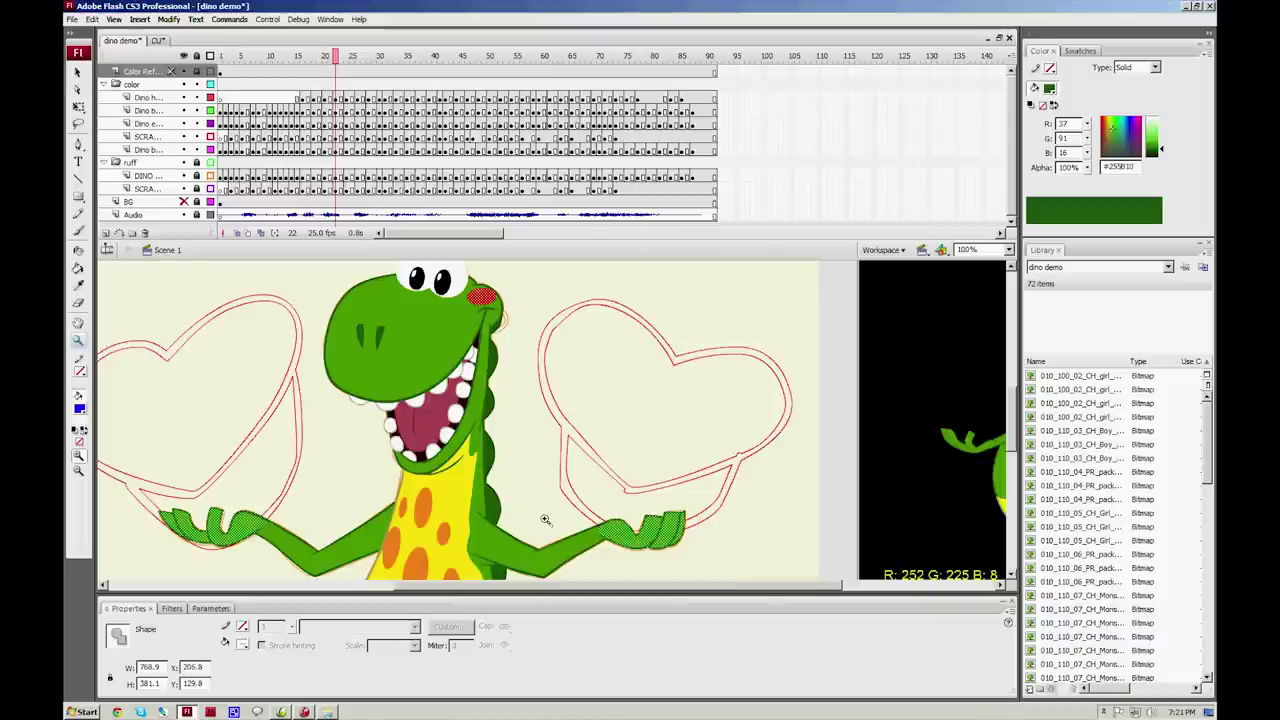
# Step: Use Find and Replace on colours in the current document to replace all of the dino's body green with purple
pyautogui.hotkey('ctrl', 'f')
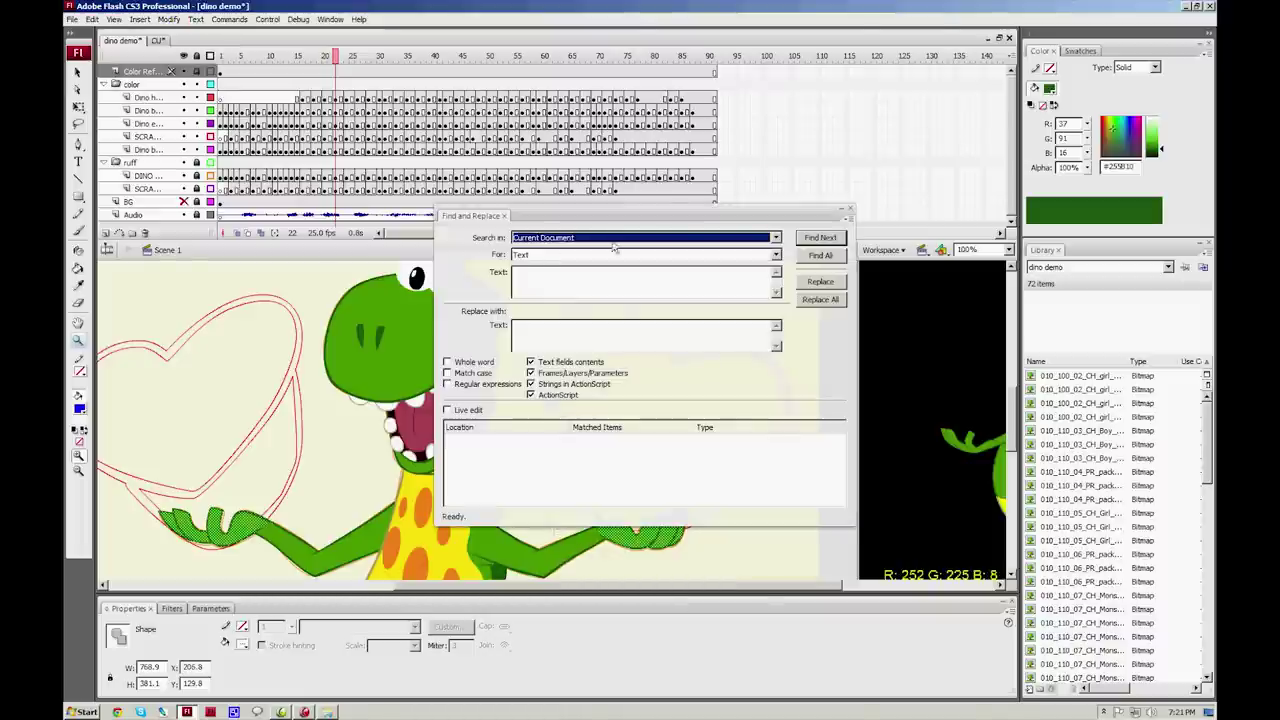
pyautogui.click(776, 255)
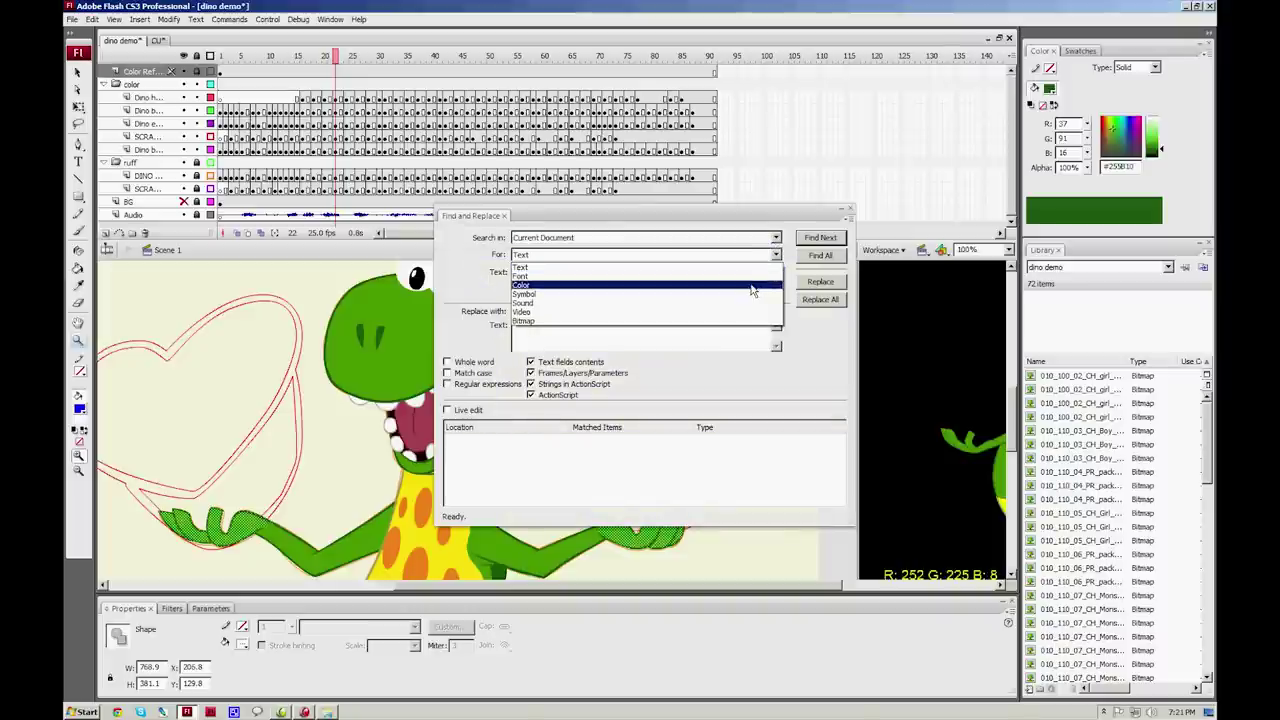
pyautogui.click(754, 286)
pyautogui.moveTo(677, 218); pyautogui.dragTo(765, 251)
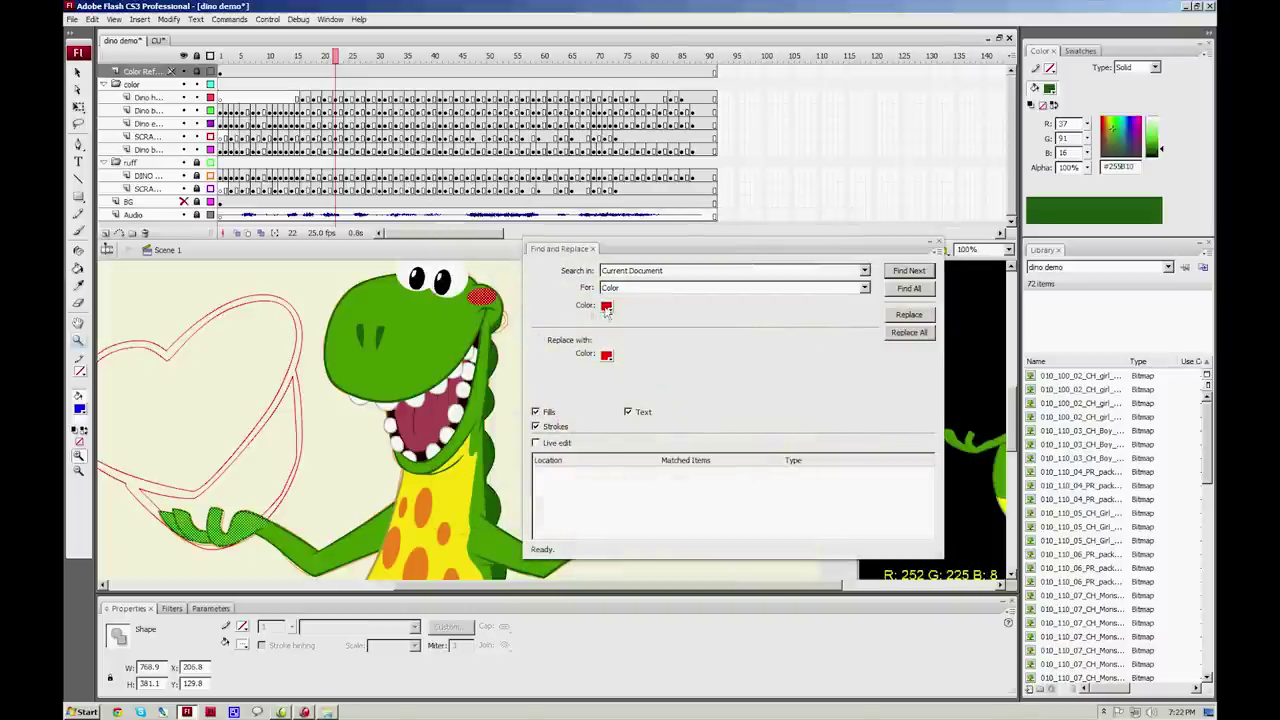
pyautogui.click(606, 306)
pyautogui.click(421, 336)
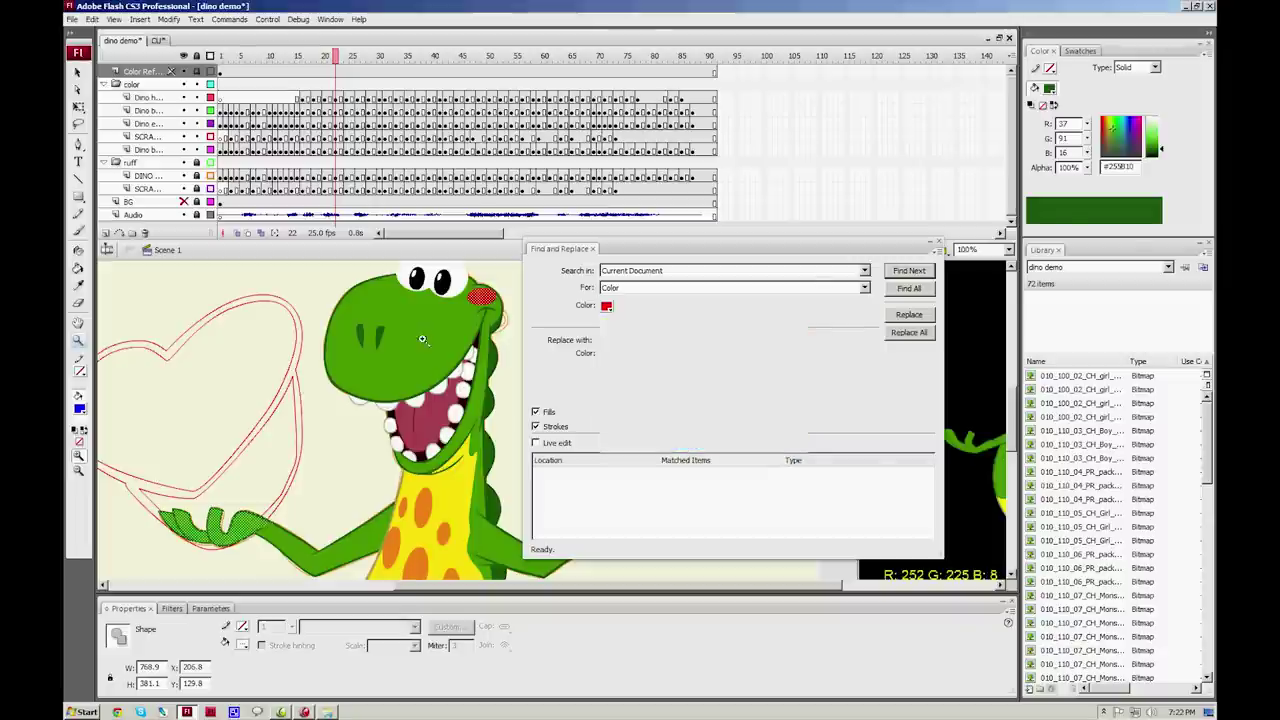
pyautogui.click(607, 357)
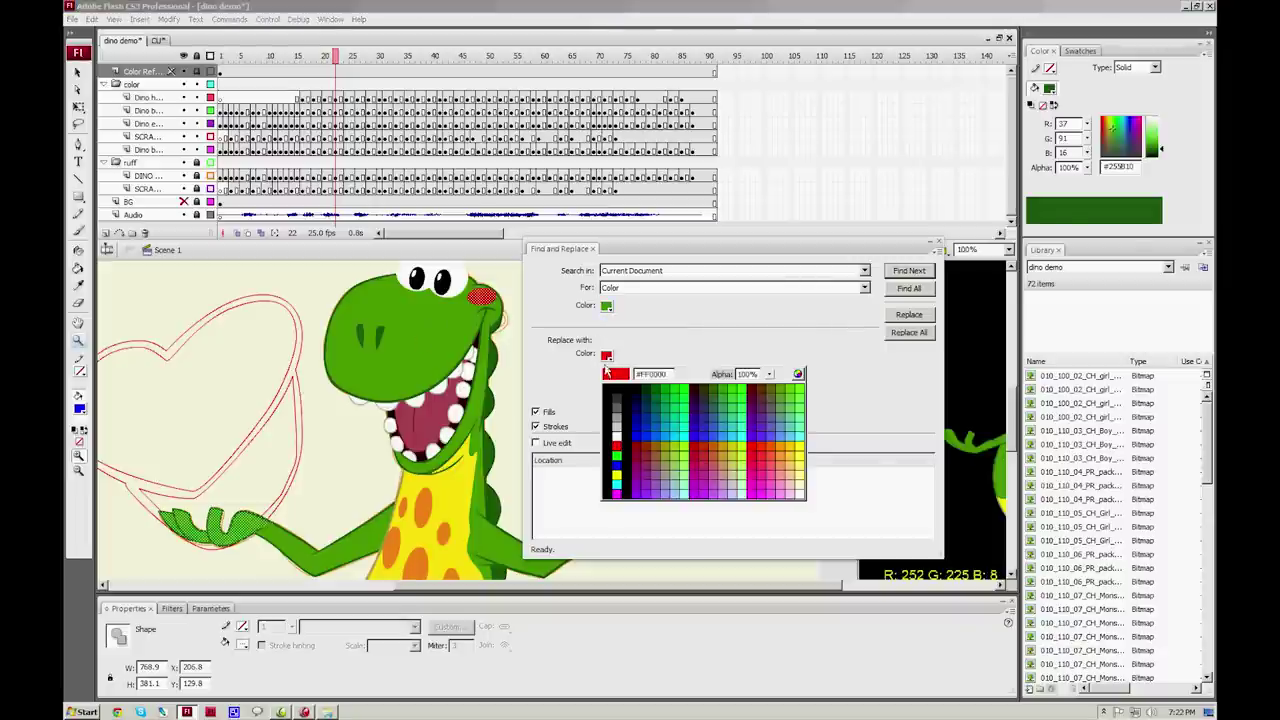
pyautogui.click(708, 487)
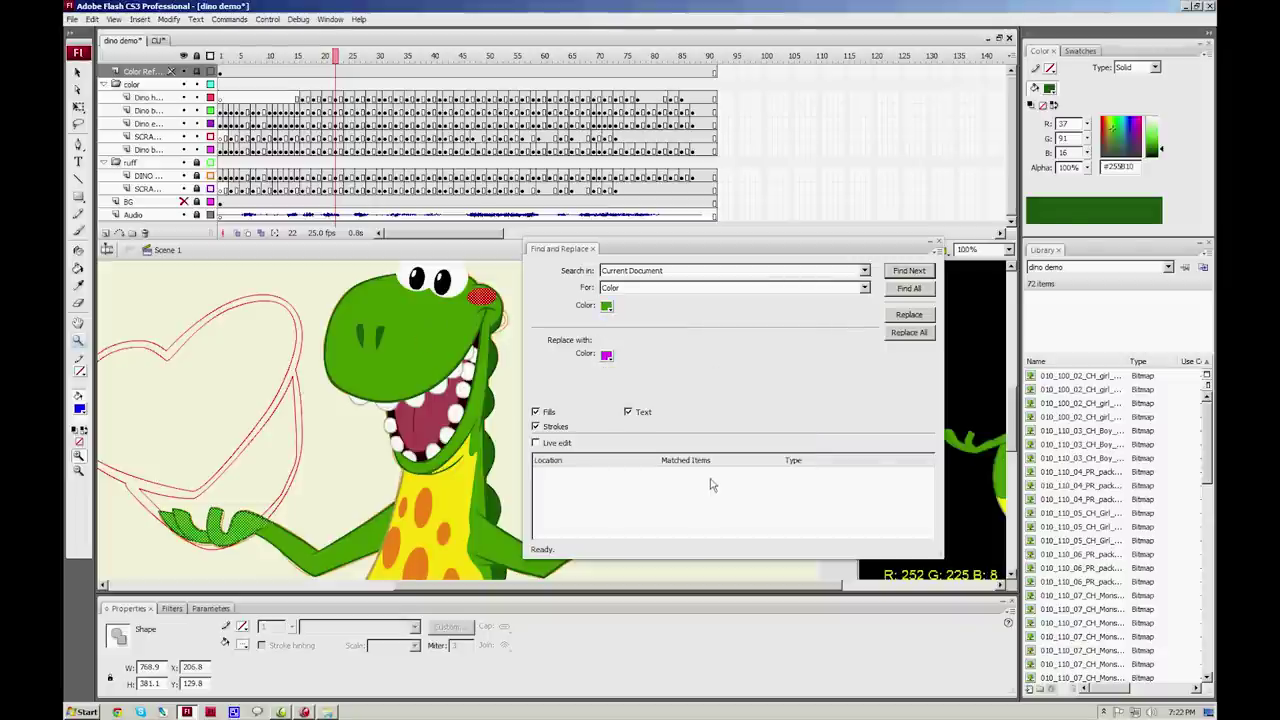
pyautogui.click(898, 336)
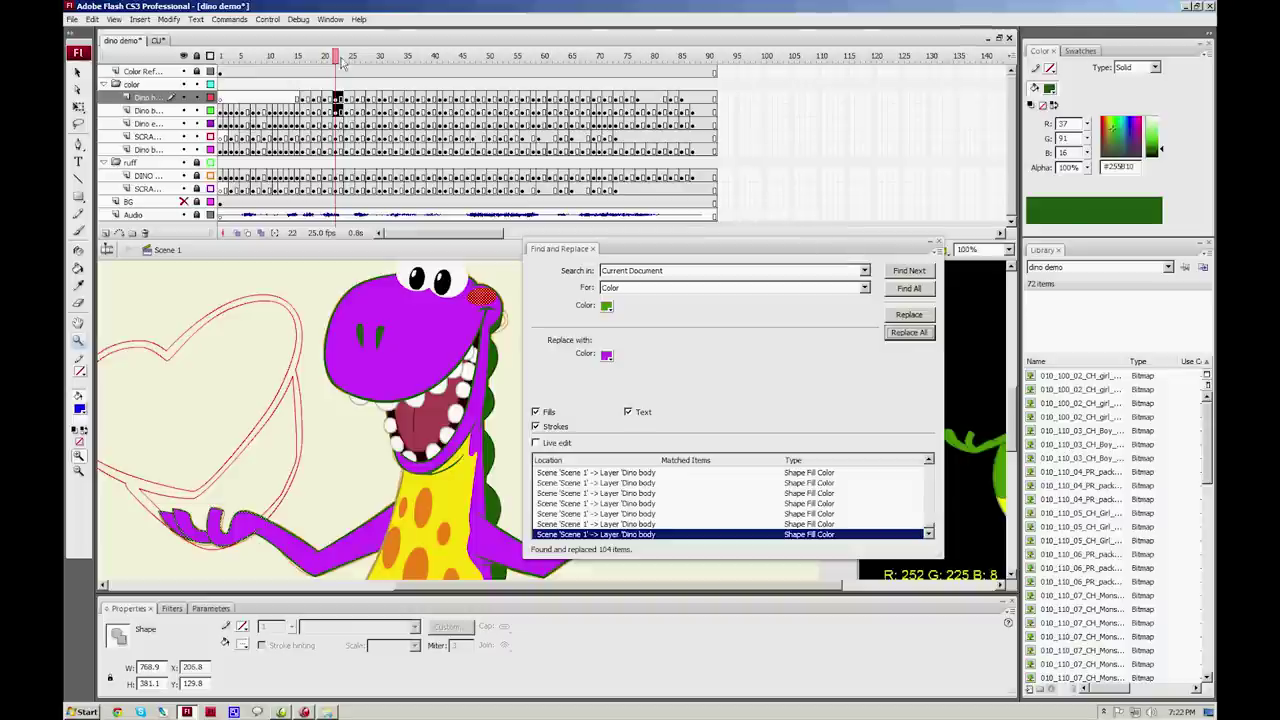
# Step: Check the purple recolouring on earlier frames down to frame 12, close Find and Replace and inspect the neck at 200%
pyautogui.moveTo(340, 62); pyautogui.dragTo(305, 63)
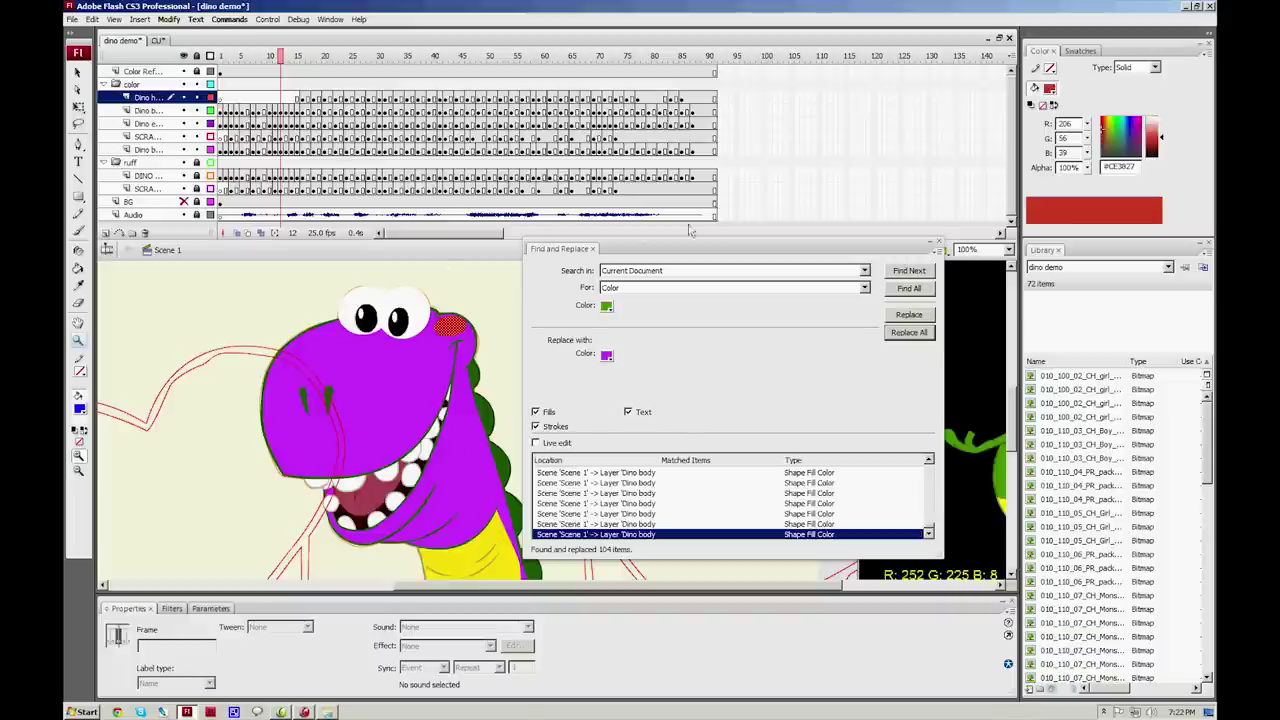
pyautogui.click(936, 242)
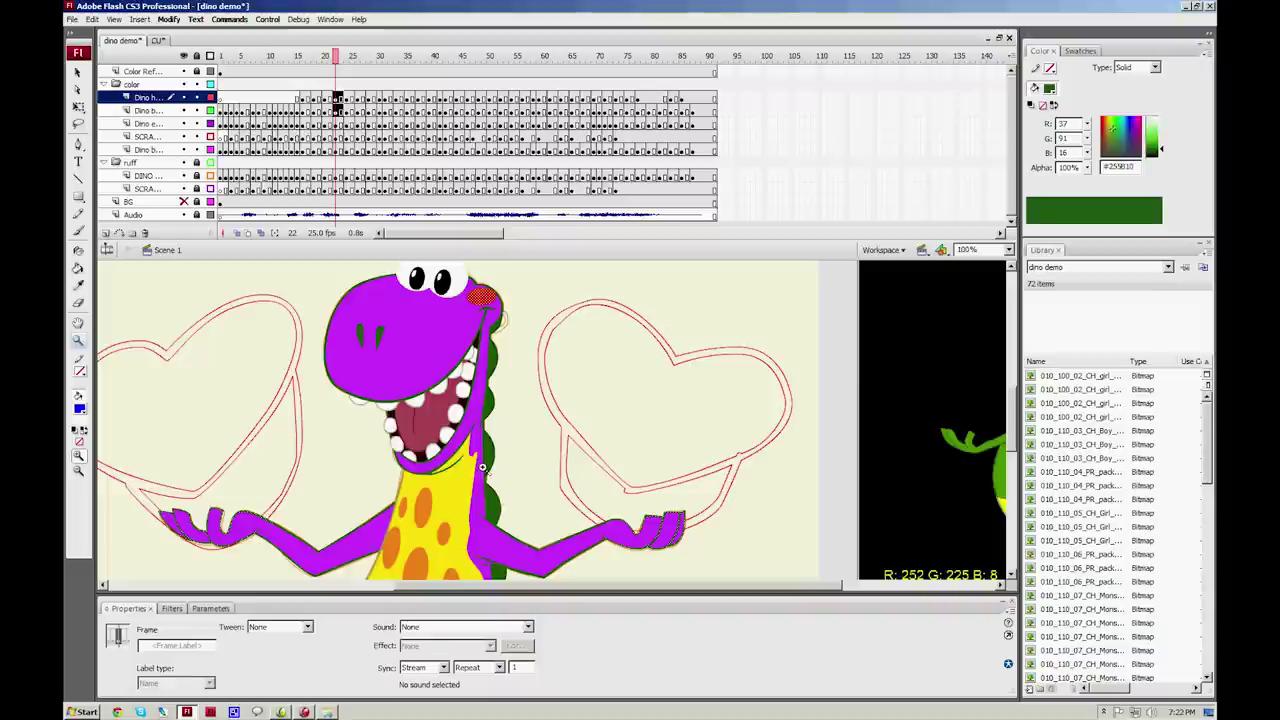
pyautogui.click(482, 467)
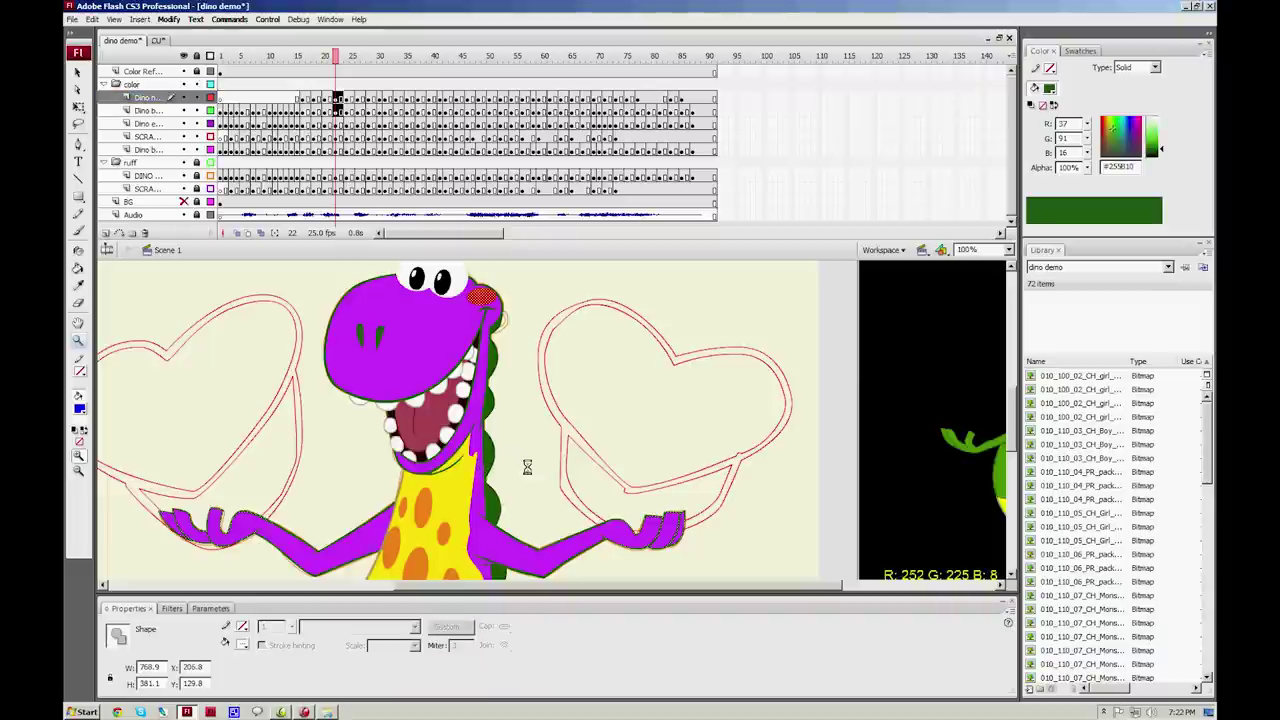
pyautogui.click(530, 469)
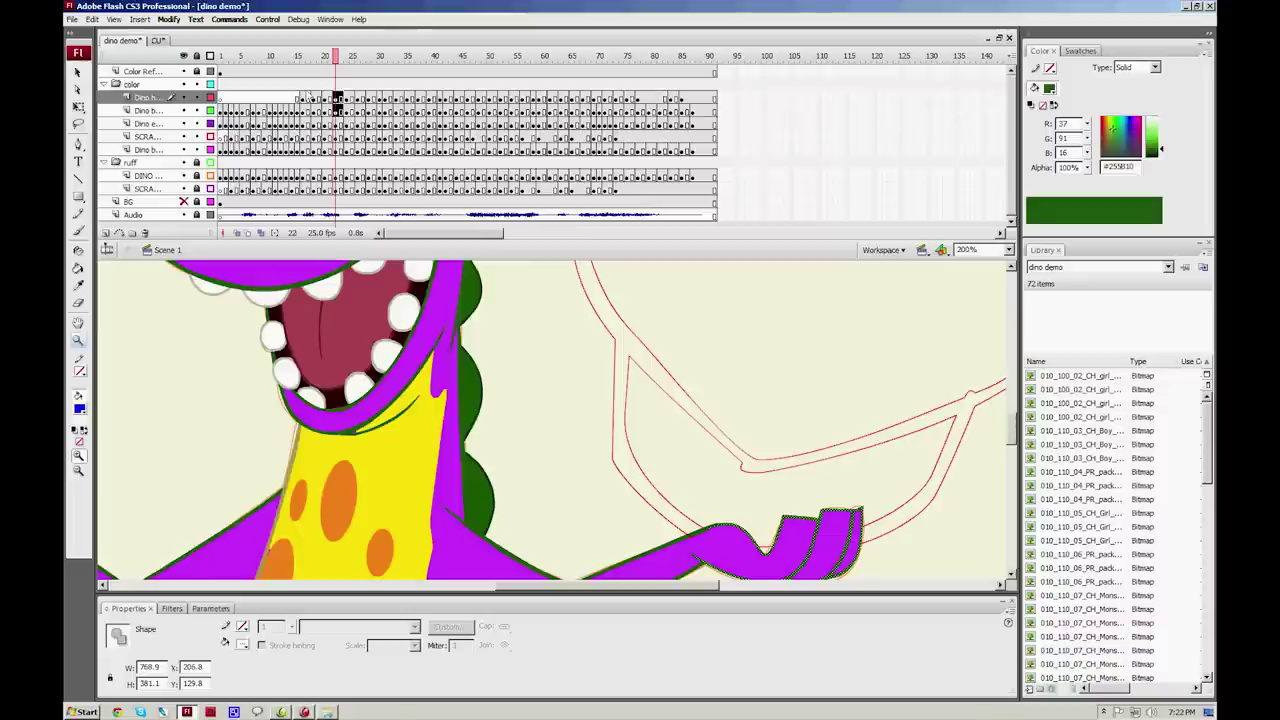
# Step: Set the Find and Replace replacement colour to the original body green and run the replacement throughout the current document
pyautogui.hotkey('ctrl', 'f')
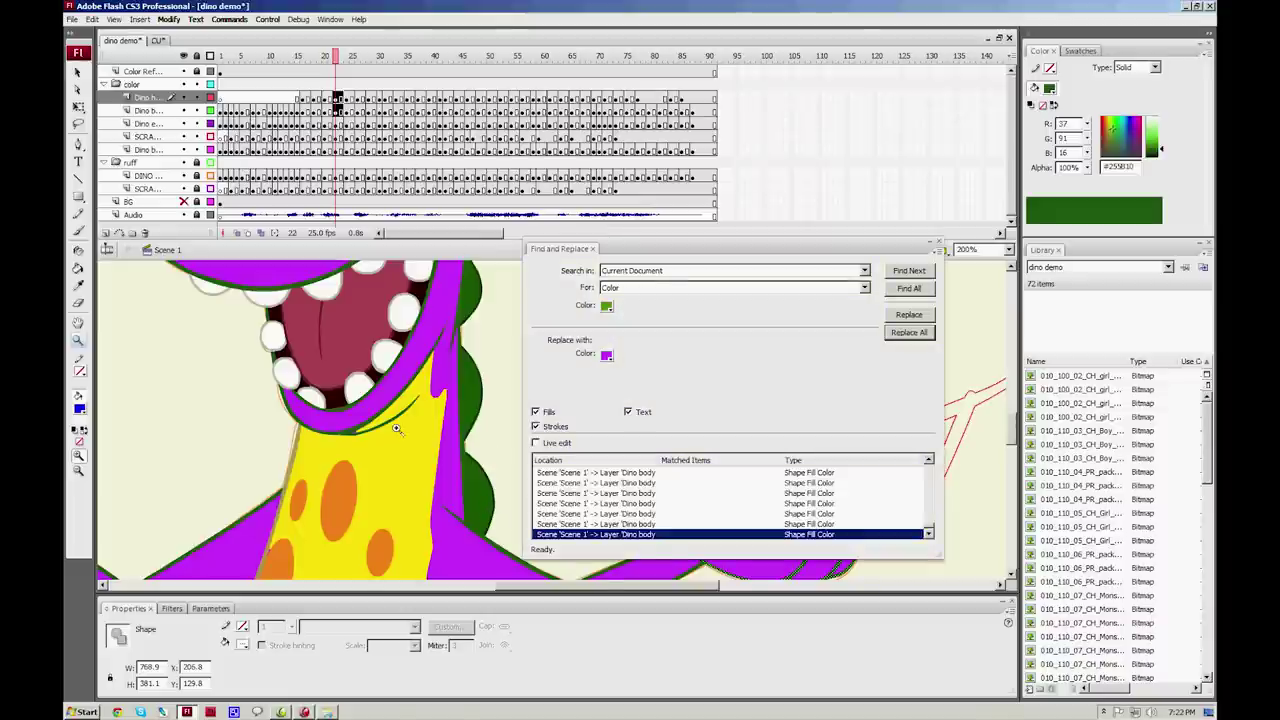
pyautogui.click(606, 352)
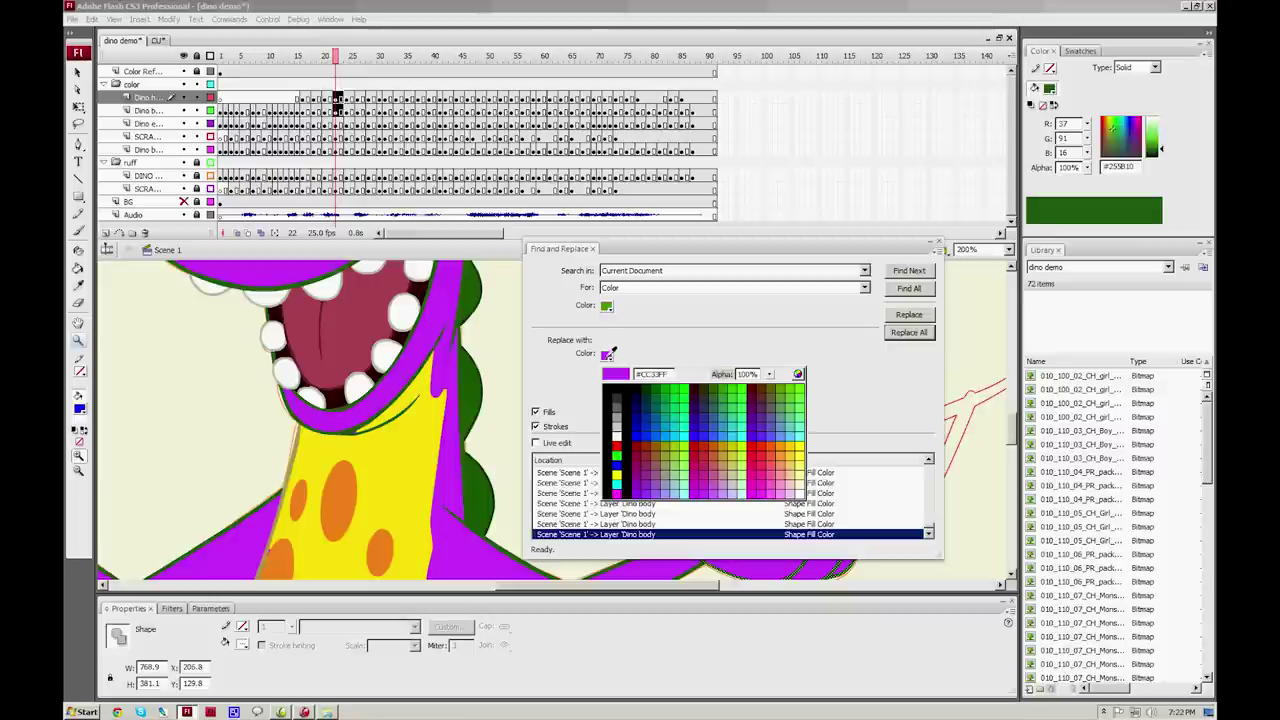
pyautogui.click(608, 309)
pyautogui.click(607, 307)
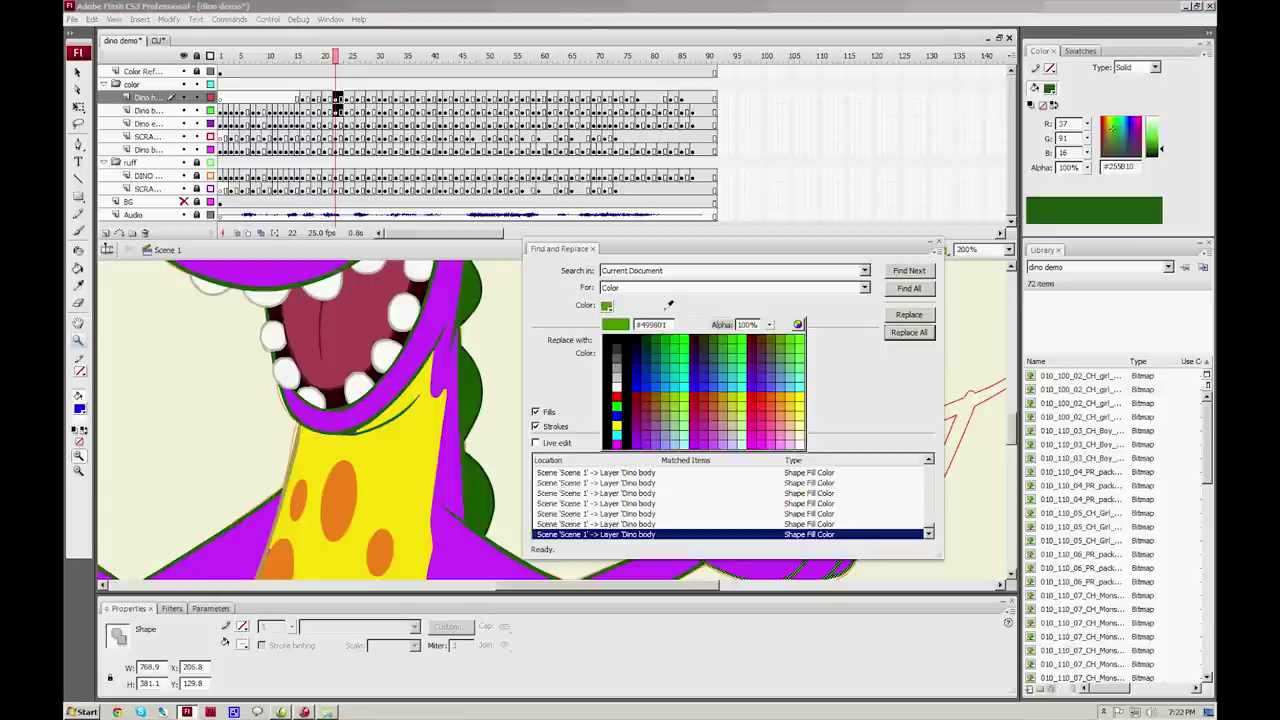
pyautogui.click(609, 305)
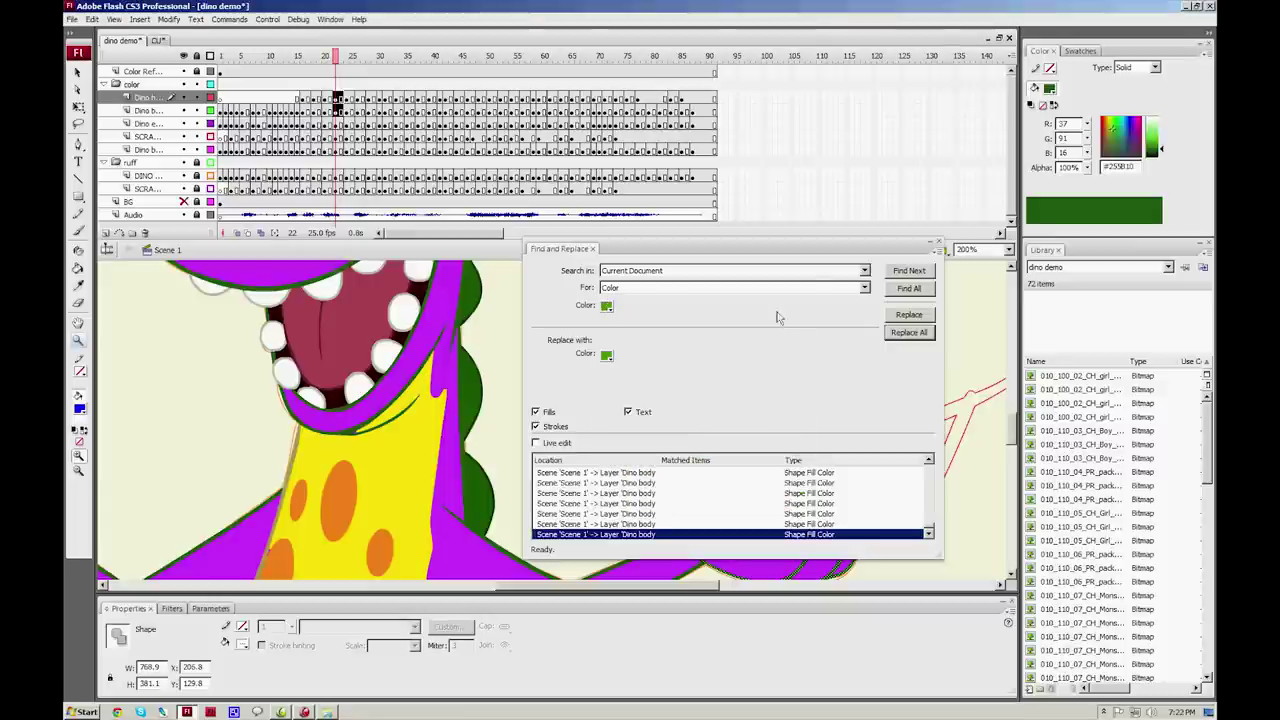
pyautogui.click(912, 334)
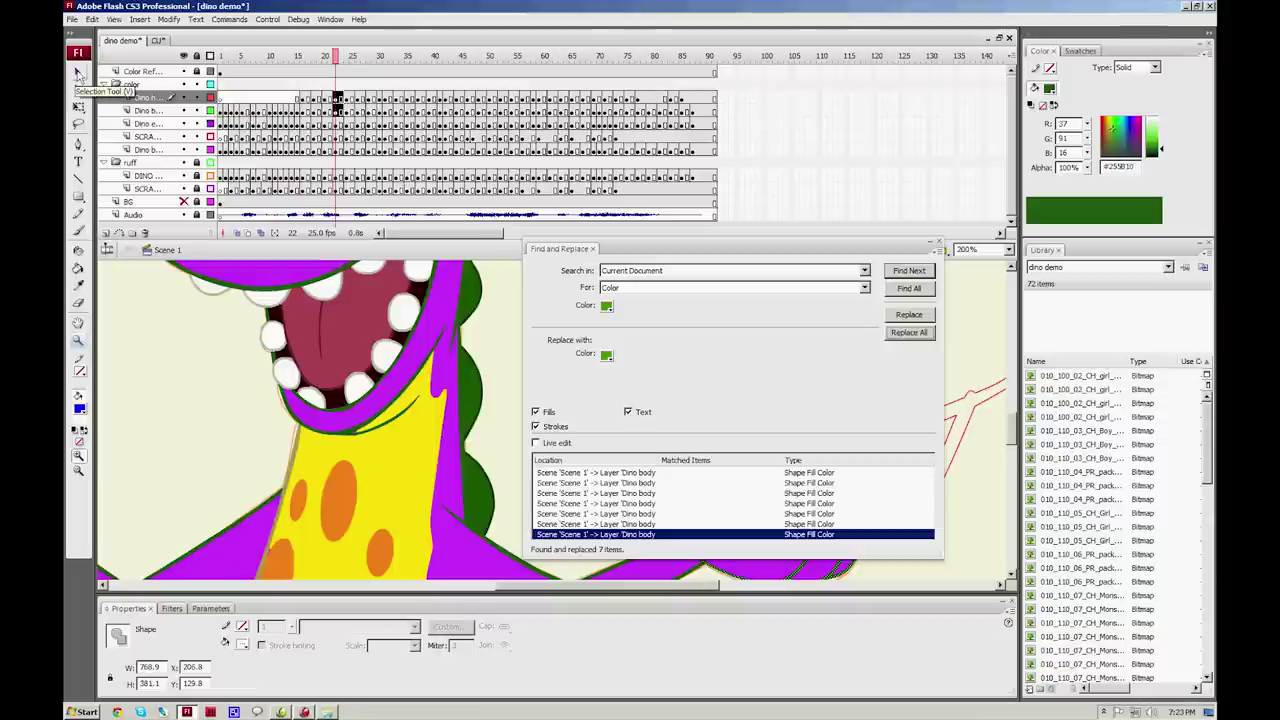
# Step: Sample the dino's purple as the search colour and replace all of it with the body green
pyautogui.click(606, 306)
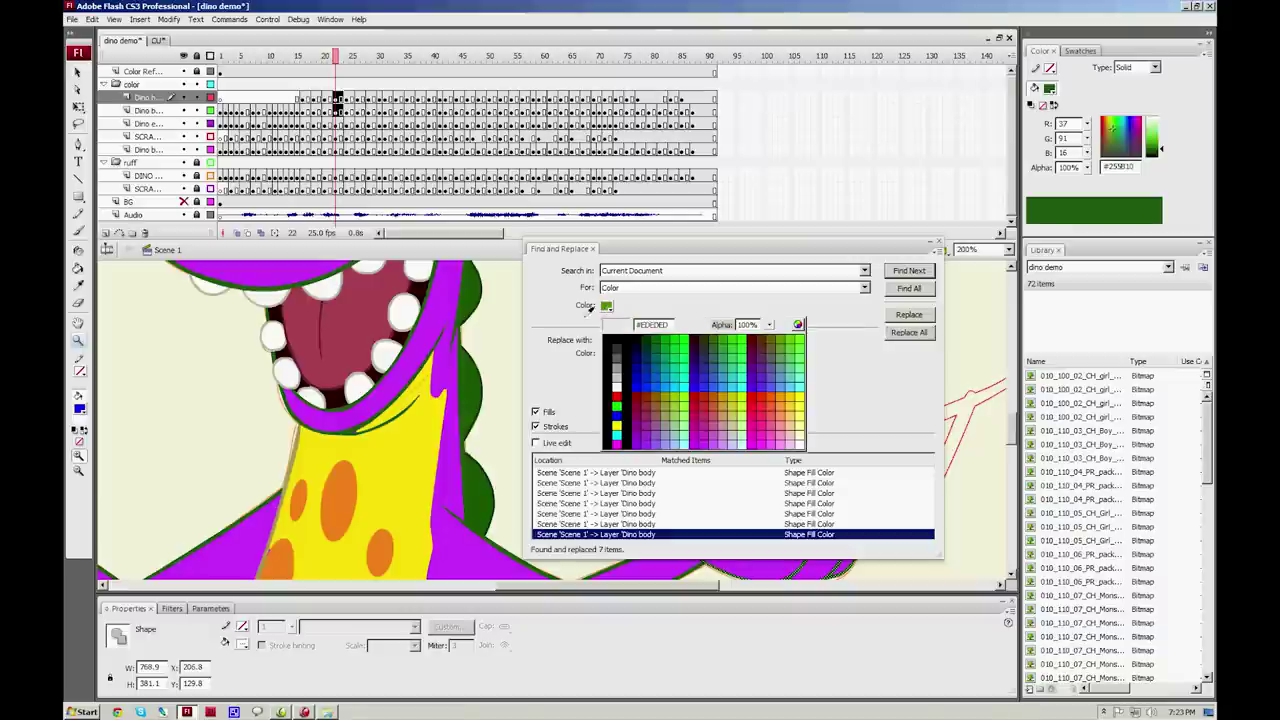
pyautogui.click(442, 312)
pyautogui.click(909, 332)
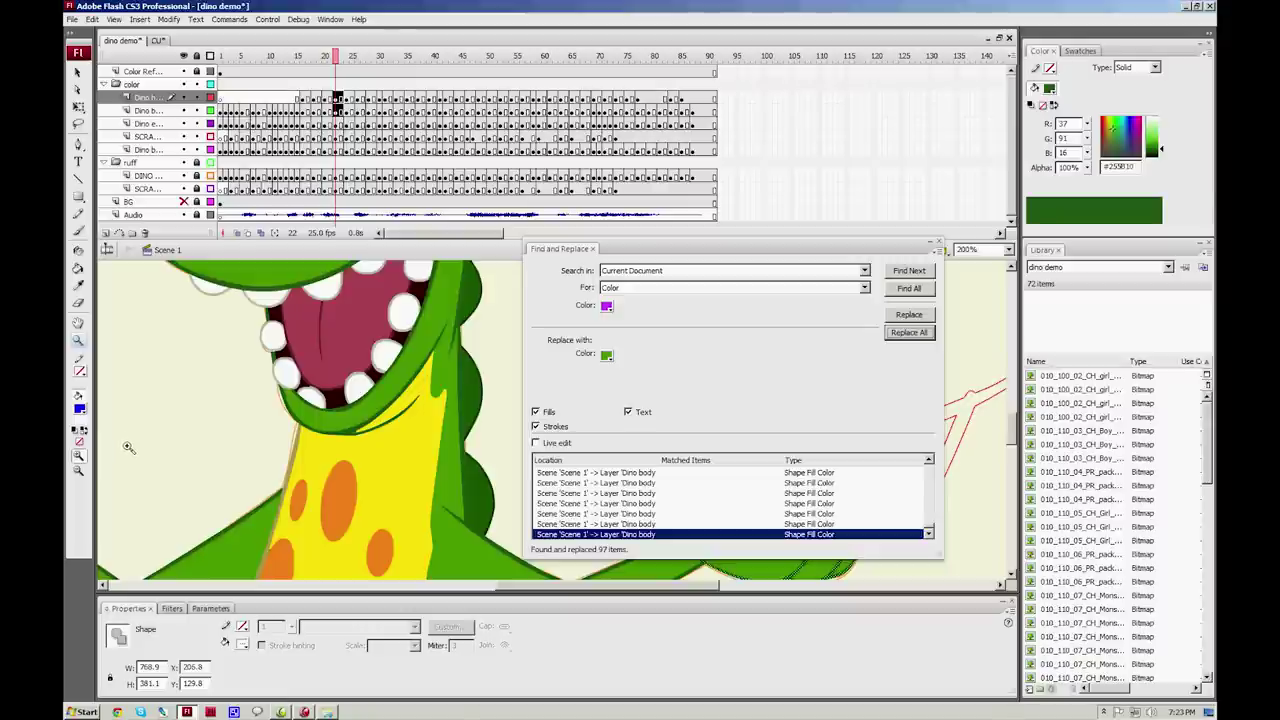
# Step: Close Find and Replace and, in the FF88 document, inspect the horse's blue bandana at 800%
pyautogui.click(940, 243)
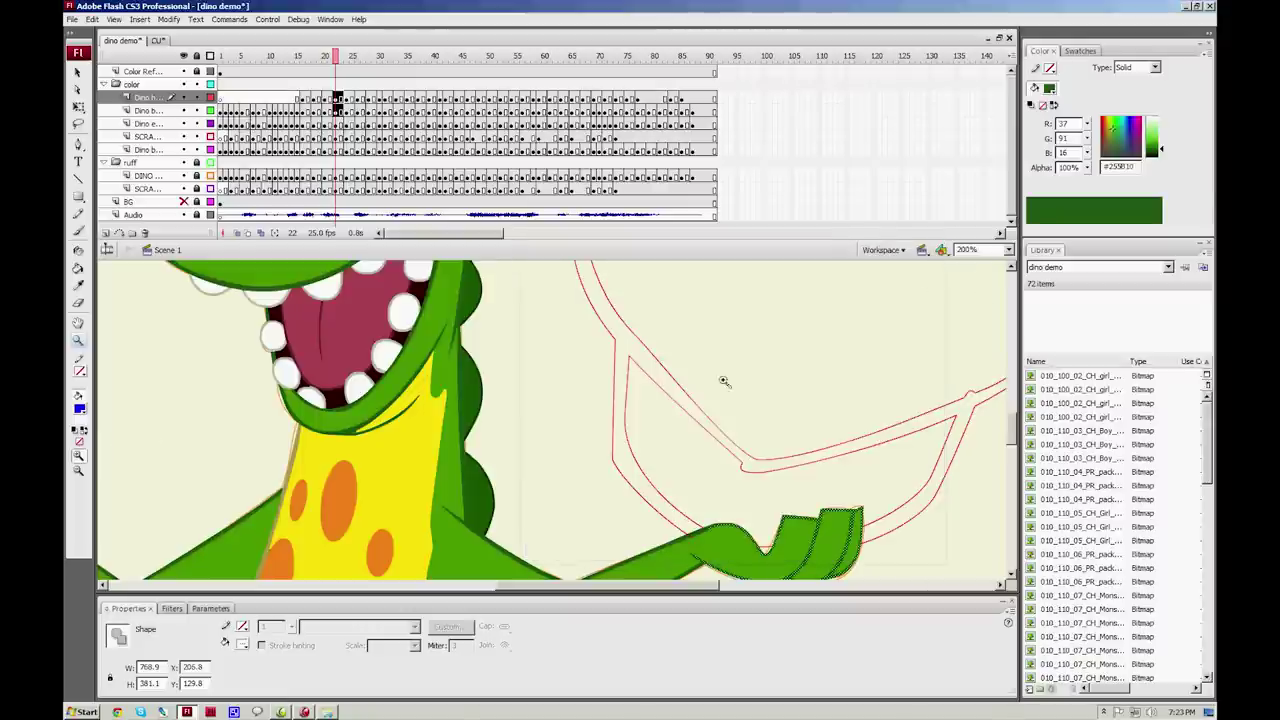
pyautogui.click(78, 455)
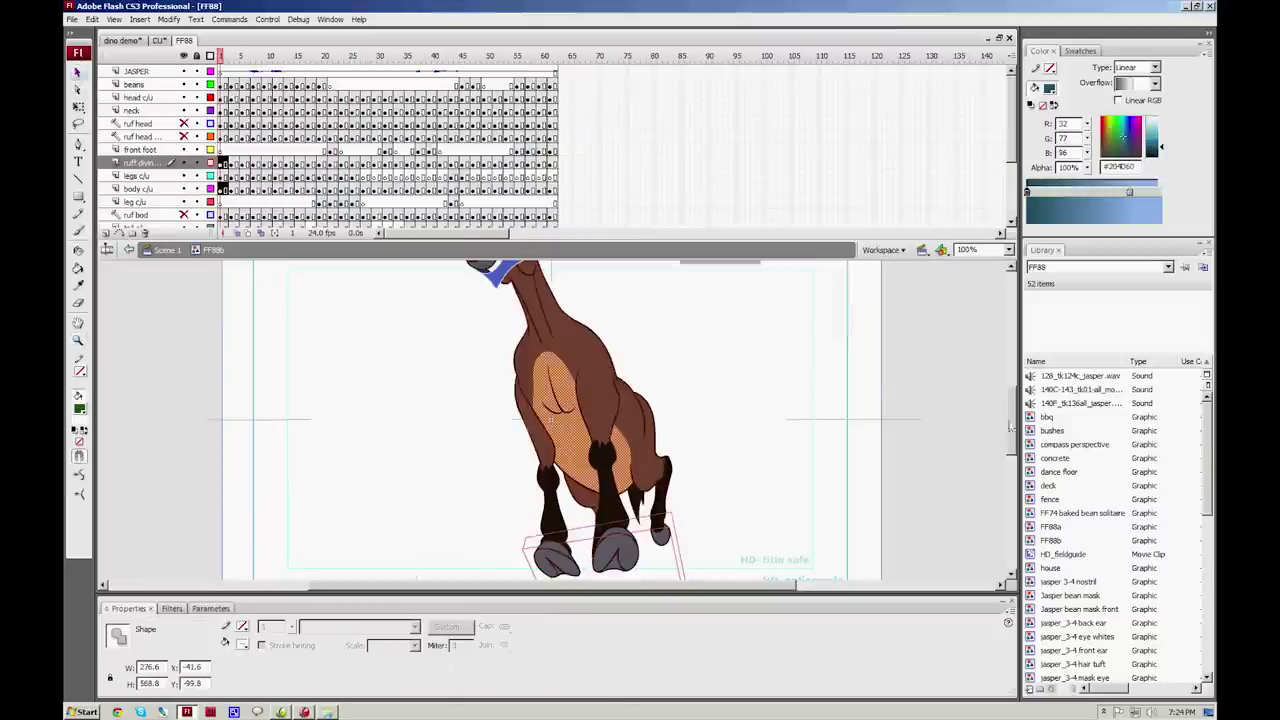
pyautogui.scroll(2, 857, 421)
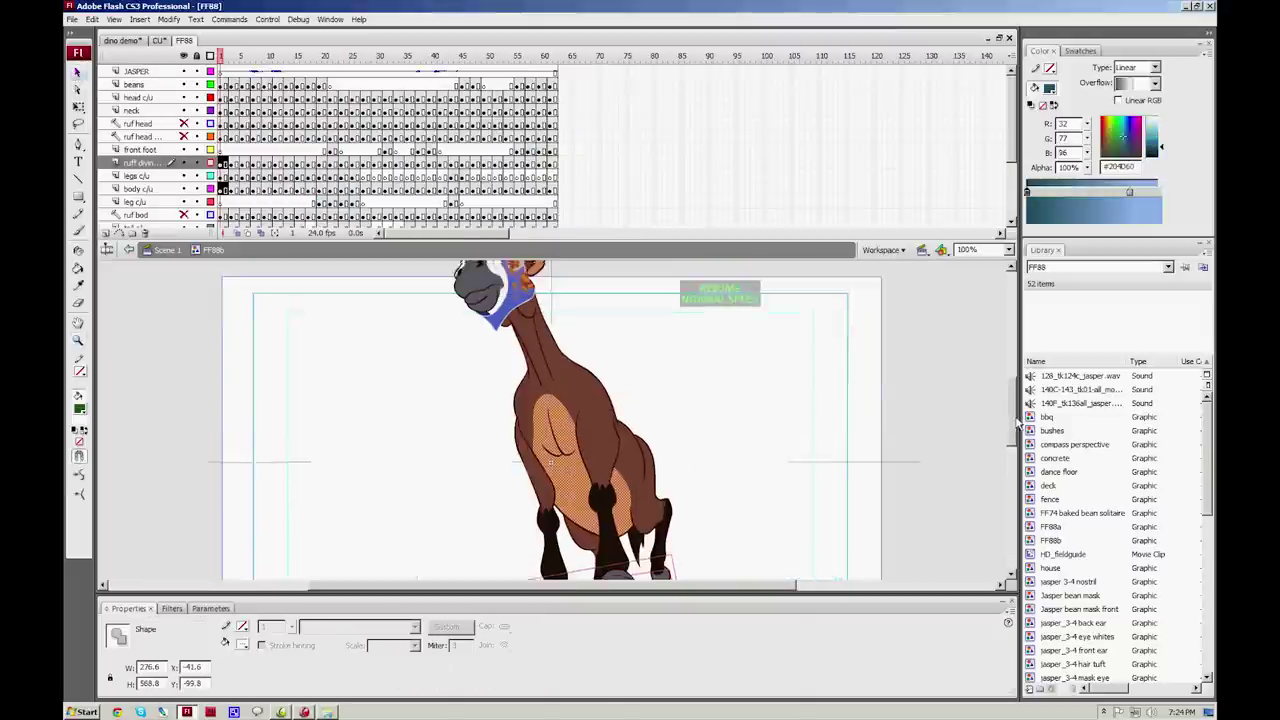
pyautogui.click(703, 440)
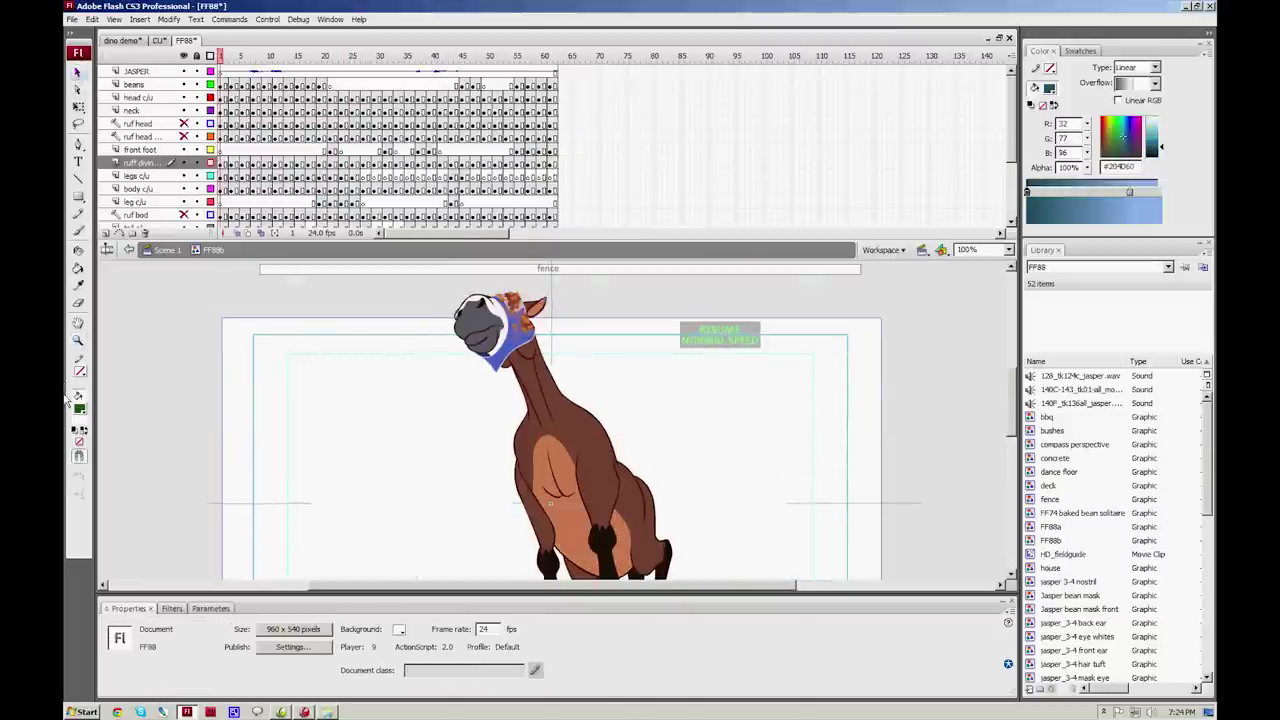
pyautogui.click(79, 341)
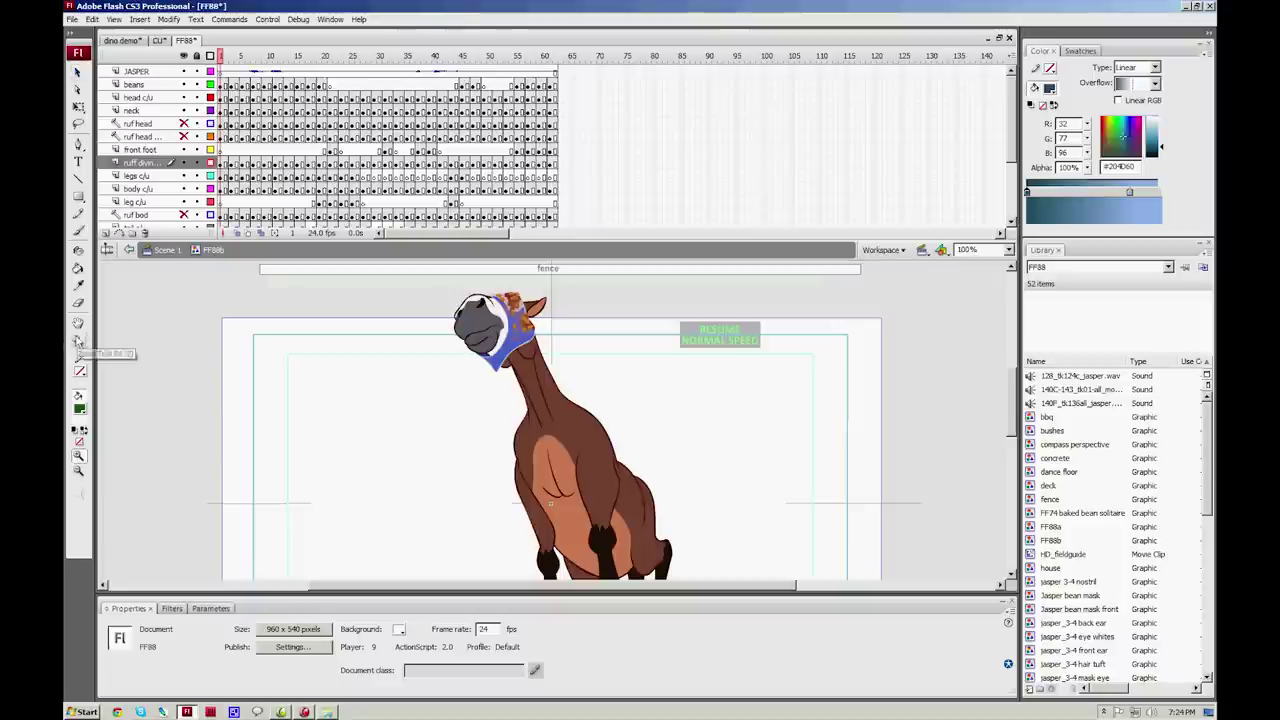
pyautogui.click(544, 352)
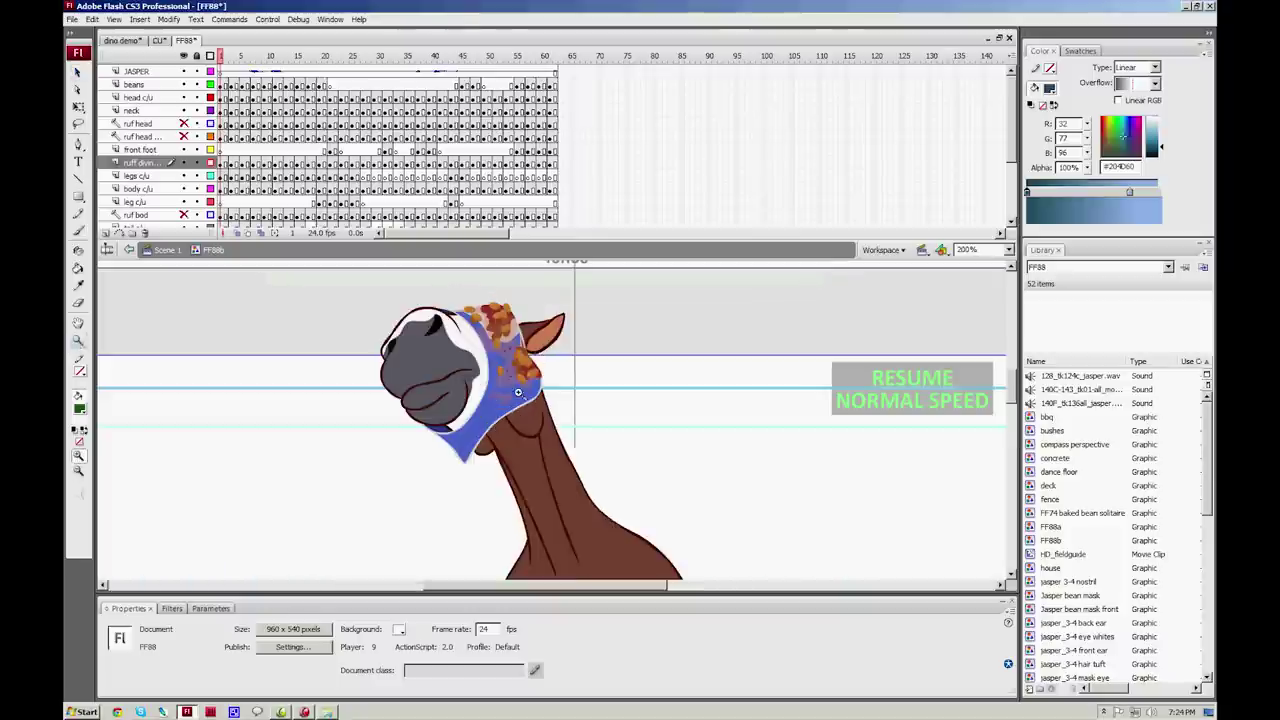
pyautogui.click(517, 414)
pyautogui.click(544, 428)
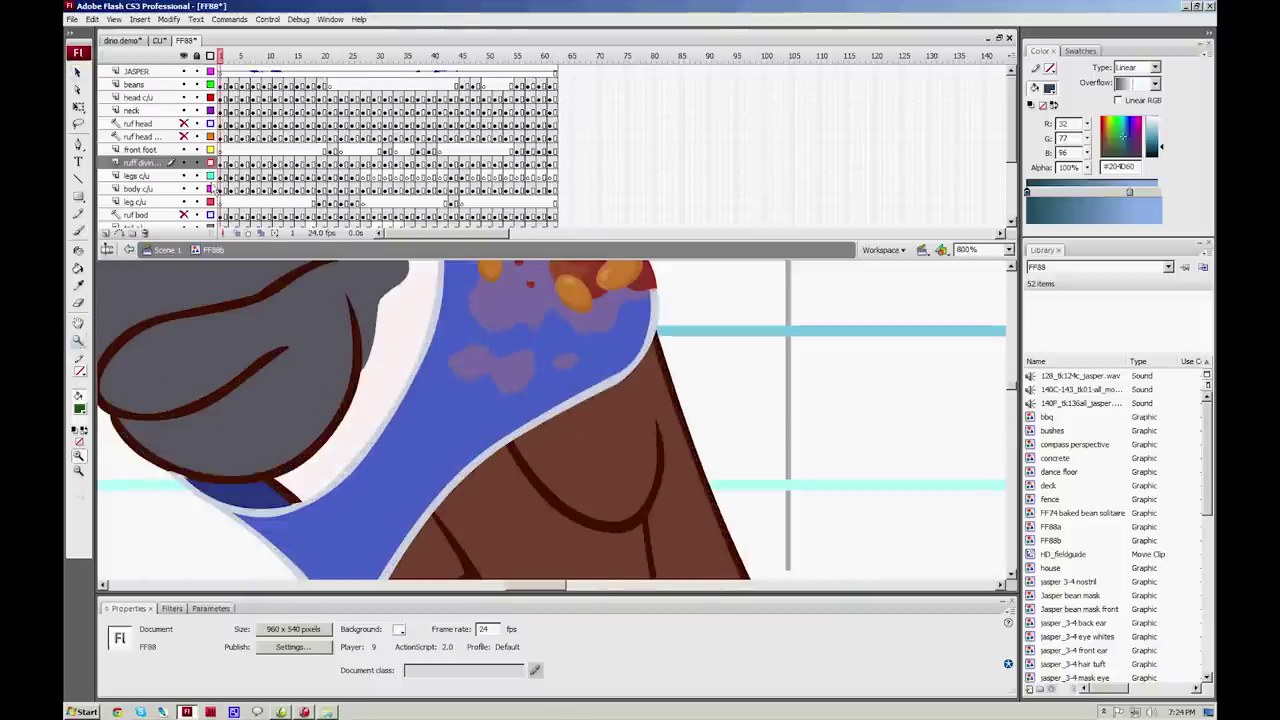
# Step: Fill the bandana's light outline on frame 1 with the dark brown #411200 sampled from the muzzle line
pyautogui.click(78, 73)
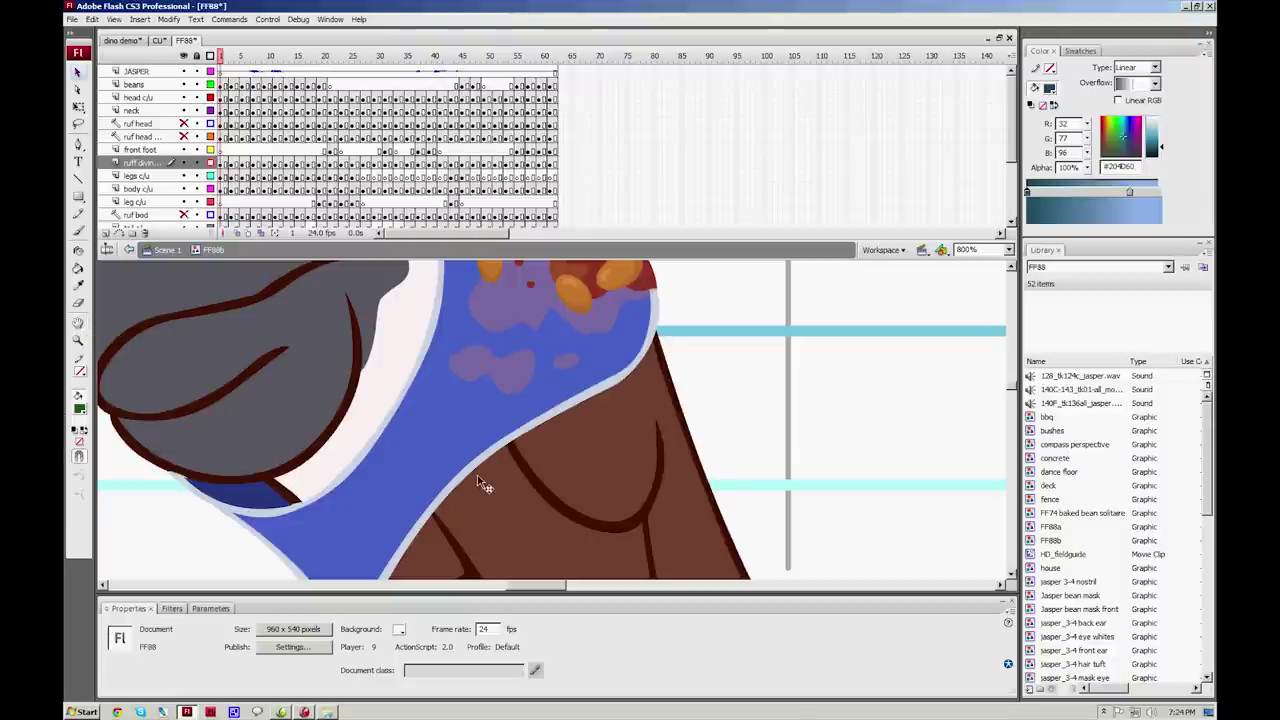
pyautogui.doubleClick(437, 514)
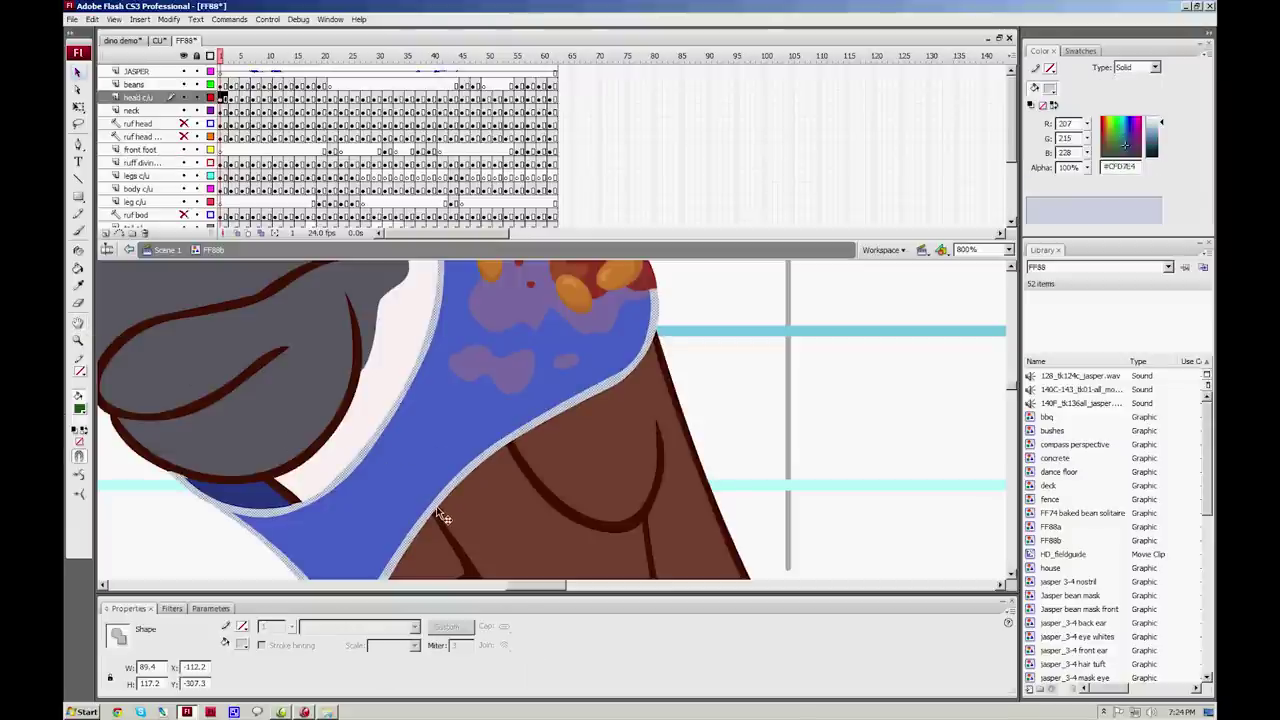
pyautogui.click(177, 548)
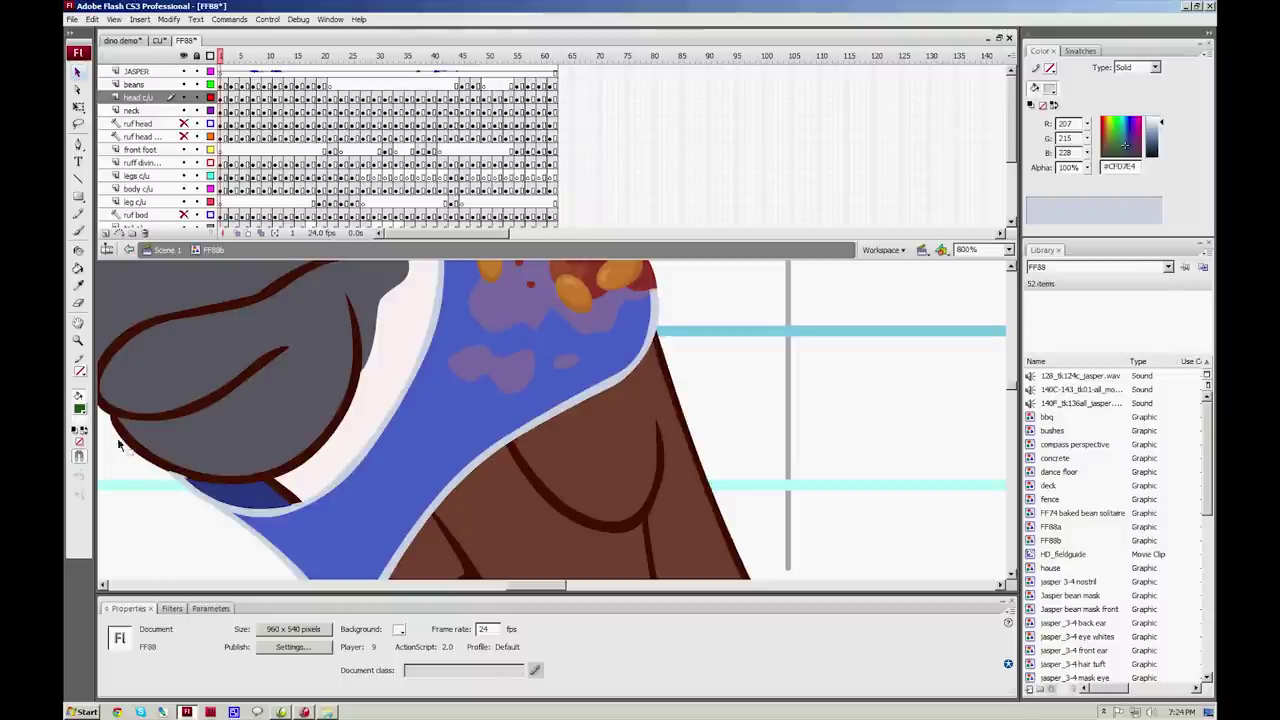
pyautogui.click(80, 409)
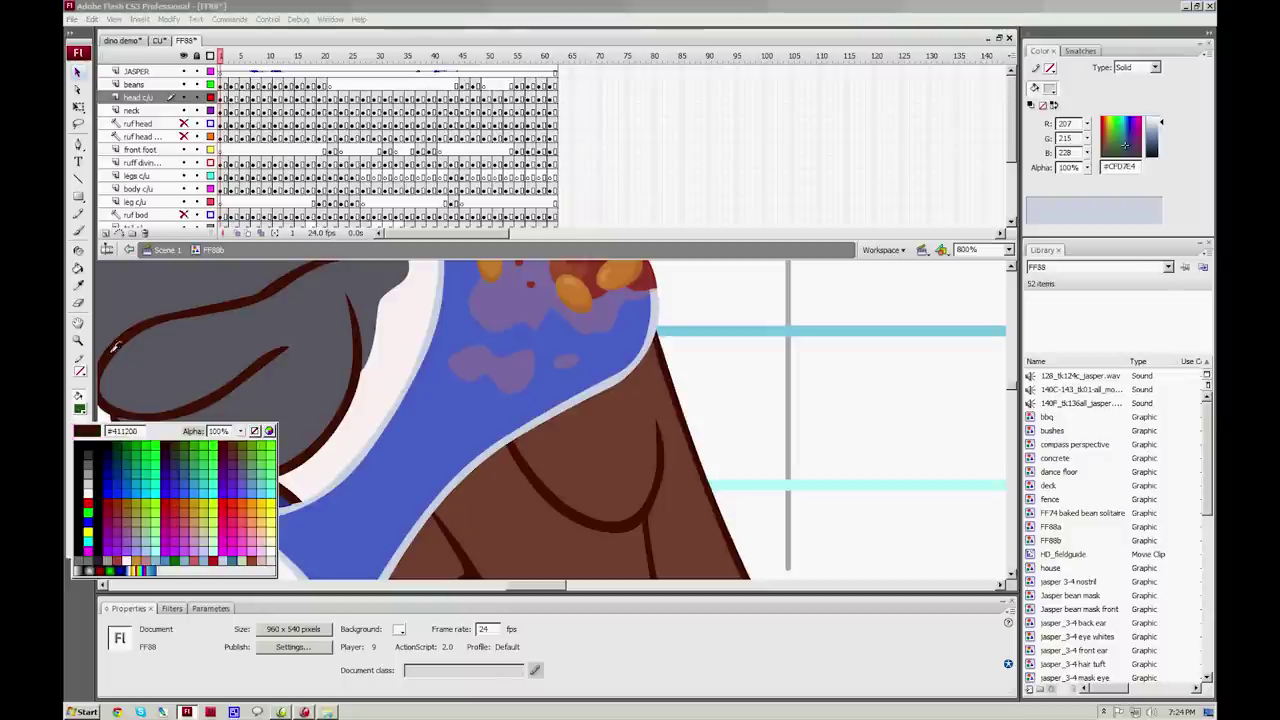
pyautogui.click(106, 354)
pyautogui.click(80, 268)
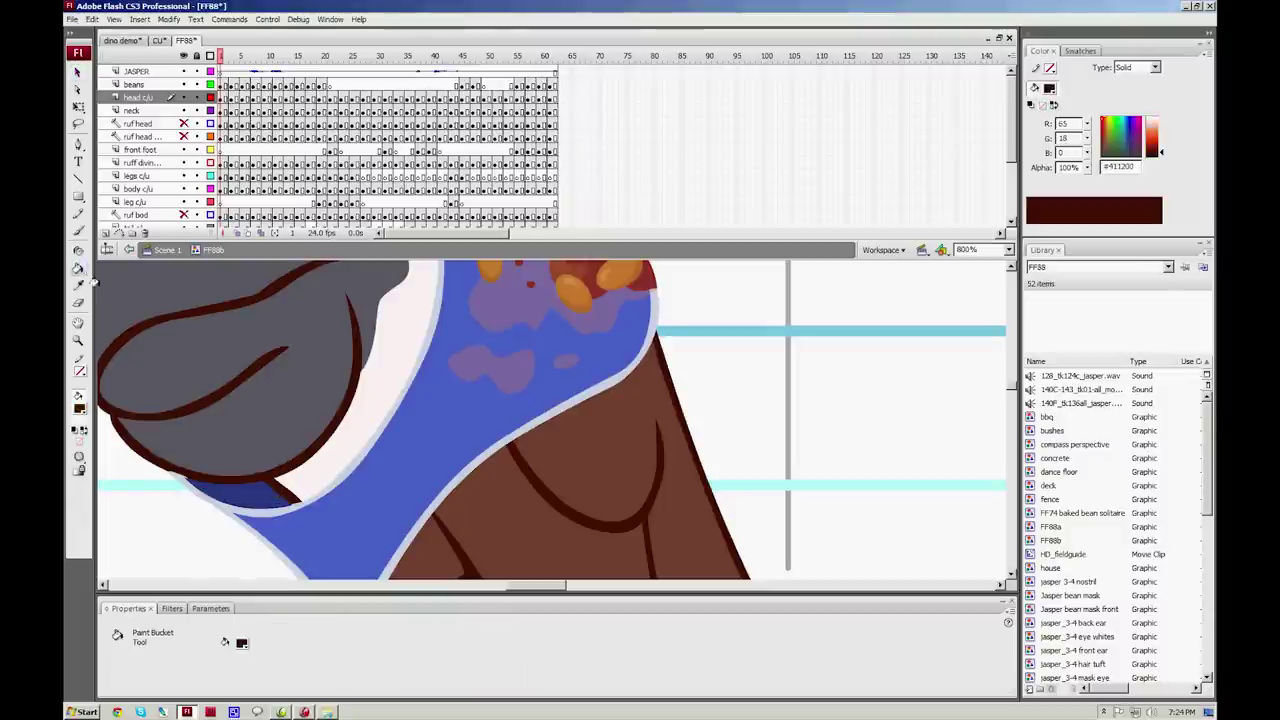
pyautogui.click(412, 525)
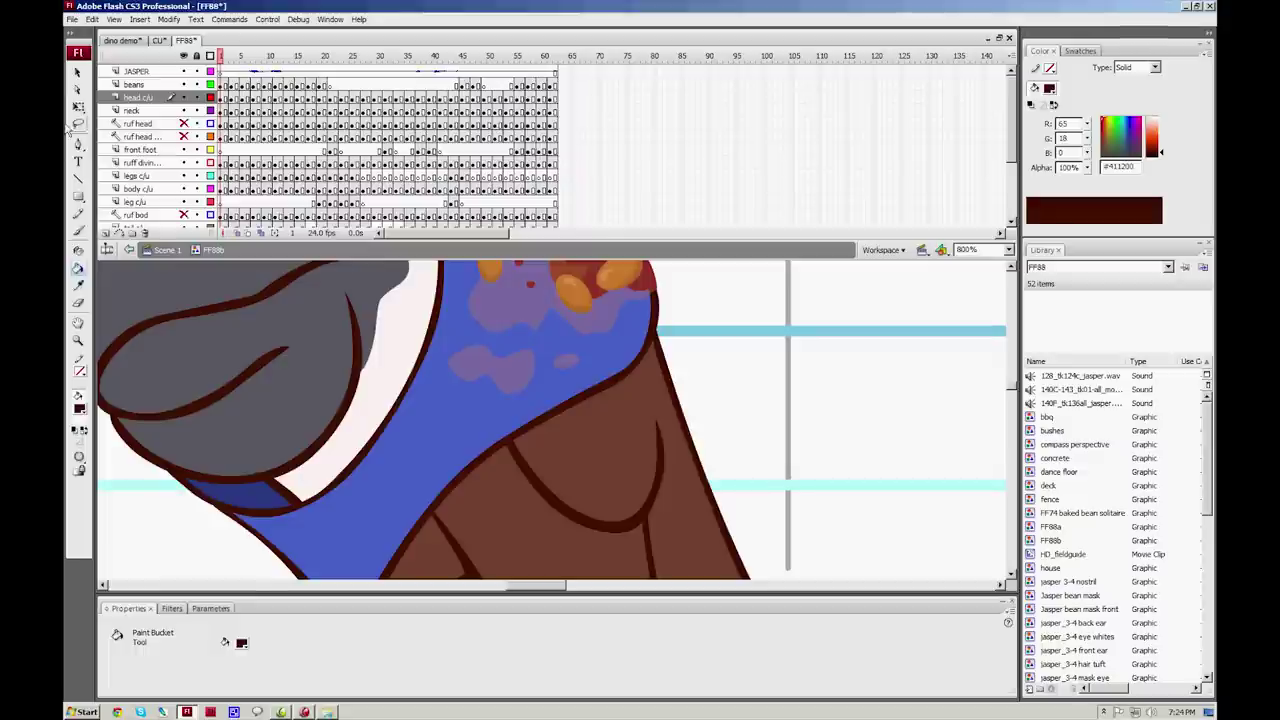
# Step: Sample the light bandana outline colour #CFD7E4 from frame 3 as the fill colour and return to frame 1
pyautogui.click(229, 56)
pyautogui.click(80, 408)
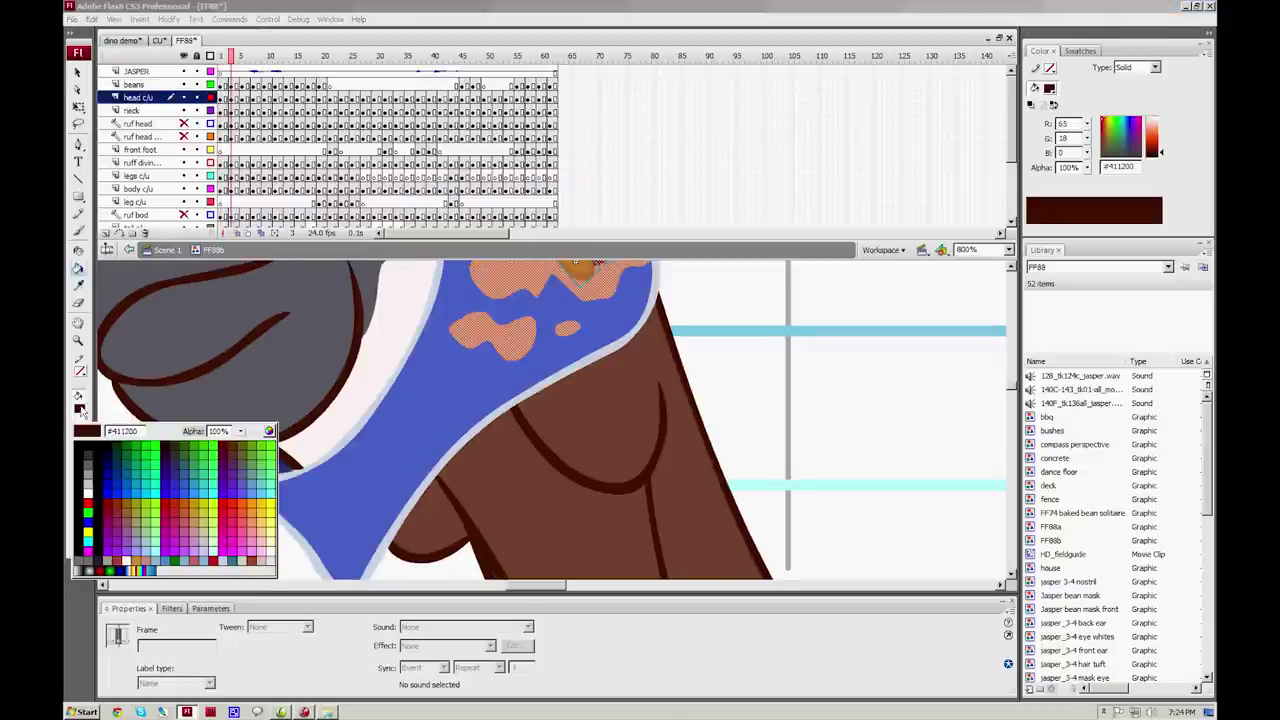
pyautogui.click(410, 480)
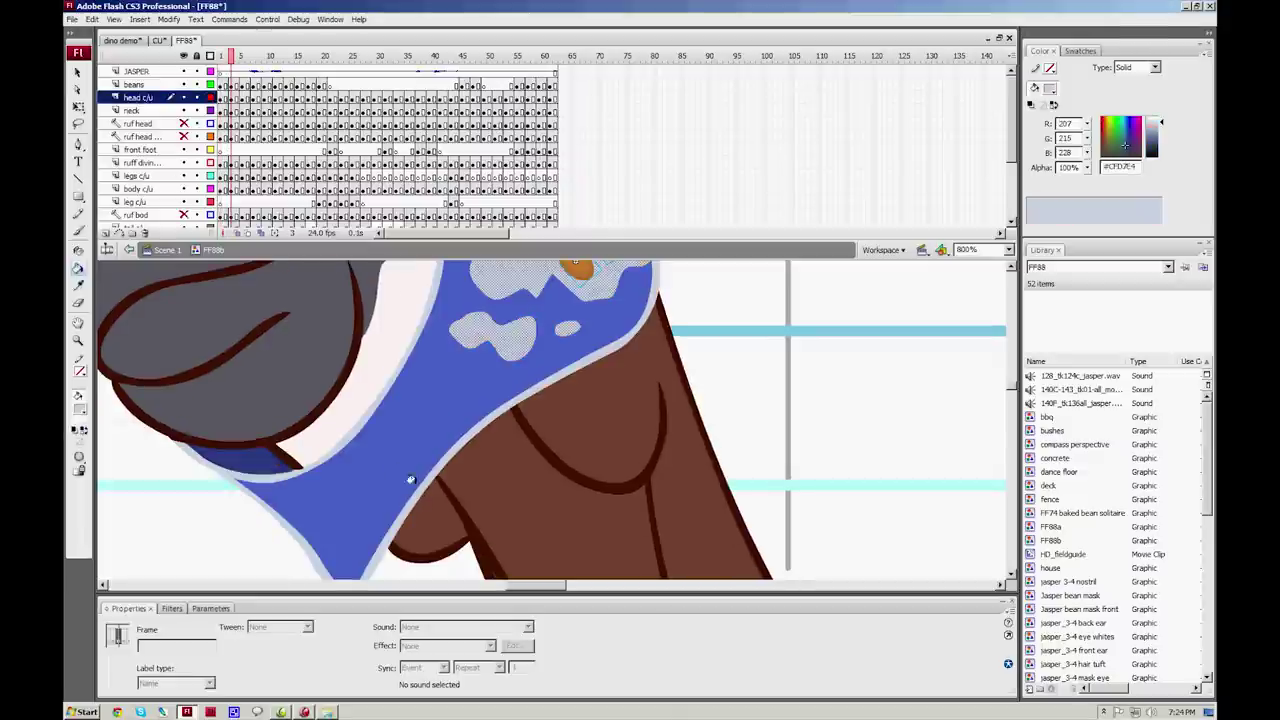
pyautogui.click(221, 56)
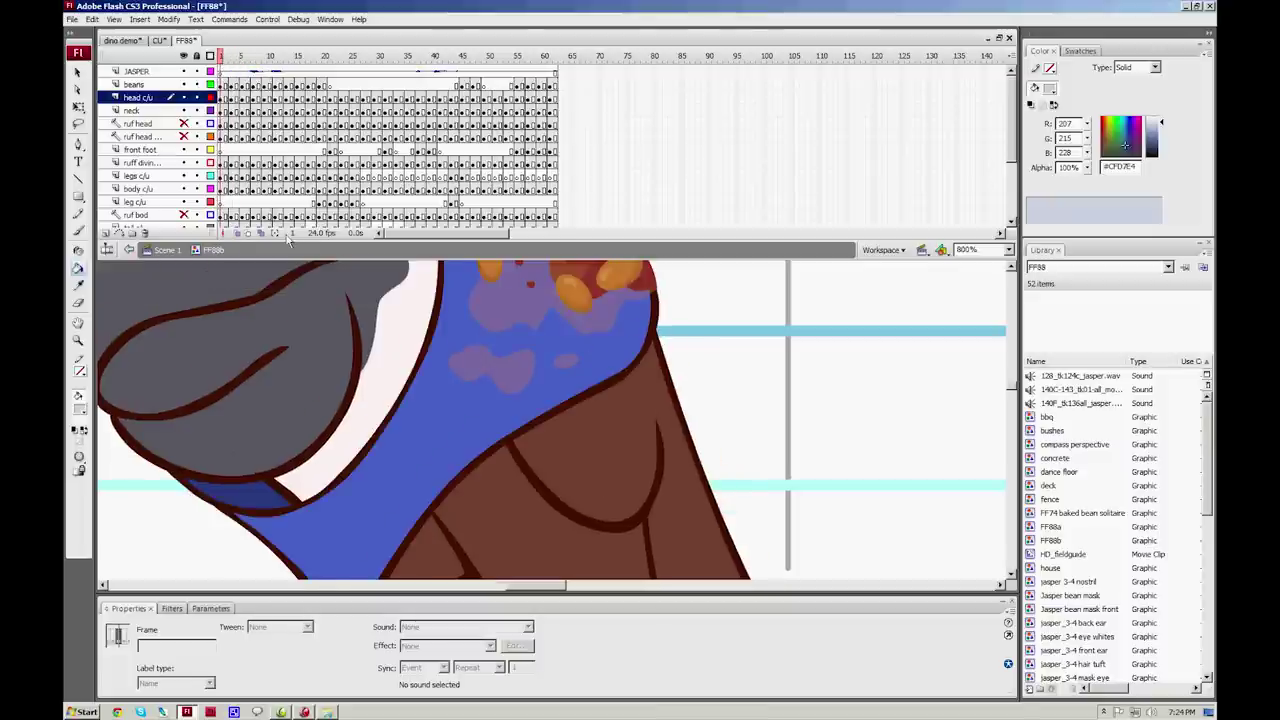
# Step: Select frame 1's dark head linework and brush #CFD7E4 breaks across it at the bandana's edges below the chin
pyautogui.moveTo(283, 247); pyautogui.dragTo(216, 121)
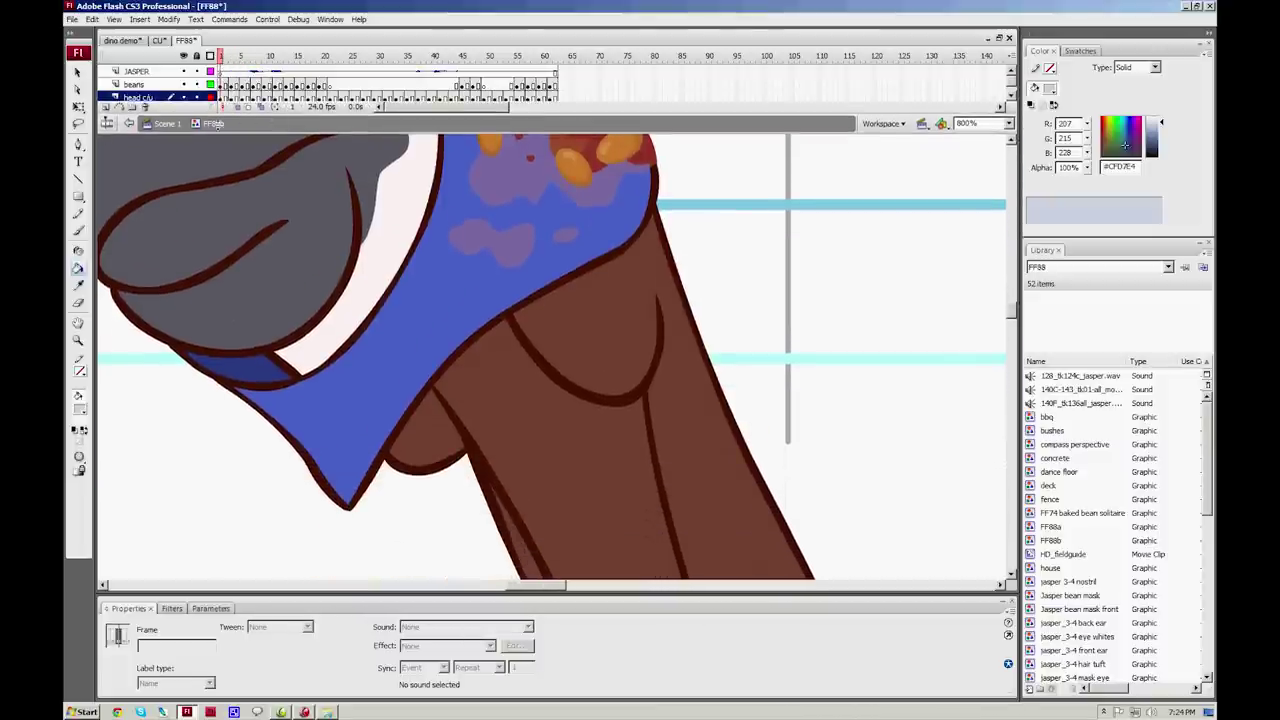
pyautogui.click(77, 73)
pyautogui.doubleClick(279, 392)
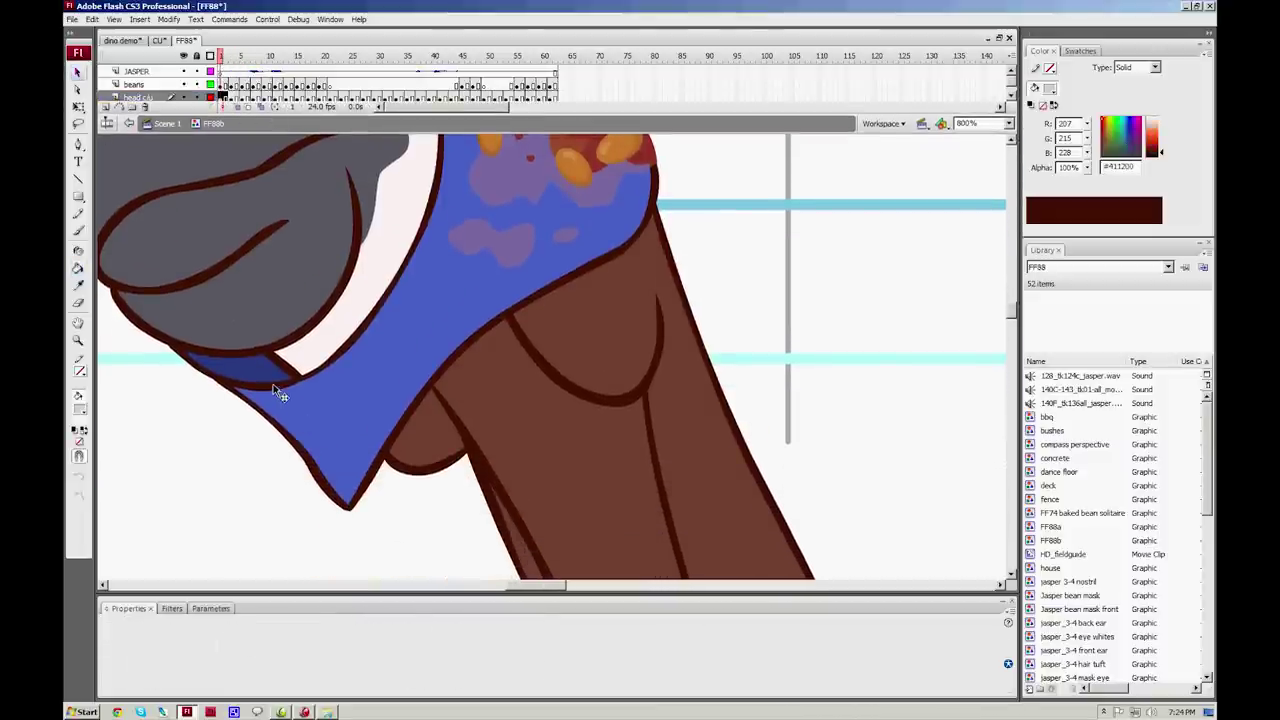
pyautogui.click(79, 231)
pyautogui.click(80, 500)
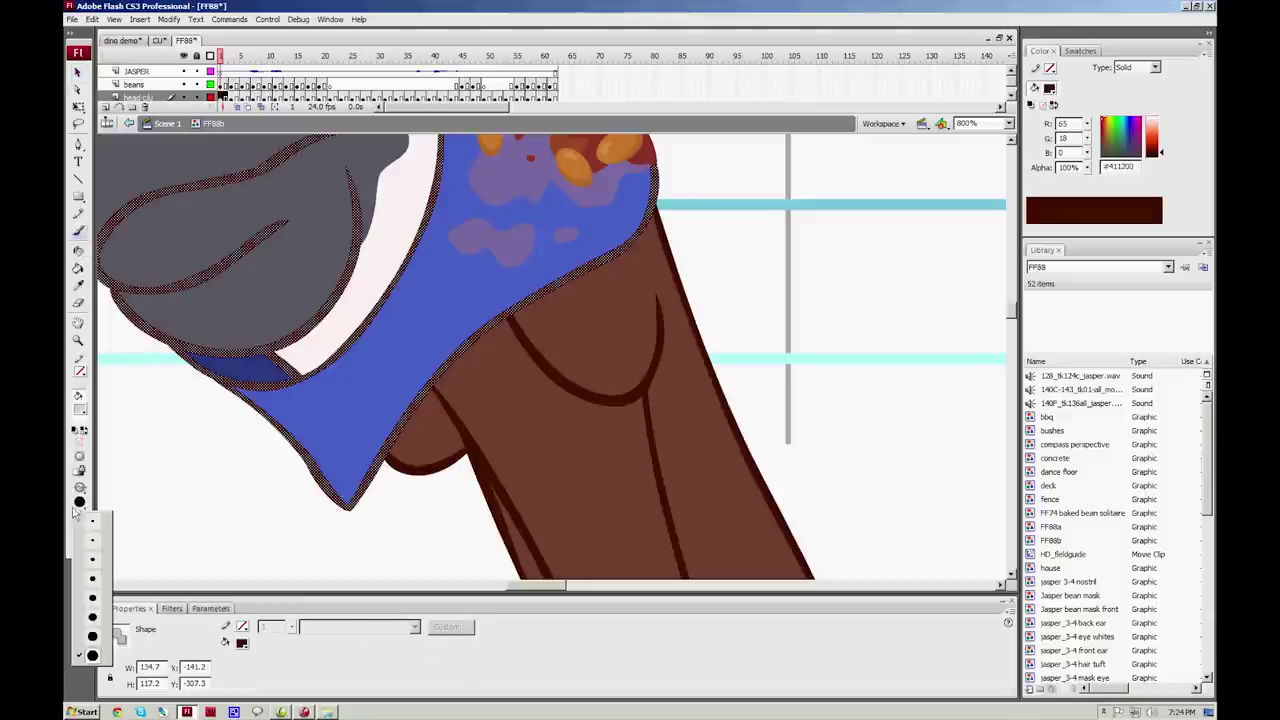
pyautogui.click(80, 488)
pyautogui.click(92, 566)
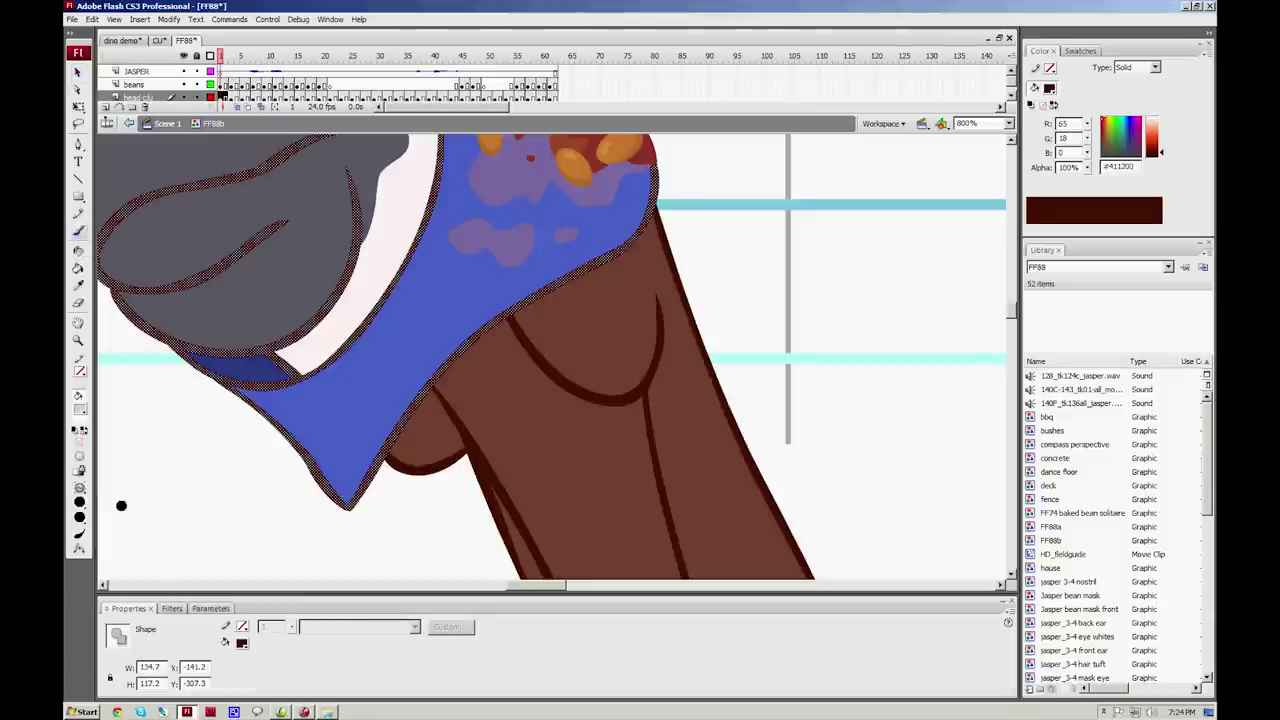
pyautogui.moveTo(172, 354); pyautogui.dragTo(192, 364)
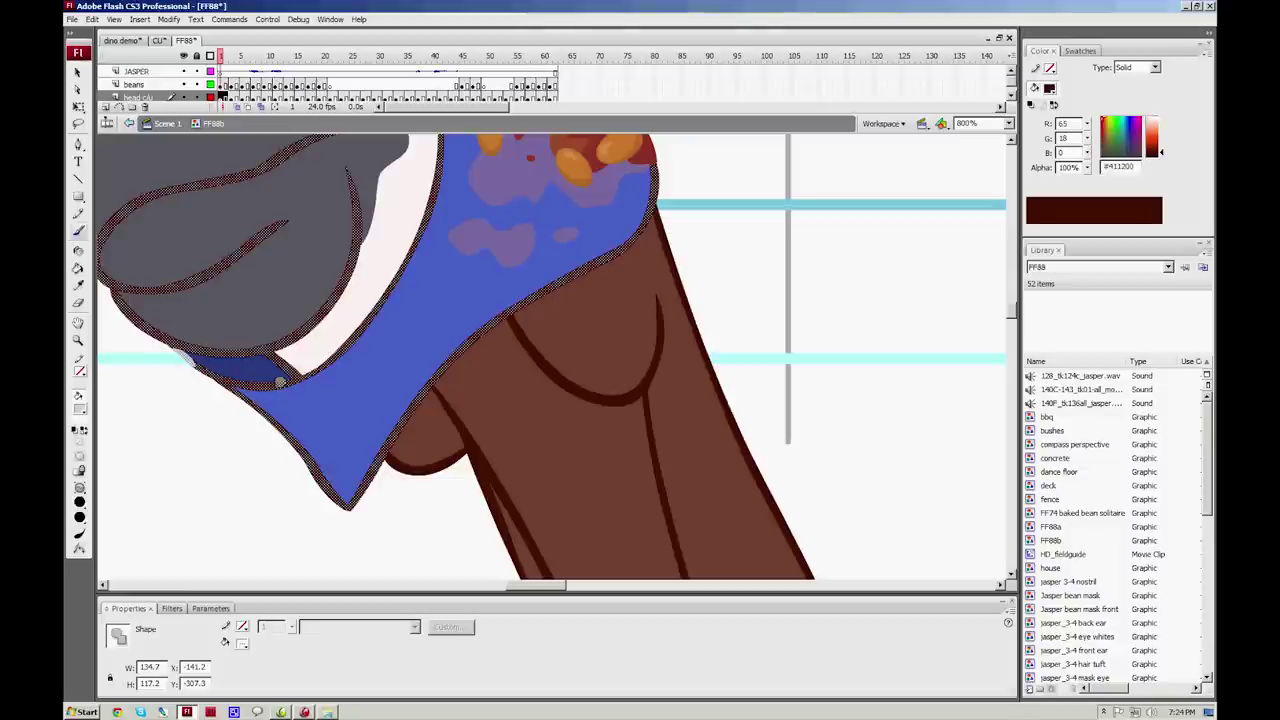
pyautogui.moveTo(278, 383); pyautogui.dragTo(309, 377)
# Step: Brush matching light breaks across the linework where the bandana meets the top of the head, and deselect the artwork
pyautogui.press('space')
pyautogui.moveTo(346, 337); pyautogui.dragTo(320, 454)
pyautogui.moveTo(369, 254); pyautogui.dragTo(349, 371)
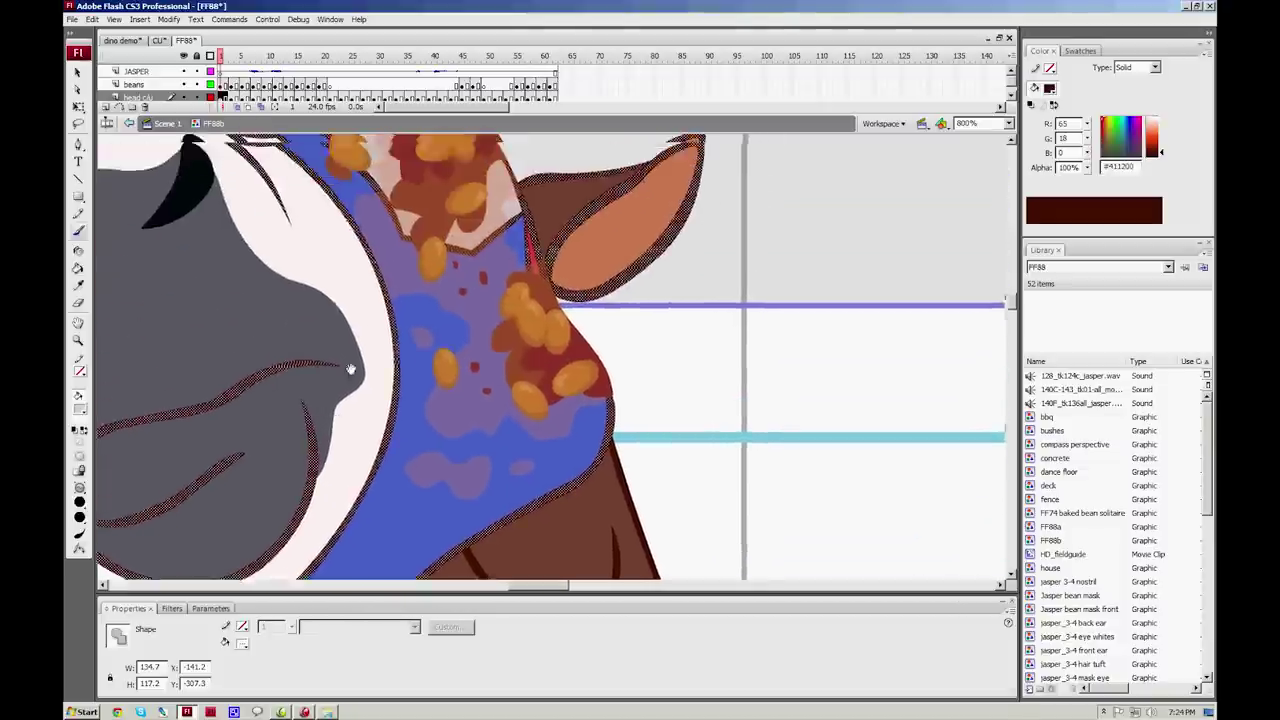
pyautogui.moveTo(373, 279); pyautogui.dragTo(369, 446)
pyautogui.scroll(3, 368, 446)
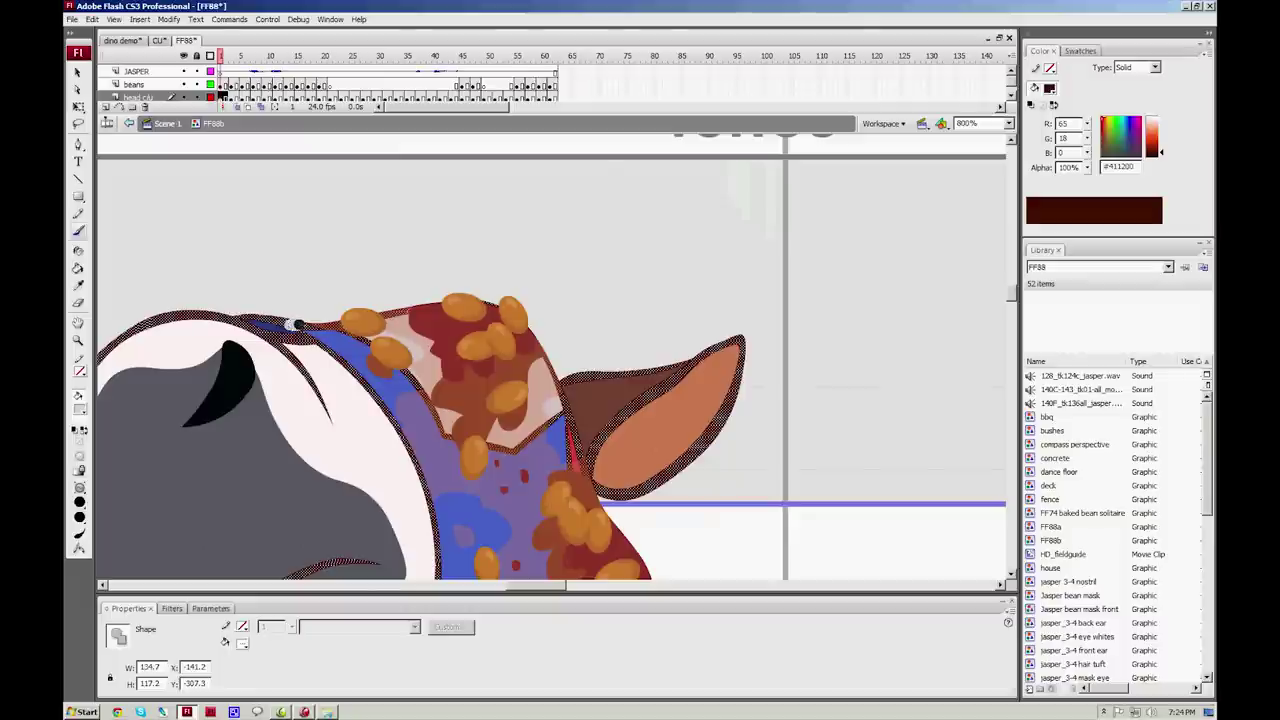
pyautogui.moveTo(296, 328); pyautogui.dragTo(323, 342)
pyautogui.moveTo(243, 309); pyautogui.dragTo(240, 312)
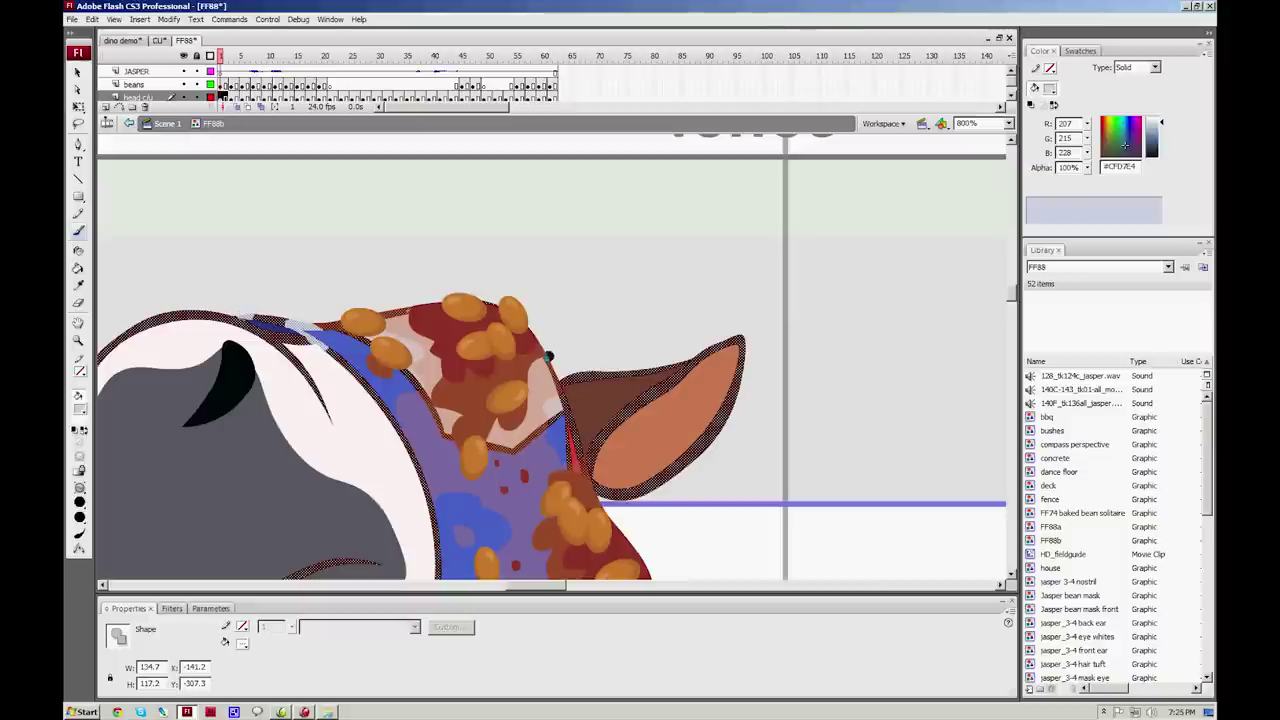
pyautogui.click(78, 72)
pyautogui.click(197, 234)
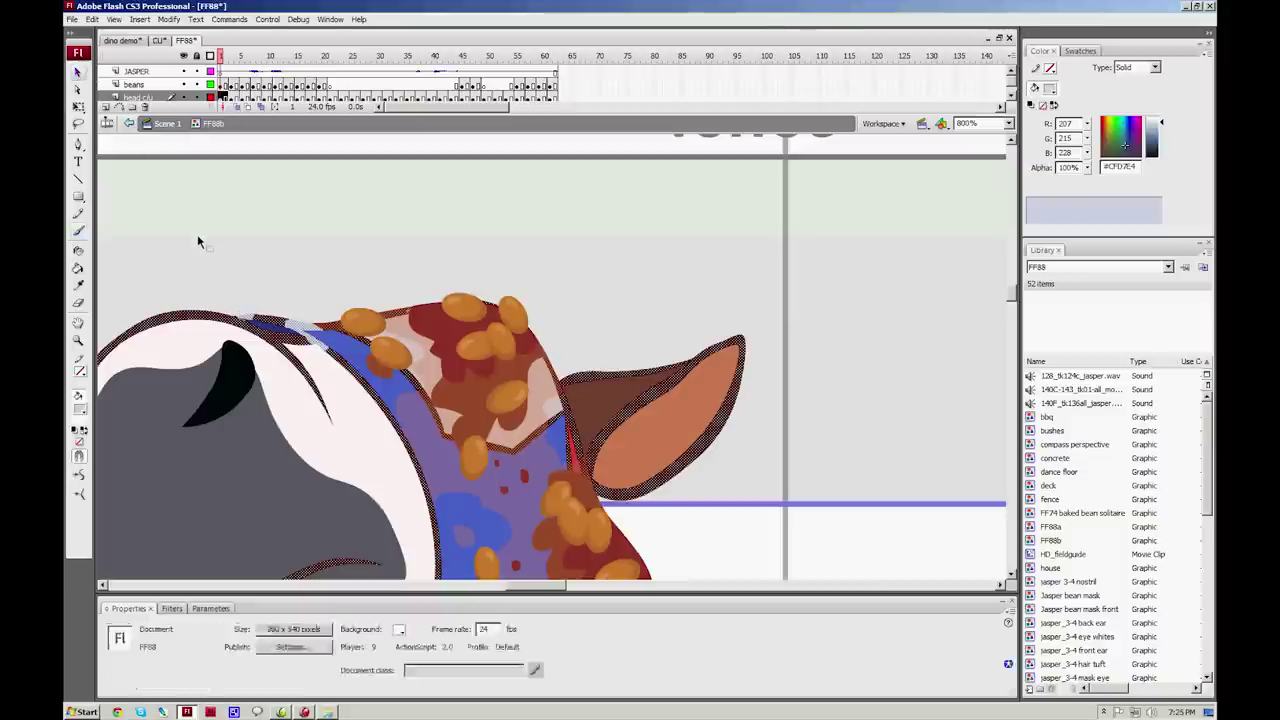
# Step: Fill the separated bandana outline segments with #CFD7E4, from the top of the head down to the chin
pyautogui.click(78, 268)
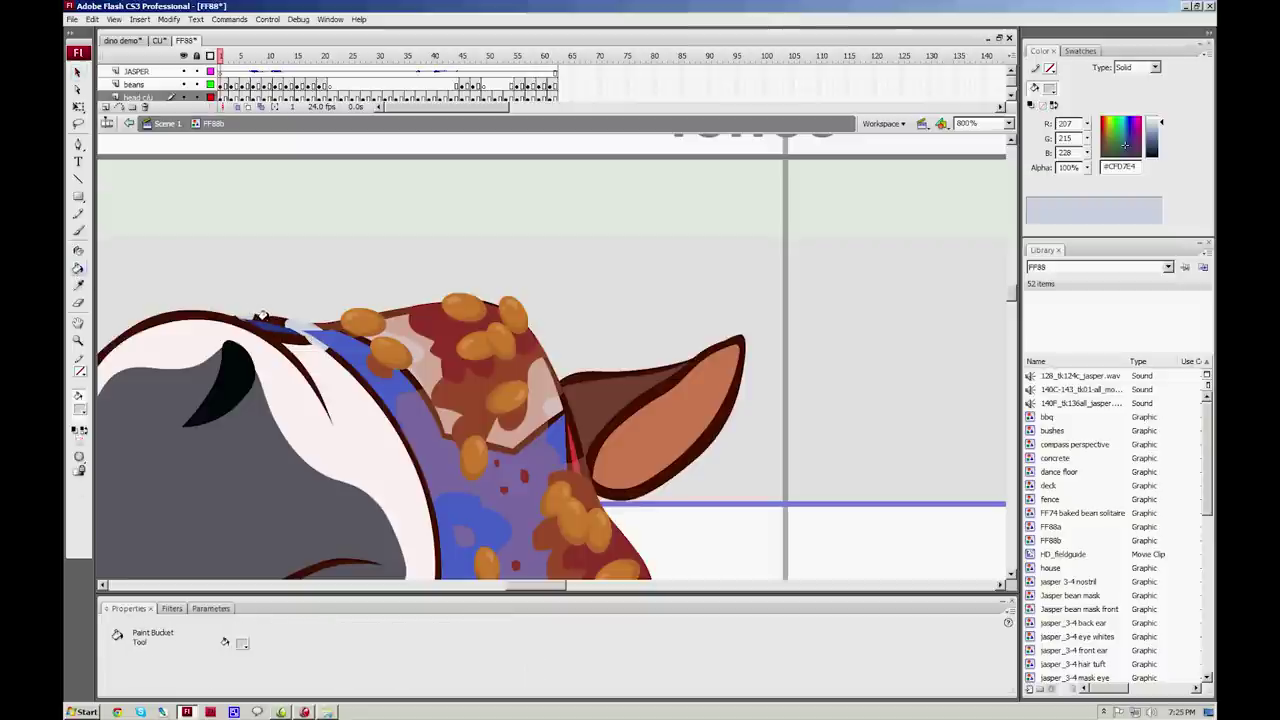
pyautogui.scroll(-2, 335, 395)
pyautogui.click(340, 298)
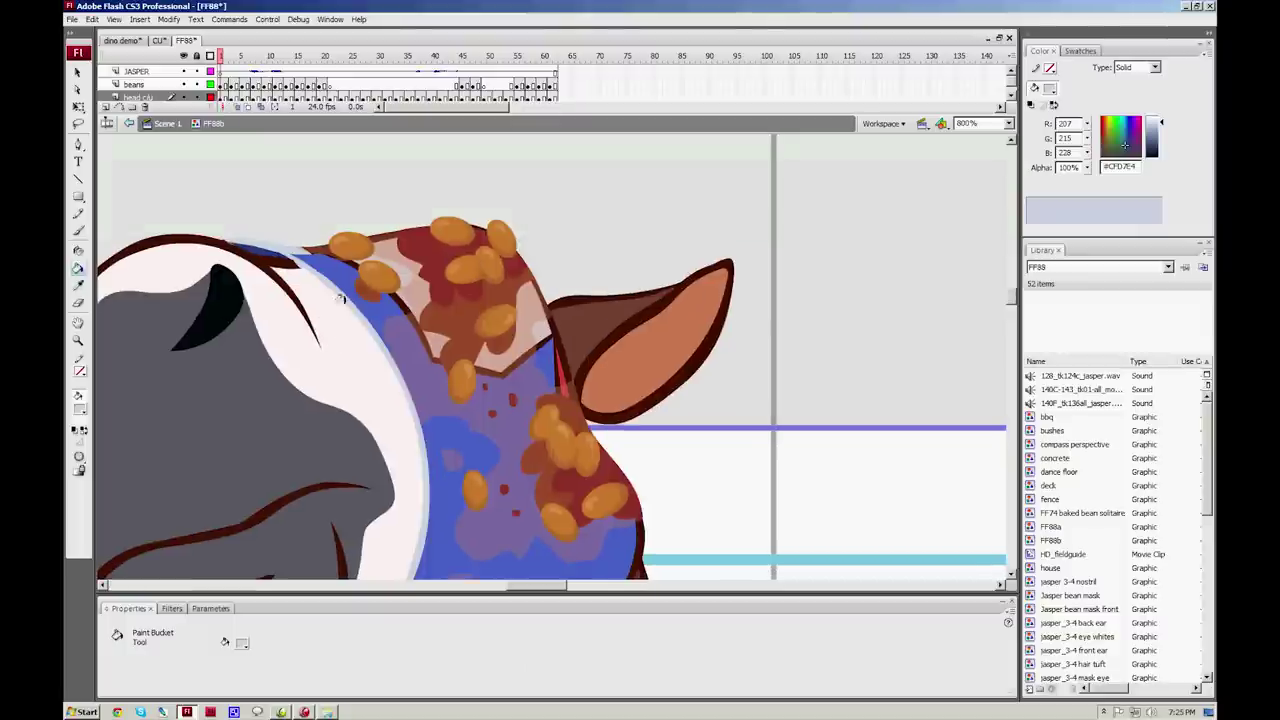
pyautogui.scroll(-8, 340, 298)
pyautogui.click(256, 402)
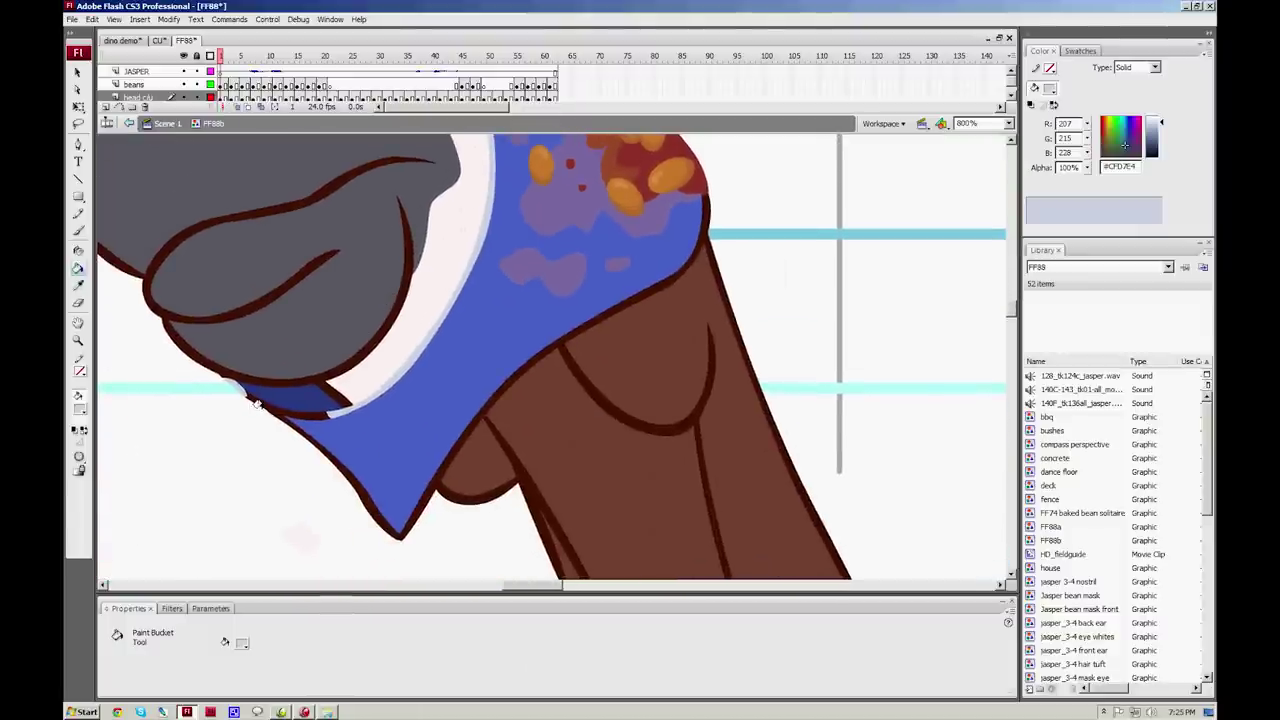
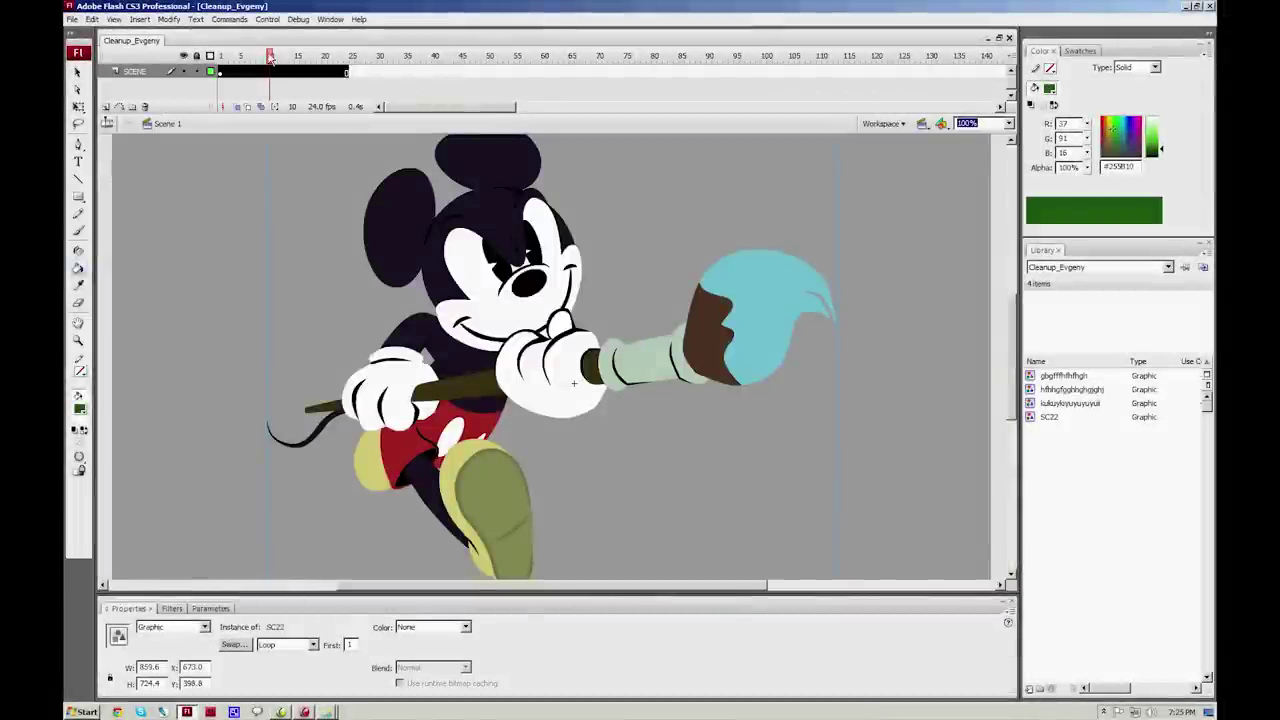
# Step: In the Cleanup_Evgeny document, return to frame 1 and open the Mickey symbol SC22 for editing
pyautogui.moveTo(269, 57); pyautogui.dragTo(200, 57)
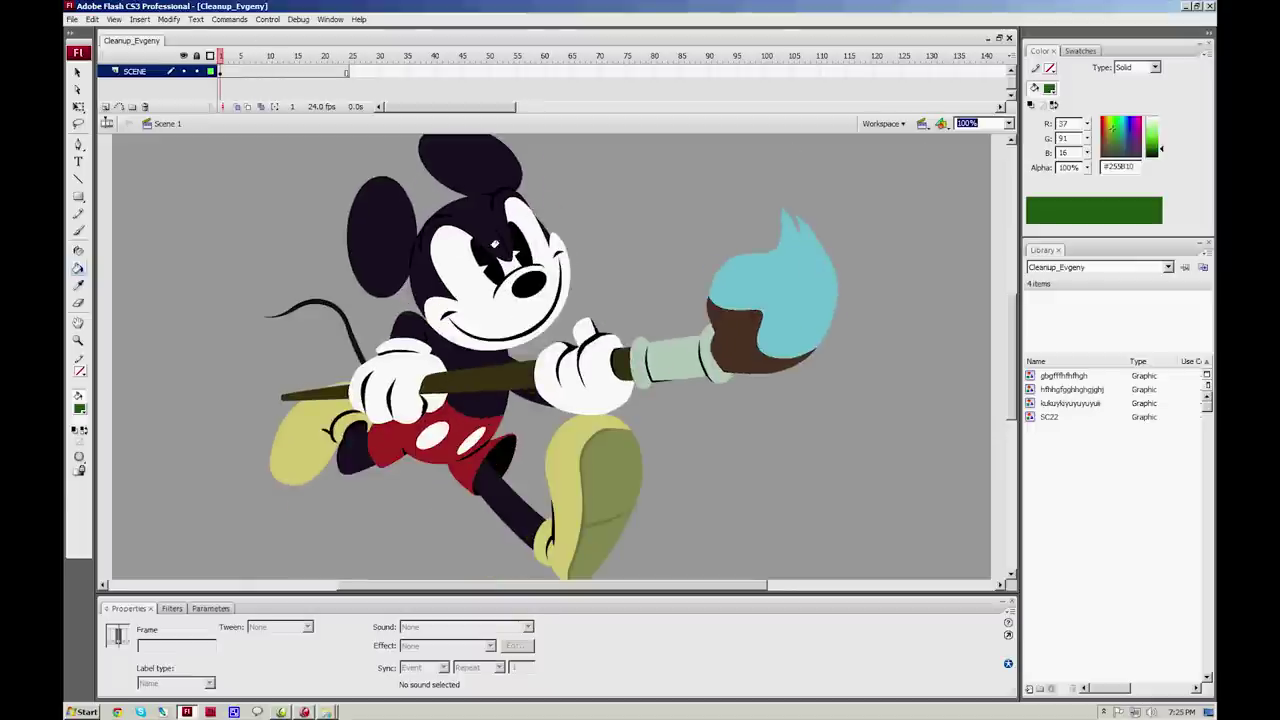
pyautogui.click(518, 290)
pyautogui.doubleClick(518, 290)
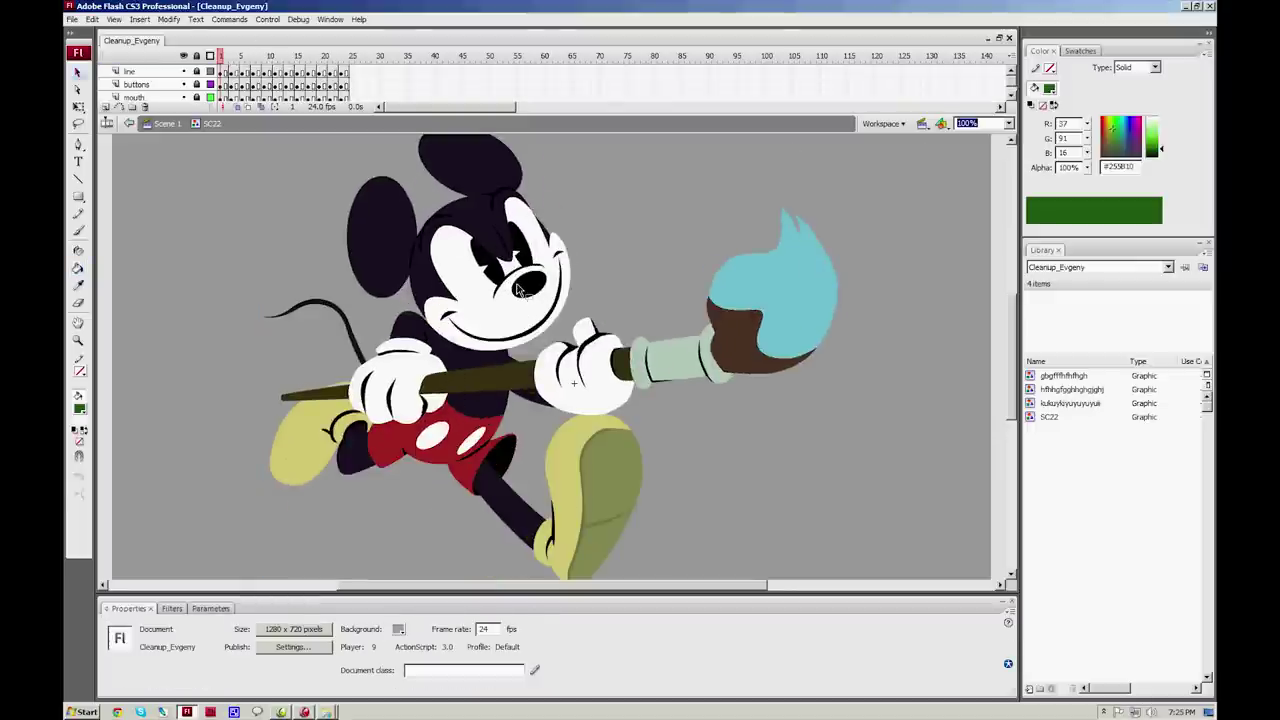
# Step: Enlarge the timeline to show SC22's layers, make room for the stage, and add a new layer above the line layer
pyautogui.moveTo(518, 114); pyautogui.dragTo(516, 412)
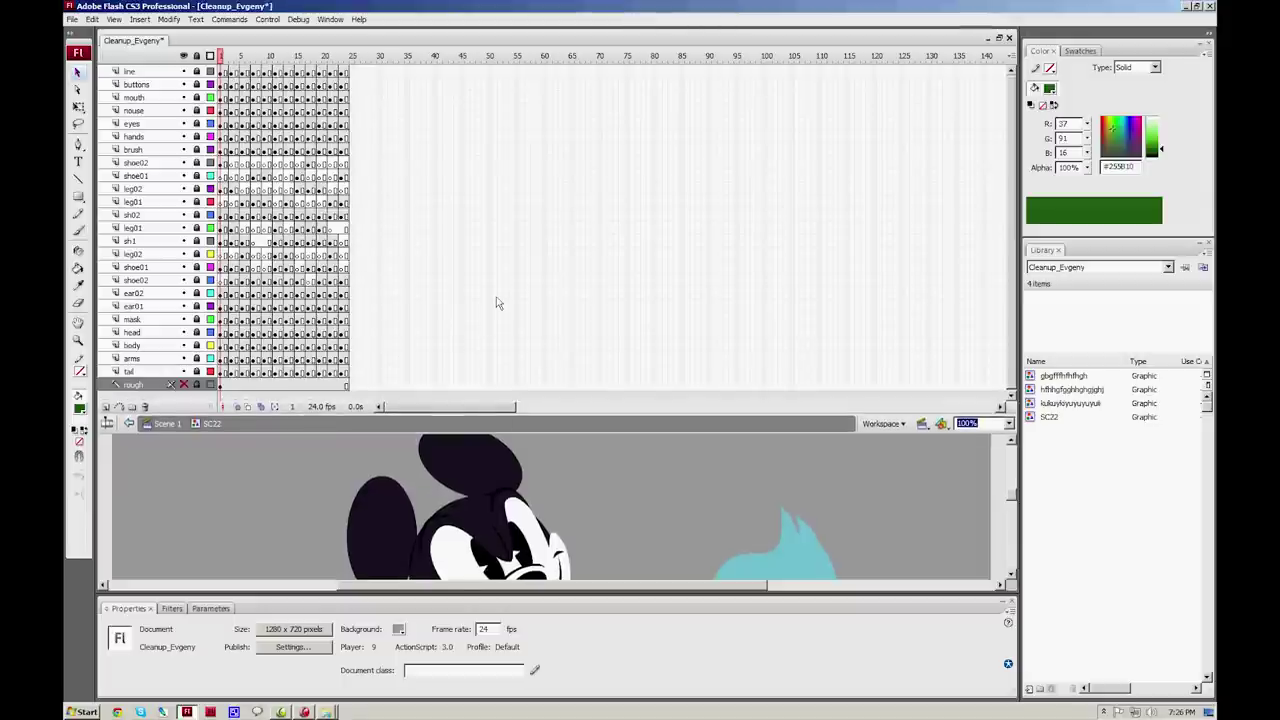
pyautogui.click(108, 608)
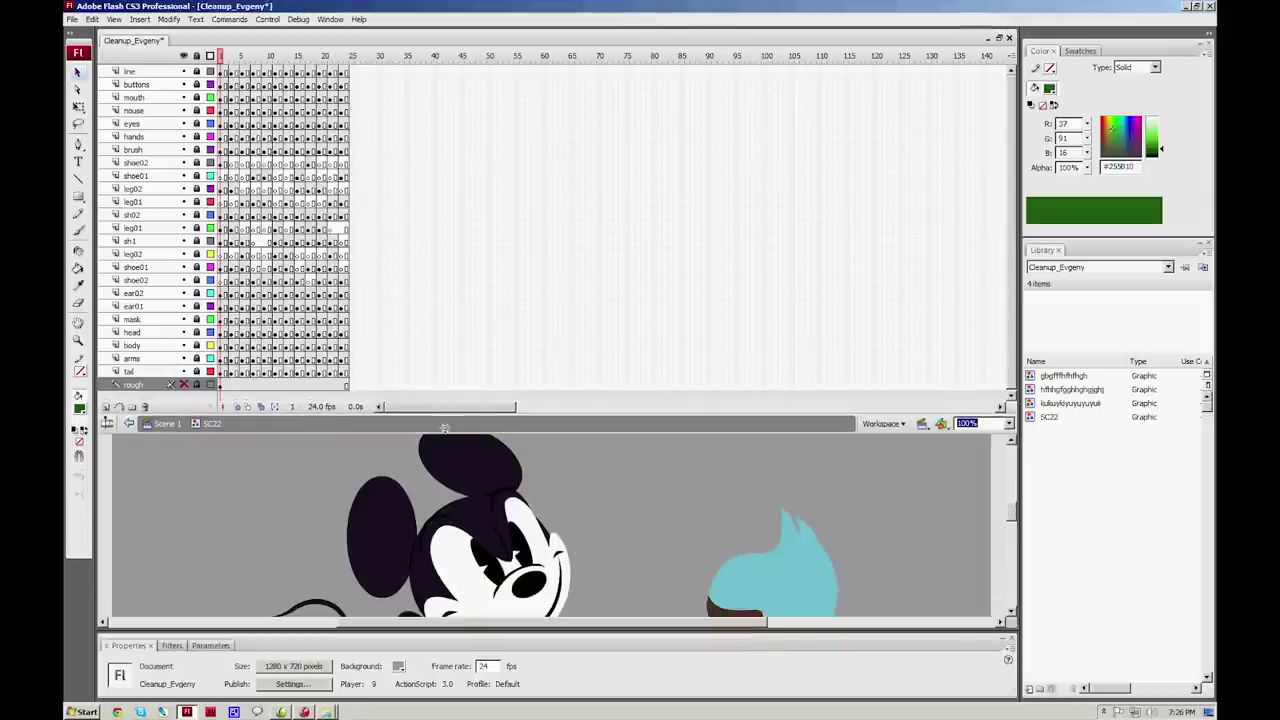
pyautogui.click(109, 650)
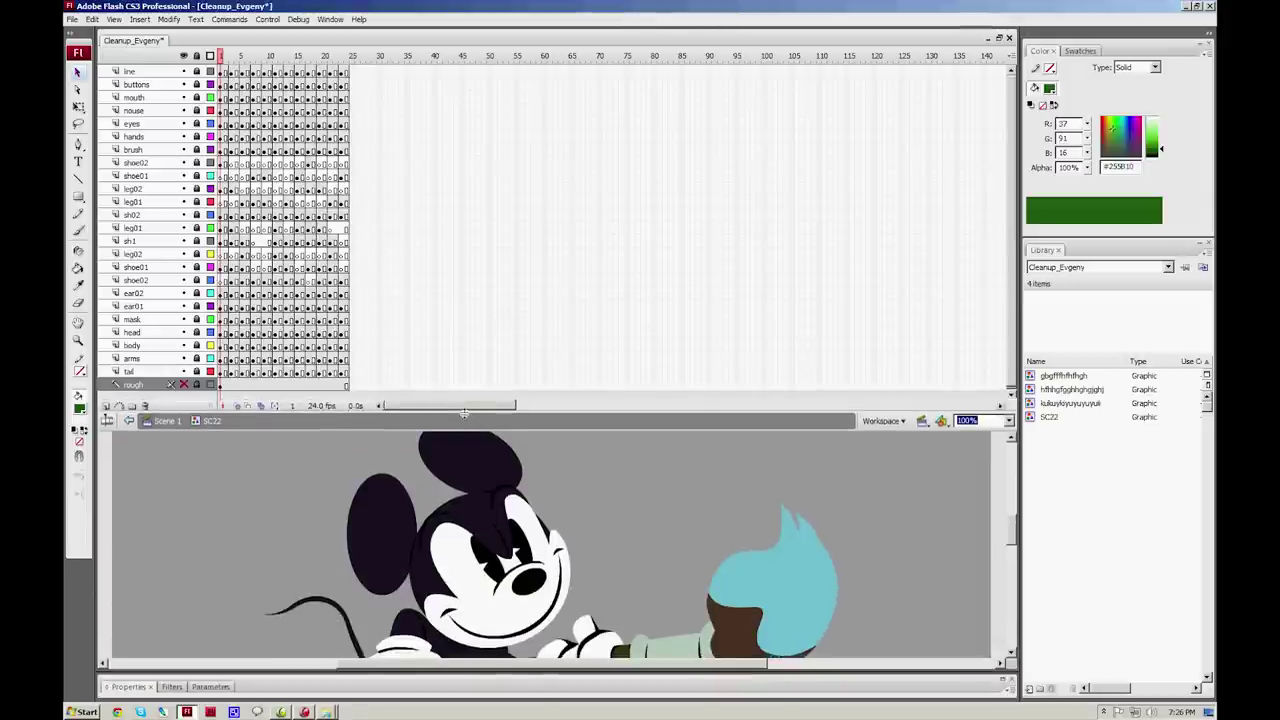
pyautogui.moveTo(448, 415); pyautogui.dragTo(428, 319)
pyautogui.click(105, 300)
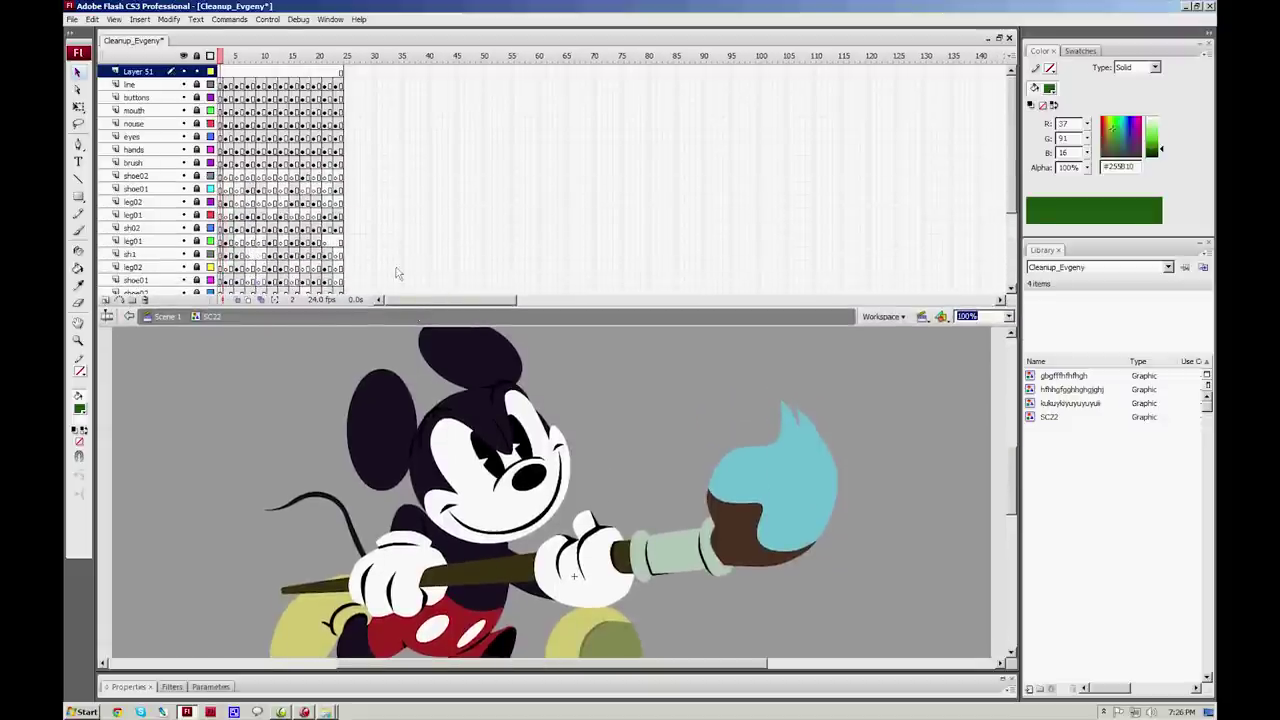
# Step: Isolate SC22's hands by hiding all layers except rough and hands, and unlock the hands layer
pyautogui.click(184, 55)
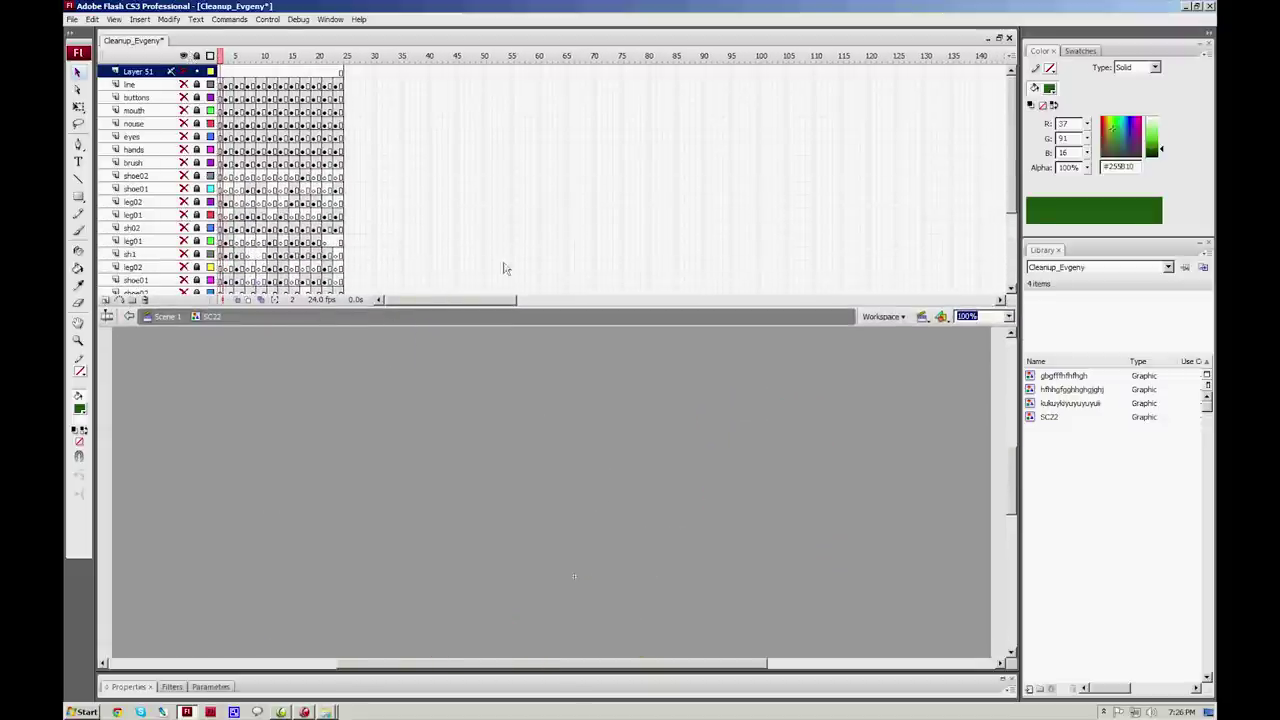
pyautogui.scroll(-3, 998, 230)
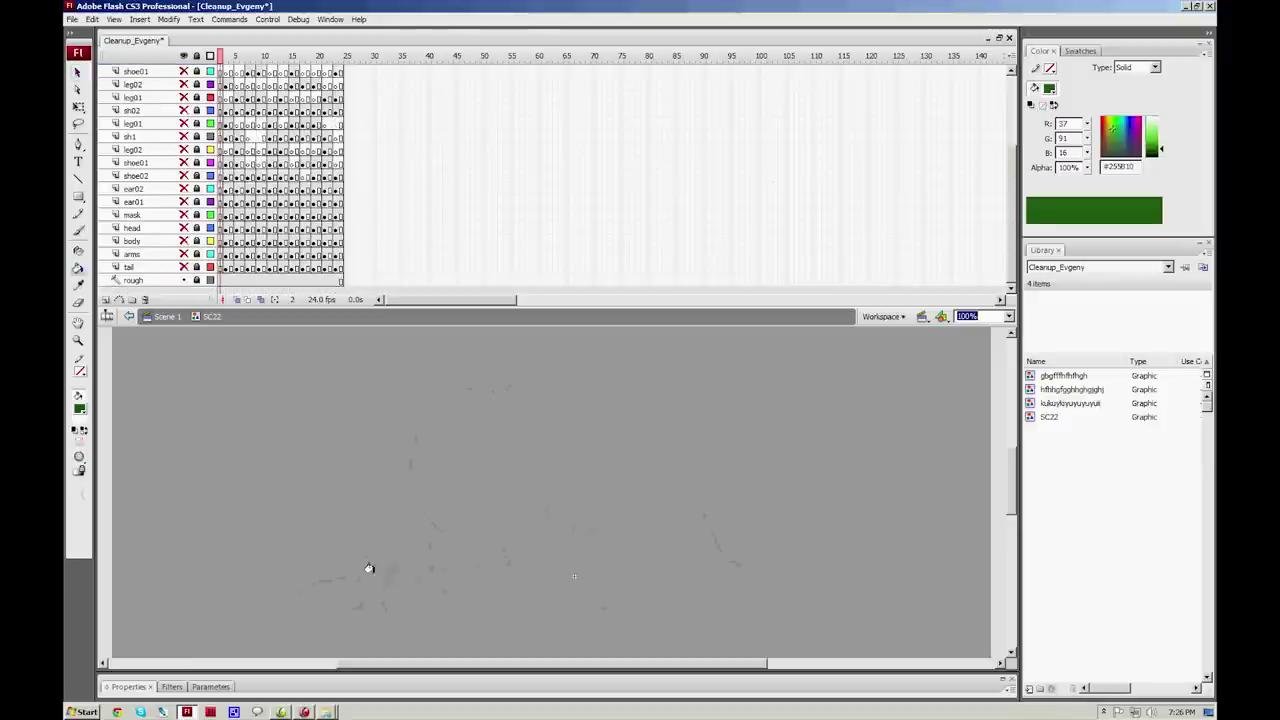
pyautogui.press('i')
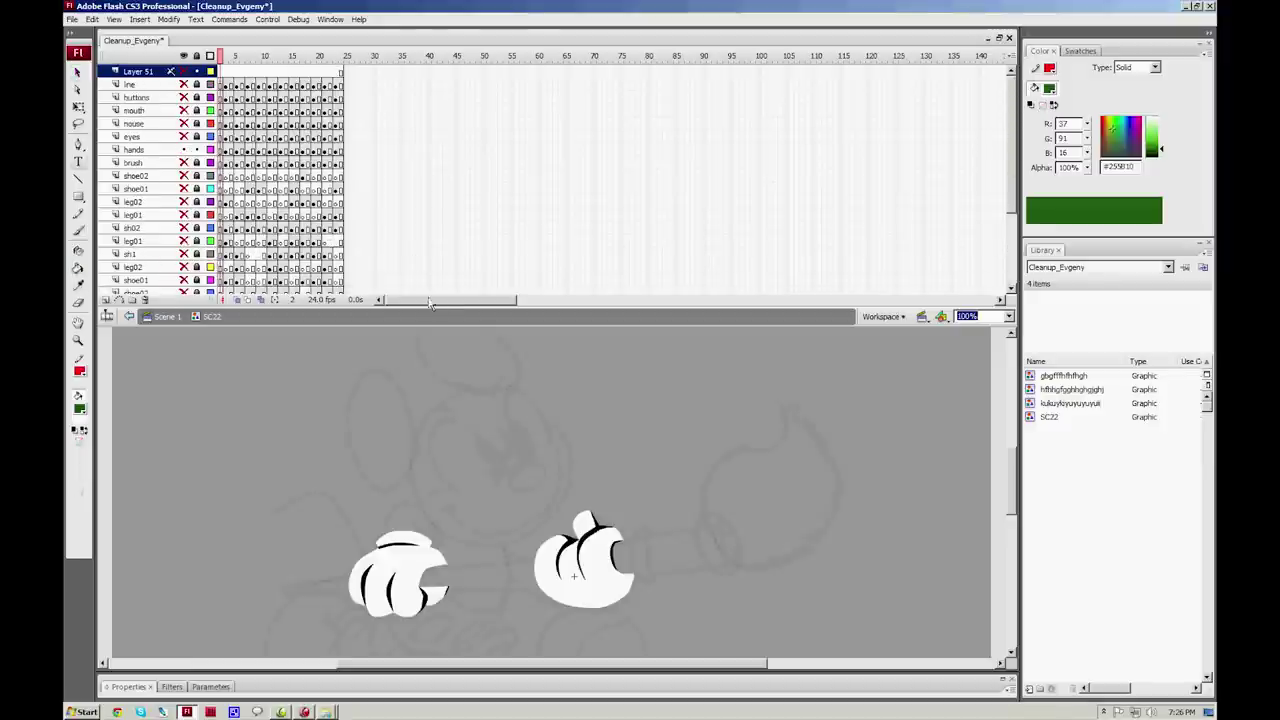
# Step: Examine the hands layer's drawings frame by frame from frame 1 to frame 10, and return to frame 1
pyautogui.click(219, 150)
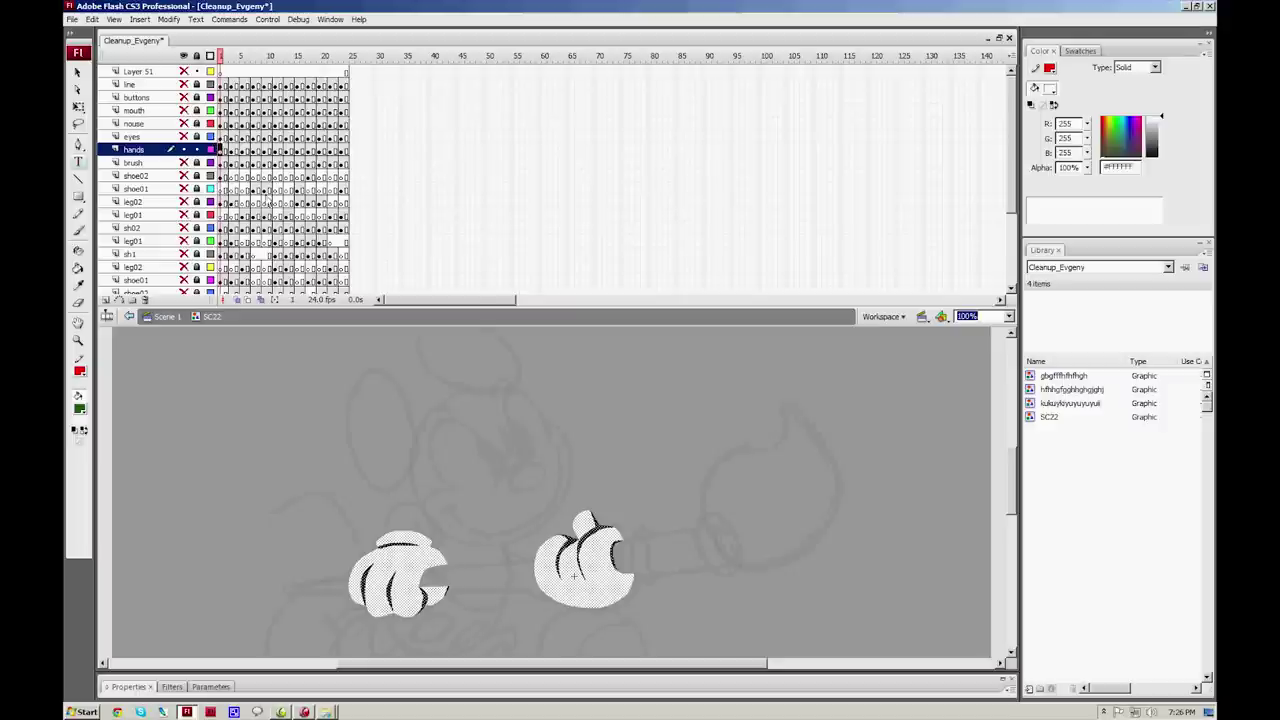
pyautogui.click(231, 150)
pyautogui.click(243, 150)
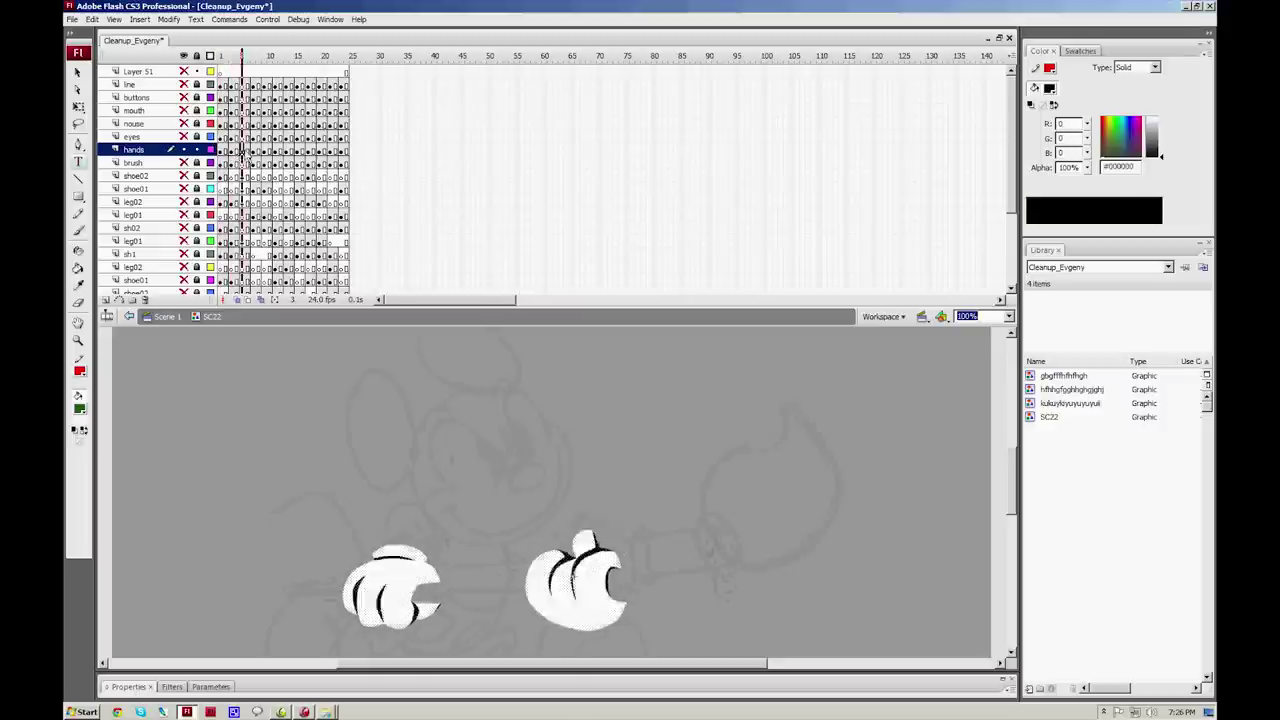
pyautogui.click(257, 150)
pyautogui.click(269, 150)
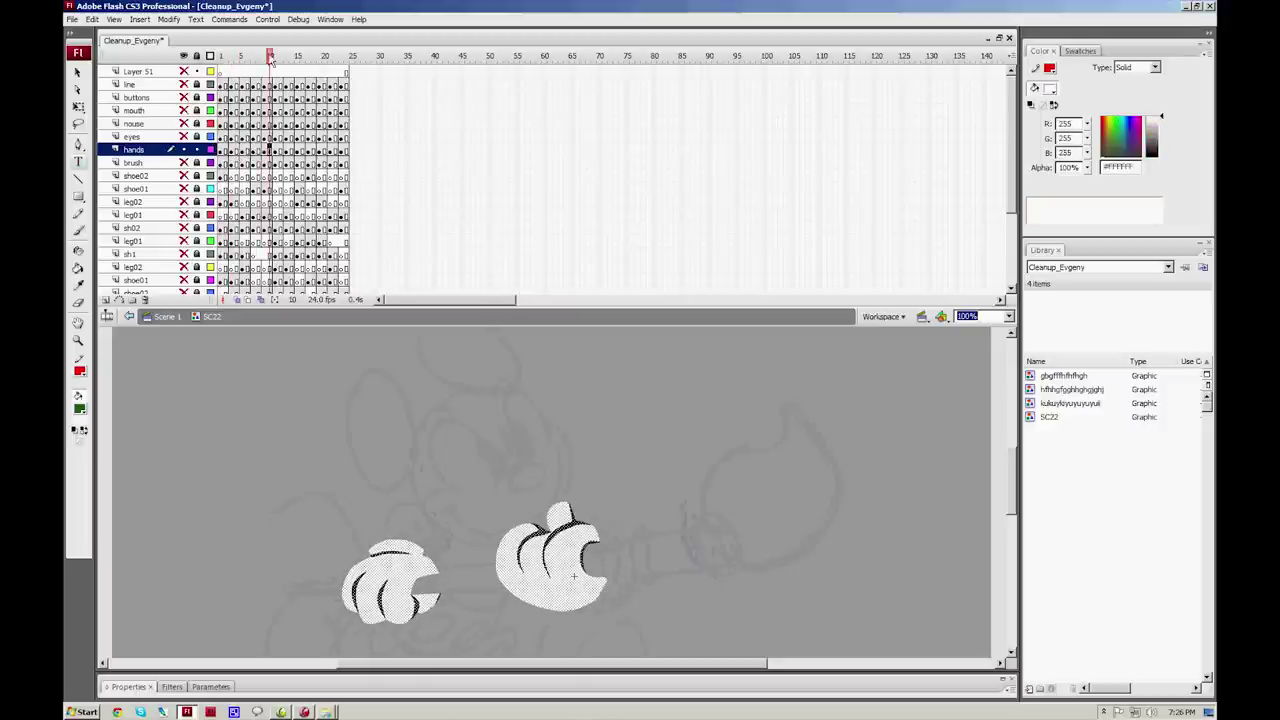
pyautogui.moveTo(270, 57)
pyautogui.mouseDown()
pyautogui.moveTo(295, 55)
pyautogui.moveTo(226, 56)
pyautogui.moveTo(254, 68)
pyautogui.moveTo(218, 58)
pyautogui.mouseUp()
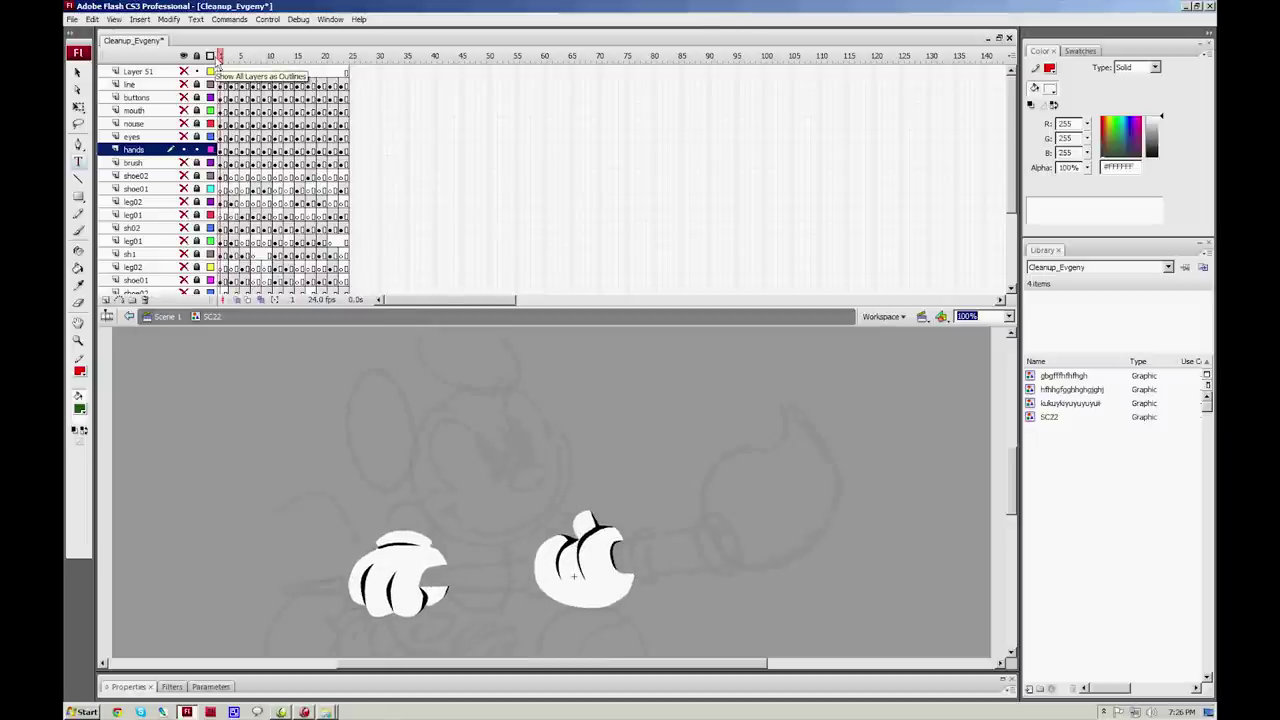
# Step: Show the eyes layer together with the hands, then play and scrub the frames to examine both drawings
pyautogui.click(184, 149)
pyautogui.click(184, 149)
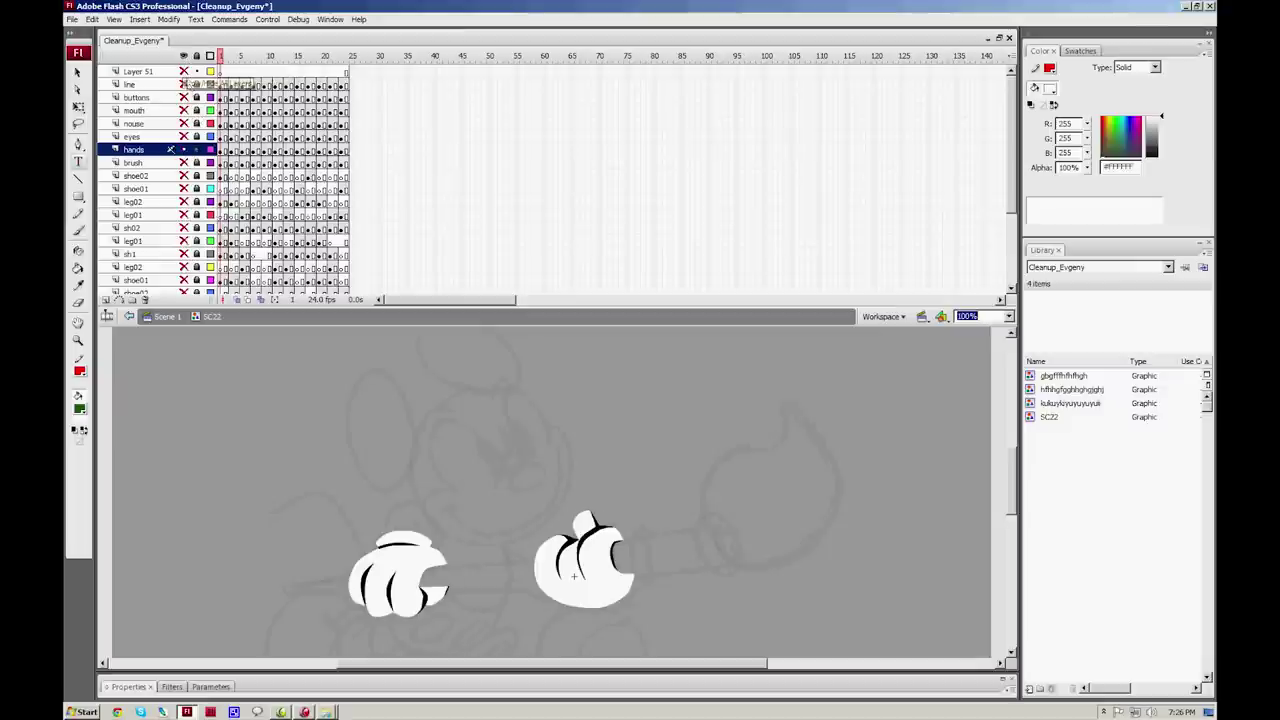
pyautogui.click(184, 136)
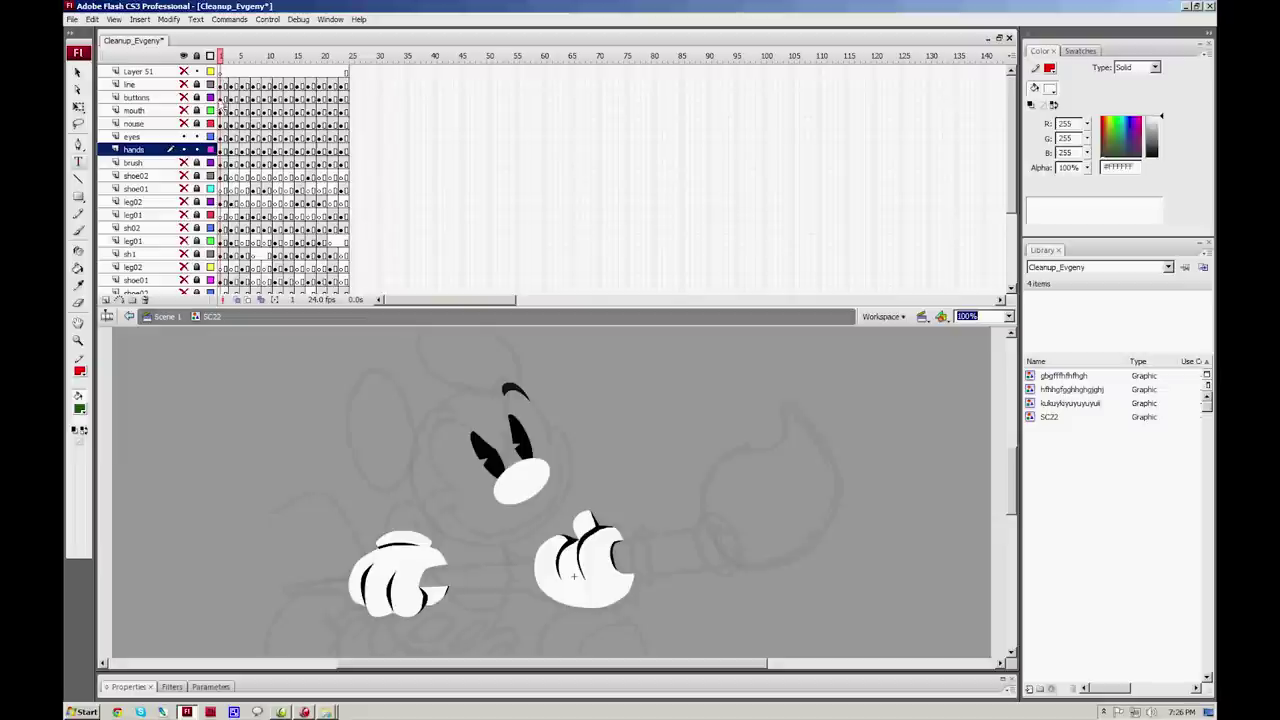
pyautogui.press('Return')
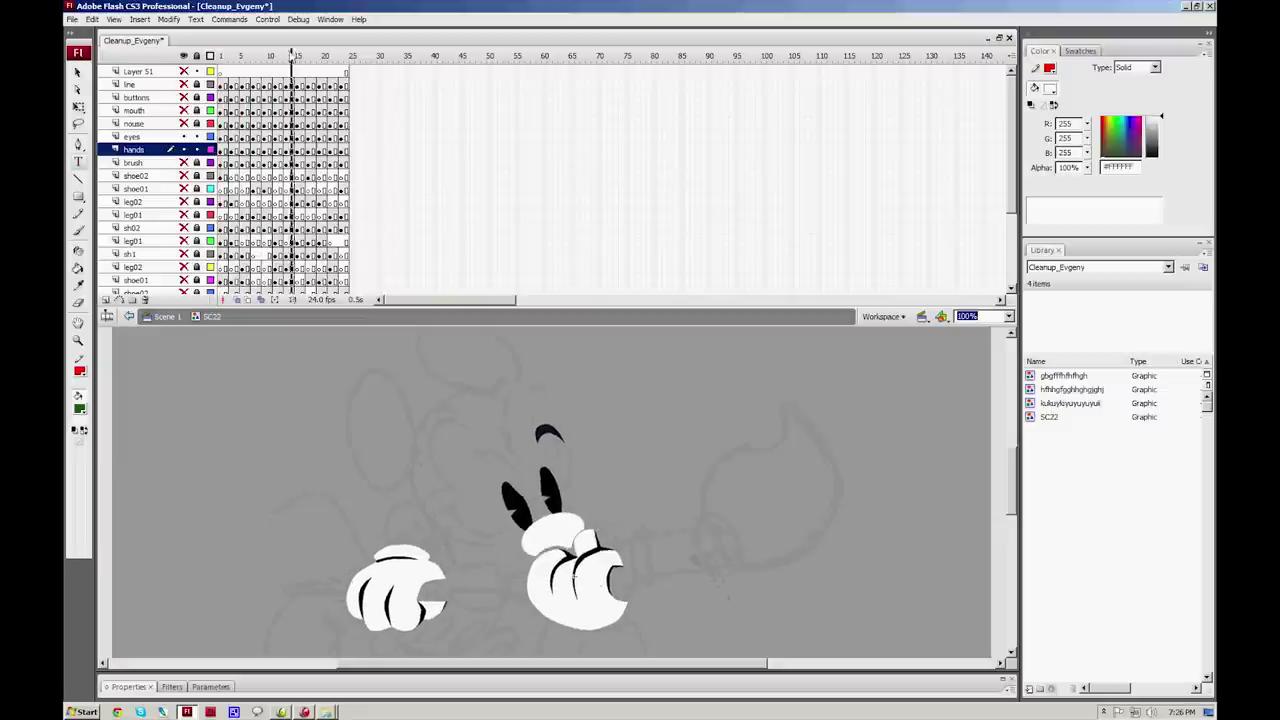
pyautogui.click(219, 56)
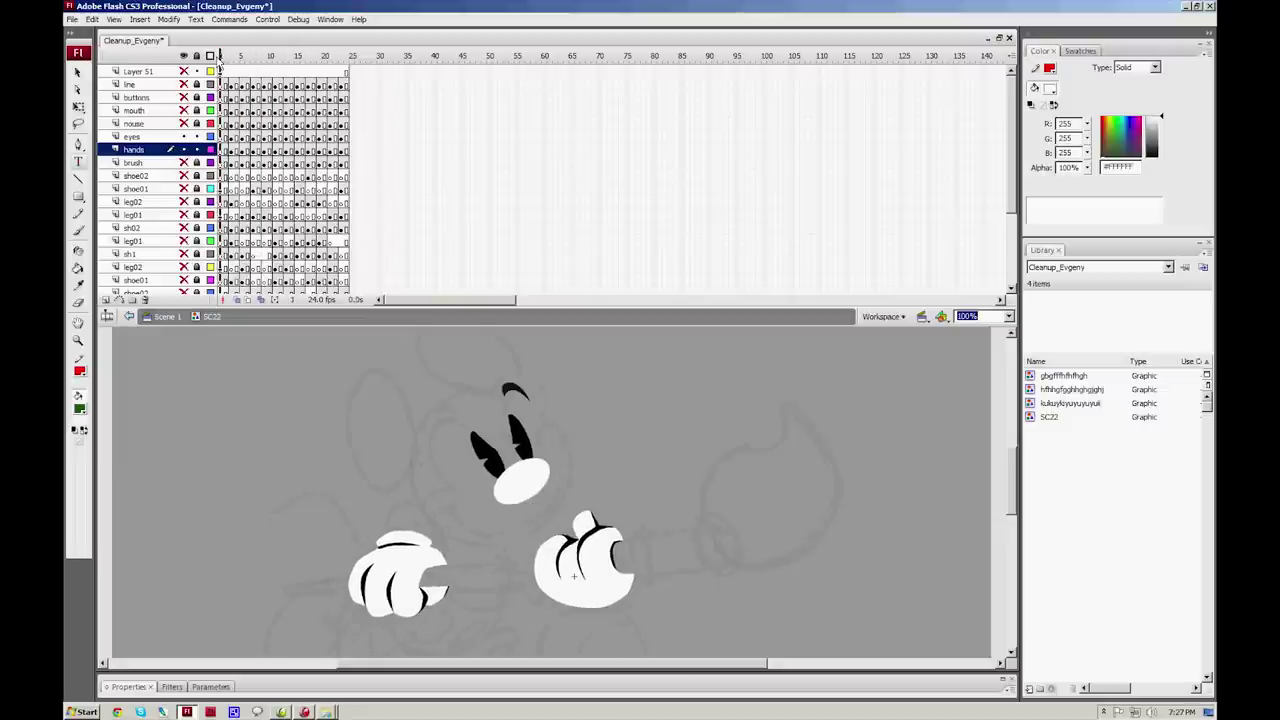
pyautogui.moveTo(219, 56); pyautogui.dragTo(247, 56)
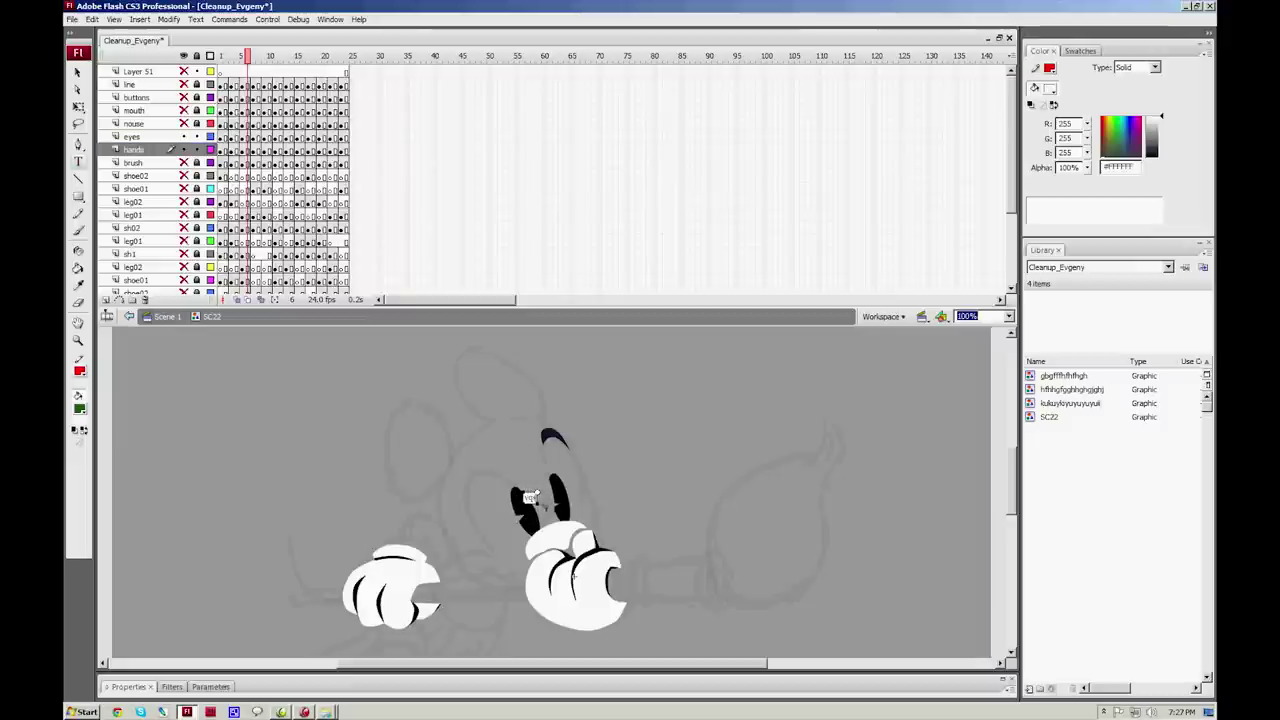
pyautogui.press('v')
pyautogui.click(524, 512)
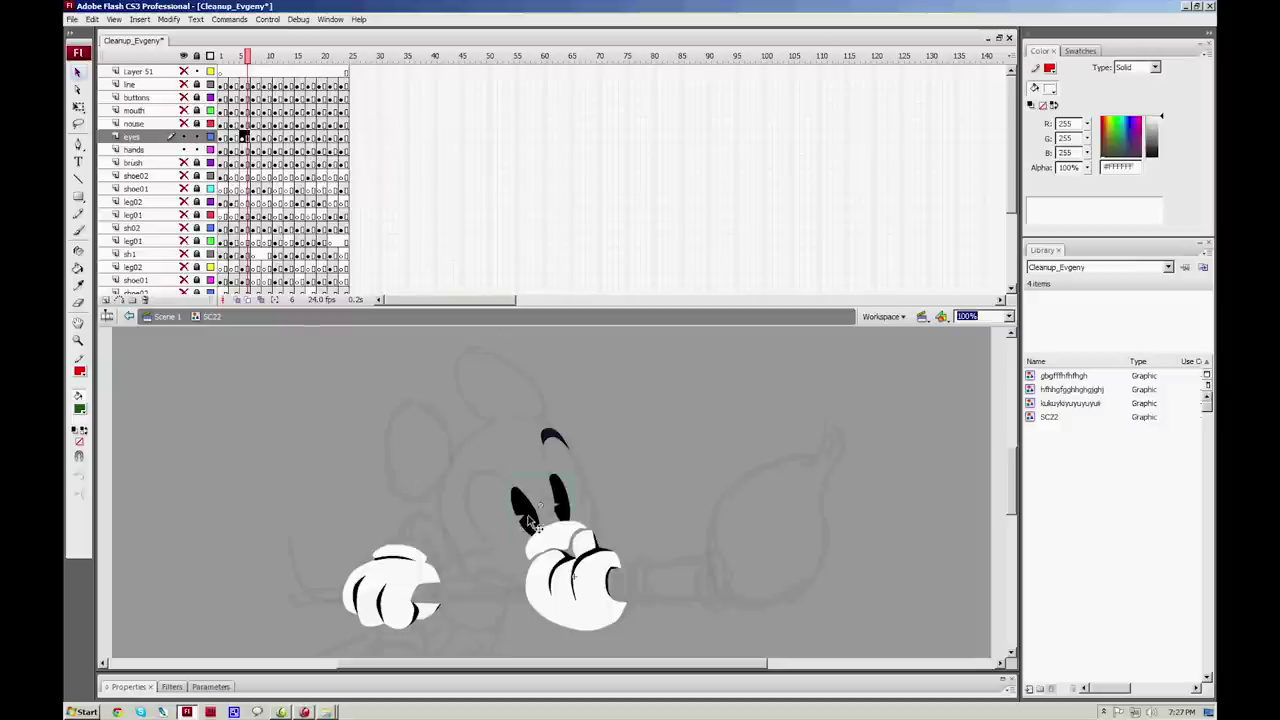
pyautogui.press('Return')
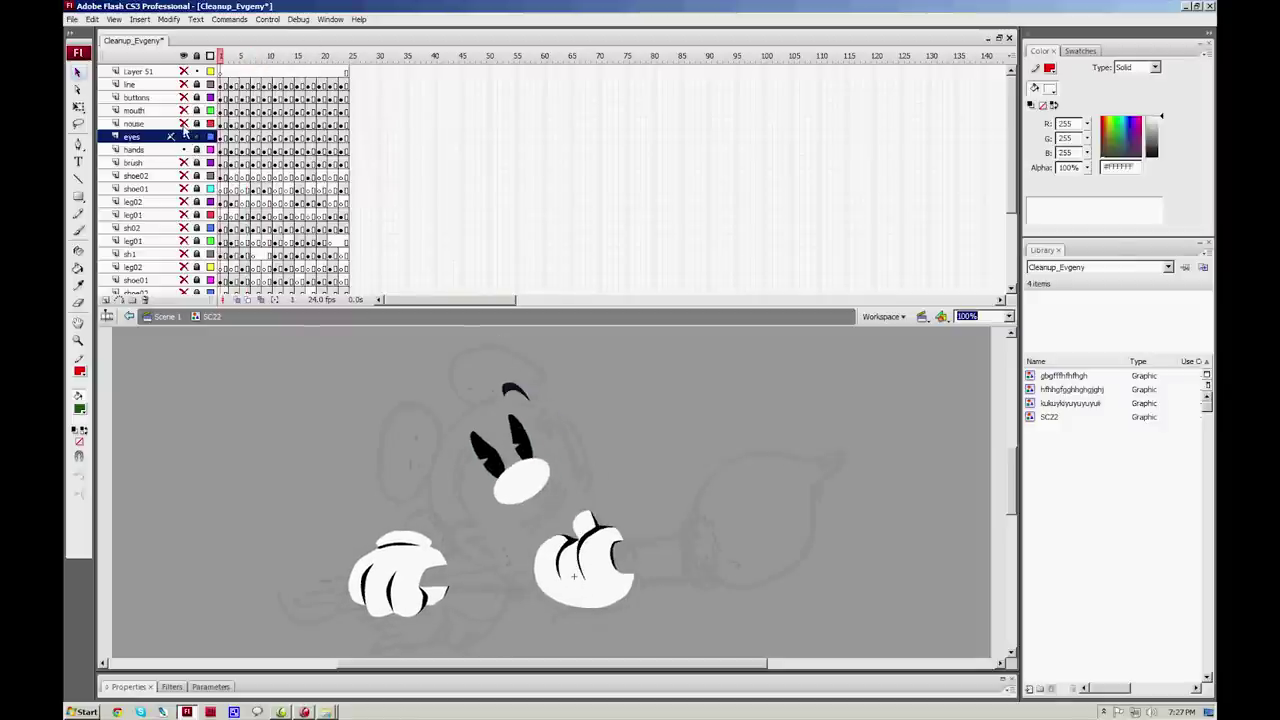
# Step: Show all the layers again and give the stage more room, toggling the line layer off and on to compare
pyautogui.moveTo(183, 123); pyautogui.dragTo(185, 72)
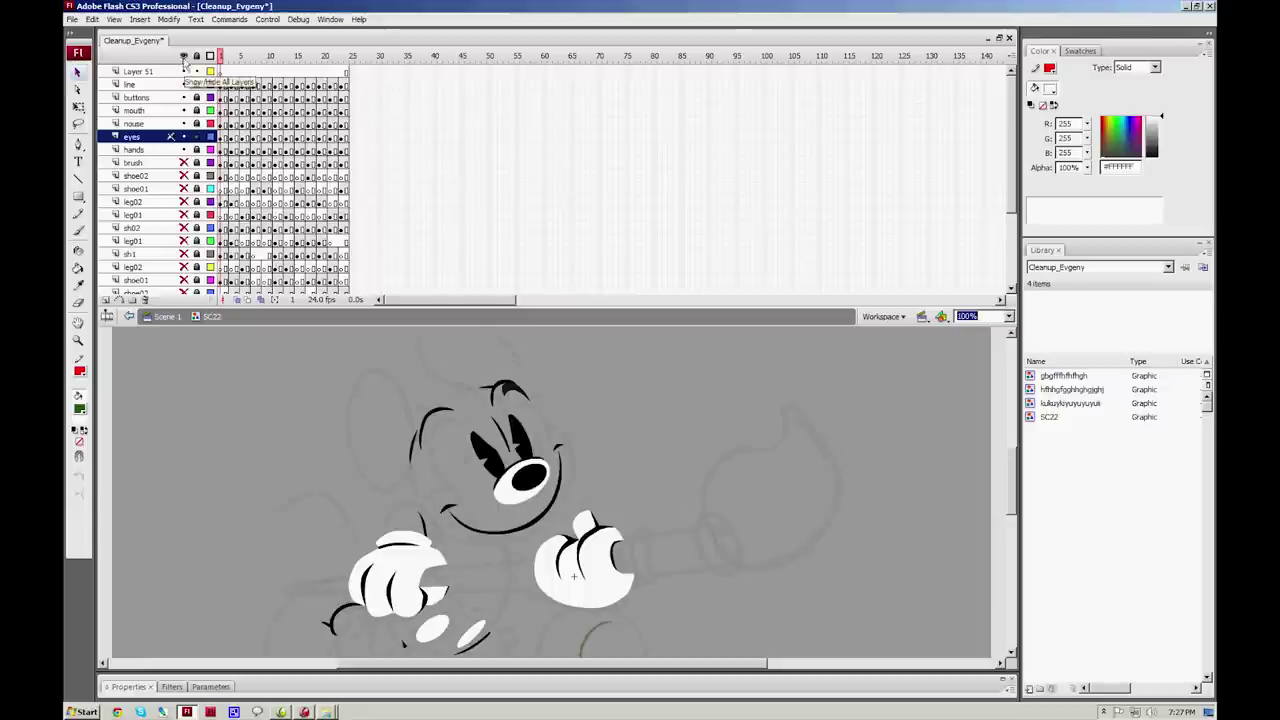
pyautogui.click(183, 55)
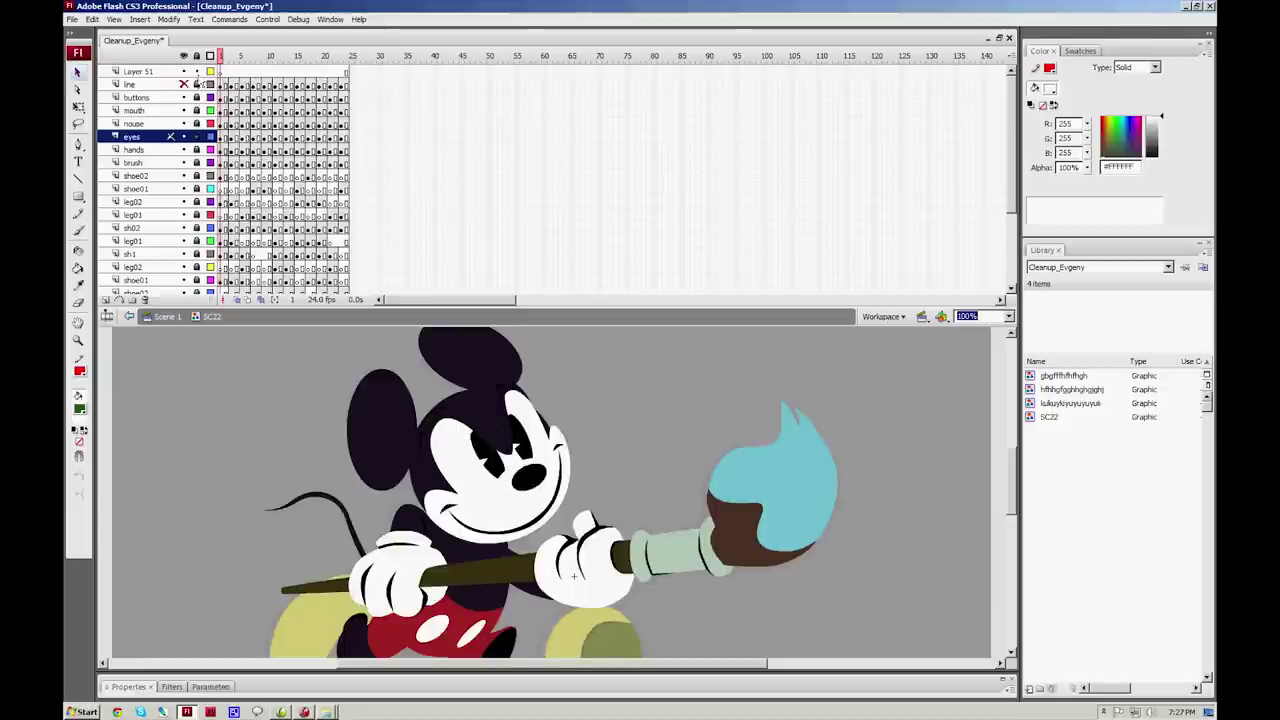
pyautogui.click(183, 84)
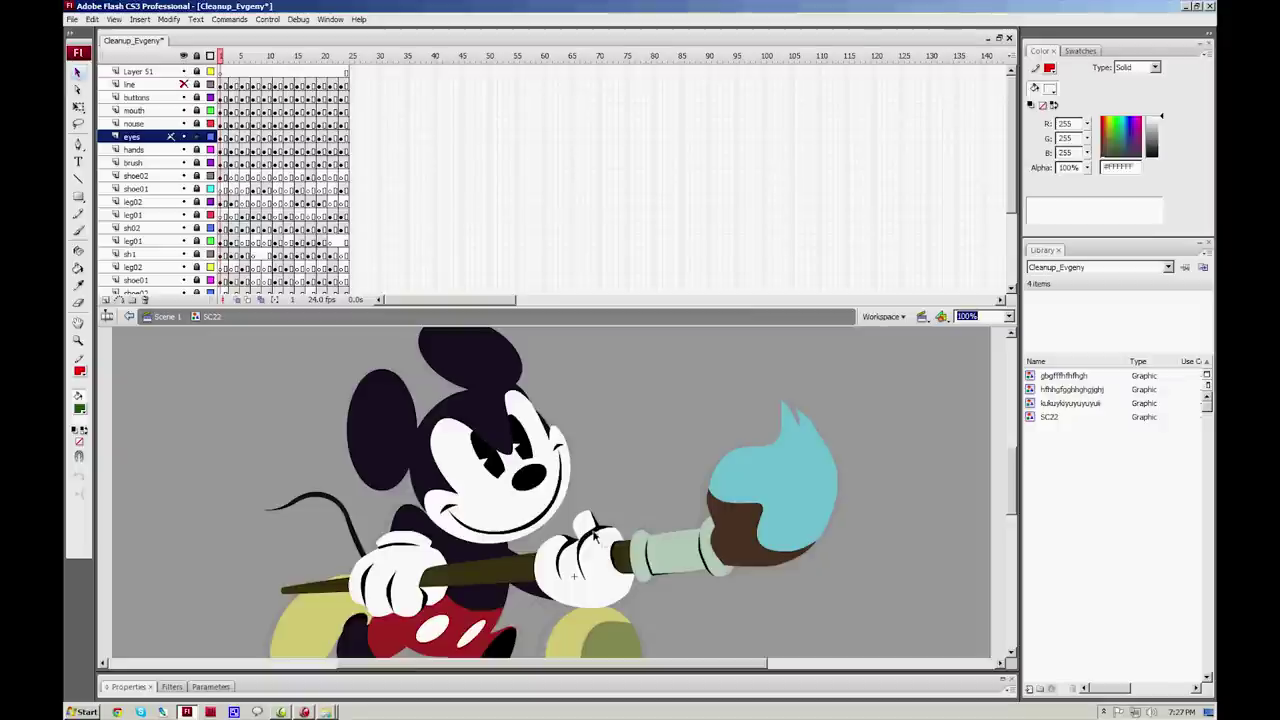
pyautogui.moveTo(546, 318); pyautogui.dragTo(547, 247)
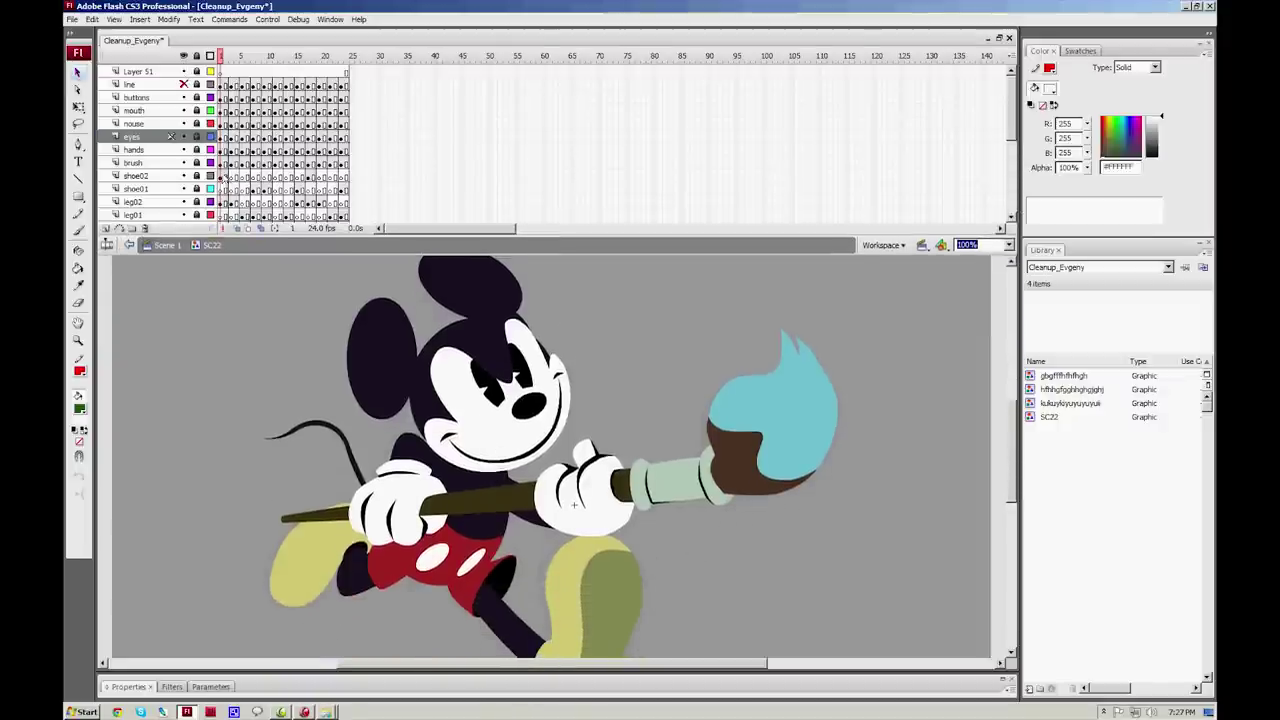
pyautogui.click(184, 86)
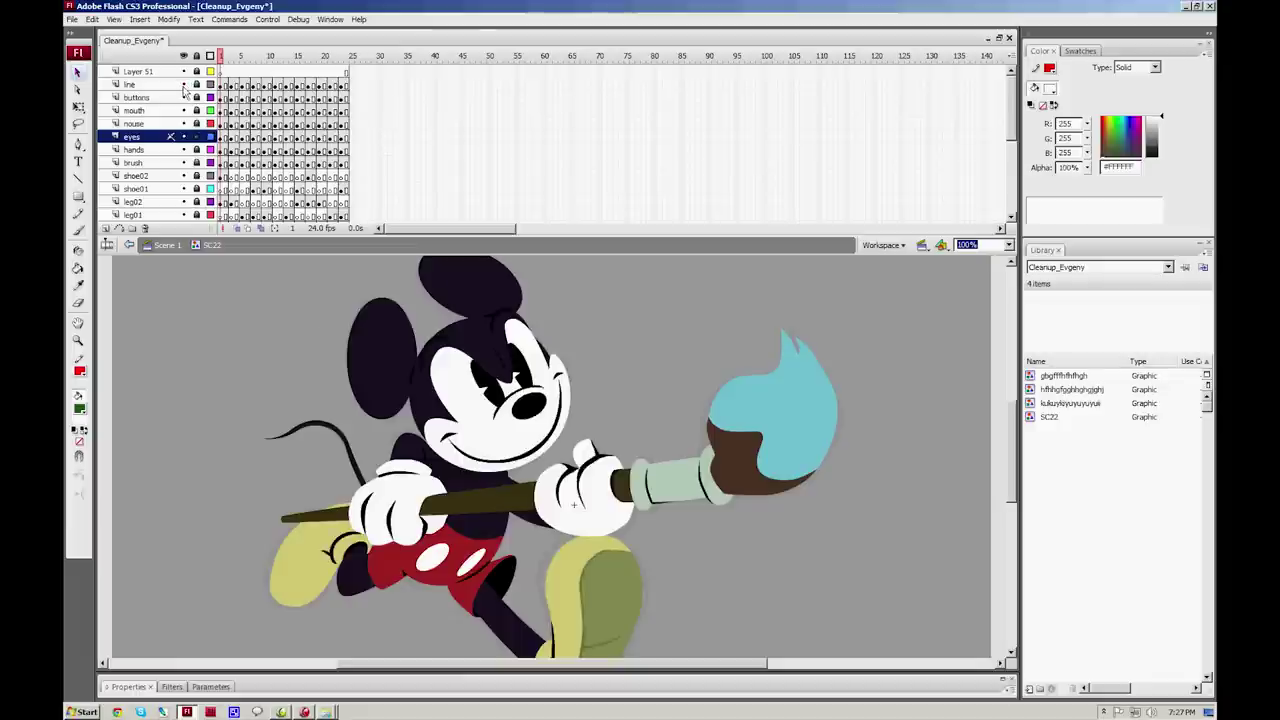
pyautogui.moveTo(222, 55)
pyautogui.mouseDown()
pyautogui.moveTo(250, 55)
pyautogui.moveTo(213, 56)
pyautogui.mouseUp()
# Step: Hide the line layer, brush black linework on Layer 51 over Mickey's face, and lock Layer 51
pyautogui.click(145, 86)
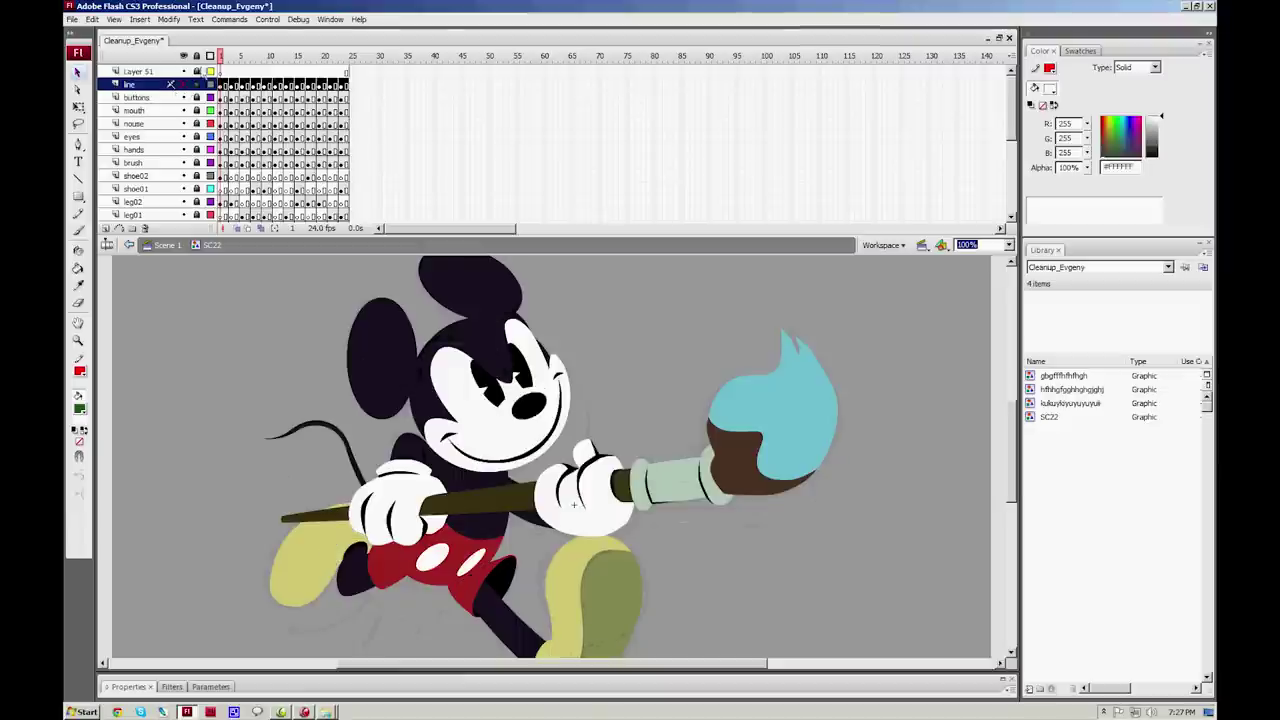
pyautogui.click(225, 72)
pyautogui.press('b')
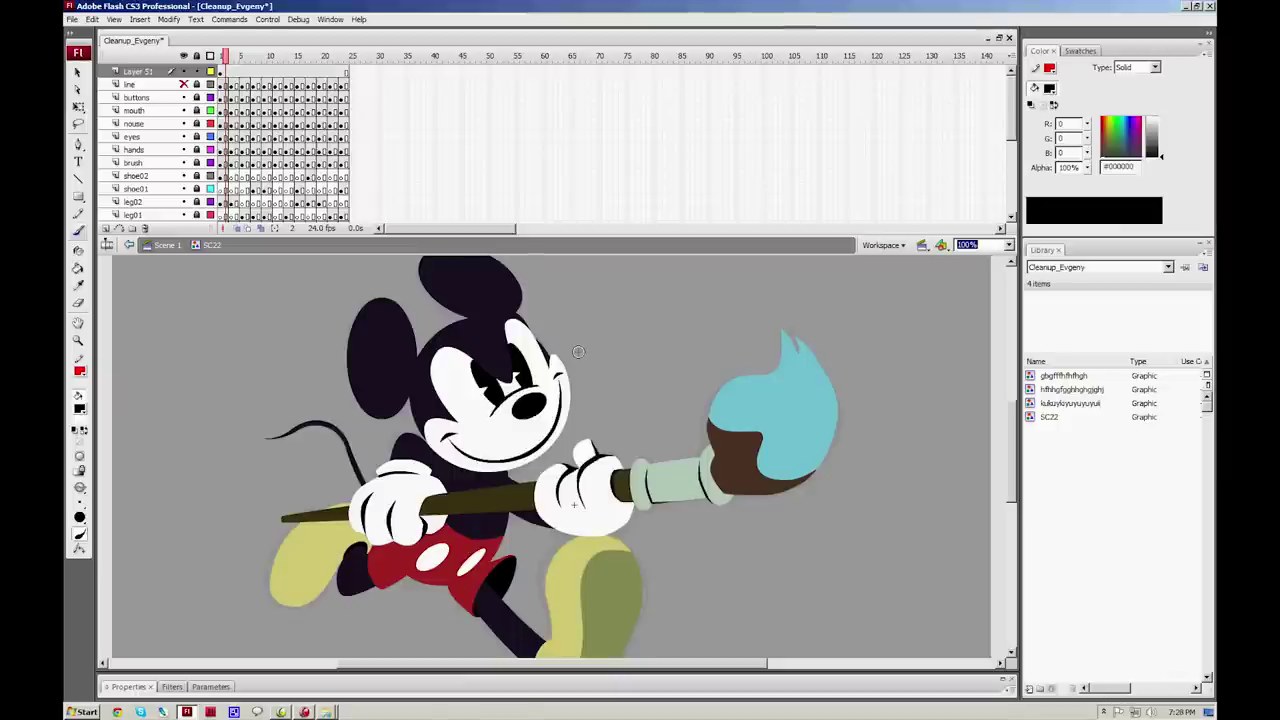
pyautogui.moveTo(594, 421); pyautogui.dragTo(561, 325)
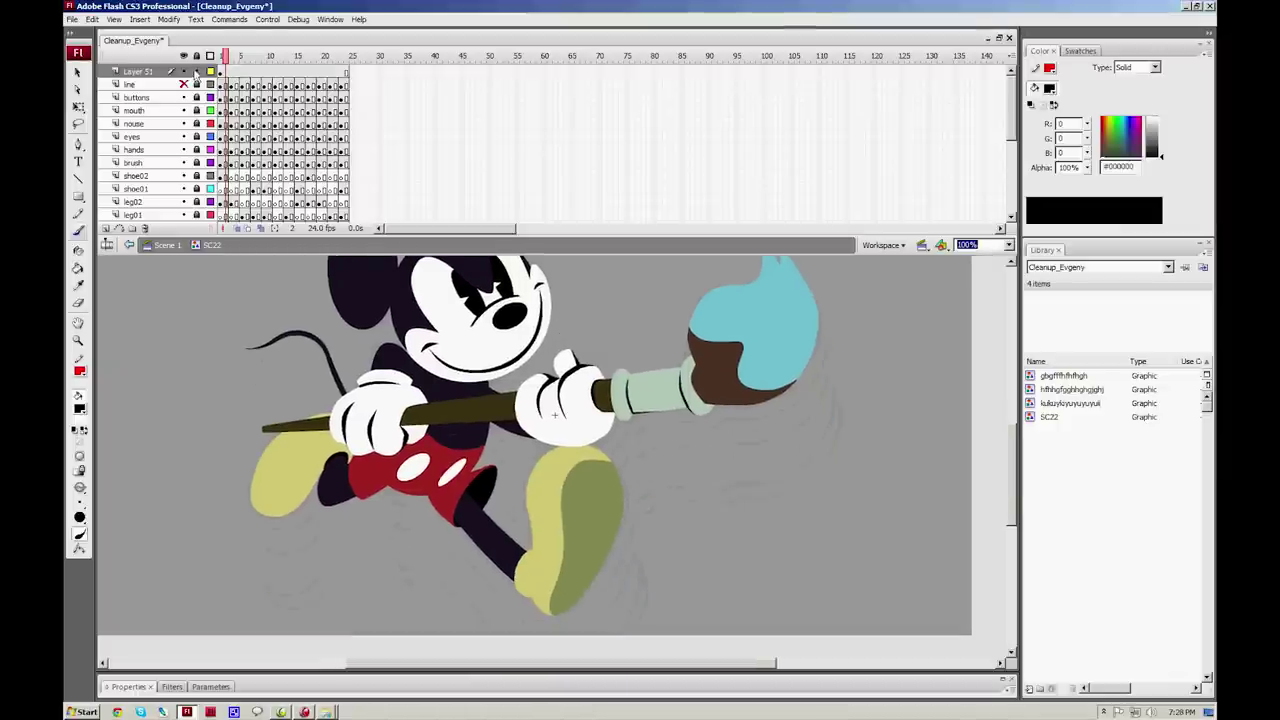
pyautogui.click(196, 73)
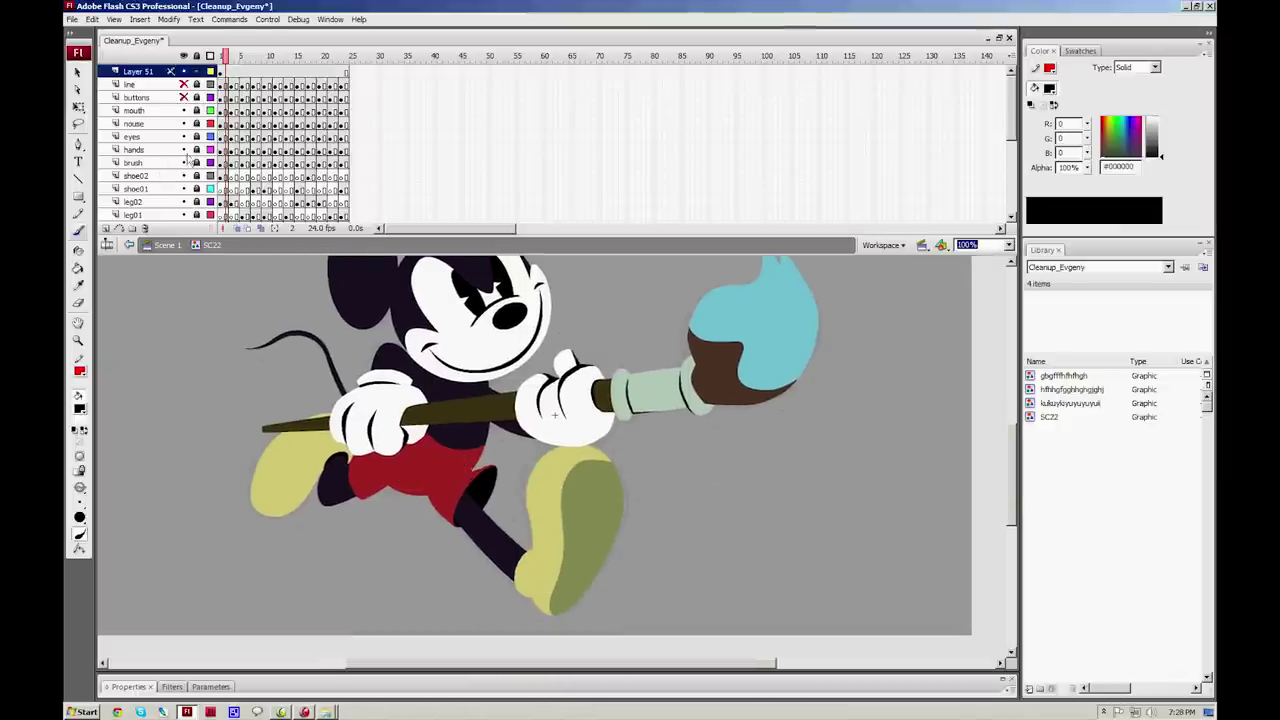
# Step: Toggle the buttons, brush, shoe and leg layers off and on to examine which body part each one holds
pyautogui.click(184, 97)
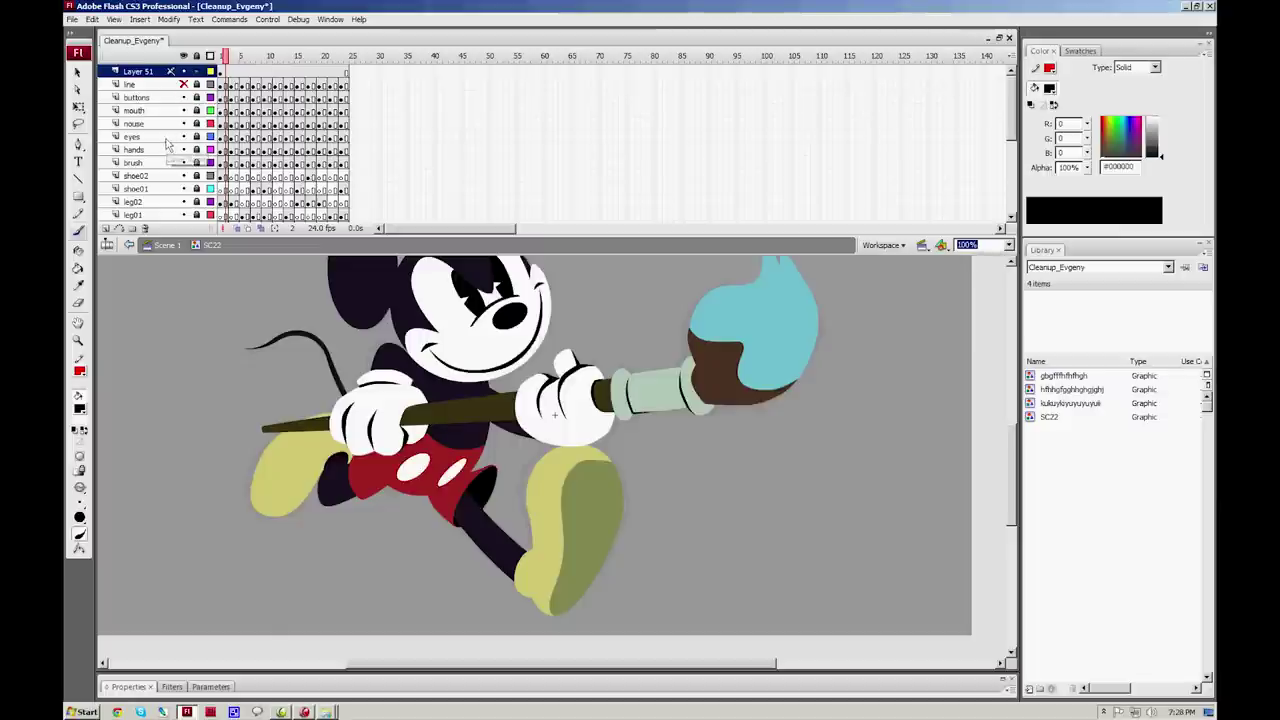
pyautogui.click(165, 137)
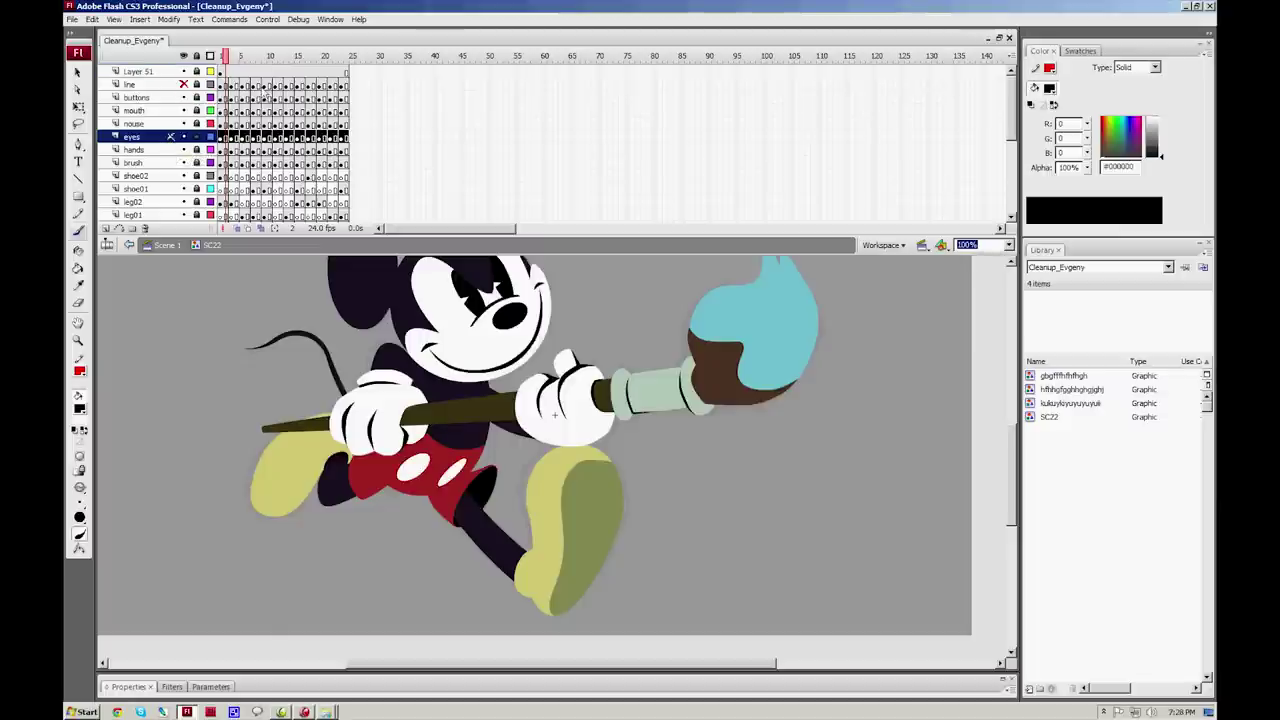
pyautogui.click(184, 163)
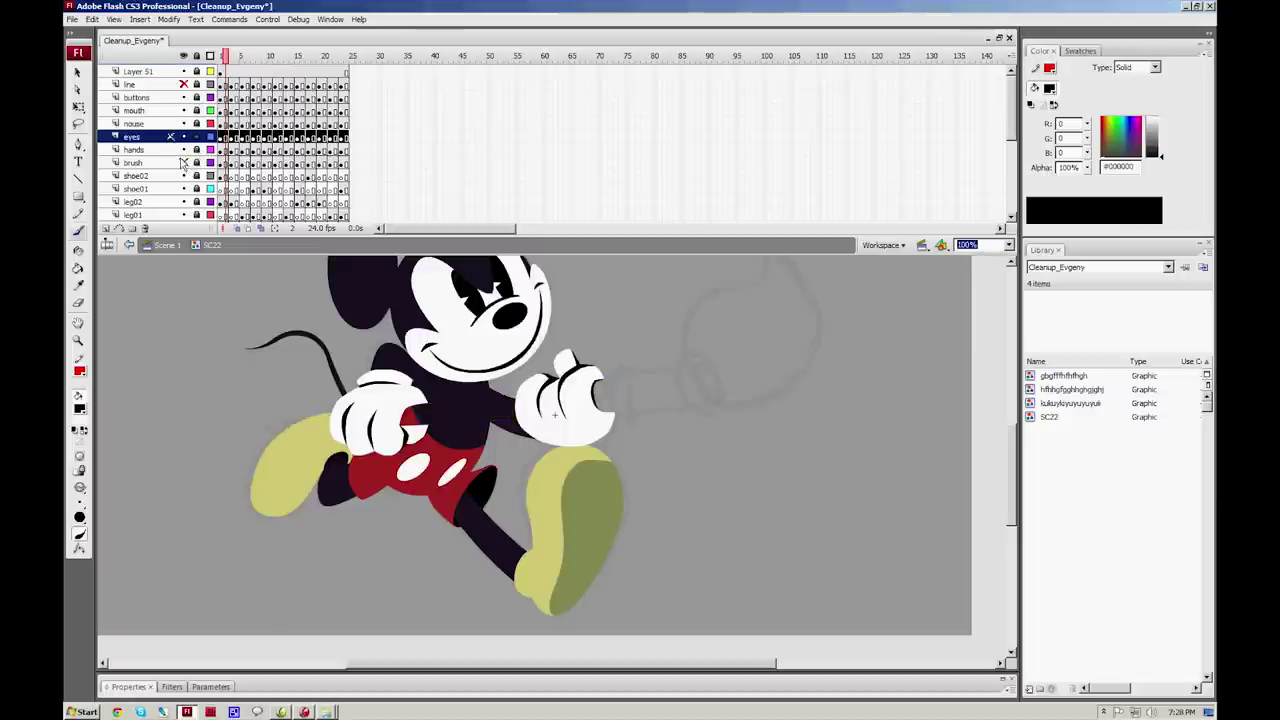
pyautogui.click(182, 163)
pyautogui.click(184, 176)
pyautogui.click(184, 176)
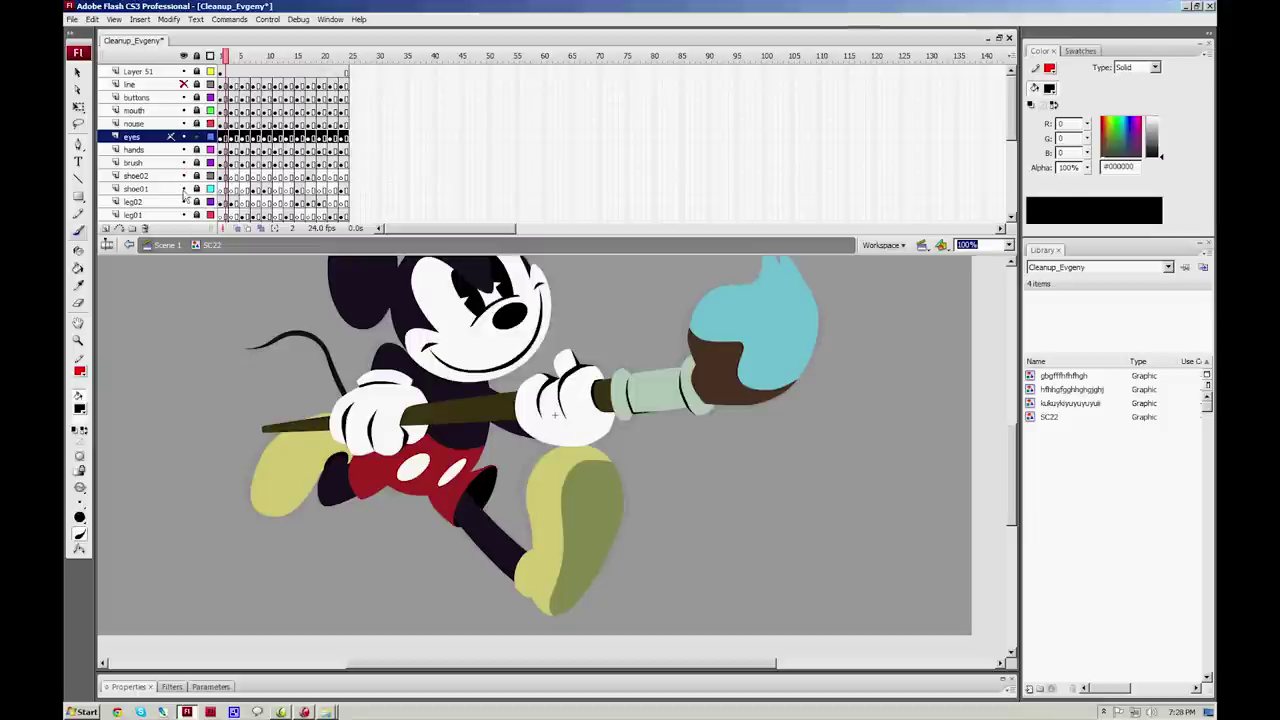
pyautogui.click(184, 202)
pyautogui.click(183, 189)
pyautogui.click(184, 176)
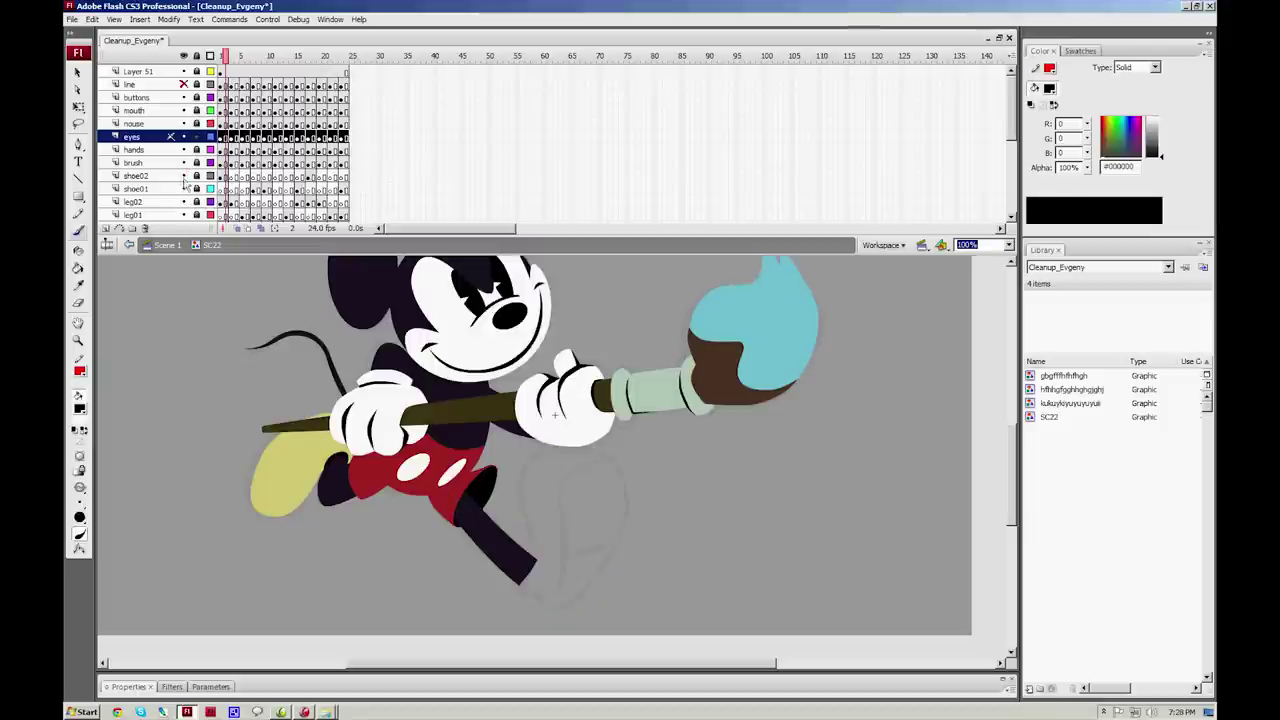
pyautogui.click(182, 176)
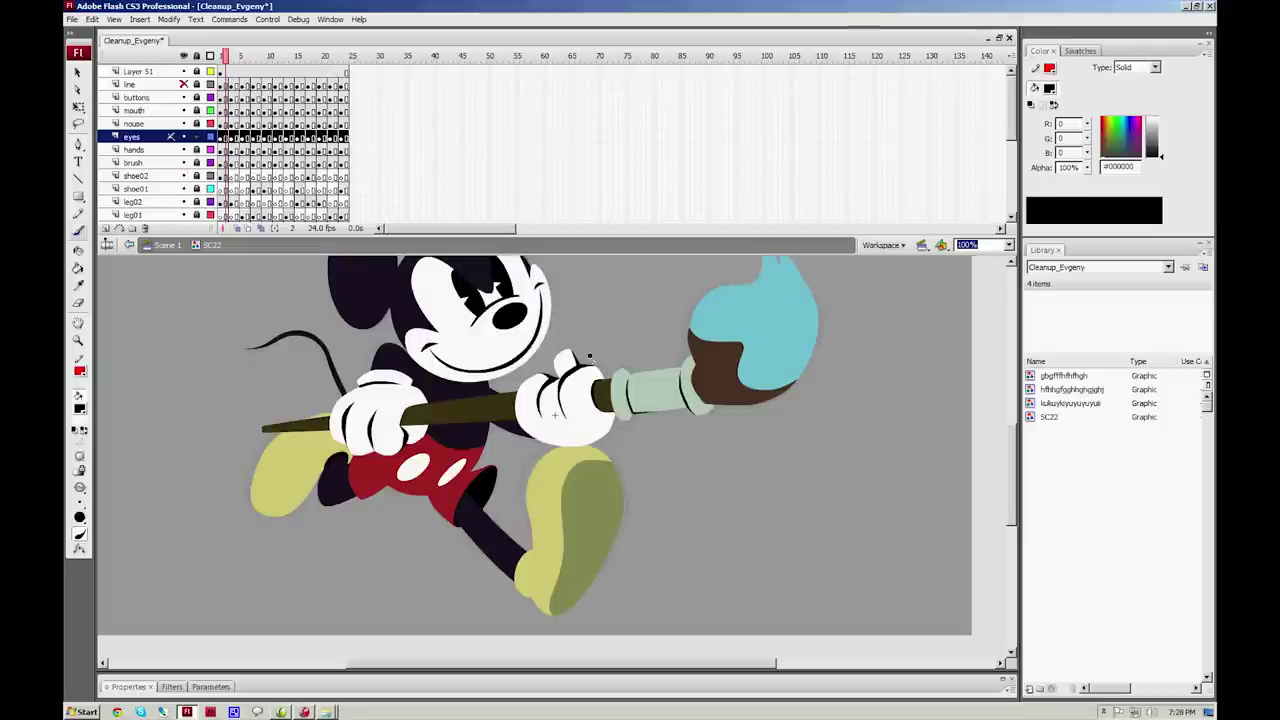
# Step: Add a new layer above Layer 51 and draw a black circle with a red outline beside Mickey's ear and tail
pyautogui.moveTo(309, 342); pyautogui.dragTo(396, 395)
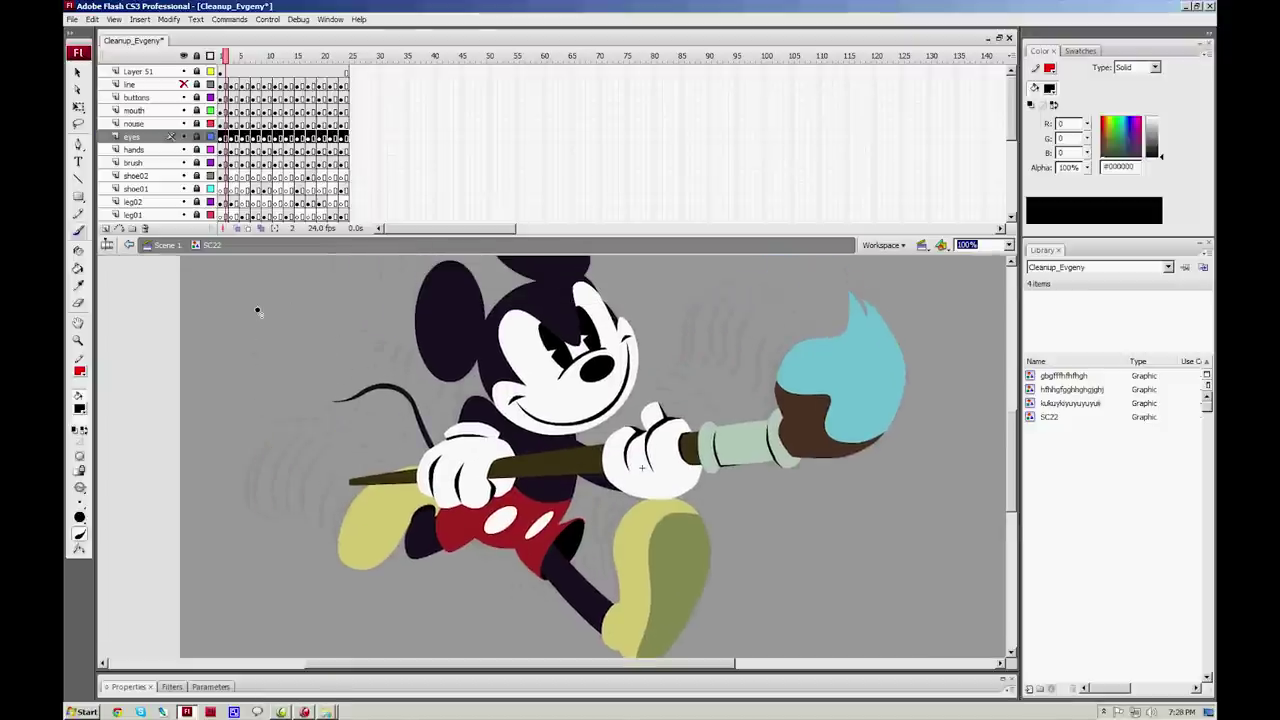
pyautogui.click(106, 228)
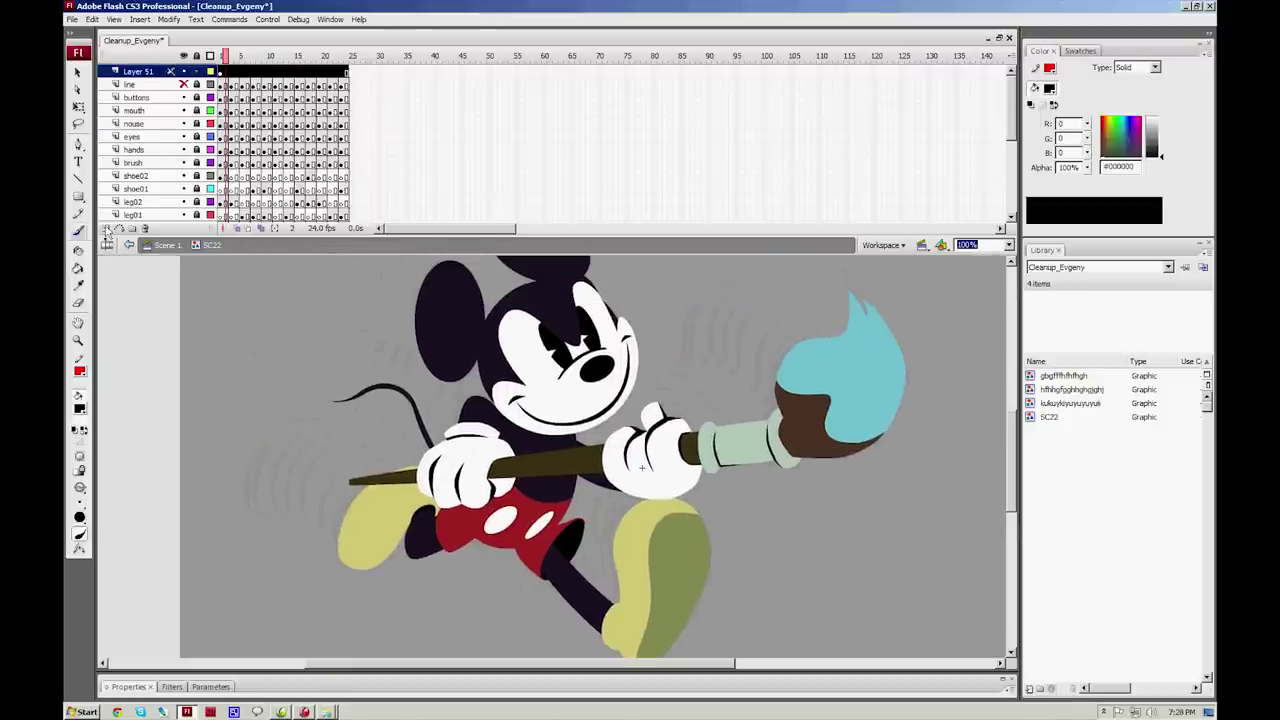
pyautogui.press('o')
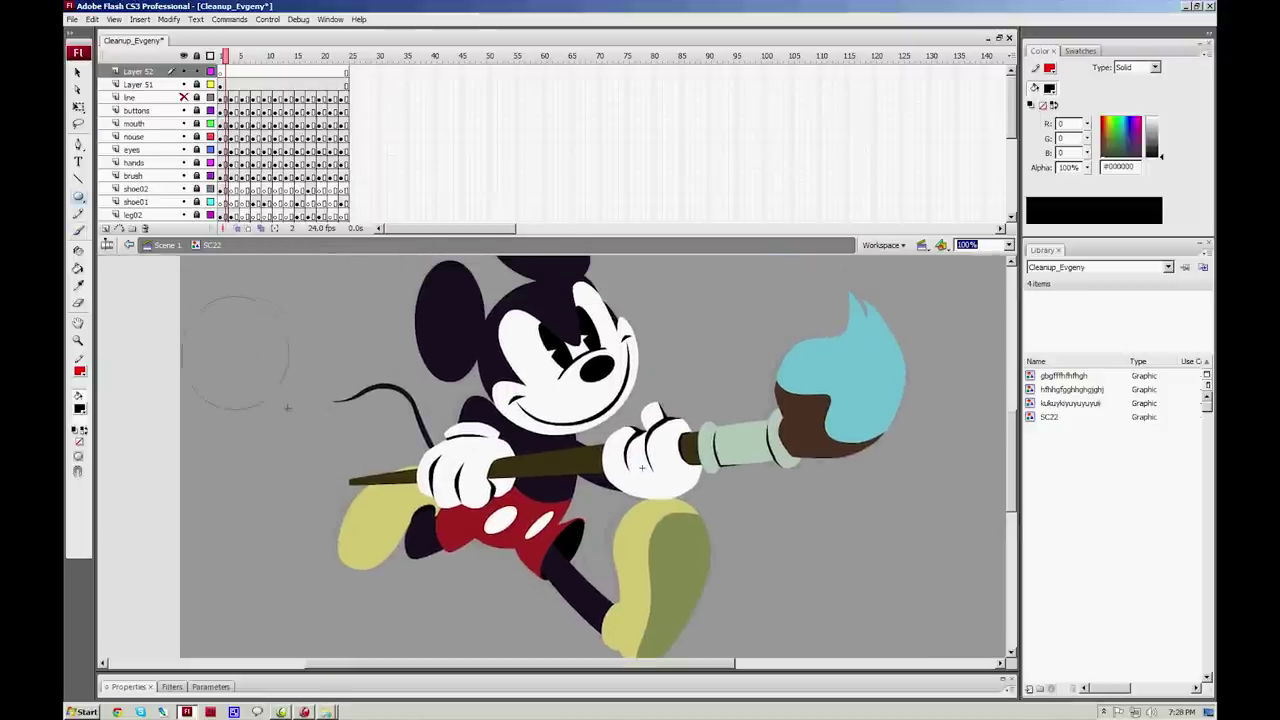
pyautogui.moveTo(287, 407); pyautogui.dragTo(307, 415)
# Step: Recolour the circle's fill with the dark #1E1625 sampled from Mickey's ear
pyautogui.press('v')
pyautogui.click(287, 387)
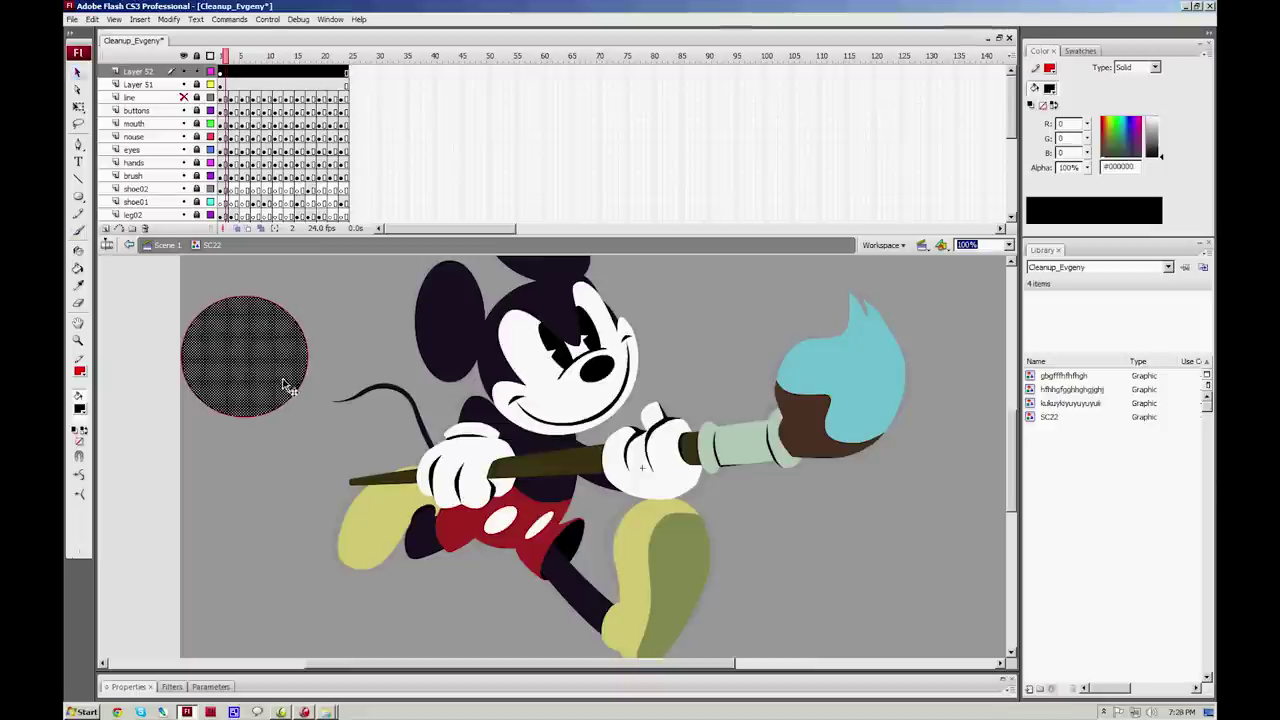
pyautogui.click(80, 409)
pyautogui.click(449, 325)
pyautogui.click(318, 325)
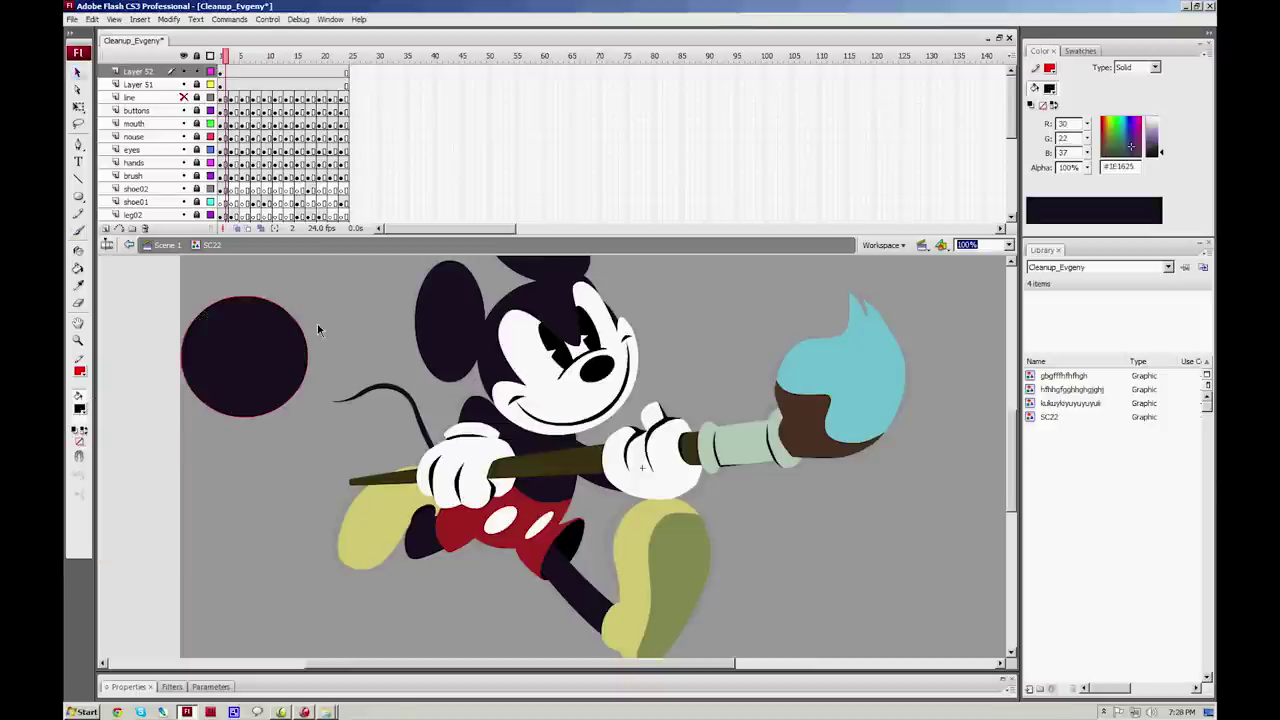
# Step: Change the fill of the dark circle beside Mickey to light green #99CC66
pyautogui.click(258, 398)
pyautogui.click(80, 409)
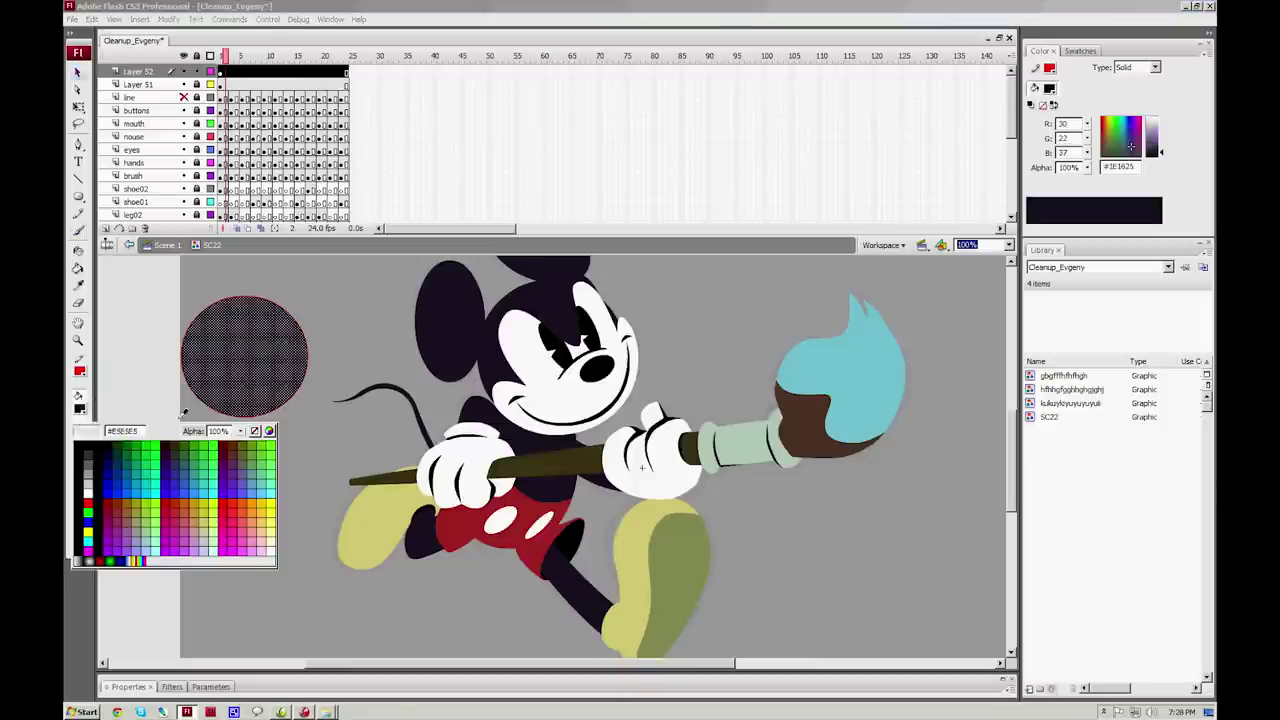
pyautogui.click(143, 519)
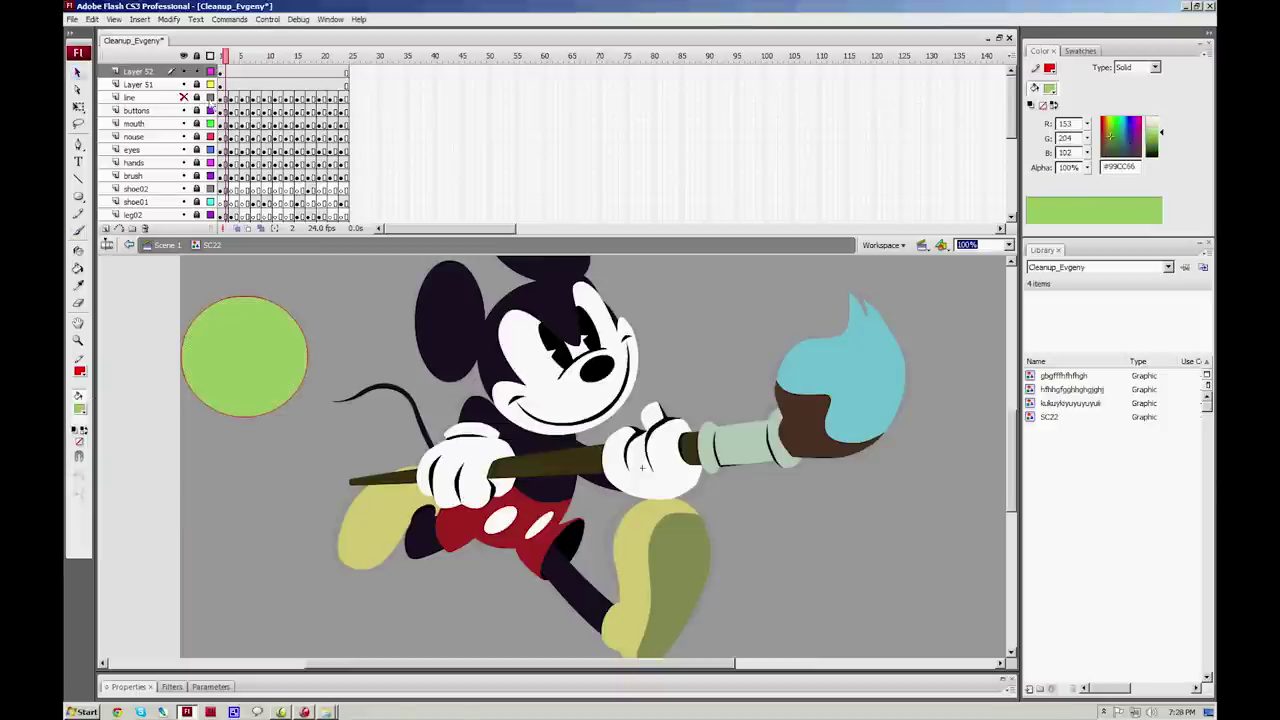
# Step: Add a new layer directly below Layer 52 and draw a green, red-outlined oval tucked under the circle's lower edge
pyautogui.click(106, 228)
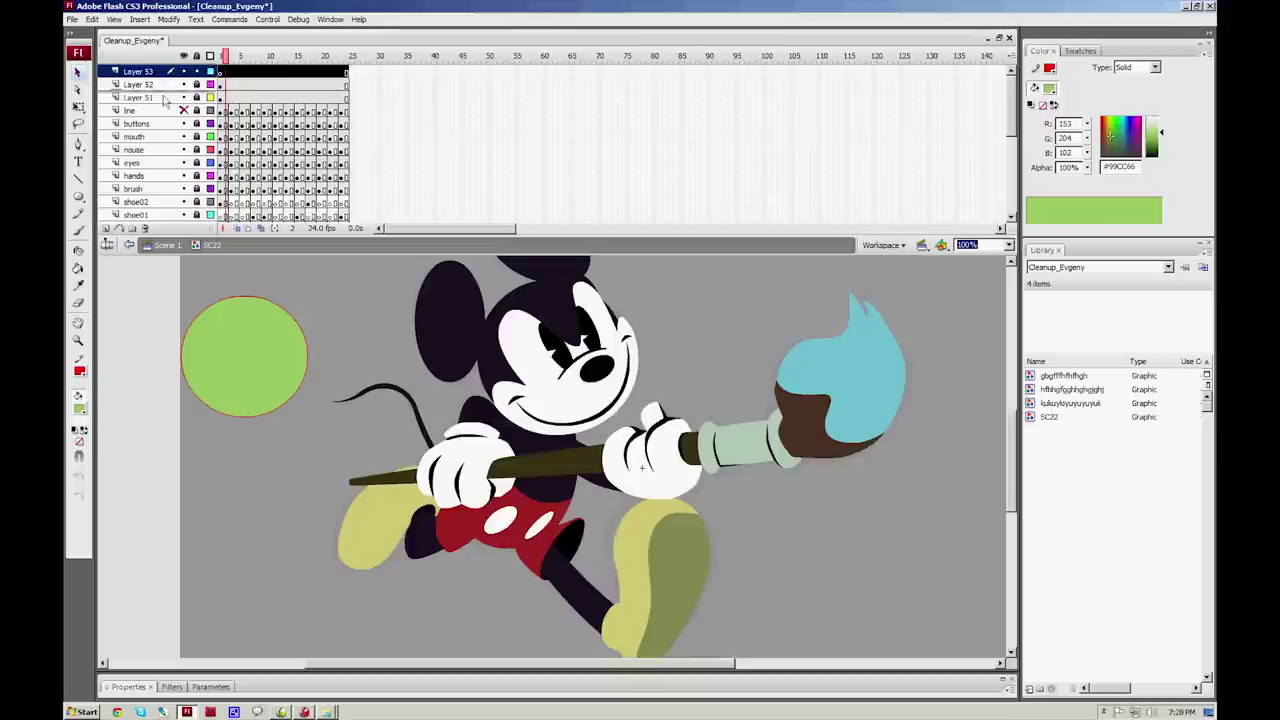
pyautogui.moveTo(165, 100); pyautogui.dragTo(166, 94)
pyautogui.press('k')
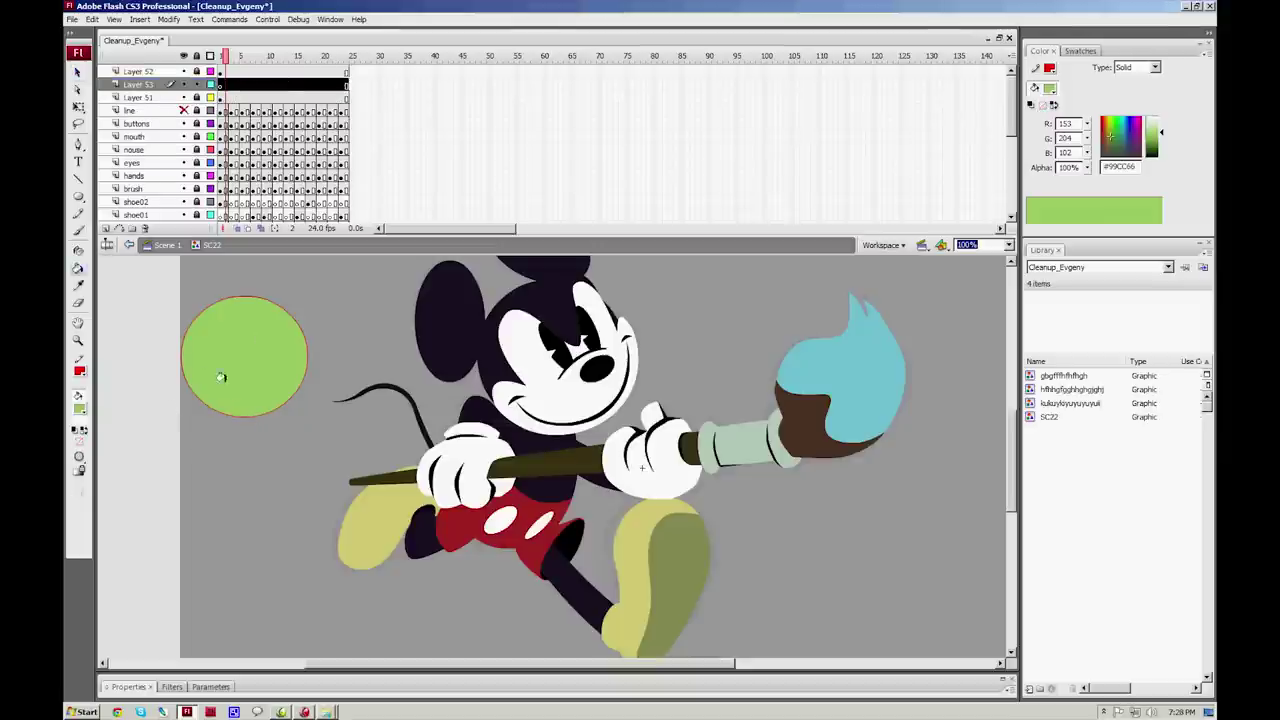
pyautogui.press('o')
pyautogui.moveTo(269, 528); pyautogui.dragTo(178, 404)
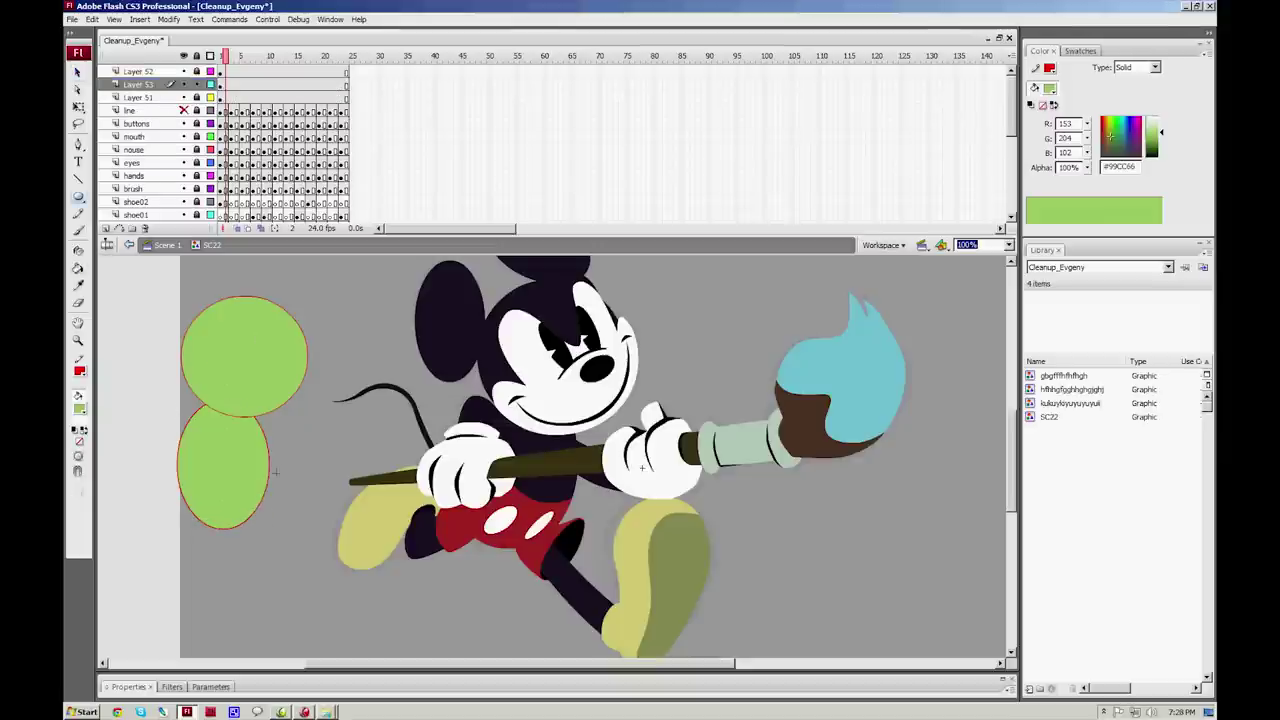
# Step: Add a layer above Layer 53 and brush a black #000000 line along the edge where the circle meets the oval
pyautogui.click(80, 408)
pyautogui.click(84, 446)
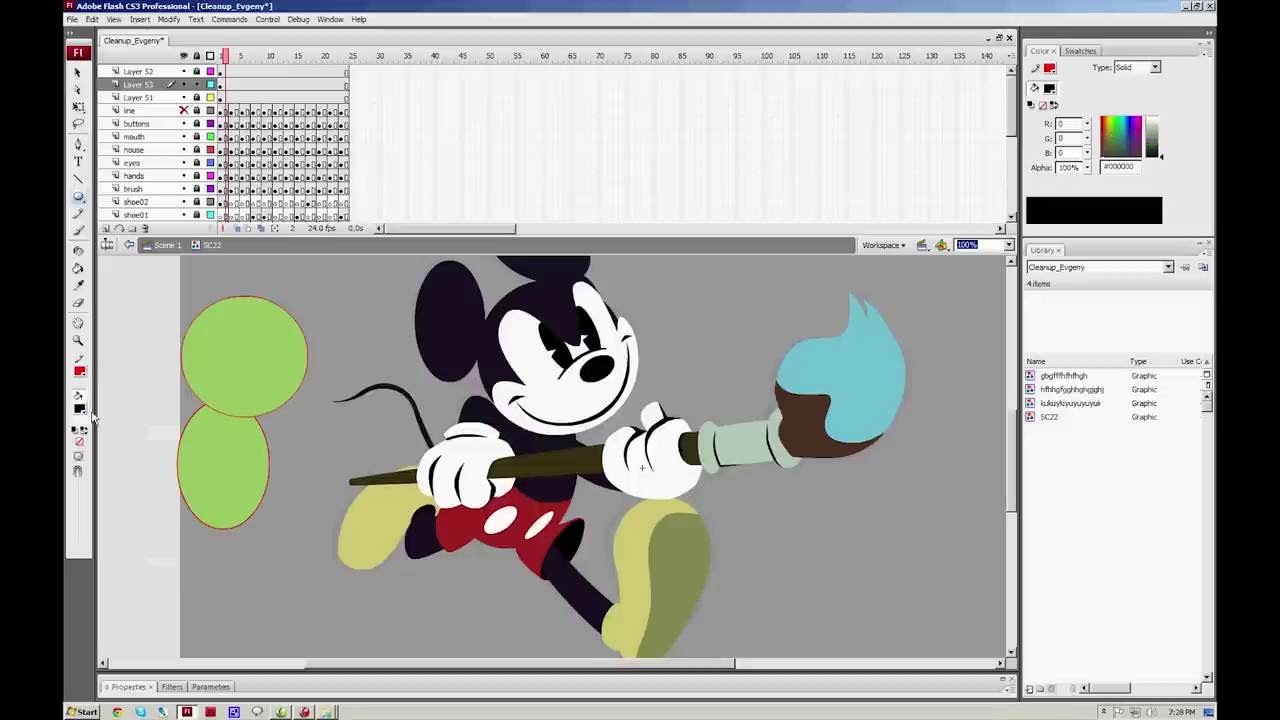
pyautogui.click(106, 228)
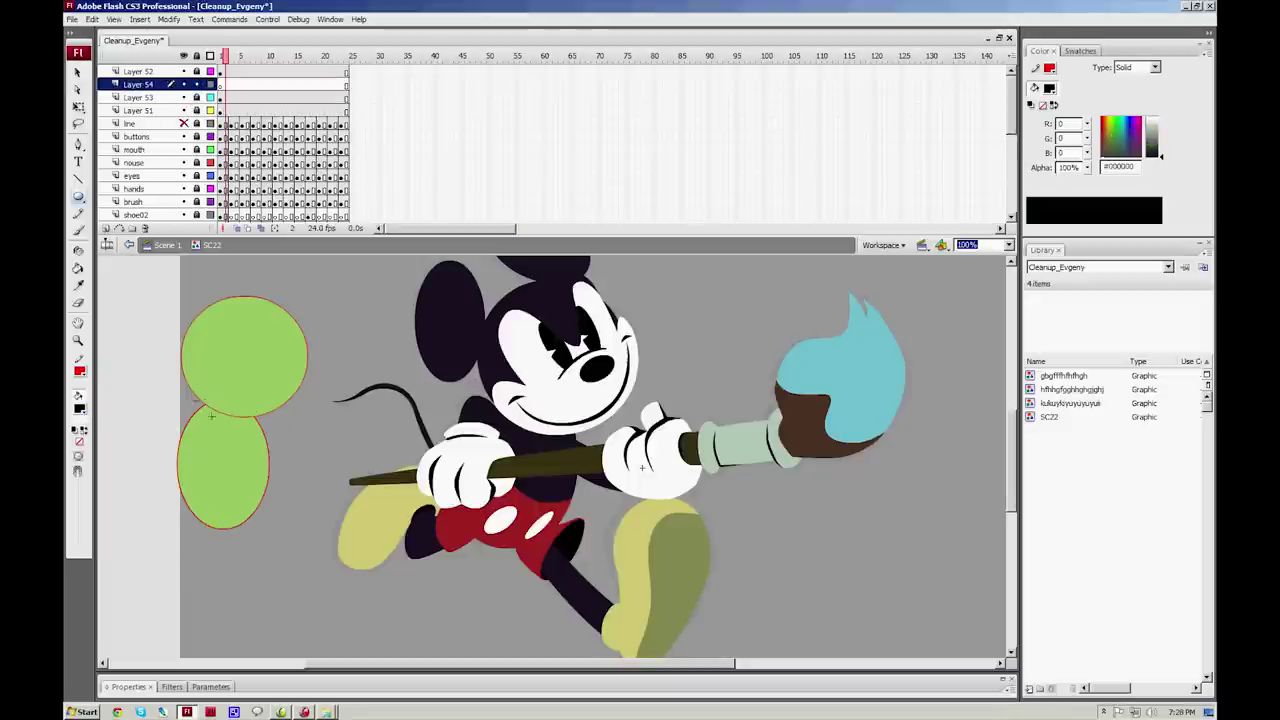
pyautogui.press('b')
pyautogui.moveTo(203, 404); pyautogui.dragTo(252, 417)
pyautogui.hotkey('ctrl', 'z')
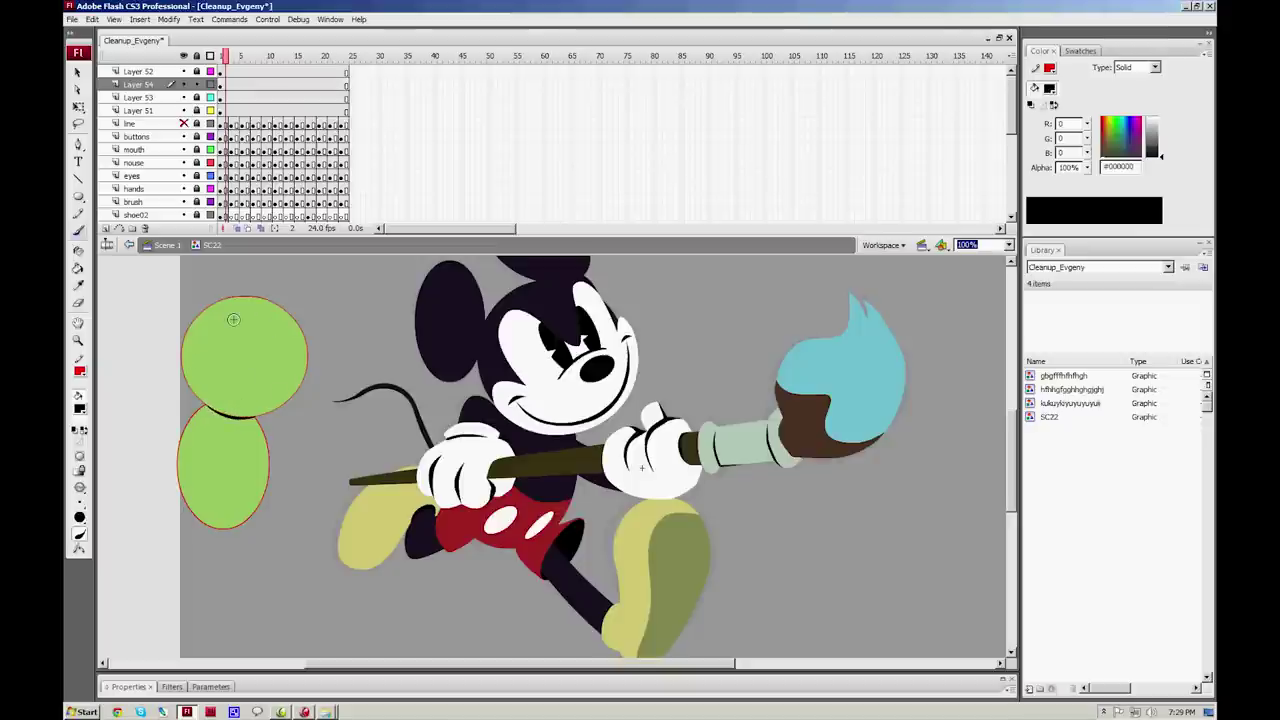
# Step: Return to frame 1, unlock all layers, and lock the rough layer, with the timeline enlarged and the zoom set to Show All
pyautogui.moveTo(225, 59)
pyautogui.mouseDown()
pyautogui.moveTo(252, 56)
pyautogui.moveTo(220, 55)
pyautogui.mouseUp()
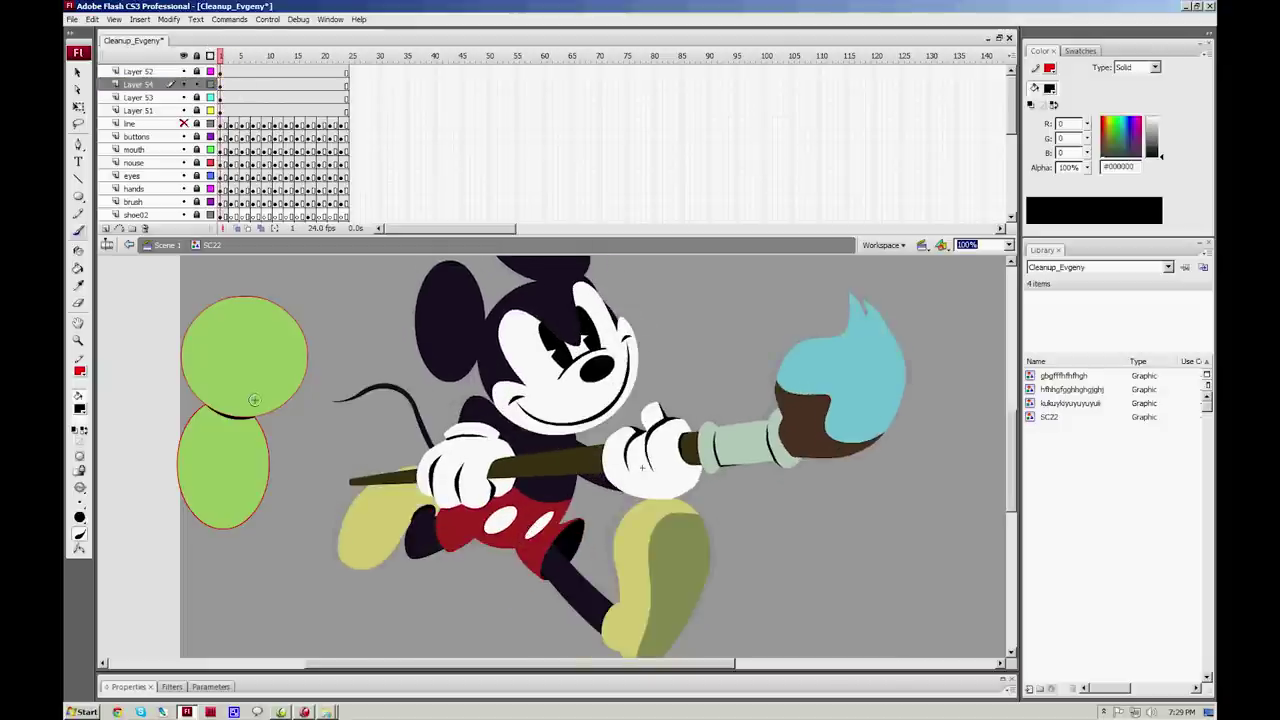
pyautogui.press('v')
pyautogui.click(200, 87)
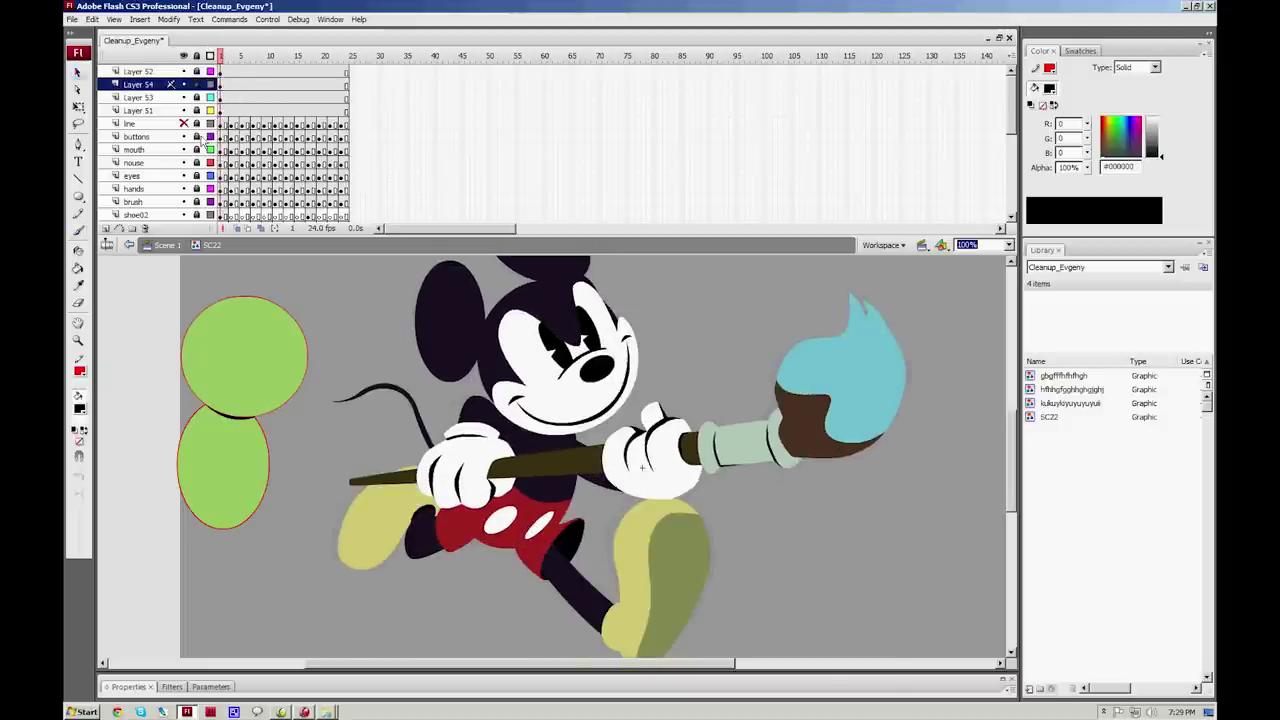
pyautogui.click(218, 84)
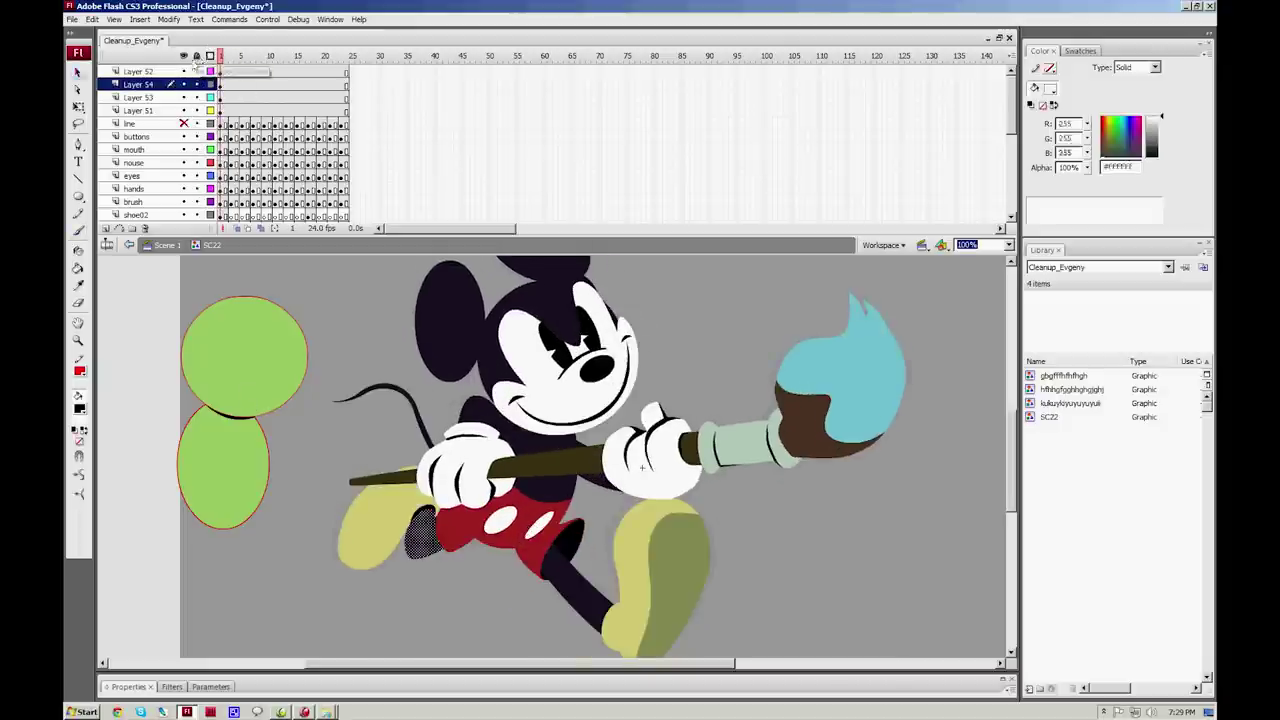
pyautogui.click(1008, 245)
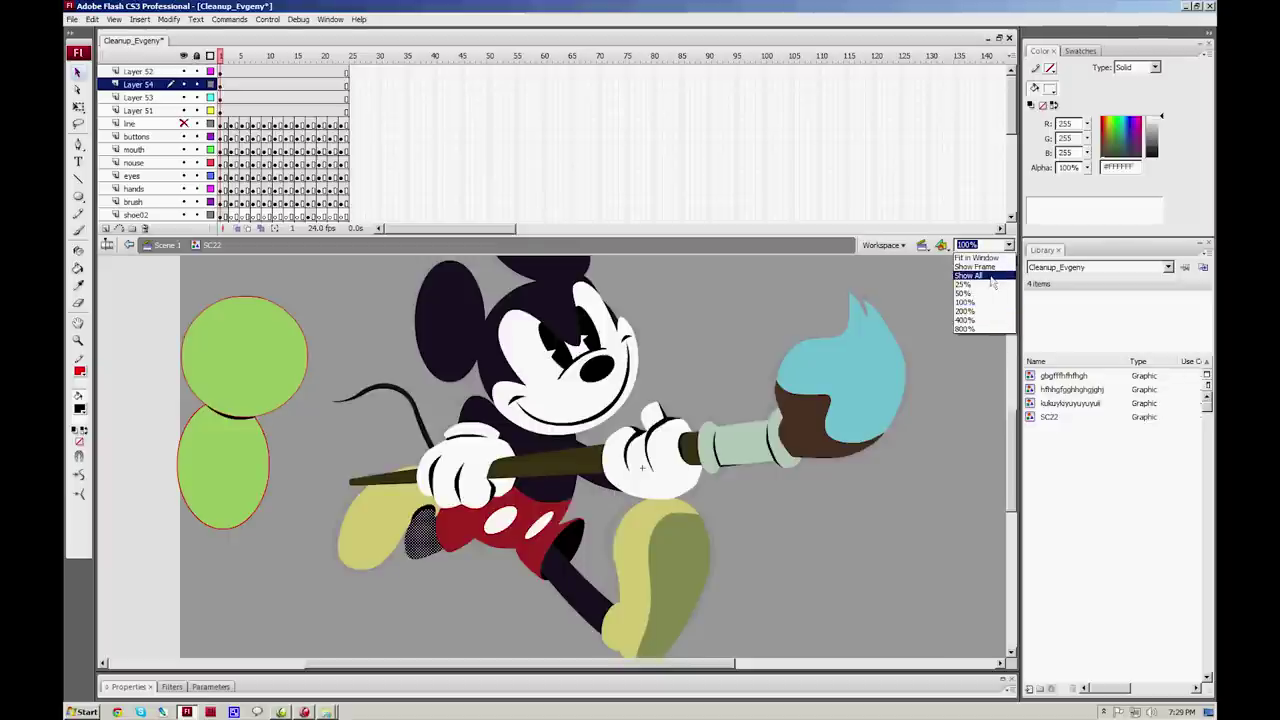
pyautogui.click(990, 277)
pyautogui.moveTo(445, 237); pyautogui.dragTo(445, 355)
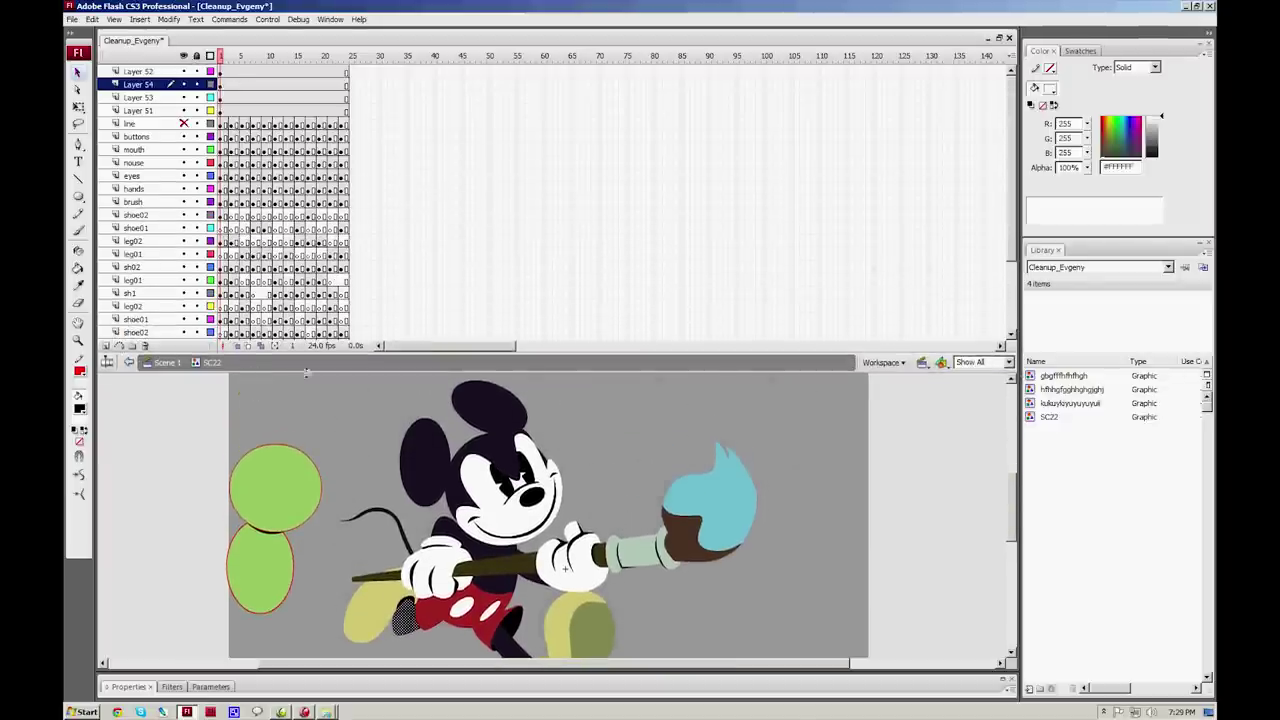
pyautogui.moveTo(448, 353); pyautogui.dragTo(448, 406)
pyautogui.scroll(-2, 1003, 296)
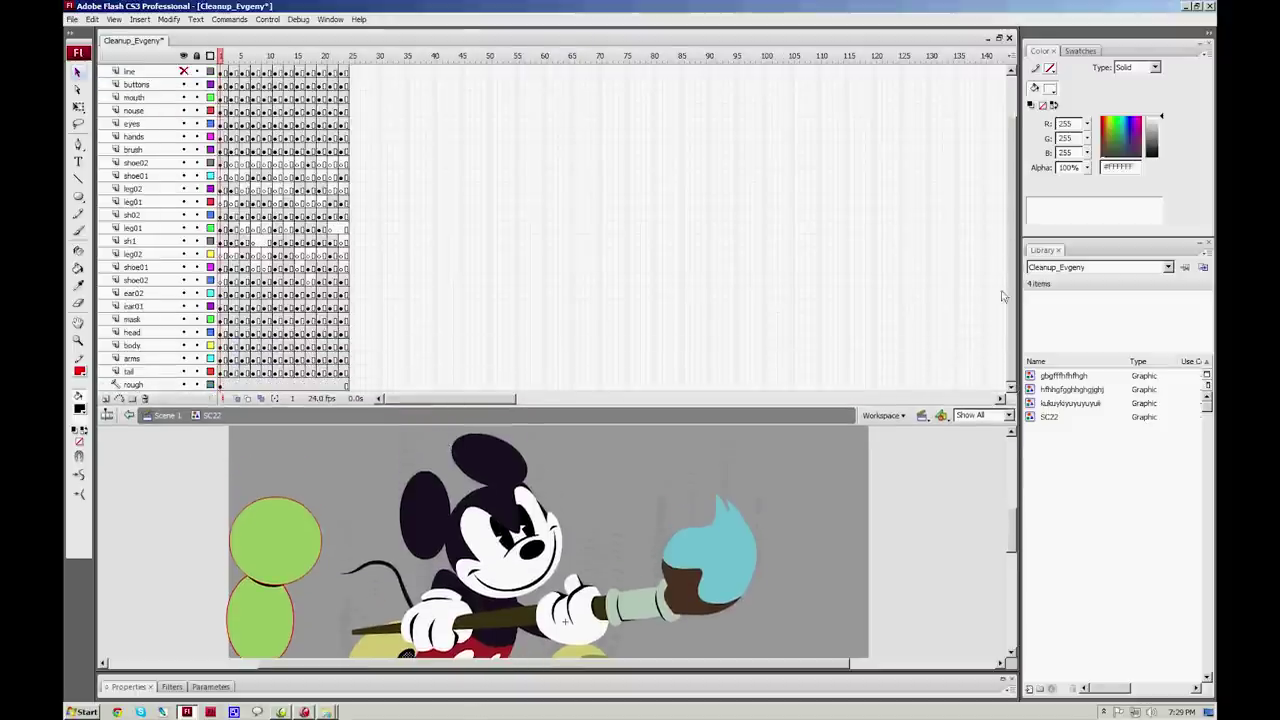
pyautogui.click(197, 384)
# Step: Add a new layer above Layer 54 and give it blank keyframes on every second frame across the 24-frame animation
pyautogui.click(105, 398)
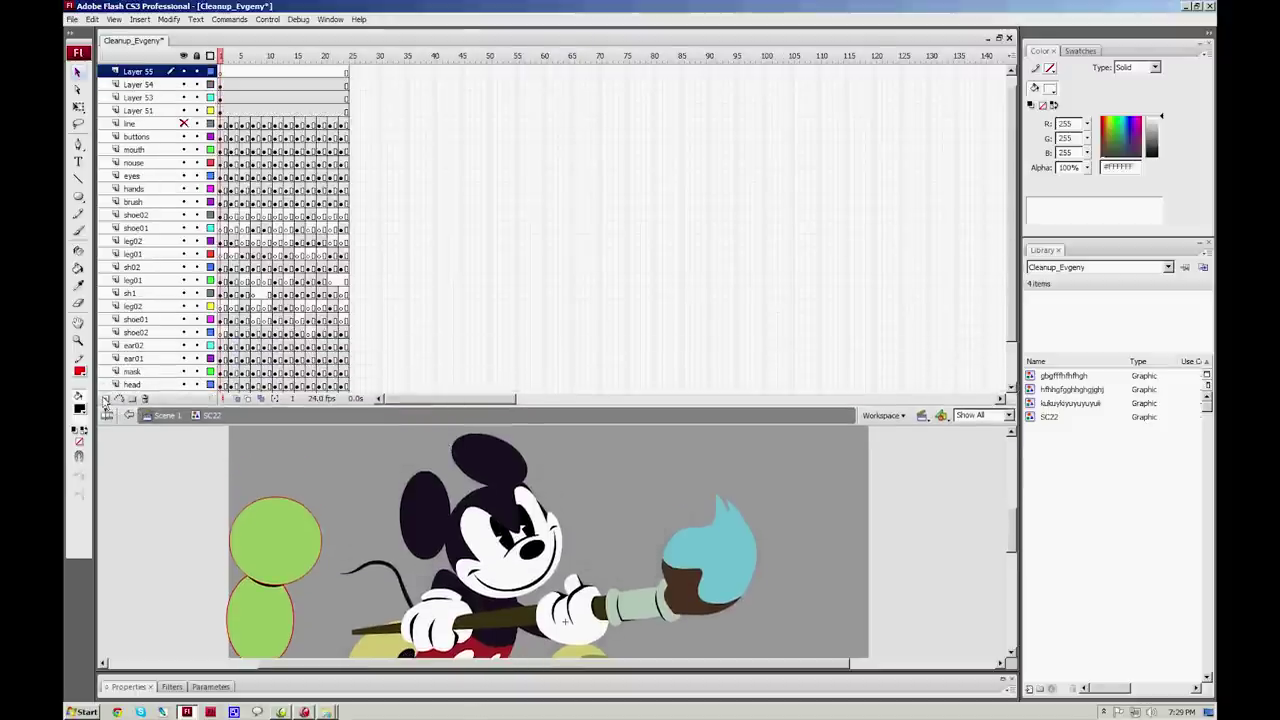
pyautogui.click(346, 72)
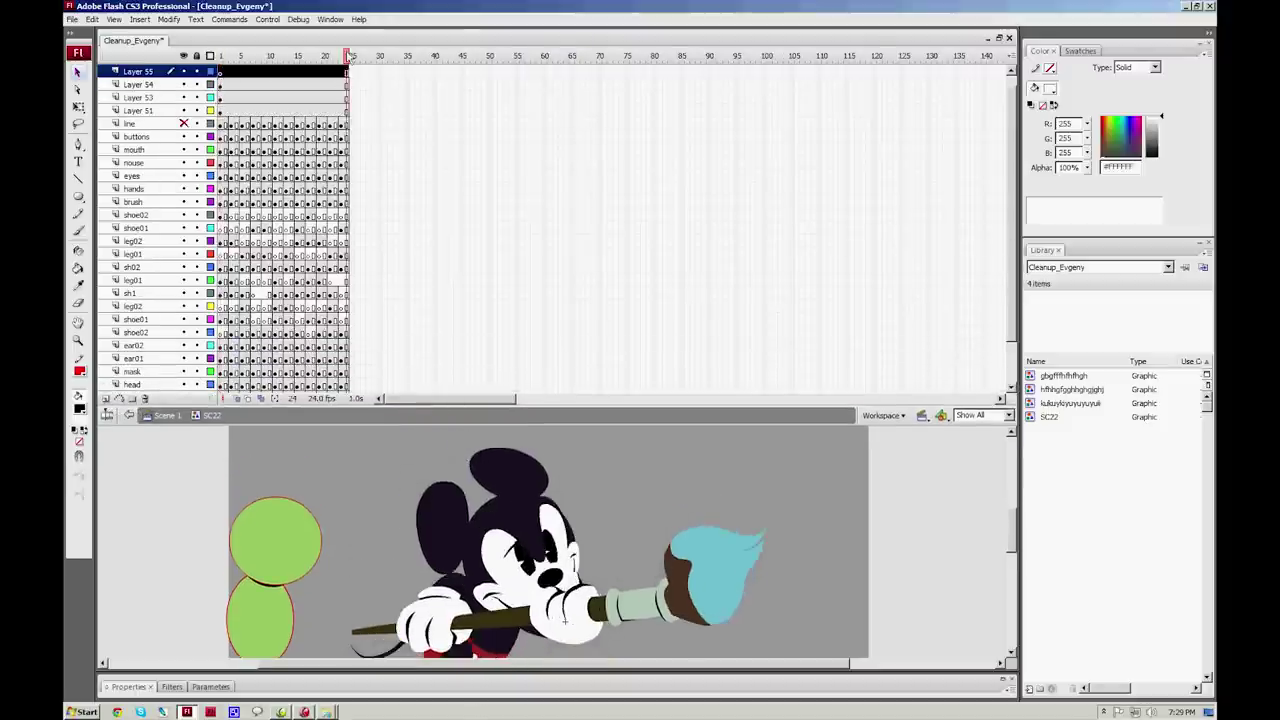
pyautogui.click(221, 72)
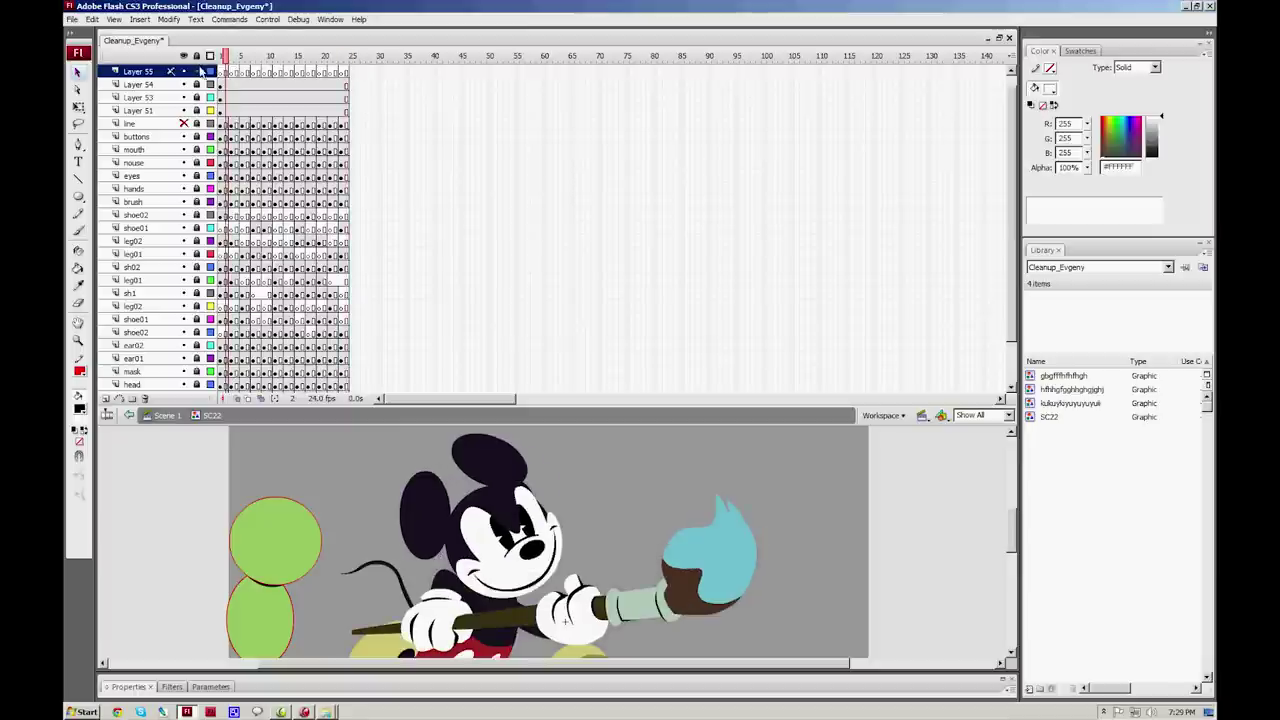
# Step: Unlock the artwork layers with rough locked and hidden, and select all artwork using Edit Multiple Frames with Onion All
pyautogui.click(196, 55)
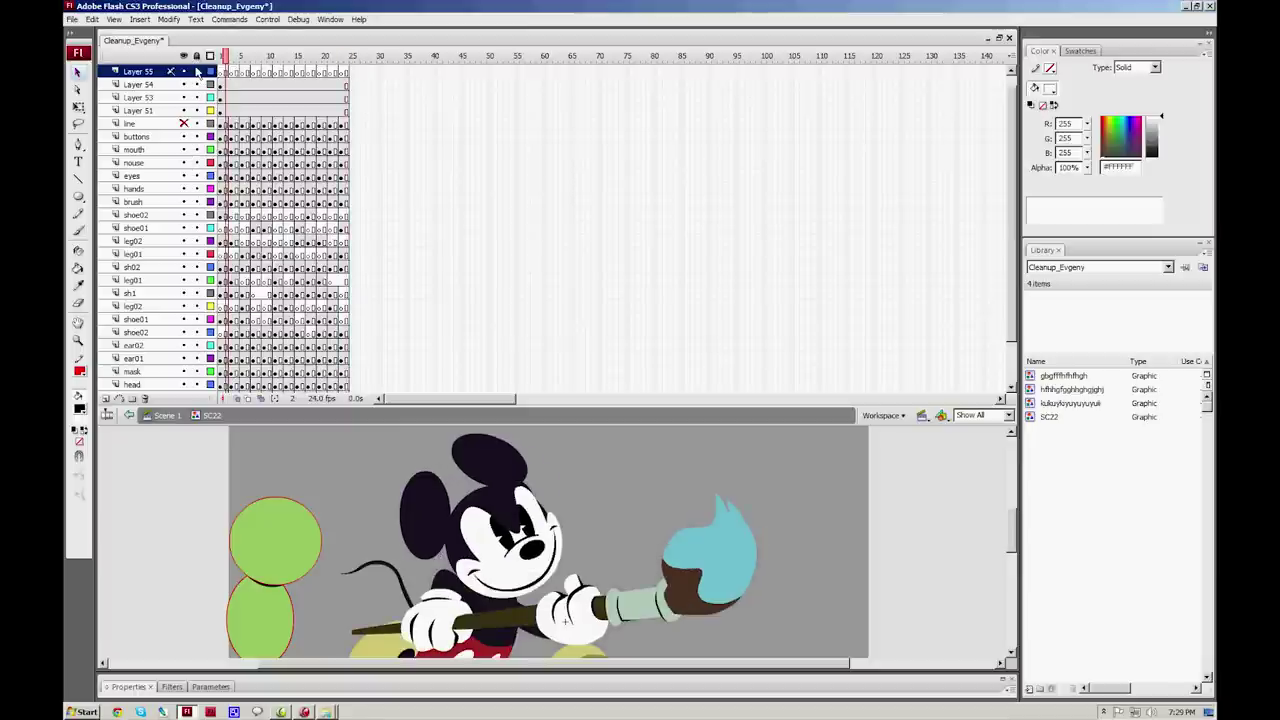
pyautogui.scroll(-2, 980, 165)
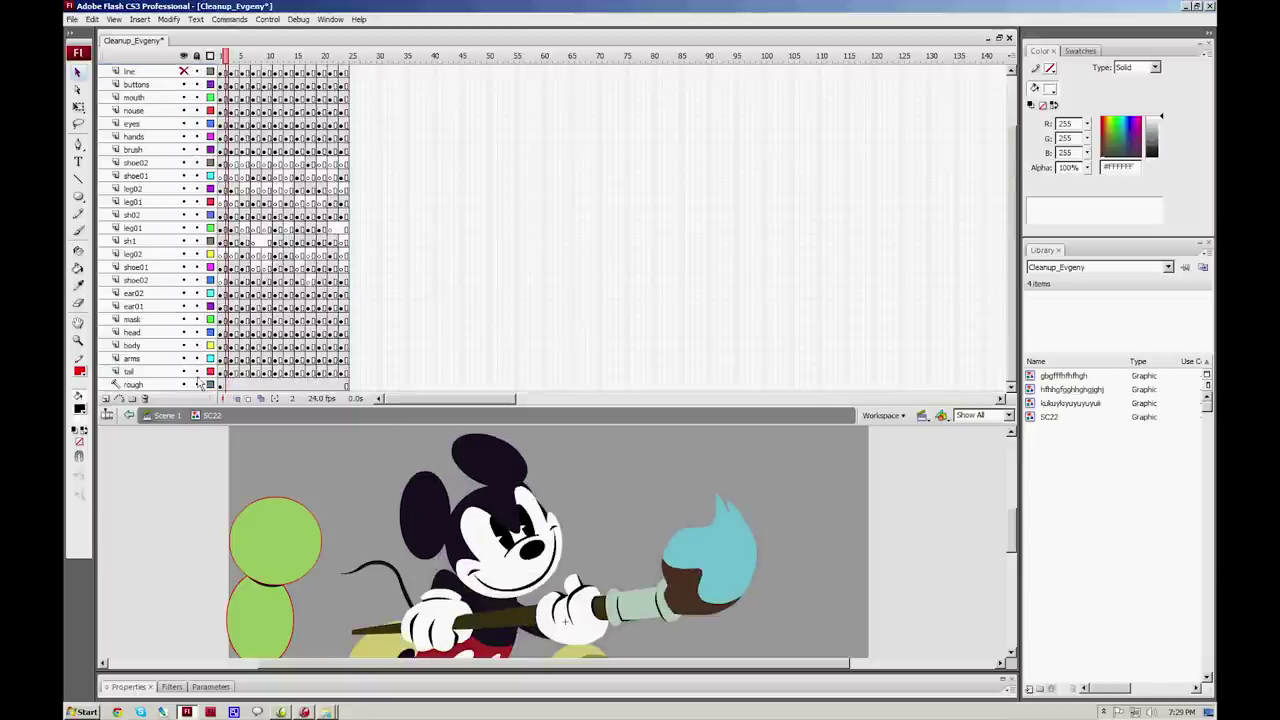
pyautogui.click(261, 398)
pyautogui.click(274, 398)
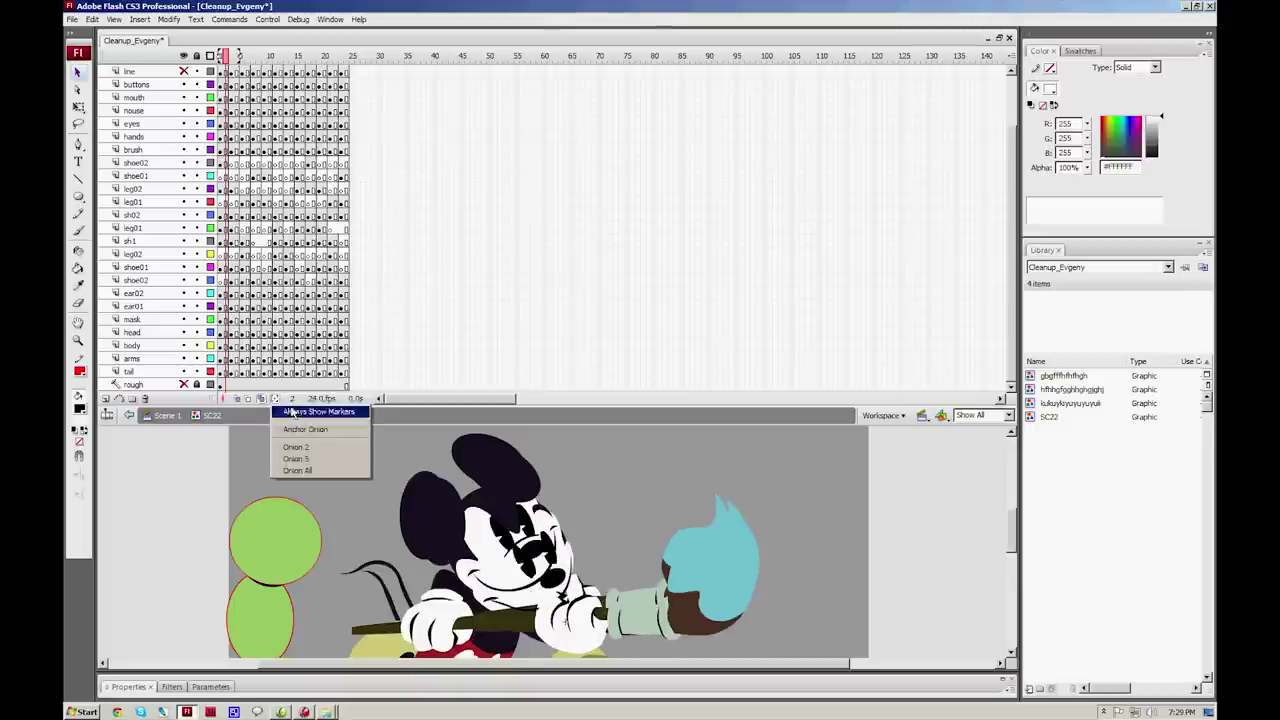
pyautogui.click(311, 469)
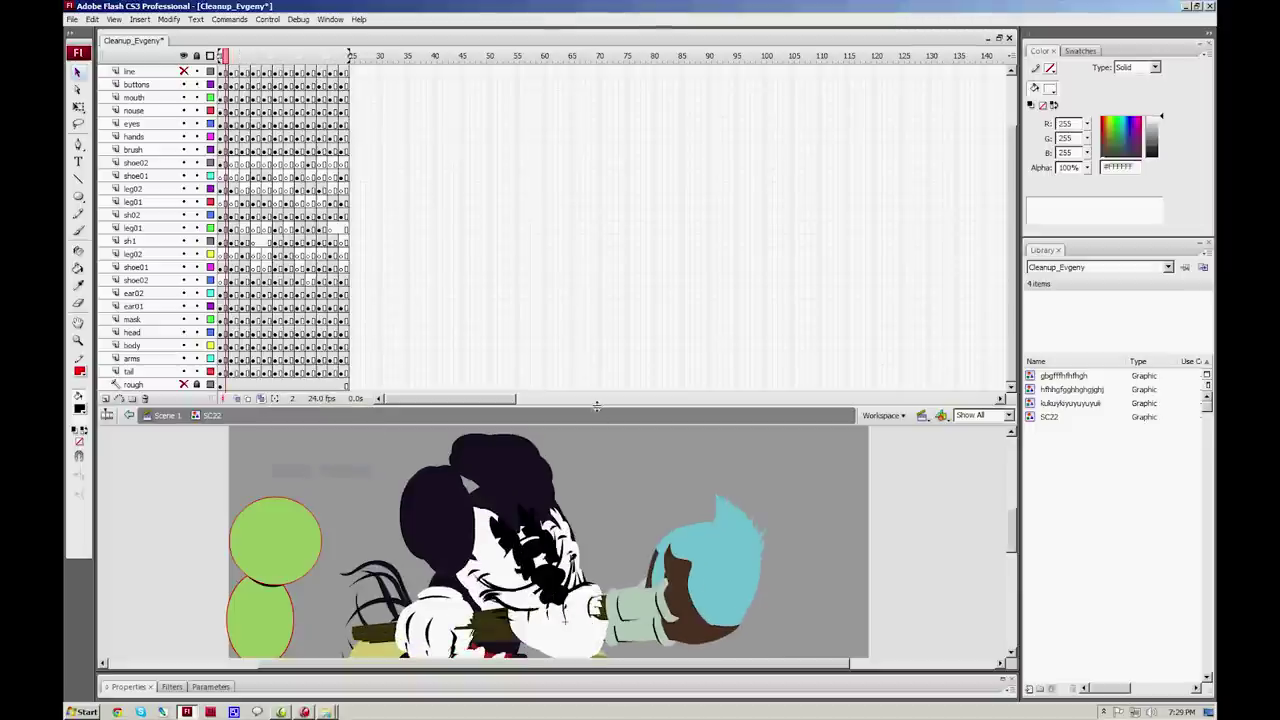
pyautogui.hotkey('ctrl', 'a')
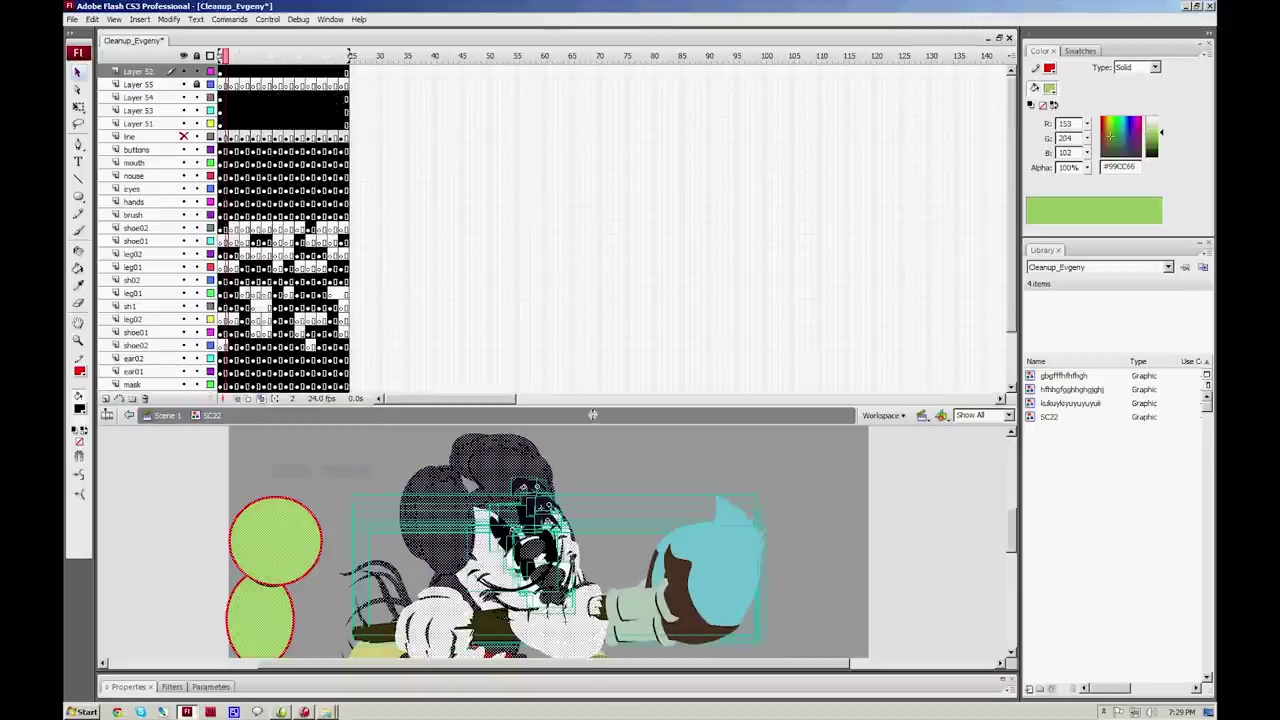
pyautogui.moveTo(592, 414); pyautogui.dragTo(577, 214)
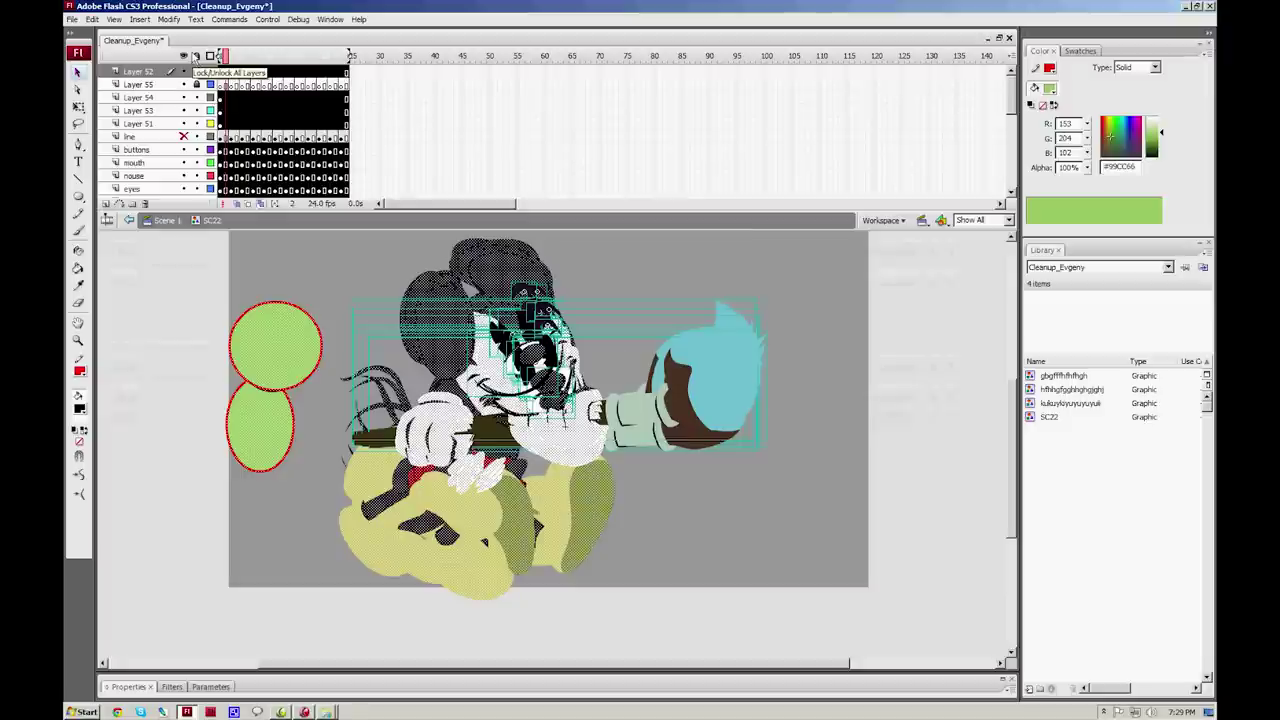
# Step: Turn off Edit Multiple Frames and cut all artwork from frame 1
pyautogui.click(260, 202)
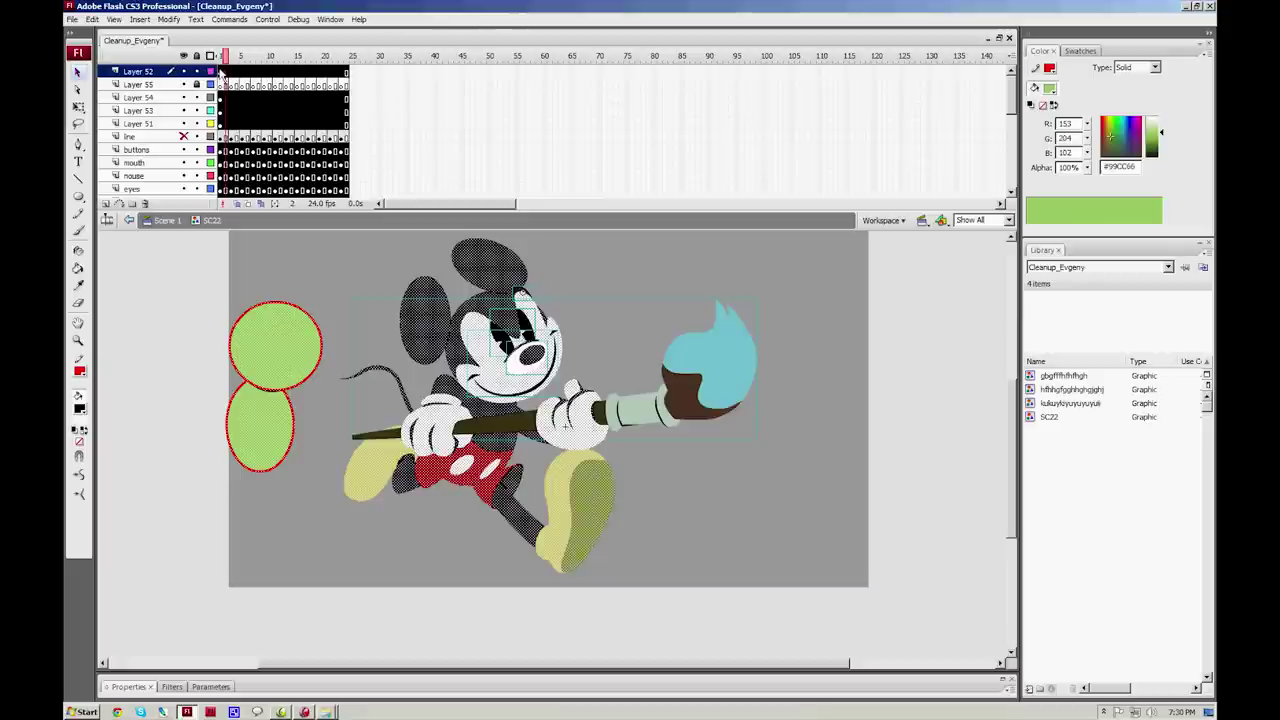
pyautogui.click(221, 58)
pyautogui.click(220, 73)
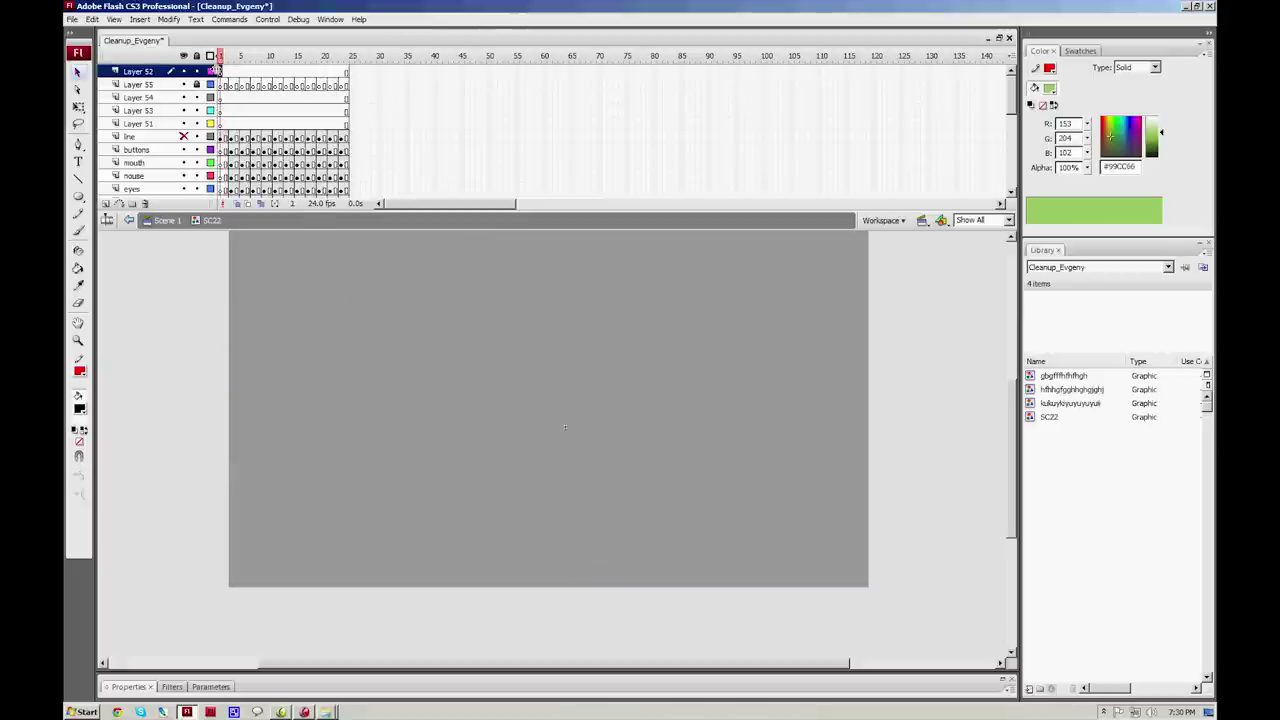
# Step: Lock Layer 52, then unlock Layer 55 and rename it FINAL
pyautogui.click(196, 84)
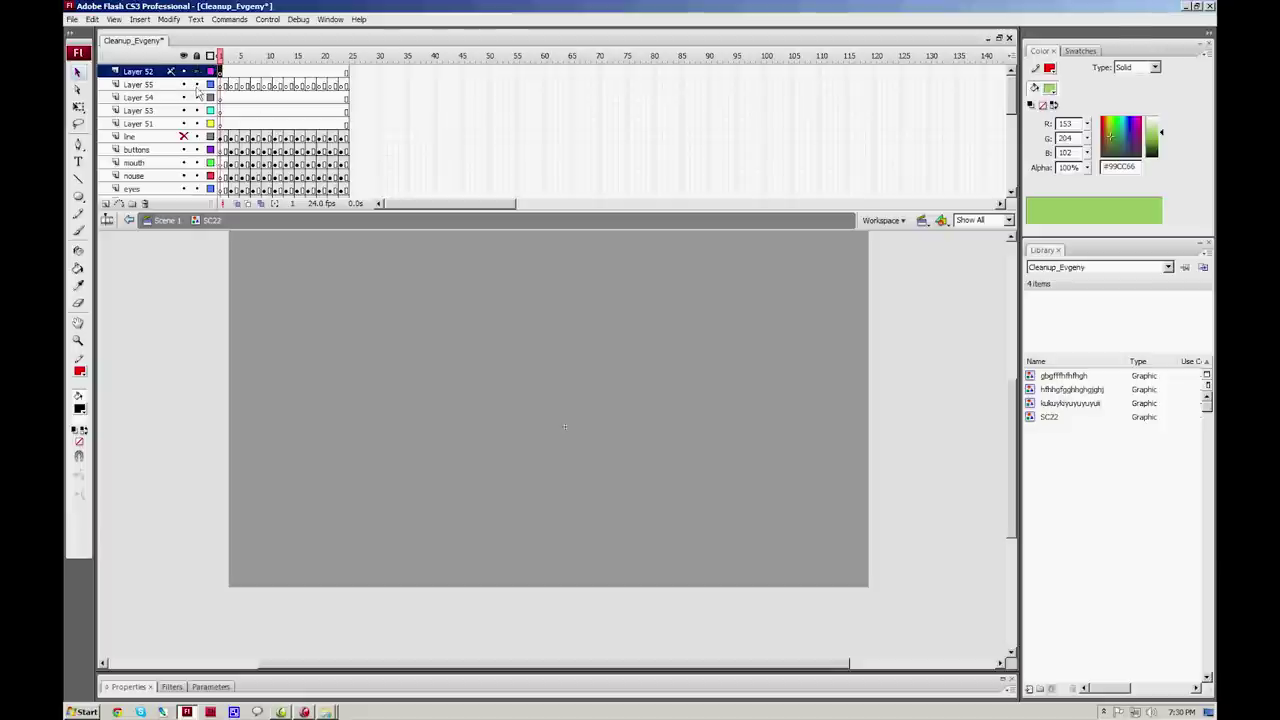
pyautogui.click(152, 86)
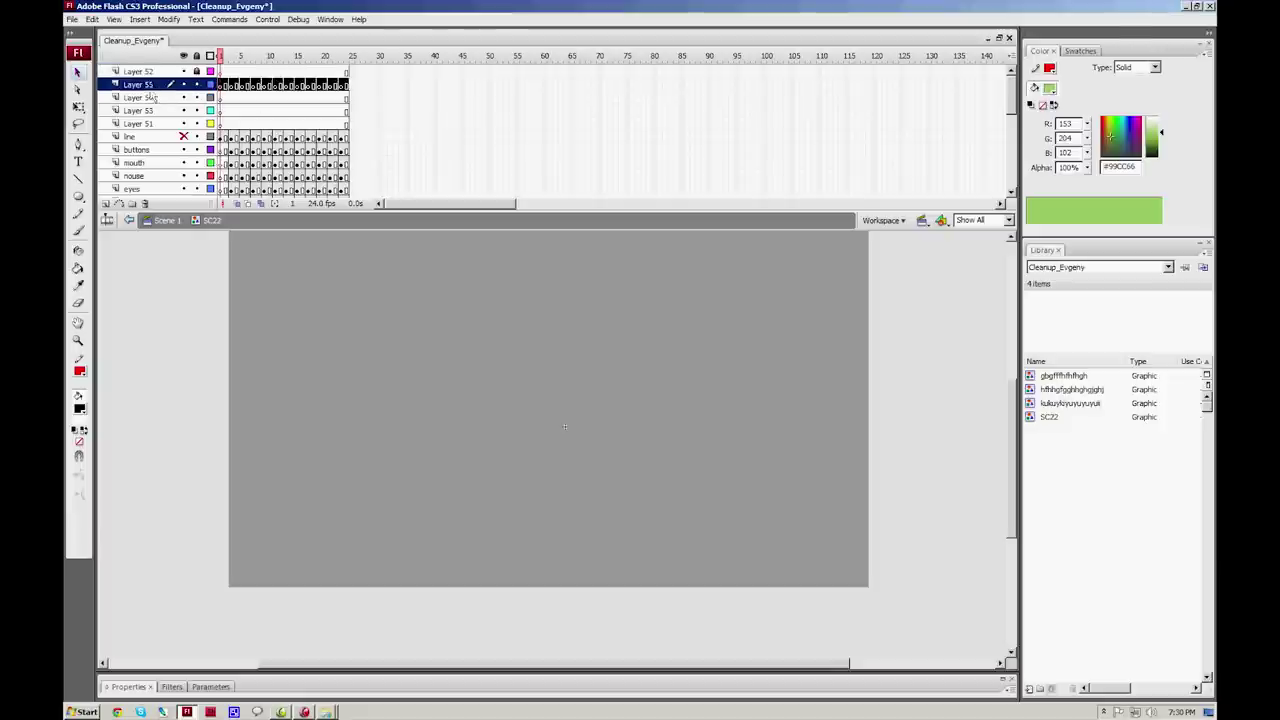
pyautogui.doubleClick(151, 84)
pyautogui.write('Fil')
pyautogui.press('Return')
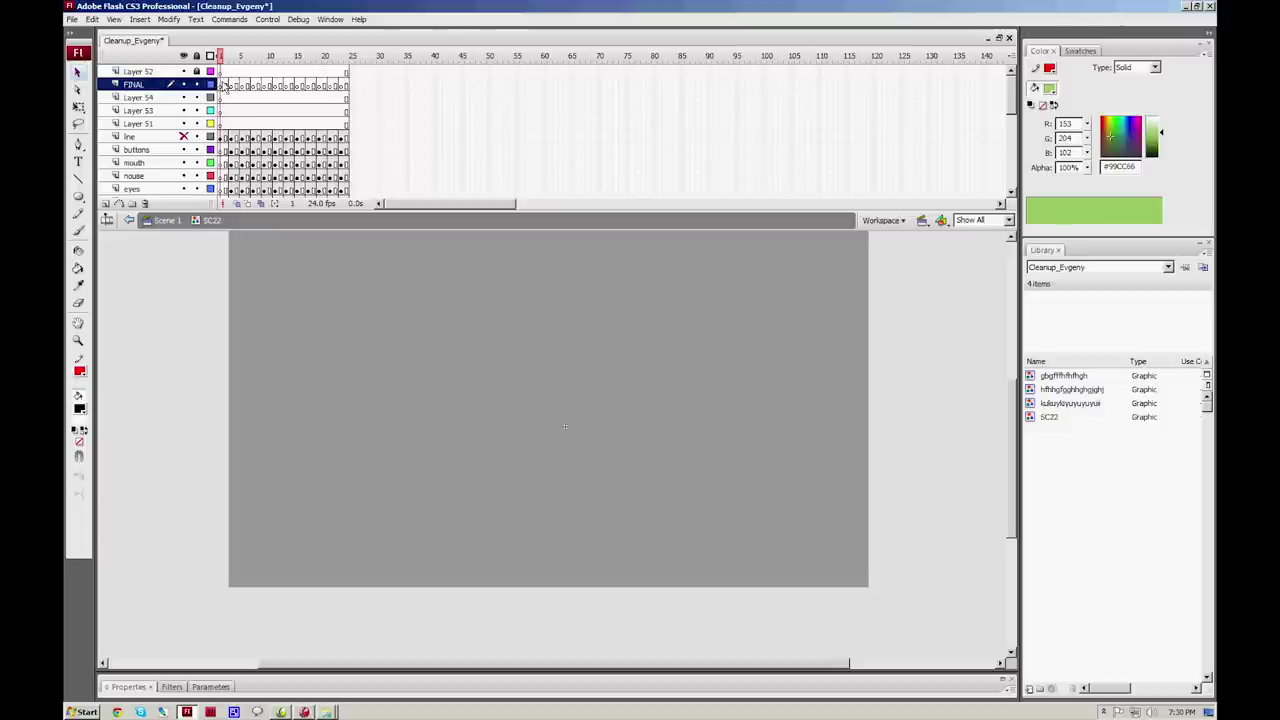
# Step: Paste the cut artwork in place on frame 1 of the FINAL layer
pyautogui.rightClick(356, 310)
pyautogui.click(405, 352)
# Step: Cut all artwork from frame 5 and paste it in place on frame 5 of the FINAL layer
pyautogui.click(231, 86)
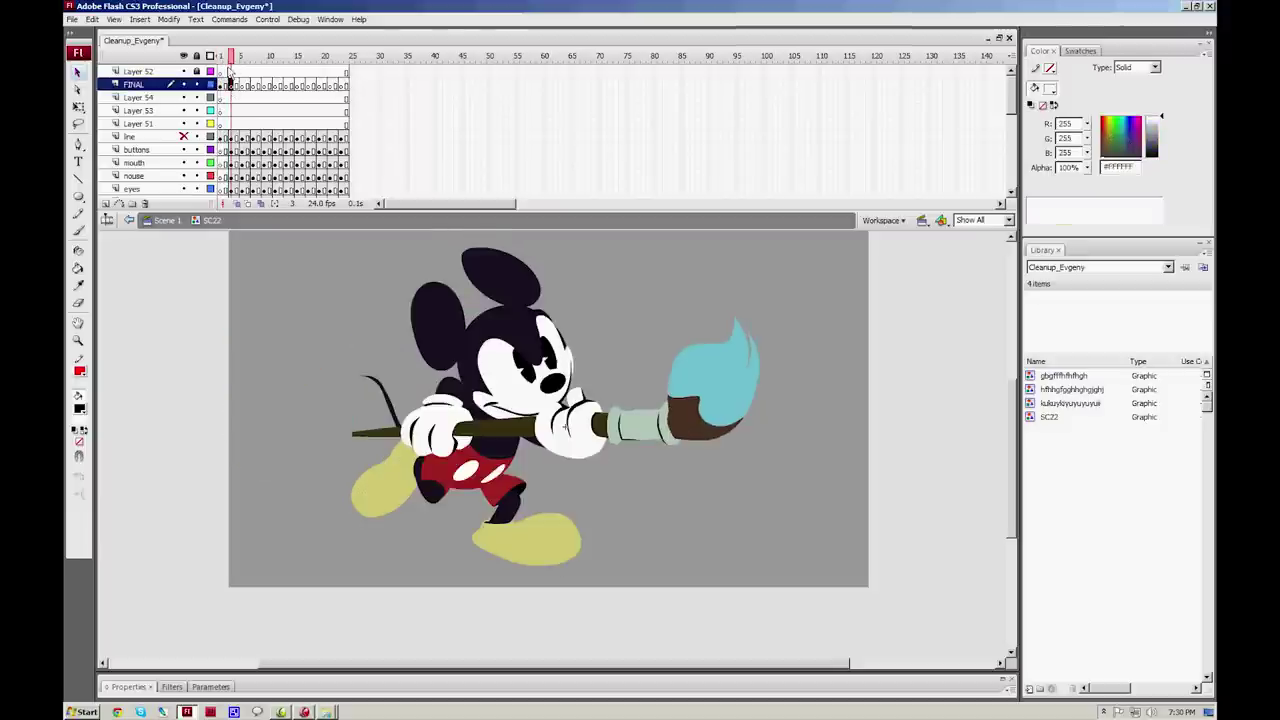
pyautogui.press('.')
pyautogui.press(',')
pyautogui.press(',')
pyautogui.press('.')
pyautogui.press('.')
pyautogui.press('.')
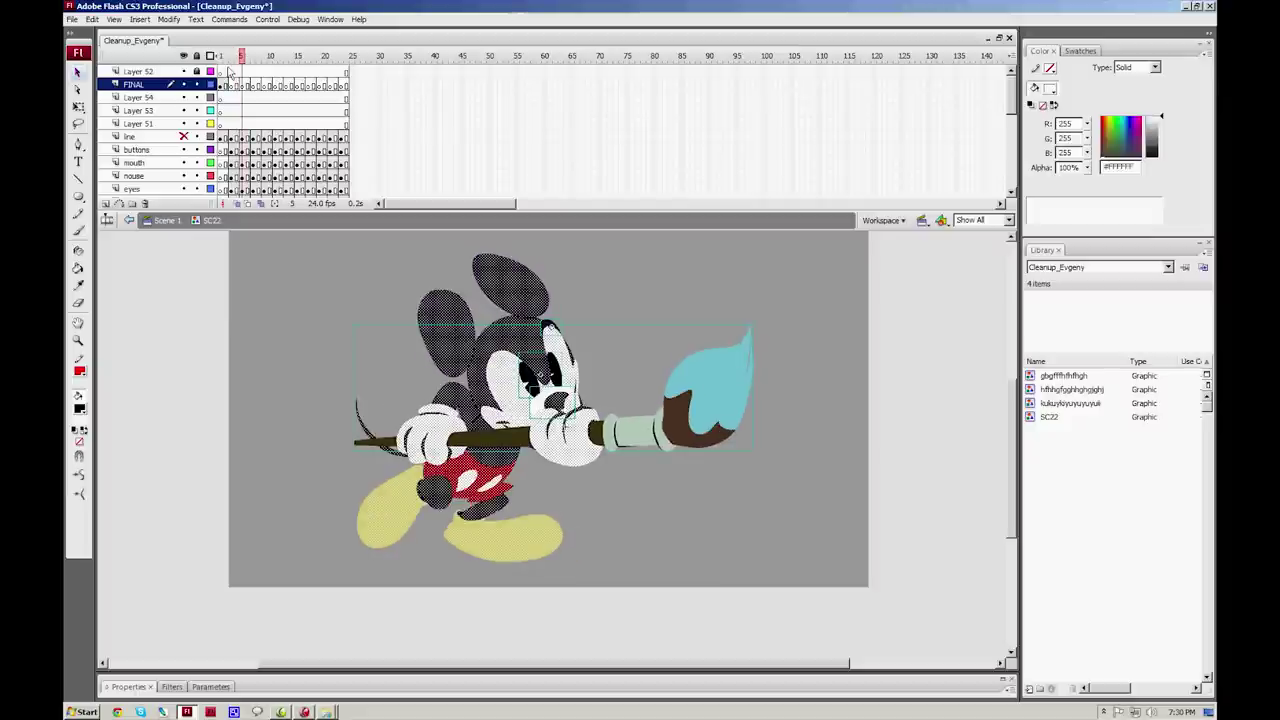
pyautogui.press('Delete')
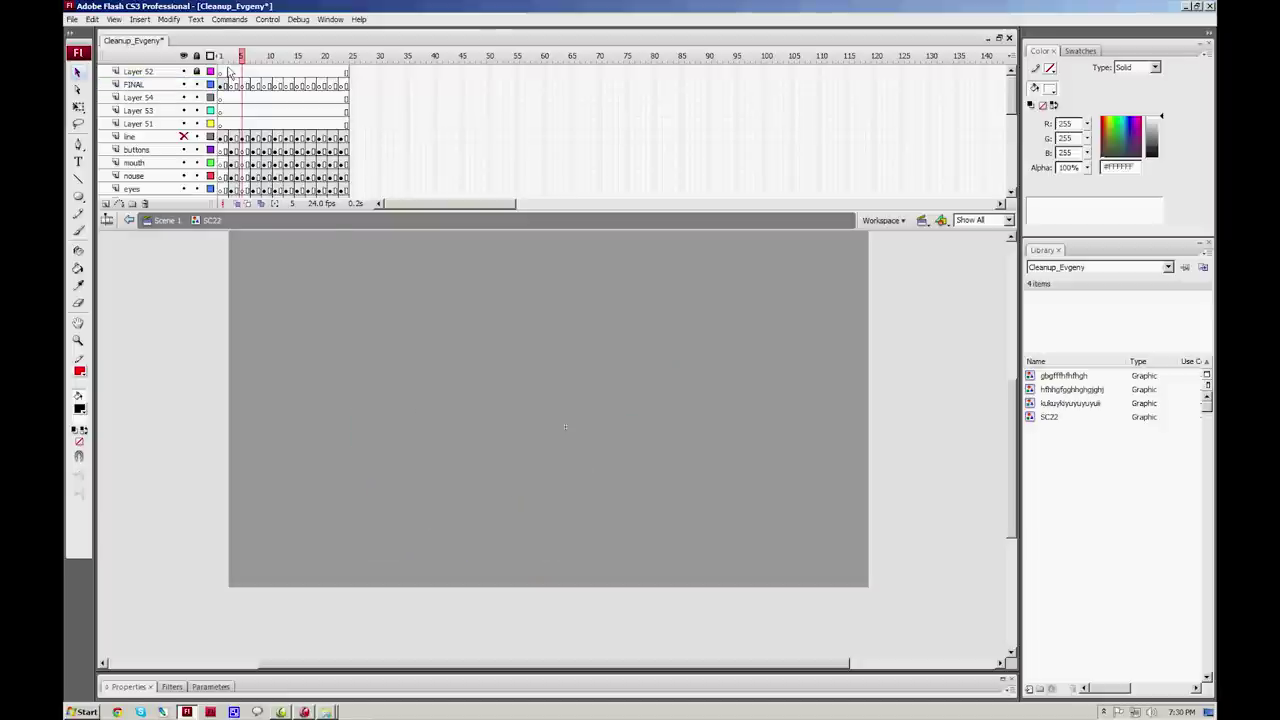
pyautogui.click(236, 85)
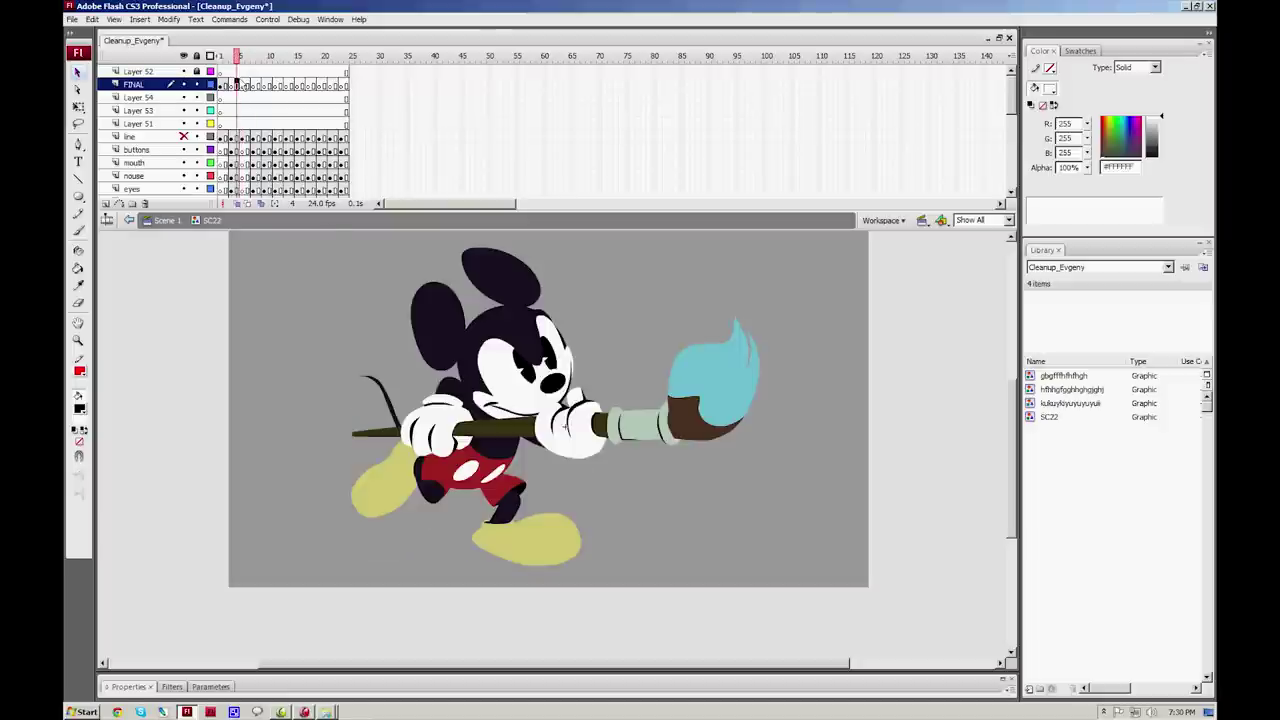
pyautogui.click(241, 85)
pyautogui.rightClick(385, 340)
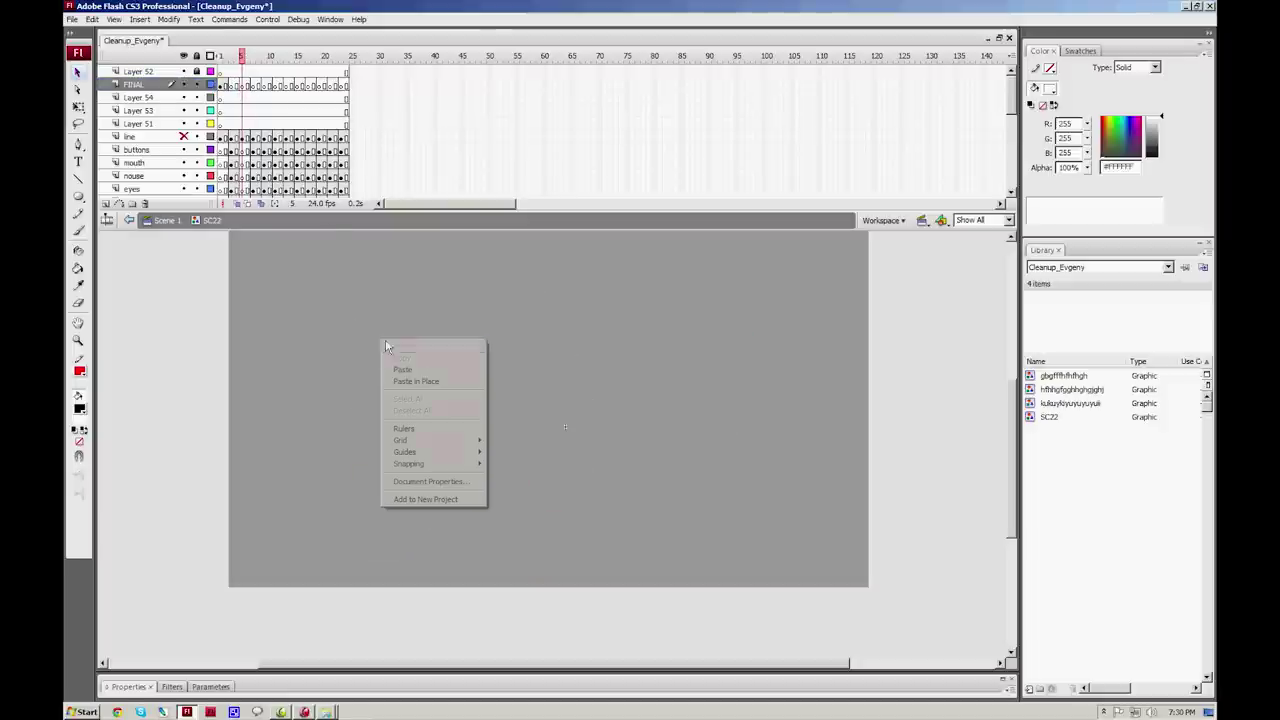
pyautogui.click(423, 379)
# Step: Cut all artwork from frame 7 and paste it in place on frame 7 of the FINAL layer
pyautogui.press('.')
pyautogui.press('.')
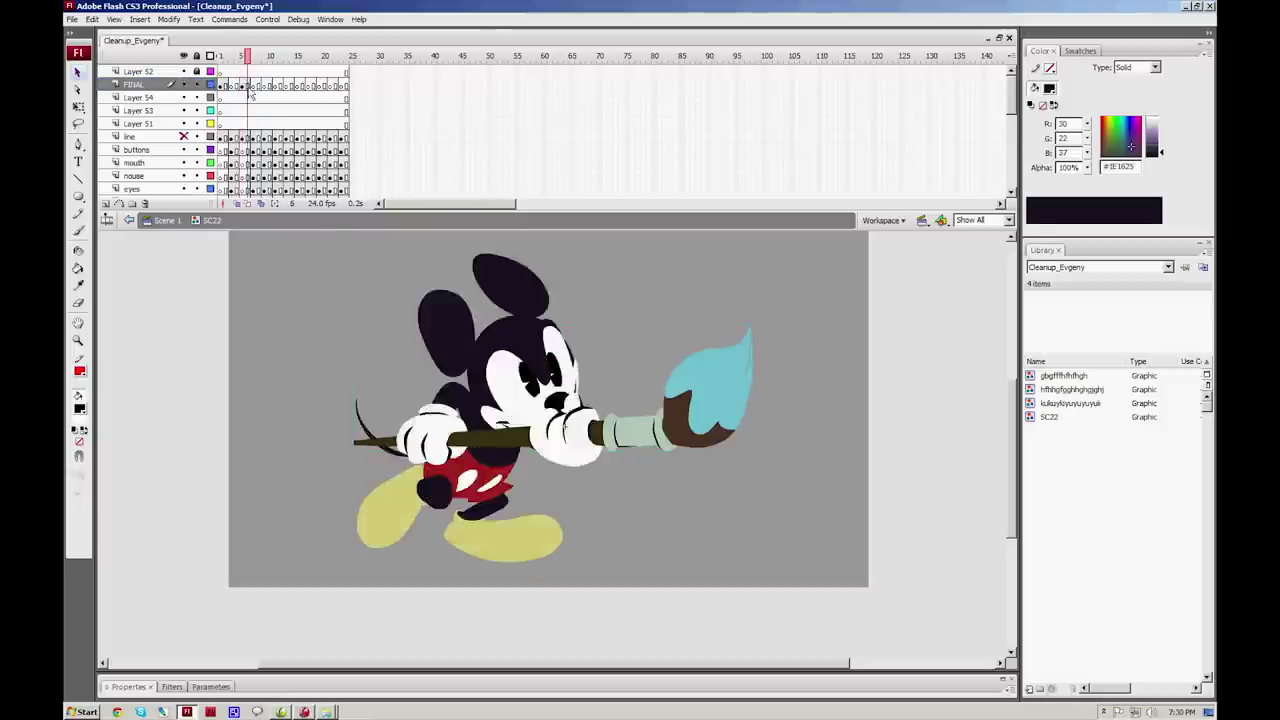
pyautogui.hotkey('ctrl', 'a')
pyautogui.hotkey('ctrl', 'x')
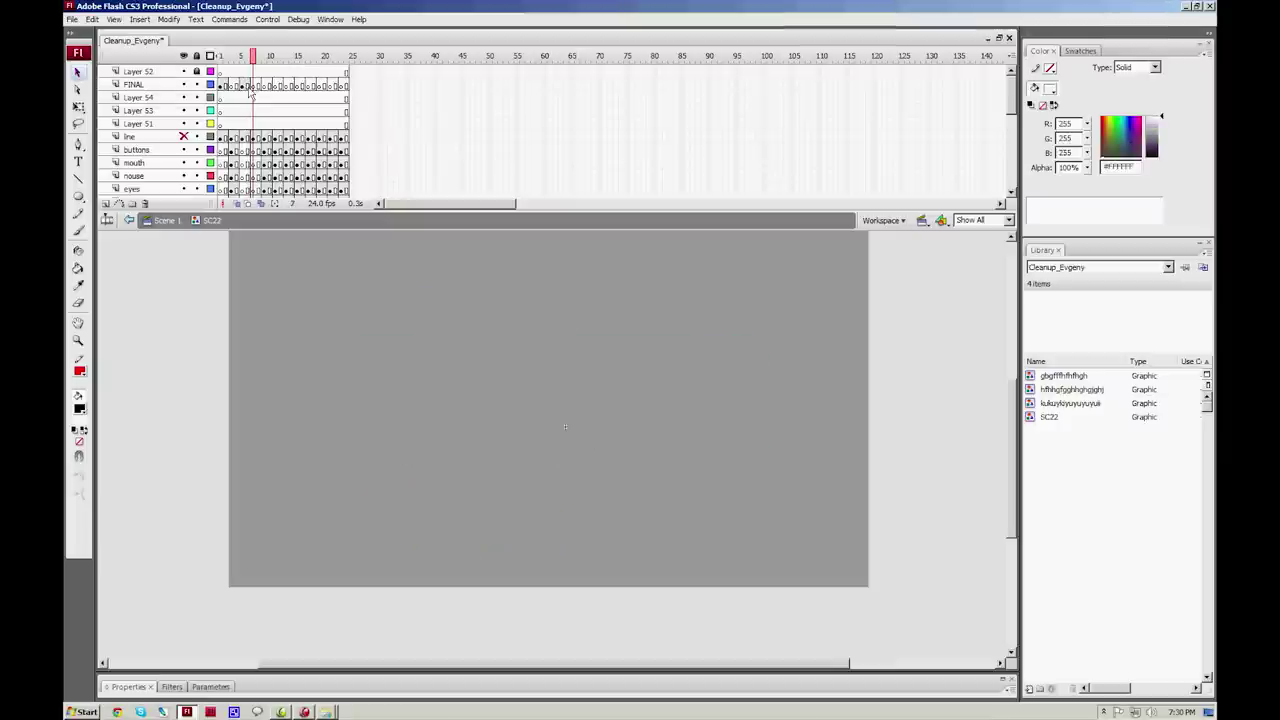
pyautogui.click(255, 86)
pyautogui.rightClick(360, 310)
pyautogui.click(400, 345)
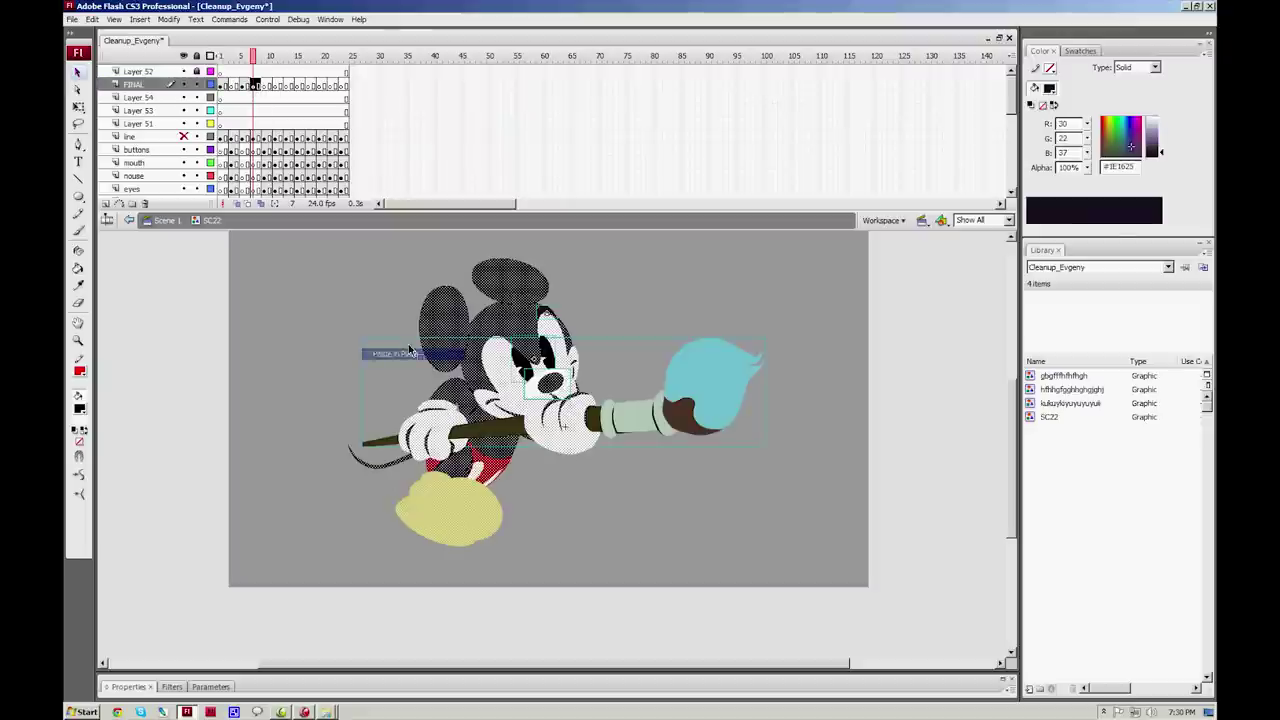
# Step: Cut all artwork from frame 9 and paste it in place on frame 9 of the FINAL layer
pyautogui.click(265, 88)
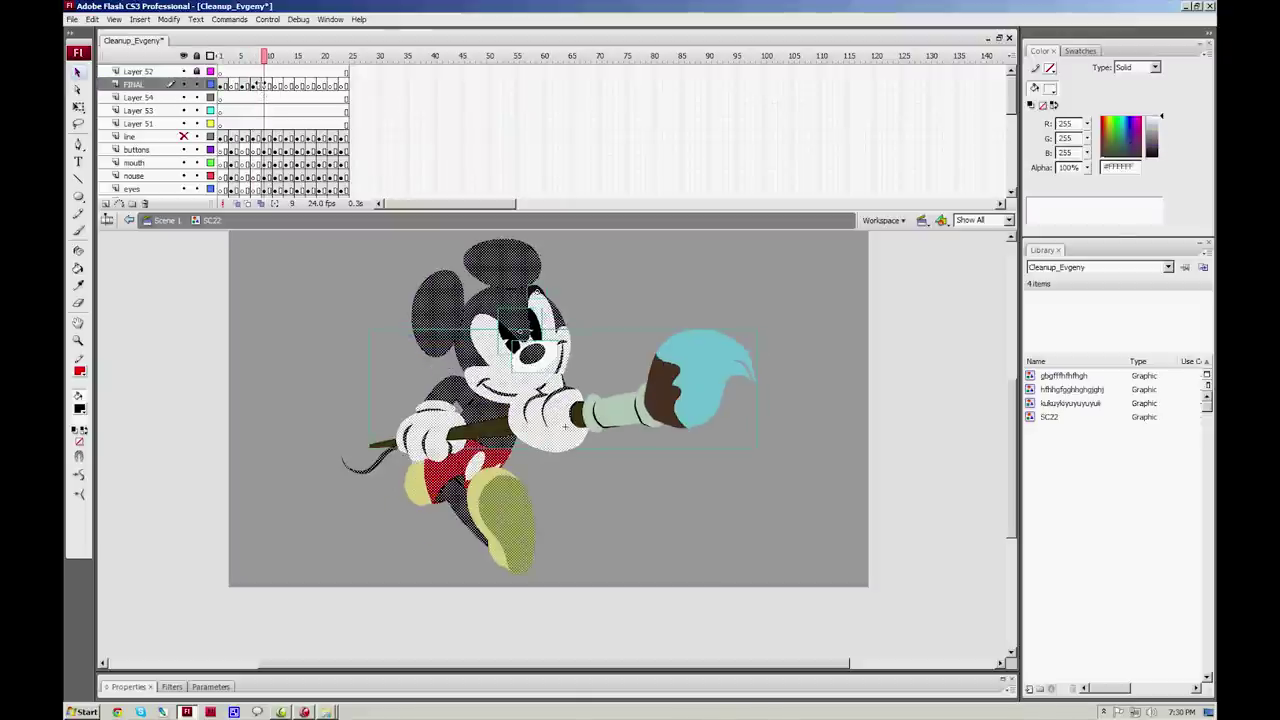
pyautogui.press('Delete')
pyautogui.click(266, 86)
pyautogui.rightClick(372, 334)
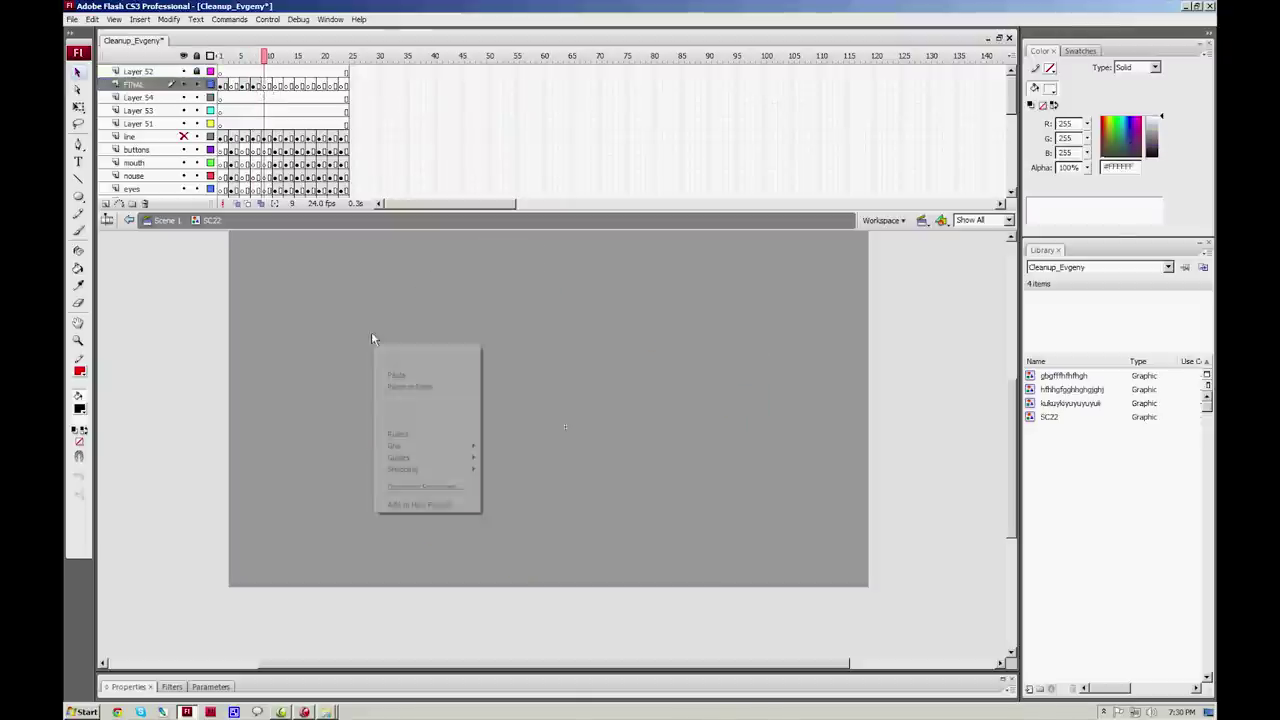
pyautogui.click(420, 387)
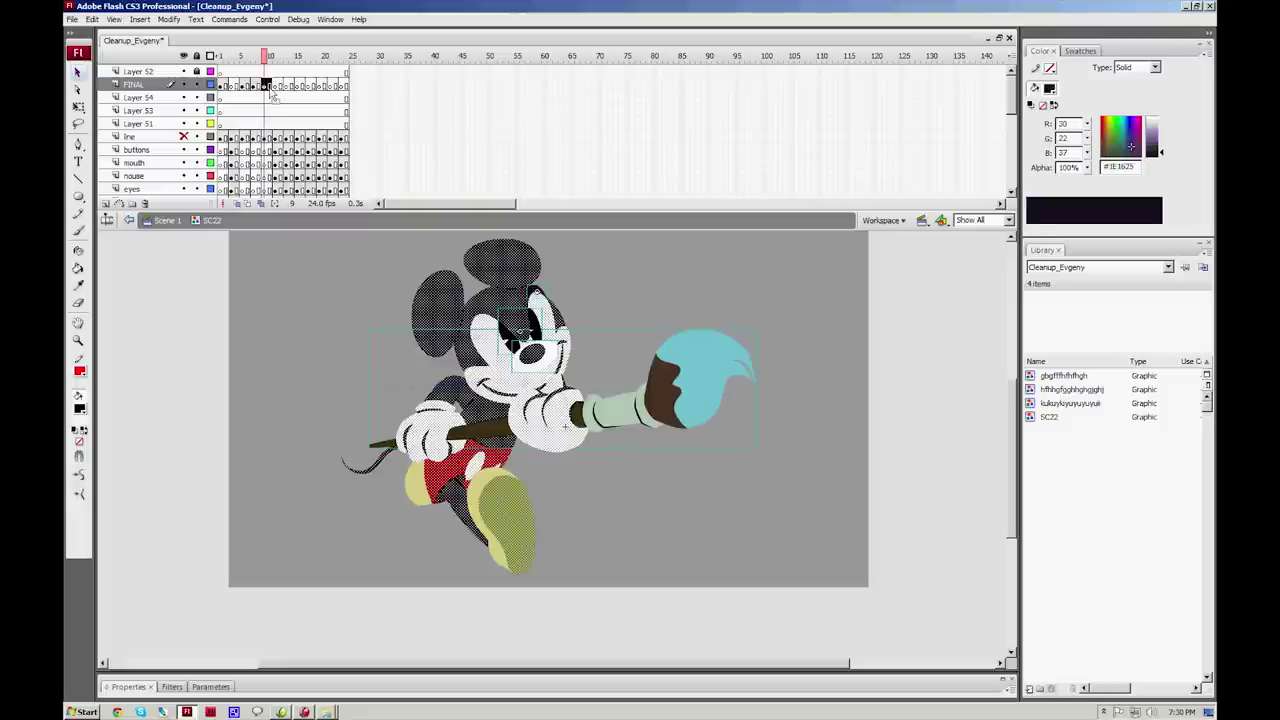
# Step: Continue past frame 11 to frame 13 and move its artwork in place onto the FINAL layer
pyautogui.click(274, 86)
pyautogui.click(274, 86)
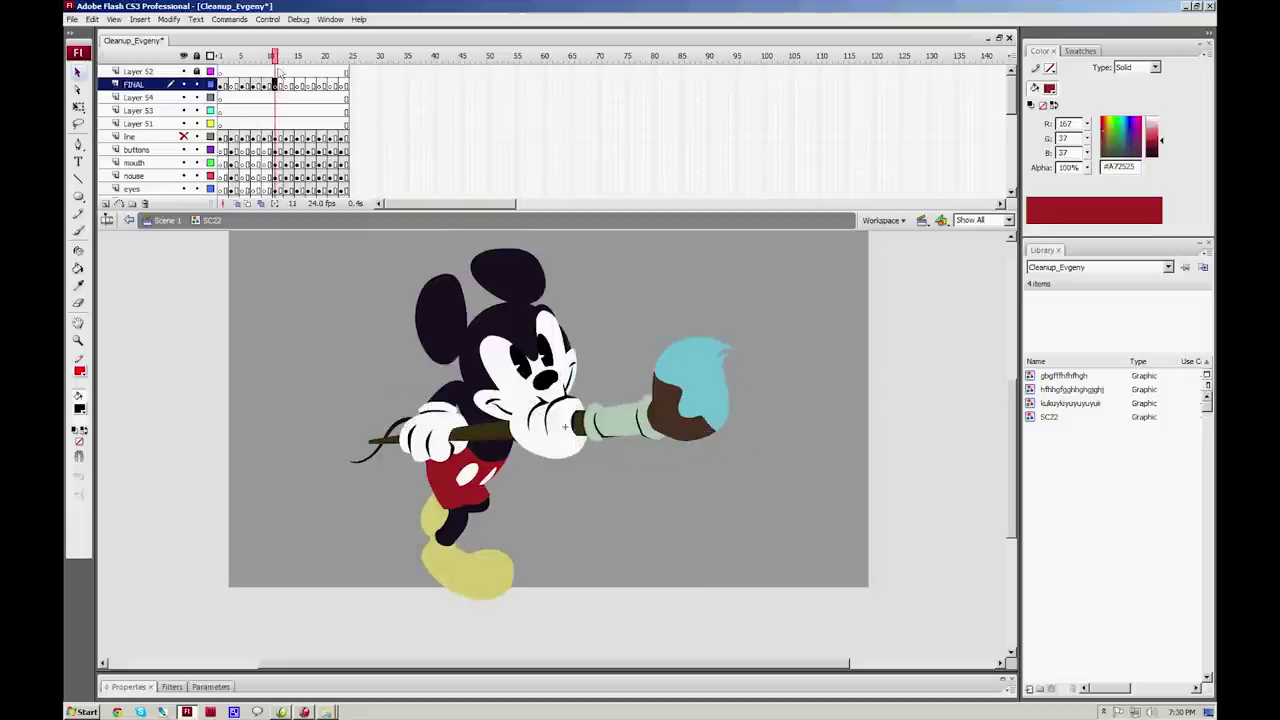
pyautogui.moveTo(277, 57); pyautogui.dragTo(276, 57)
pyautogui.click(287, 86)
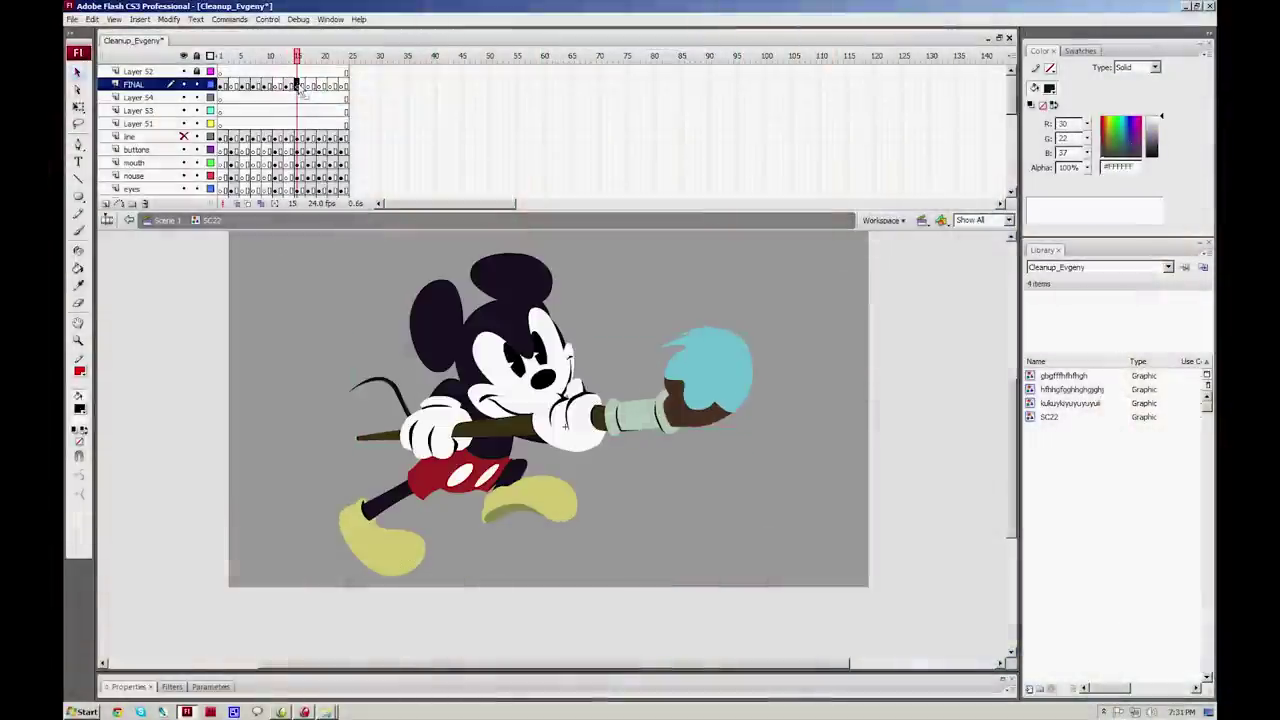
# Step: Return to frame 1 and lock every layer except FINAL
pyautogui.click(297, 85)
pyautogui.moveTo(298, 56); pyautogui.dragTo(205, 58)
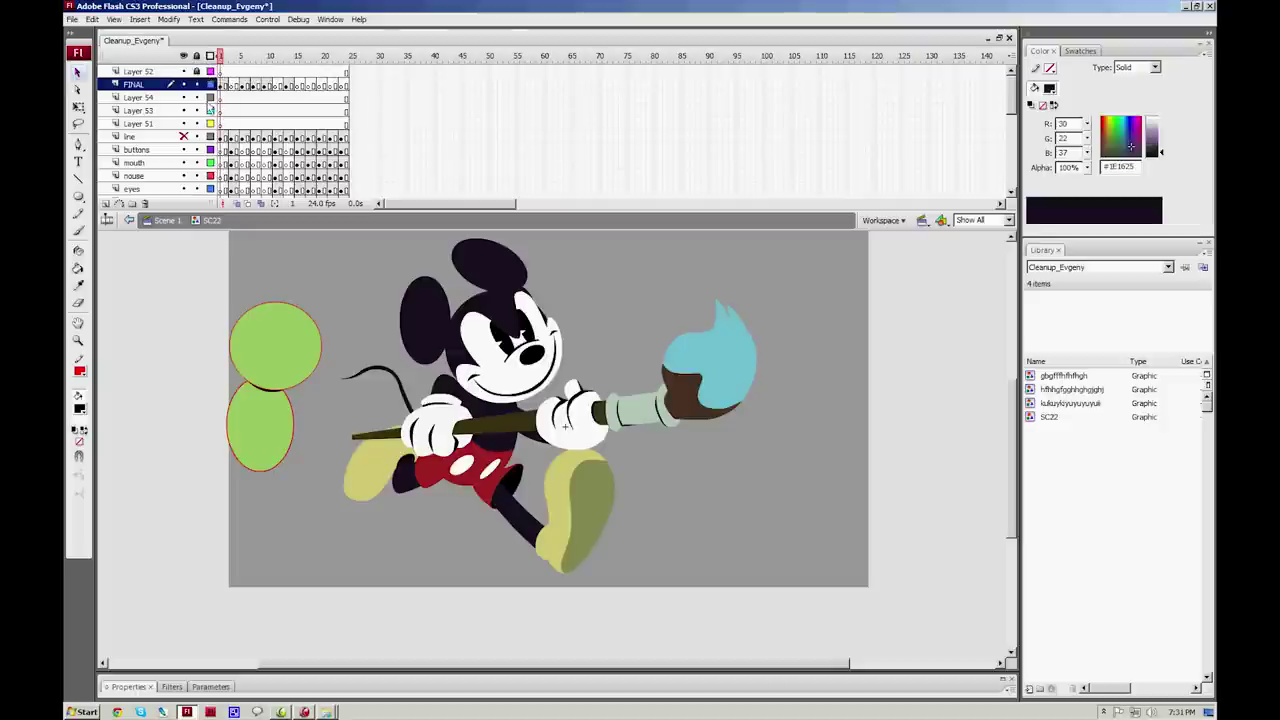
pyautogui.click(196, 56)
pyautogui.click(197, 84)
# Step: Break apart the FINAL layer's artwork on frames 1, 5, 7, 9 and 13, and make the line layer visible
pyautogui.click(226, 85)
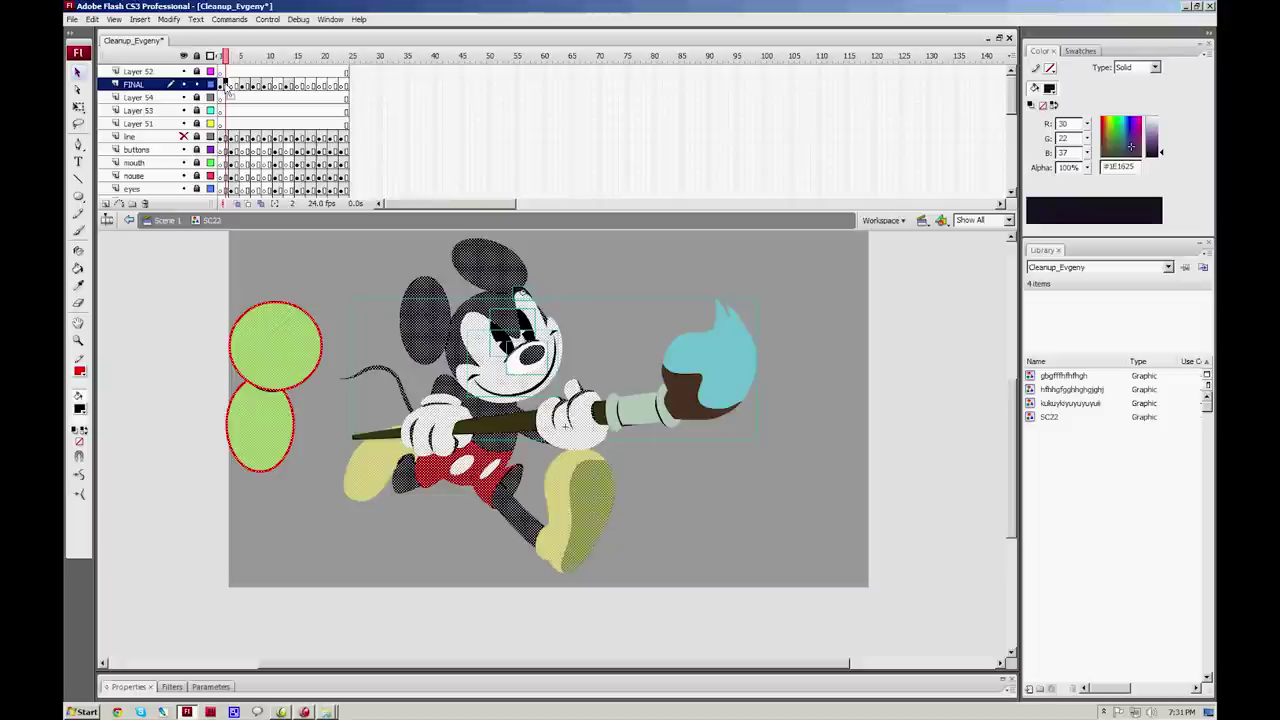
pyautogui.click(228, 86)
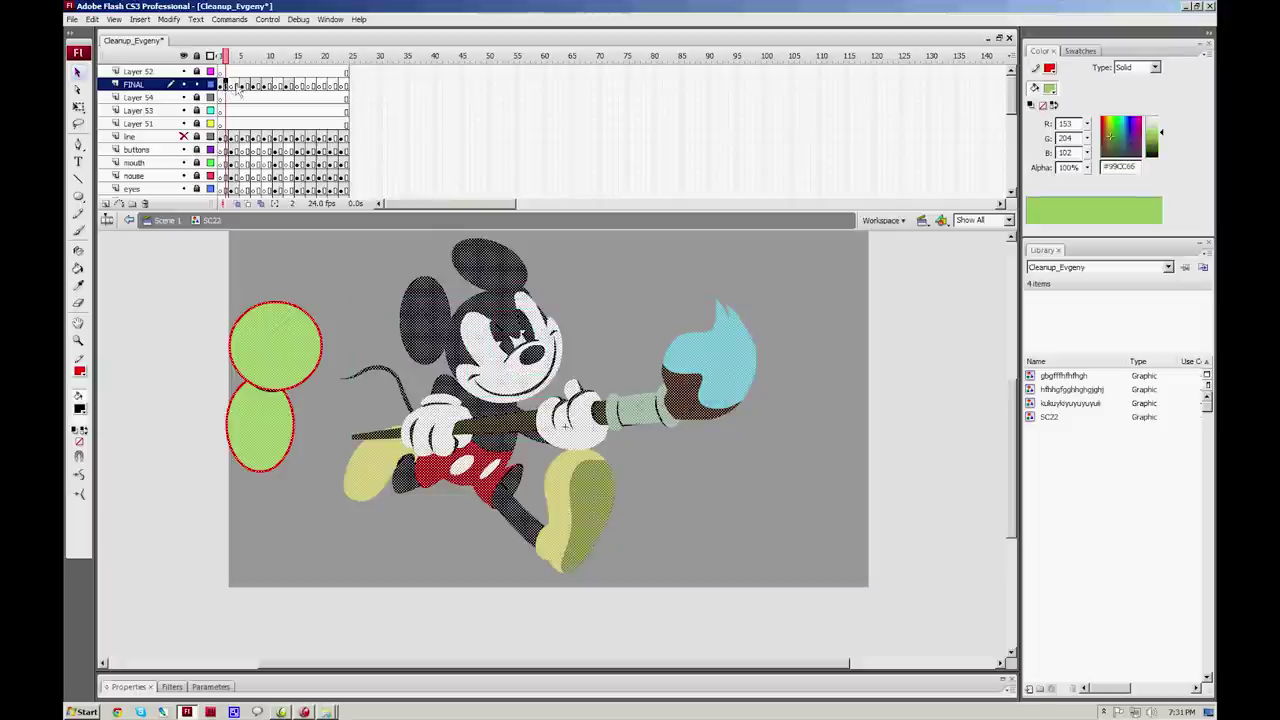
pyautogui.click(240, 86)
pyautogui.click(252, 85)
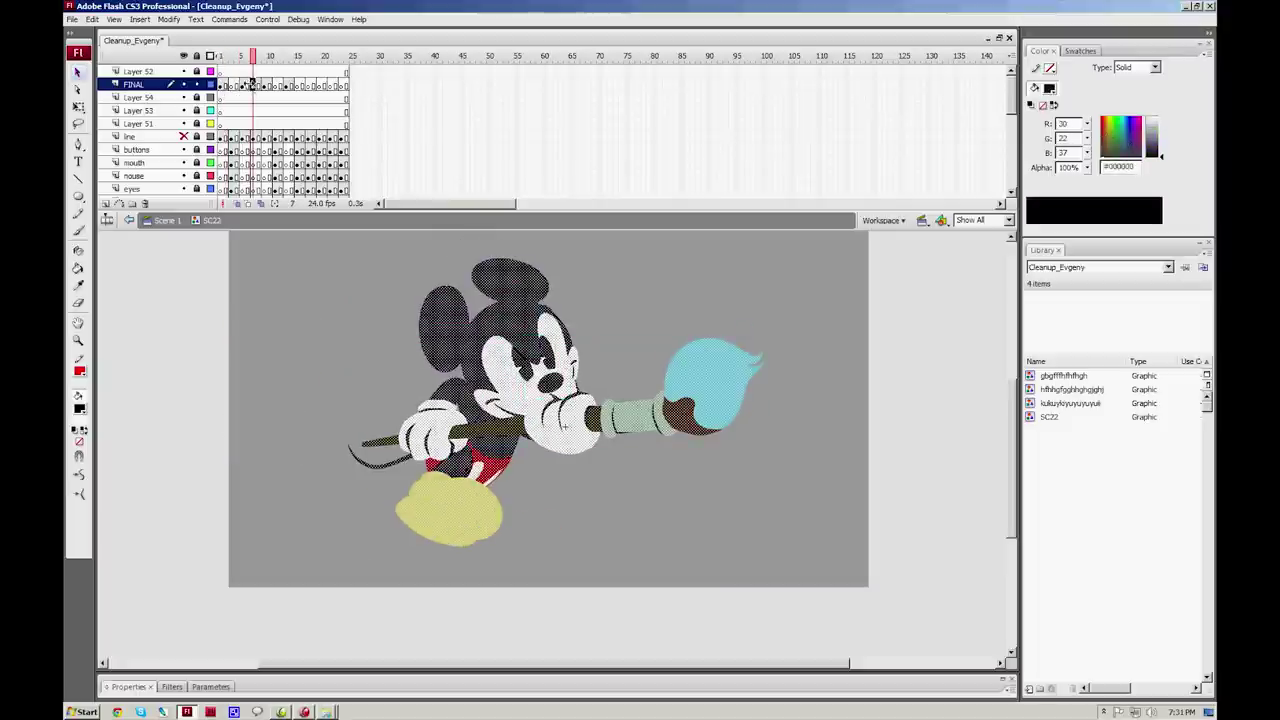
pyautogui.click(263, 86)
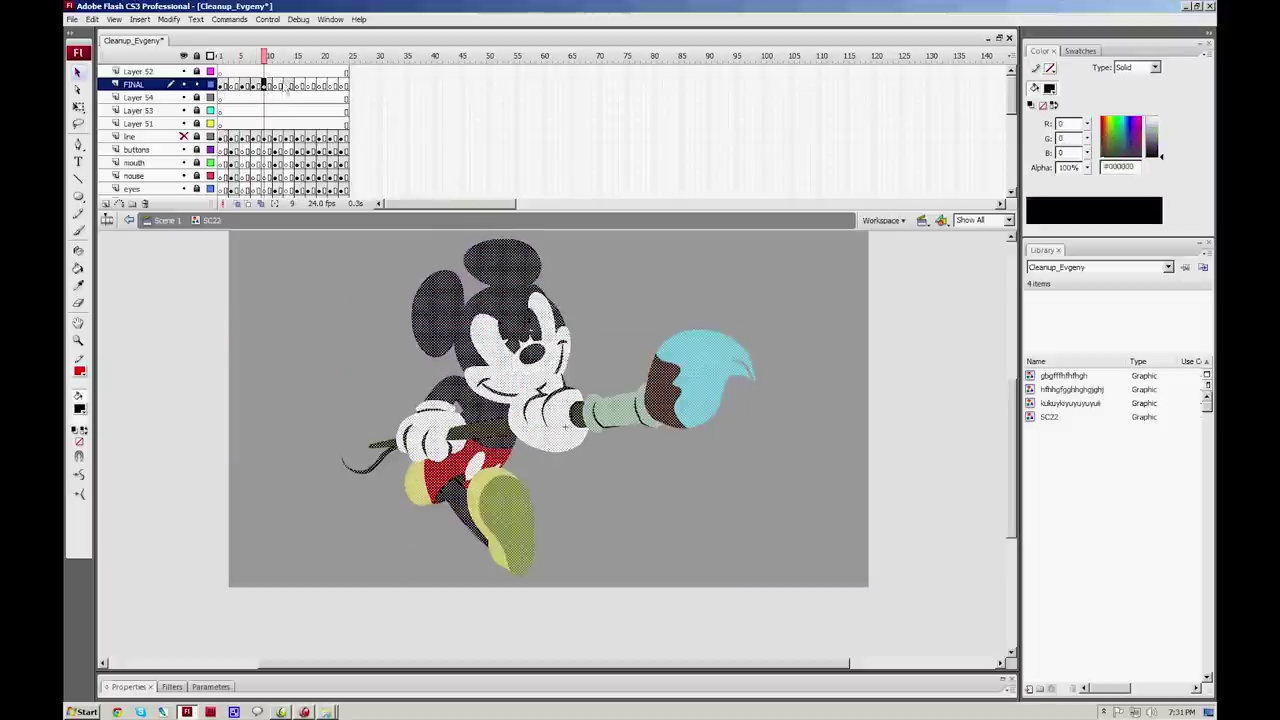
pyautogui.click(285, 85)
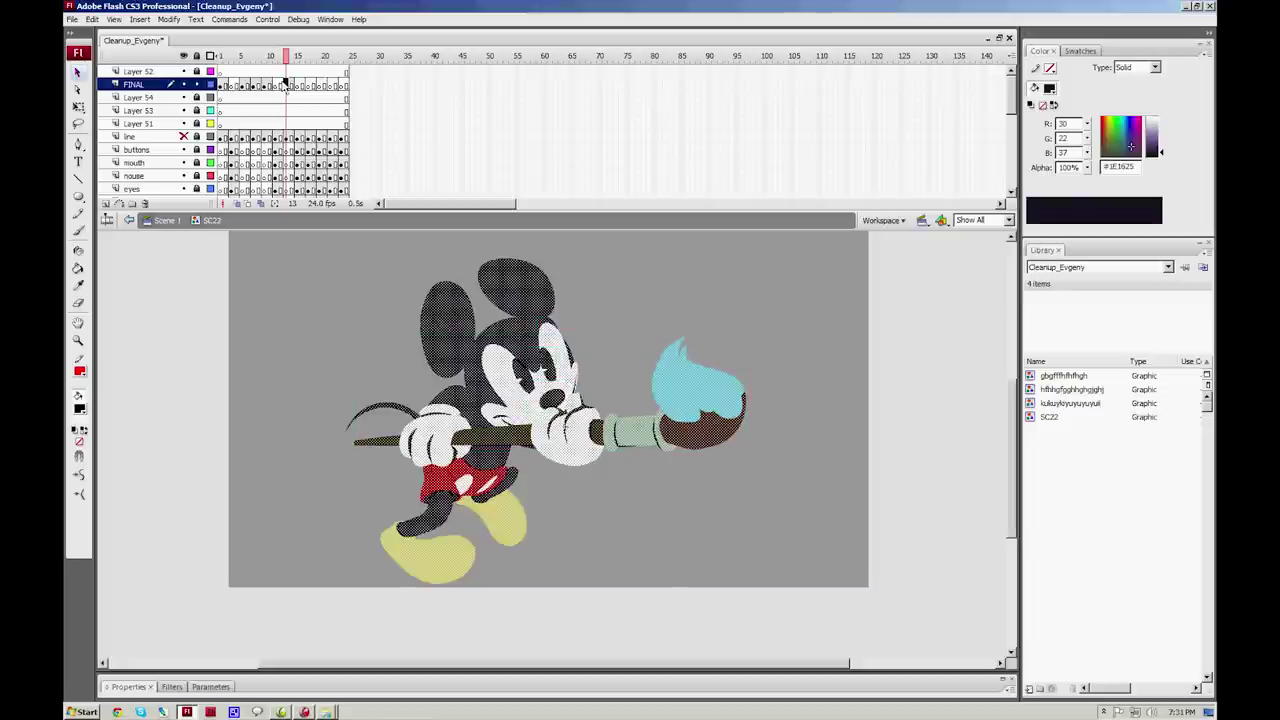
pyautogui.click(759, 345)
pyautogui.click(183, 137)
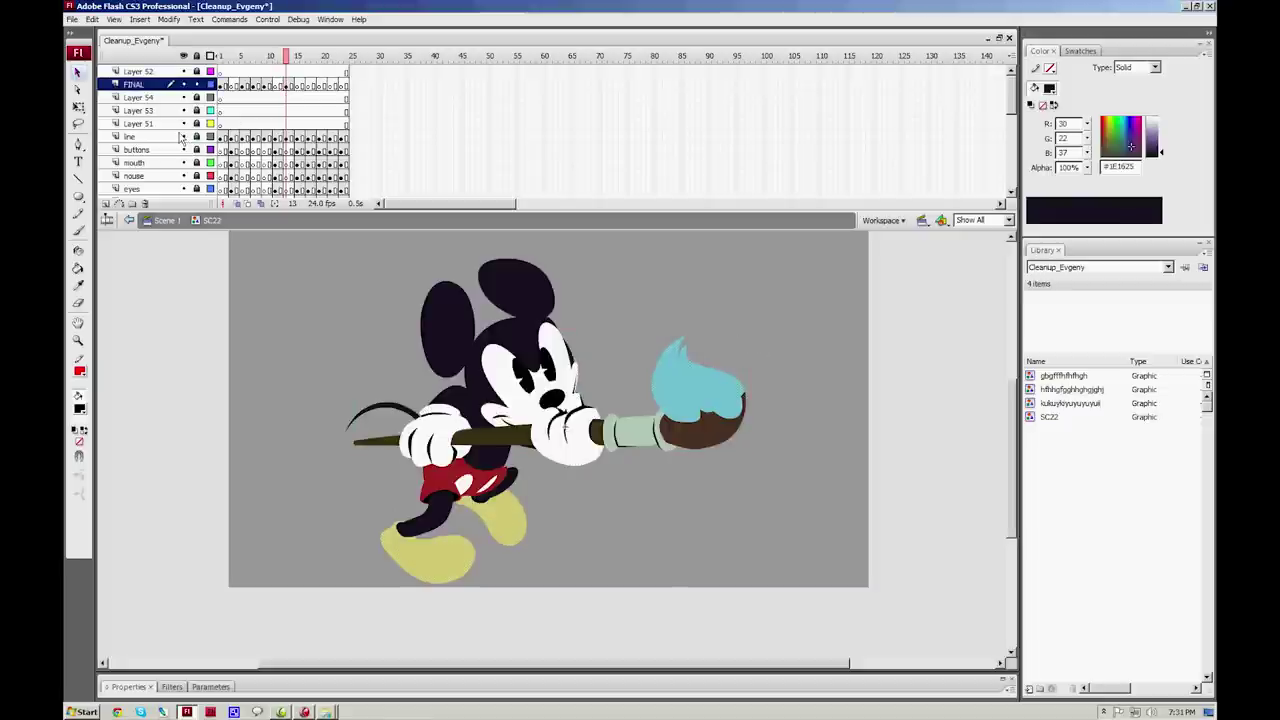
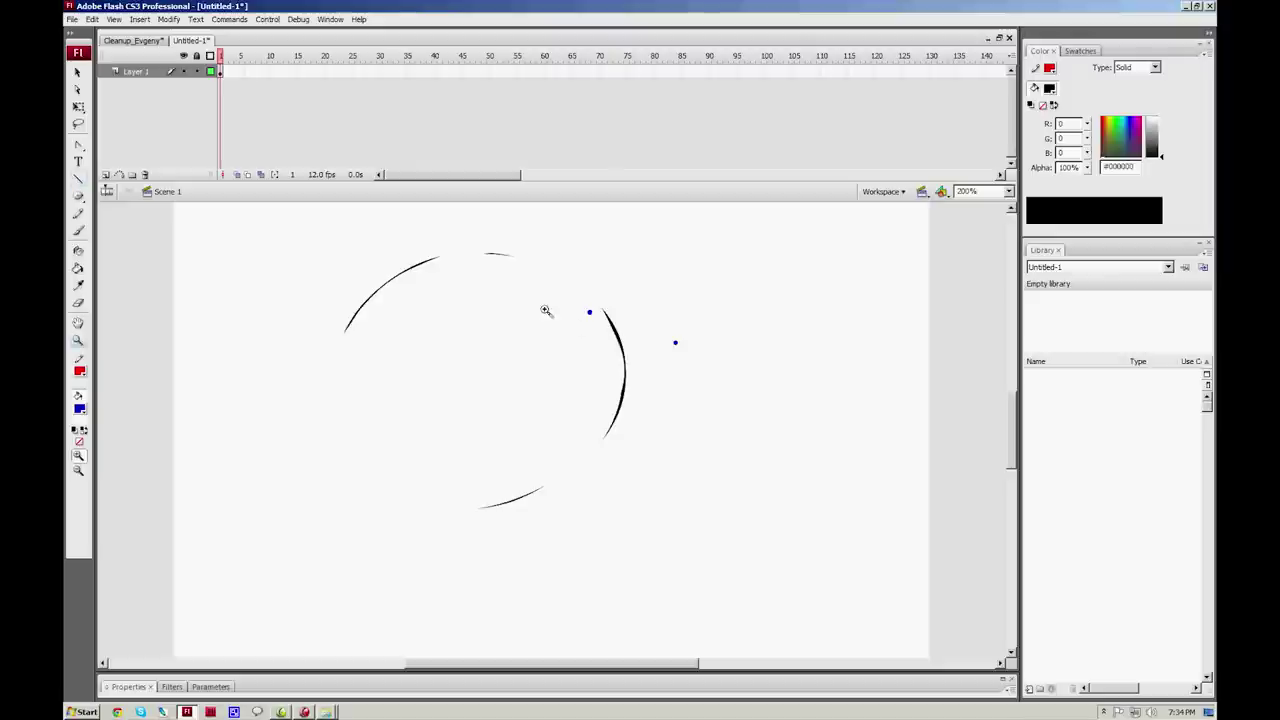
# Step: Paint a rough blue fish with the Brush tool: oval body, forked tail and round eye with a pupil
pyautogui.press('b')
pyautogui.moveTo(584, 298)
pyautogui.mouseDown()
pyautogui.moveTo(535, 270)
pyautogui.moveTo(331, 378)
pyautogui.moveTo(460, 484)
pyautogui.moveTo(596, 326)
pyautogui.moveTo(561, 285)
pyautogui.moveTo(605, 325)
pyautogui.moveTo(656, 256)
pyautogui.moveTo(683, 311)
pyautogui.moveTo(669, 324)
pyautogui.moveTo(681, 367)
pyautogui.moveTo(617, 387)
pyautogui.mouseUp()
pyautogui.hotkey('ctrl', 'z')
pyautogui.moveTo(592, 337)
pyautogui.mouseDown()
pyautogui.moveTo(722, 250)
pyautogui.moveTo(681, 333)
pyautogui.moveTo(698, 480)
pyautogui.moveTo(582, 388)
pyautogui.mouseUp()
pyautogui.moveTo(420, 305)
pyautogui.mouseDown()
pyautogui.moveTo(390, 318)
pyautogui.moveTo(418, 305)
pyautogui.mouseUp()
pyautogui.hotkey('ctrl', 'z')
pyautogui.click(400, 348)
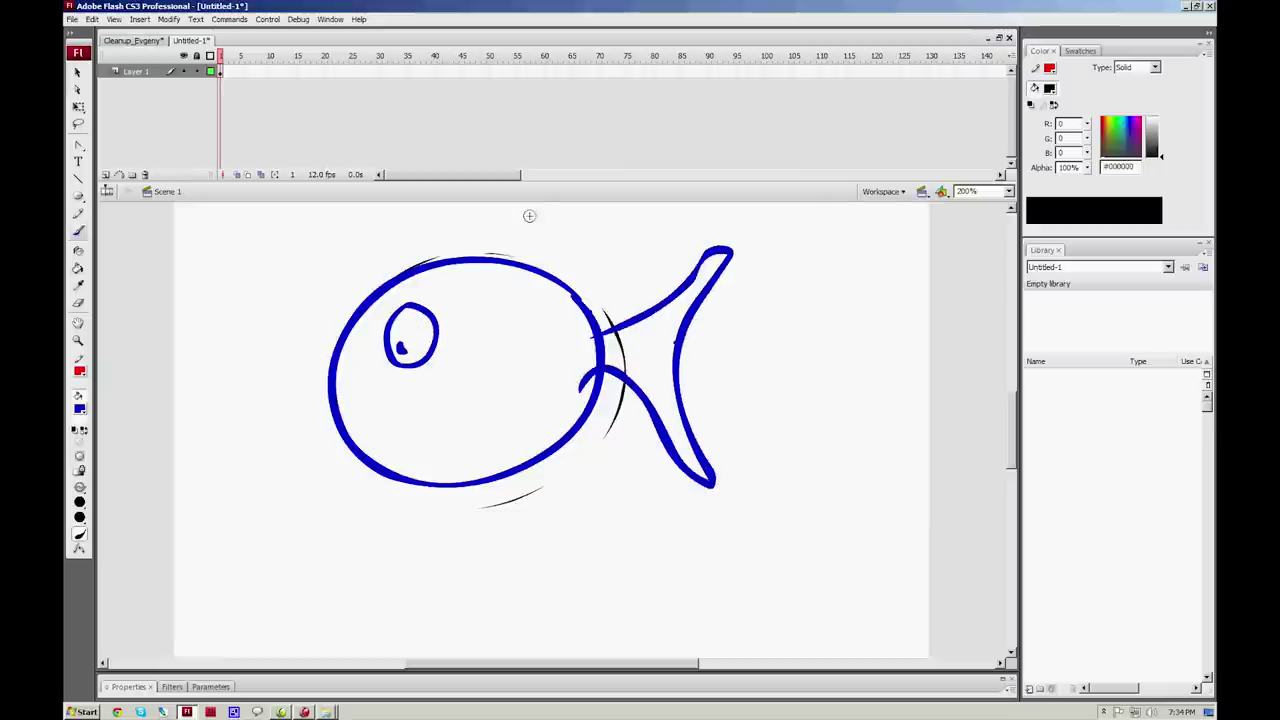
# Step: Paint the fish's open mouth, a fin on its back and a fin under its belly
pyautogui.moveTo(326, 397)
pyautogui.mouseDown()
pyautogui.moveTo(394, 414)
pyautogui.moveTo(345, 460)
pyautogui.mouseUp()
pyautogui.moveTo(409, 268)
pyautogui.mouseDown()
pyautogui.moveTo(425, 233)
pyautogui.moveTo(505, 228)
pyautogui.moveTo(502, 256)
pyautogui.mouseUp()
pyautogui.moveTo(437, 481)
pyautogui.mouseDown()
pyautogui.moveTo(474, 516)
pyautogui.moveTo(530, 502)
pyautogui.mouseUp()
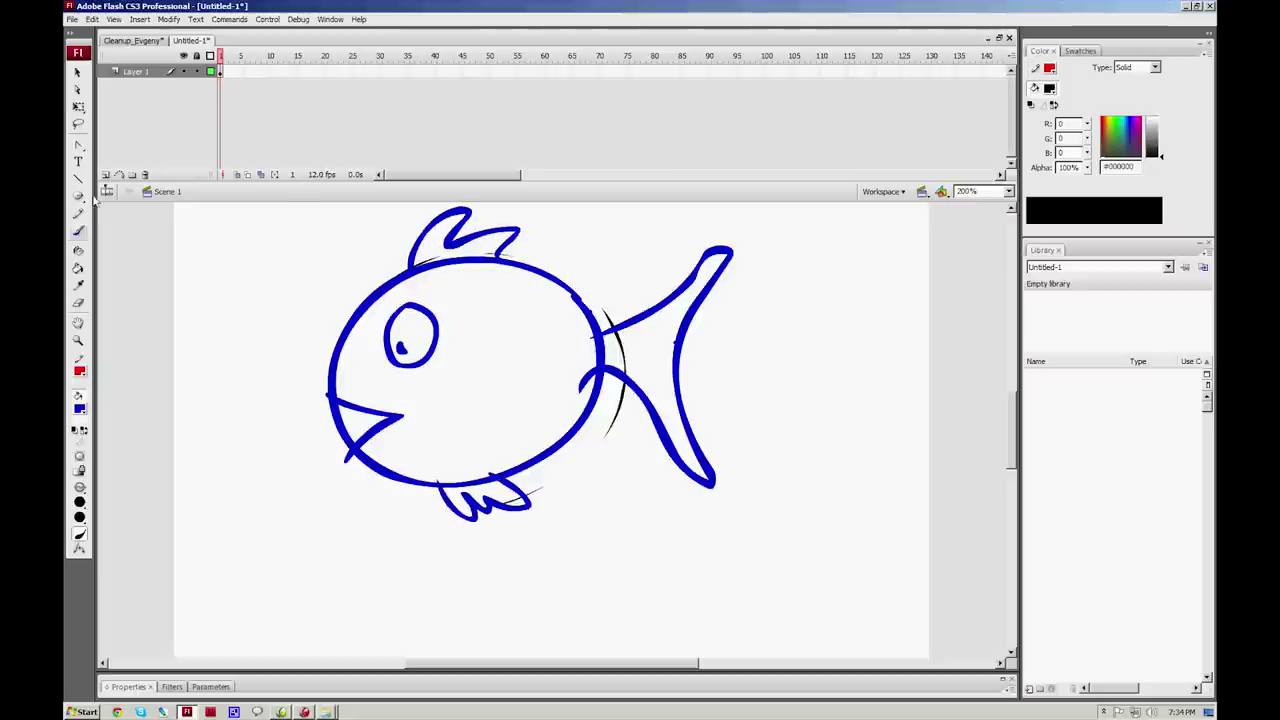
# Step: Display Layer 1 as outlines and change its outline colour to grey
pyautogui.click(211, 72)
pyautogui.click(211, 72)
pyautogui.doubleClick(211, 72)
pyautogui.click(593, 398)
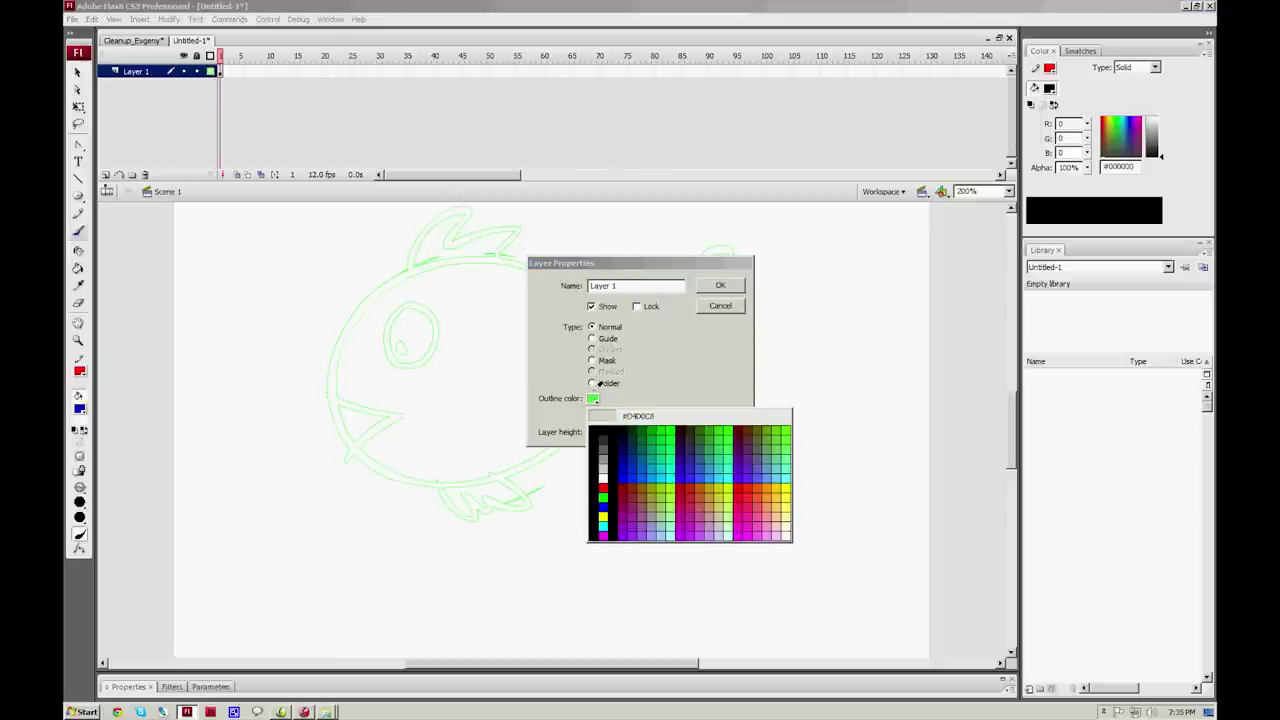
pyautogui.click(651, 510)
pyautogui.click(720, 286)
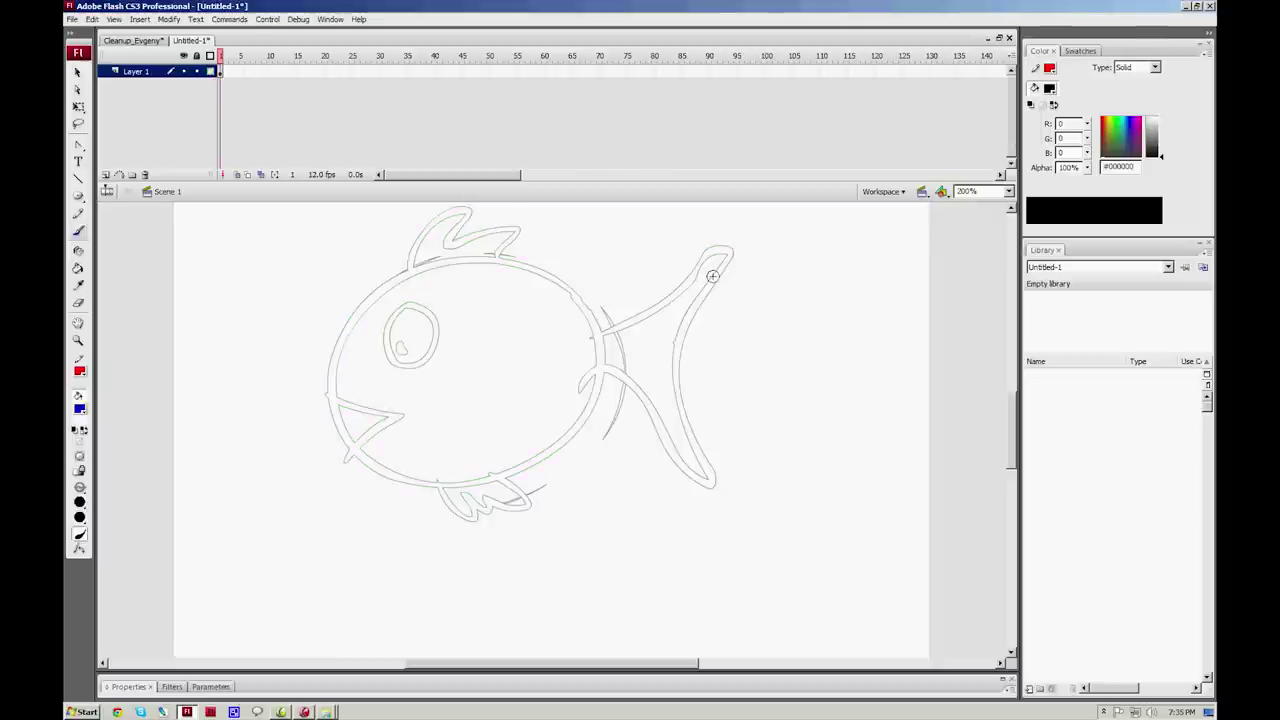
# Step: Lock Layer 1, then add a new layer above it with black as the fill colour
pyautogui.click(104, 176)
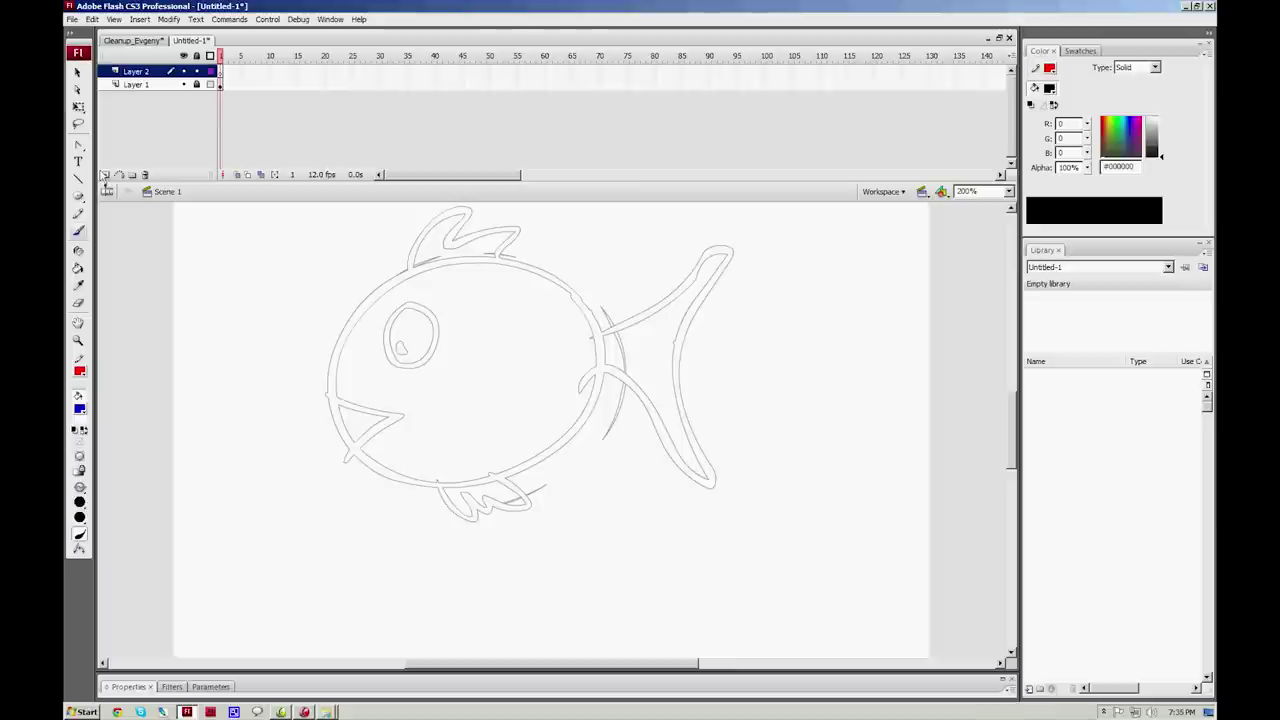
pyautogui.click(80, 409)
pyautogui.click(80, 438)
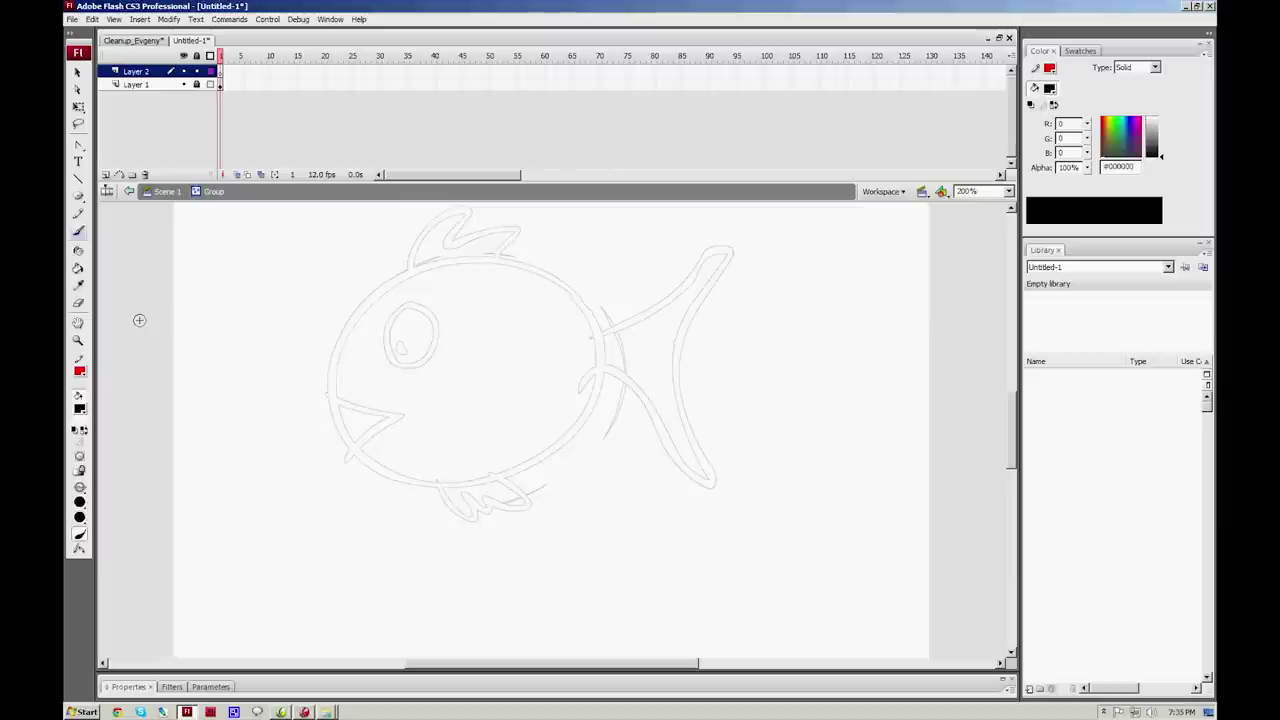
# Step: Set the Line tool's stroke to solid red with a height of 1.25
pyautogui.click(79, 181)
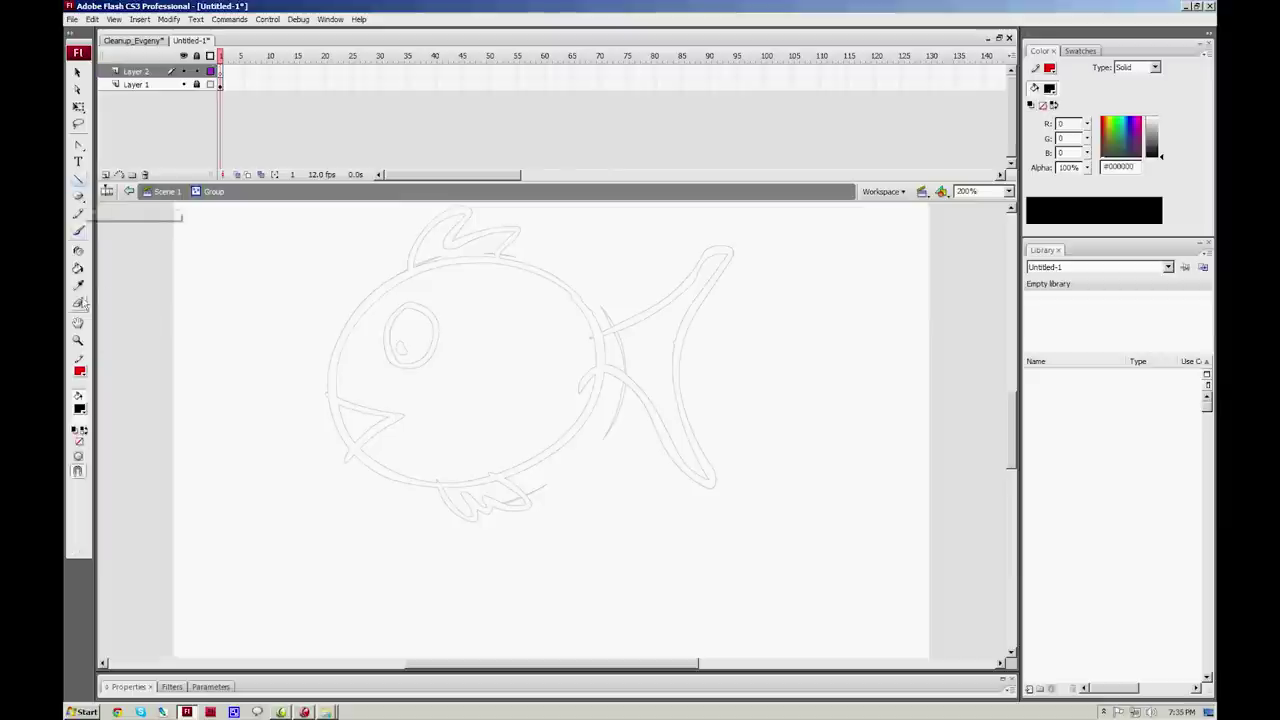
pyautogui.click(79, 371)
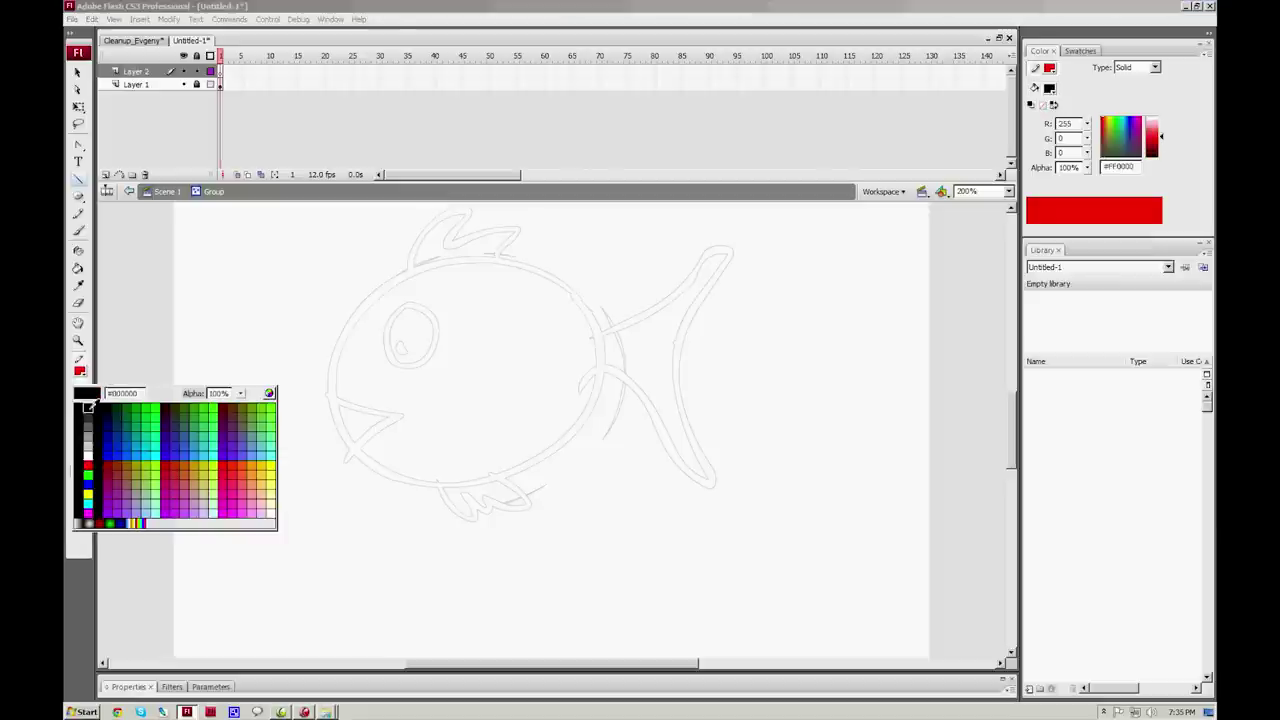
pyautogui.click(82, 404)
pyautogui.click(80, 371)
pyautogui.click(89, 461)
pyautogui.click(108, 687)
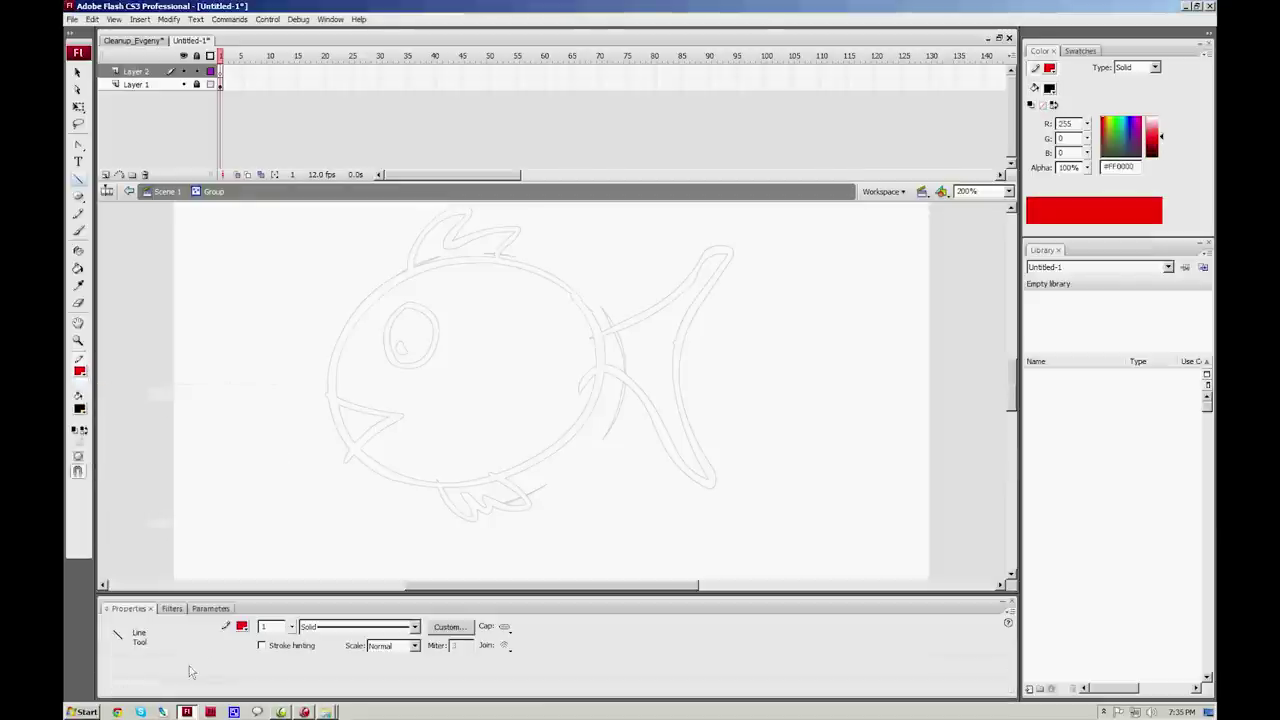
pyautogui.click(414, 628)
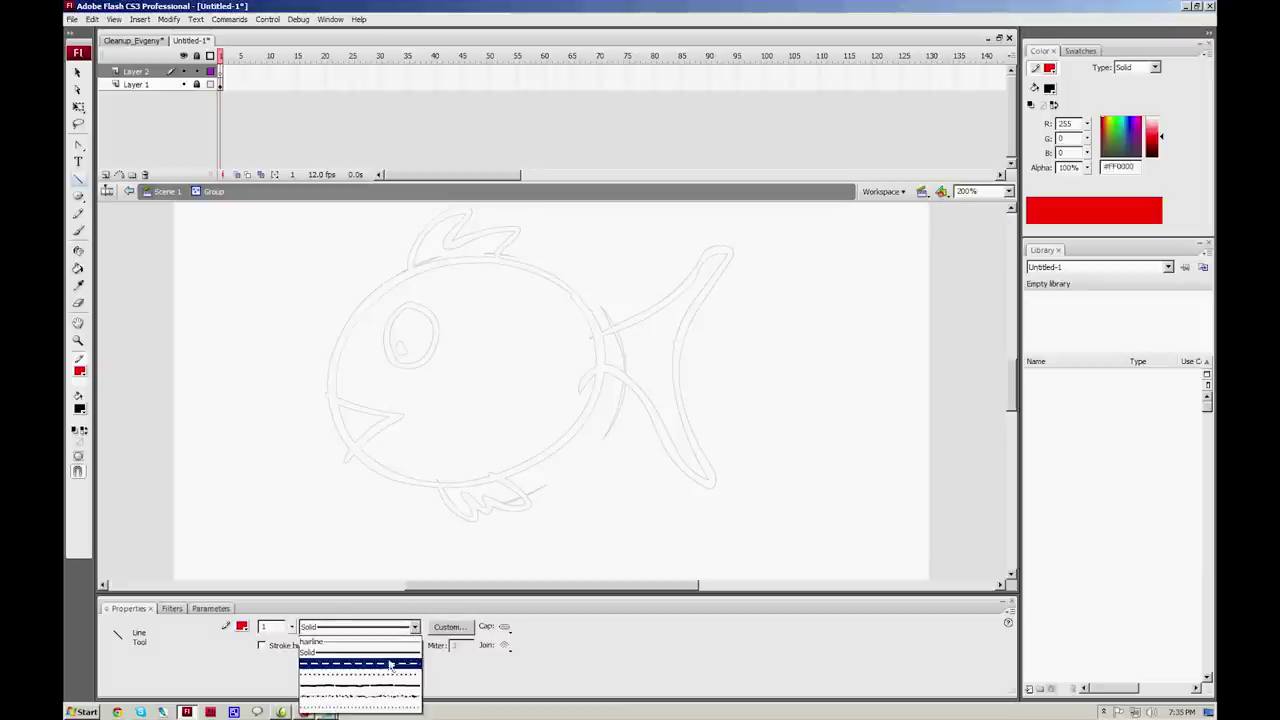
pyautogui.click(390, 656)
pyautogui.moveTo(291, 627); pyautogui.dragTo(291, 605)
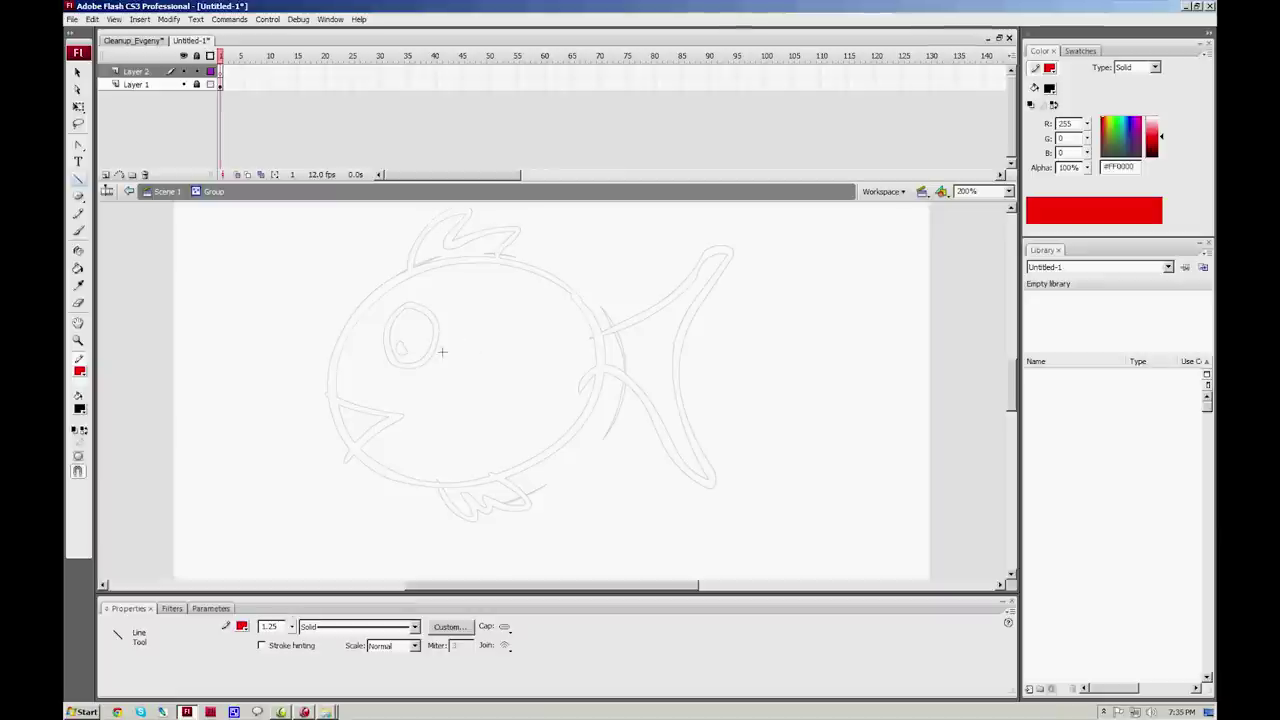
# Step: Draw a straight line from the fish's upper lip to the top of its body and bend it along the sketched head
pyautogui.press('b')
pyautogui.press('v')
pyautogui.press('n')
pyautogui.moveTo(326, 396)
pyautogui.mouseDown()
pyautogui.moveTo(491, 251)
pyautogui.moveTo(483, 263)
pyautogui.mouseUp()
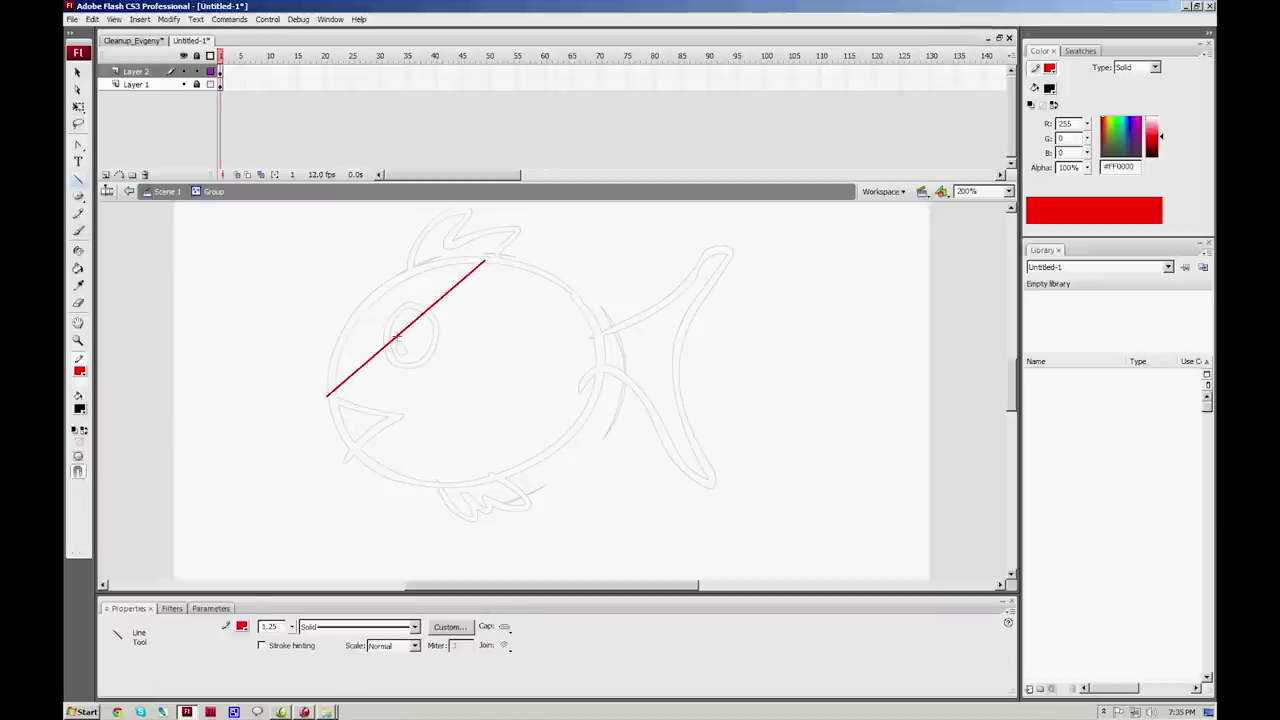
pyautogui.press('v')
pyautogui.moveTo(400, 337); pyautogui.dragTo(380, 289)
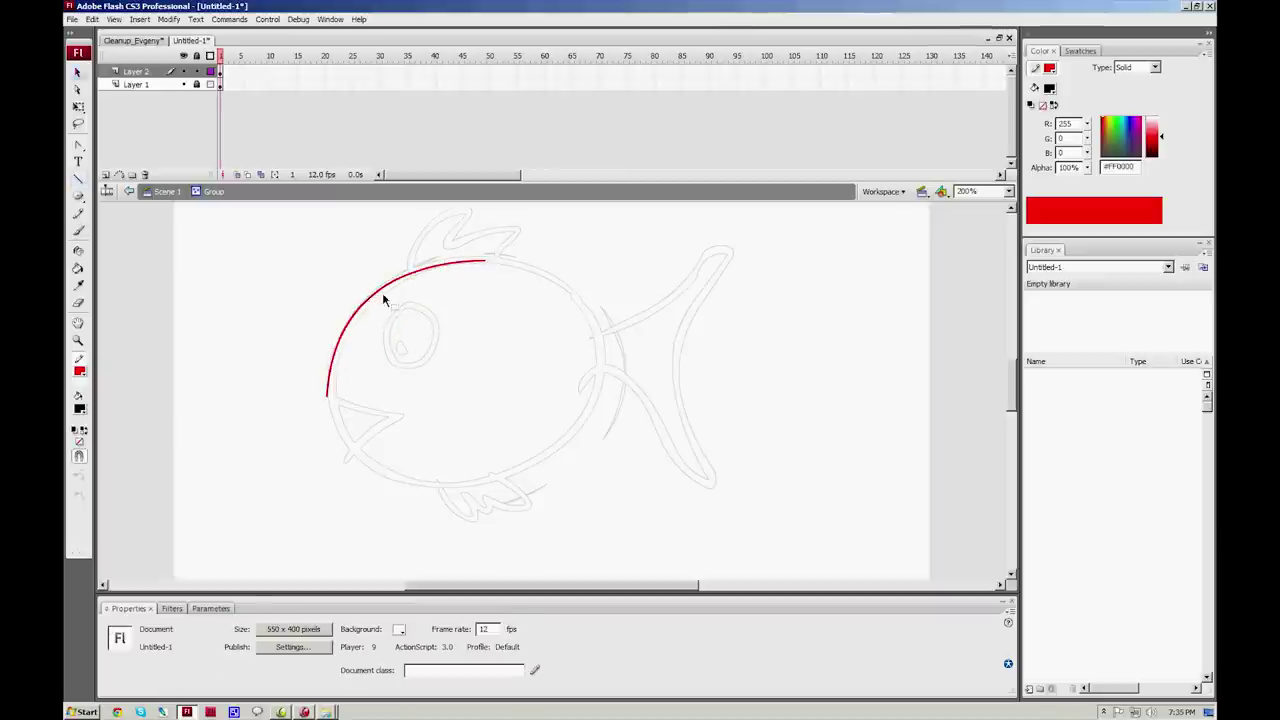
# Step: Set the stroke height of the curved head line to 4
pyautogui.click(380, 290)
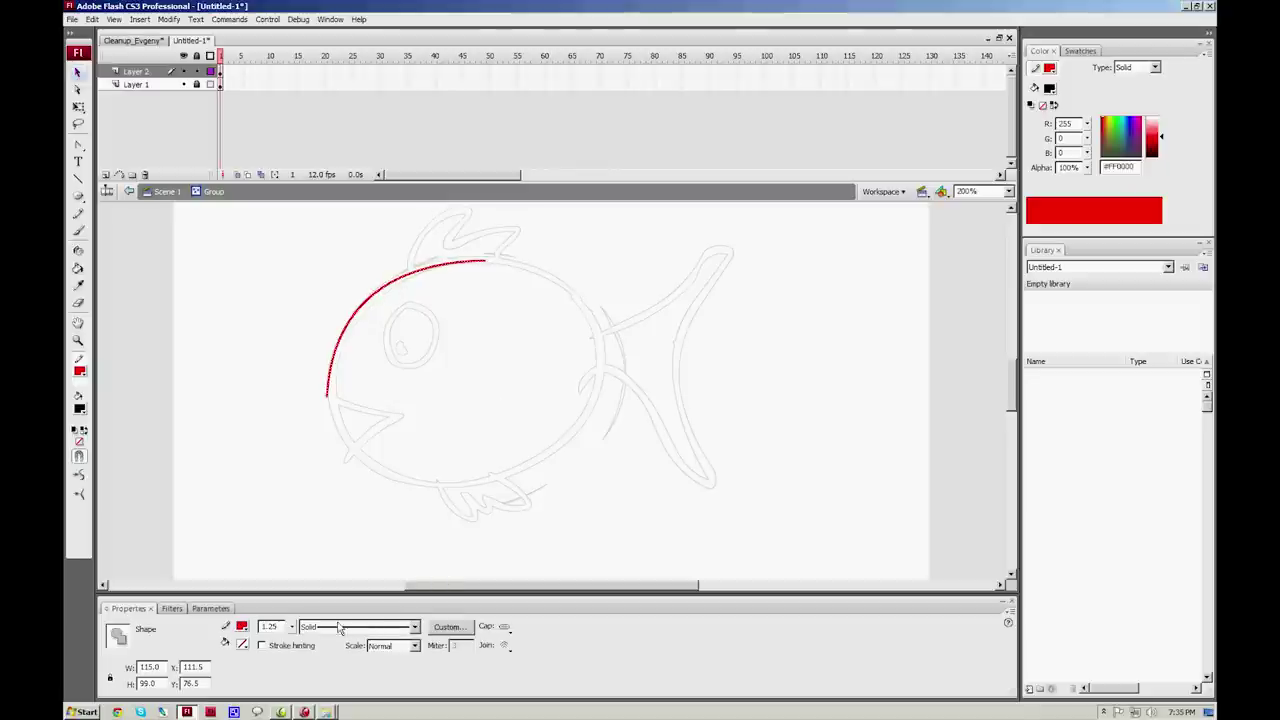
pyautogui.click(291, 625)
pyautogui.click(292, 630)
pyautogui.moveTo(292, 625); pyautogui.dragTo(294, 623)
pyautogui.click(371, 420)
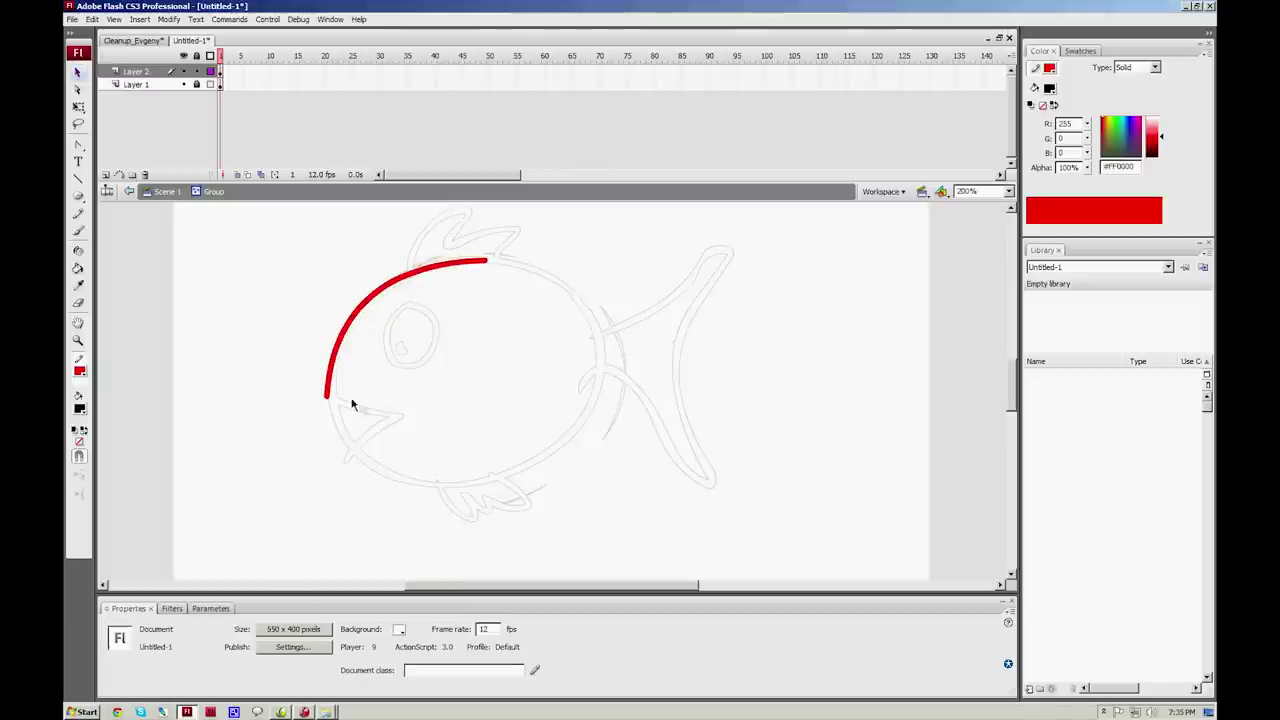
# Step: Draw the two mouth lines and a belly line, then bend the belly line to follow the sketched underside
pyautogui.press('n')
pyautogui.moveTo(326, 396)
pyautogui.mouseDown()
pyautogui.moveTo(407, 416)
pyautogui.moveTo(336, 459)
pyautogui.moveTo(529, 463)
pyautogui.moveTo(567, 443)
pyautogui.mouseUp()
pyautogui.press('v')
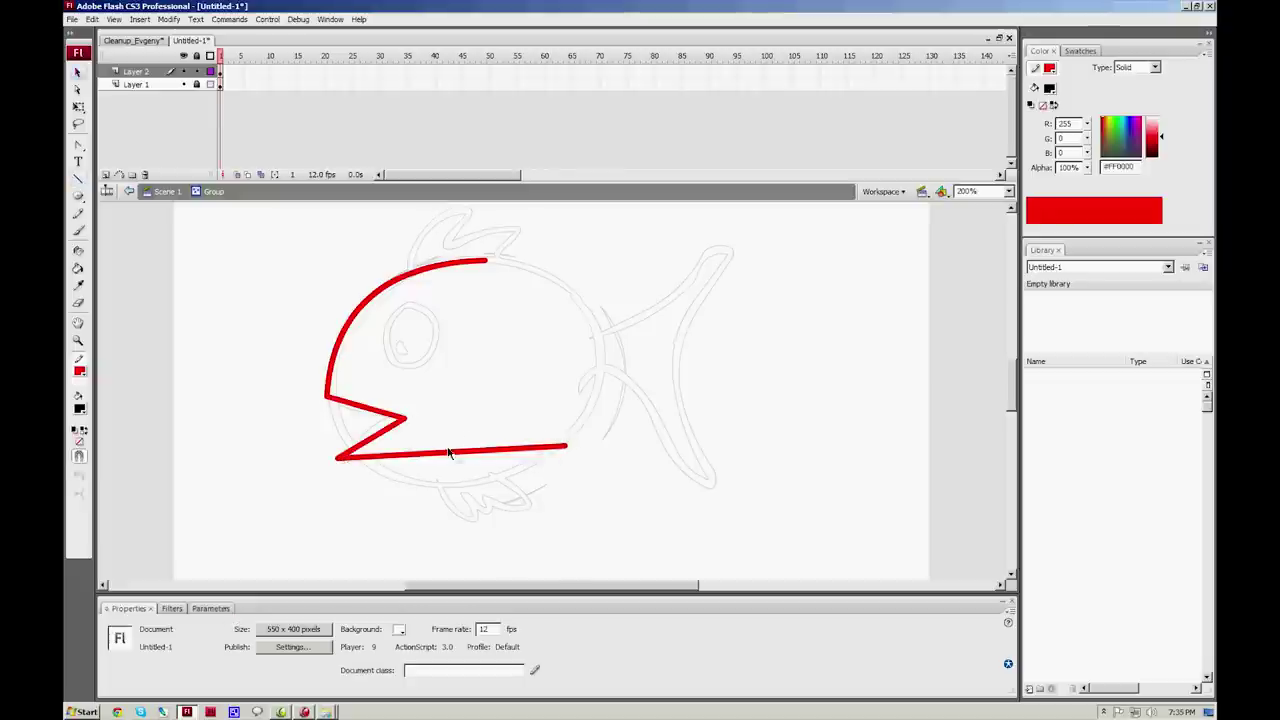
pyautogui.moveTo(447, 458); pyautogui.dragTo(420, 491)
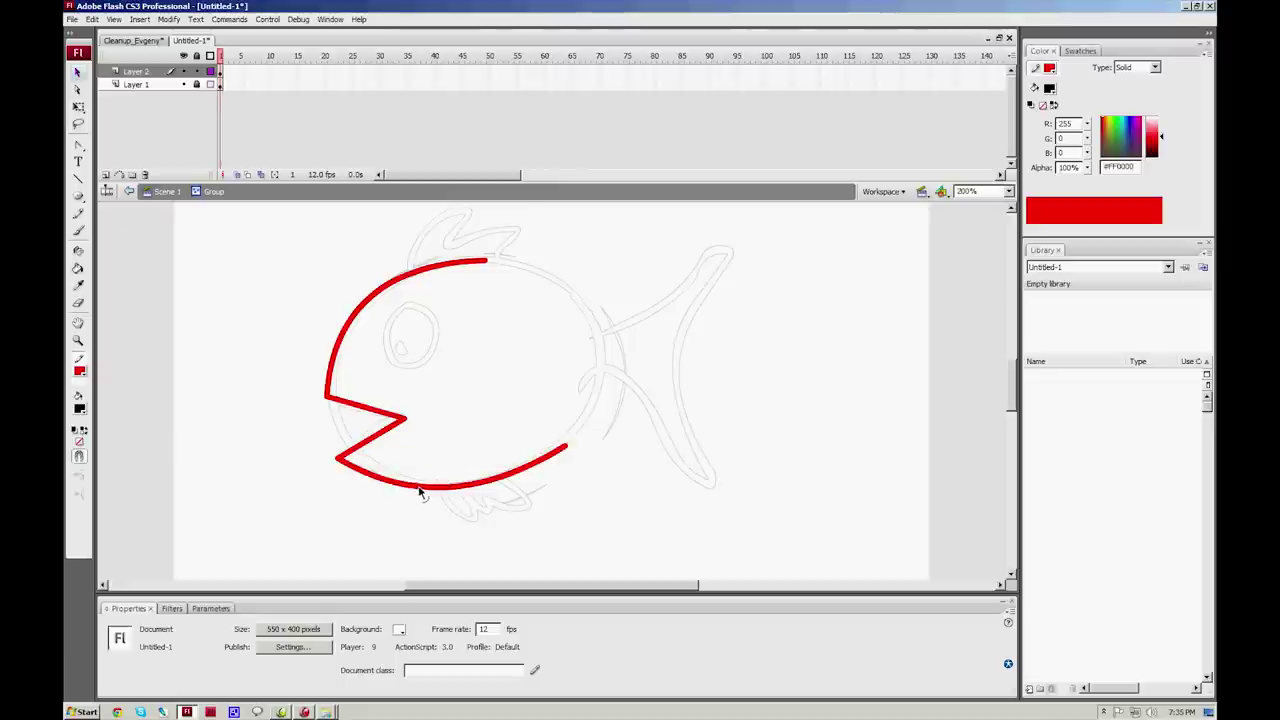
pyautogui.click(421, 492)
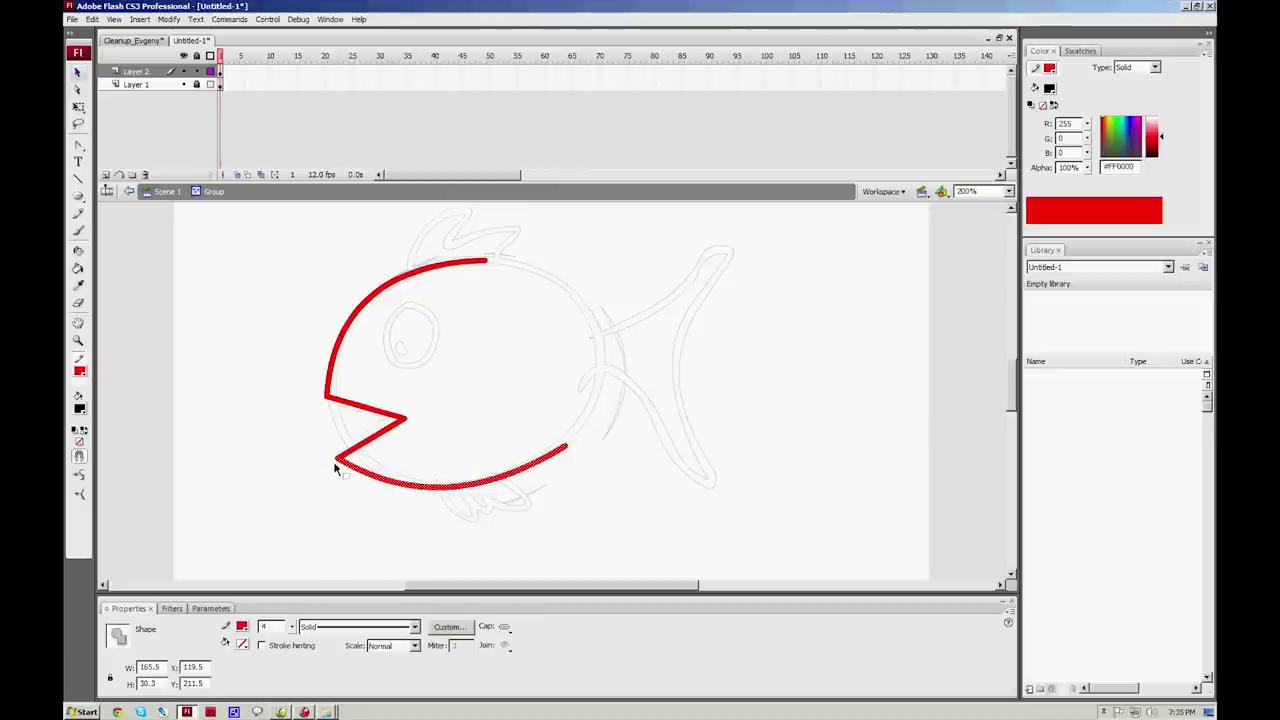
# Step: Select all the red head, mouth and belly lines and convert them from lines to fills
pyautogui.click(363, 416)
pyautogui.moveTo(236, 226); pyautogui.dragTo(612, 548)
pyautogui.click(168, 19)
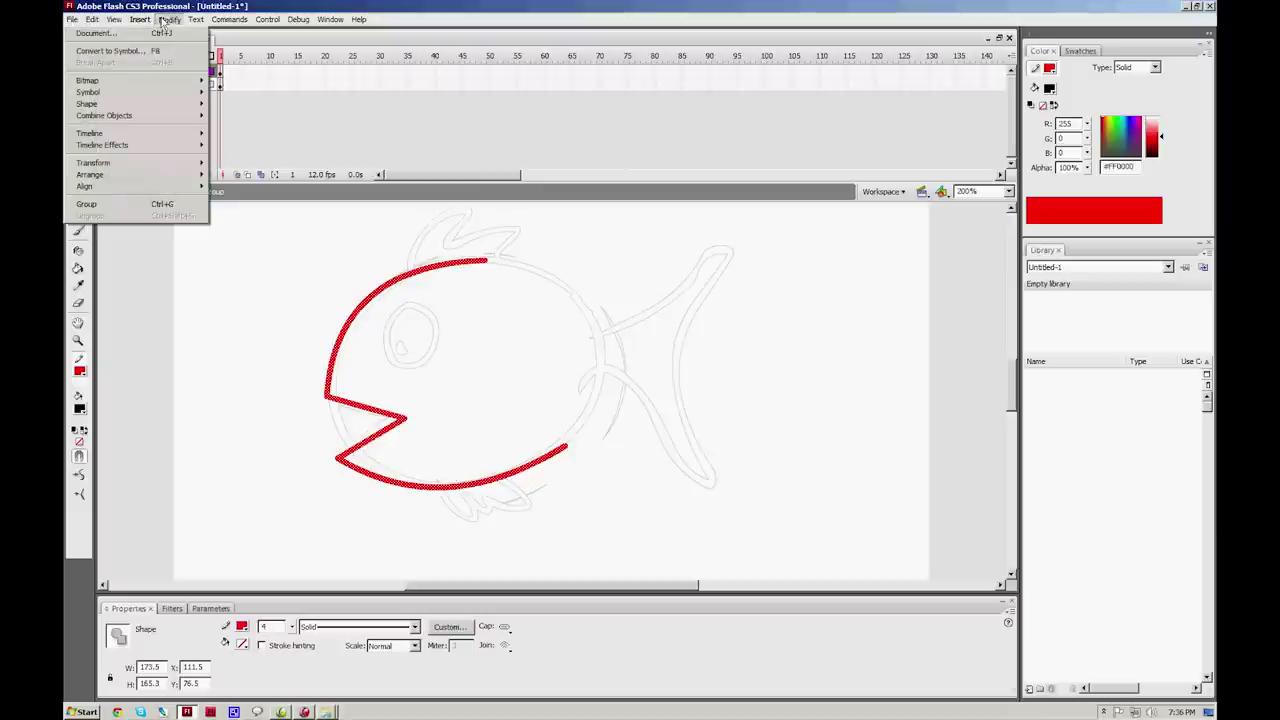
pyautogui.moveTo(176, 104)
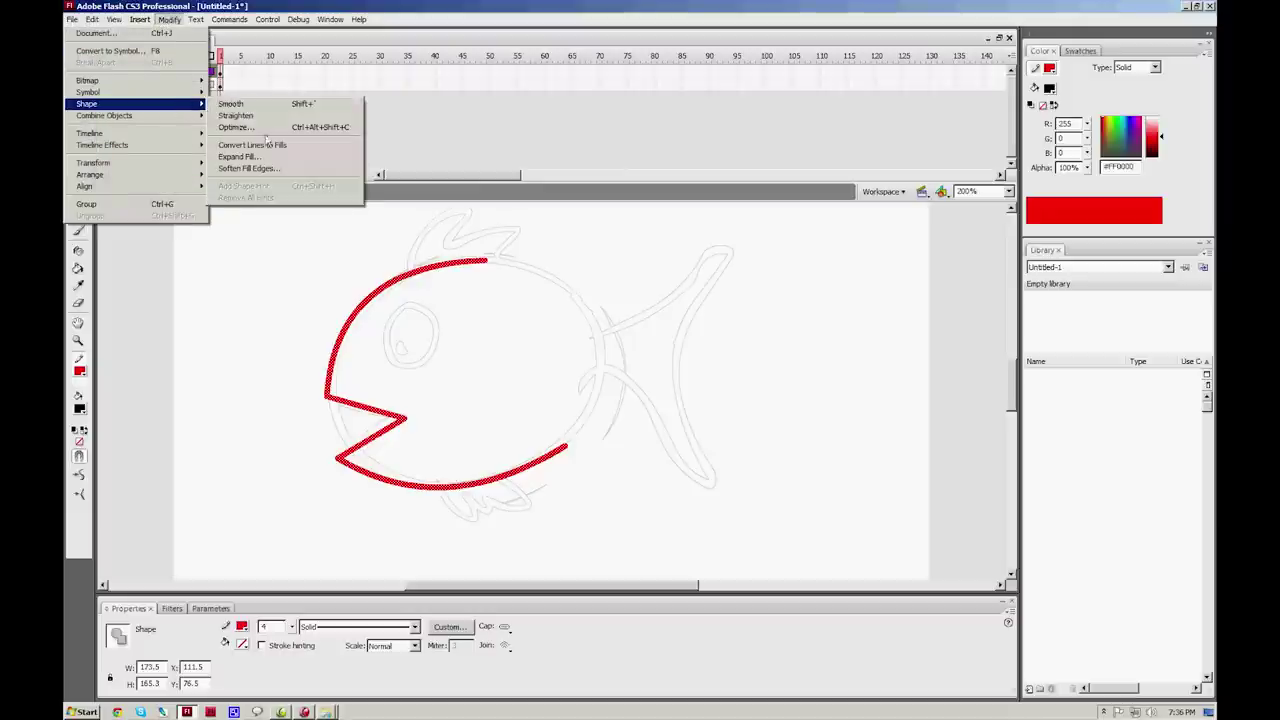
pyautogui.click(274, 146)
pyautogui.click(477, 300)
pyautogui.click(336, 406)
pyautogui.hotkey('ctrl', 'alt', 'shift', 'm')
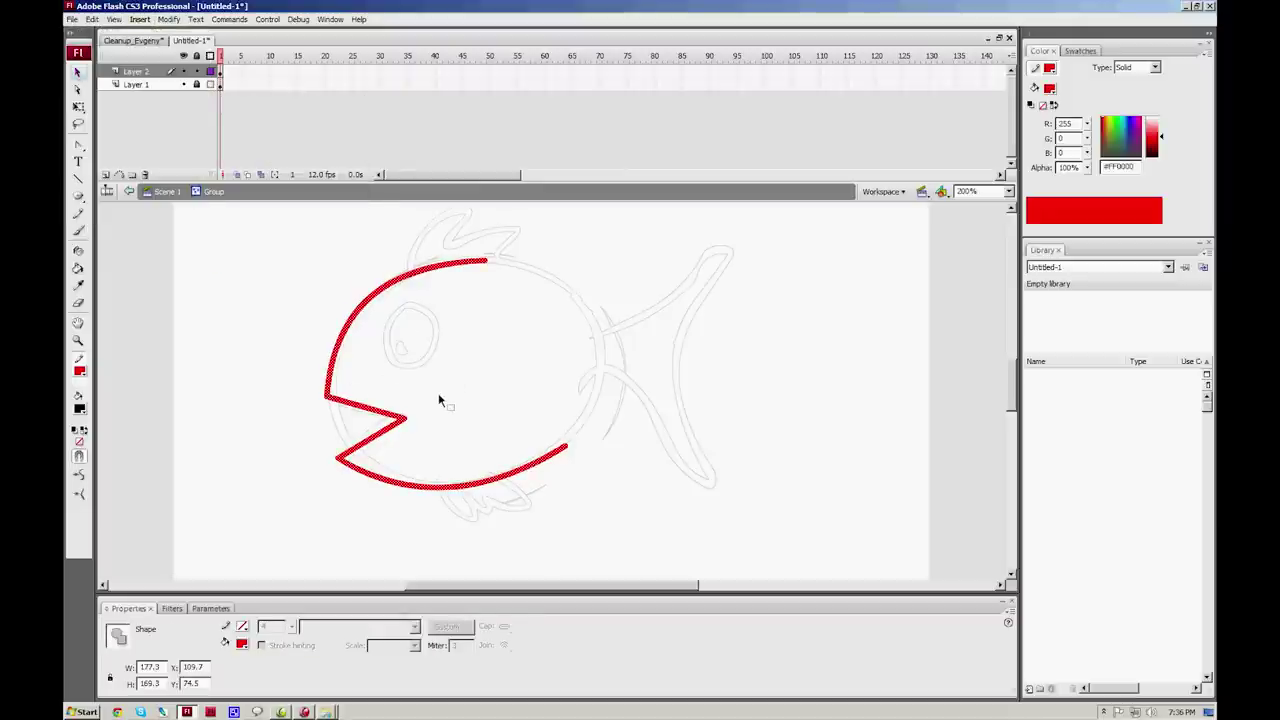
pyautogui.click(437, 397)
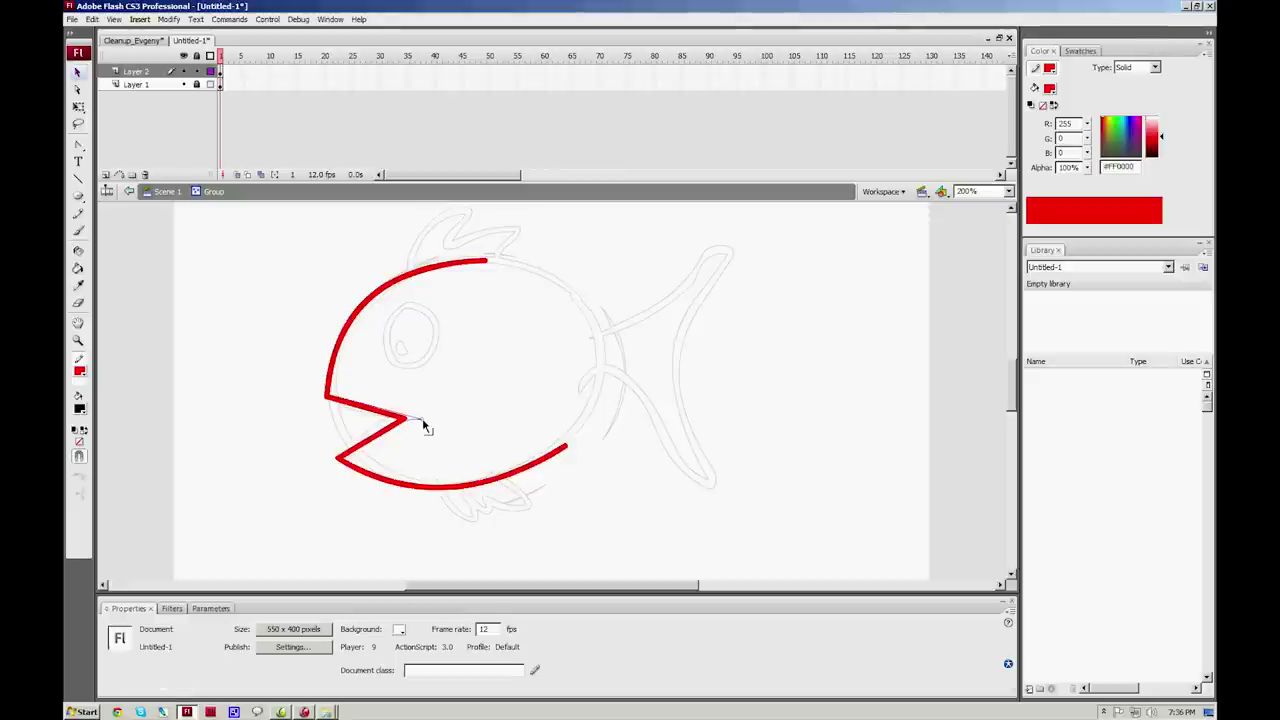
# Step: Try to sharpen the mouth's inner corner by pulling its edges, and undo the distortion
pyautogui.moveTo(420, 426)
pyautogui.mouseDown()
pyautogui.moveTo(435, 421)
pyautogui.moveTo(402, 421)
pyautogui.moveTo(410, 432)
pyautogui.mouseUp()
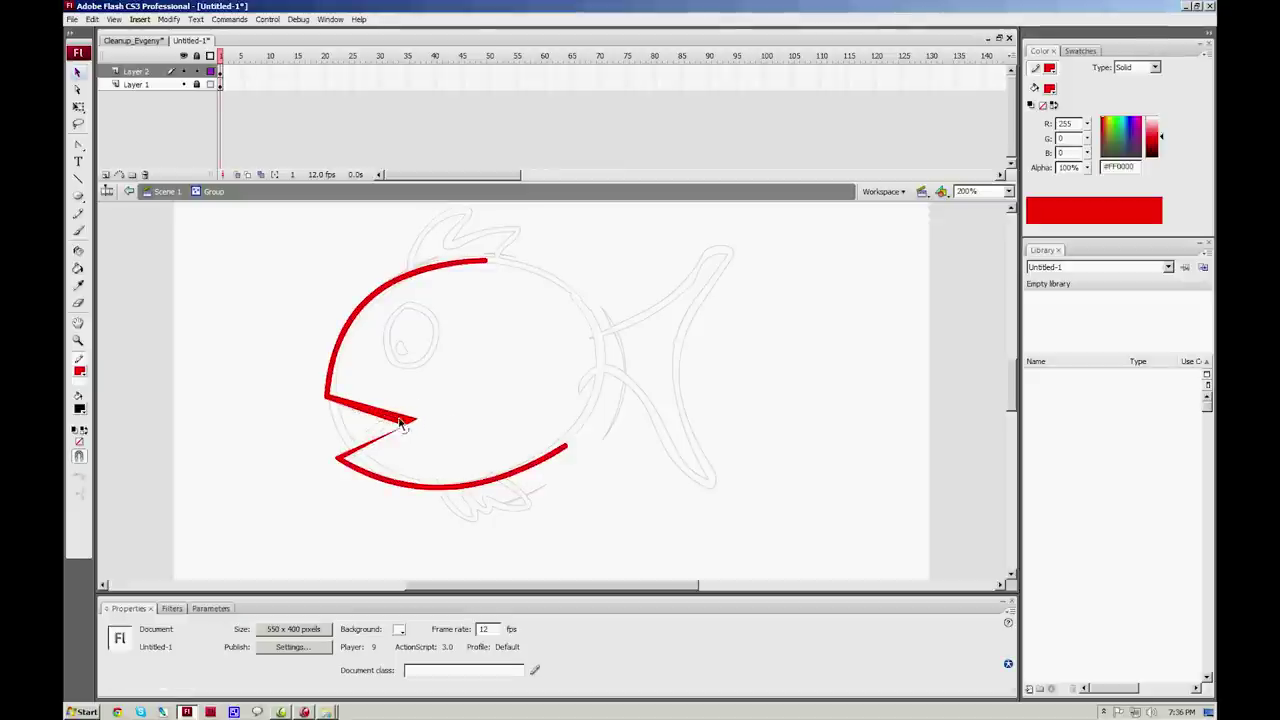
pyautogui.press('a')
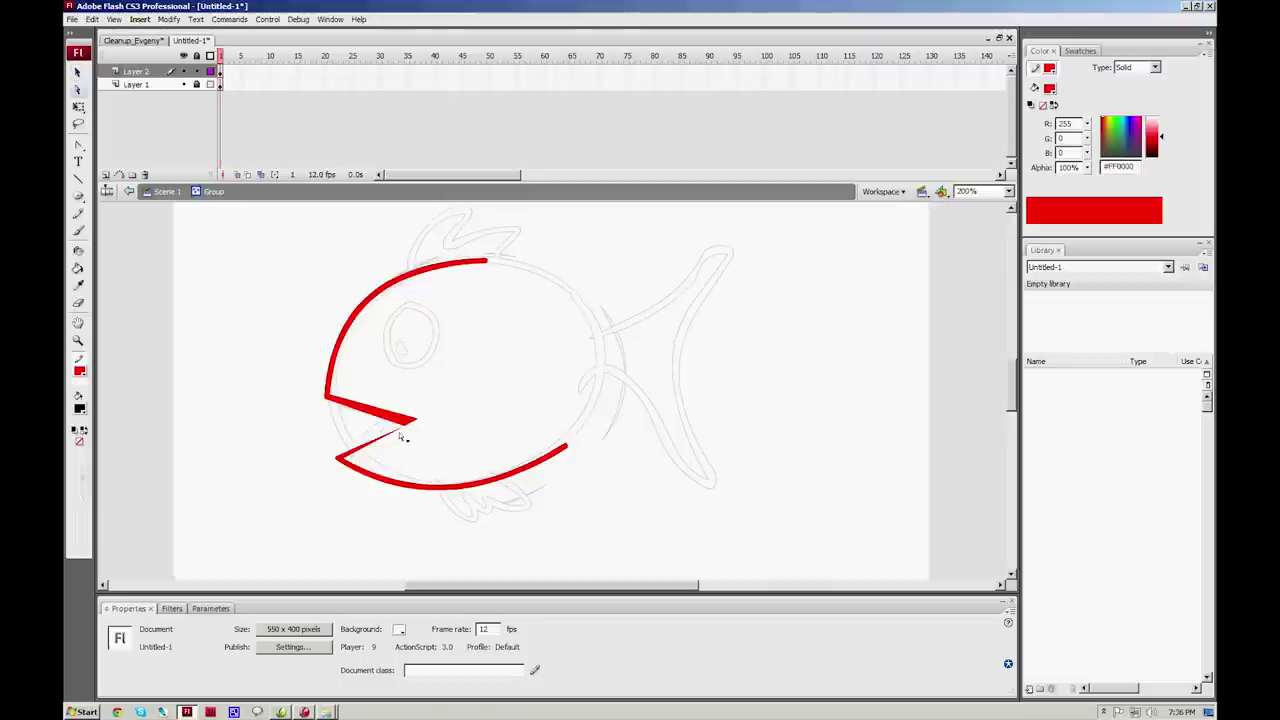
pyautogui.hotkey('ctrl', 'z')
pyautogui.hotkey('ctrl', 'z')
# Step: Reshape the mouth's inner corner and the upper lip corner of the filled outline, and leave the group
pyautogui.press('v')
pyautogui.moveTo(409, 419)
pyautogui.mouseDown()
pyautogui.moveTo(425, 413)
pyautogui.moveTo(406, 424)
pyautogui.mouseUp()
pyautogui.hotkey('ctrl', 'z')
pyautogui.click(457, 382)
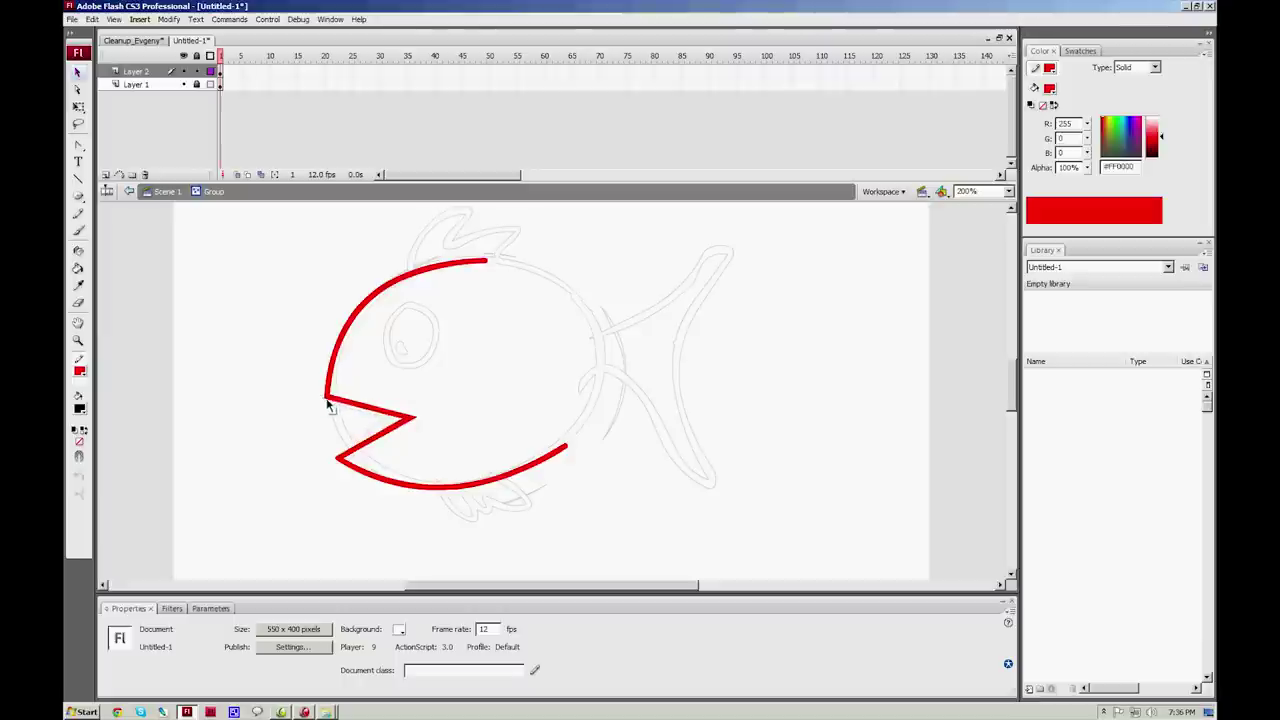
pyautogui.moveTo(324, 401); pyautogui.dragTo(325, 399)
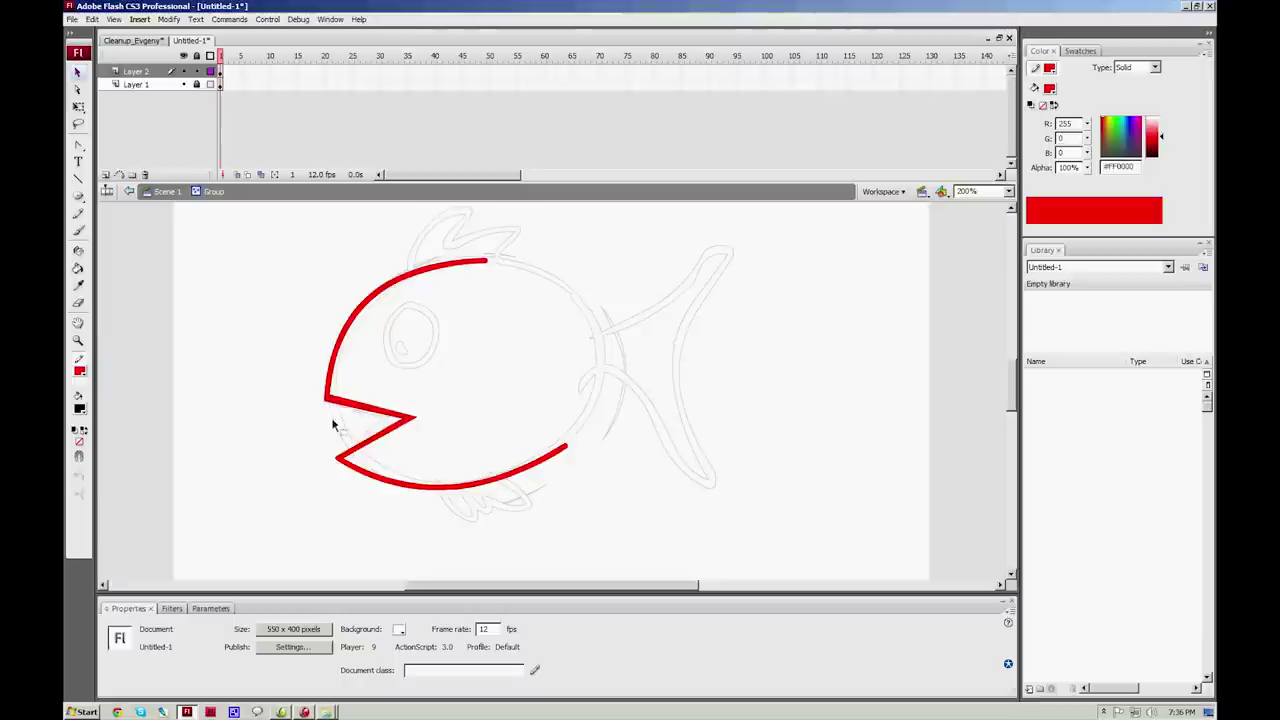
pyautogui.click(139, 192)
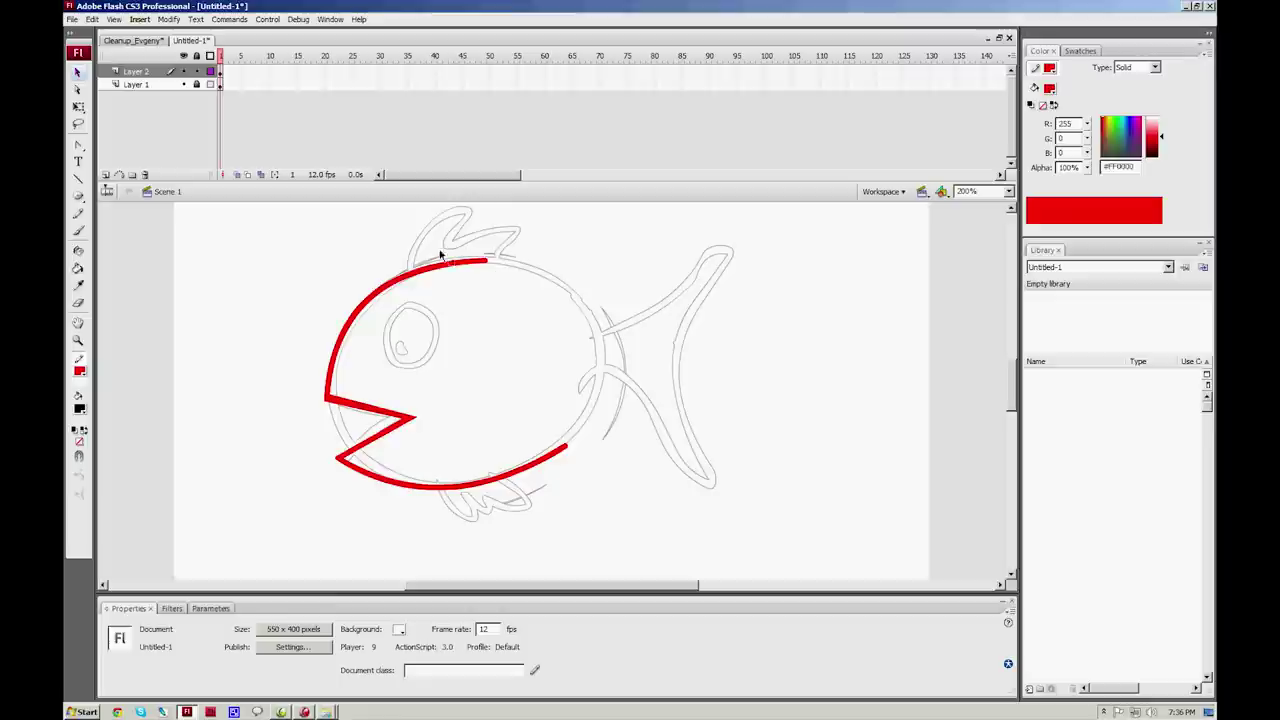
# Step: Open the red fish outline group, recolor its fill to black, and return to the scene
pyautogui.click(405, 285)
pyautogui.doubleClick(403, 278)
pyautogui.click(405, 268)
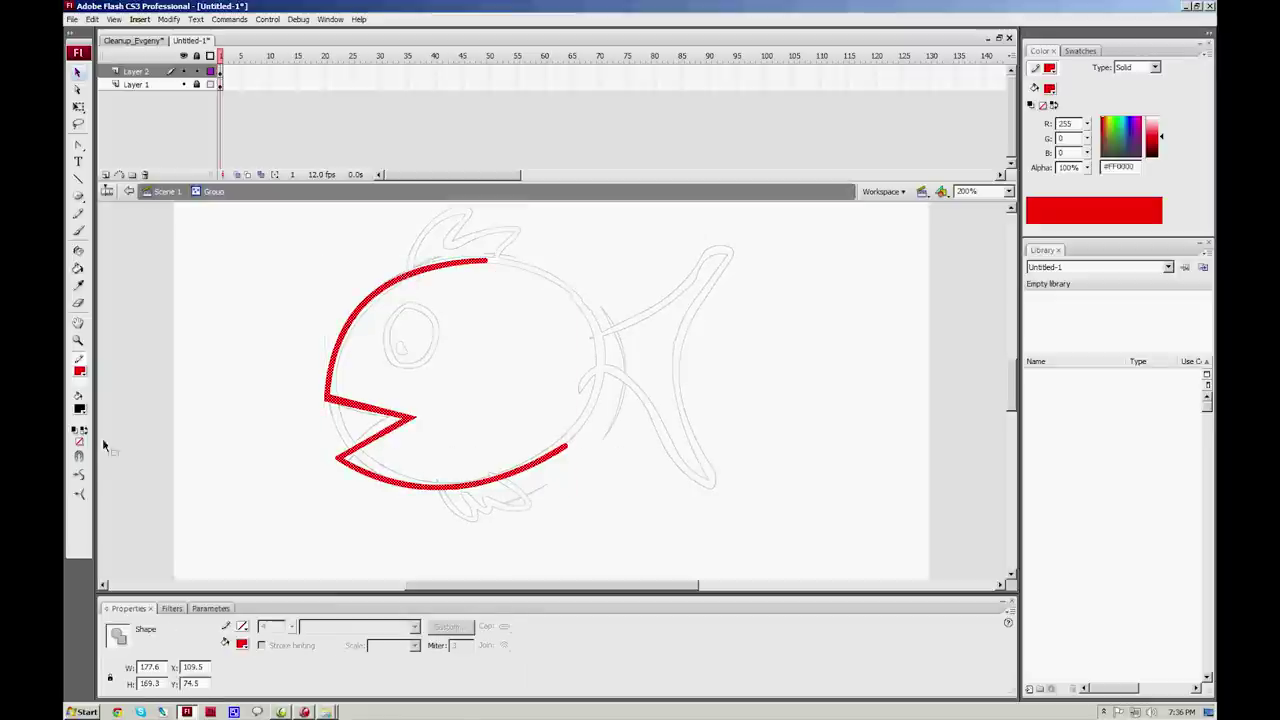
pyautogui.click(81, 409)
pyautogui.click(81, 409)
pyautogui.click(127, 190)
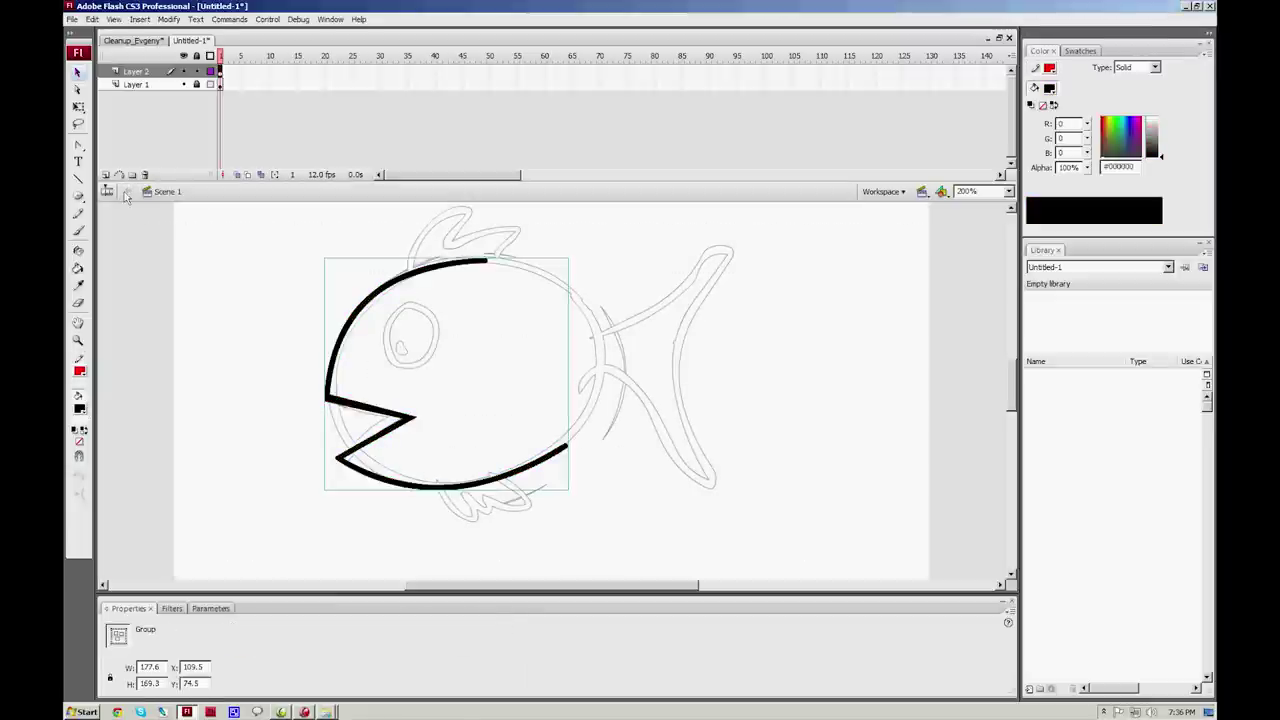
# Step: Activate the Brush tool and set its smoothing to 0
pyautogui.press('o')
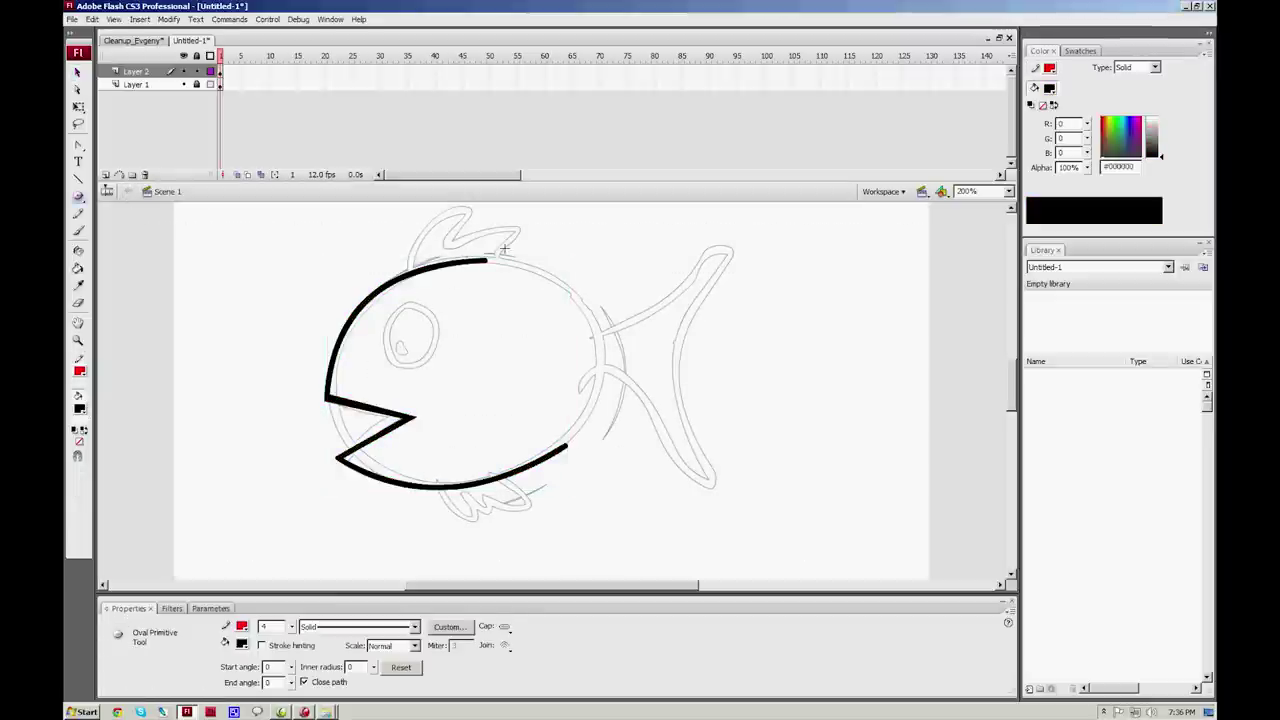
pyautogui.press('b')
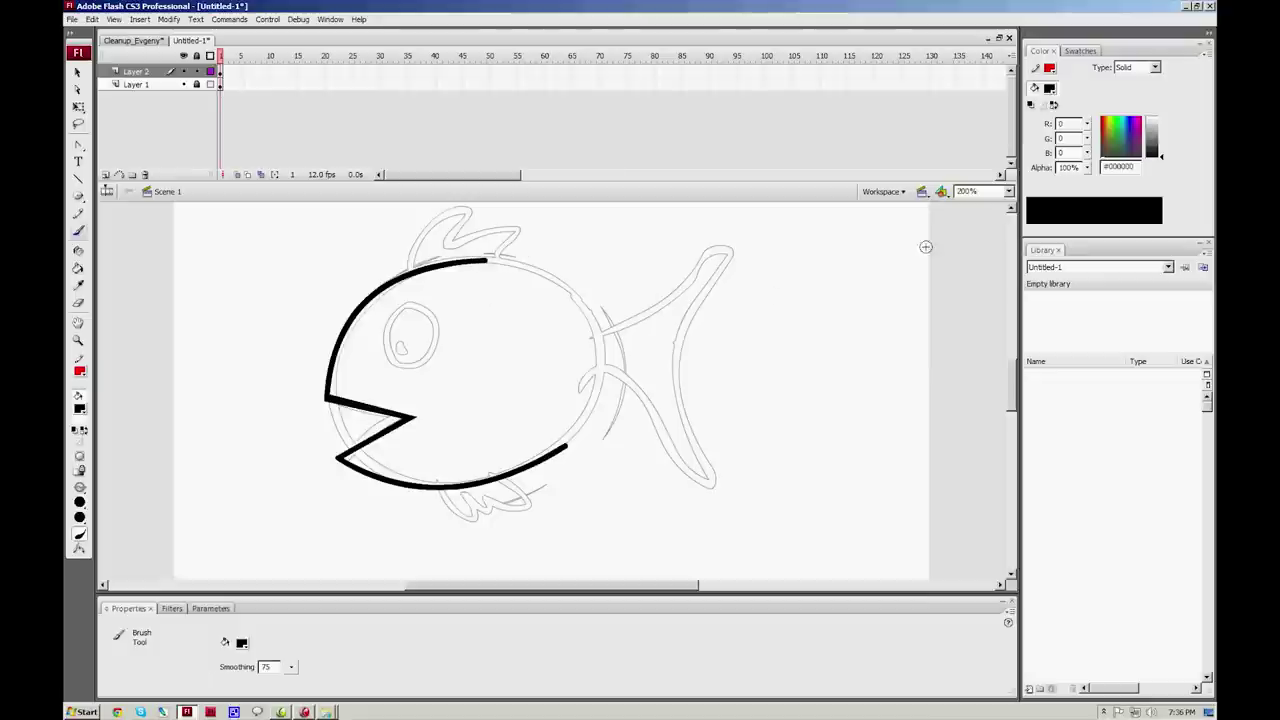
pyautogui.moveTo(539, 182); pyautogui.dragTo(560, 151)
pyautogui.click(1008, 164)
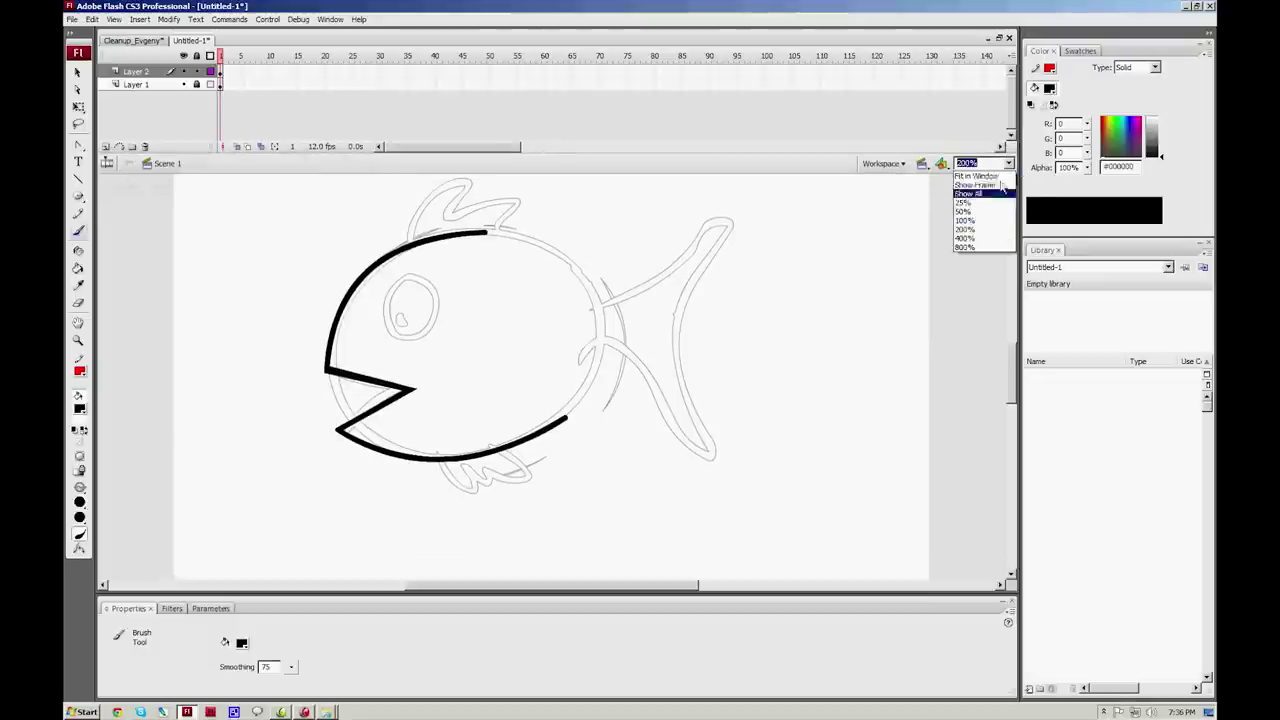
pyautogui.click(965, 239)
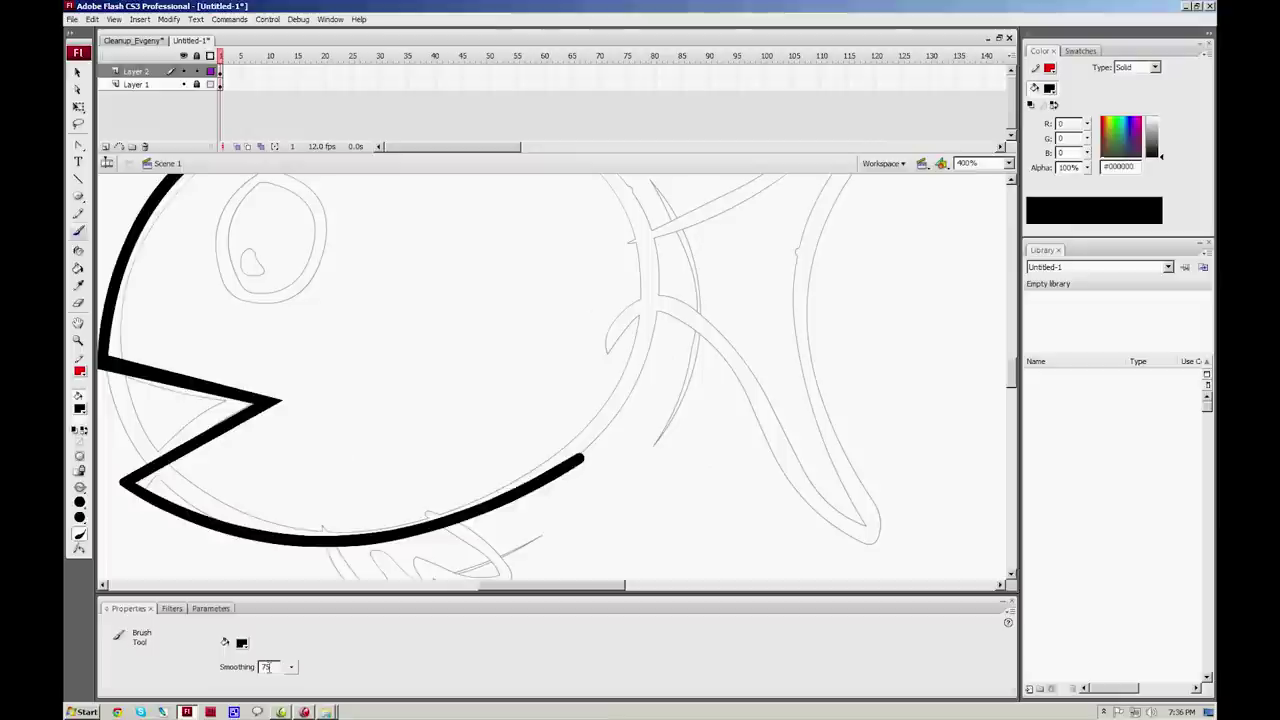
pyautogui.moveTo(291, 667); pyautogui.dragTo(293, 702)
# Step: Try brushing the rear body contour from the tail base to the end of the belly line
pyautogui.moveTo(655, 292)
pyautogui.mouseDown()
pyautogui.moveTo(647, 337)
pyautogui.moveTo(578, 462)
pyautogui.mouseUp()
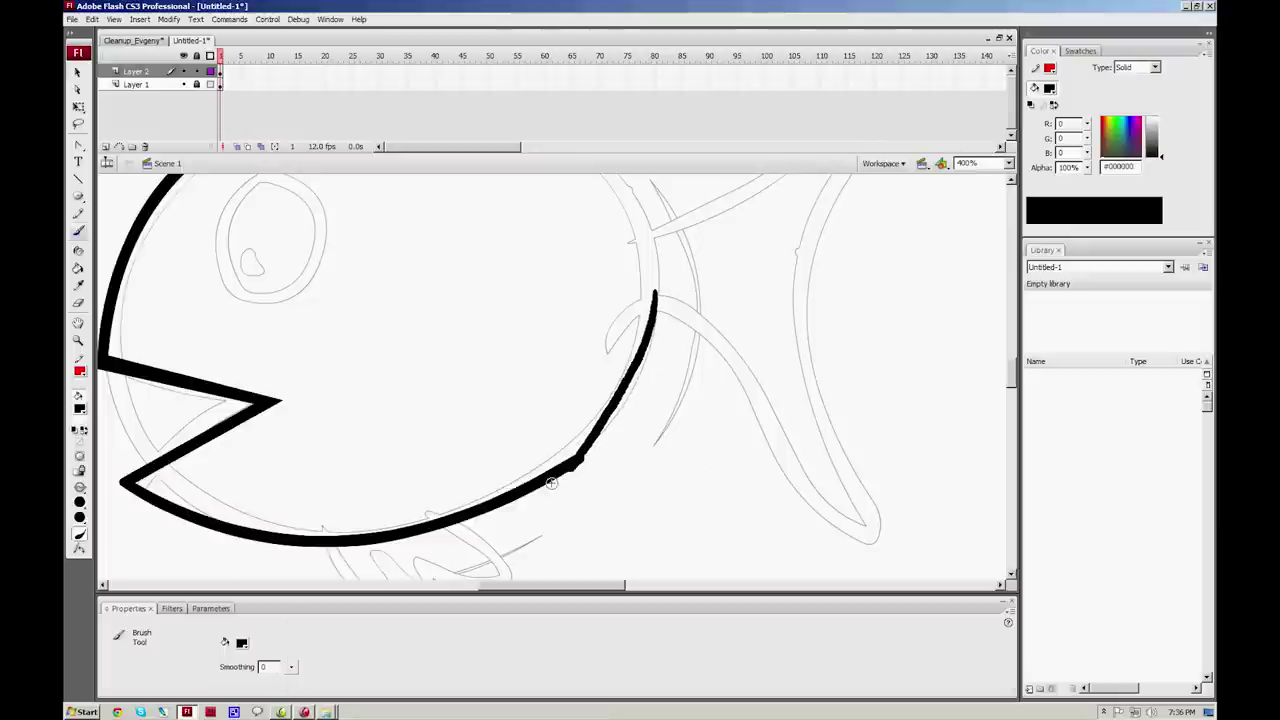
pyautogui.hotkey('ctrl', 'z')
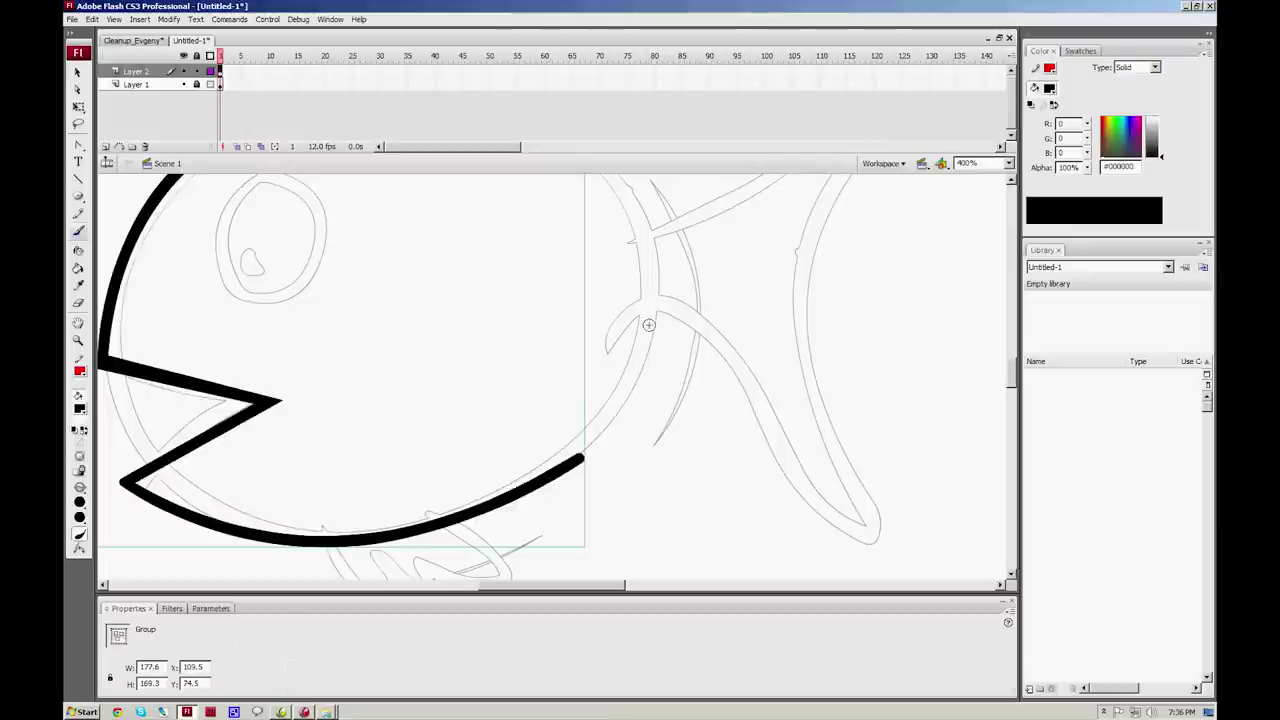
pyautogui.moveTo(649, 291)
pyautogui.mouseDown()
pyautogui.moveTo(640, 346)
pyautogui.moveTo(600, 424)
pyautogui.moveTo(563, 460)
pyautogui.mouseUp()
pyautogui.hotkey('ctrl', 'z')
# Step: Brush the rear body contour and the tail's lower edge along the sketch, and smooth both strokes using lasso selections
pyautogui.moveTo(651, 262)
pyautogui.mouseDown()
pyautogui.moveTo(644, 355)
pyautogui.moveTo(580, 458)
pyautogui.mouseUp()
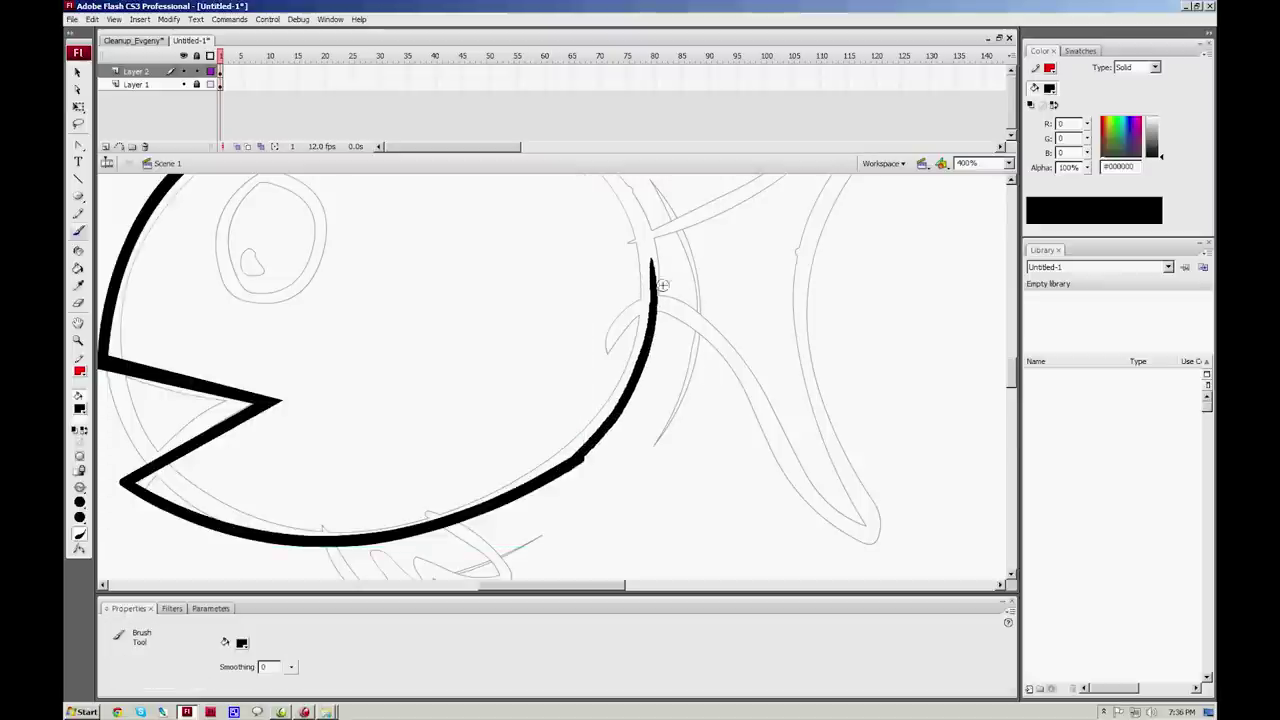
pyautogui.moveTo(655, 300)
pyautogui.mouseDown()
pyautogui.moveTo(690, 330)
pyautogui.moveTo(808, 513)
pyautogui.moveTo(855, 525)
pyautogui.mouseUp()
pyautogui.press('l')
pyautogui.moveTo(652, 236)
pyautogui.mouseDown()
pyautogui.moveTo(576, 476)
pyautogui.moveTo(655, 240)
pyautogui.mouseUp()
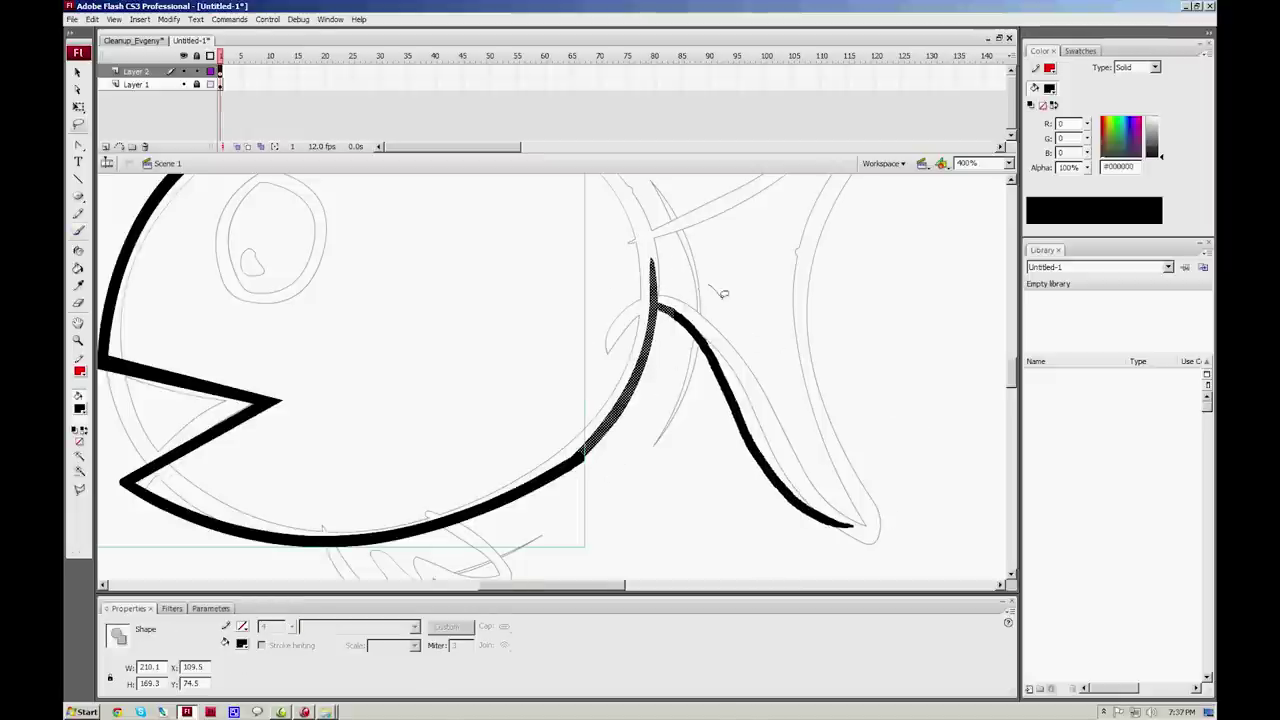
pyautogui.moveTo(727, 307); pyautogui.dragTo(714, 286)
pyautogui.hotkey('ctrl', 'alt', 'shift', 'c')
pyautogui.moveTo(772, 384)
pyautogui.mouseDown()
pyautogui.moveTo(737, 390)
pyautogui.moveTo(799, 396)
pyautogui.mouseUp()
pyautogui.hotkey('ctrl', 'alt', 'shift', 'c')
pyautogui.click(821, 438)
# Step: Try nudging the black outline group to align its belly end with the brushed body stroke
pyautogui.press('b')
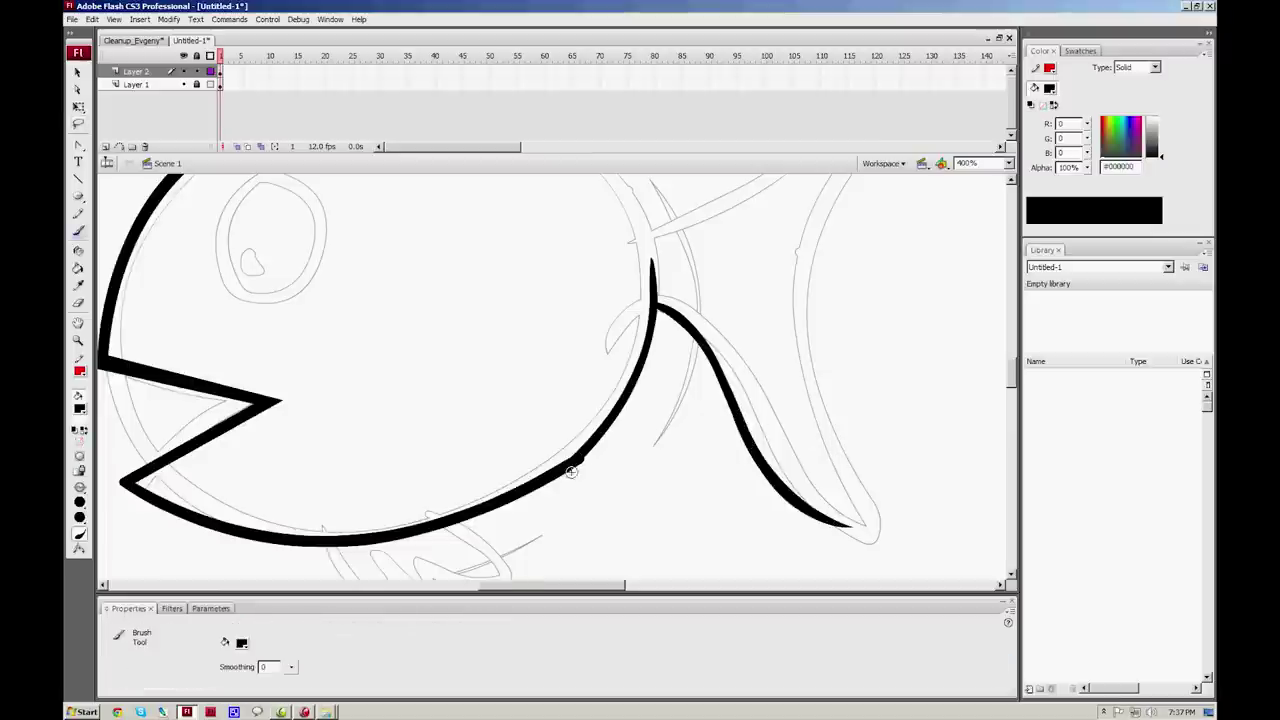
pyautogui.press('v')
pyautogui.click(572, 472)
pyautogui.hotkey('ctrl', 'g')
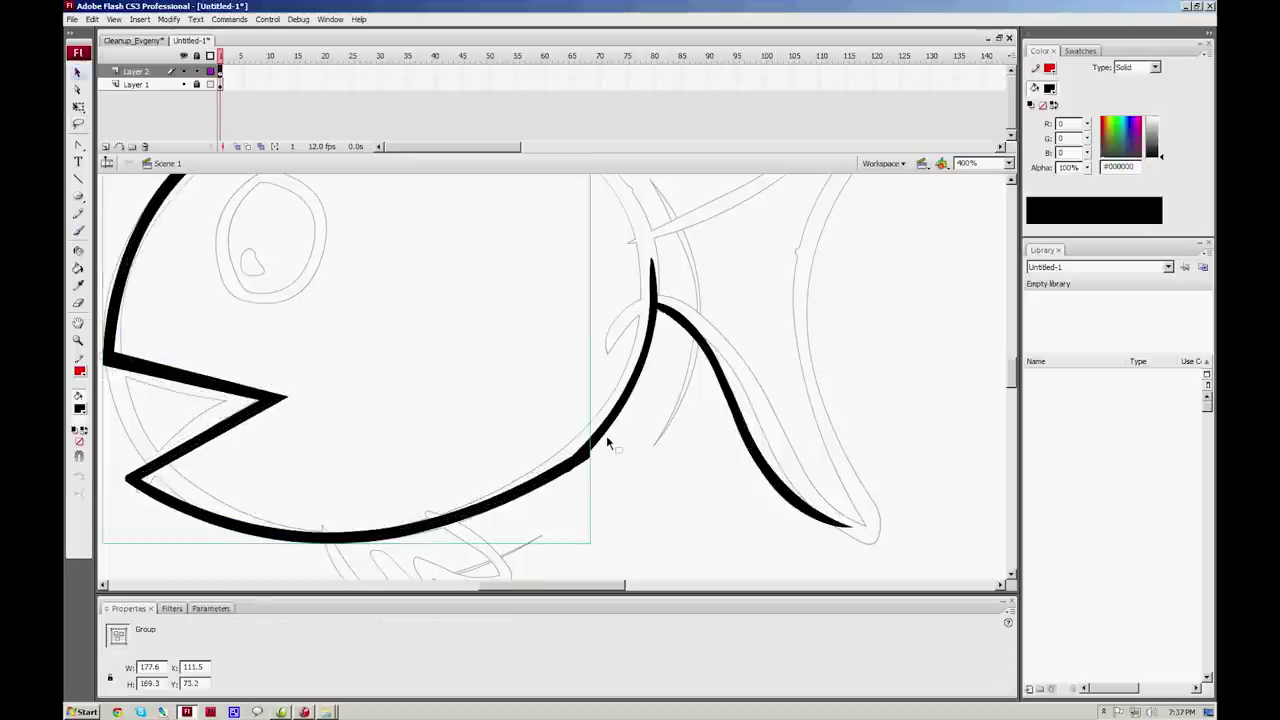
pyautogui.press('Left')
pyautogui.press('Left')
pyautogui.press('Down')
# Step: Bend the edges of the brushed body stroke so it joins the belly line smoothly
pyautogui.click(606, 440)
pyautogui.moveTo(605, 432); pyautogui.dragTo(617, 420)
pyautogui.moveTo(532, 336); pyautogui.dragTo(661, 509)
pyautogui.click(667, 470)
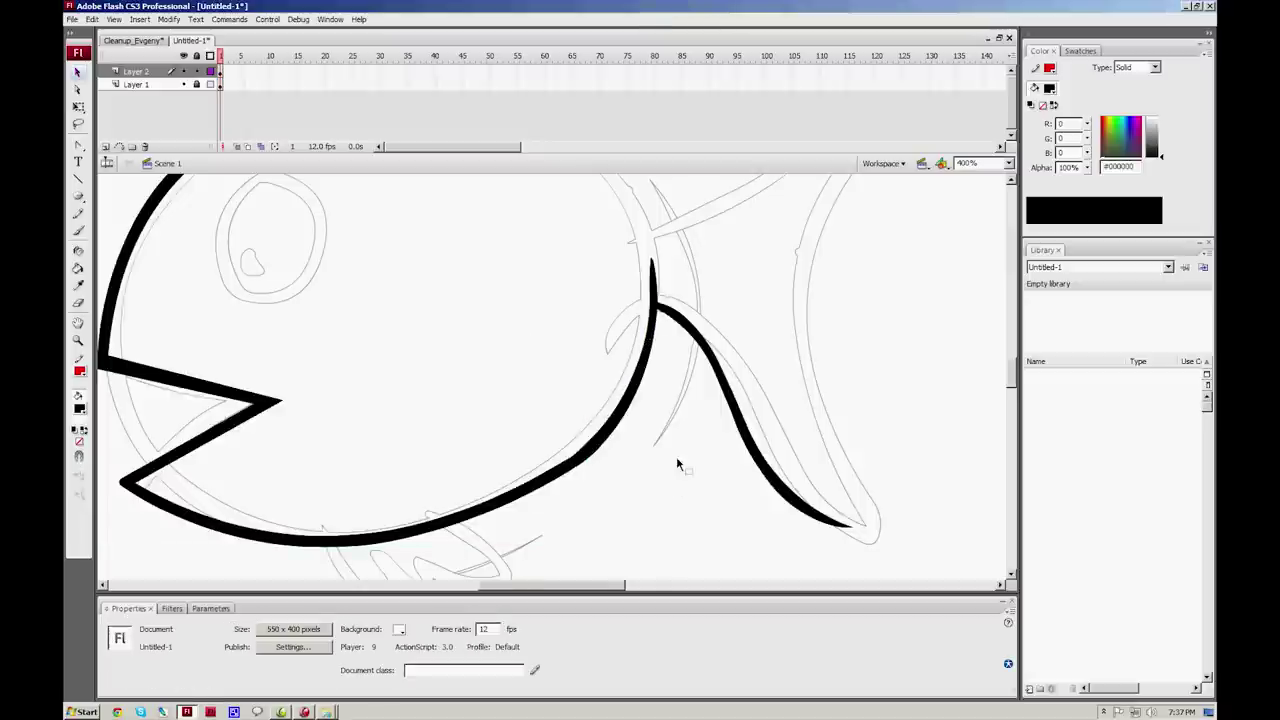
pyautogui.moveTo(584, 452)
pyautogui.mouseDown()
pyautogui.moveTo(606, 448)
pyautogui.moveTo(629, 384)
pyautogui.mouseUp()
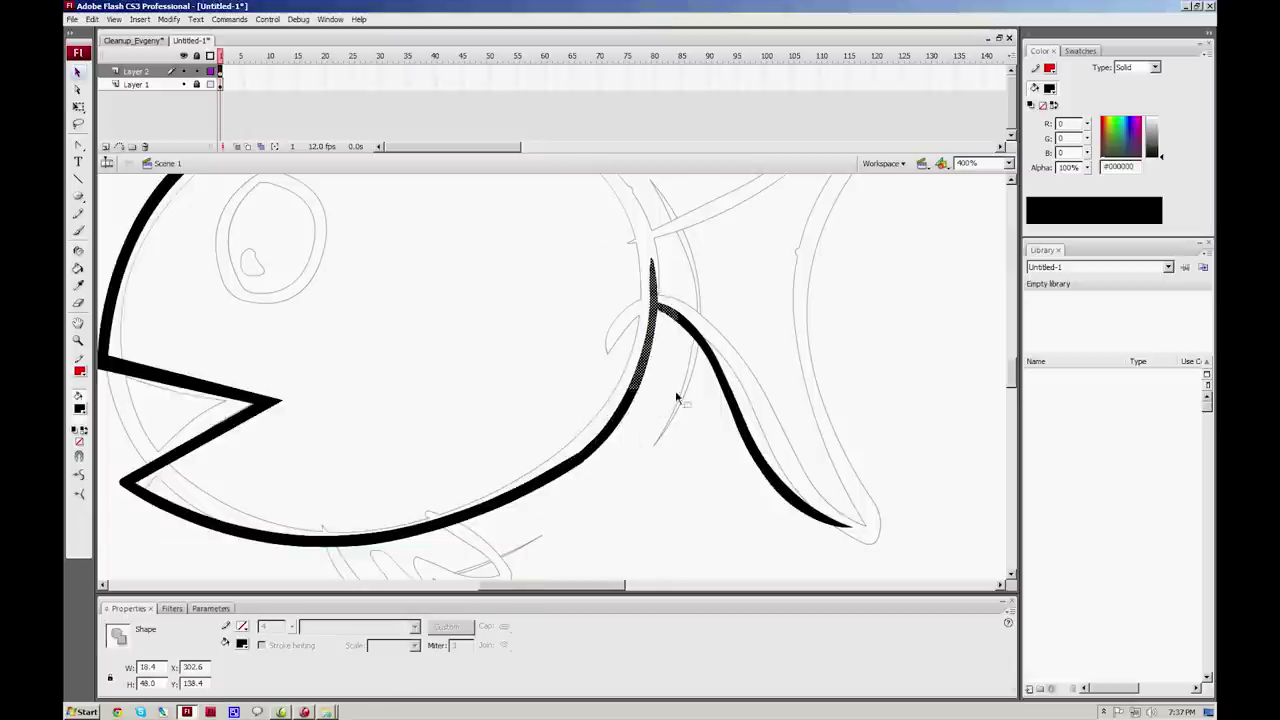
pyautogui.click(700, 297)
# Step: Brush the rear edge of the lower tail fin, running the stroke past the fin's tip
pyautogui.moveTo(814, 419)
pyautogui.mouseDown()
pyautogui.moveTo(690, 370)
pyautogui.moveTo(658, 332)
pyautogui.mouseUp()
pyautogui.press('b')
pyautogui.moveTo(633, 248)
pyautogui.mouseDown()
pyautogui.moveTo(634, 306)
pyautogui.moveTo(671, 423)
pyautogui.moveTo(708, 470)
pyautogui.mouseUp()
pyautogui.hotkey('ctrl', 'z')
pyautogui.moveTo(630, 218)
pyautogui.mouseDown()
pyautogui.moveTo(637, 313)
pyautogui.moveTo(732, 532)
pyautogui.mouseUp()
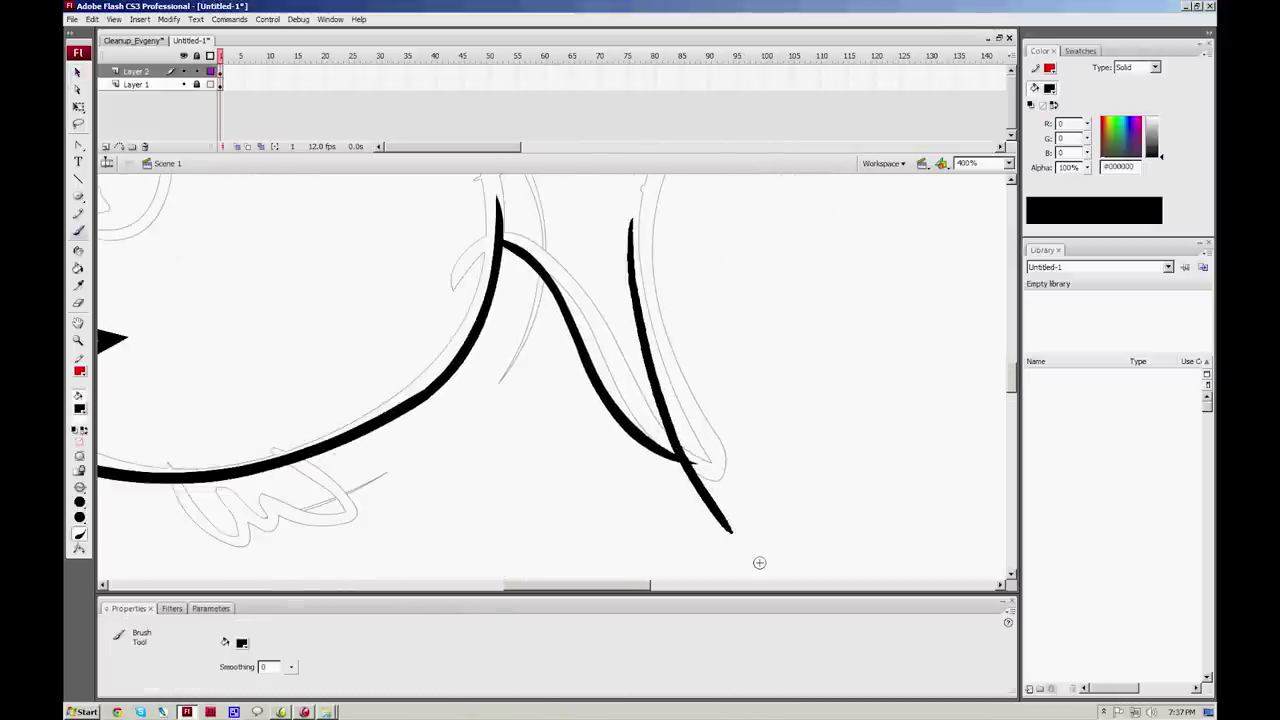
# Step: Select the rear tail stroke and smooth it twice
pyautogui.press('v')
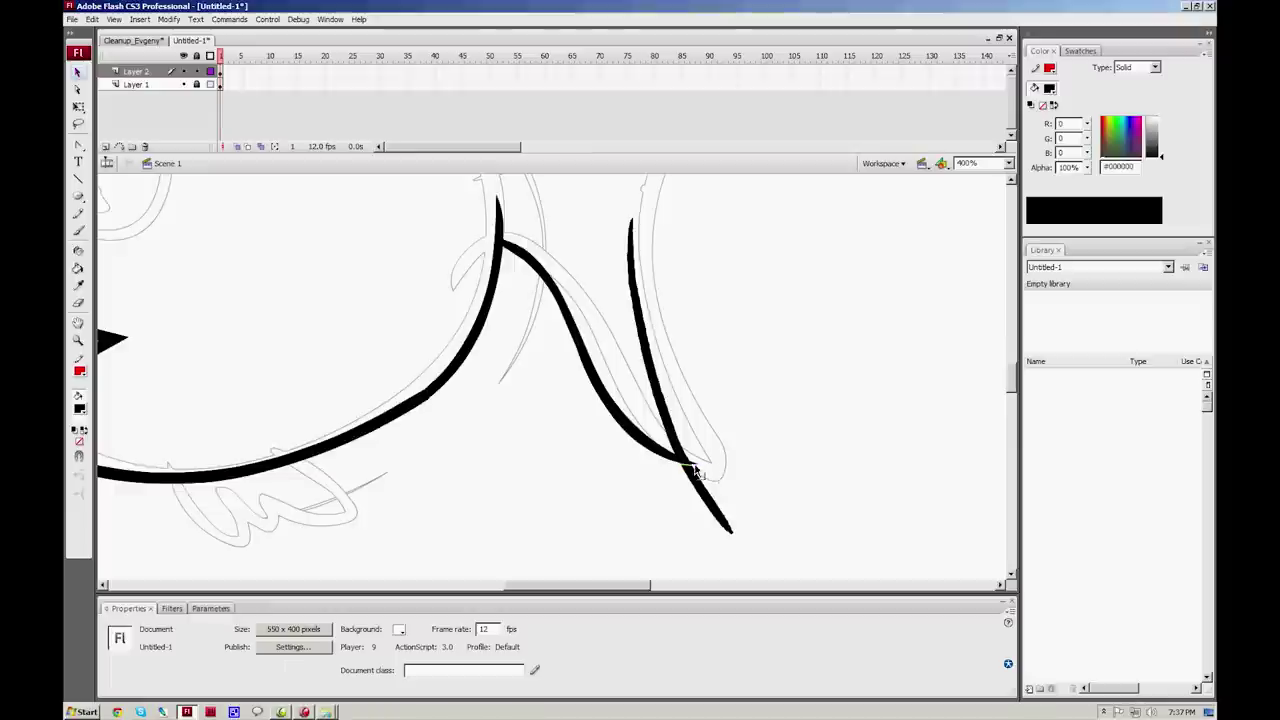
pyautogui.moveTo(740, 550)
pyautogui.mouseDown()
pyautogui.moveTo(660, 384)
pyautogui.moveTo(622, 244)
pyautogui.mouseUp()
pyautogui.hotkey('ctrl', 'alt', 'shift', 'm')
pyautogui.hotkey('ctrl', 'alt', 'shift', 'm')
pyautogui.click(716, 388)
# Step: Remove the stroke overshoot beyond the lower tail tip and group the brushed body and tail strokes
pyautogui.moveTo(683, 466); pyautogui.dragTo(703, 468)
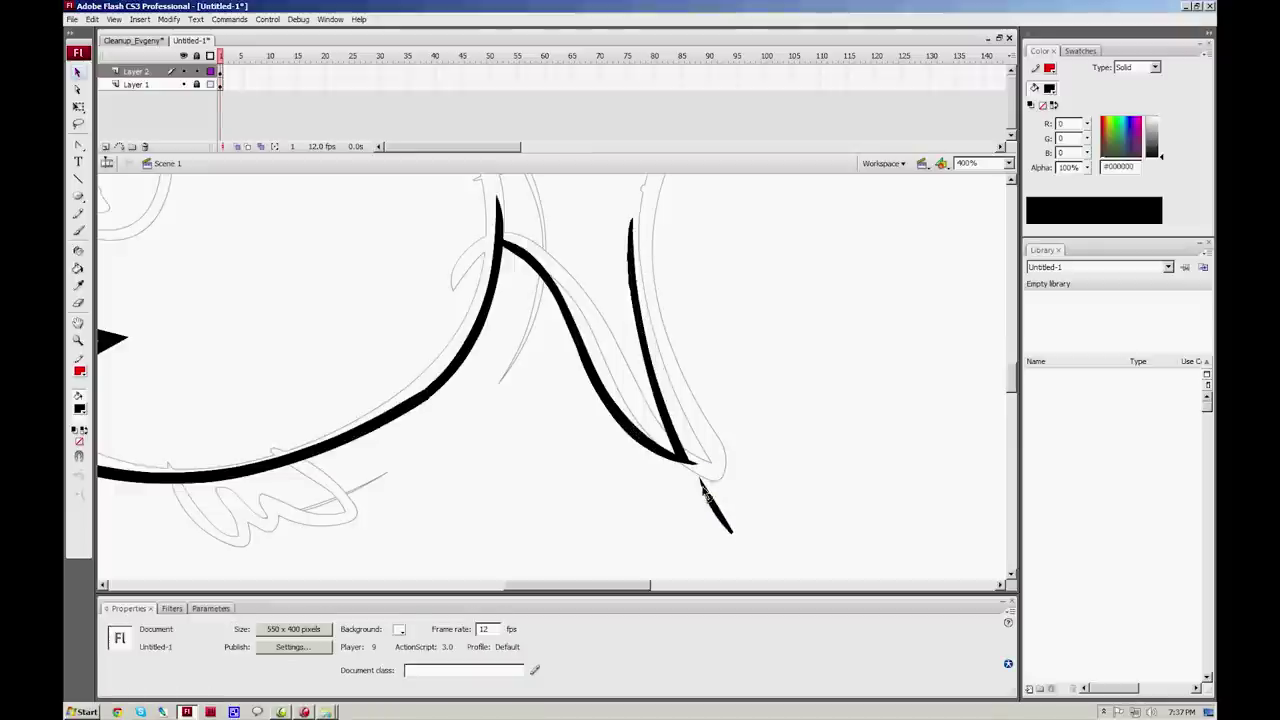
pyautogui.click(706, 489)
pyautogui.press('Delete')
pyautogui.click(684, 459)
pyautogui.moveTo(292, 336); pyautogui.dragTo(454, 425)
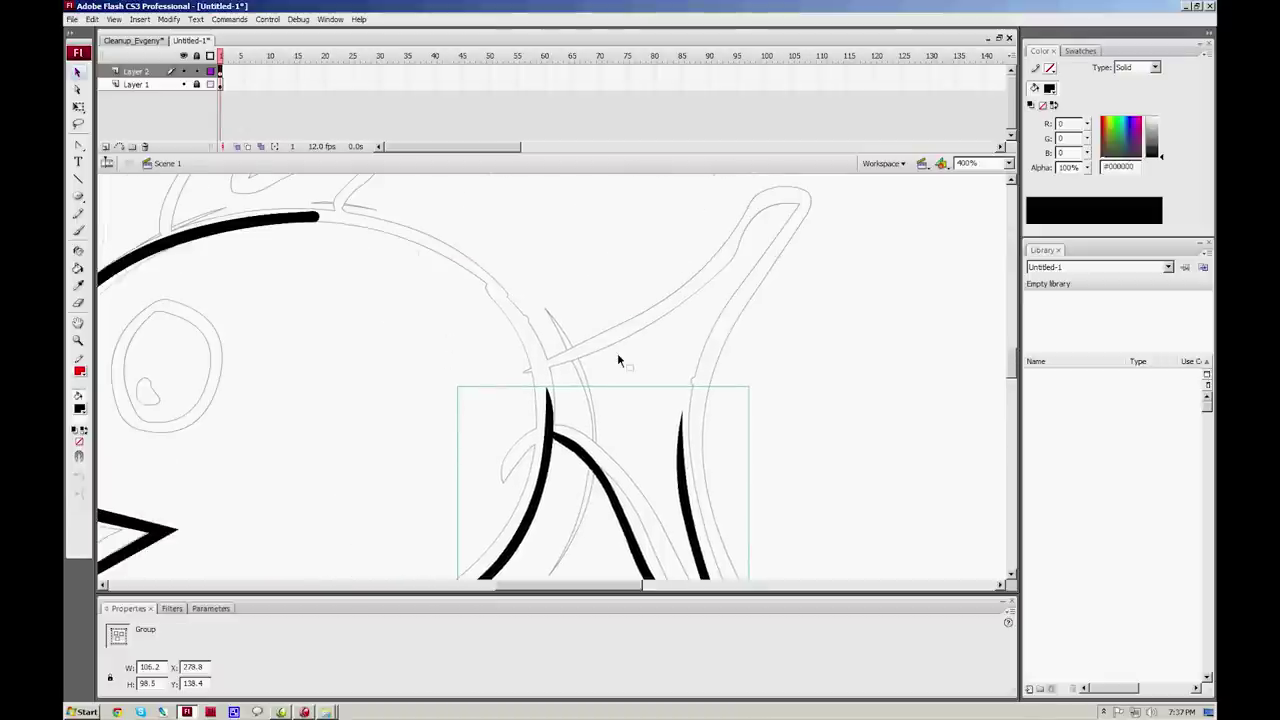